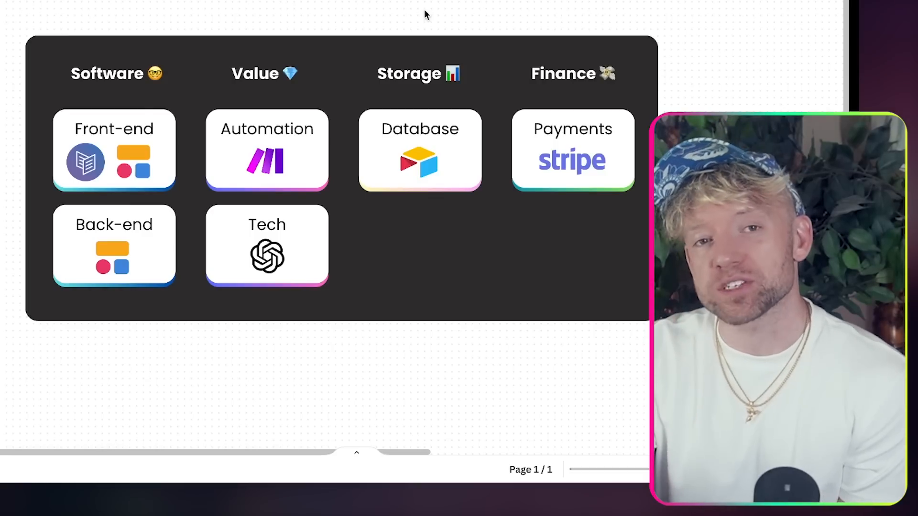
# - Run 'Predict Next 7 Days' on the Body Fat Percentage Tracker chart to extend it to 14 days
pyautogui.scroll(2, 402, 29)
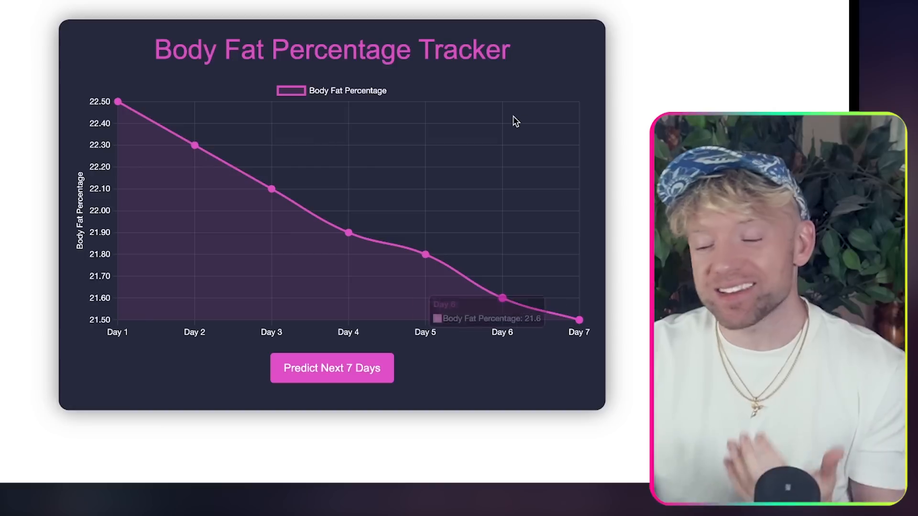
pyautogui.moveTo(410, 230)
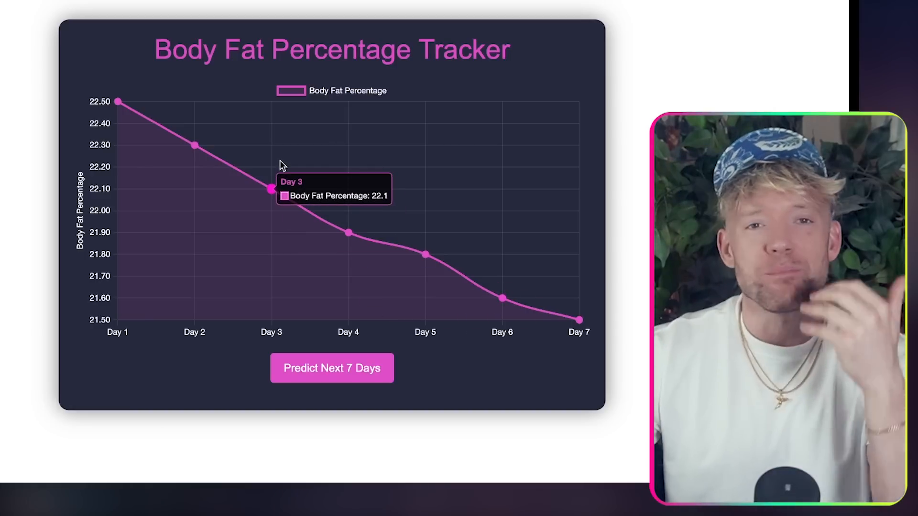
pyautogui.click(329, 369)
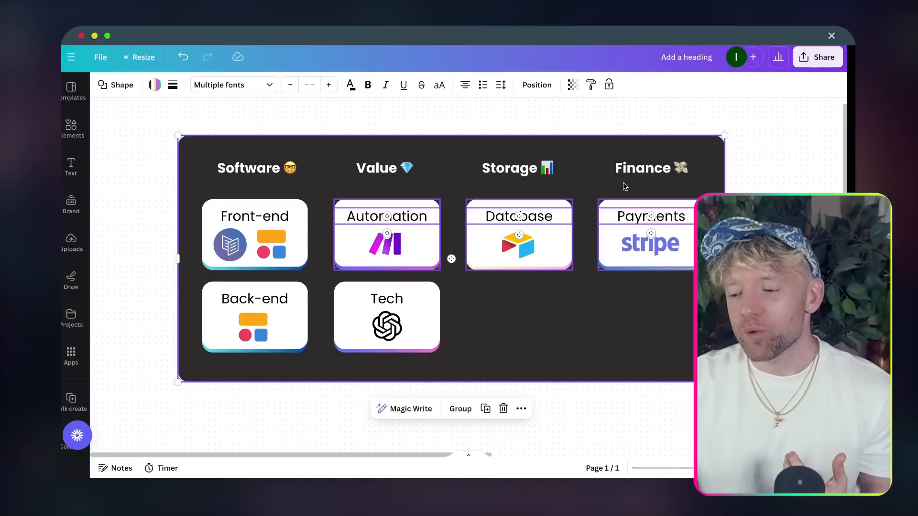
pyautogui.hscroll(10, 624, 185)
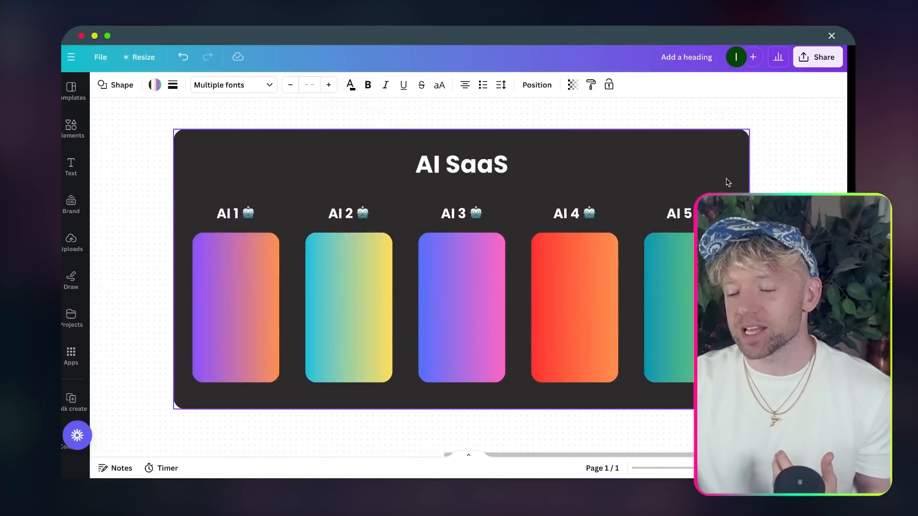
pyautogui.hscroll(3, 624, 186)
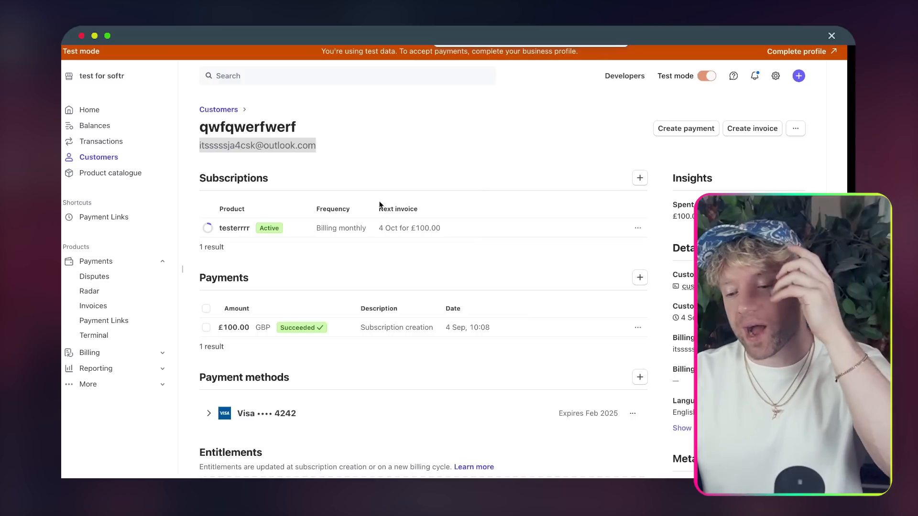
pyautogui.scroll(-2, 381, 203)
pyautogui.scroll(1, 381, 203)
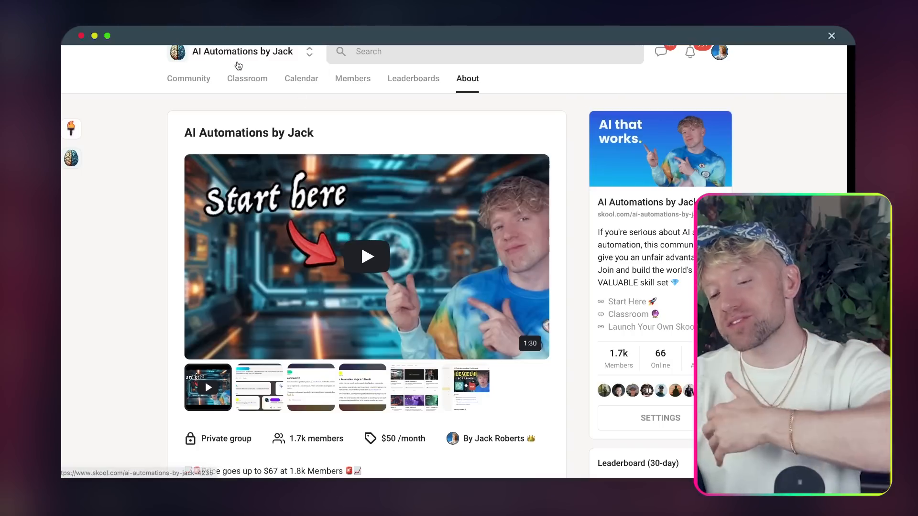
# - Go to the community's Classroom and open the 'Every AI Automation' course
pyautogui.click(244, 88)
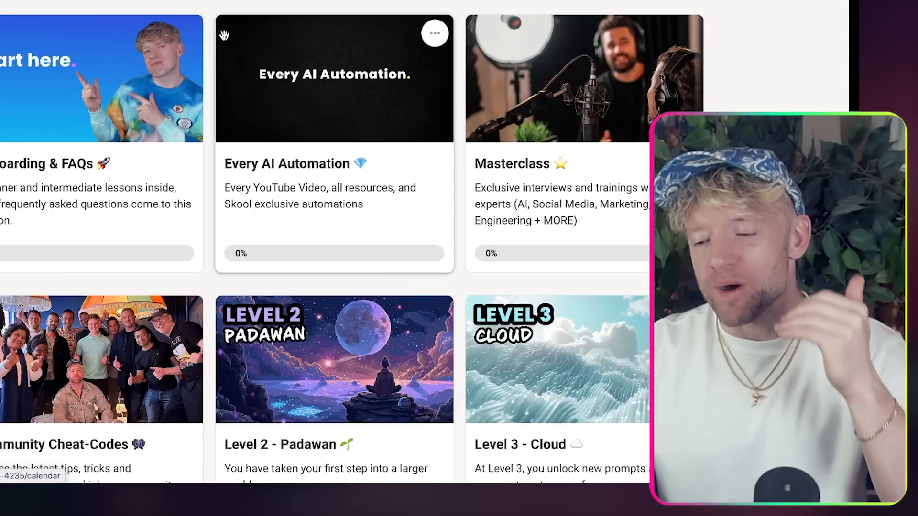
pyautogui.scroll(-1, 224, 36)
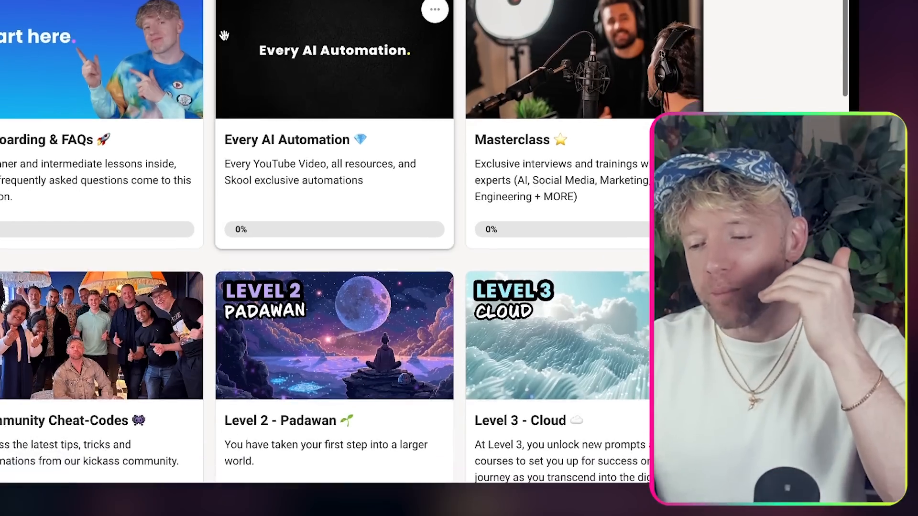
pyautogui.click(224, 36)
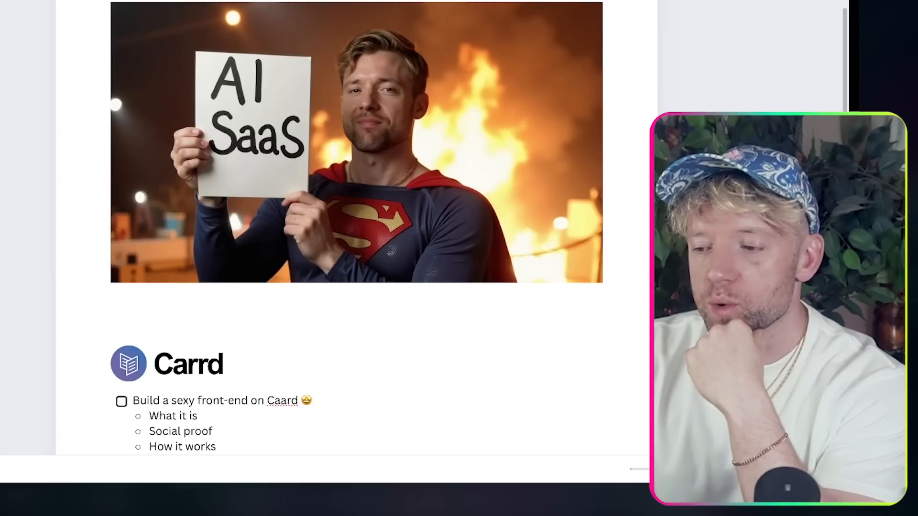
pyautogui.scroll(-2, 447, 246)
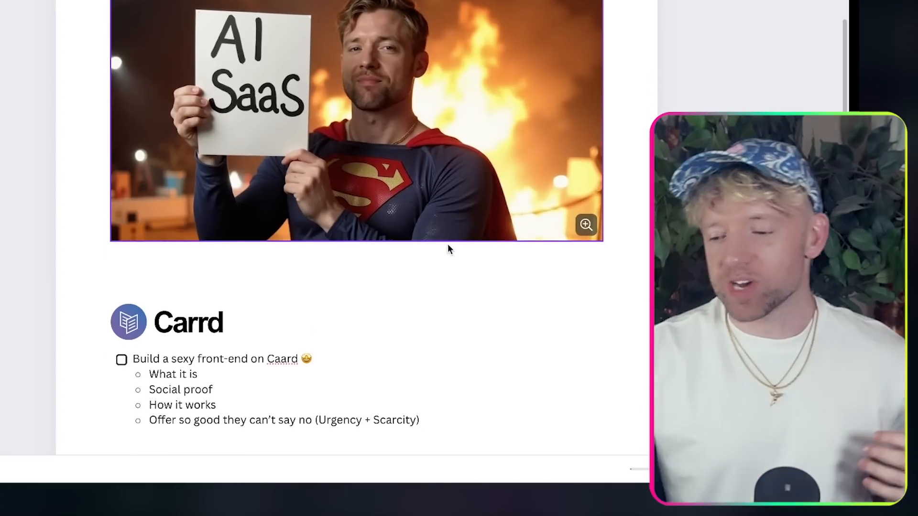
pyautogui.scroll(-3, 448, 245)
pyautogui.scroll(-18, 448, 244)
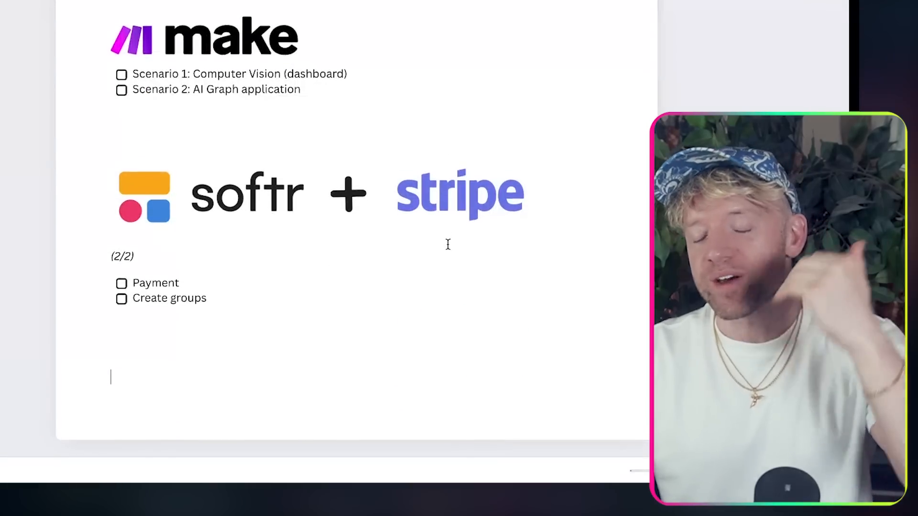
pyautogui.scroll(15, 448, 244)
pyautogui.scroll(1, 448, 244)
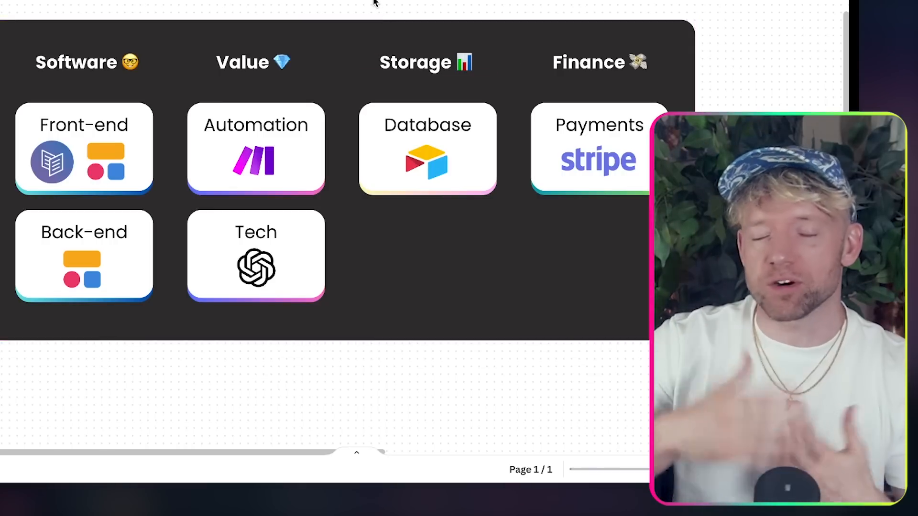
pyautogui.scroll(3, 150, 79)
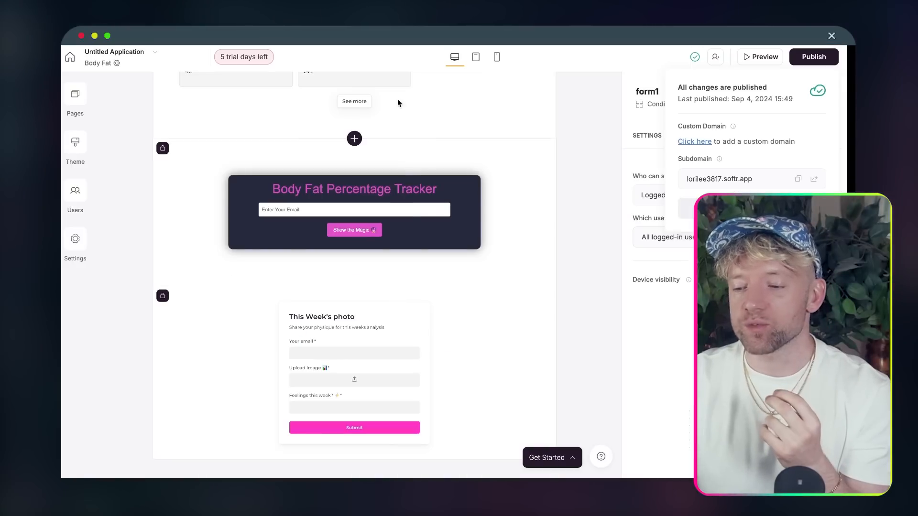
pyautogui.scroll(10, 415, 238)
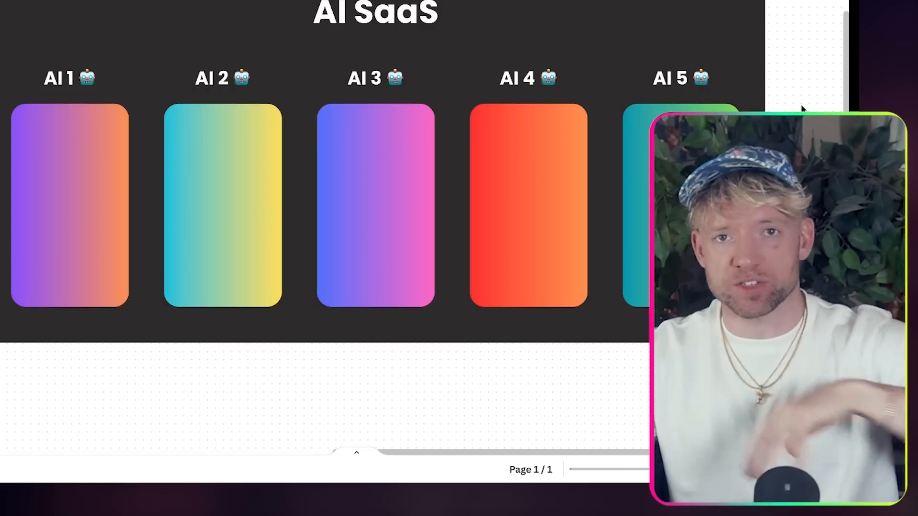
pyautogui.hscroll(-15, 803, 113)
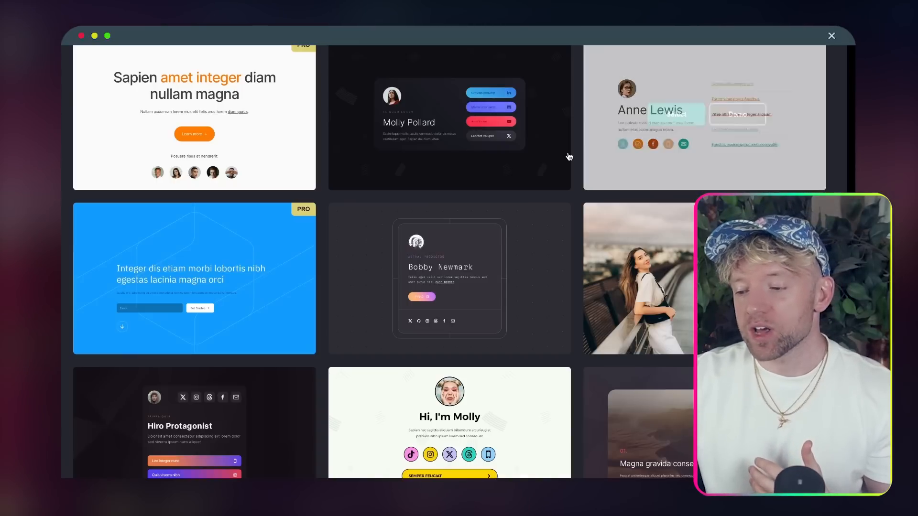
pyautogui.scroll(-5, 552, 171)
pyautogui.scroll(3, 553, 171)
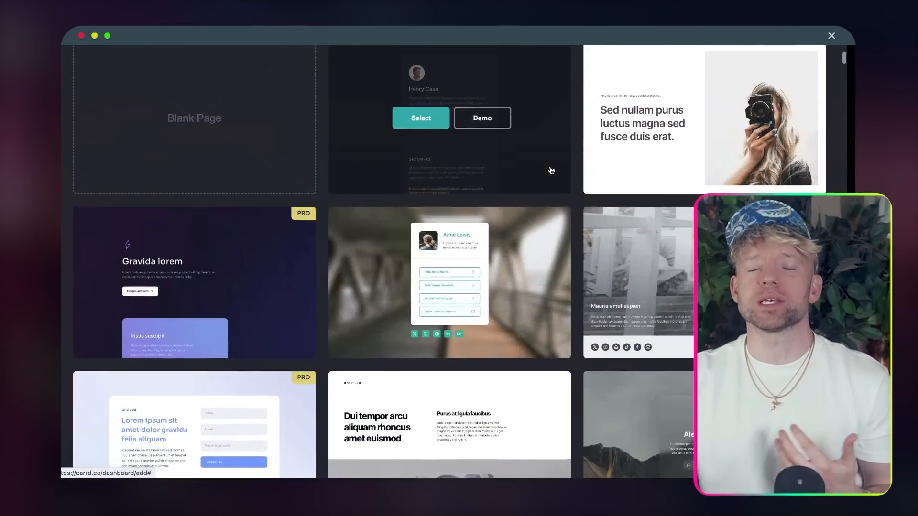
pyautogui.scroll(1, 565, 179)
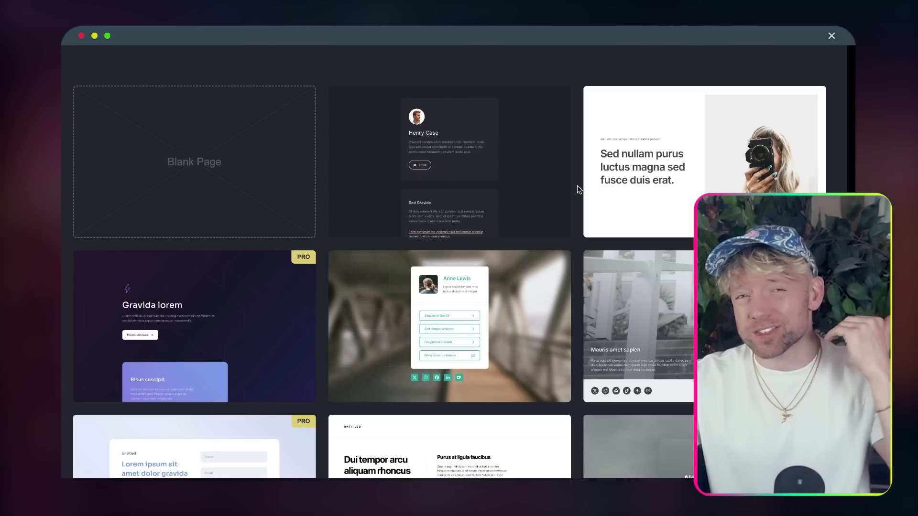
pyautogui.scroll(-3, 578, 188)
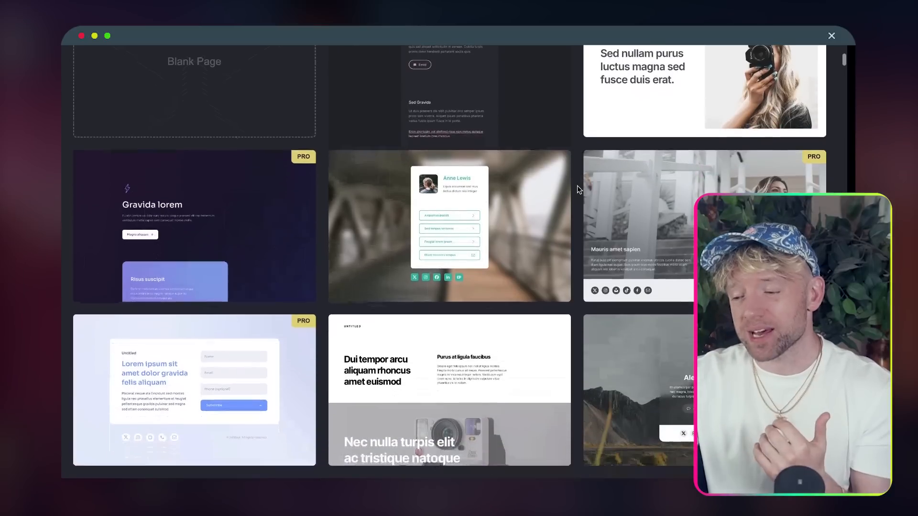
pyautogui.scroll(-3, 578, 189)
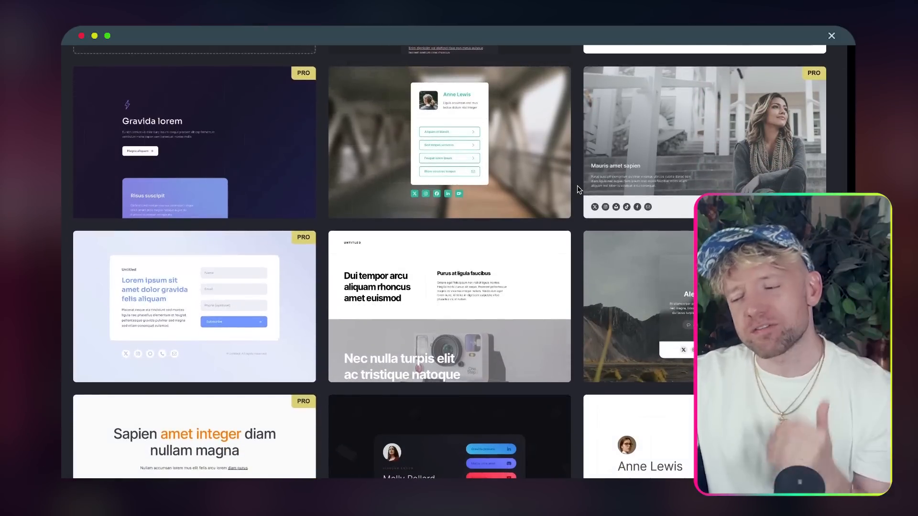
pyautogui.scroll(-2, 578, 189)
pyautogui.scroll(-5, 578, 187)
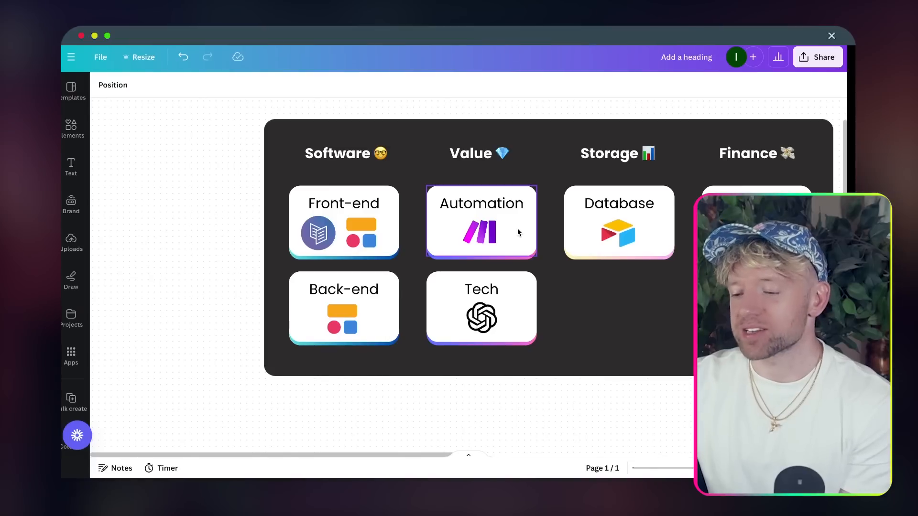
pyautogui.hscroll(5, 517, 228)
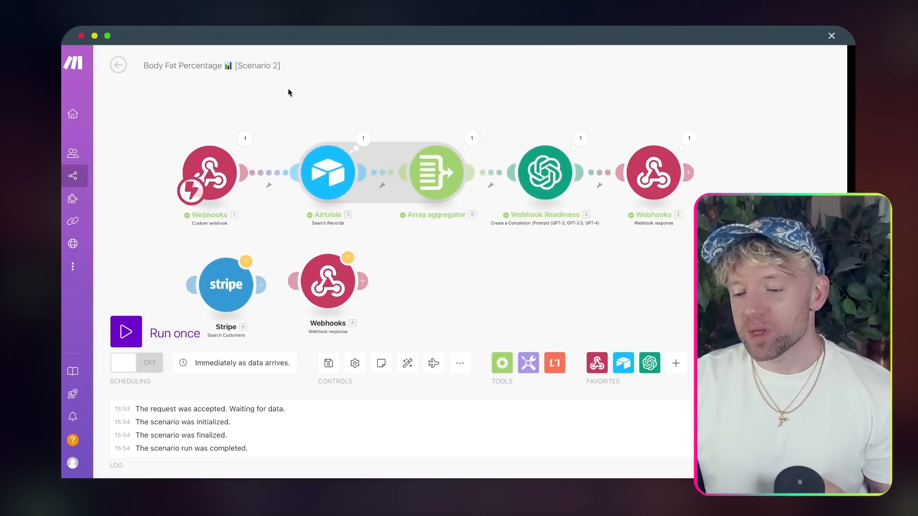
# - Nudge the Webhook Readiness module left and down, then stop the scenario run
pyautogui.scroll(3, 288, 89)
pyautogui.moveTo(289, 89); pyautogui.dragTo(281, 71)
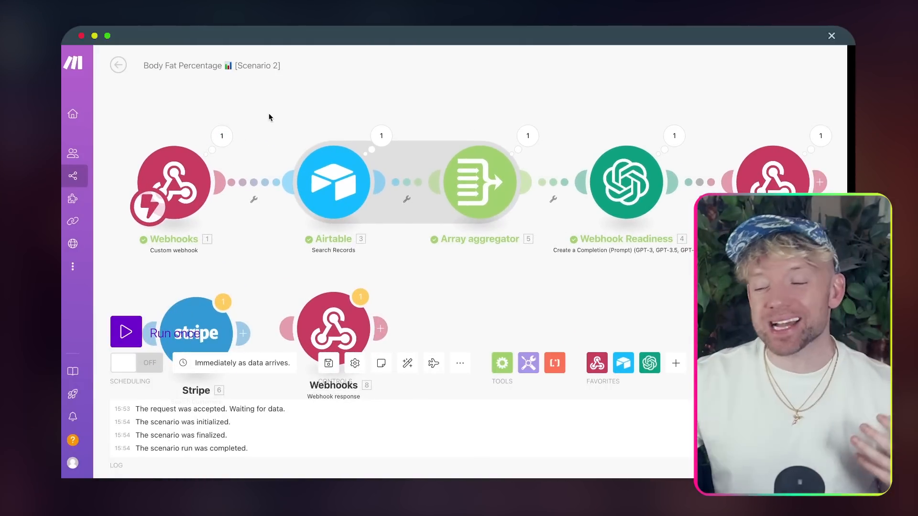
pyautogui.moveTo(611, 189)
pyautogui.mouseDown()
pyautogui.moveTo(599, 172)
pyautogui.moveTo(599, 198)
pyautogui.mouseUp()
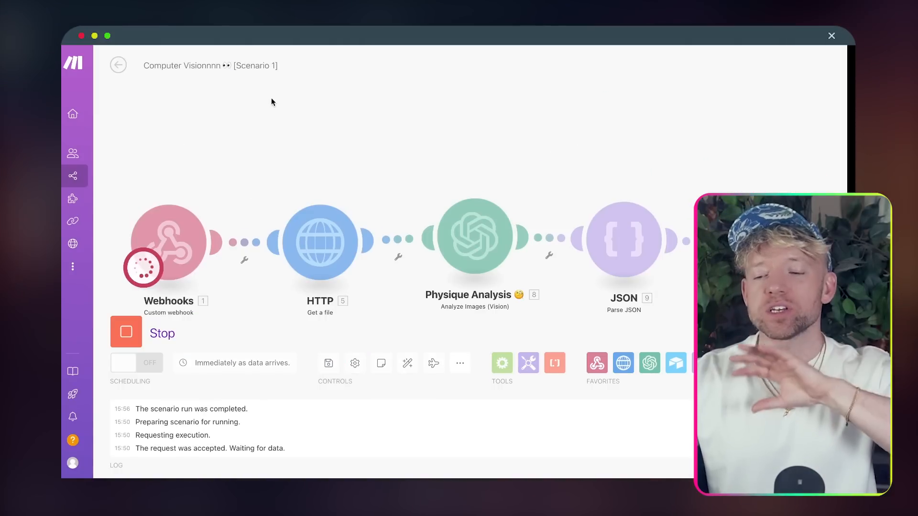
pyautogui.moveTo(272, 100); pyautogui.dragTo(271, 86)
pyautogui.click(126, 334)
pyautogui.moveTo(313, 119); pyautogui.dragTo(314, 81)
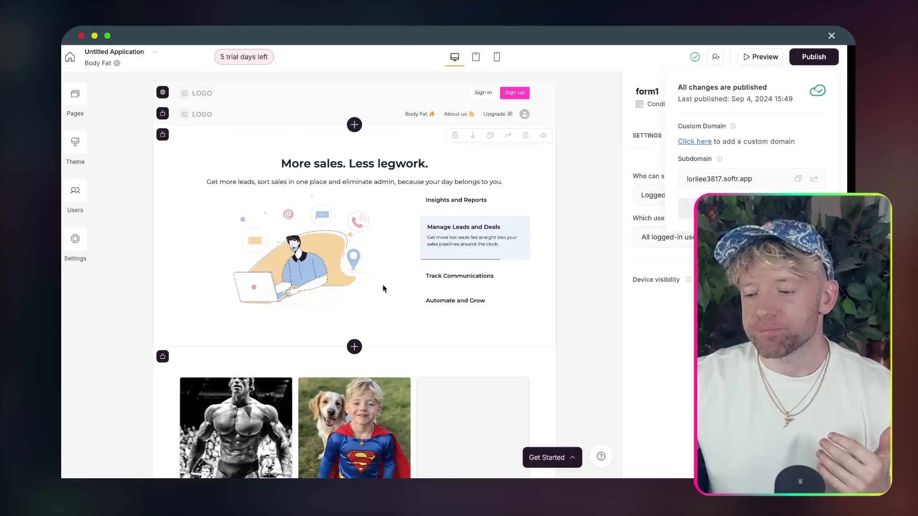
pyautogui.scroll(-4, 382, 284)
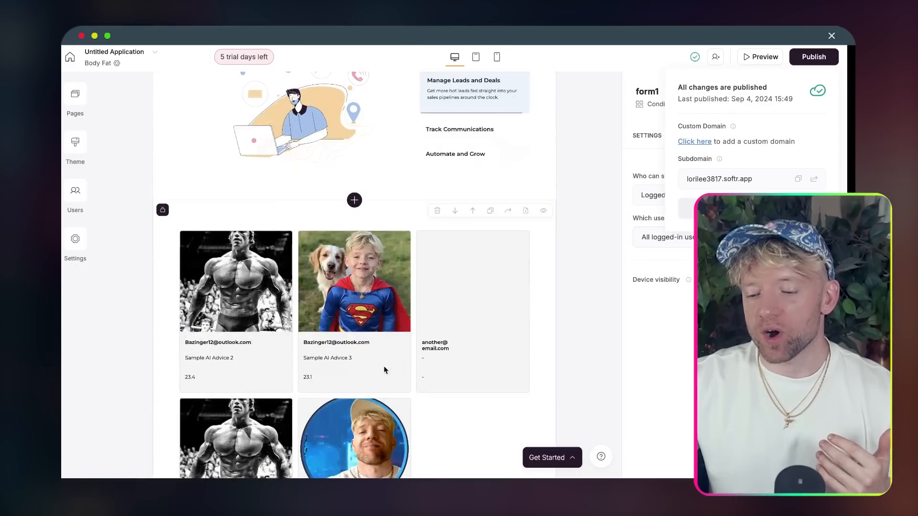
pyautogui.scroll(-4, 384, 369)
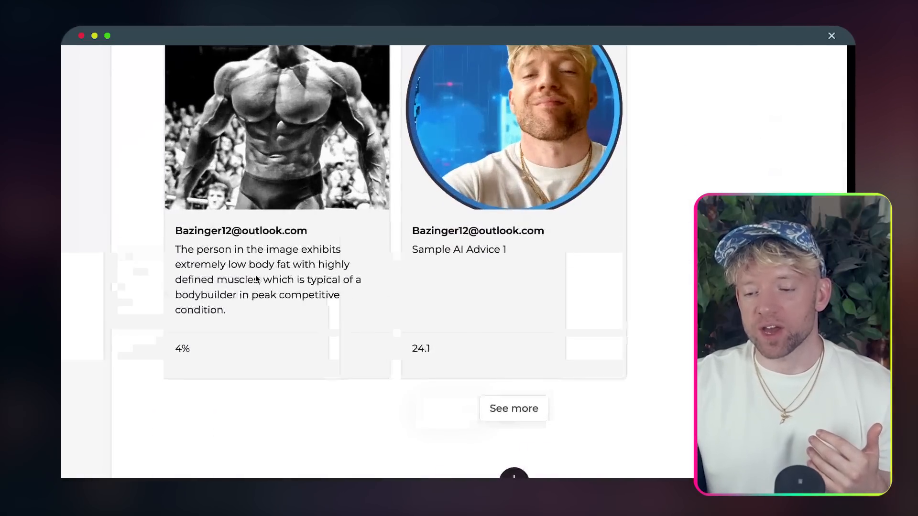
pyautogui.scroll(1, 255, 279)
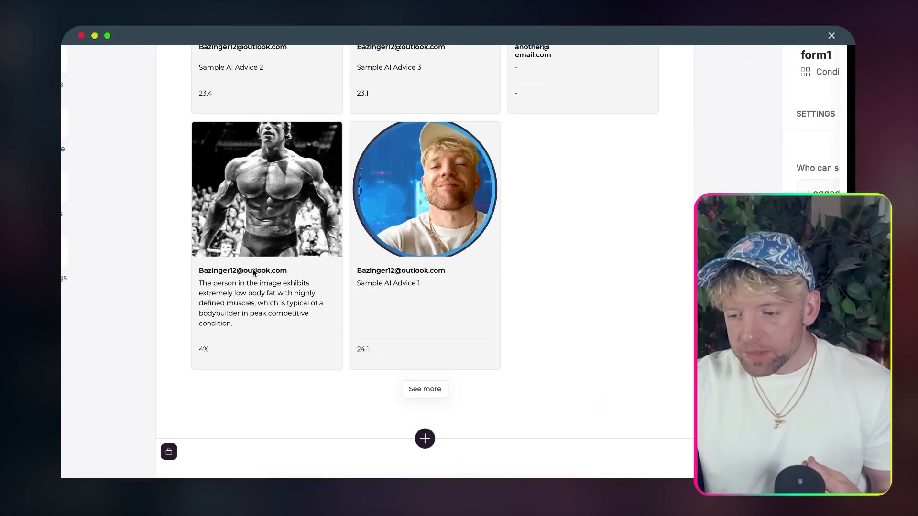
pyautogui.scroll(1, 329, 82)
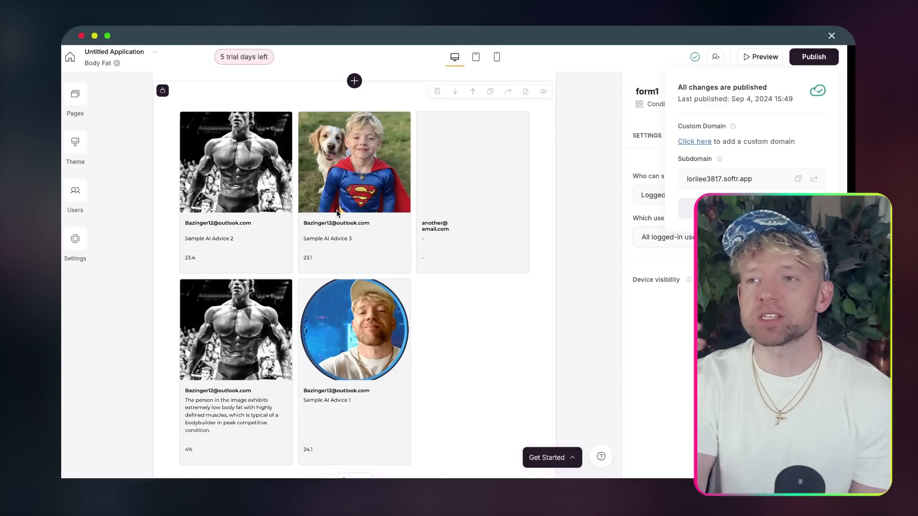
pyautogui.scroll(-7, 337, 213)
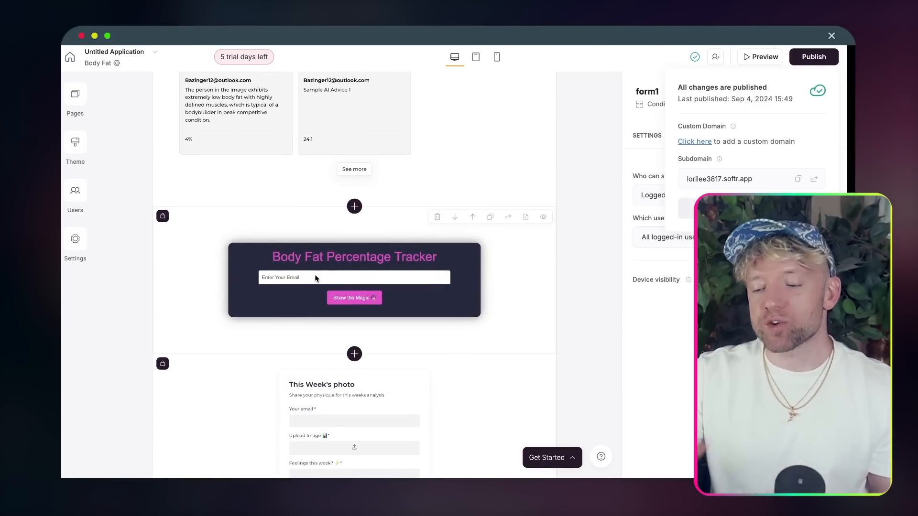
pyautogui.scroll(-2, 315, 279)
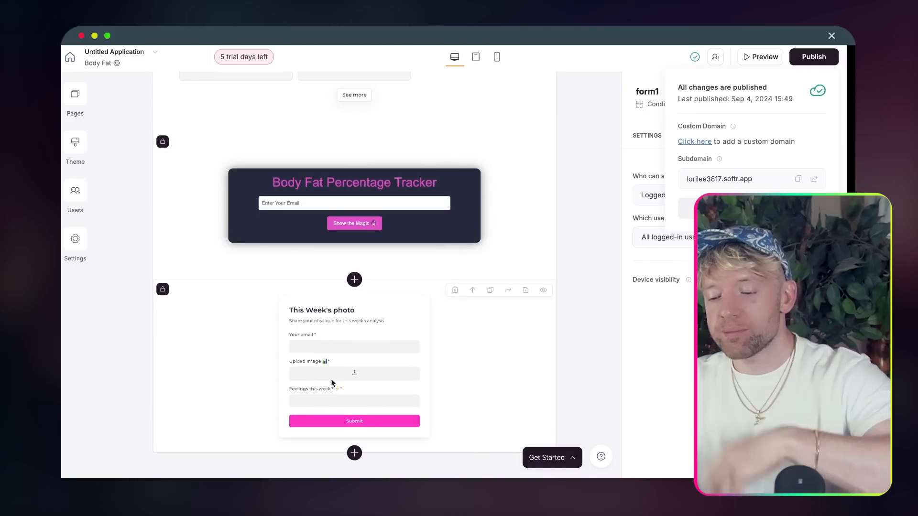
pyautogui.scroll(1, 343, 397)
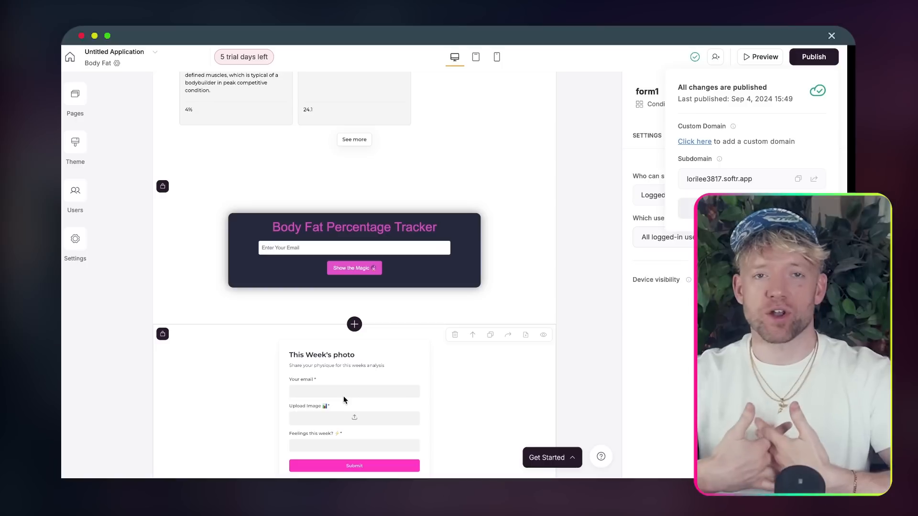
pyautogui.scroll(7, 343, 400)
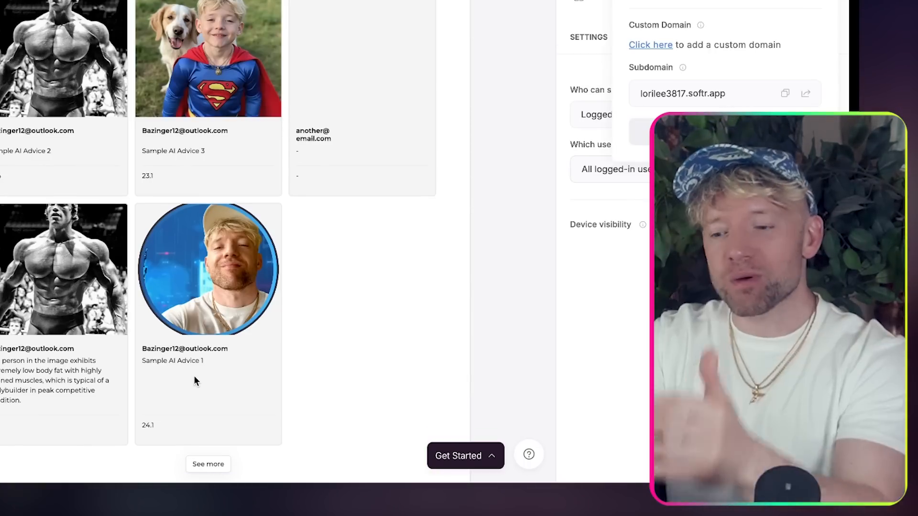
pyautogui.scroll(2, 194, 377)
pyautogui.scroll(3, 217, 243)
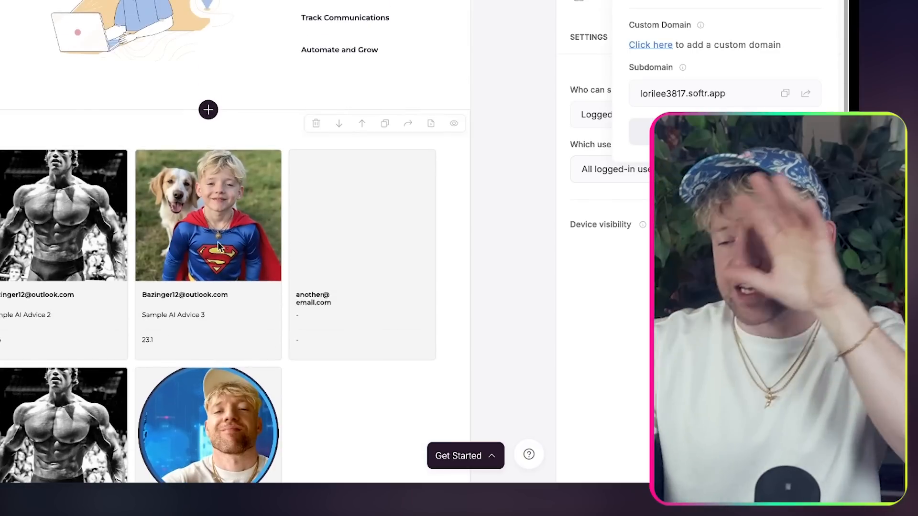
pyautogui.scroll(-10, 217, 241)
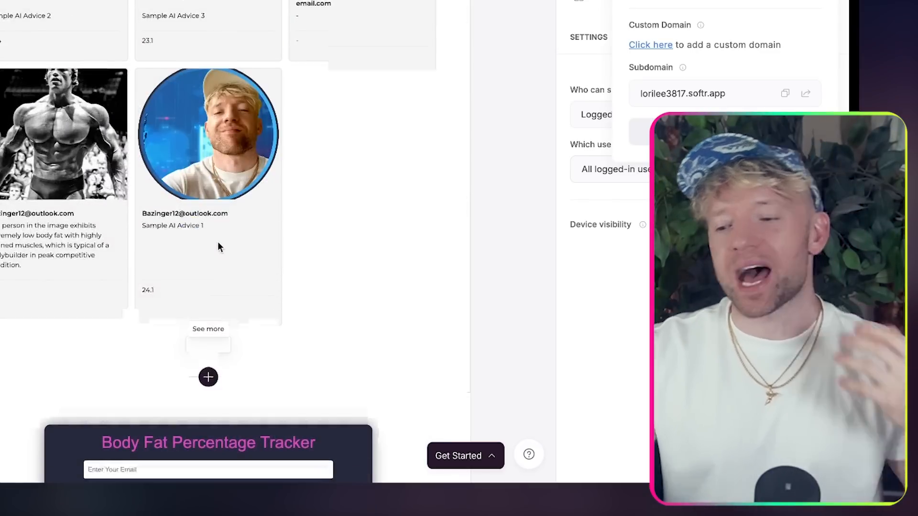
pyautogui.scroll(2, 217, 242)
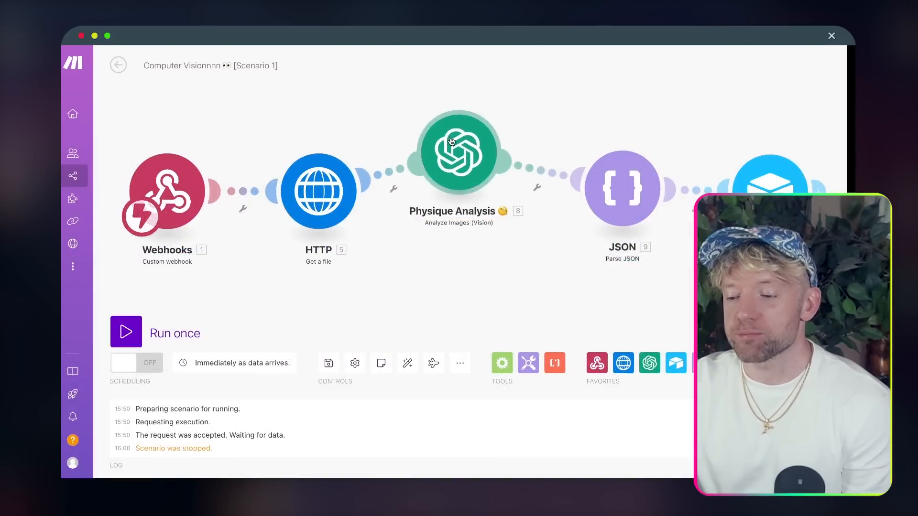
# - Drop the Physique Analysis module between the HTTP and JSON modules
pyautogui.moveTo(451, 141); pyautogui.dragTo(472, 181)
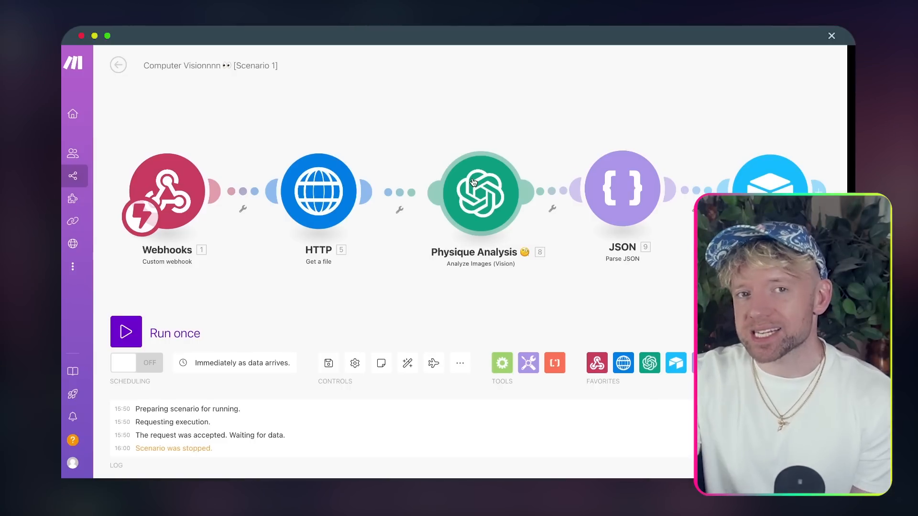
pyautogui.moveTo(473, 182); pyautogui.dragTo(477, 182)
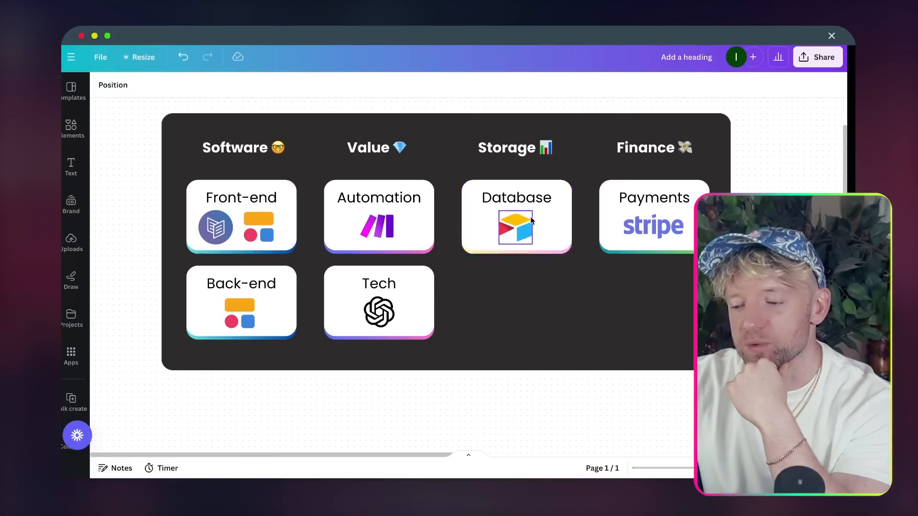
pyautogui.hscroll(2, 536, 235)
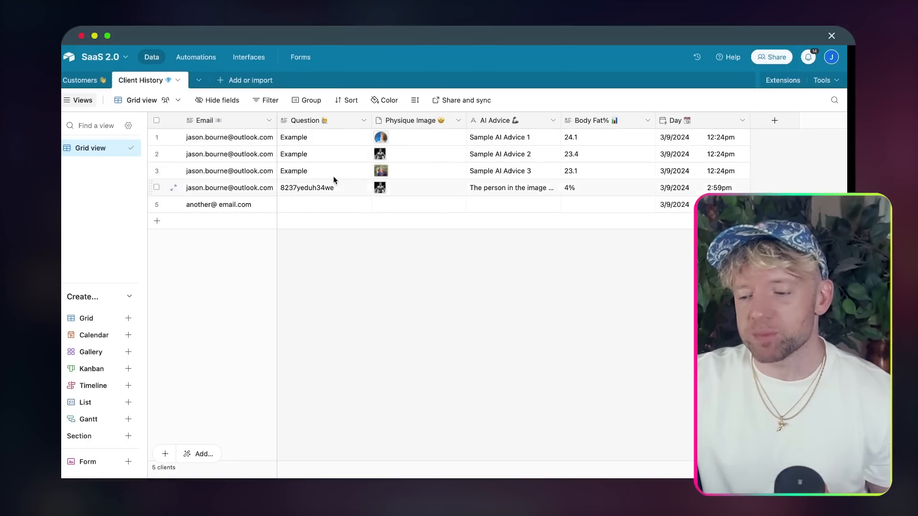
pyautogui.click(404, 140)
pyautogui.click(408, 234)
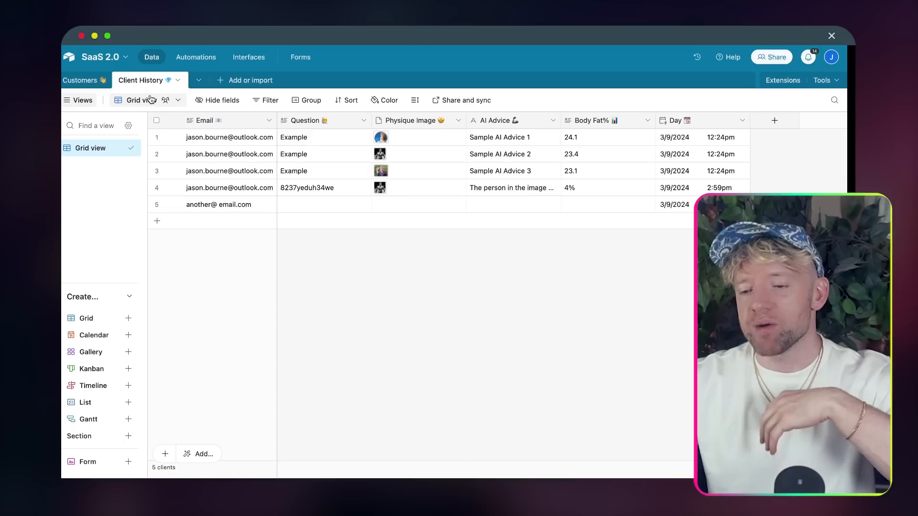
pyautogui.click(89, 80)
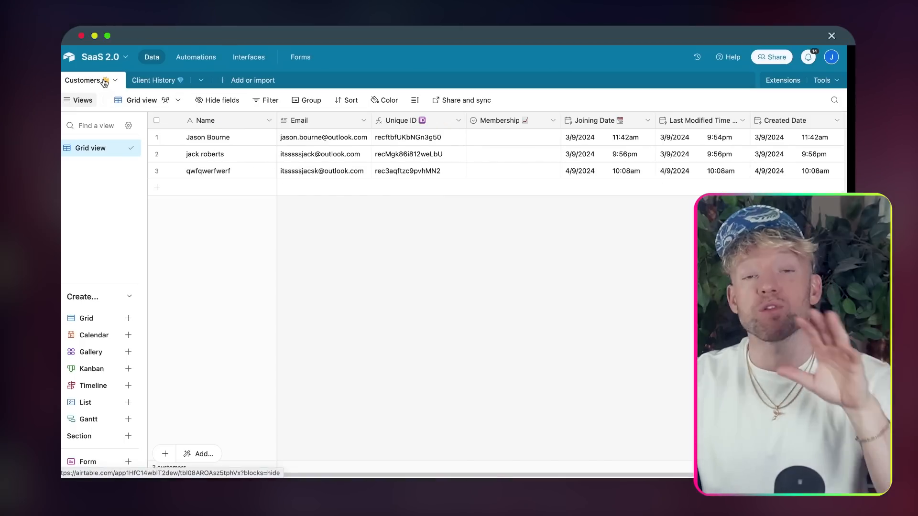
pyautogui.click(171, 84)
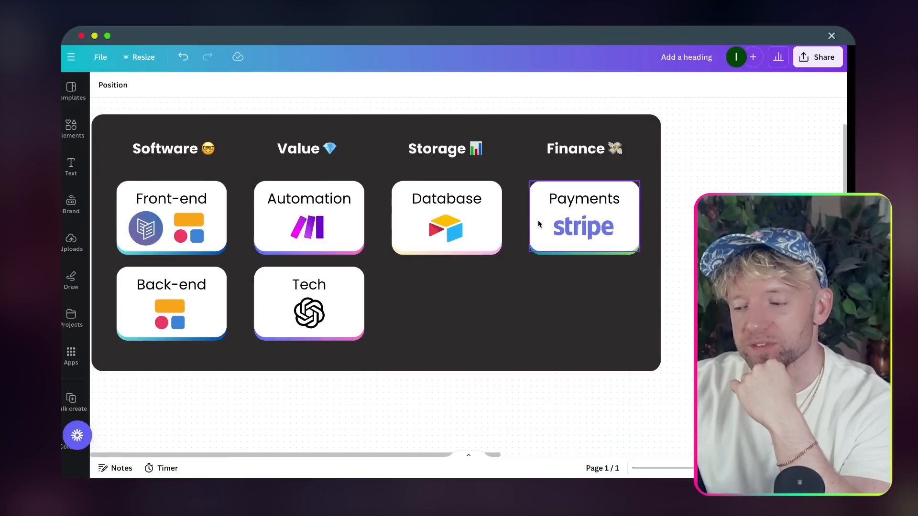
# - Scroll the doc to the Carrd checklist and select its What it is, How it works and Offer lines
pyautogui.hscroll(2, 537, 219)
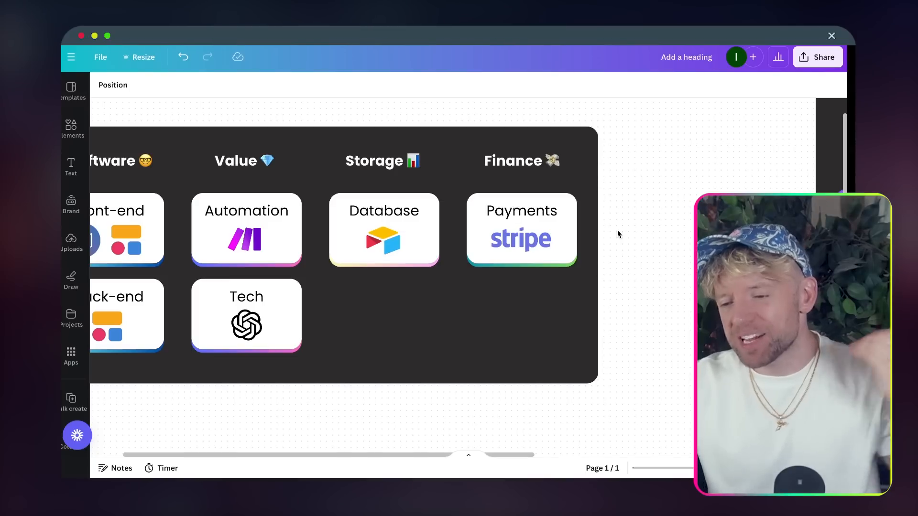
pyautogui.hscroll(-3, 617, 233)
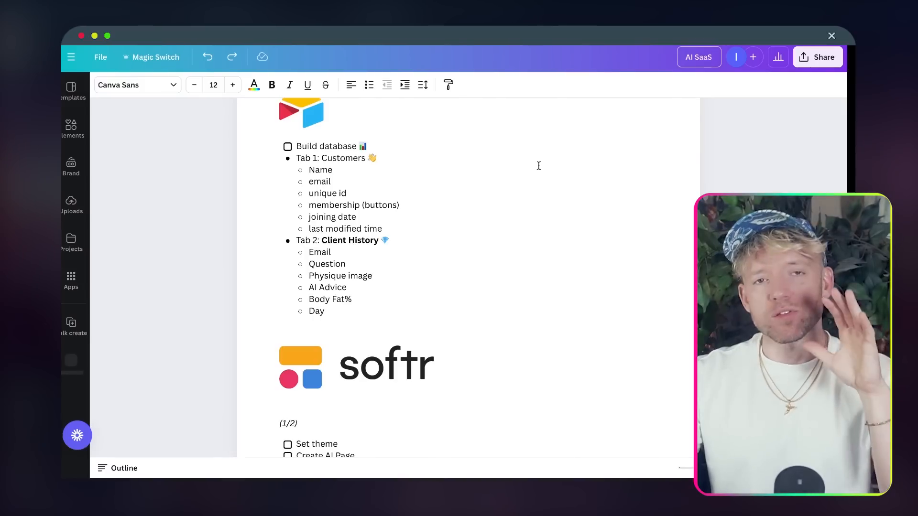
pyautogui.scroll(5, 524, 235)
pyautogui.scroll(5, 524, 234)
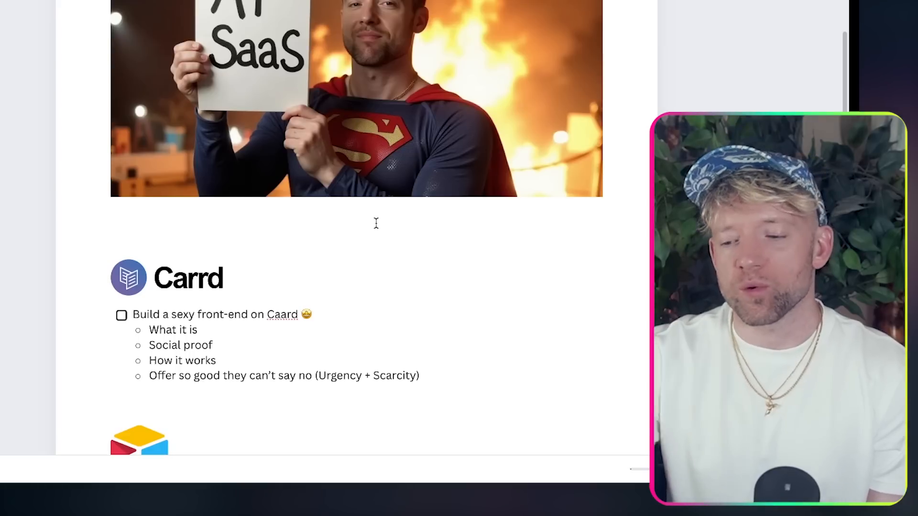
pyautogui.click(202, 325)
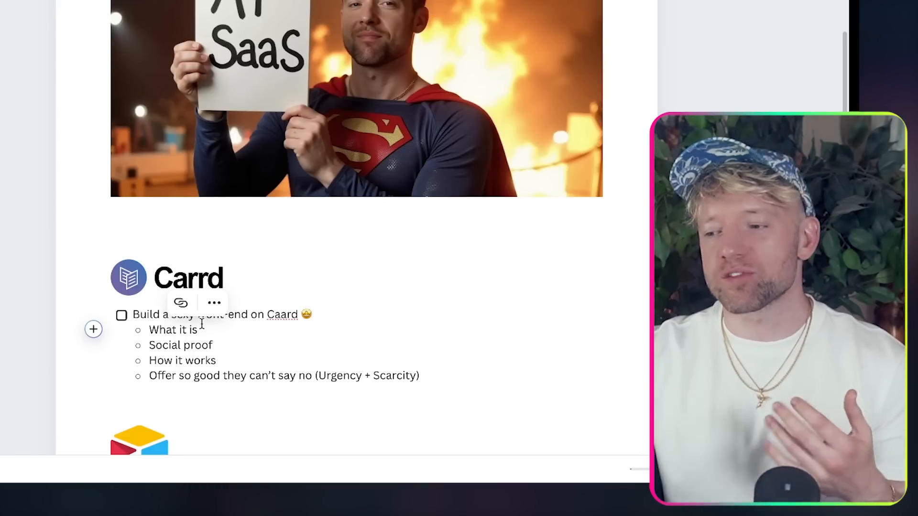
pyautogui.scroll(-1, 207, 354)
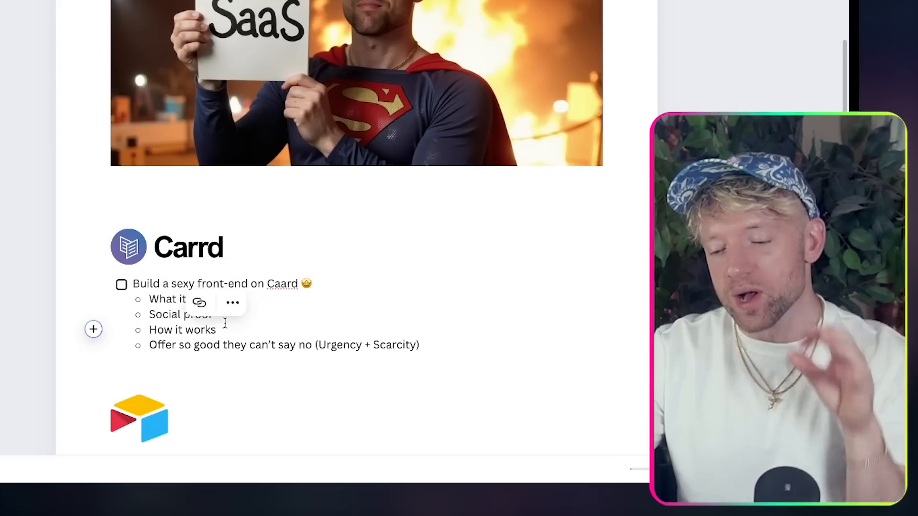
pyautogui.tripleClick(225, 323)
pyautogui.click(231, 346)
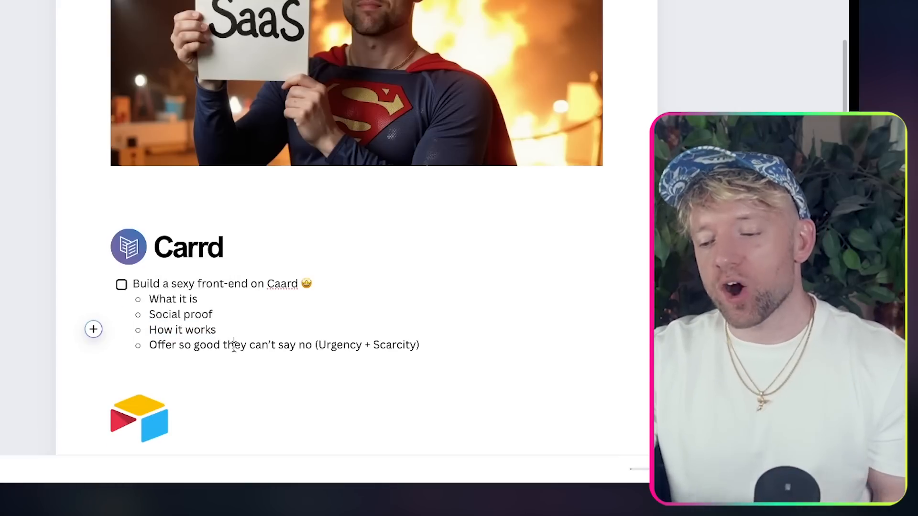
pyautogui.doubleClick(234, 346)
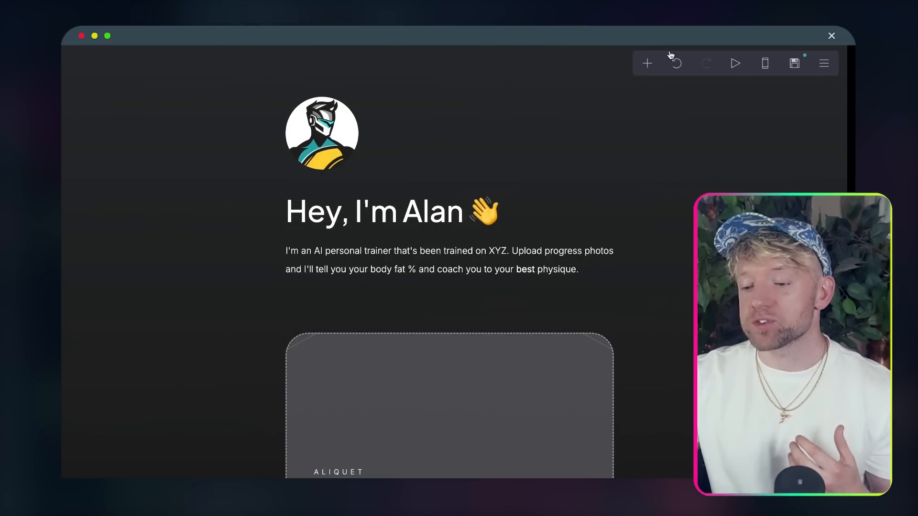
# - Browse the Carrd template gallery and the 'Hey, I'm Alan' landing page
pyautogui.scroll(-6, 647, 146)
pyautogui.scroll(-7, 647, 146)
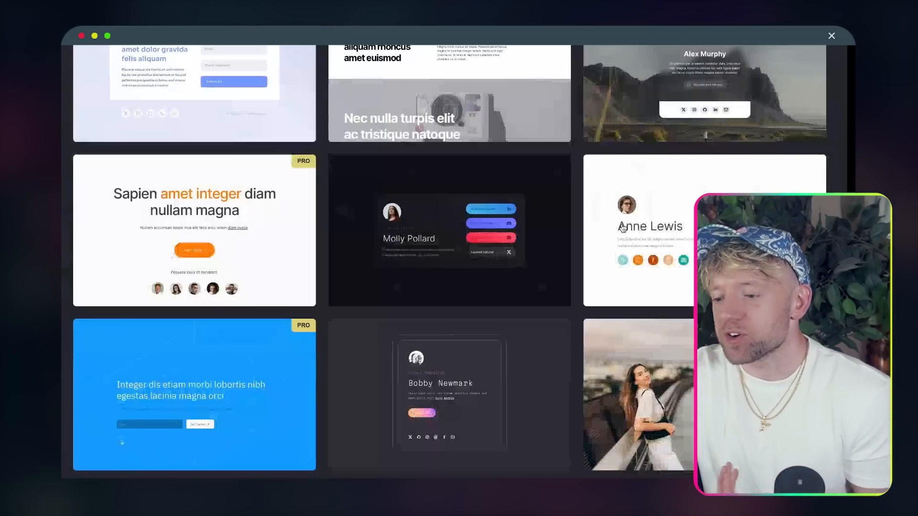
pyautogui.scroll(-5, 620, 246)
pyautogui.scroll(-15, 620, 247)
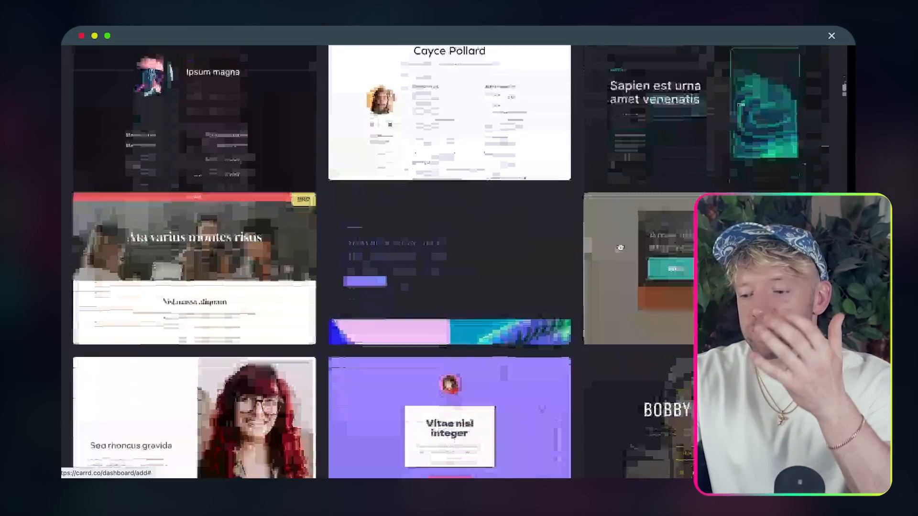
pyautogui.scroll(10, 620, 247)
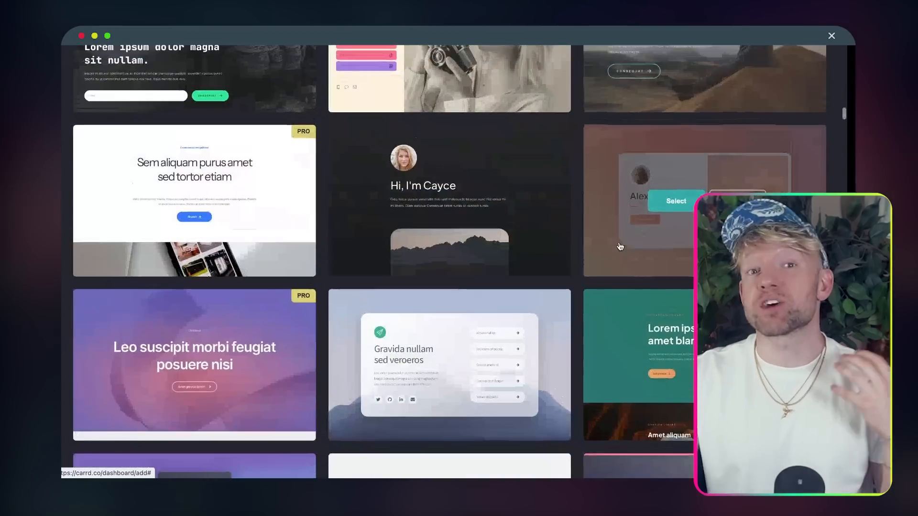
pyautogui.scroll(8, 571, 206)
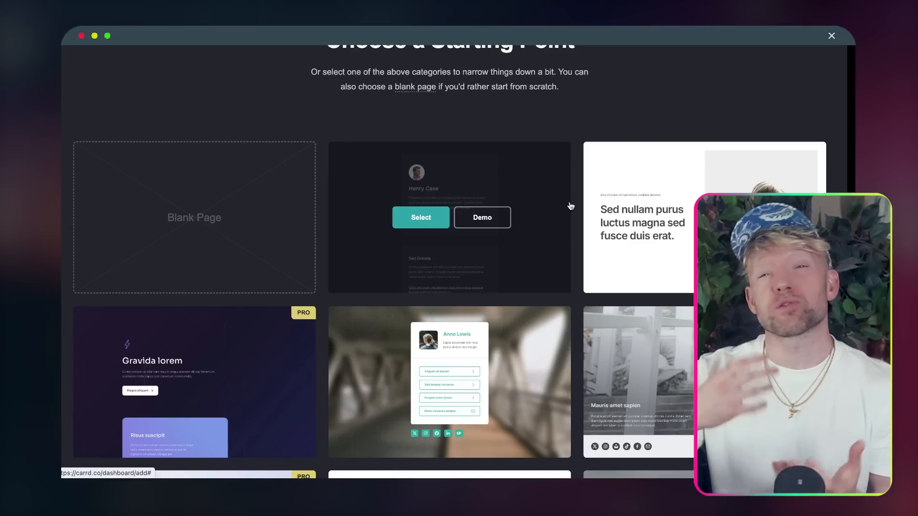
pyautogui.scroll(-6, 571, 206)
pyautogui.scroll(10, 581, 232)
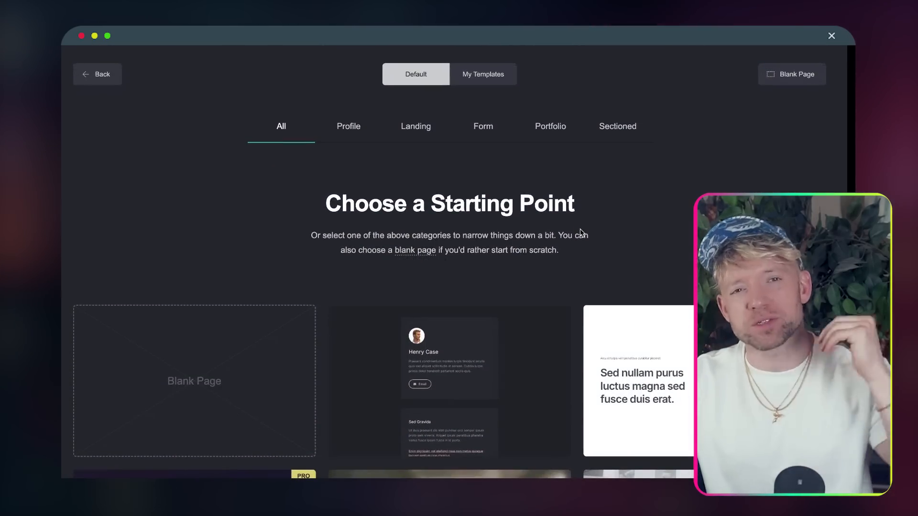
pyautogui.scroll(-2, 582, 233)
pyautogui.scroll(-10, 581, 233)
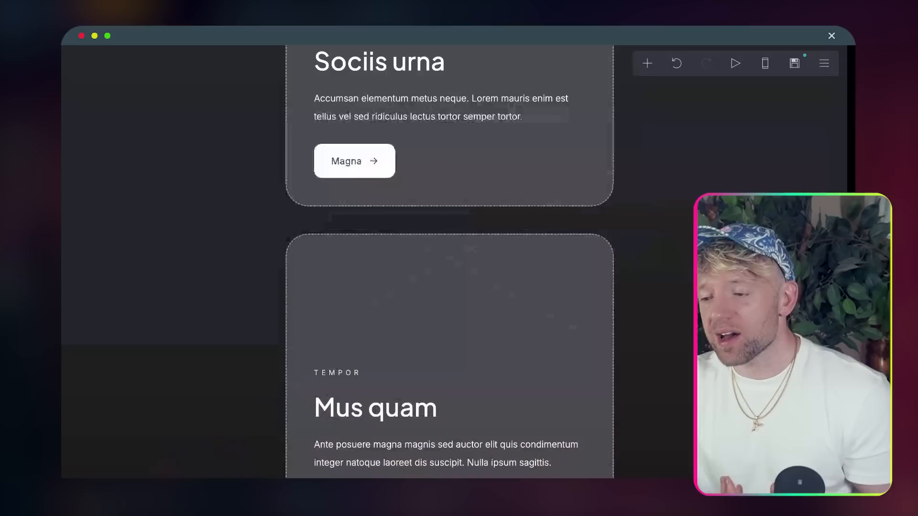
pyautogui.scroll(10, 529, 206)
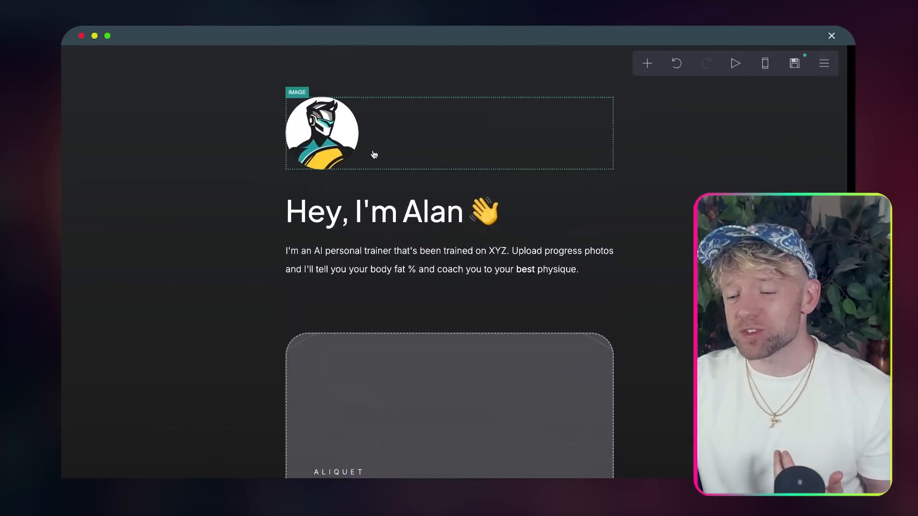
# - Select the heading and intro paragraph, then open the first card container's Container panel
pyautogui.click(410, 224)
pyautogui.click(503, 267)
pyautogui.click(488, 354)
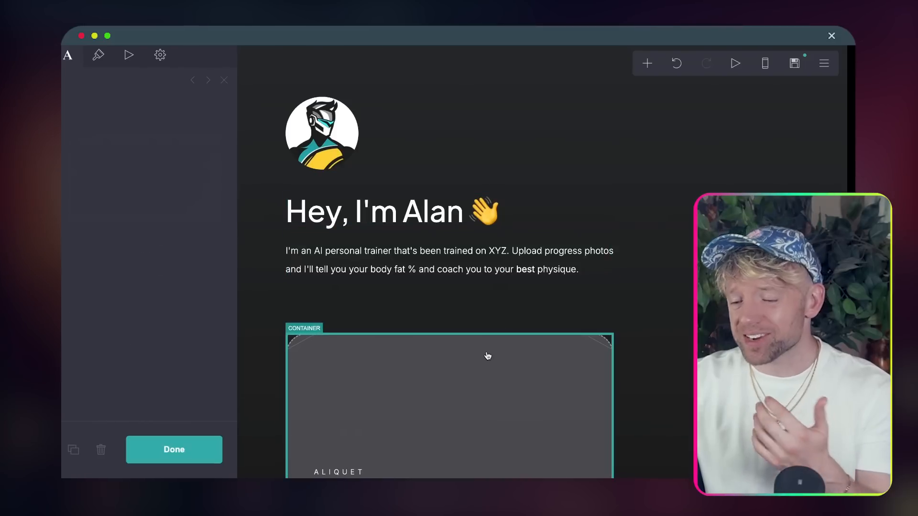
pyautogui.scroll(-15, 488, 356)
pyautogui.scroll(-5, 488, 356)
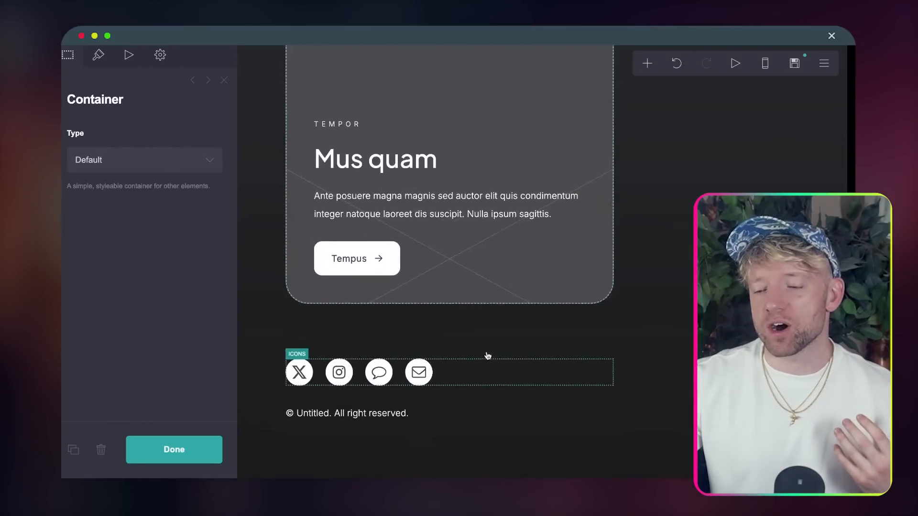
pyautogui.scroll(20, 487, 356)
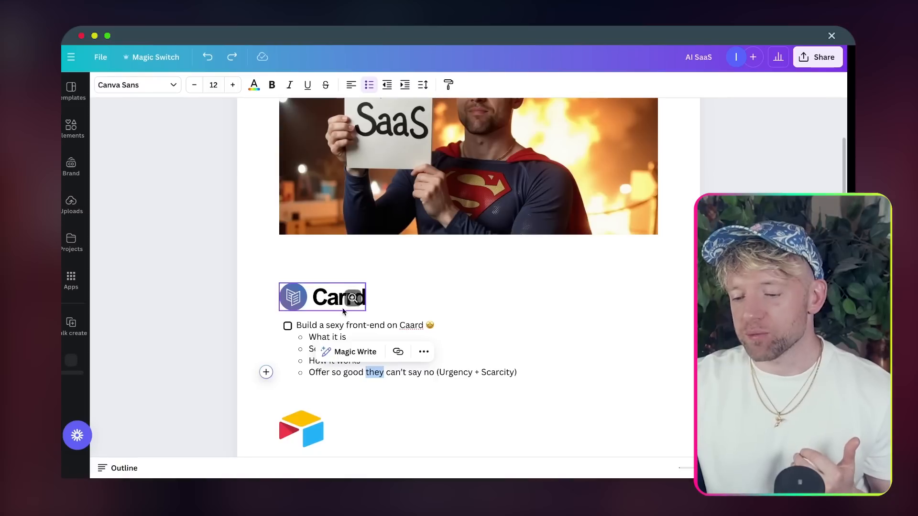
# - Tick 'Build a sexy front-end on Caard' as done and load Airtable from the address bar
pyautogui.click(288, 326)
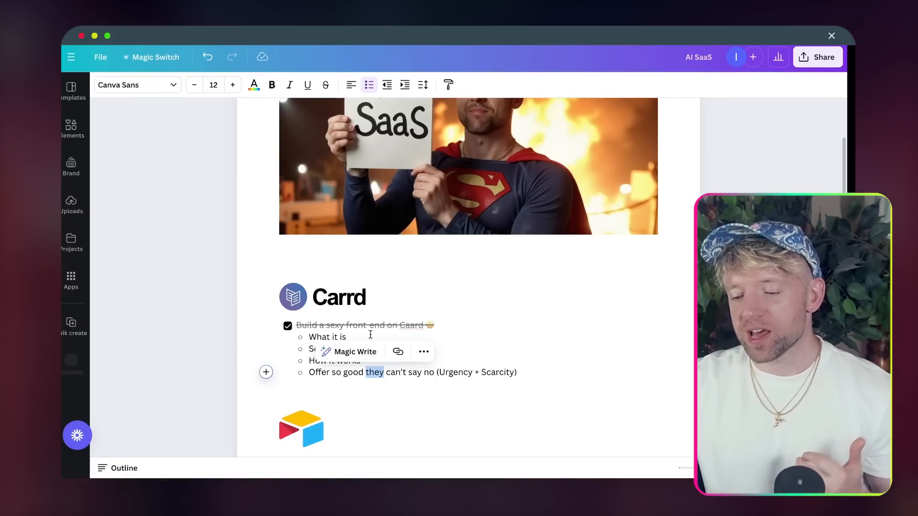
pyautogui.scroll(-6, 370, 335)
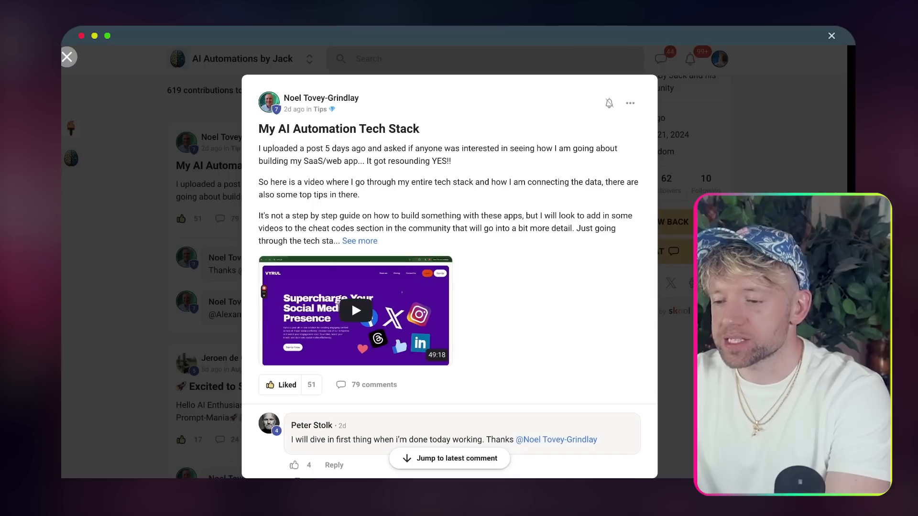
pyautogui.write('a')
pyautogui.press('Return')
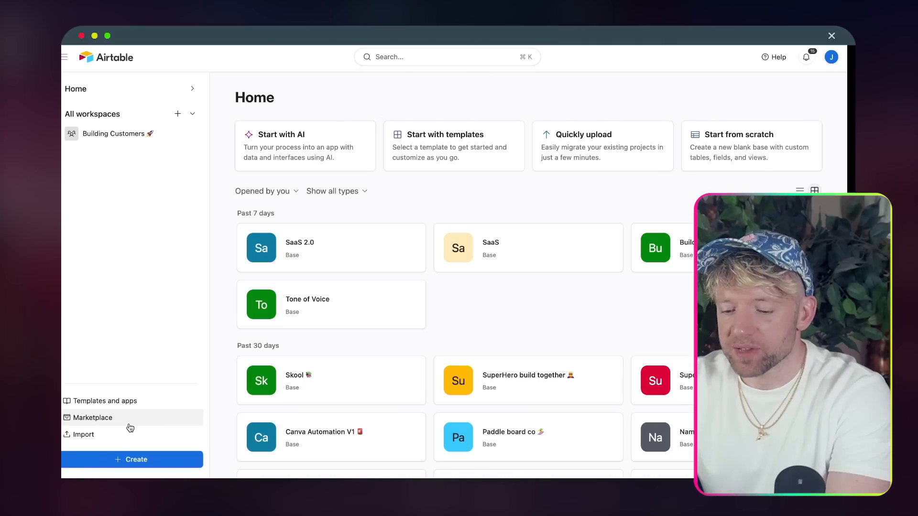
# - Create a blank base from scratch and name it 'The AI PT'
pyautogui.click(123, 460)
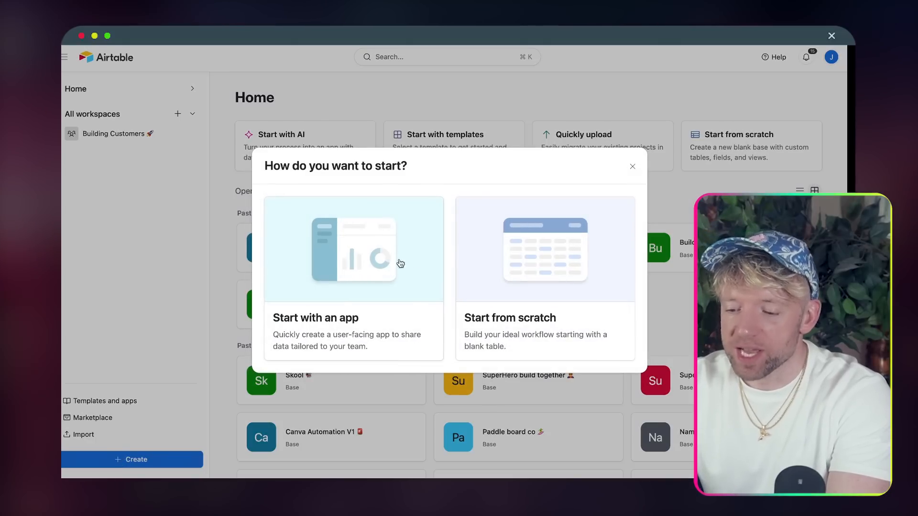
pyautogui.click(521, 248)
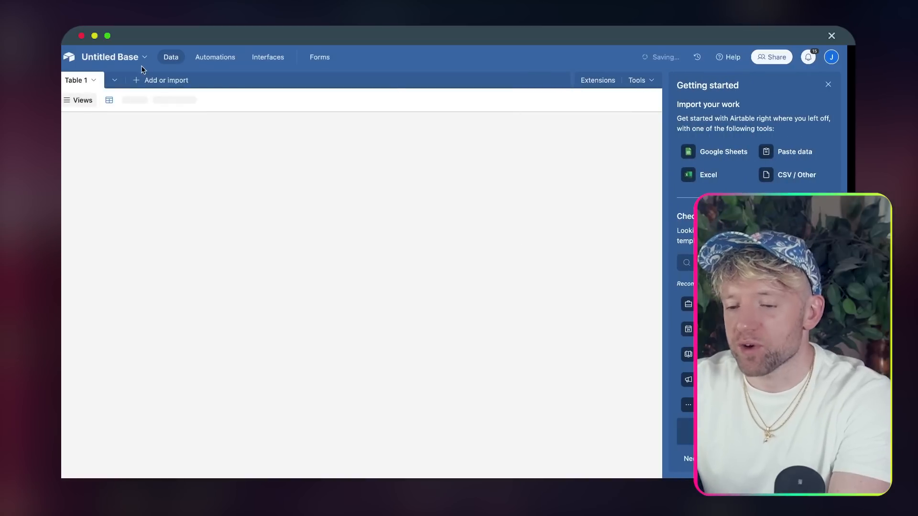
pyautogui.click(117, 65)
pyautogui.write('the AI')
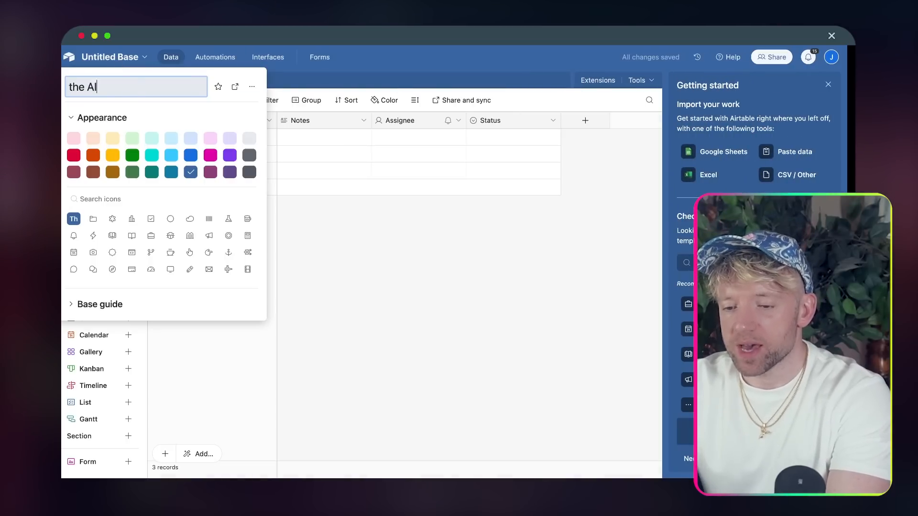
pyautogui.press('BackSpace')
pyautogui.press('BackSpace')
pyautogui.press('BackSpace')
pyautogui.write('TAHE')
pyautogui.press('BackSpace')
pyautogui.press('BackSpace')
pyautogui.press('BackSpace')
pyautogui.write('he AI PT')
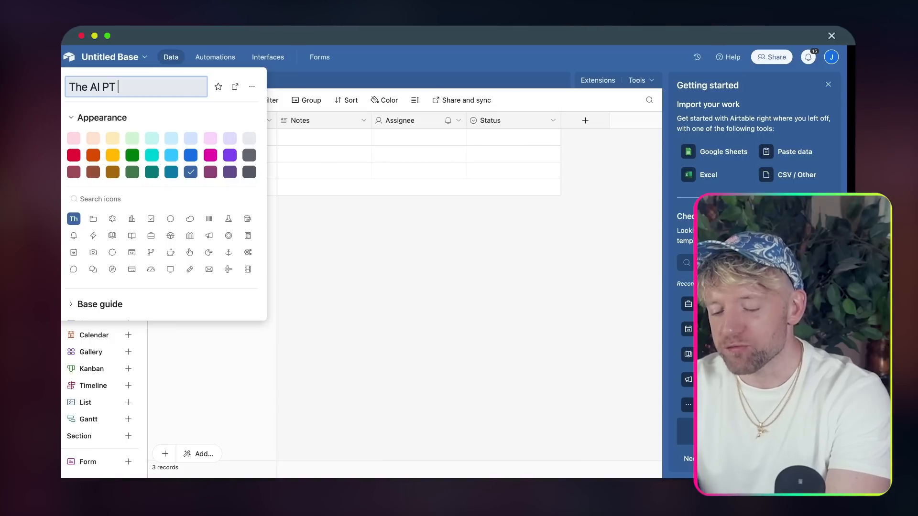
# - Add a robot emoji to the base name and set the base colour to green
pyautogui.press('ctrl+super+space')
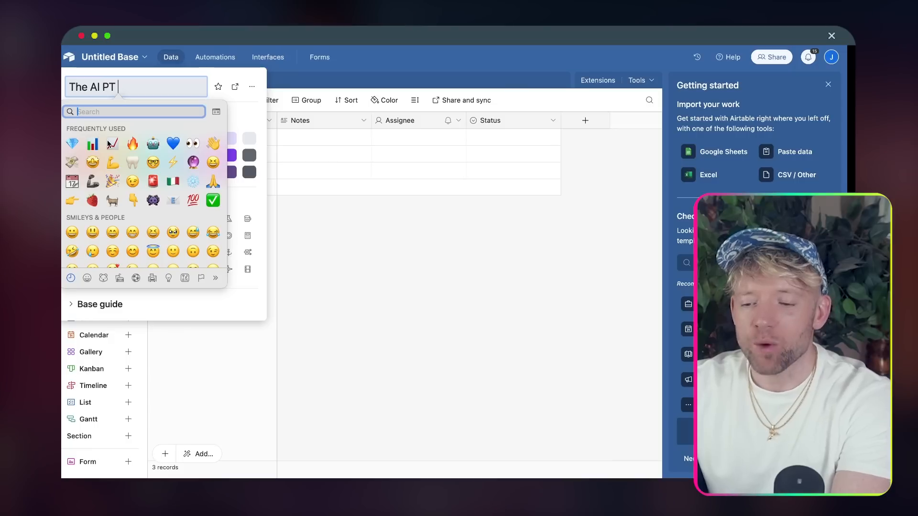
pyautogui.click(152, 144)
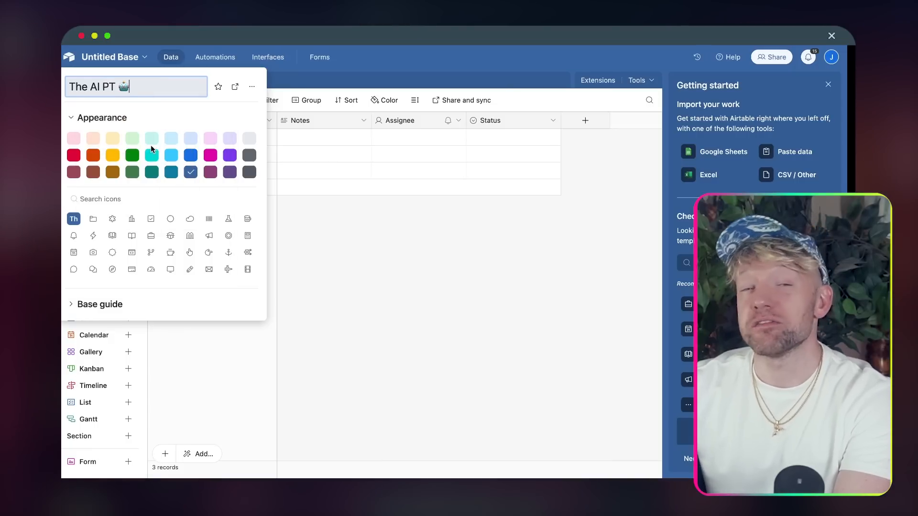
pyautogui.press('Return')
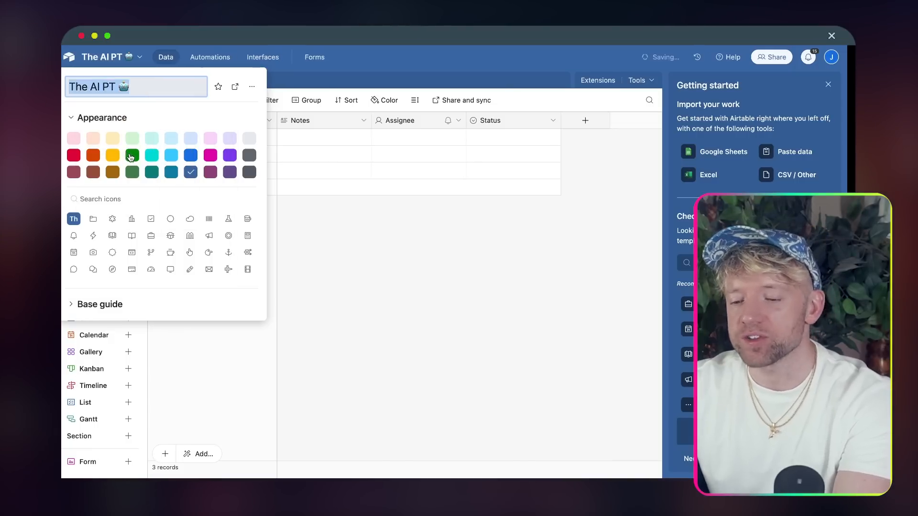
pyautogui.click(130, 156)
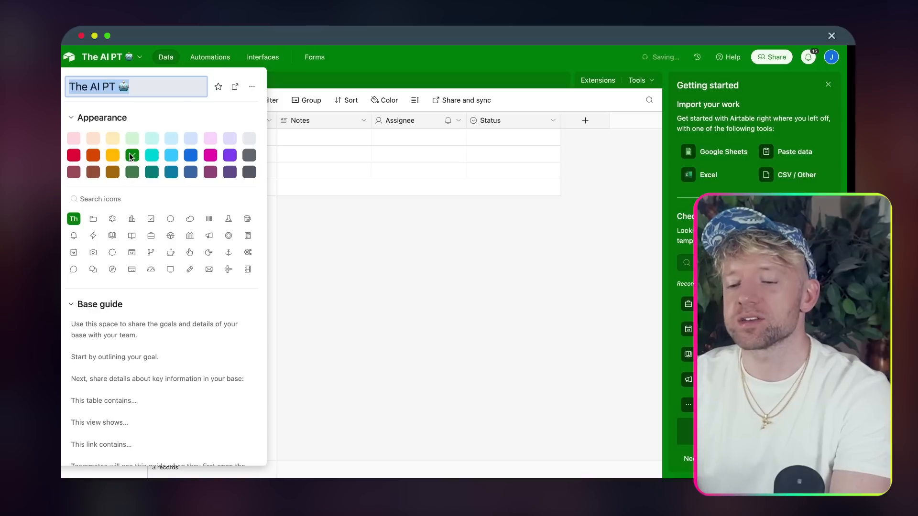
pyautogui.click(220, 97)
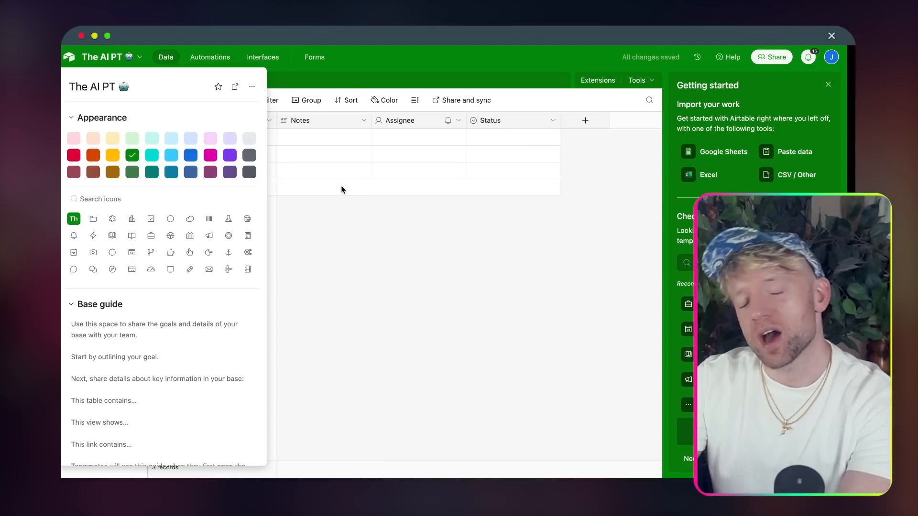
# - Rename Table 1 to 'Customers 👋' and save it
pyautogui.click(331, 226)
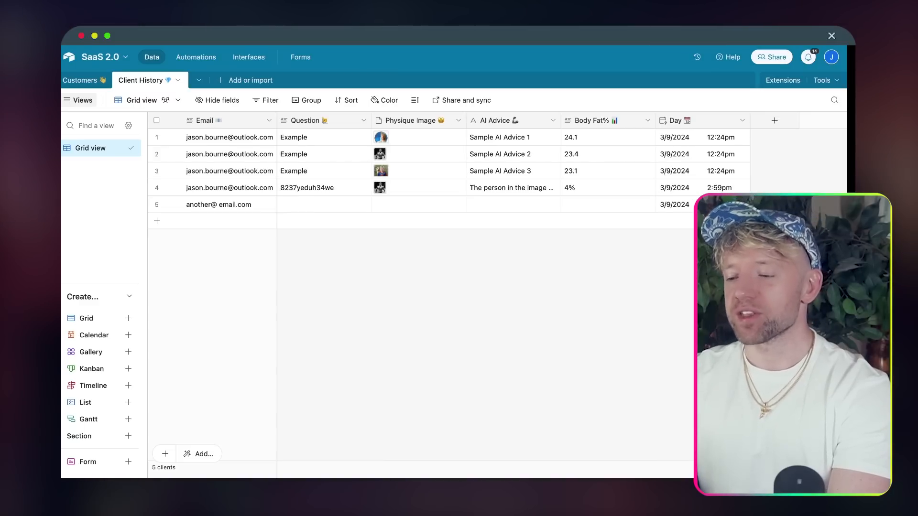
pyautogui.click(87, 80)
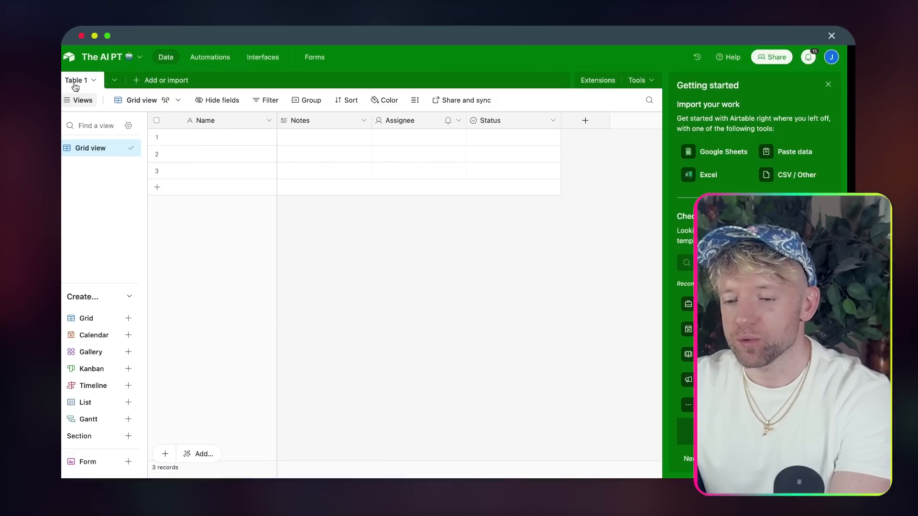
pyautogui.doubleClick(71, 81)
pyautogui.write('cust')
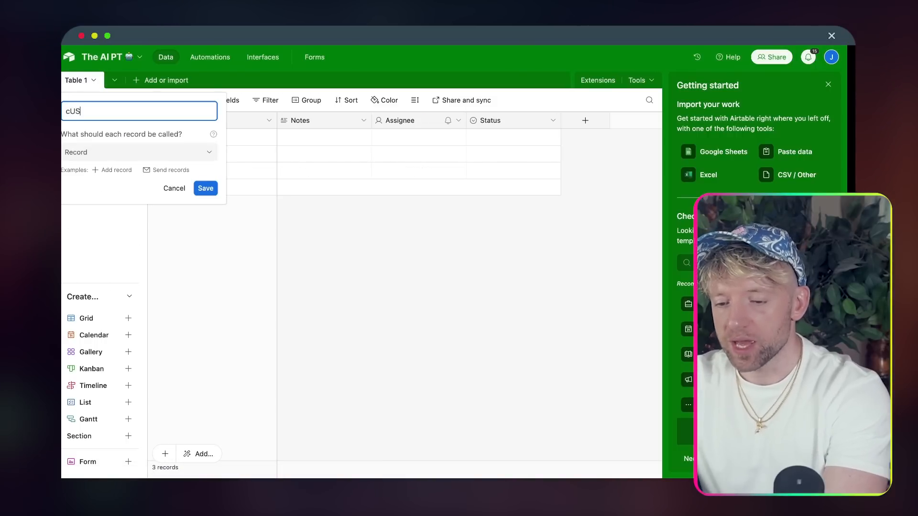
pyautogui.press('BackSpace')
pyautogui.press('BackSpace')
pyautogui.press('BackSpace')
pyautogui.write('ust')
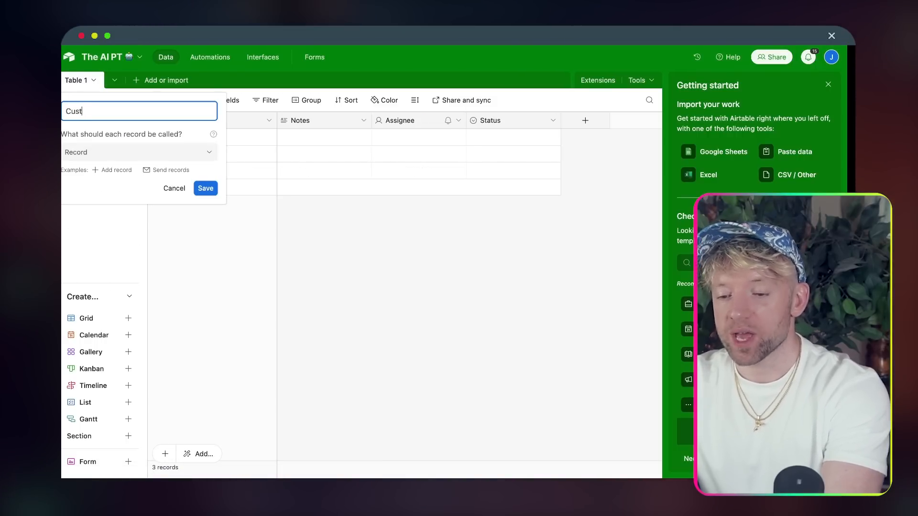
pyautogui.write('omers')
pyautogui.press('ctrl+super+space')
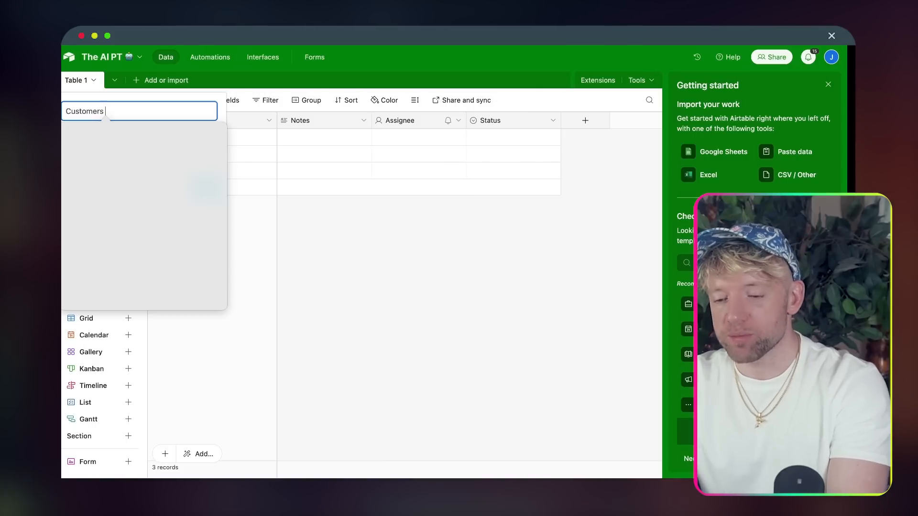
pyautogui.click(213, 166)
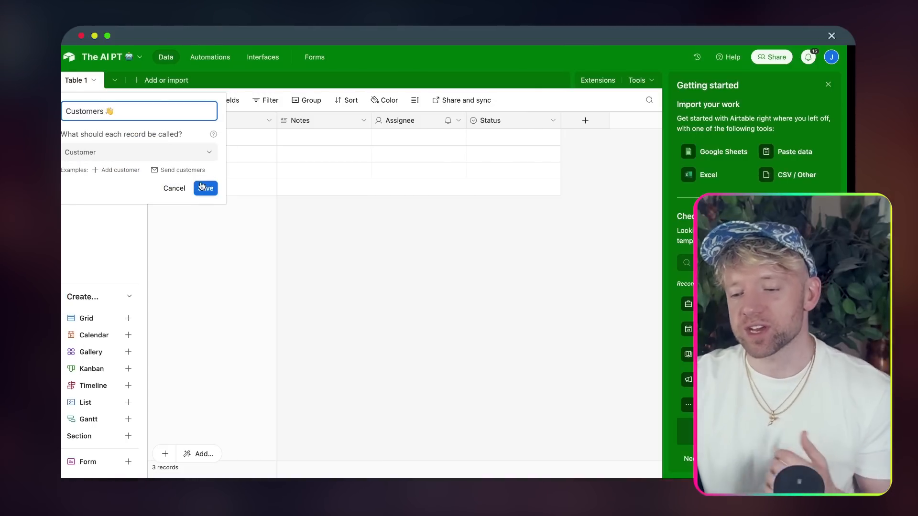
pyautogui.click(205, 188)
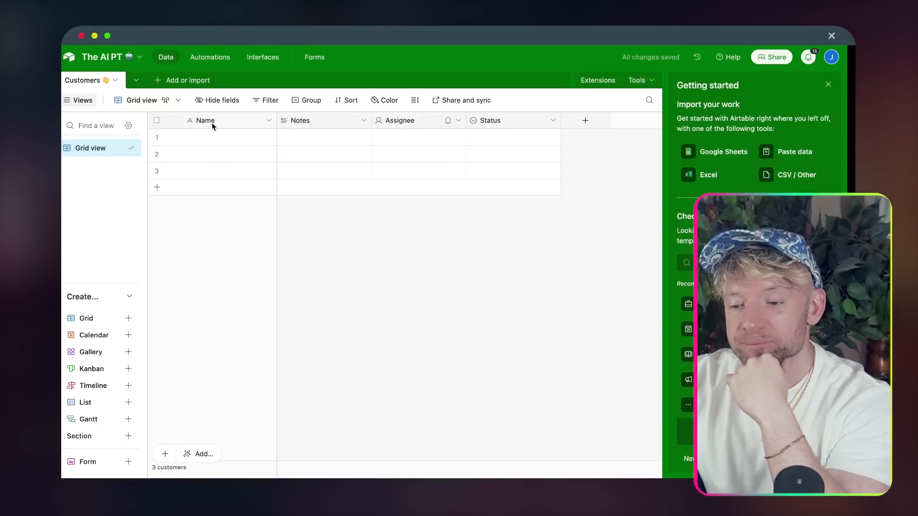
# - Add a waving-hand emoji to the Name field and rename Notes to Email
pyautogui.doubleClick(212, 122)
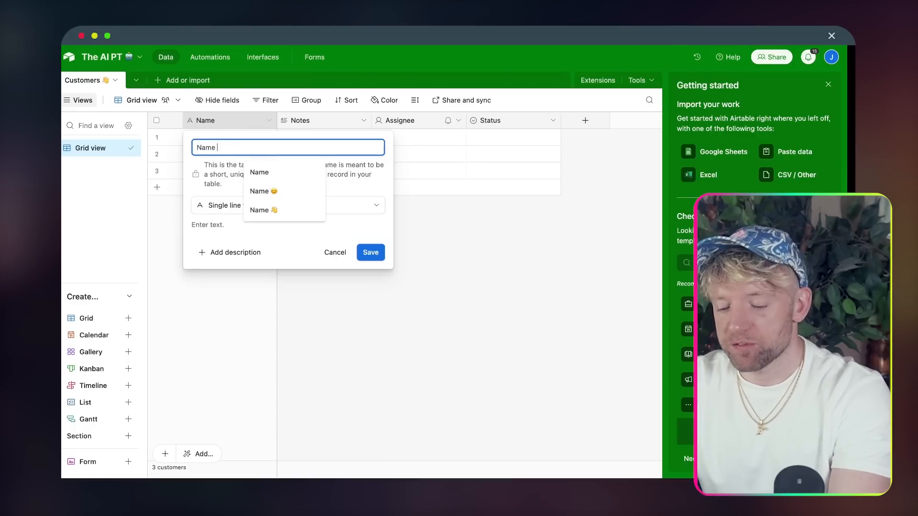
pyautogui.click(271, 210)
pyautogui.click(371, 254)
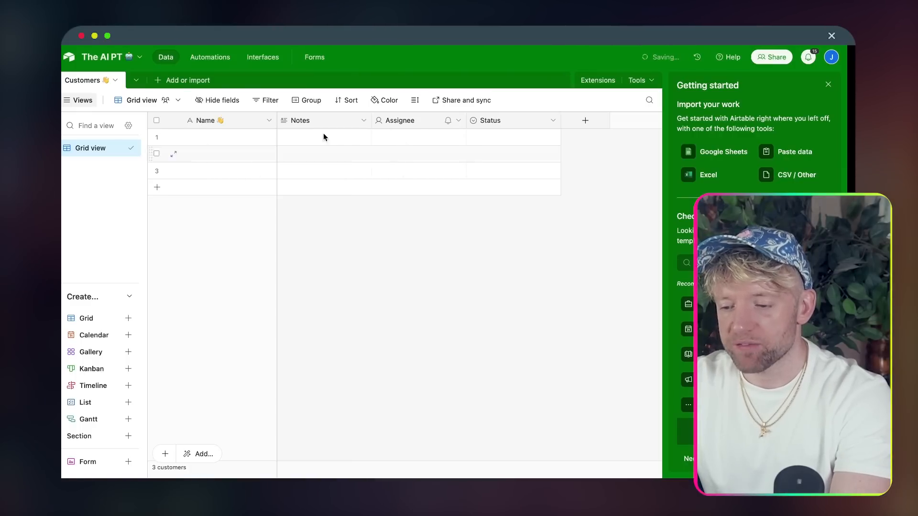
pyautogui.doubleClick(318, 119)
pyautogui.write('Email')
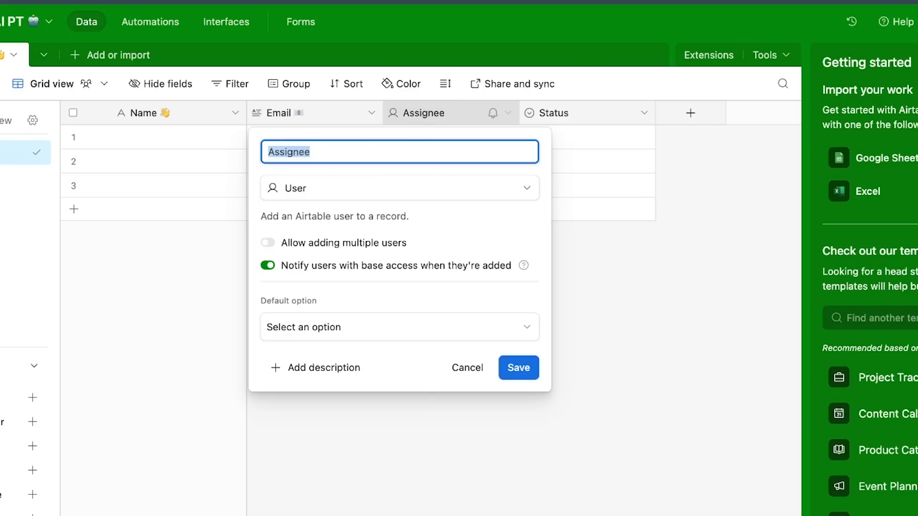
# - Create a 'Unique ID 🆔' field of type Formula
pyautogui.write('Uniq')
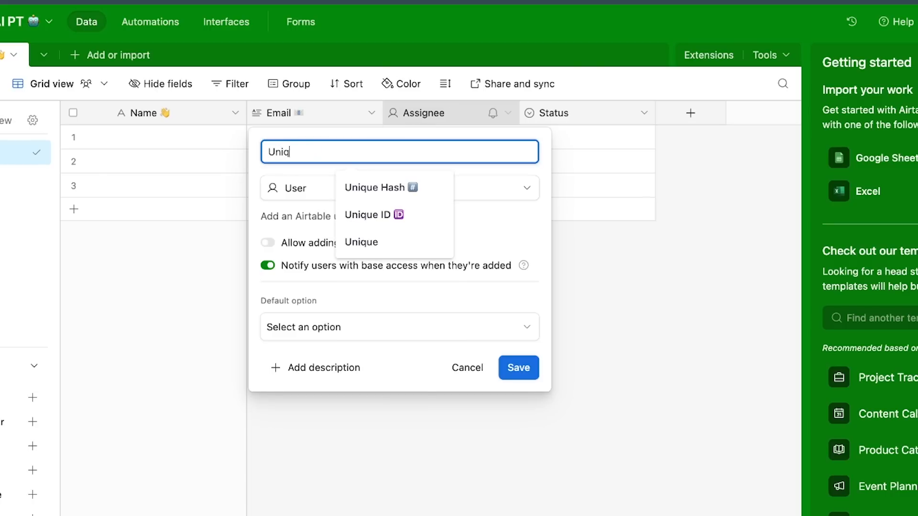
pyautogui.click(356, 213)
pyautogui.click(343, 191)
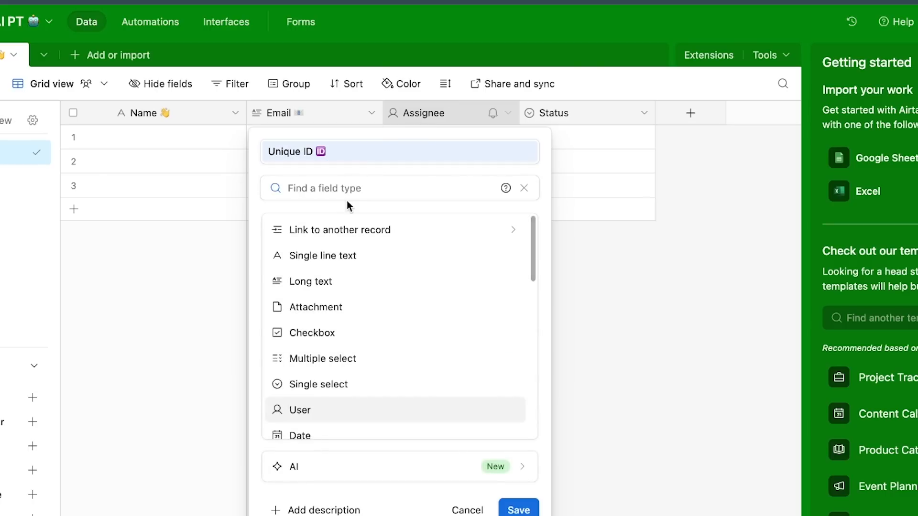
pyautogui.write('form')
pyautogui.click(332, 228)
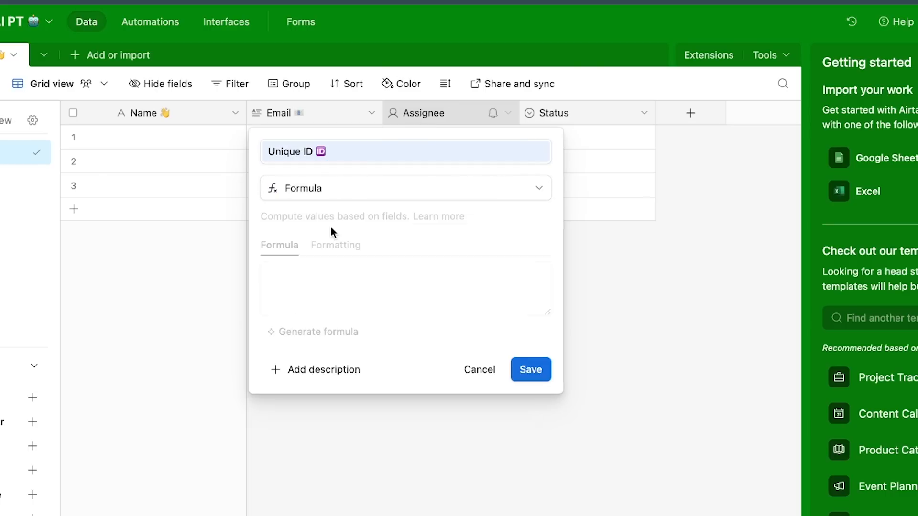
pyautogui.click(335, 303)
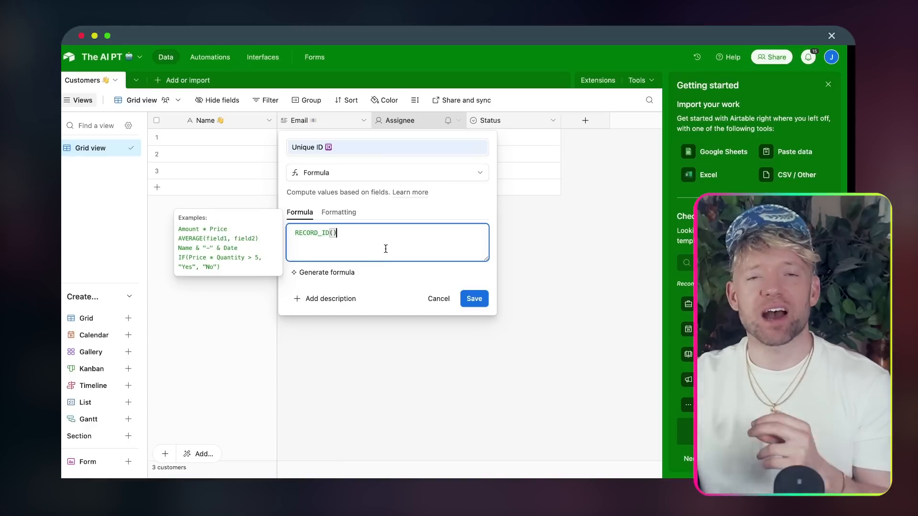
pyautogui.click(474, 303)
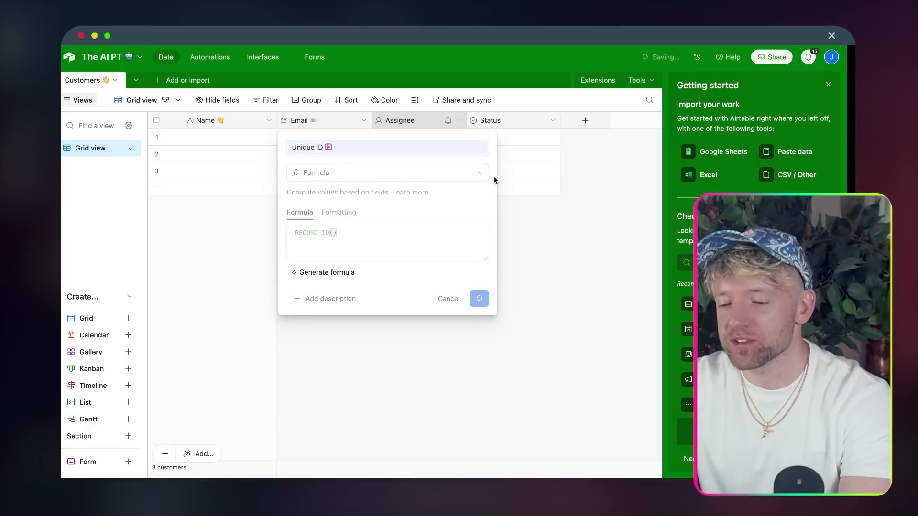
# - Rename Status to 'Membership 📈', delete In progress, and rename Todo to Free
pyautogui.doubleClick(517, 120)
pyautogui.write('Member')
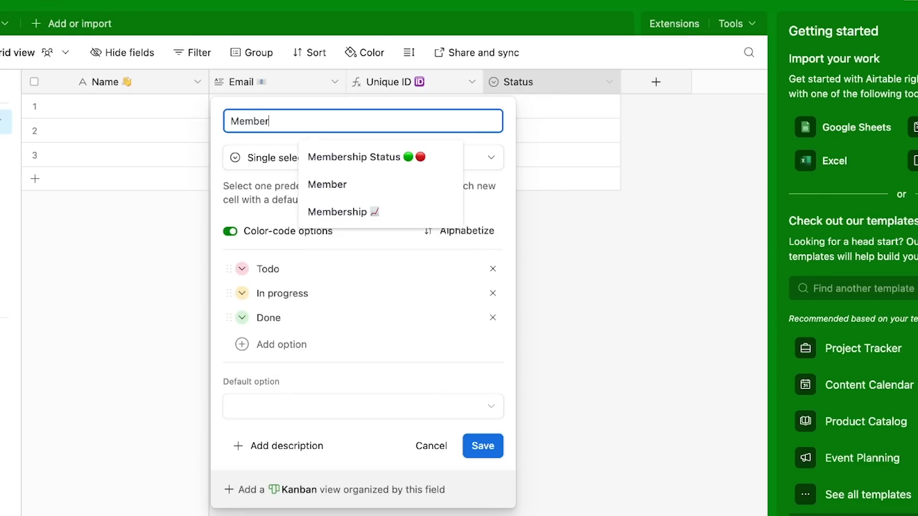
pyautogui.click(374, 209)
pyautogui.doubleClick(281, 317)
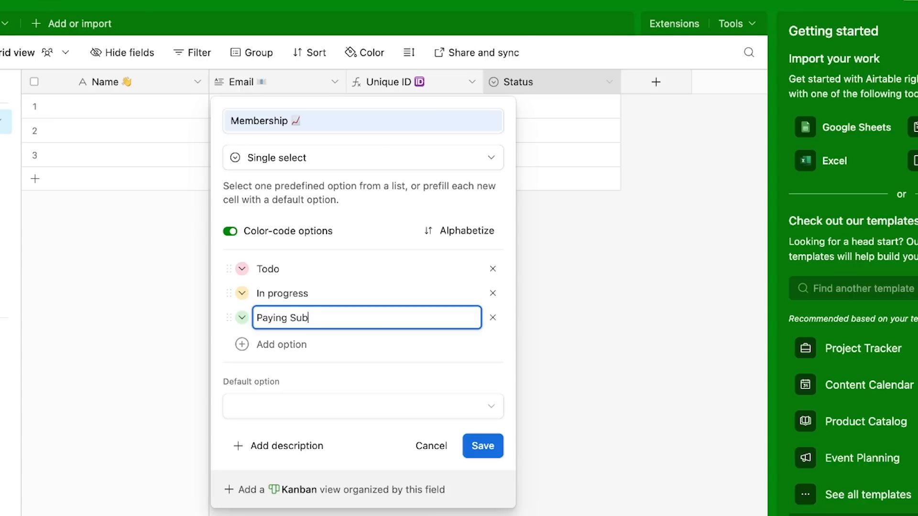
pyautogui.press('ctrl+super+space')
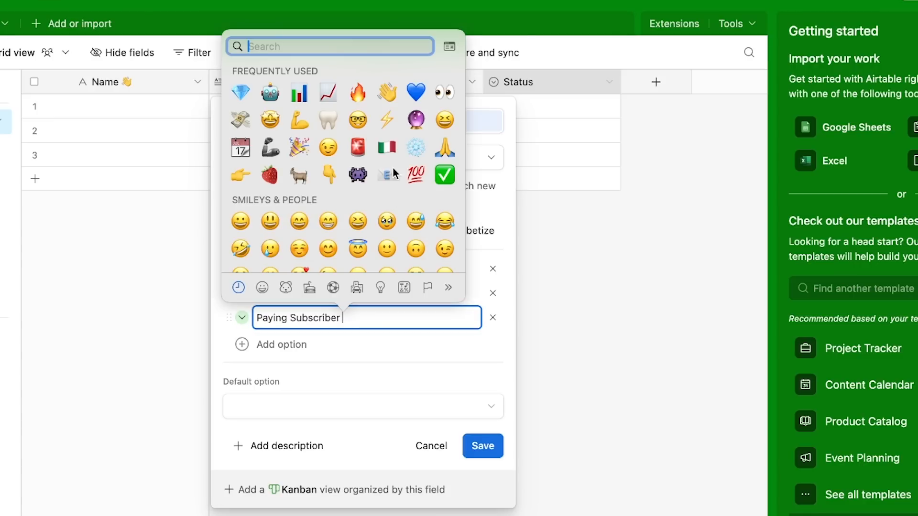
pyautogui.doubleClick(259, 292)
pyautogui.click(489, 293)
pyautogui.doubleClick(300, 266)
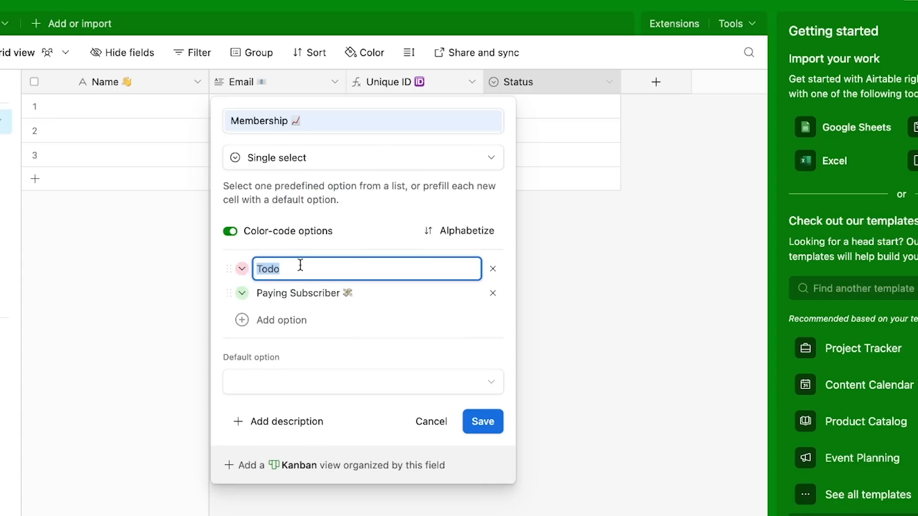
pyautogui.write('Free')
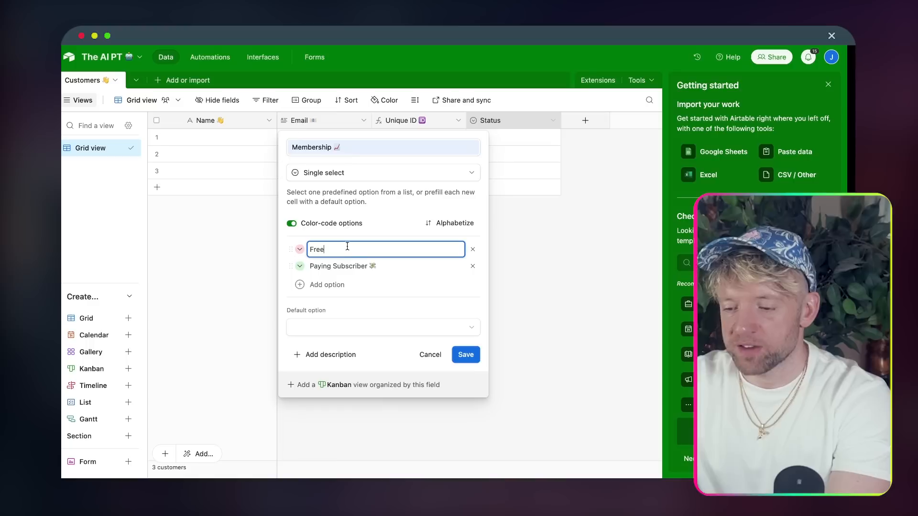
pyautogui.click(483, 422)
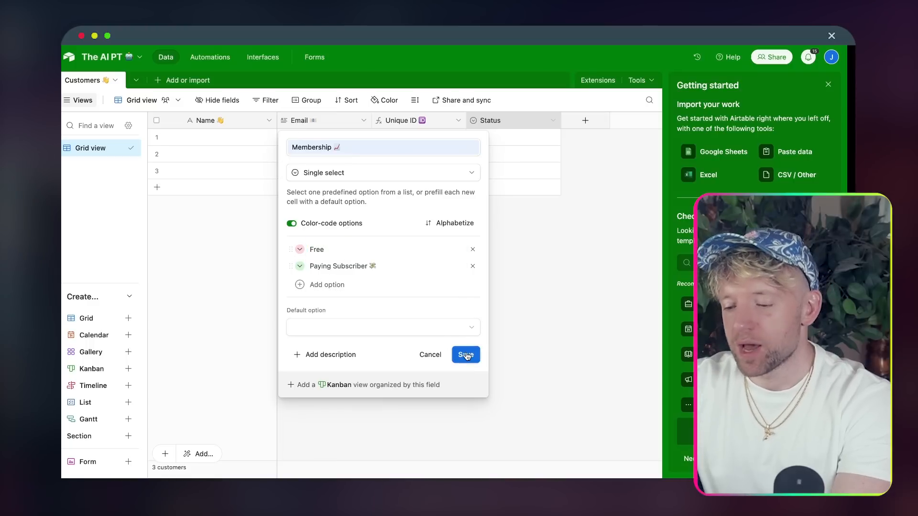
pyautogui.click(466, 356)
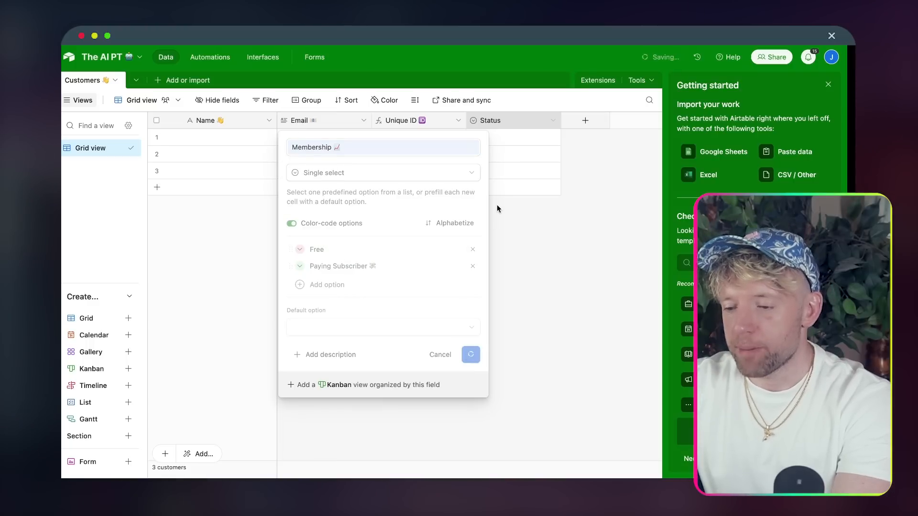
# - Add a Created time field and a 'Last Modified' timestamp field
pyautogui.click(585, 120)
pyautogui.click(626, 172)
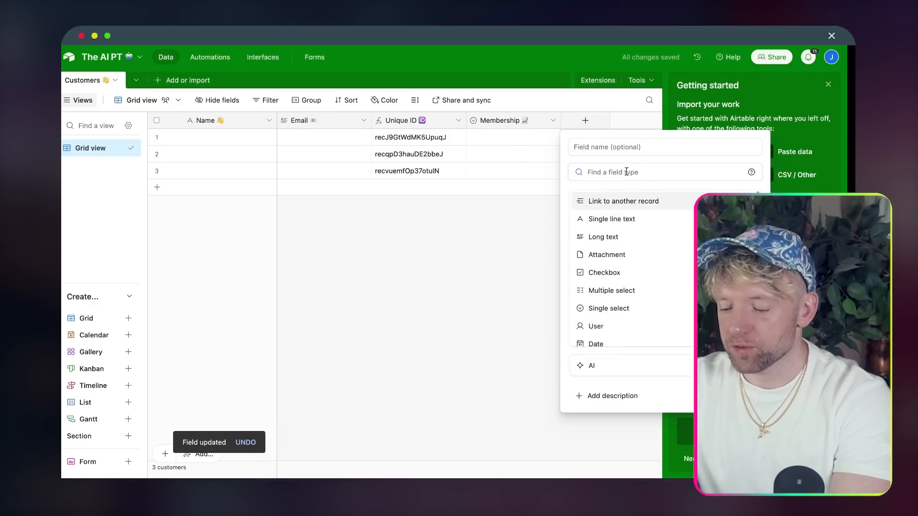
pyautogui.write('date')
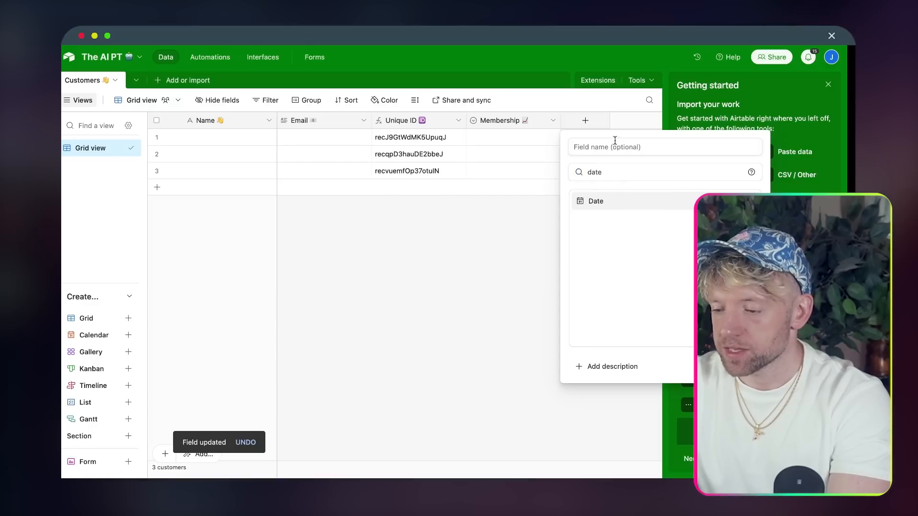
pyautogui.doubleClick(607, 177)
pyautogui.write('cr')
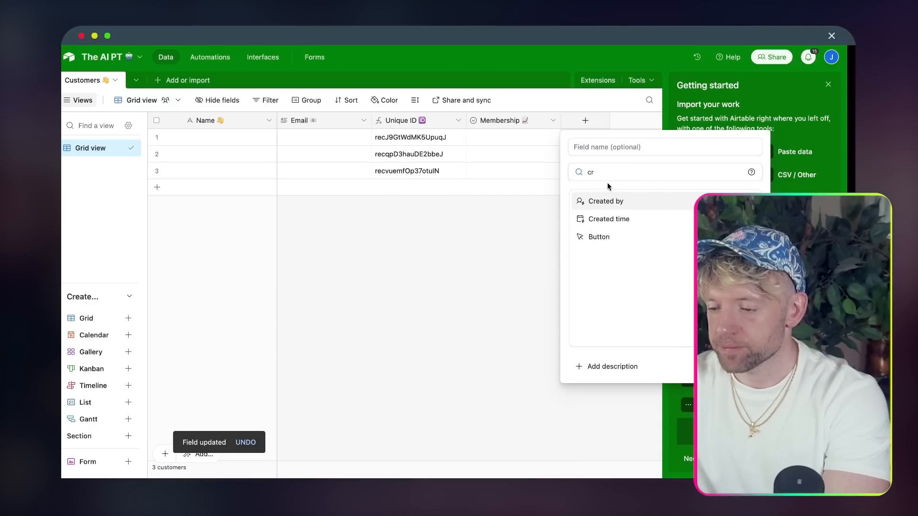
pyautogui.click(607, 219)
pyautogui.click(618, 149)
pyautogui.write('C')
pyautogui.write('Last Modified')
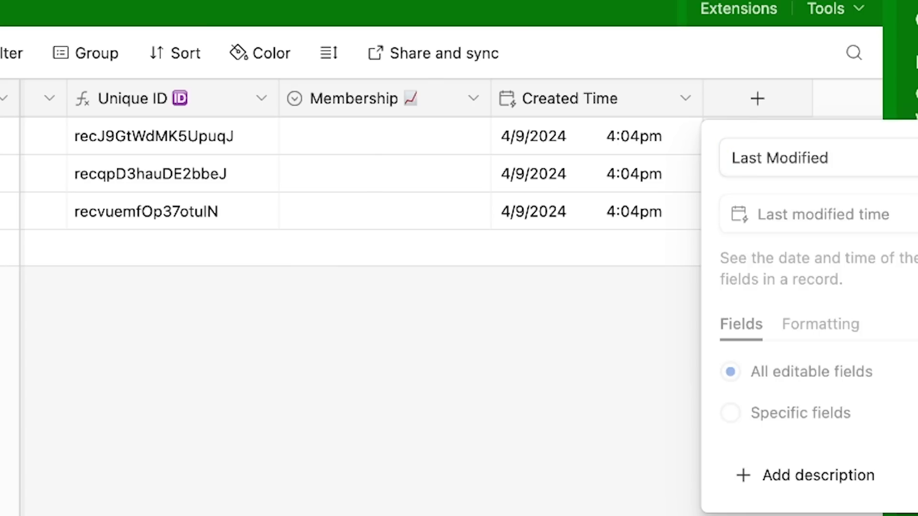
pyautogui.press('Return')
pyautogui.hscroll(-3, 624, 354)
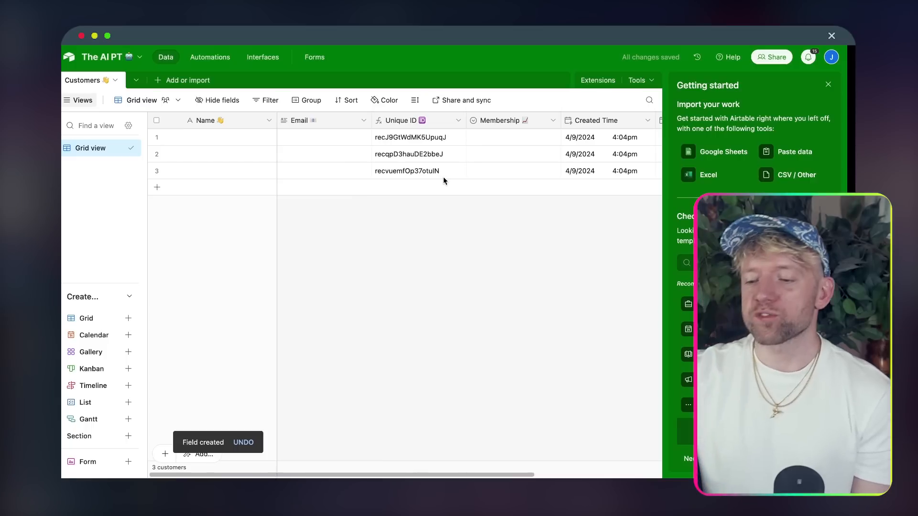
pyautogui.click(157, 81)
# - Add a blank table named 'Client History 💎' to The AI PT base, copying the name from the SaaS 2.0 base
pyautogui.click(181, 121)
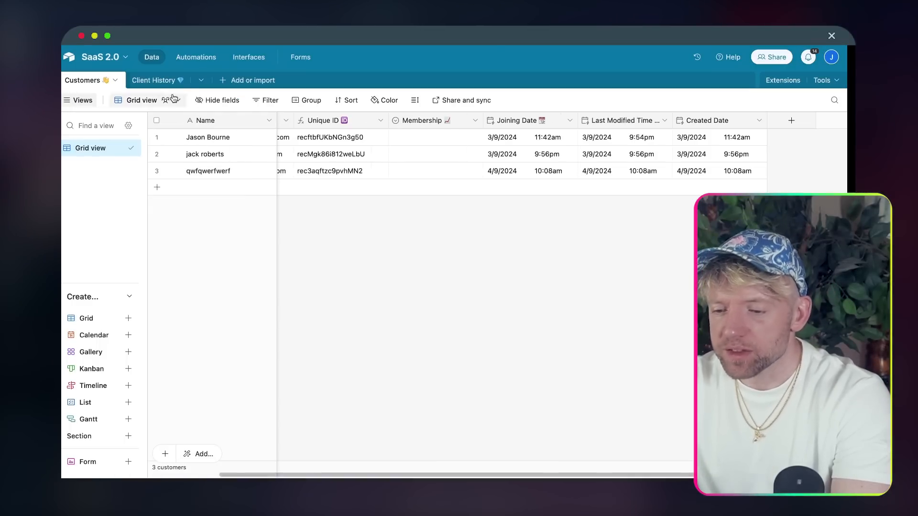
pyautogui.click(156, 80)
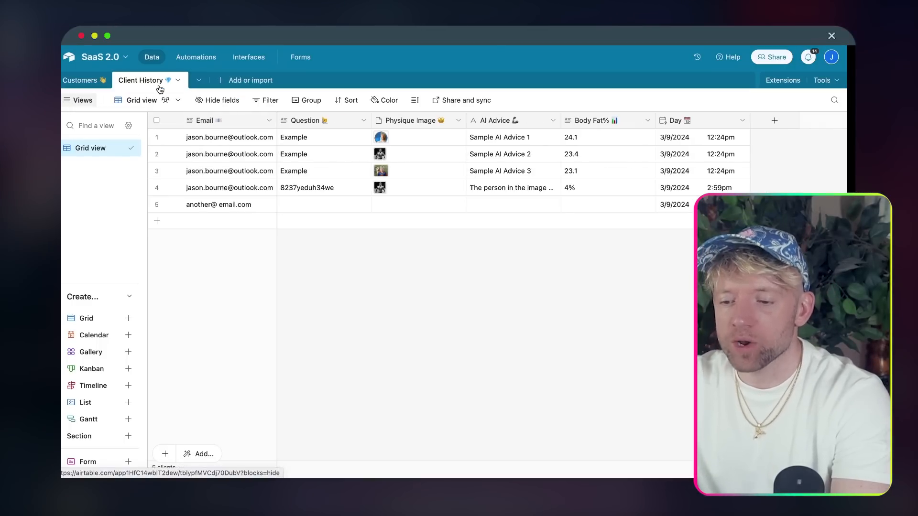
pyautogui.doubleClick(158, 82)
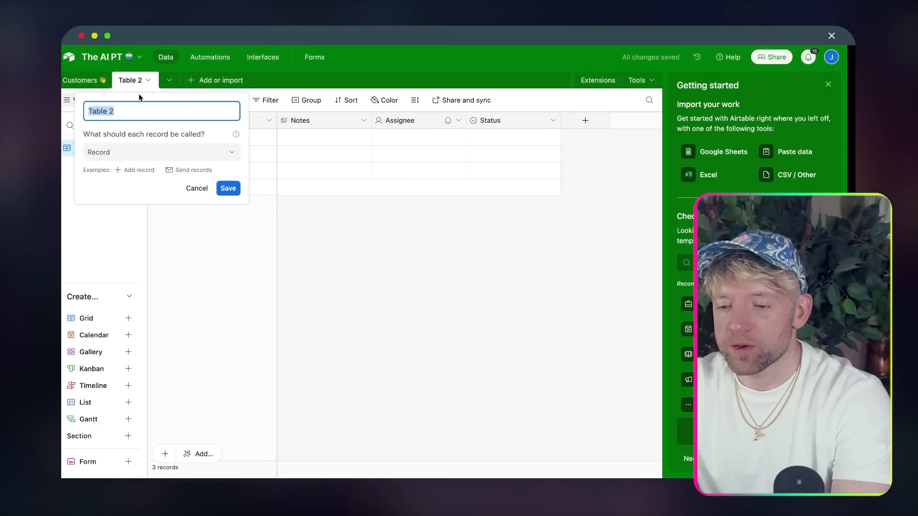
pyautogui.write('Client History 💎')
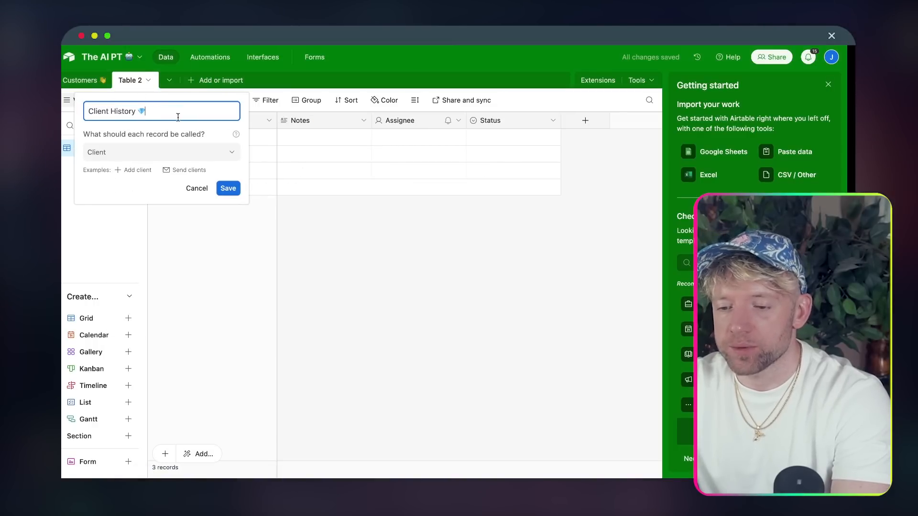
pyautogui.click(229, 188)
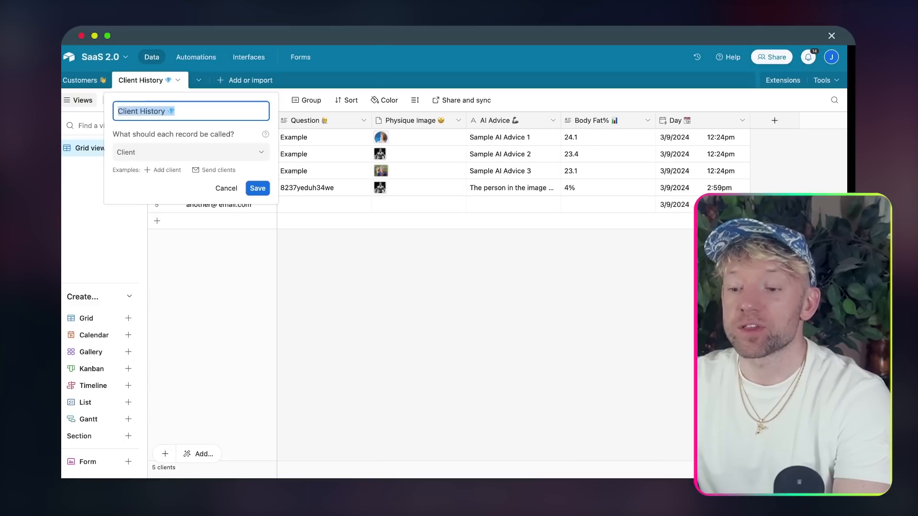
pyautogui.click(398, 326)
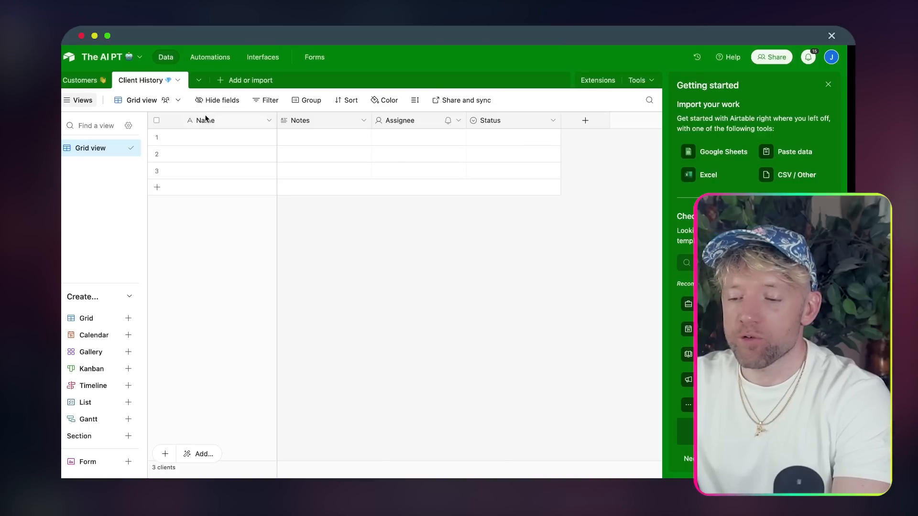
# - Rename the primary Name field to 'Email 📧'
pyautogui.doubleClick(206, 120)
pyautogui.write('E')
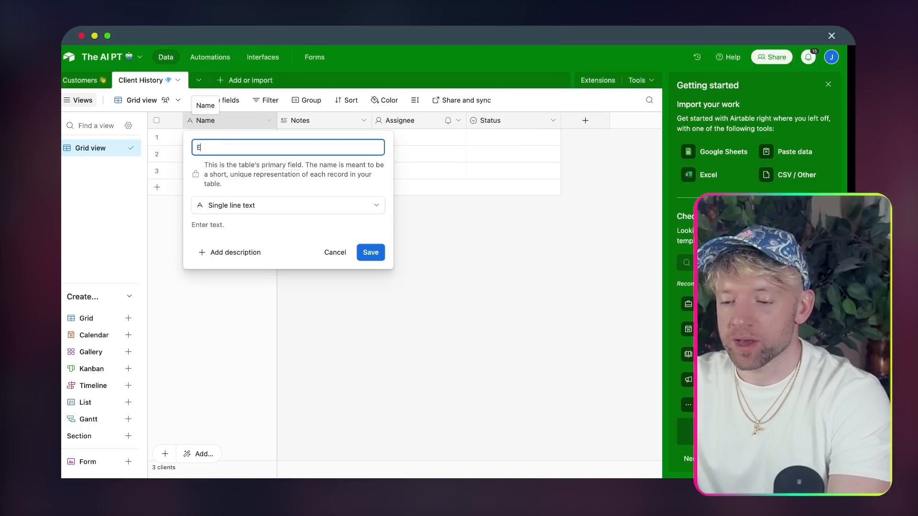
pyautogui.write('maukl')
pyautogui.press('BackSpace')
pyautogui.write('il')
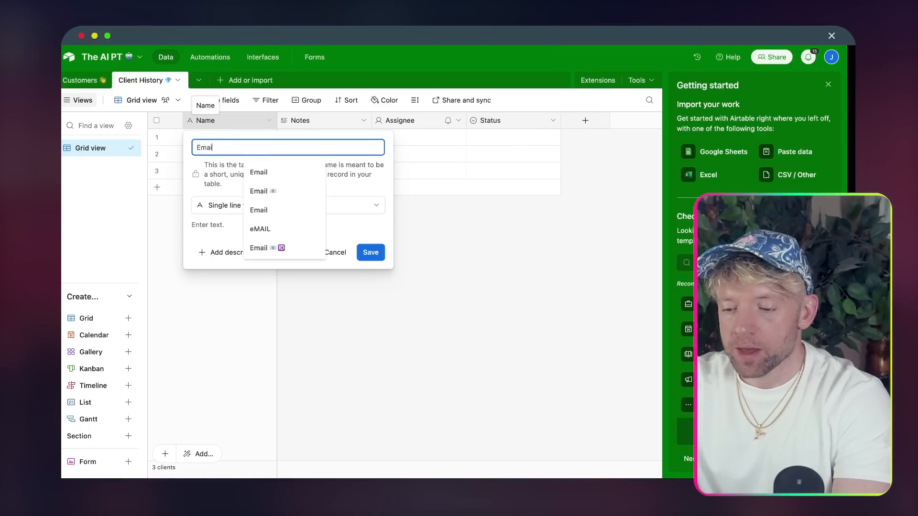
pyautogui.click(254, 174)
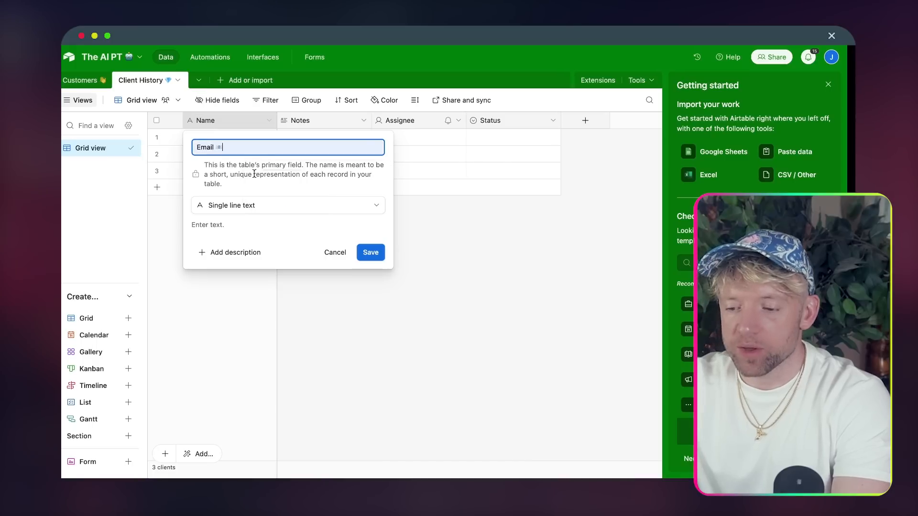
pyautogui.click(371, 253)
# - Rename the Notes field to 'Question 🙋'
pyautogui.doubleClick(323, 124)
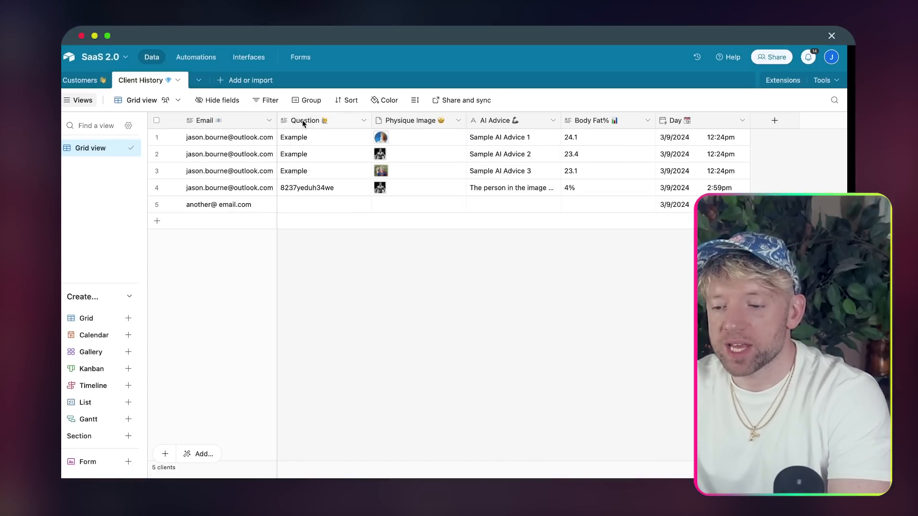
pyautogui.click(310, 140)
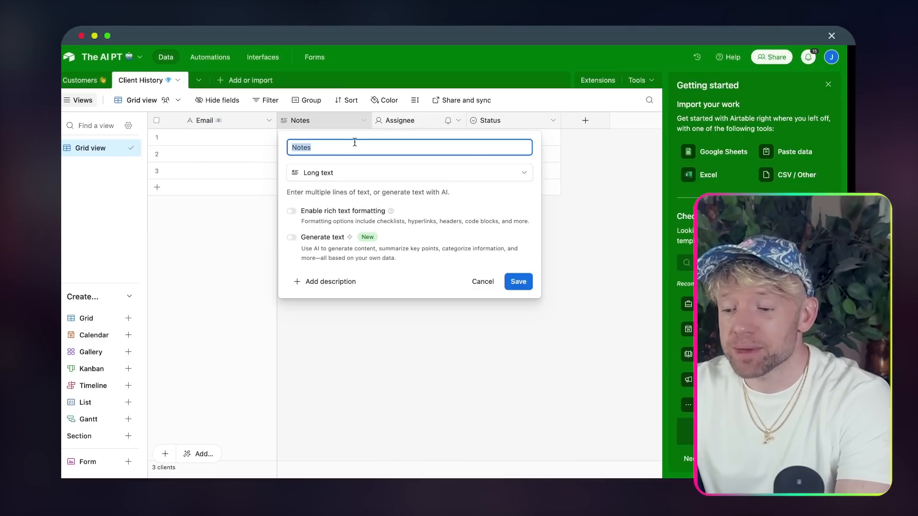
pyautogui.write('Question')
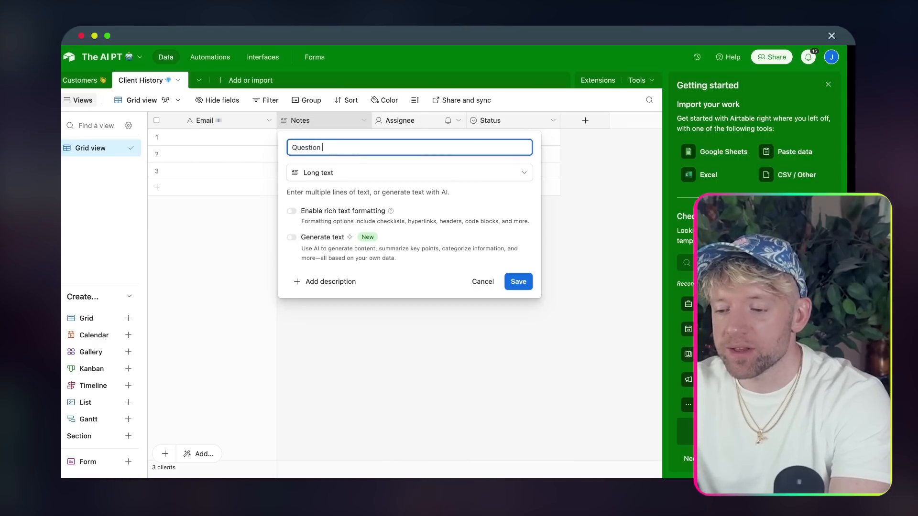
pyautogui.click(328, 165)
pyautogui.press('Return')
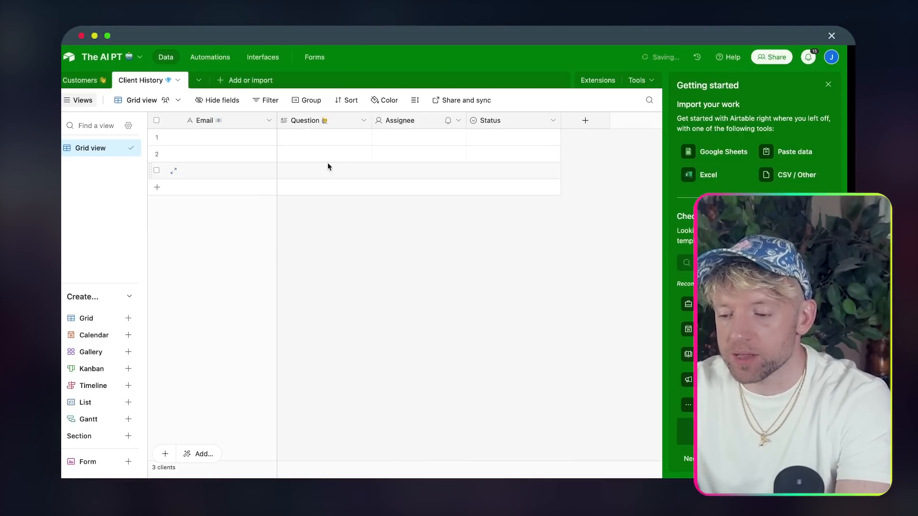
# - Turn the Assignee field into an Attachment field named 'Physique Image 💪'
pyautogui.doubleClick(403, 125)
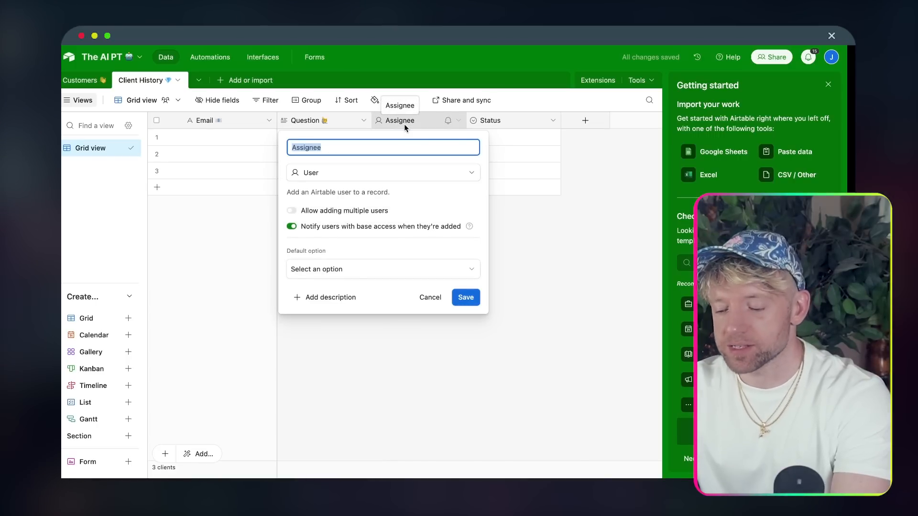
pyautogui.write('Physique Ima')
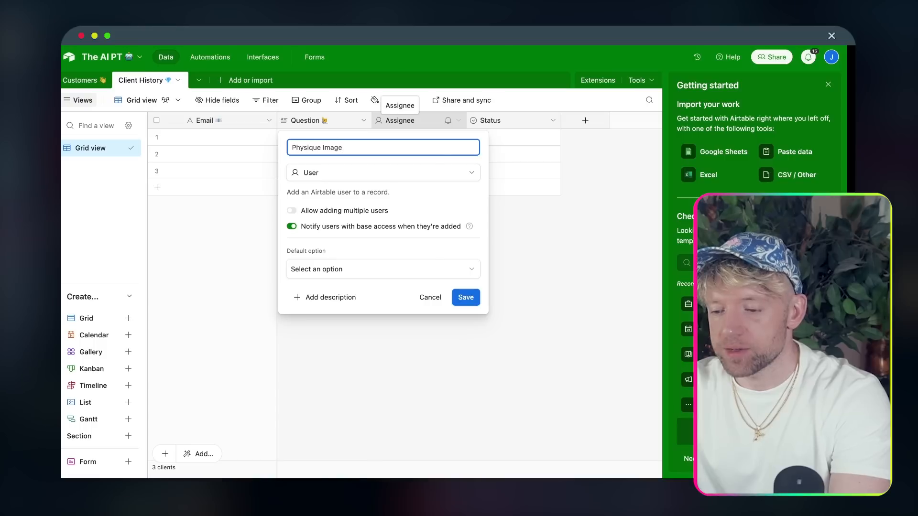
pyautogui.press('ctrl+super+space')
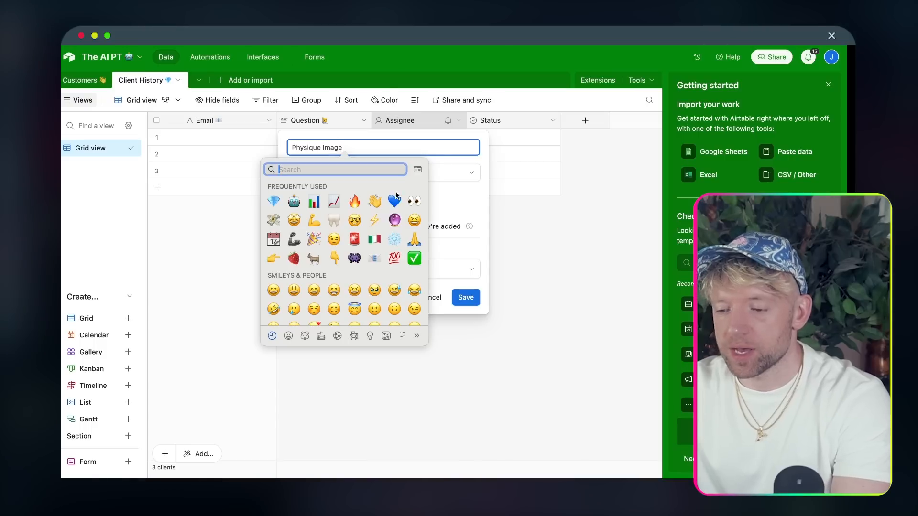
pyautogui.write('s')
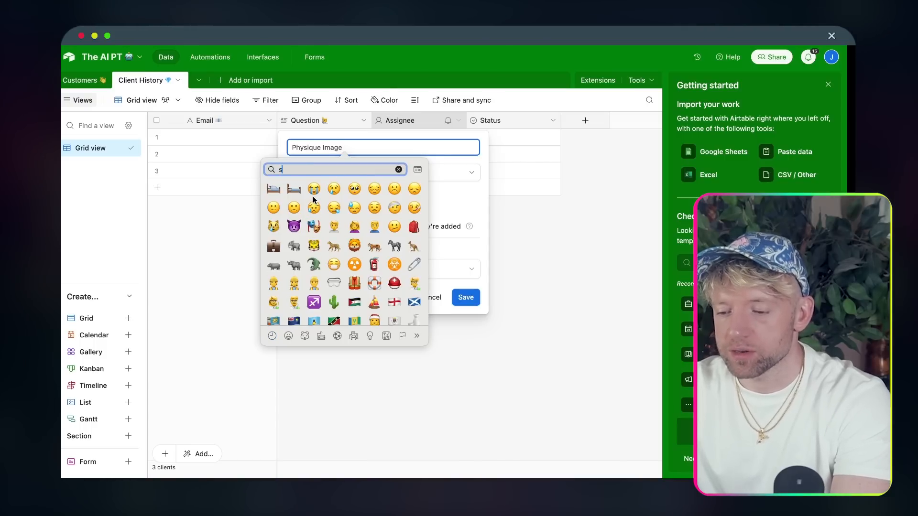
pyautogui.press('BackSpace')
pyautogui.click(314, 221)
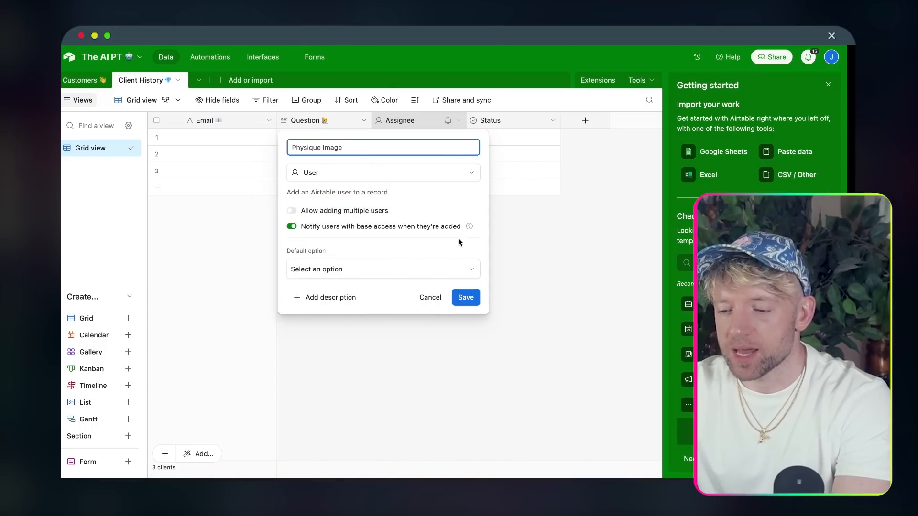
pyautogui.click(434, 174)
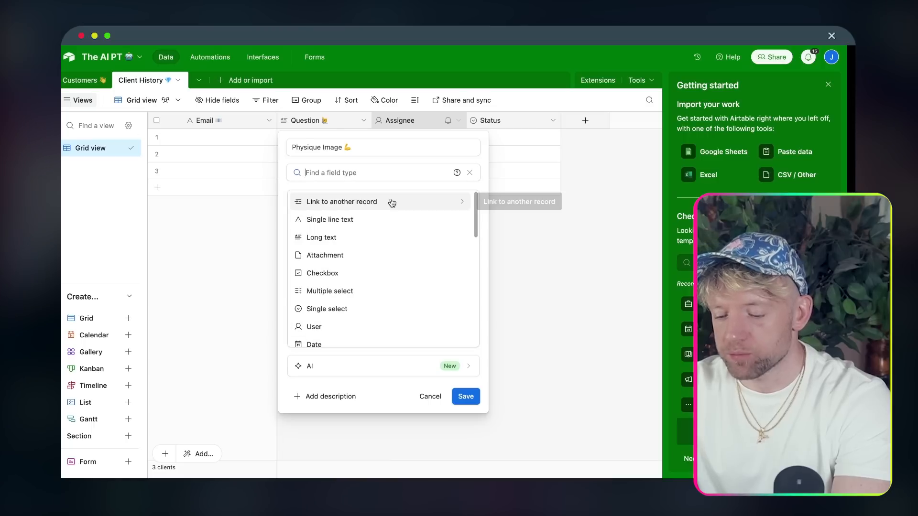
pyautogui.write('att')
pyautogui.click(375, 200)
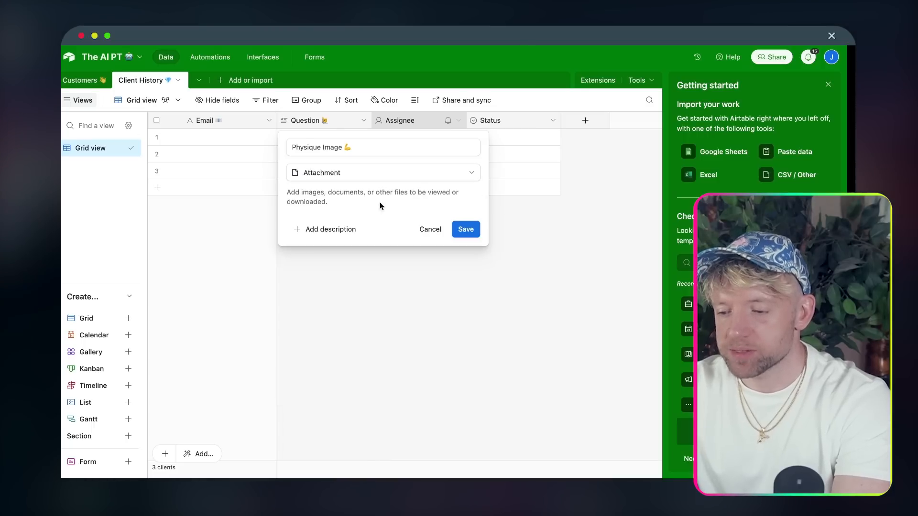
pyautogui.click(471, 230)
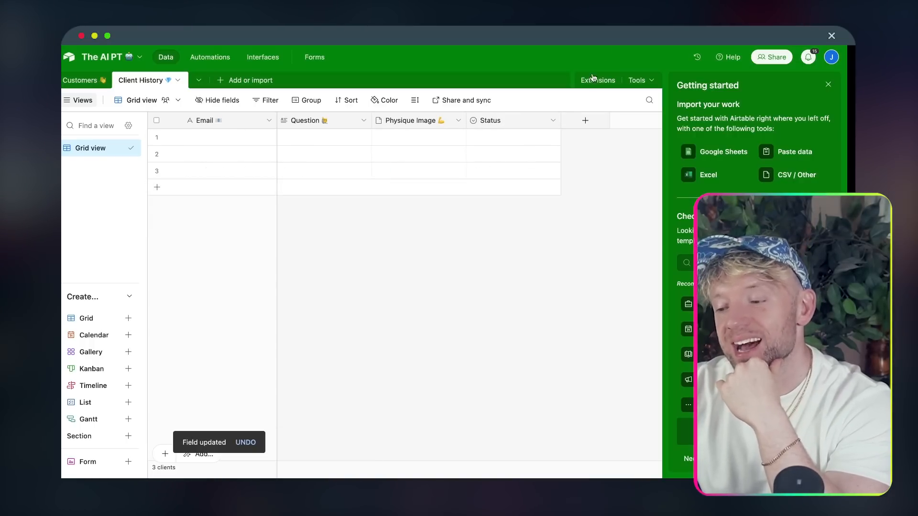
# - Rename the Status field to 'AI Advice 🦾' as a Long text field
pyautogui.doubleClick(514, 125)
pyautogui.write('AI Ad')
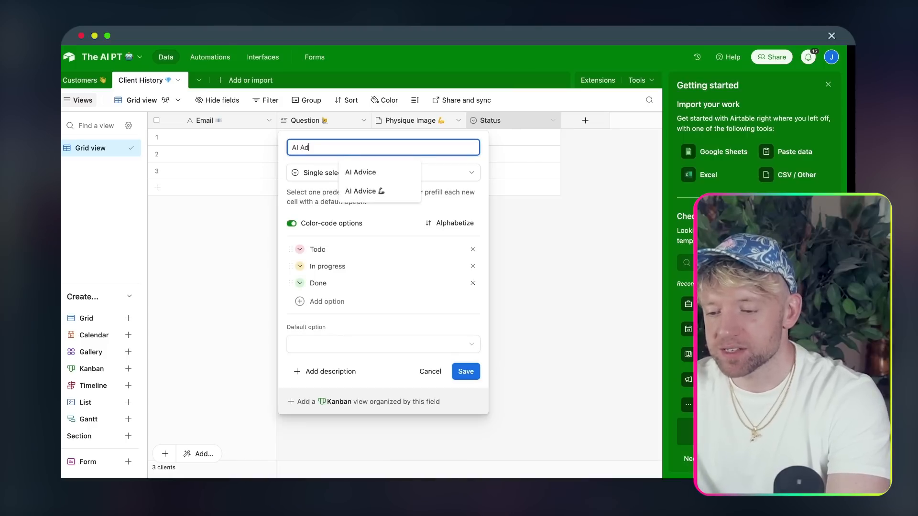
pyautogui.click(365, 191)
pyautogui.click(368, 173)
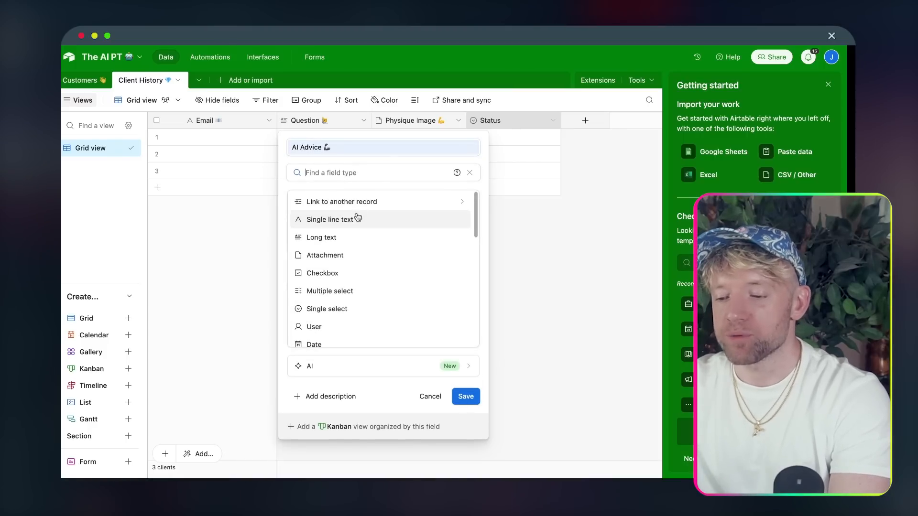
pyautogui.click(322, 237)
pyautogui.click(523, 281)
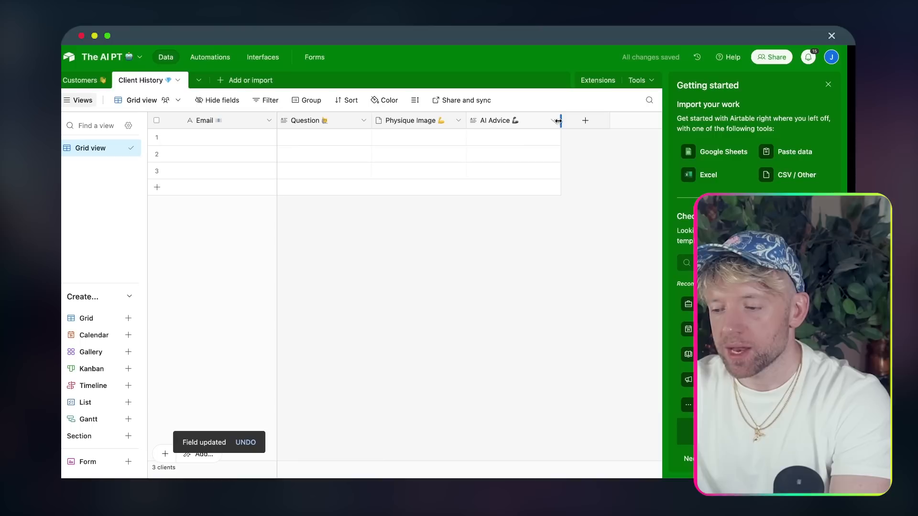
# - Add a Long text field named 'Body Fat %' with an emoji
pyautogui.click(586, 120)
pyautogui.write('Body Fat ')
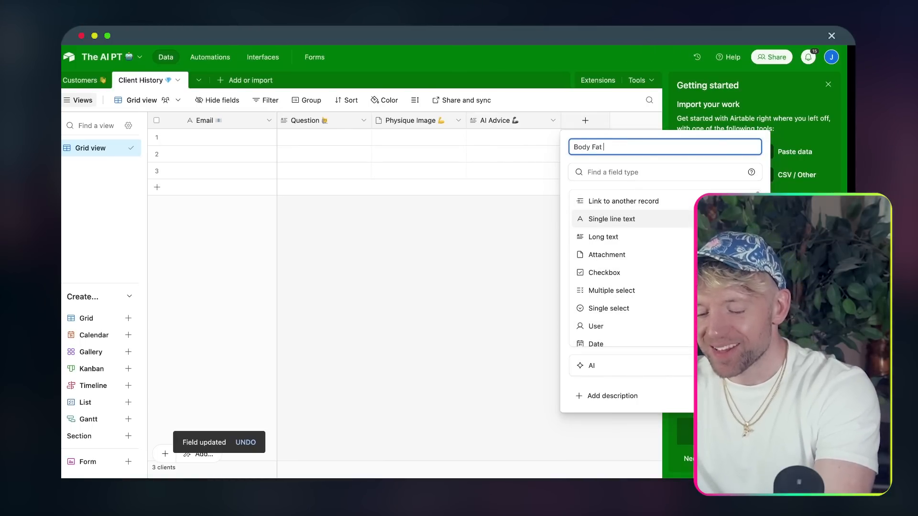
pyautogui.write('%')
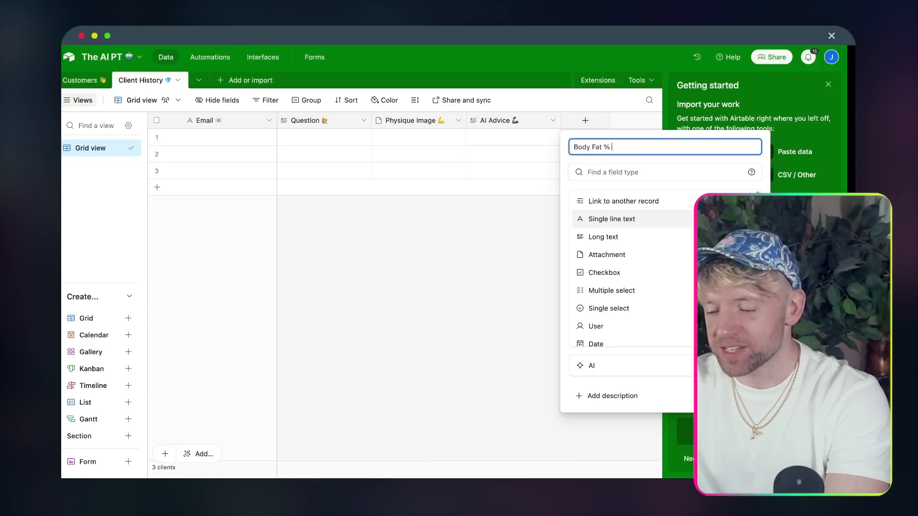
pyautogui.press('ctrl+super+space')
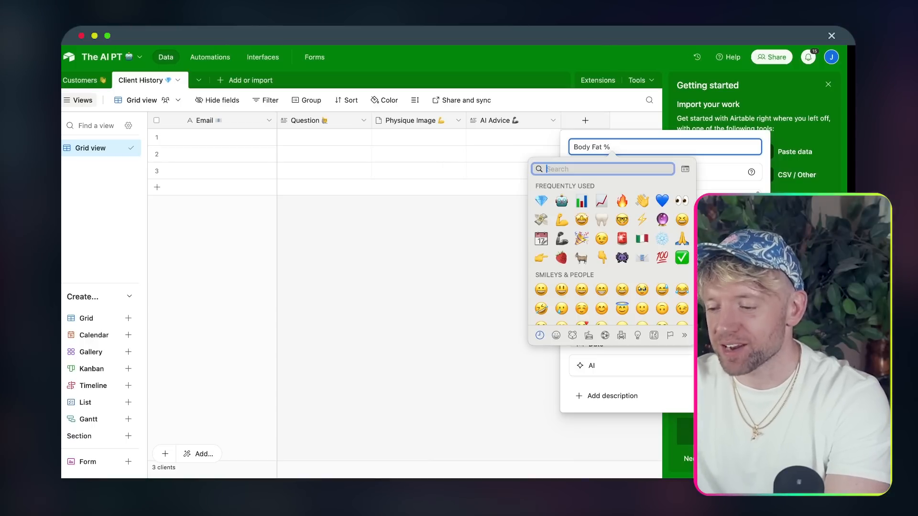
pyautogui.click(583, 219)
pyautogui.click(621, 237)
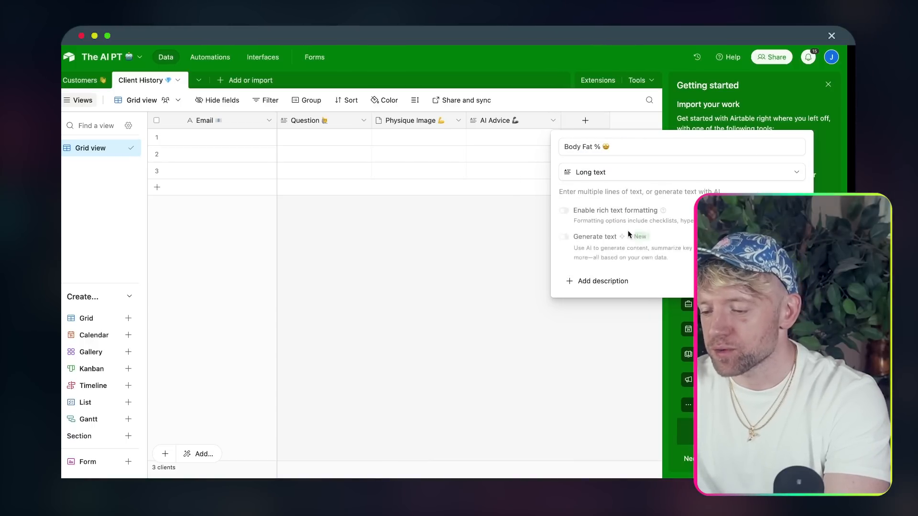
# - Add a Created time field named 'Created Time'
pyautogui.click(741, 281)
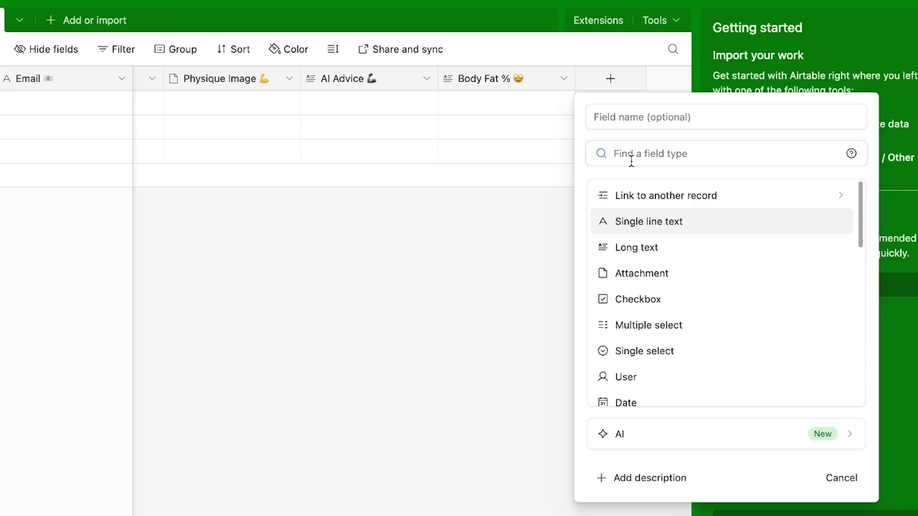
pyautogui.write('crea')
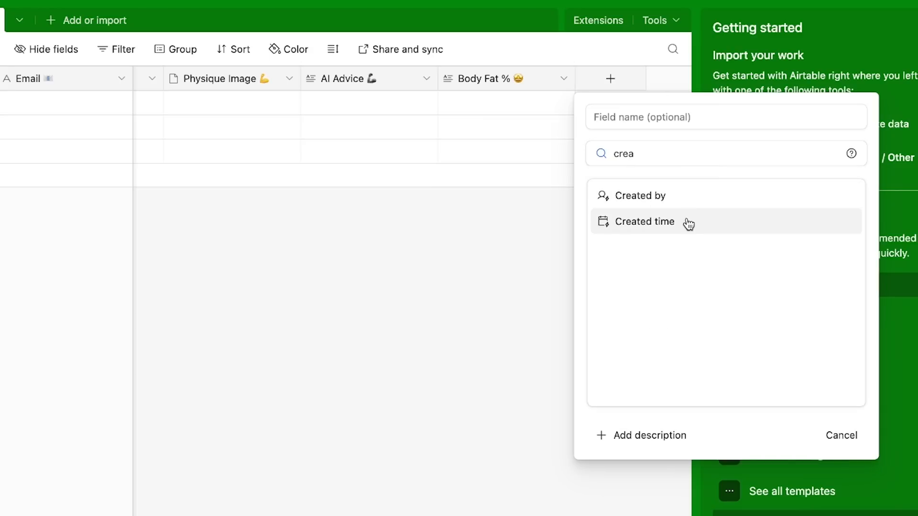
pyautogui.click(688, 219)
pyautogui.click(686, 118)
pyautogui.write('Created Time')
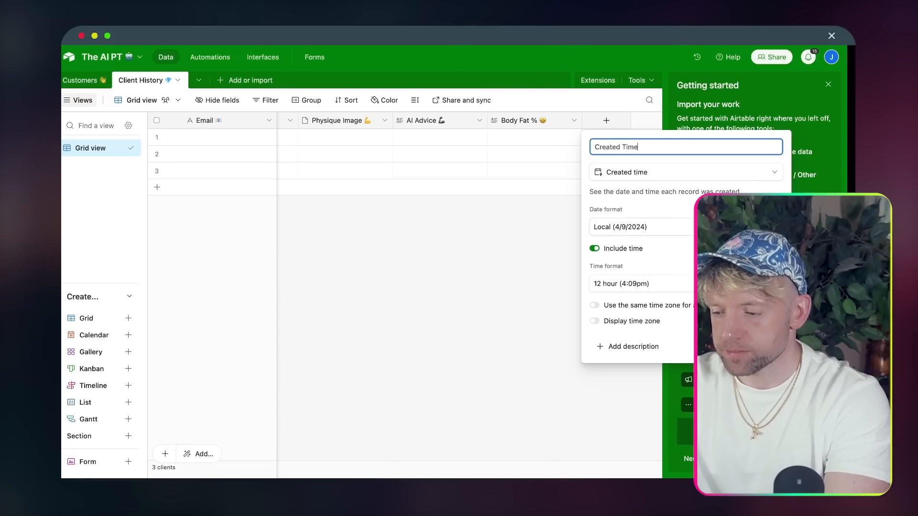
pyautogui.press('Return')
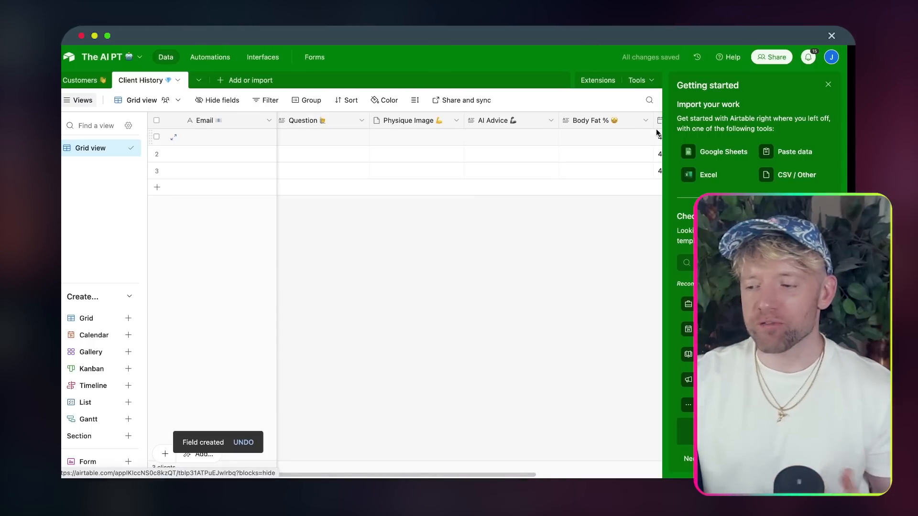
# - Close Airtable's Getting started panel and check off 'Build database' in the Canva checklist
pyautogui.click(828, 84)
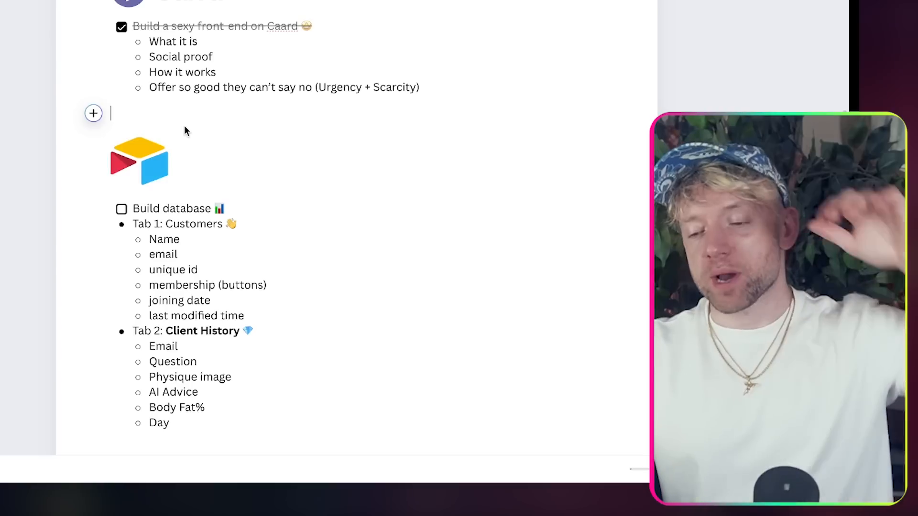
pyautogui.click(121, 208)
pyautogui.scroll(-5, 158, 302)
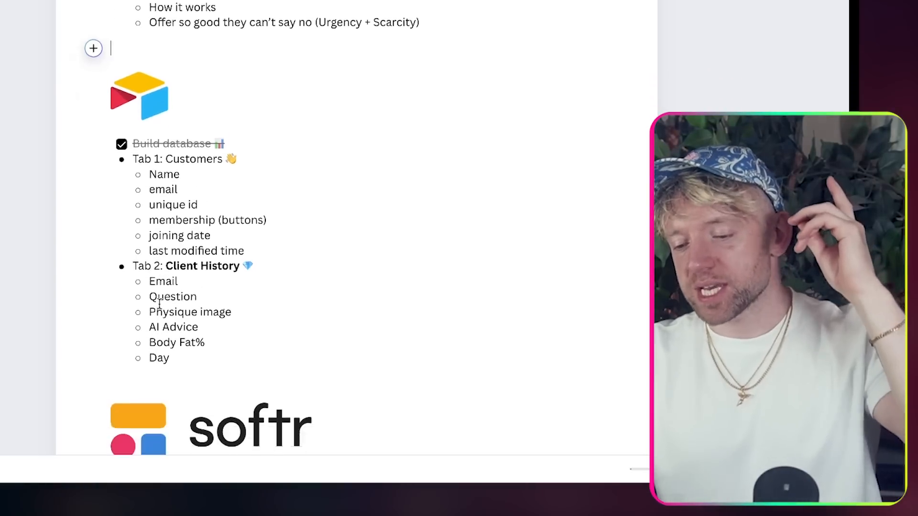
pyautogui.scroll(-3, 160, 304)
pyautogui.scroll(2, 160, 304)
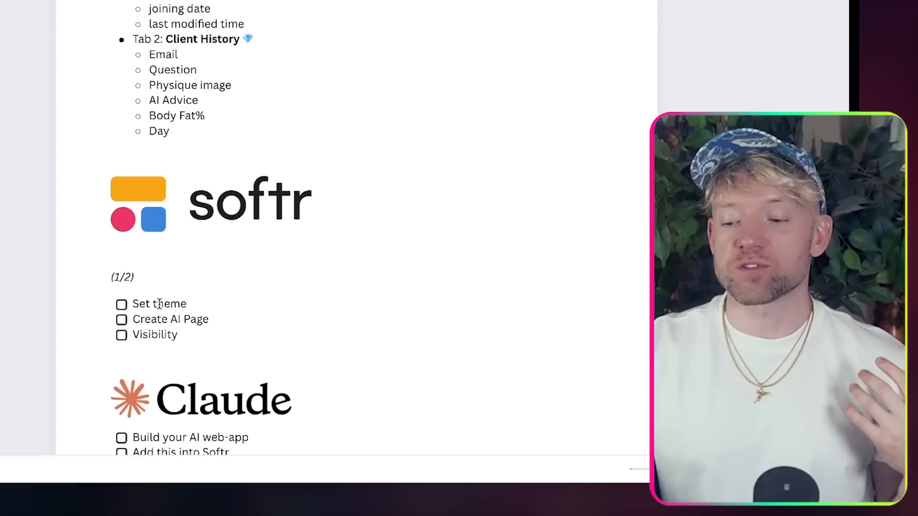
pyautogui.scroll(1, 160, 304)
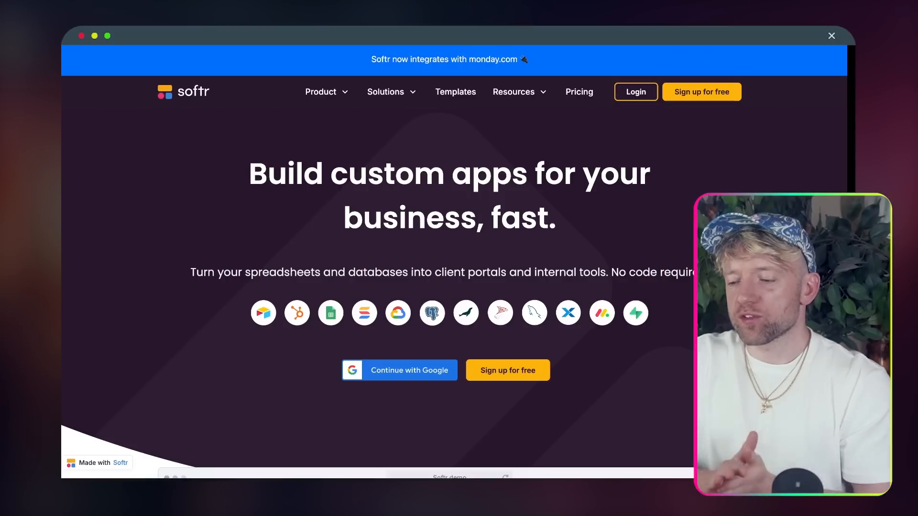
# - Log in and start a blank app without the List, List Details and Form pages, keeping User profile
pyautogui.click(637, 92)
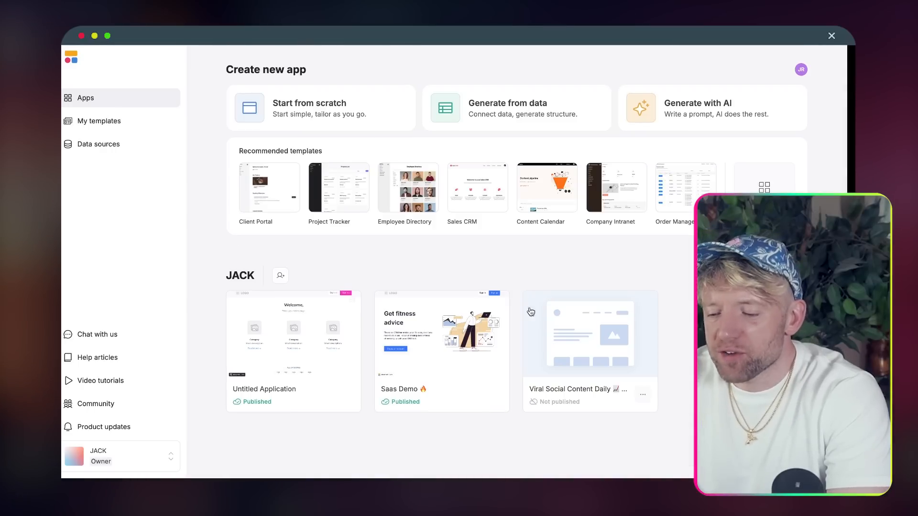
pyautogui.moveTo(423, 185)
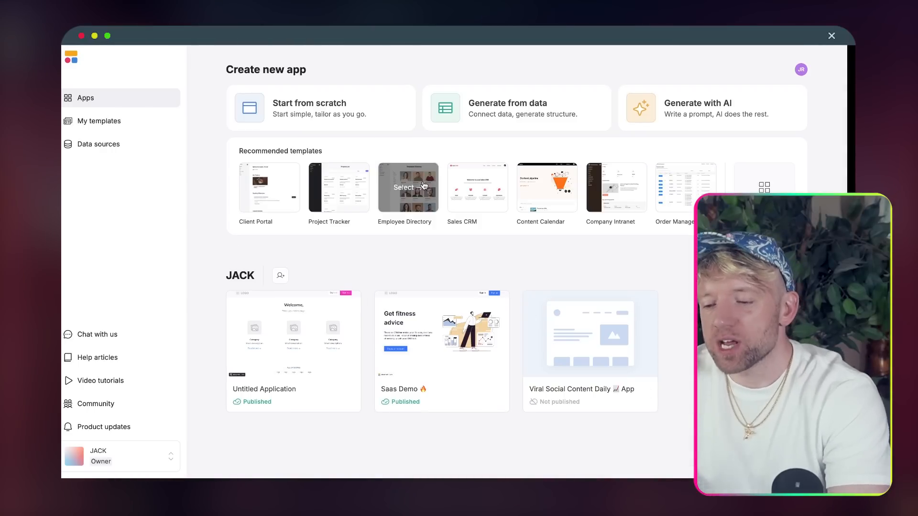
pyautogui.click(352, 116)
pyautogui.click(423, 239)
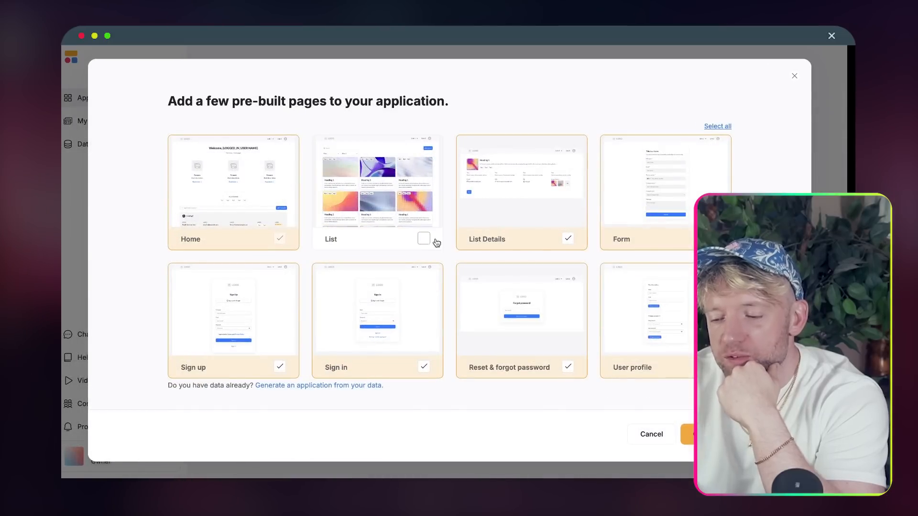
pyautogui.click(538, 241)
pyautogui.click(657, 250)
pyautogui.click(643, 353)
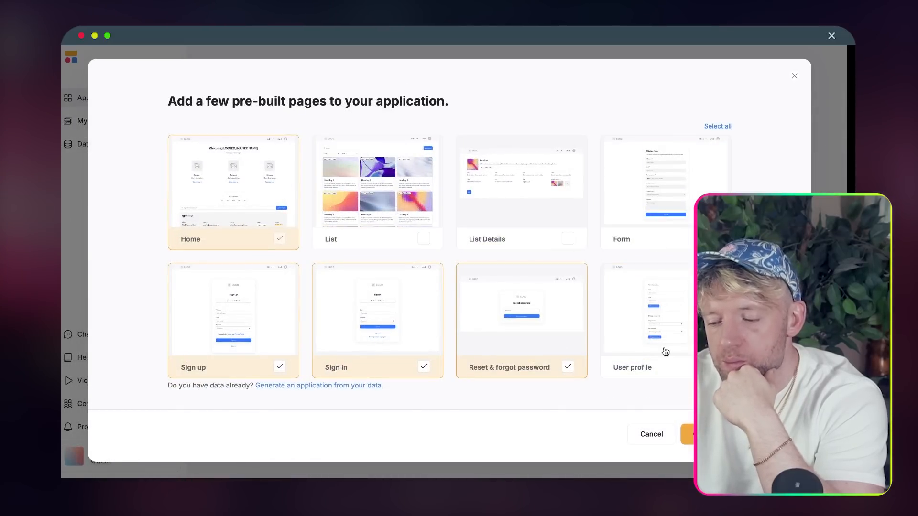
pyautogui.click(665, 351)
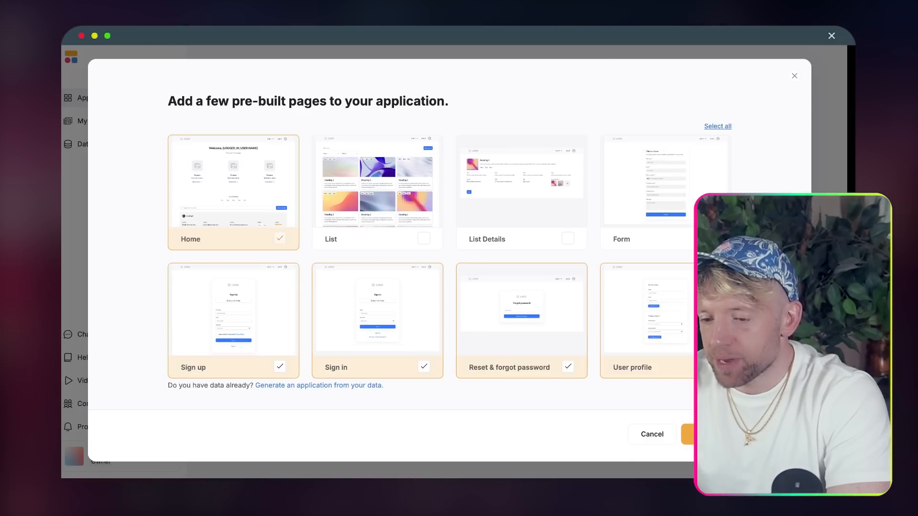
pyautogui.click(709, 434)
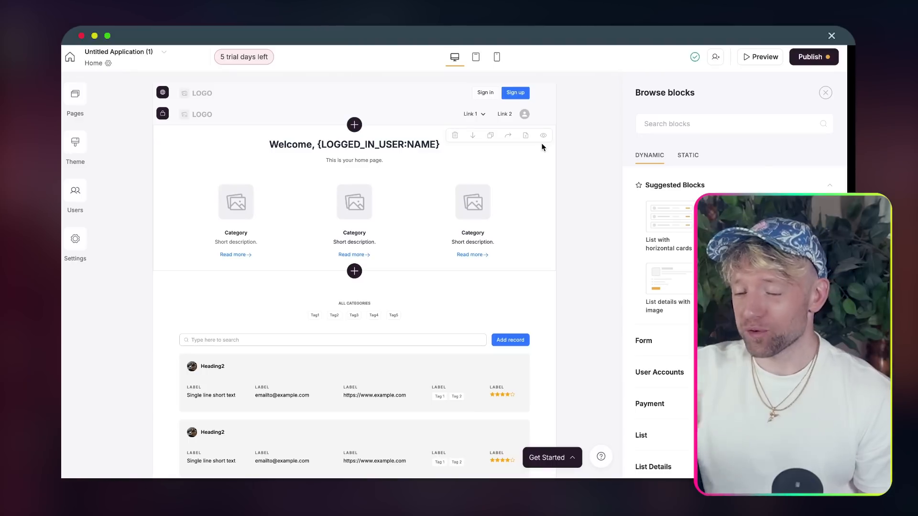
# - Open the Pages panel listing the app's six pages
pyautogui.scroll(-1, 449, 214)
pyautogui.scroll(1, 450, 213)
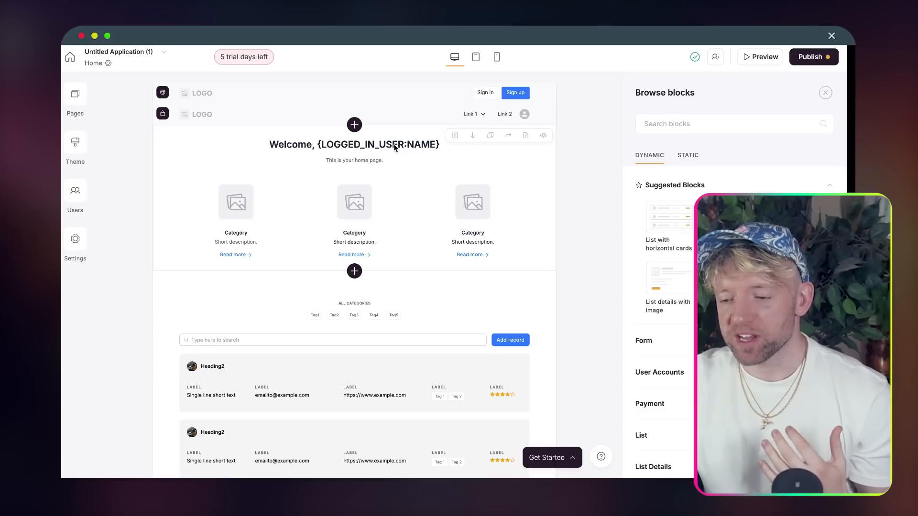
pyautogui.click(76, 98)
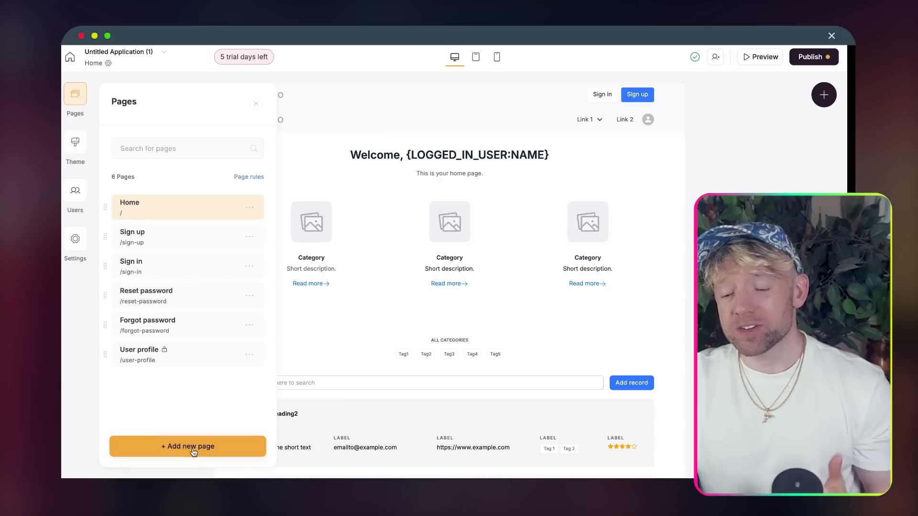
# - Add a new test page named 'boom'
pyautogui.click(195, 454)
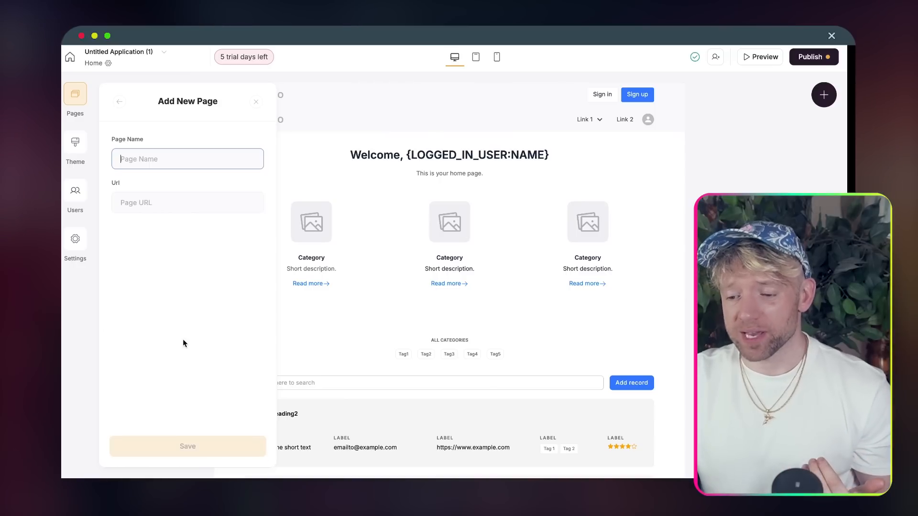
pyautogui.write('boo')
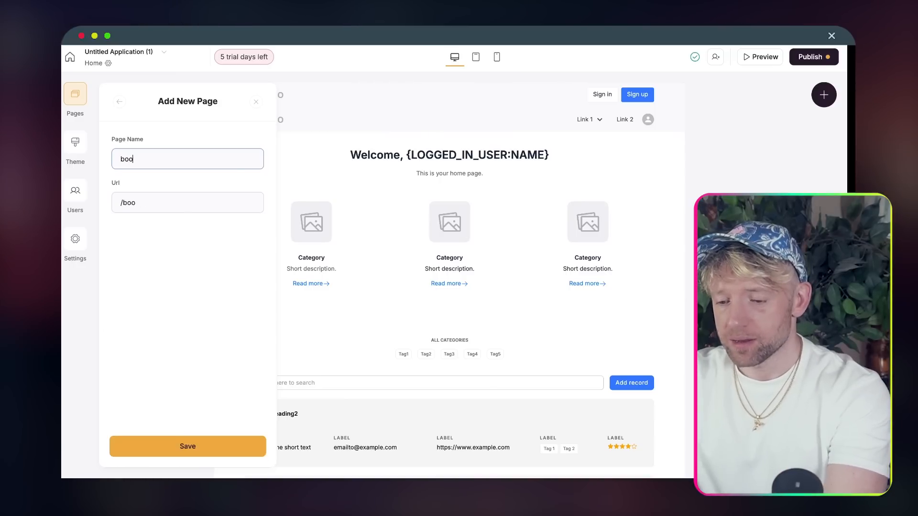
pyautogui.write('m')
pyautogui.click(180, 447)
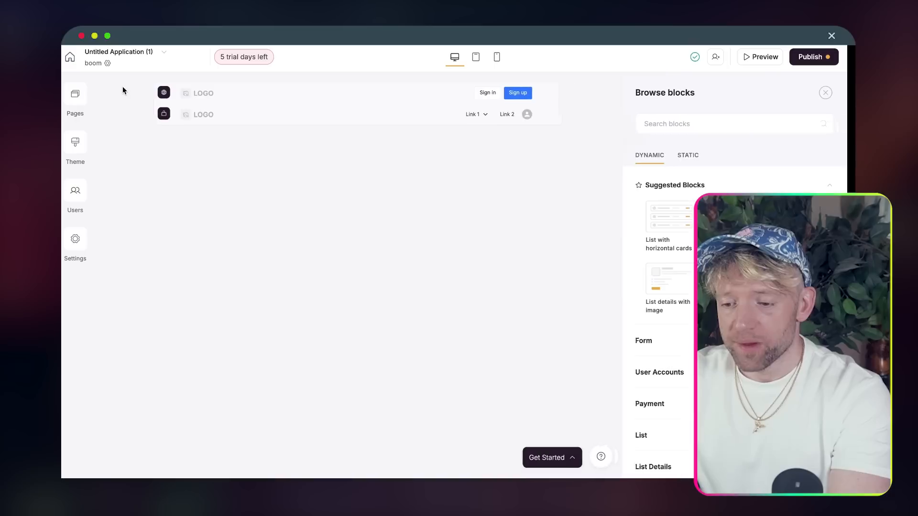
# - Delete the 'boom' page from the Pages list and confirm
pyautogui.click(76, 96)
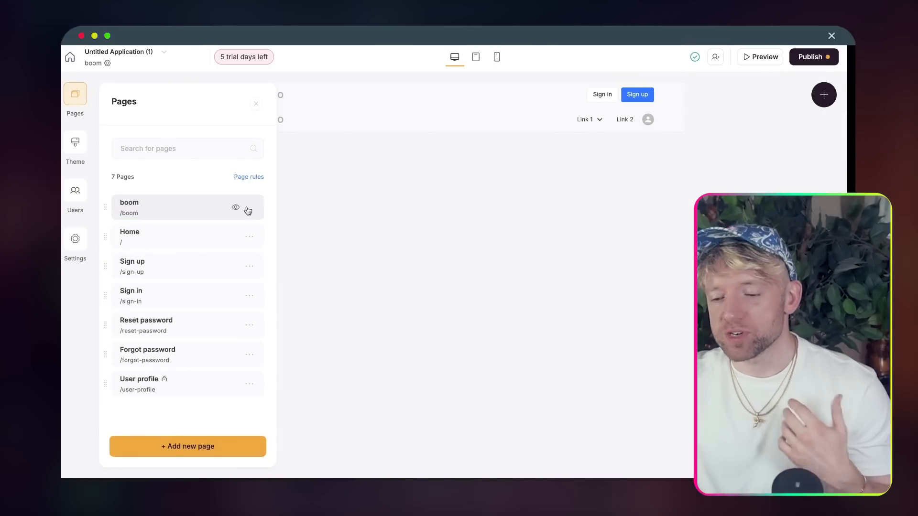
pyautogui.click(232, 264)
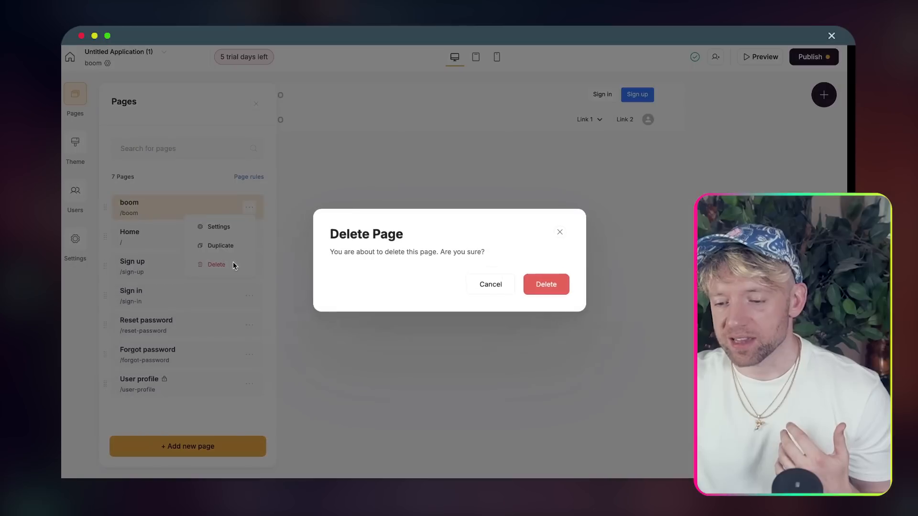
pyautogui.click(553, 289)
pyautogui.click(75, 142)
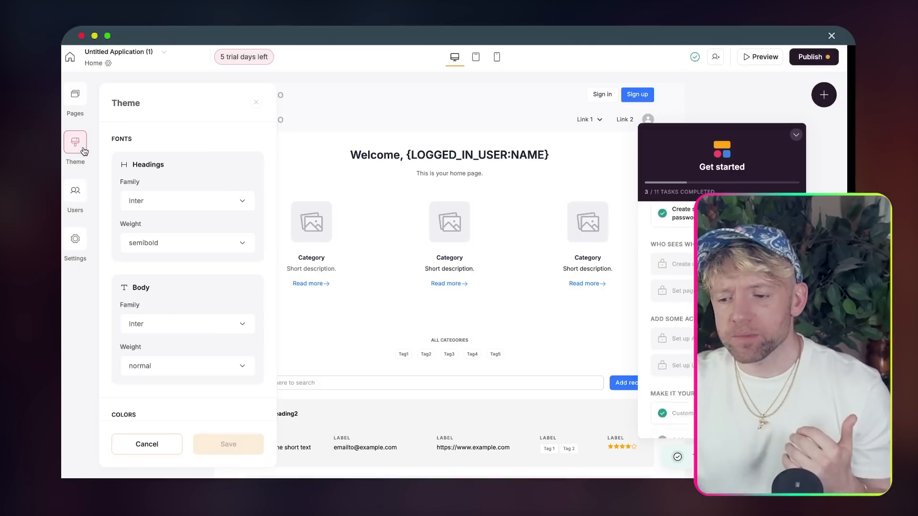
# - Set both the headings and body fonts to Montserrat
pyautogui.click(216, 210)
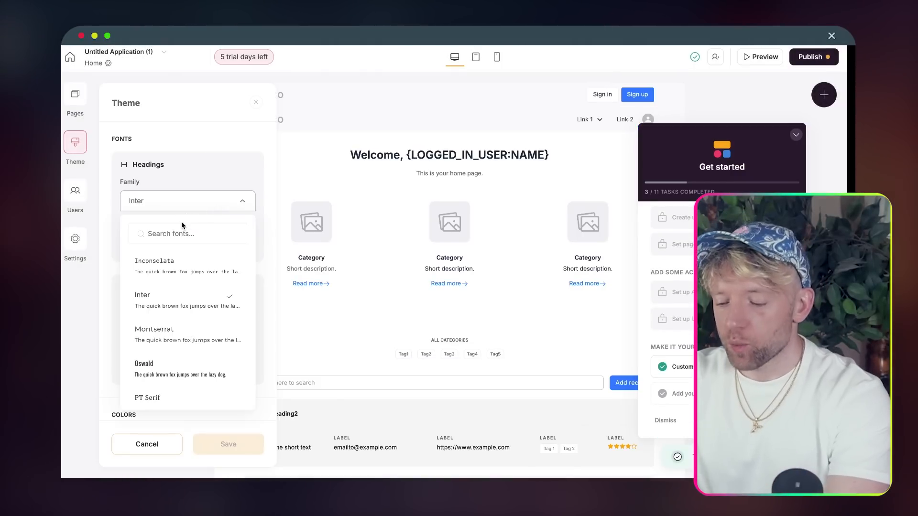
pyautogui.click(168, 334)
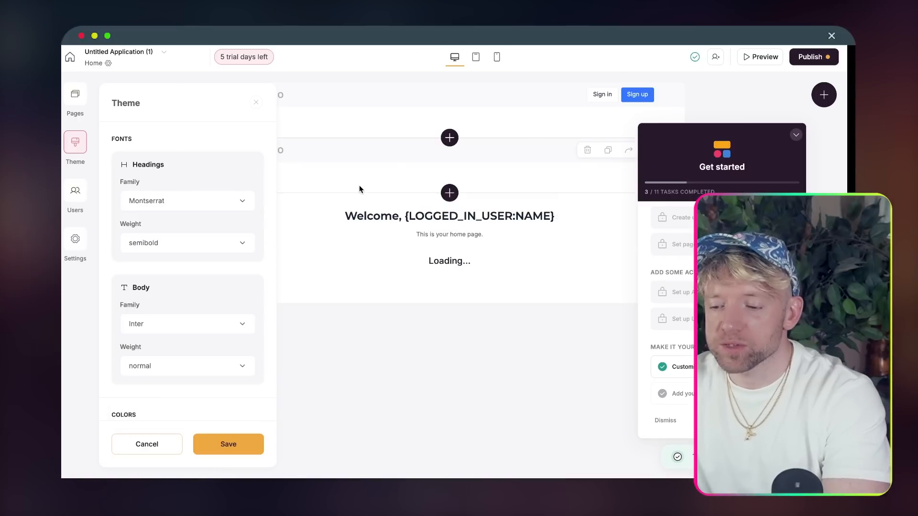
pyautogui.click(187, 321)
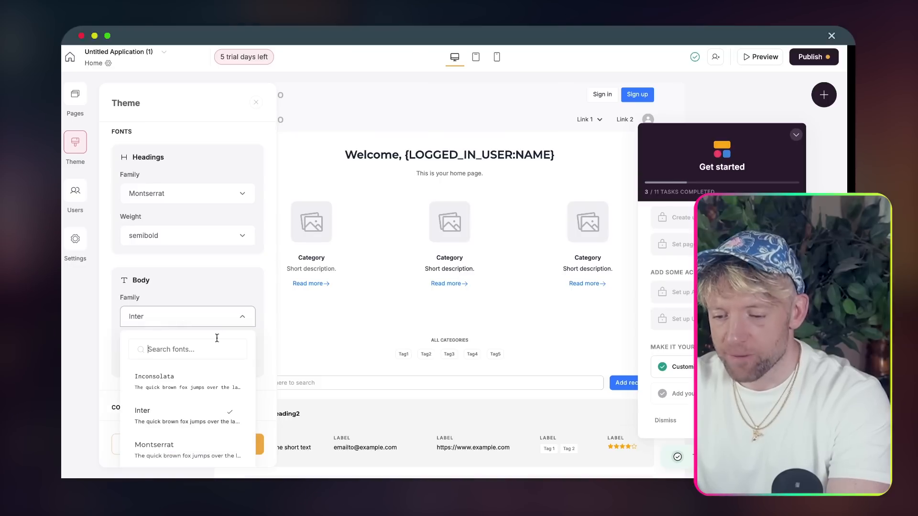
pyautogui.write('mont')
pyautogui.click(196, 385)
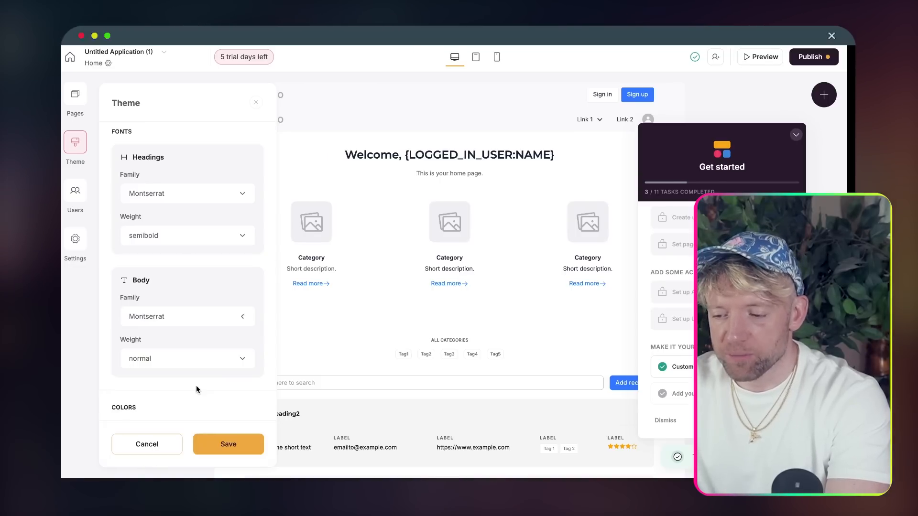
# - Change the accent colour to pink #FF2C82 and save the theme with 1140 px width
pyautogui.scroll(-2, 215, 311)
pyautogui.scroll(-3, 215, 319)
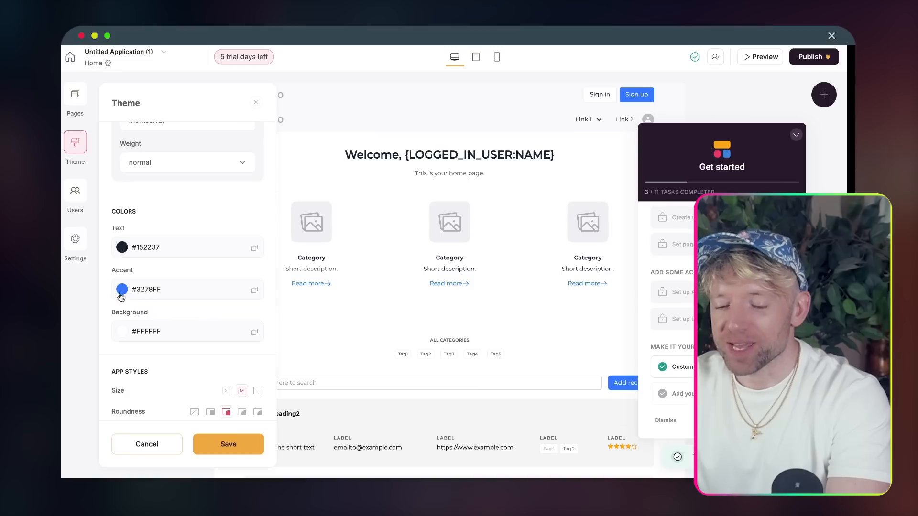
pyautogui.click(122, 290)
pyautogui.moveTo(208, 381); pyautogui.dragTo(231, 384)
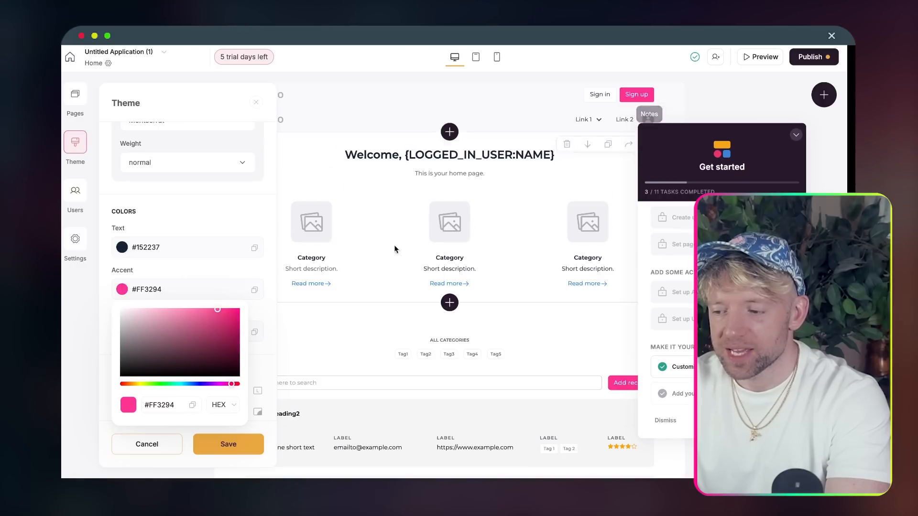
pyautogui.moveTo(137, 383); pyautogui.dragTo(234, 384)
pyautogui.click(226, 324)
pyautogui.moveTo(222, 306); pyautogui.dragTo(220, 309)
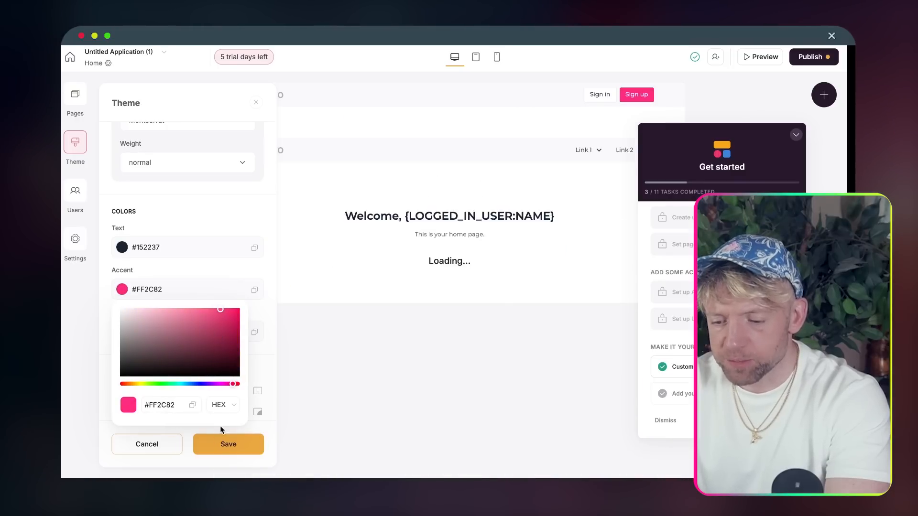
pyautogui.click(222, 263)
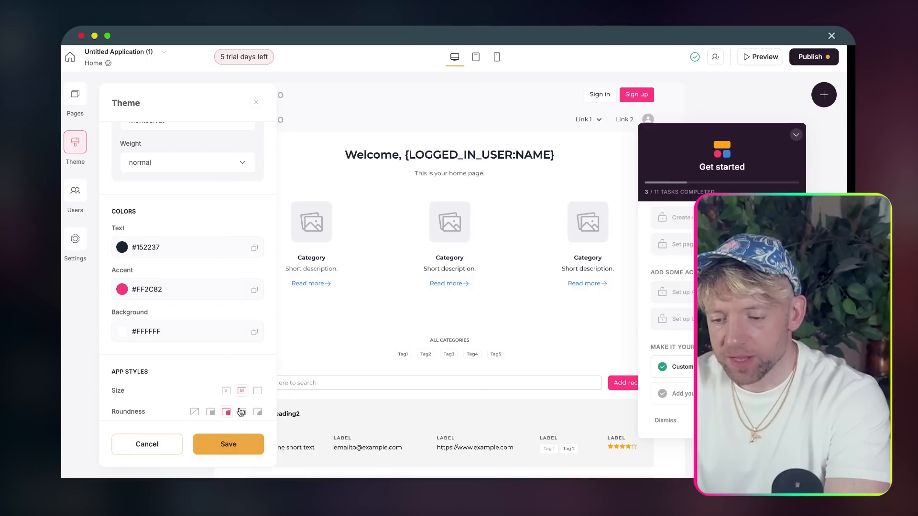
pyautogui.scroll(-3, 239, 410)
pyautogui.scroll(-5, 238, 300)
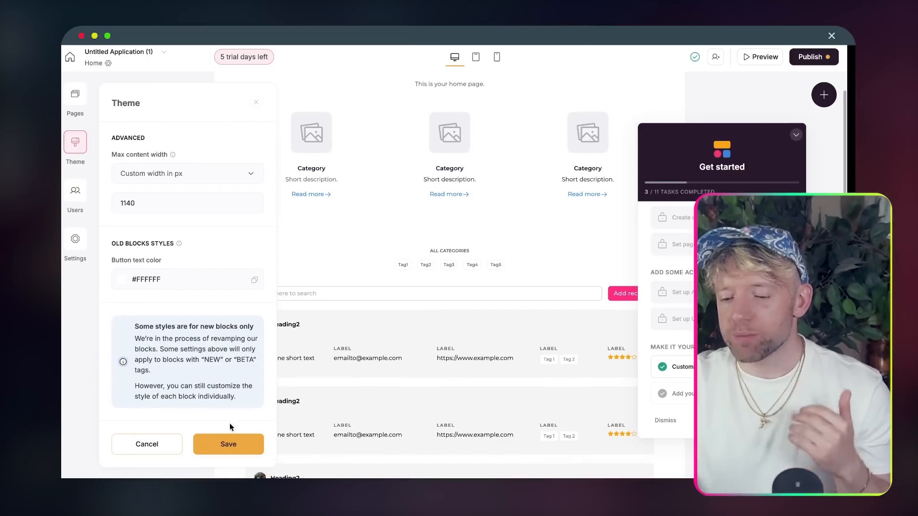
pyautogui.click(229, 444)
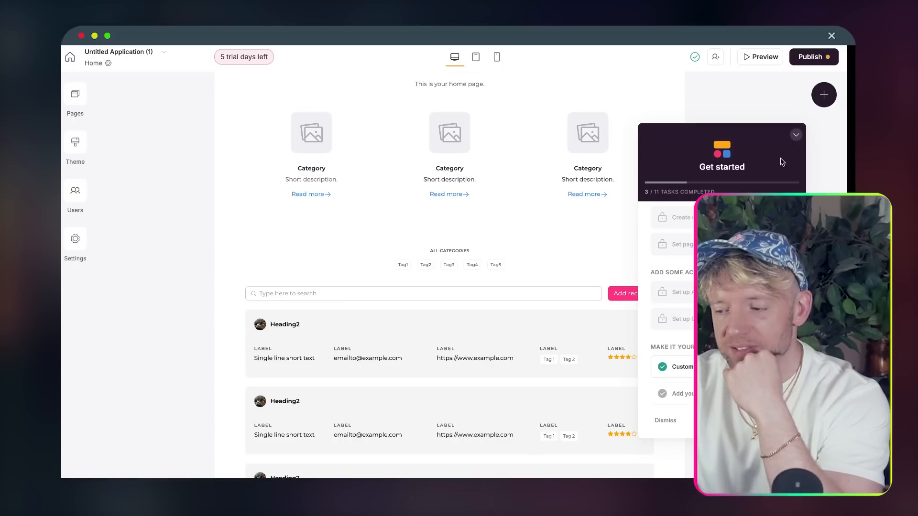
# - Hide the Get started checklist, visit the Users page, and briefly check Settings
pyautogui.click(794, 137)
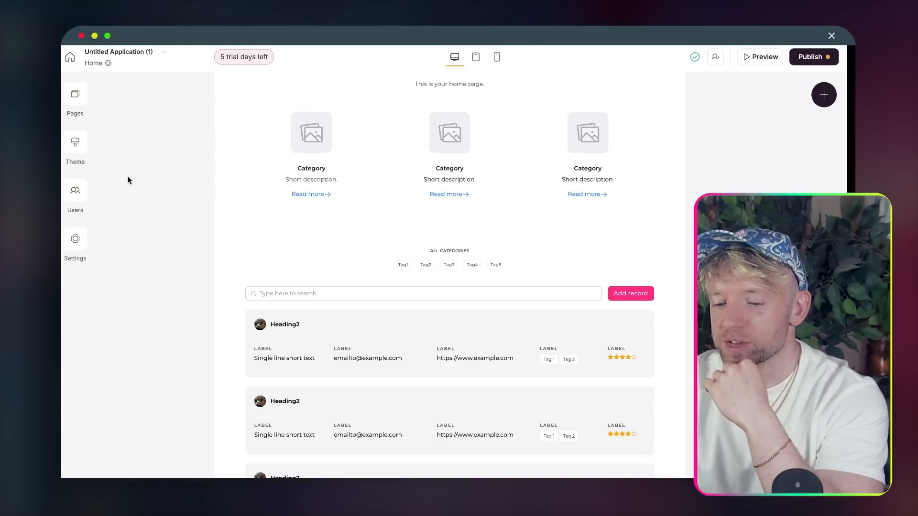
pyautogui.click(78, 190)
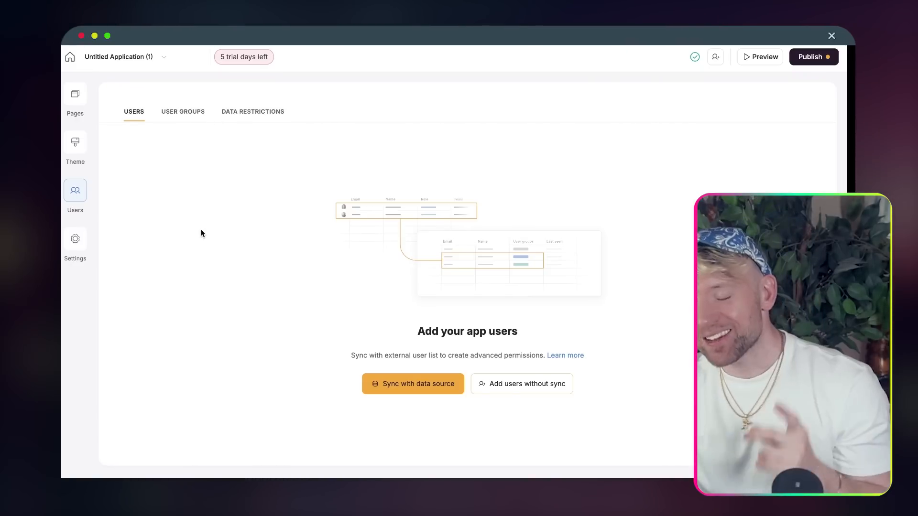
pyautogui.click(76, 237)
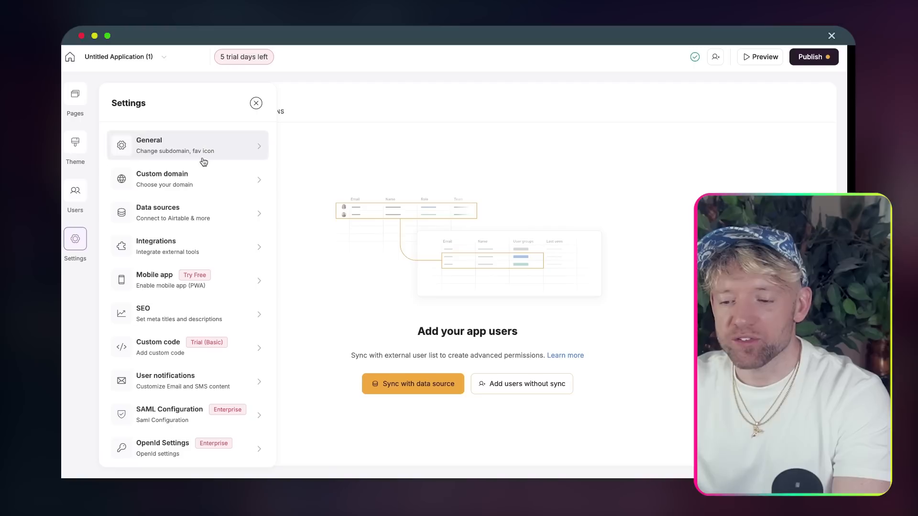
pyautogui.scroll(-3, 183, 295)
pyautogui.scroll(3, 182, 294)
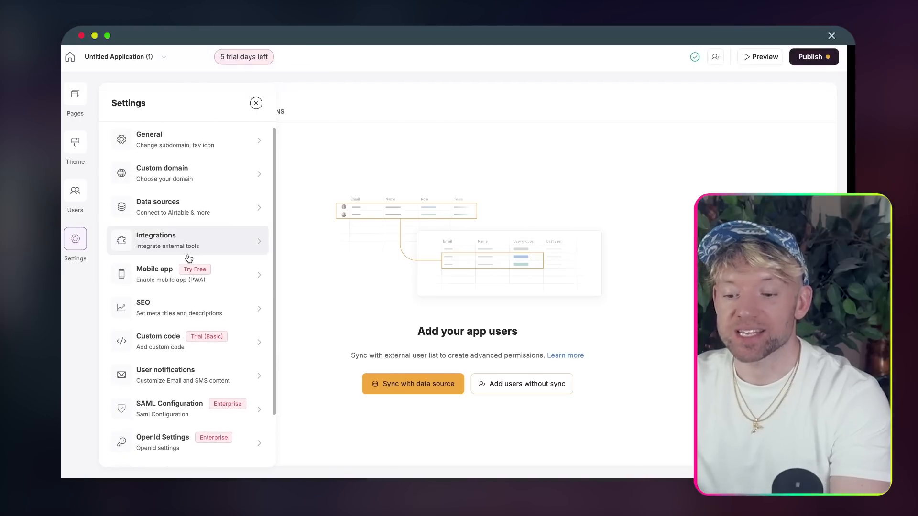
pyautogui.click(76, 199)
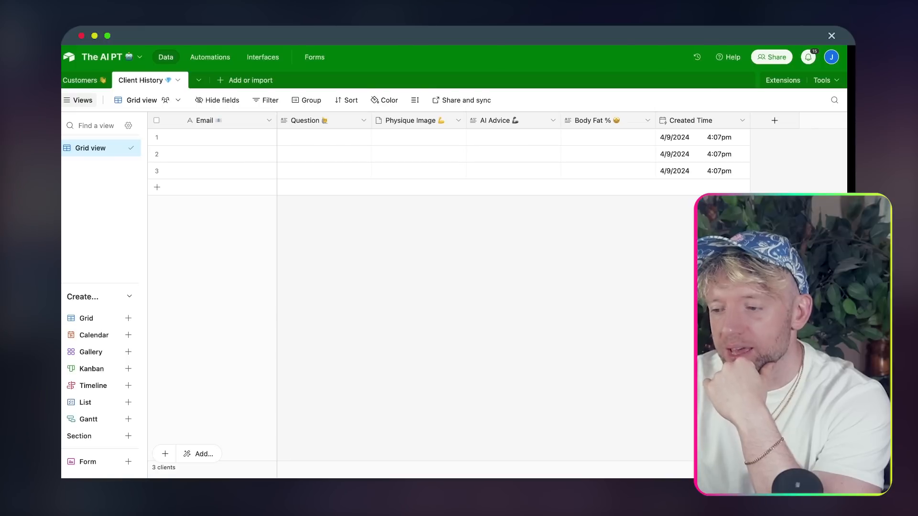
pyautogui.rightClick(582, 10)
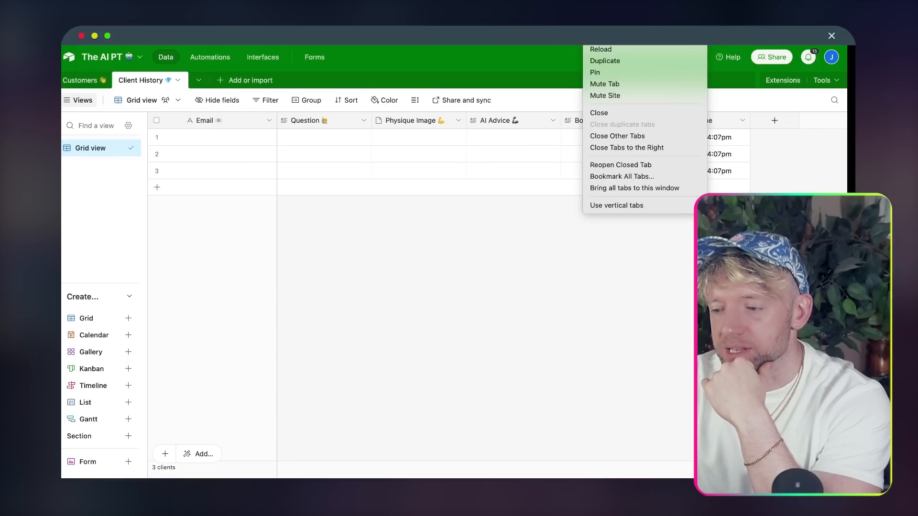
# - In the Customers table, enter the first customer's name and e-mail
pyautogui.click(595, 73)
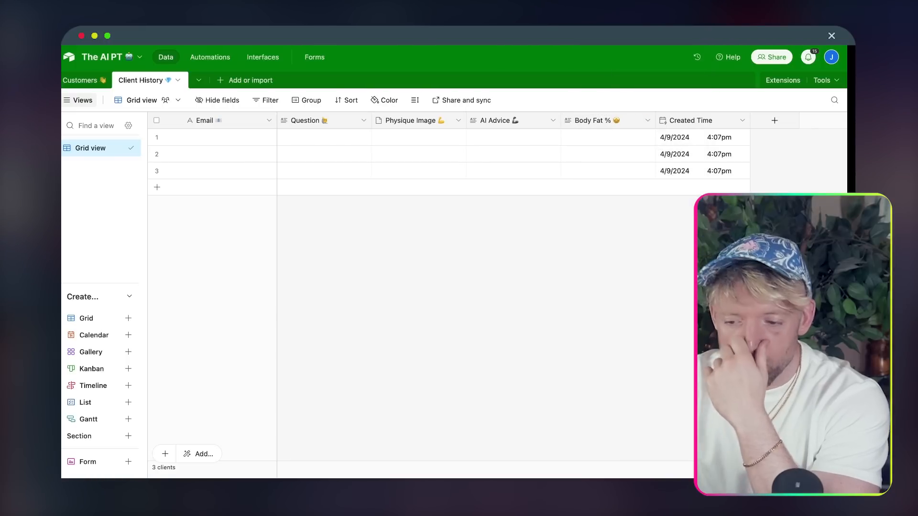
pyautogui.click(78, 80)
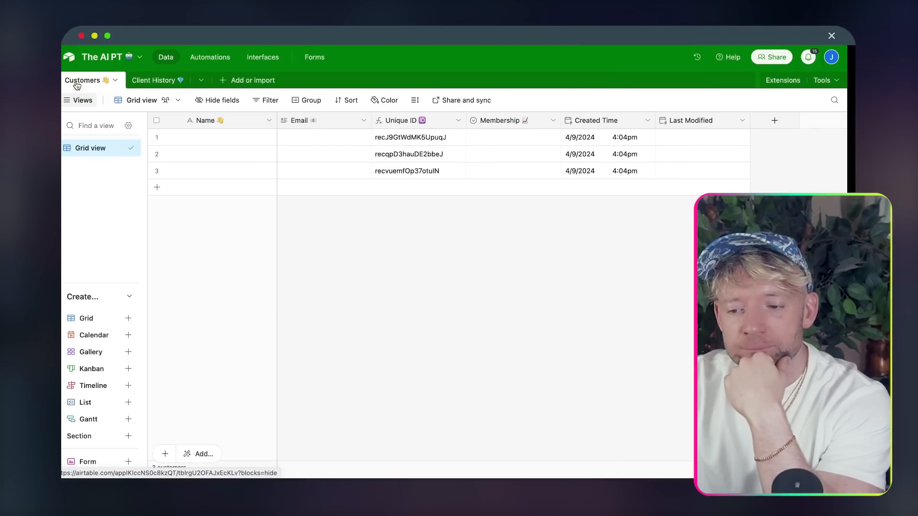
pyautogui.click(224, 138)
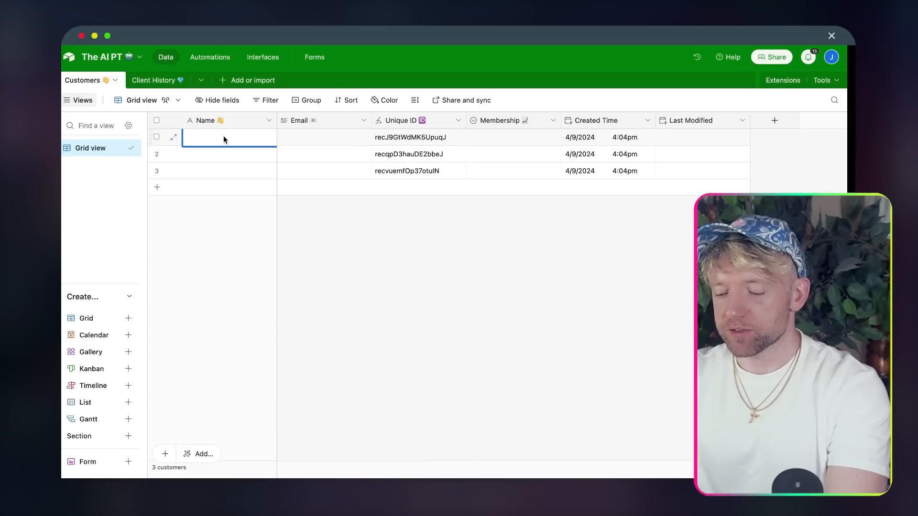
pyautogui.write('Jason bOU')
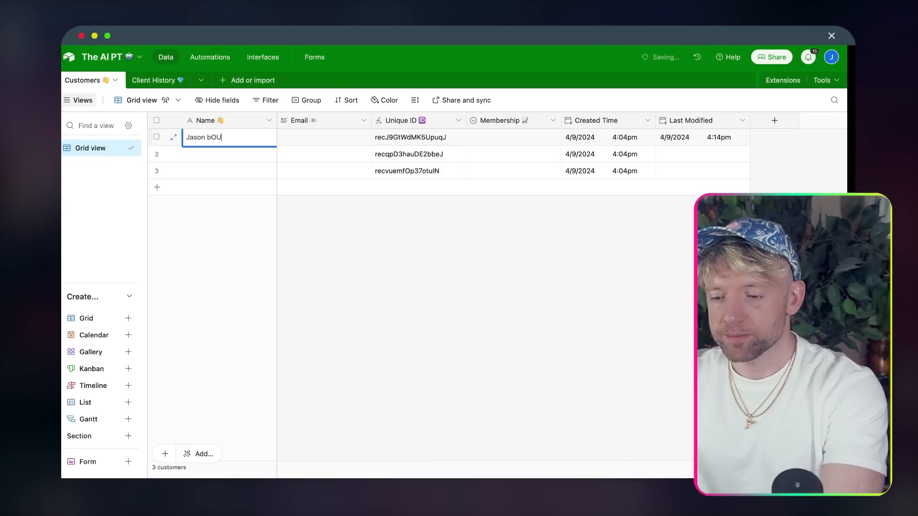
pyautogui.press('BackSpace')
pyautogui.press('BackSpace')
pyautogui.press('BackSpace')
pyautogui.press('BackSpace')
pyautogui.write('B')
pyautogui.write('ourne')
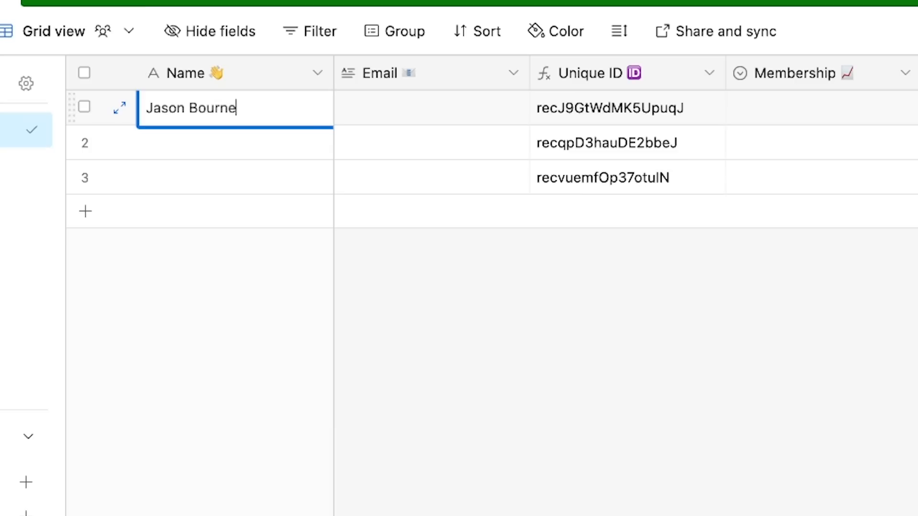
pyautogui.press('Tab')
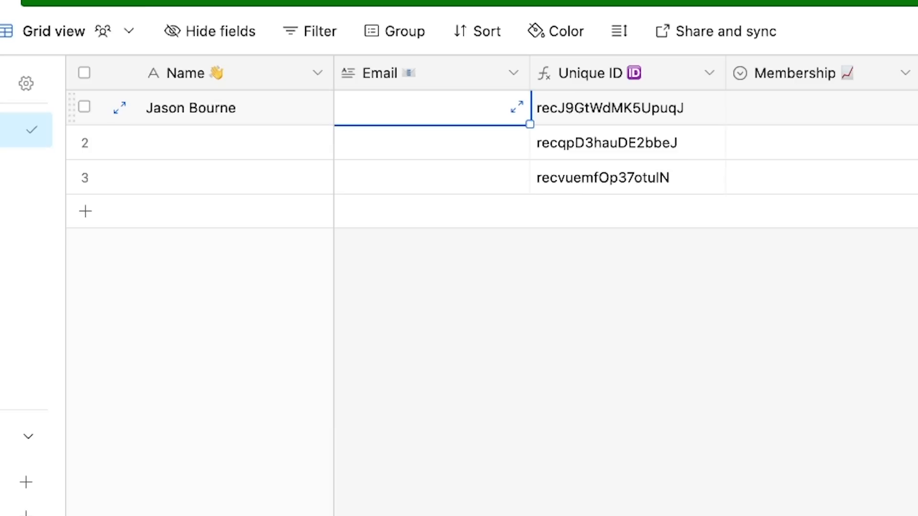
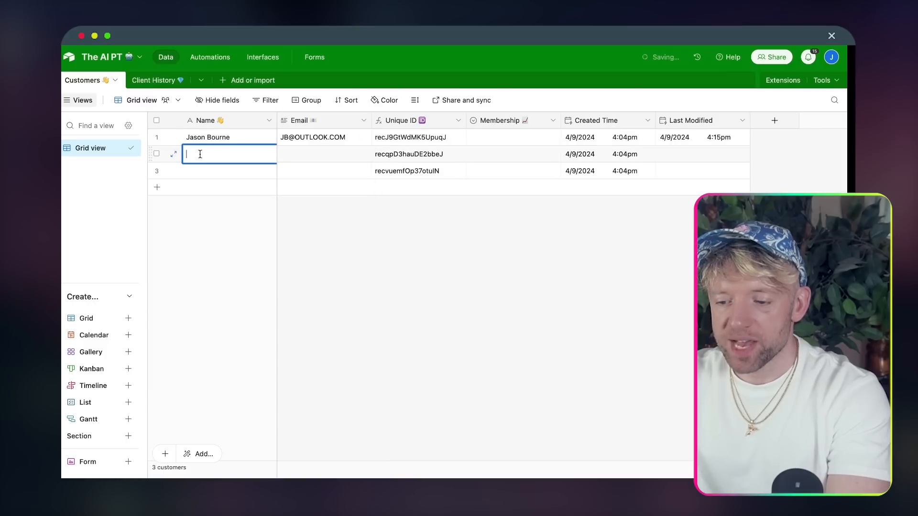
# - Enter the second customer's name and e-mail address
pyautogui.doubleClick(175, 148)
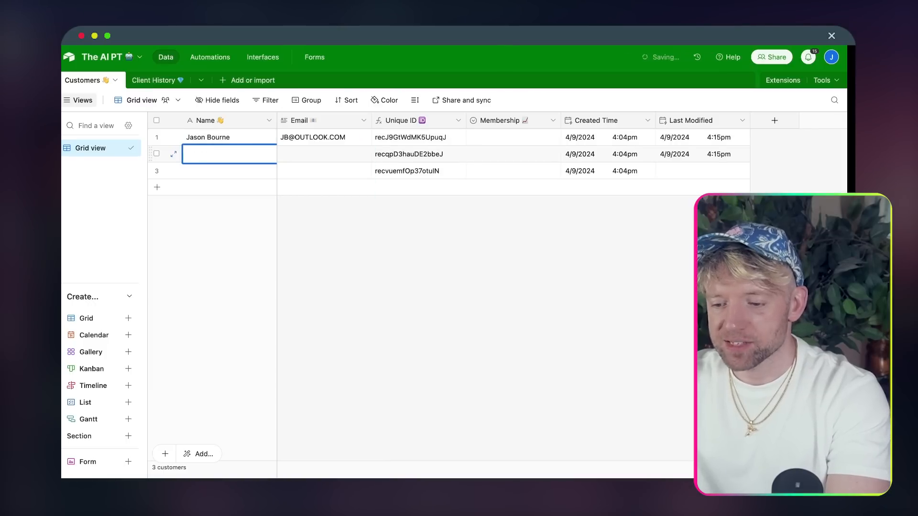
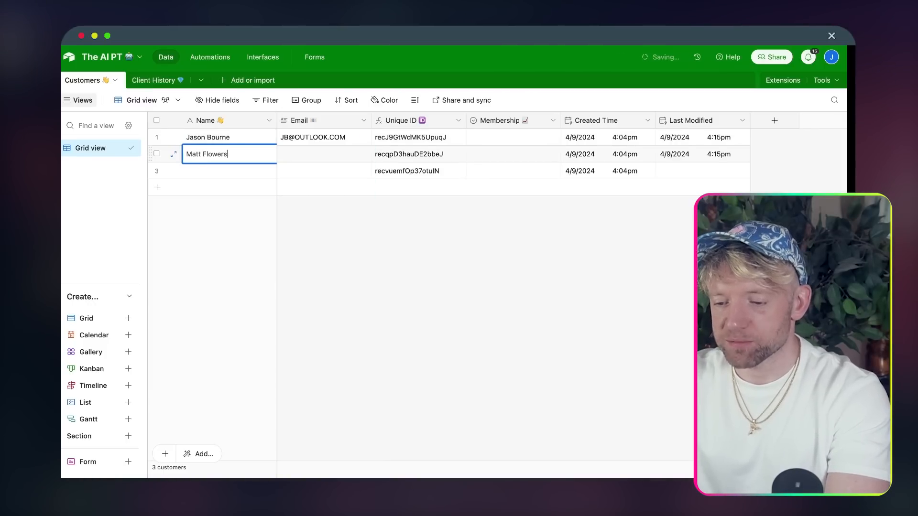
pyautogui.press('Tab')
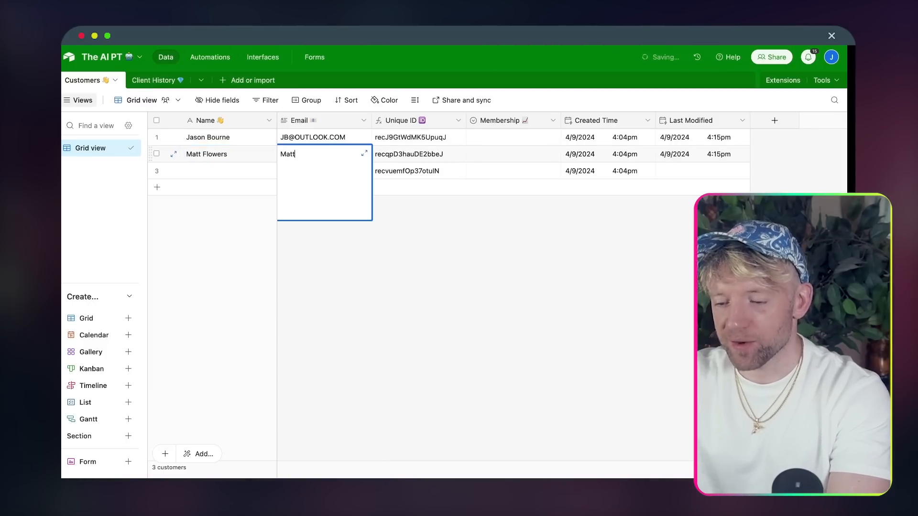
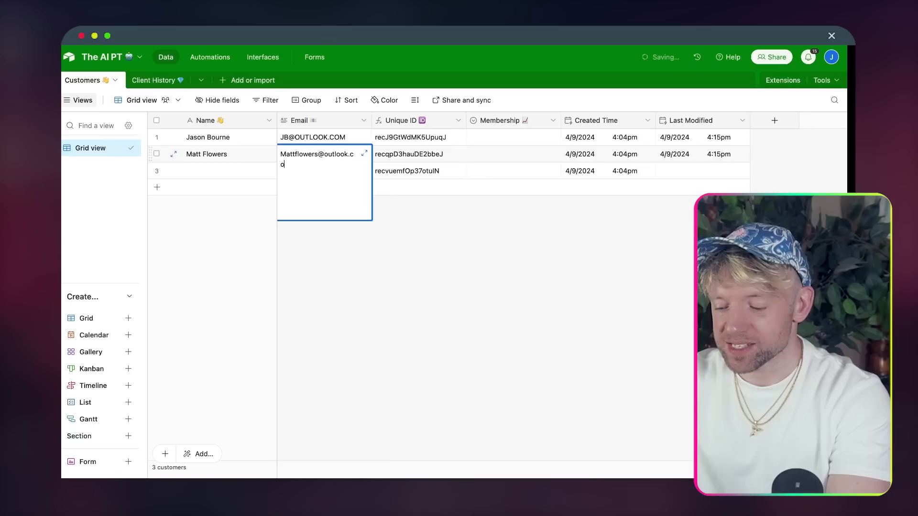
pyautogui.click(285, 274)
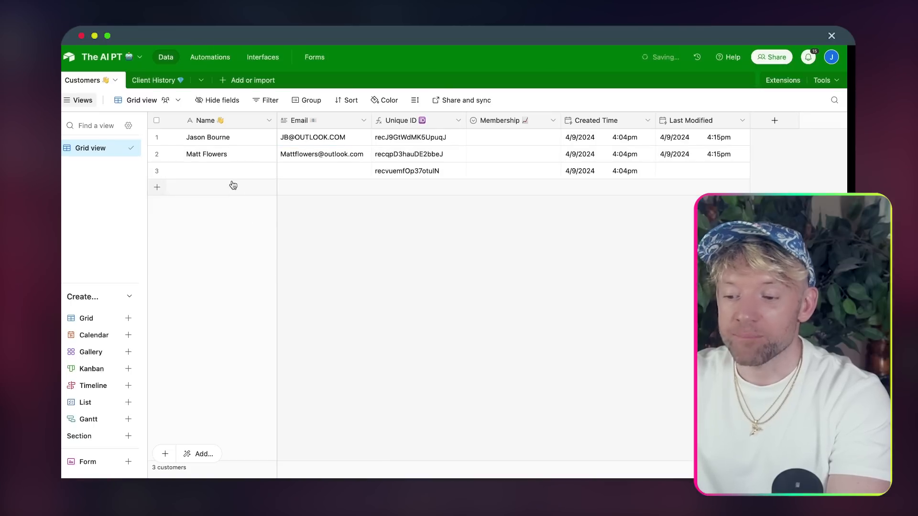
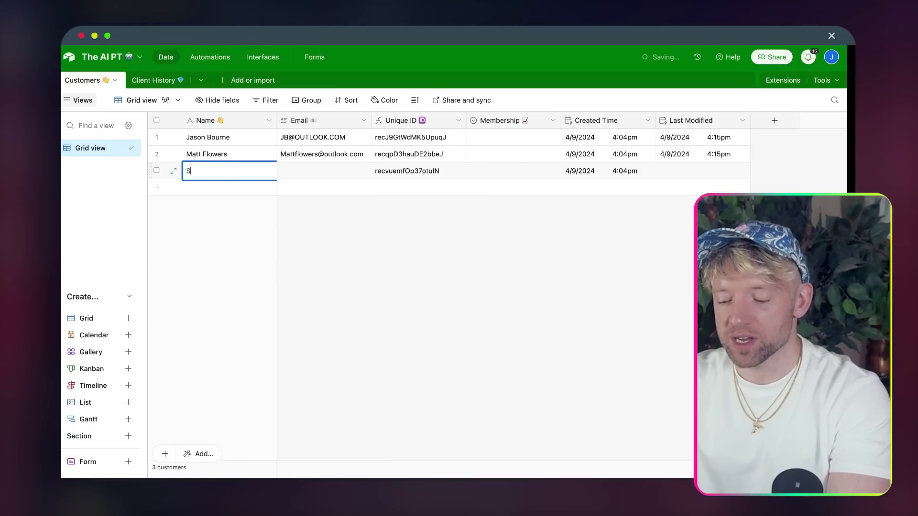
# - Enter the third customer's name, correct its spelling, and add their e-mail
pyautogui.click(312, 168)
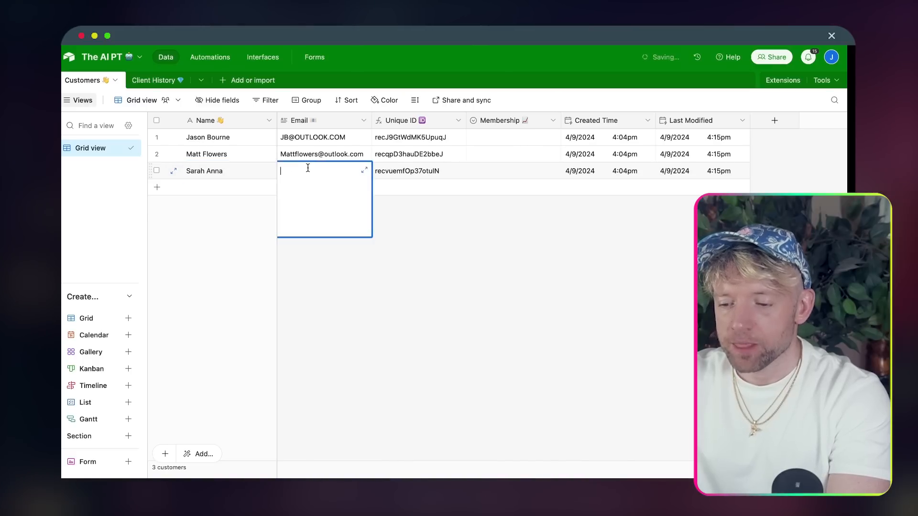
pyautogui.click(234, 168)
pyautogui.doubleClick(235, 169)
pyautogui.press('BackSpace')
pyautogui.write('e')
pyautogui.doubleClick(331, 171)
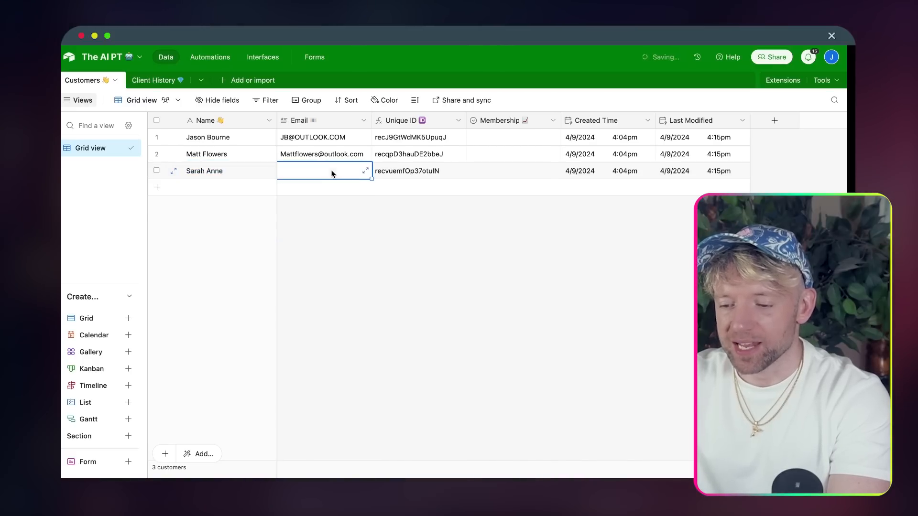
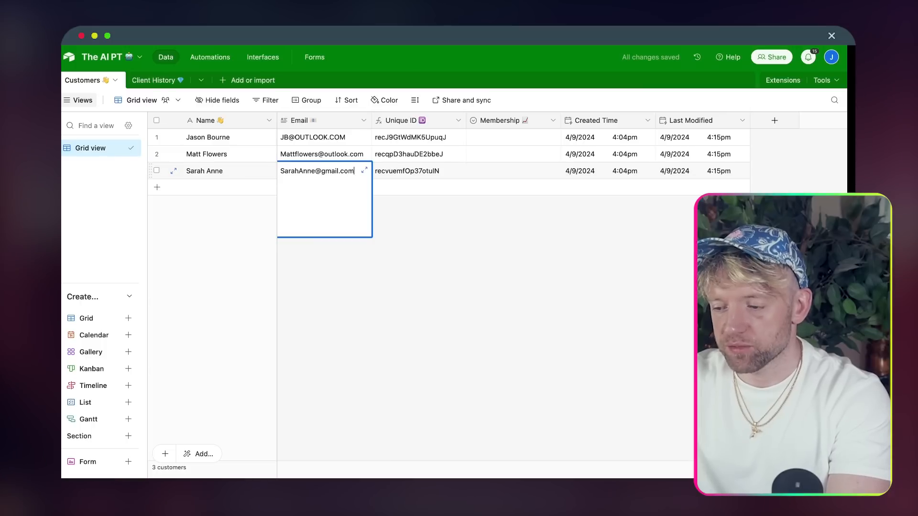
pyautogui.click(407, 240)
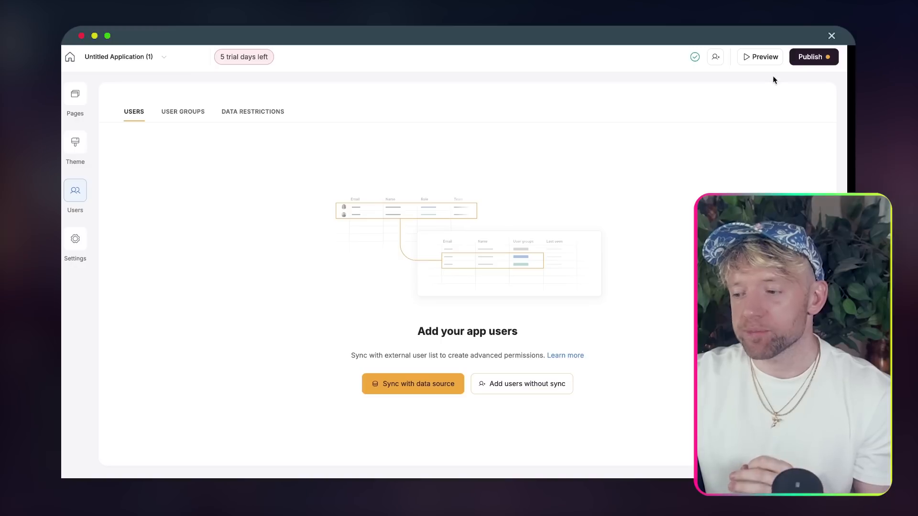
# - Publish the Softr app from the header and open the live published site
pyautogui.click(810, 56)
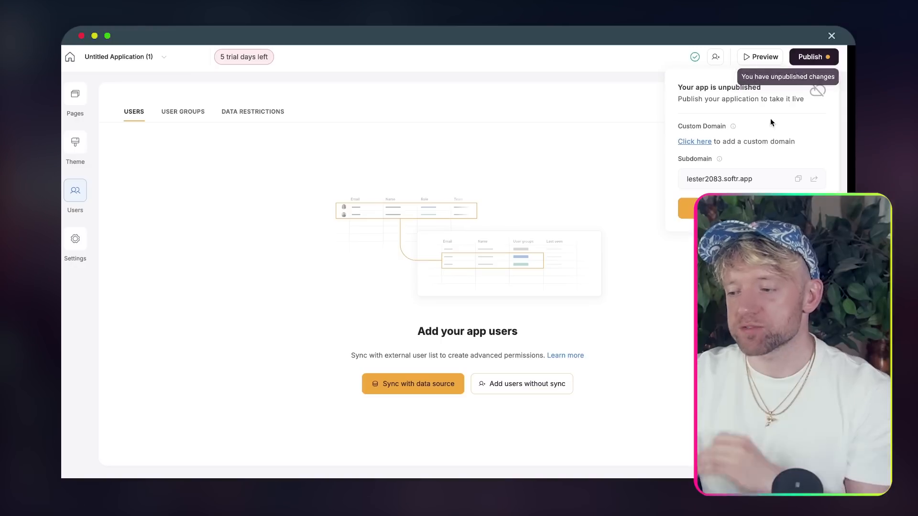
pyautogui.click(752, 209)
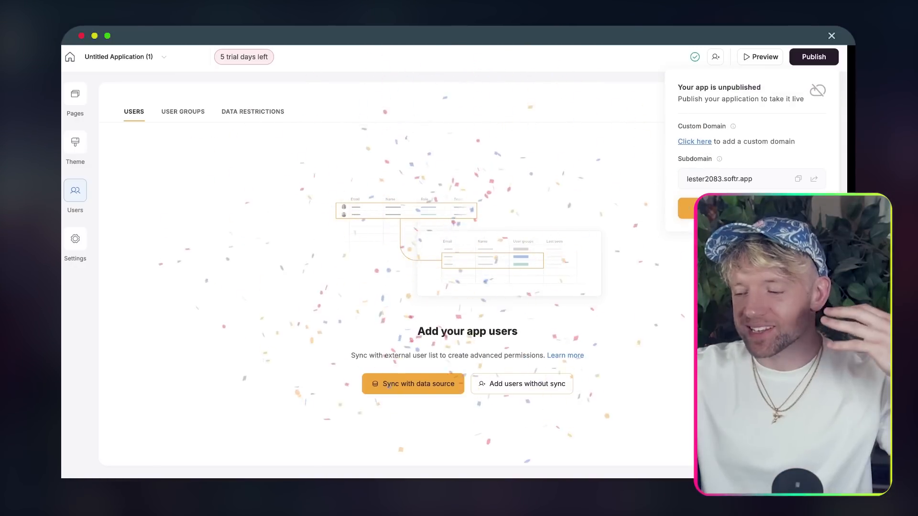
pyautogui.click(813, 180)
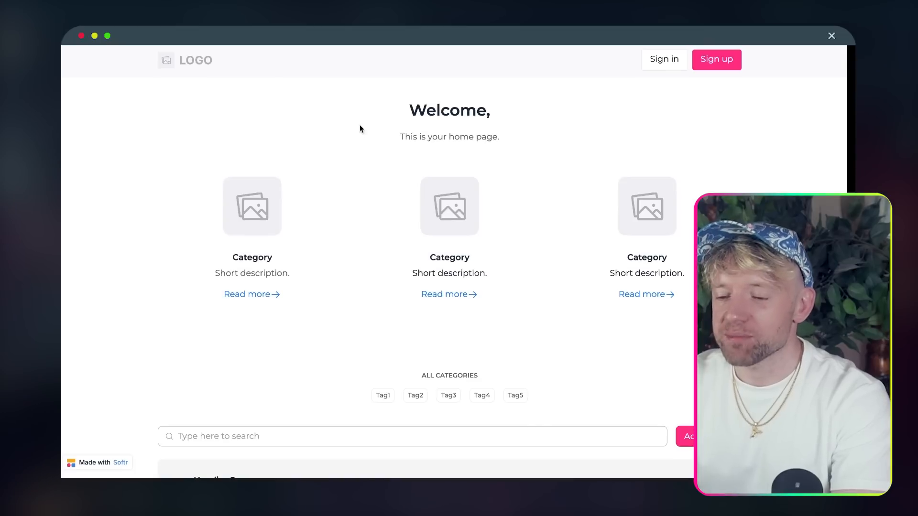
pyautogui.click(710, 64)
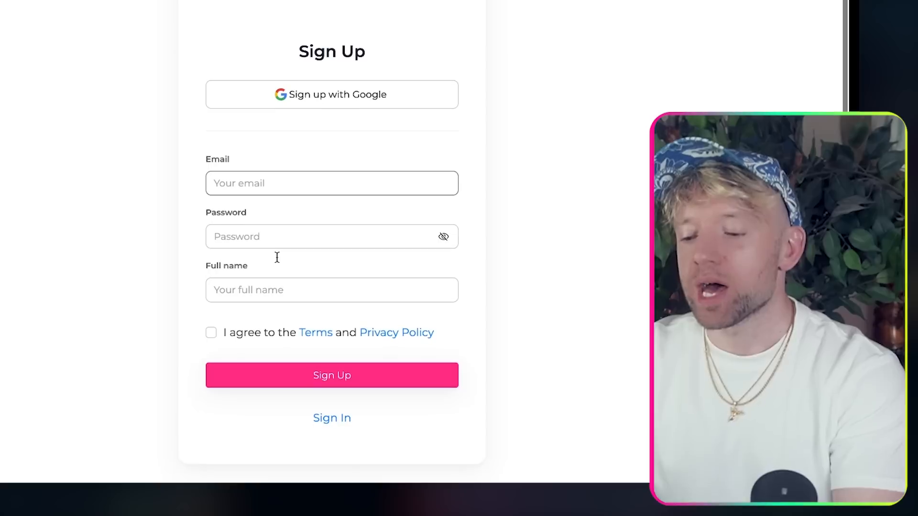
pyautogui.scroll(-2, 408, 369)
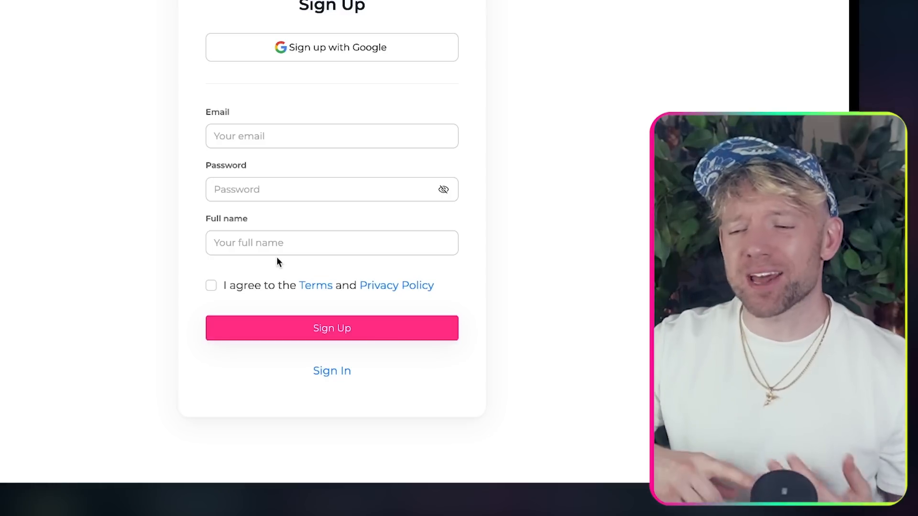
pyautogui.scroll(2, 276, 258)
pyautogui.click(277, 258)
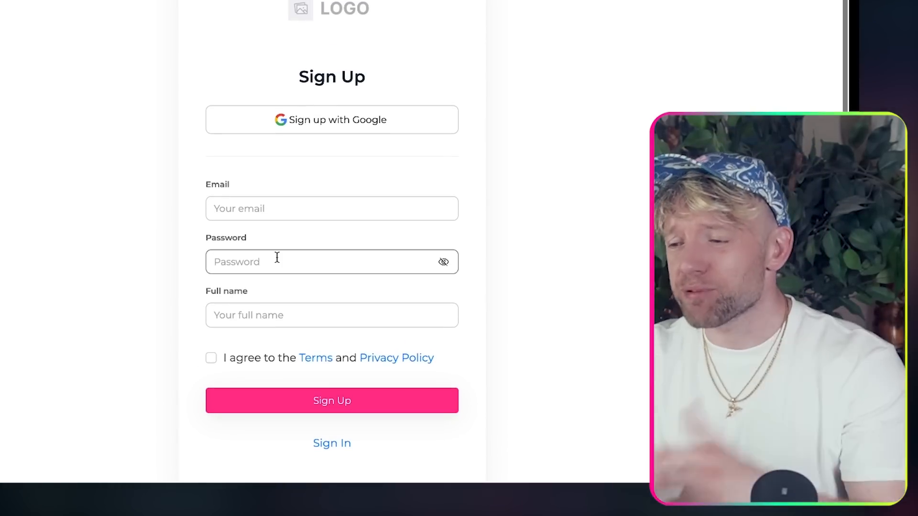
pyautogui.scroll(-1, 276, 258)
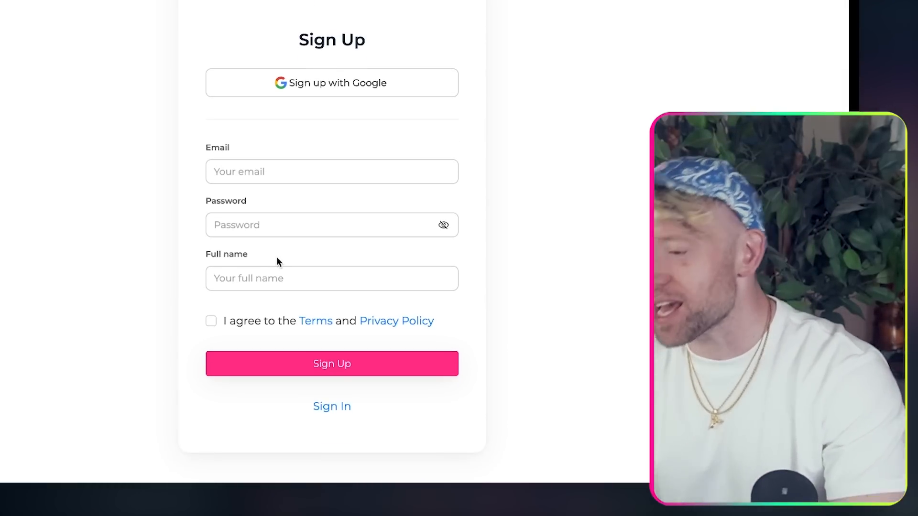
pyautogui.scroll(-1, 276, 260)
pyautogui.click(283, 127)
pyautogui.scroll(1, 283, 126)
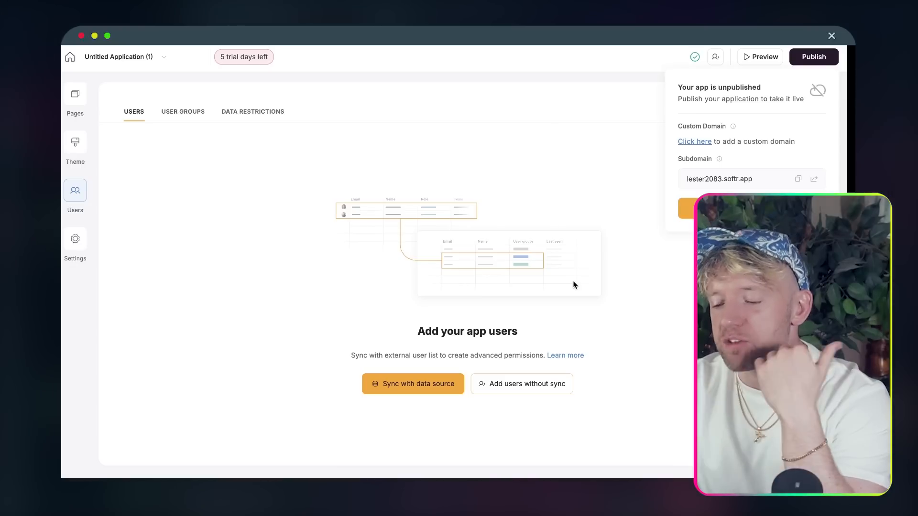
pyautogui.scroll(-2, 572, 282)
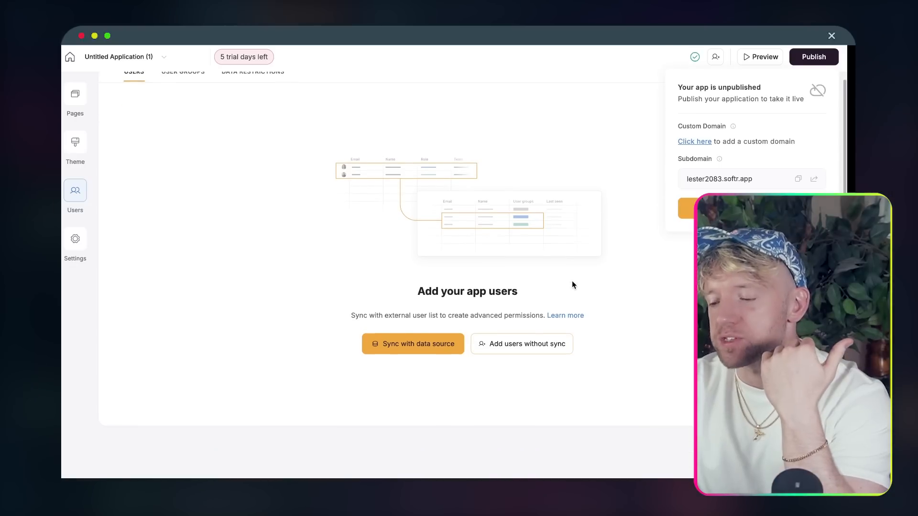
# - Start a user sync from Airtable, choosing base The AI PT and its Customers table
pyautogui.click(612, 95)
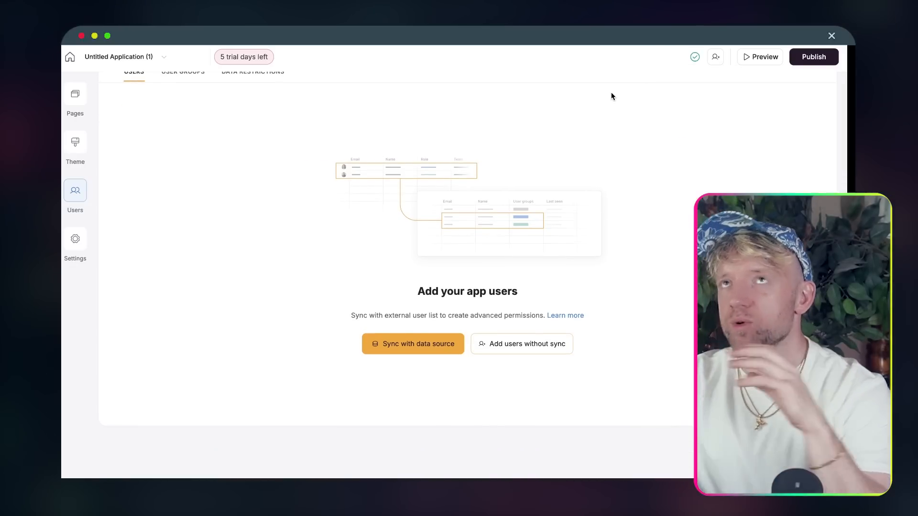
pyautogui.click(411, 342)
pyautogui.click(213, 196)
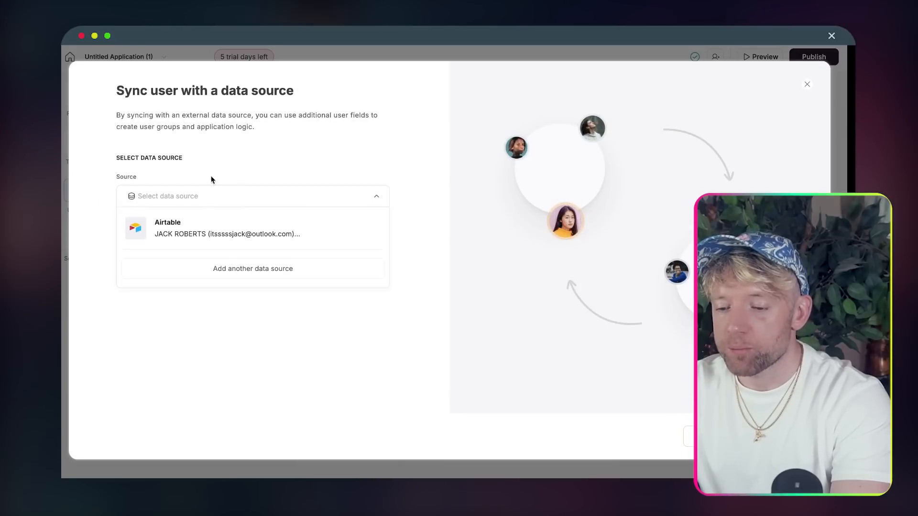
pyautogui.click(227, 225)
pyautogui.click(279, 244)
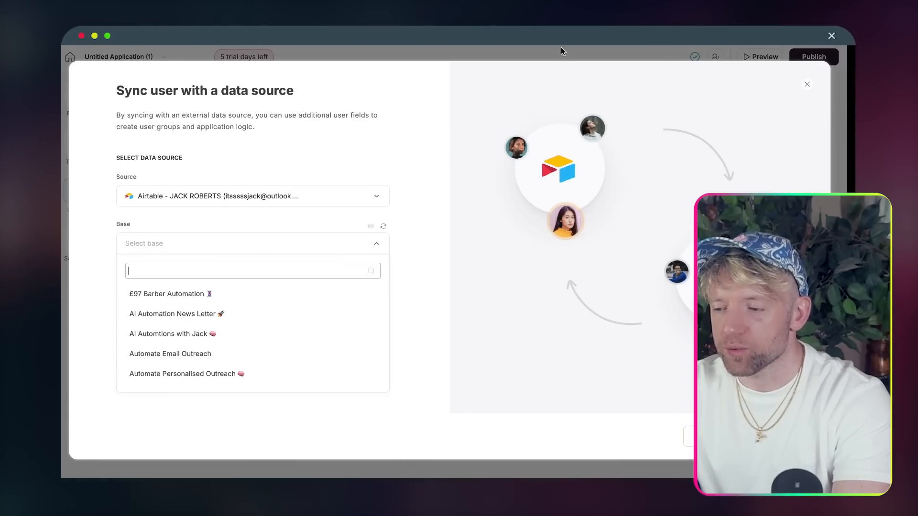
pyautogui.write('the ai')
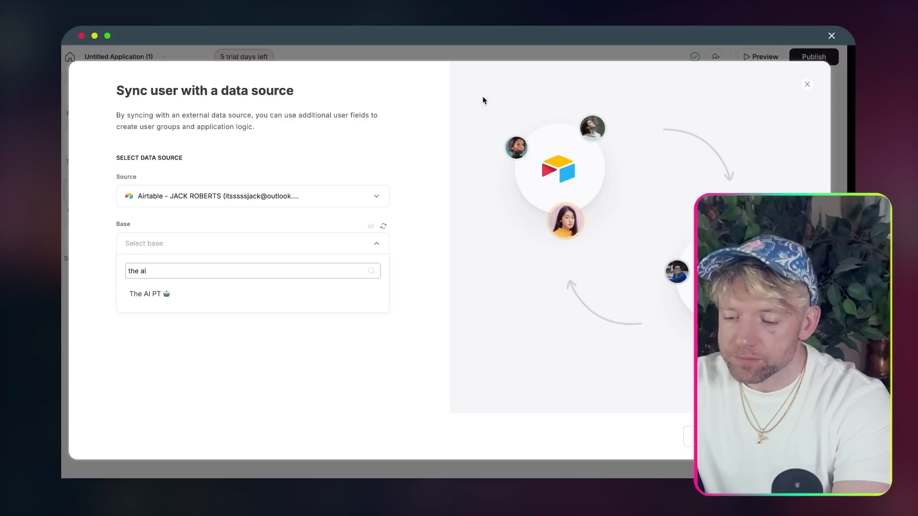
pyautogui.click(296, 298)
pyautogui.click(204, 292)
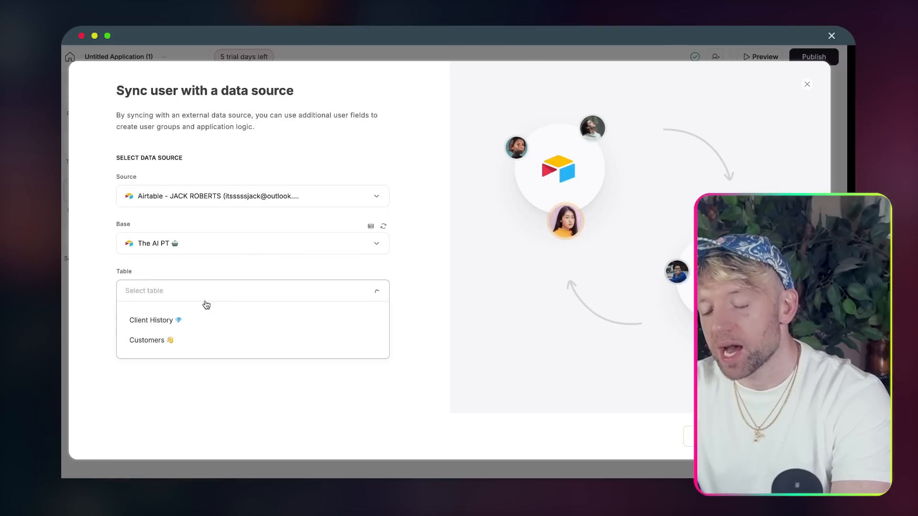
pyautogui.click(215, 343)
# - Map user emails to the Email field and names to the Name field, then confirm the sync
pyautogui.scroll(-2, 294, 323)
pyautogui.scroll(-4, 295, 323)
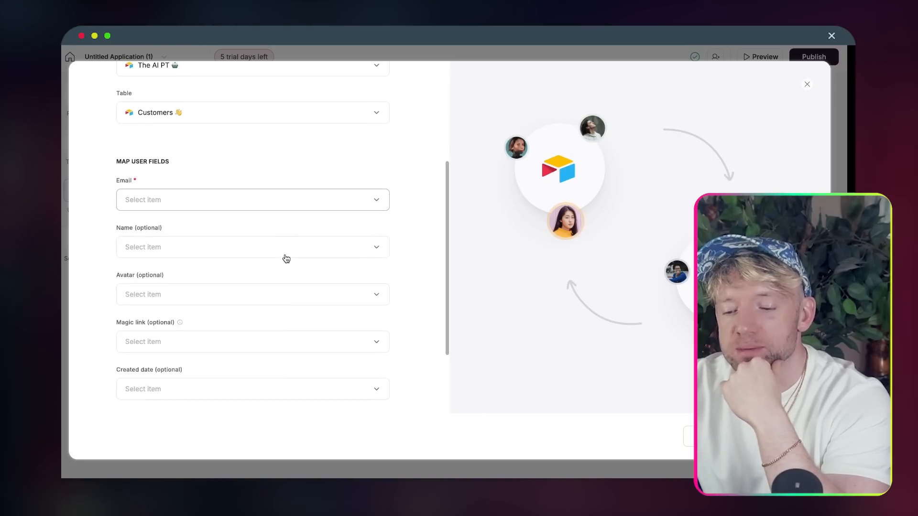
pyautogui.click(254, 202)
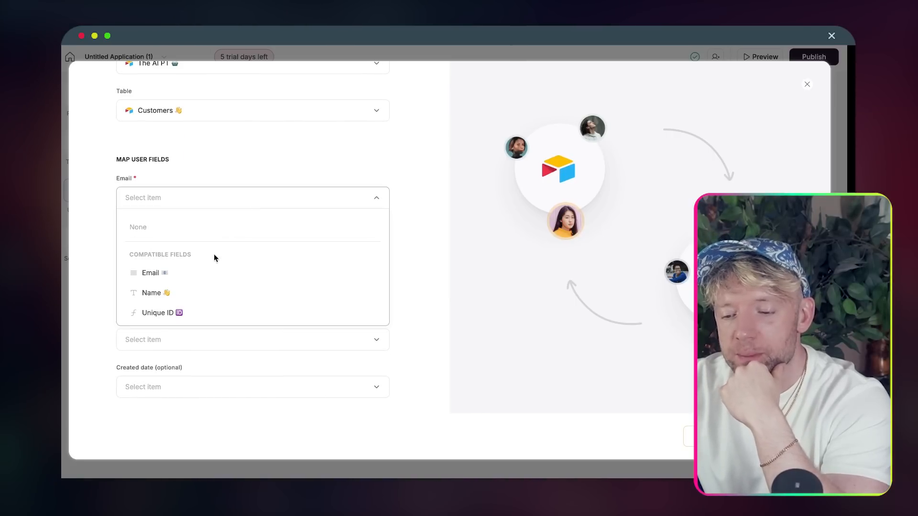
pyautogui.click(208, 279)
pyautogui.click(202, 247)
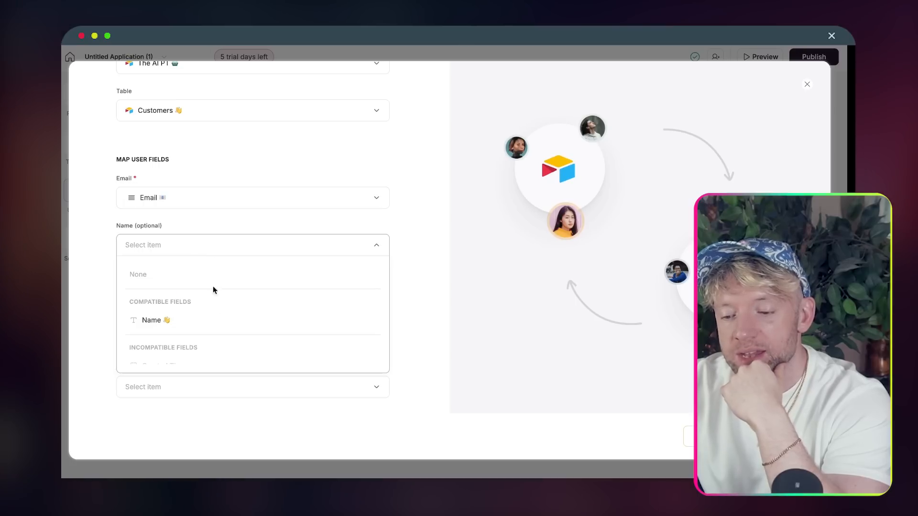
pyautogui.click(203, 327)
pyautogui.scroll(-2, 249, 299)
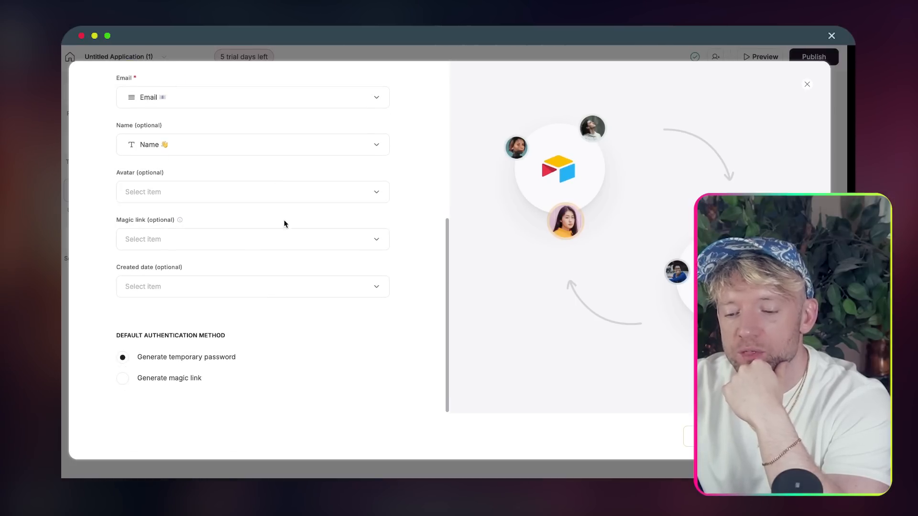
pyautogui.scroll(1, 327, 267)
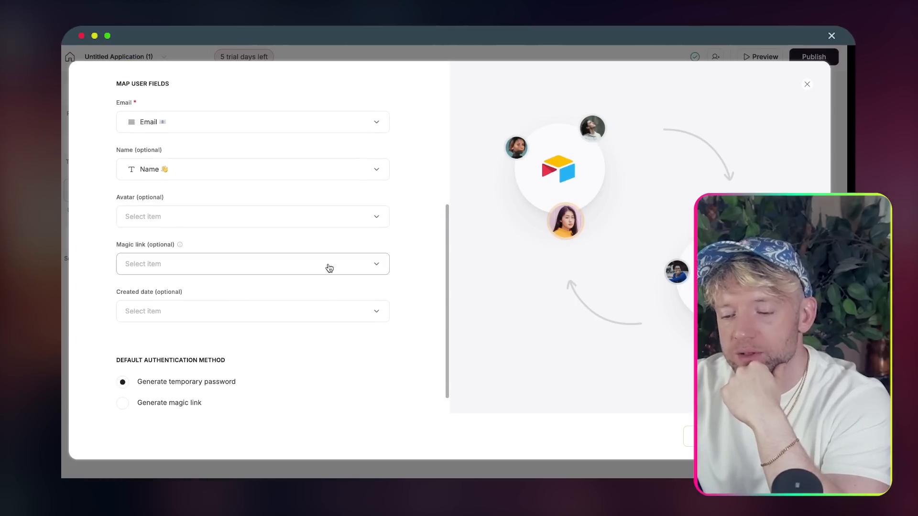
pyautogui.click(774, 437)
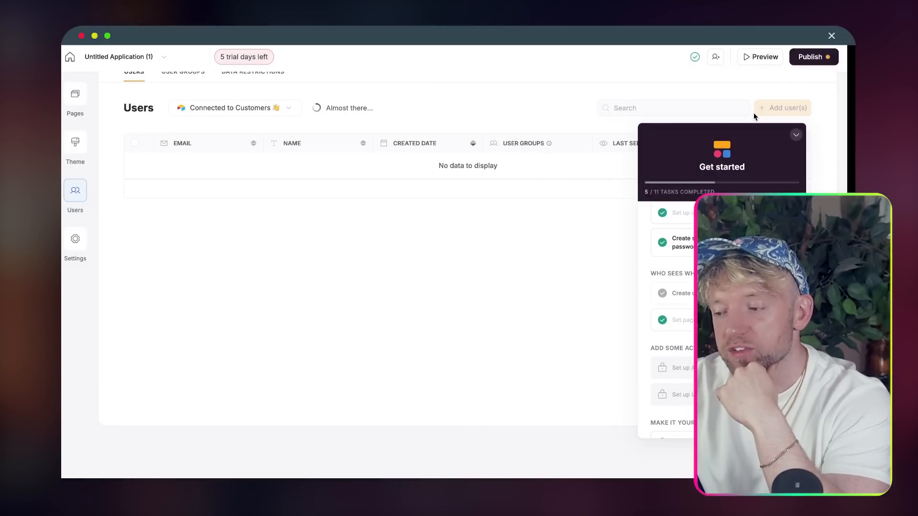
# - Publish the app again and open the live softr.app site
pyautogui.click(811, 56)
pyautogui.click(755, 208)
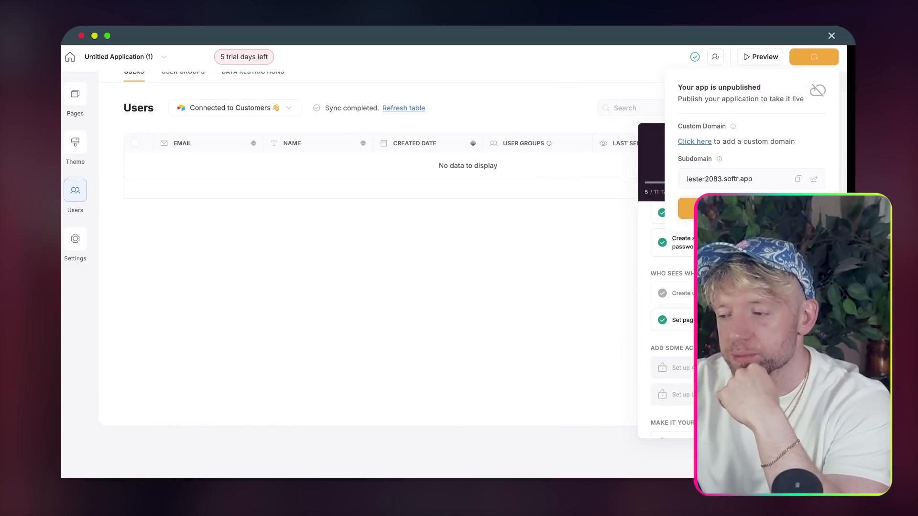
pyautogui.click(815, 179)
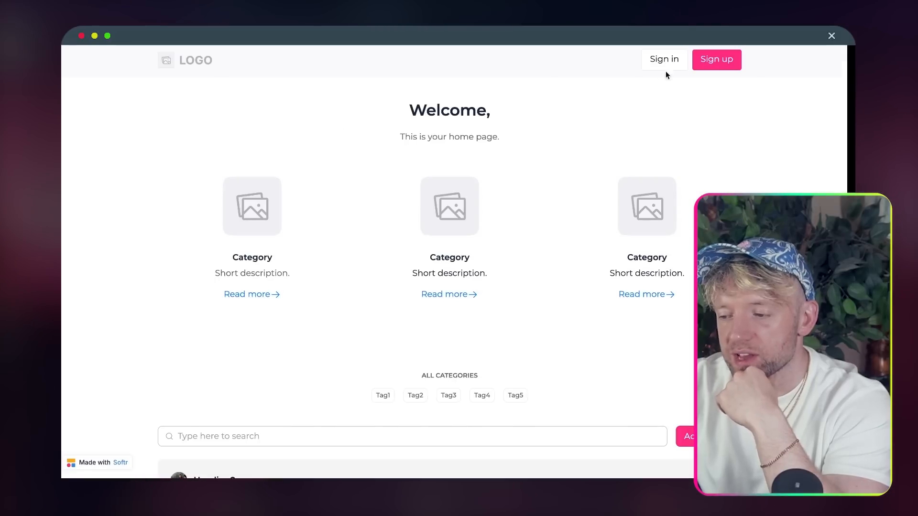
# - Sign up a test user with an e-mail, password and full name, accepting the terms
pyautogui.click(699, 60)
pyautogui.scroll(-2, 427, 206)
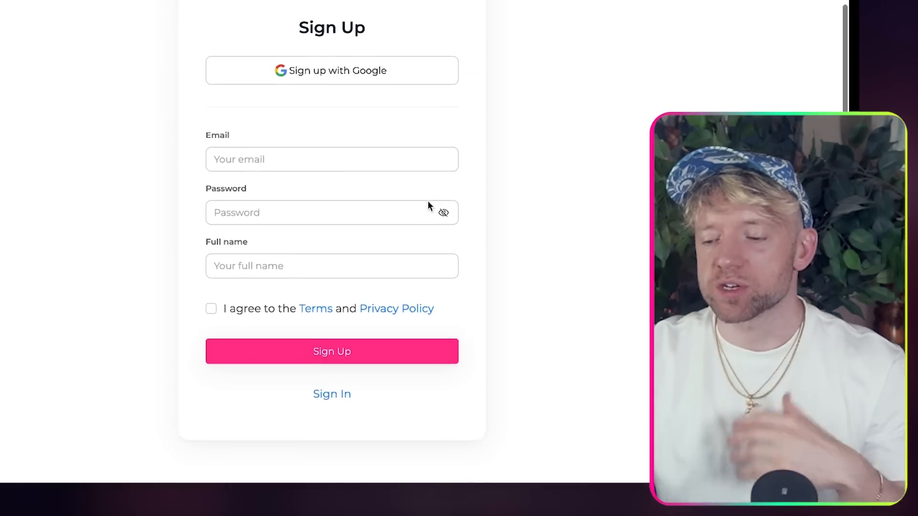
pyautogui.click(306, 138)
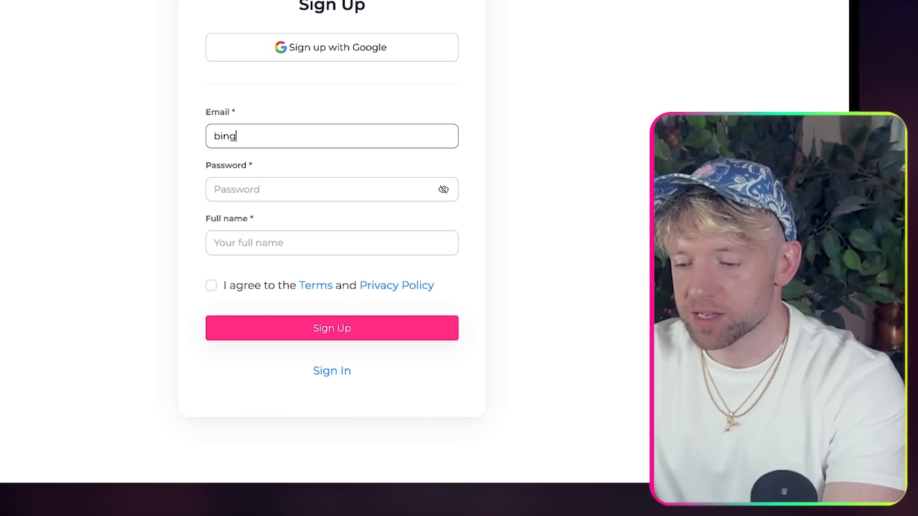
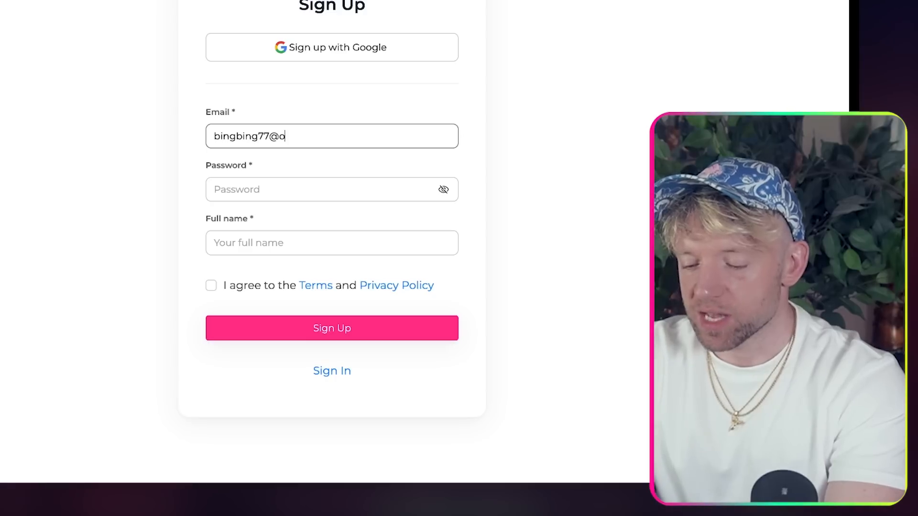
pyautogui.press('Tab')
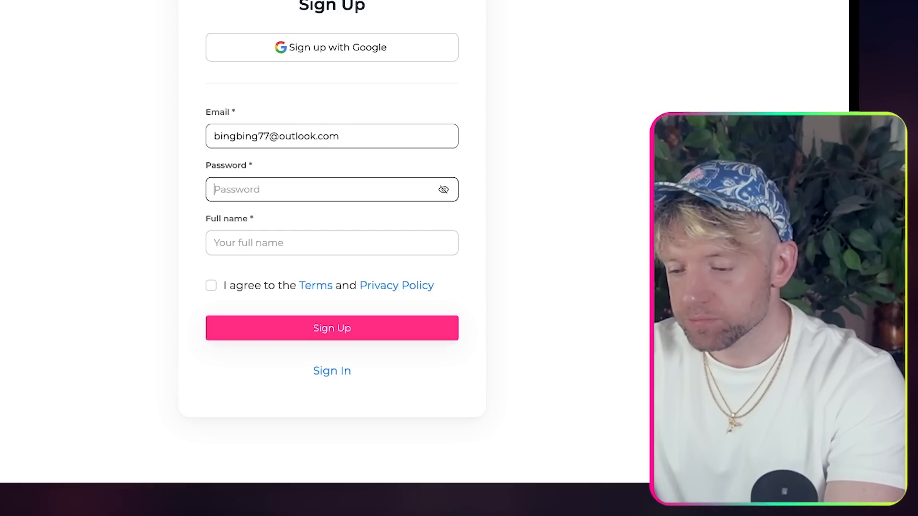
pyautogui.write('**************')
pyautogui.press('Tab')
pyautogui.write('bing bong')
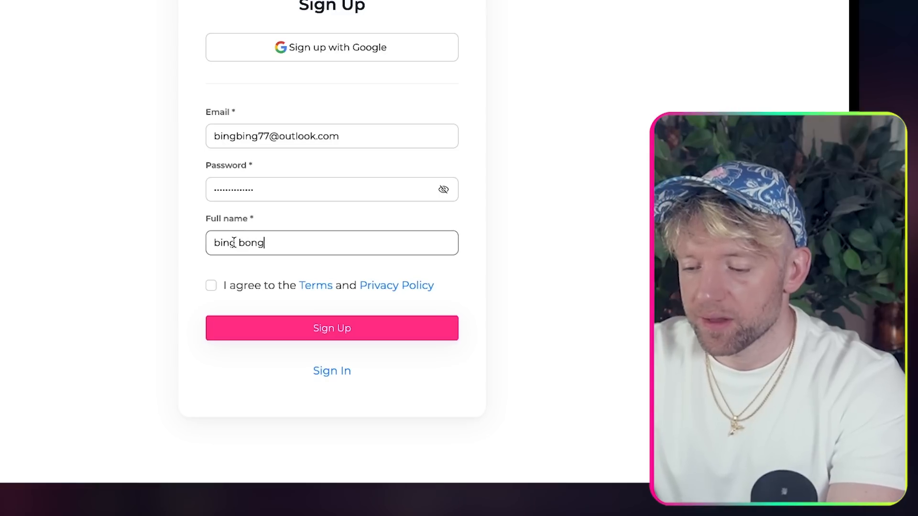
pyautogui.click(209, 287)
pyautogui.click(250, 327)
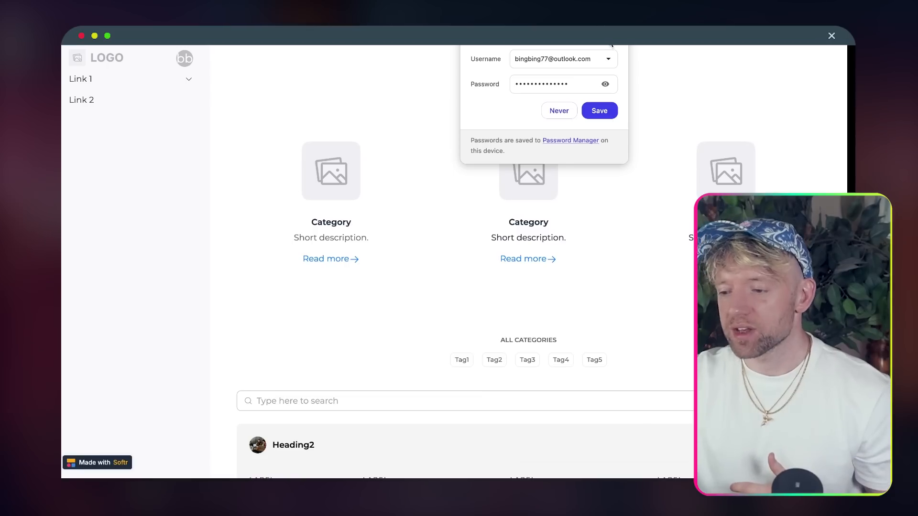
pyautogui.click(612, 46)
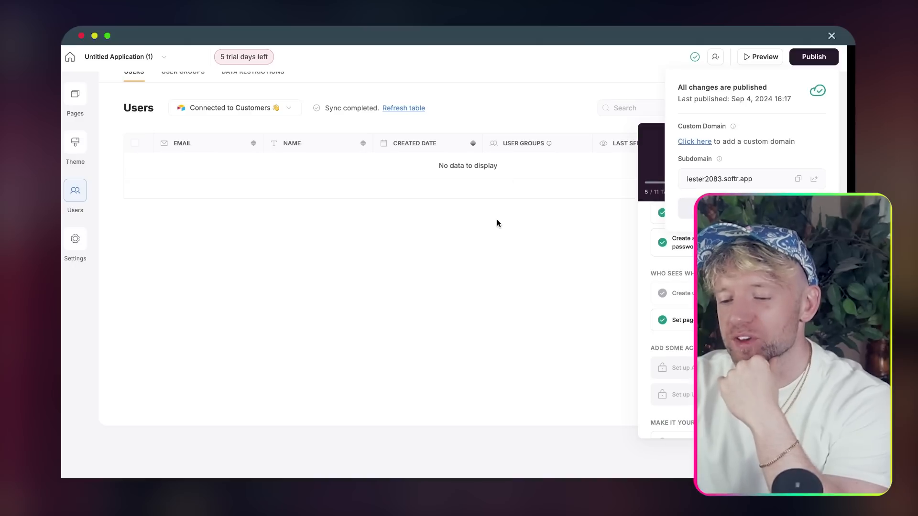
# - Dismiss the publish message and getting-started checklist, then choose + Add new page under Pages
pyautogui.click(497, 219)
pyautogui.click(796, 135)
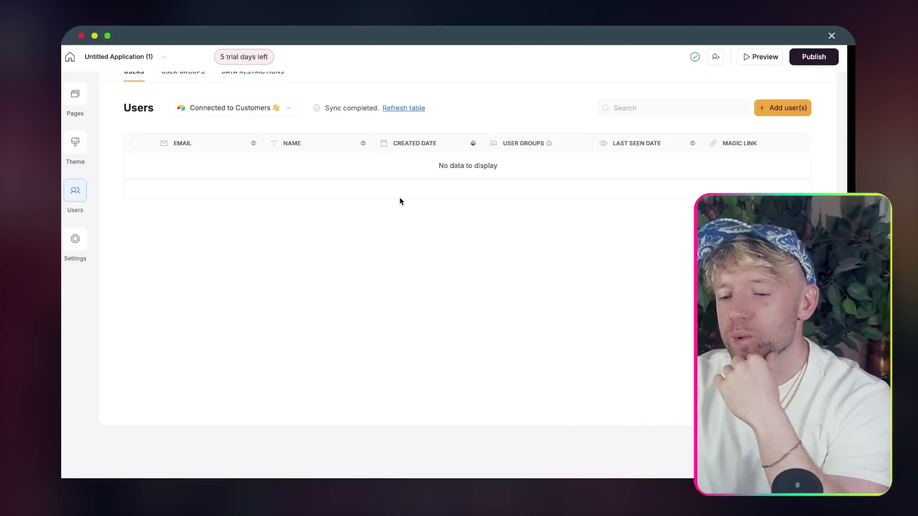
pyautogui.scroll(1, 400, 199)
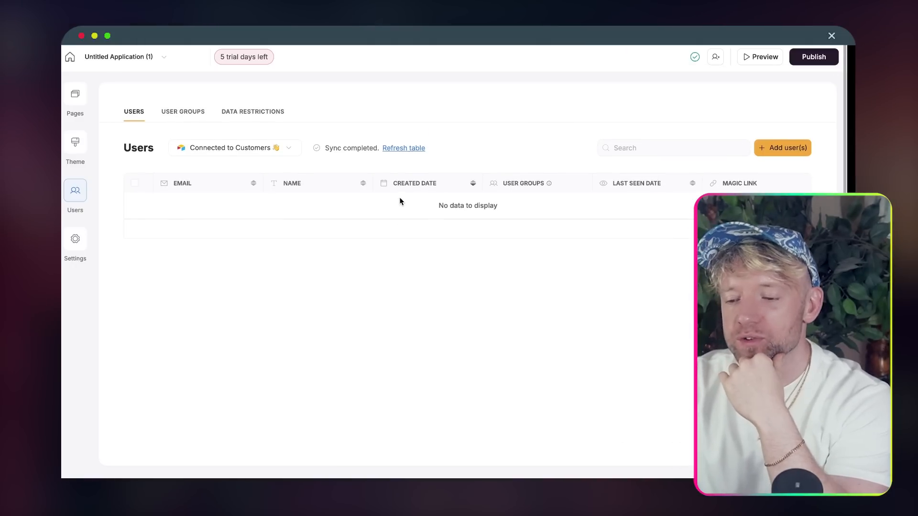
pyautogui.click(77, 107)
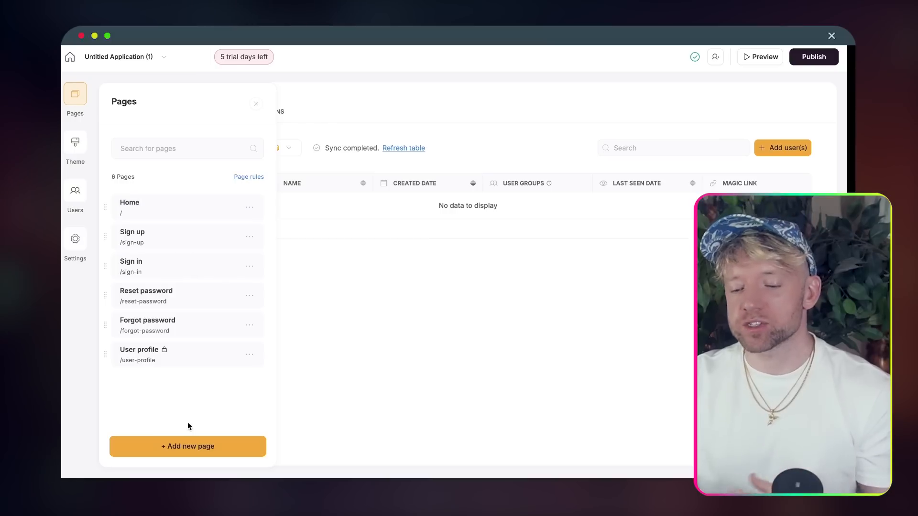
pyautogui.click(186, 445)
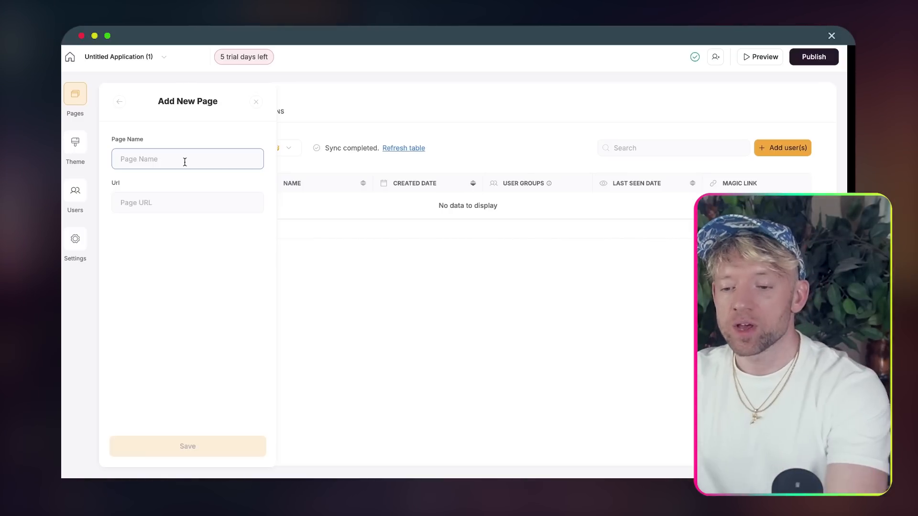
# - Name the new page 'Body Fat 🔥' with a fire emoji and save it
pyautogui.write('Body Fa')
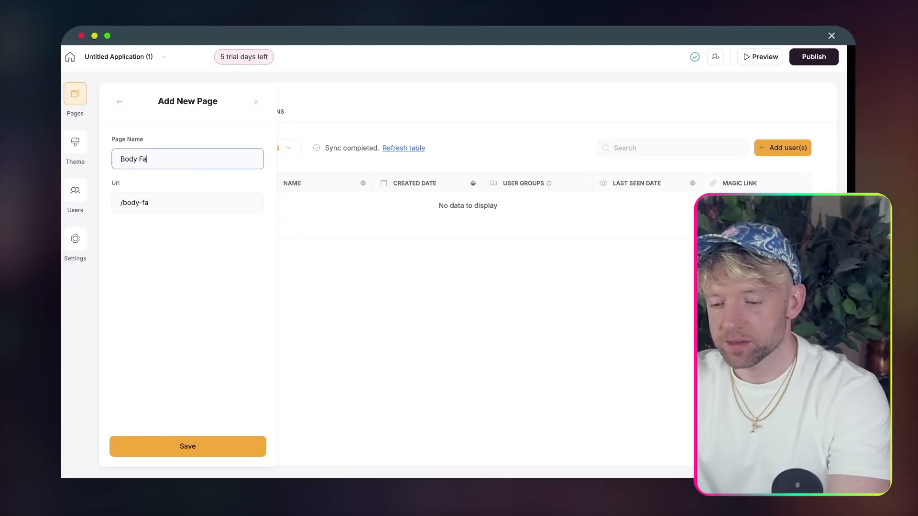
pyautogui.press('ctrl+super+space')
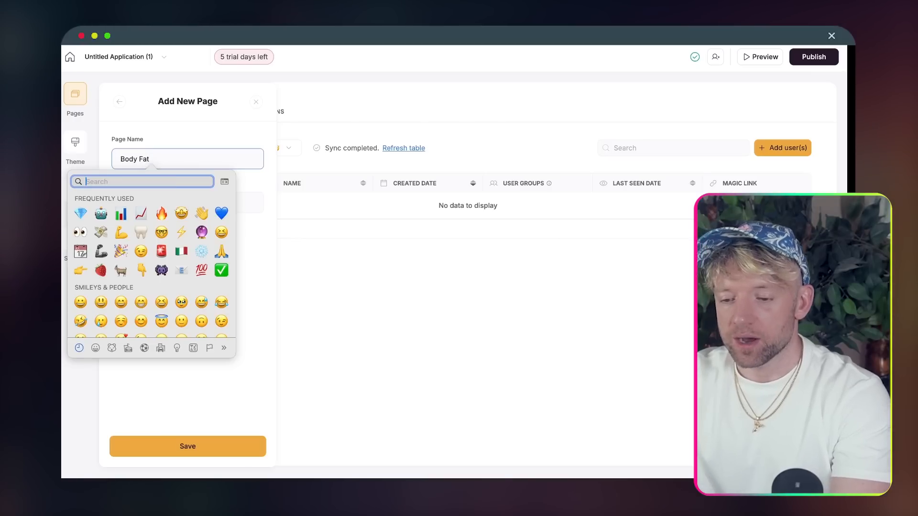
pyautogui.click(164, 218)
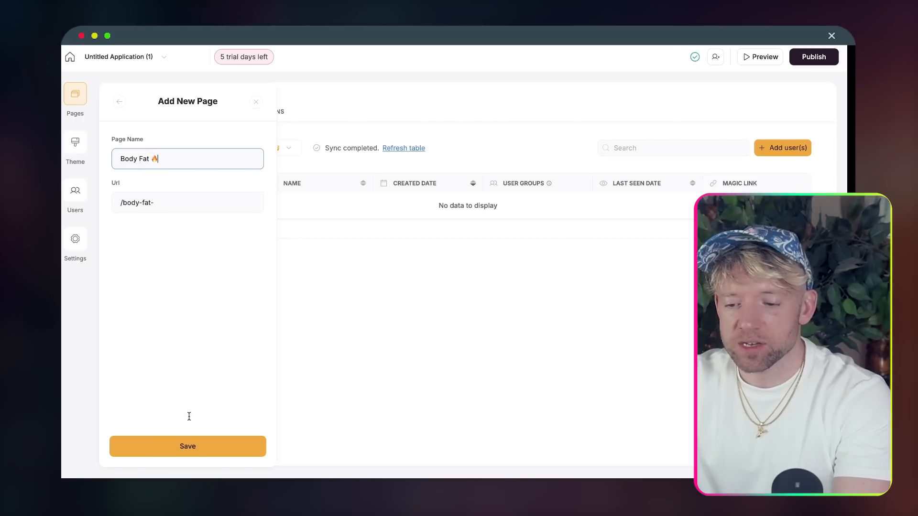
pyautogui.click(188, 447)
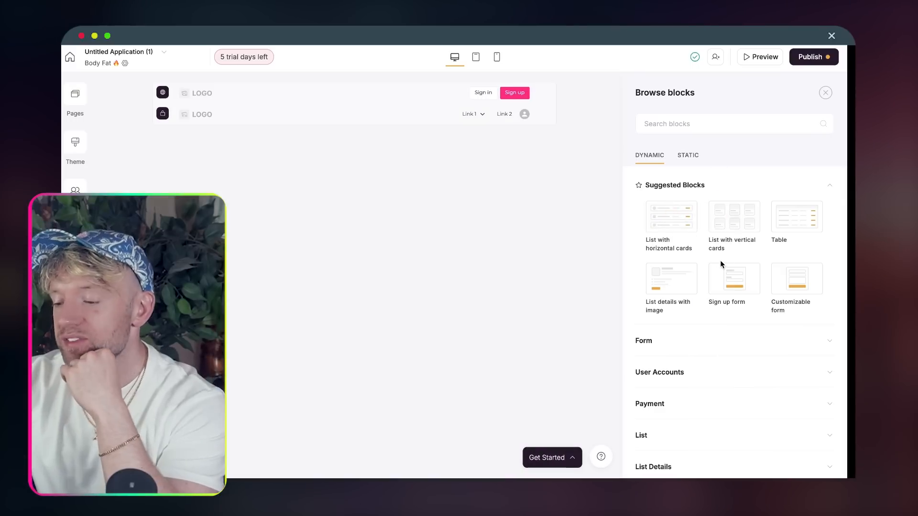
# - Switch the block library to static blocks and browse the Hero group
pyautogui.click(752, 184)
pyautogui.scroll(-4, 707, 291)
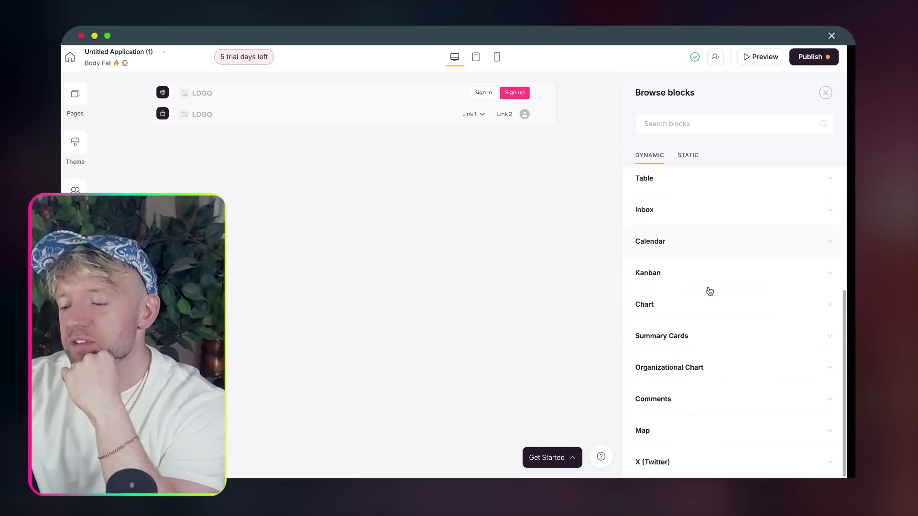
pyautogui.scroll(1, 710, 291)
pyautogui.scroll(3, 709, 291)
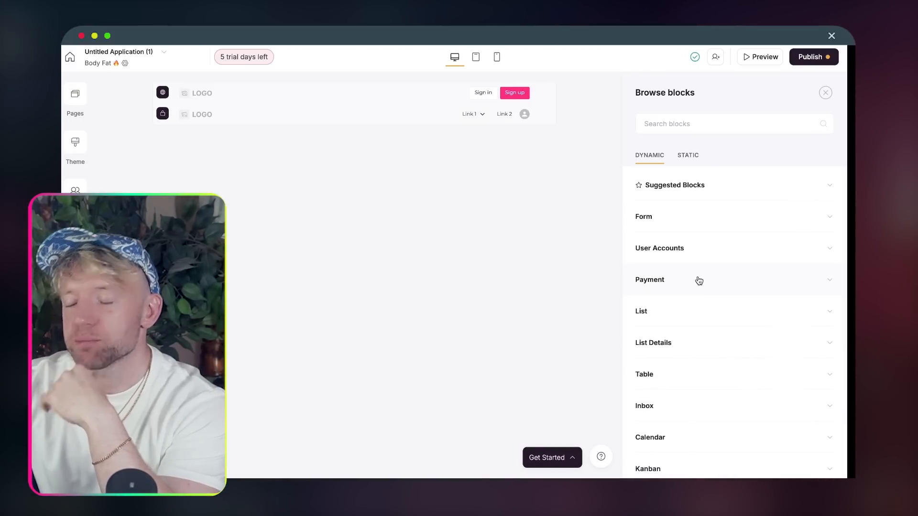
pyautogui.scroll(-4, 691, 330)
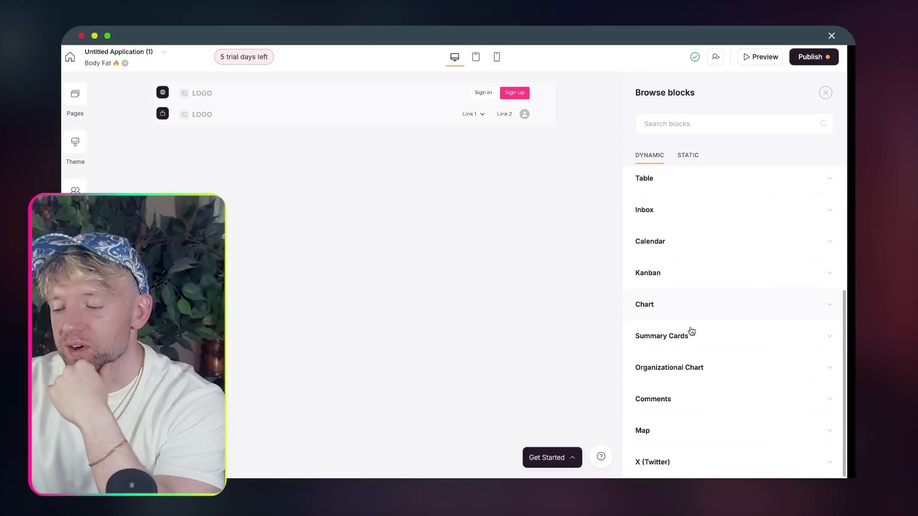
pyautogui.scroll(4, 691, 331)
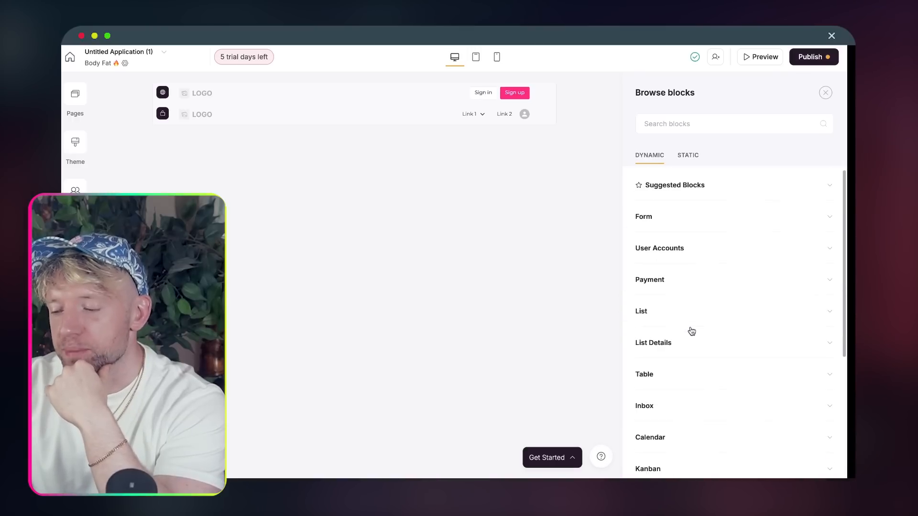
pyautogui.click(686, 156)
pyautogui.click(673, 220)
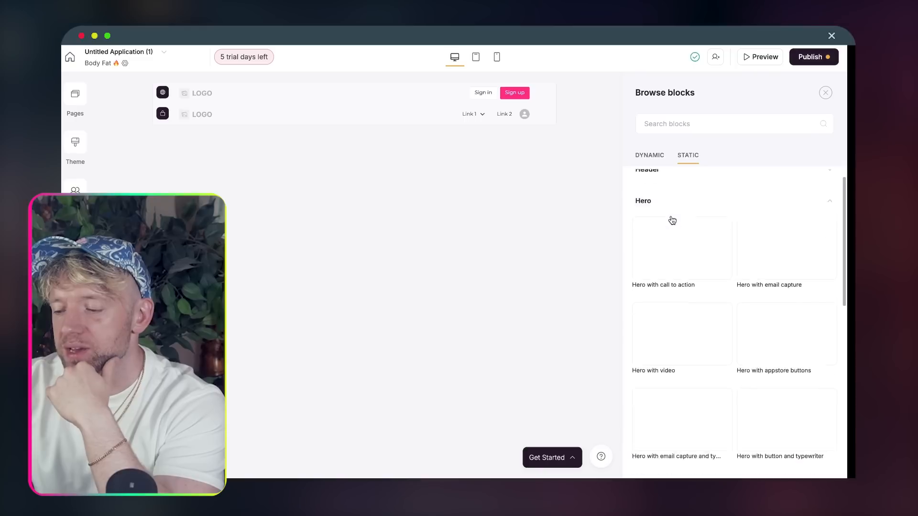
pyautogui.moveTo(671, 233)
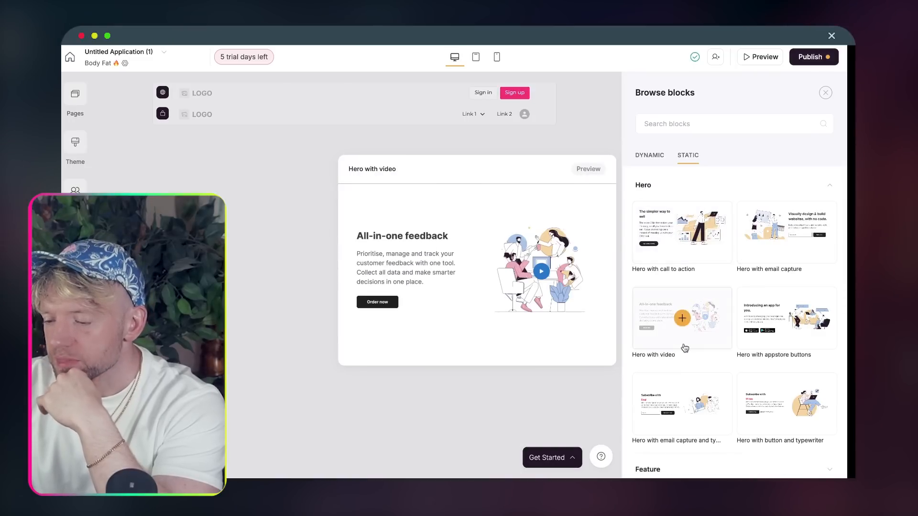
pyautogui.moveTo(685, 337)
pyautogui.scroll(-2, 685, 337)
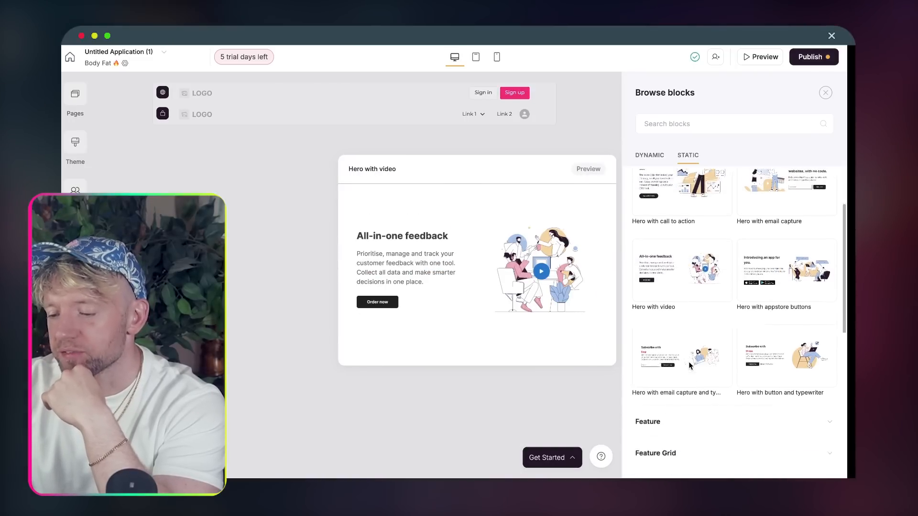
pyautogui.moveTo(770, 256)
pyautogui.moveTo(681, 253)
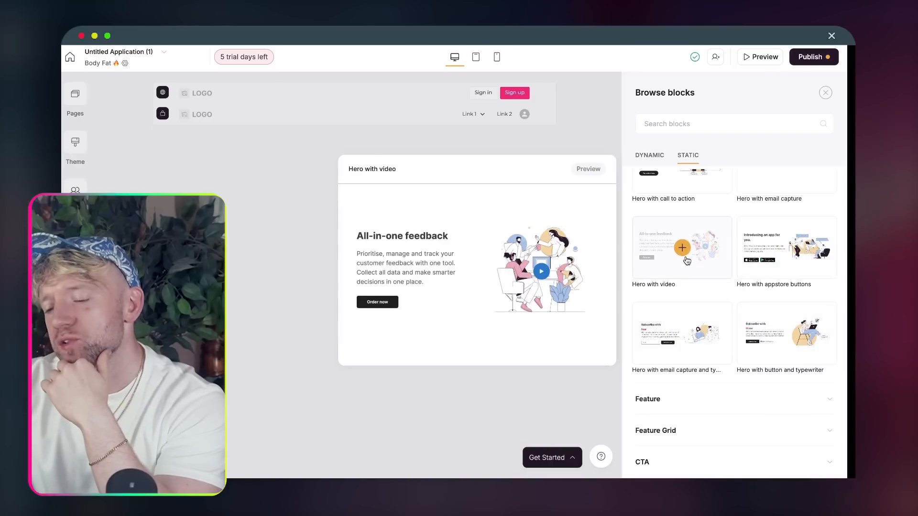
pyautogui.scroll(-2, 679, 287)
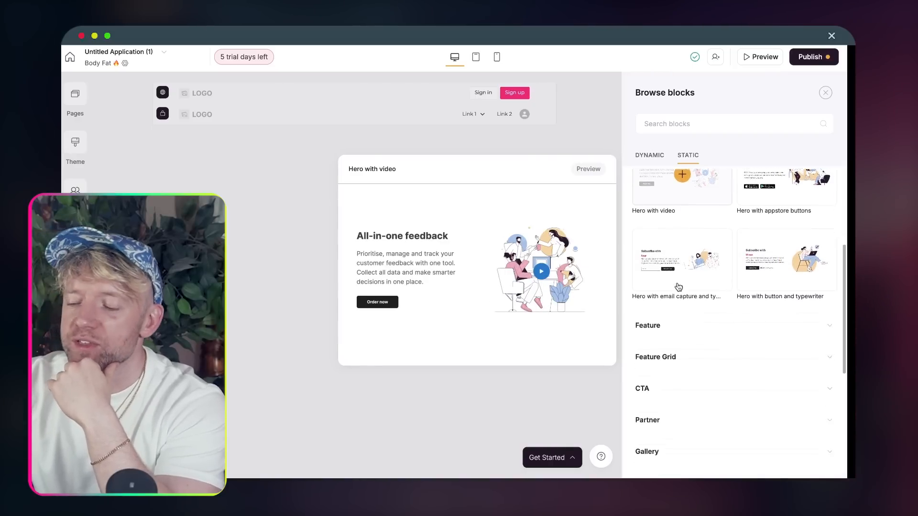
# - Expand the Feature group and add the 'Feature with vertical tabs' block
pyautogui.click(675, 297)
pyautogui.scroll(-2, 671, 303)
pyautogui.moveTo(676, 320)
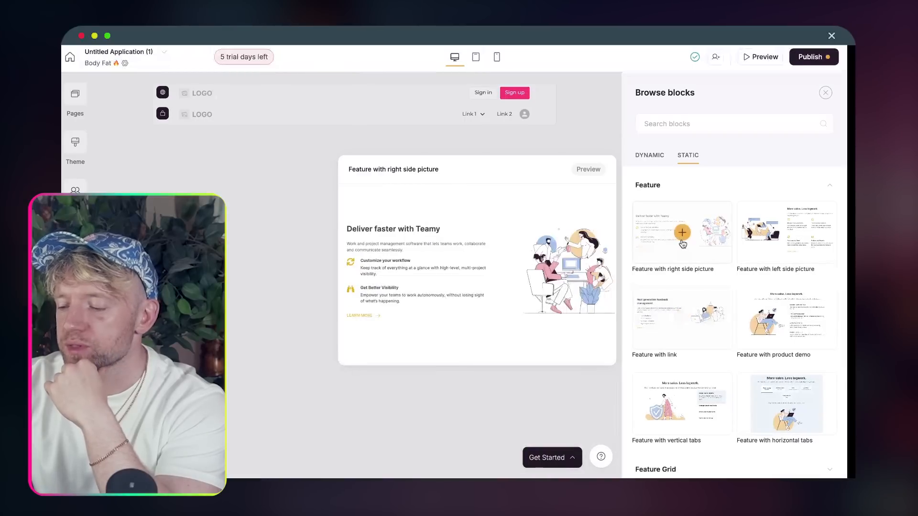
pyautogui.moveTo(775, 313)
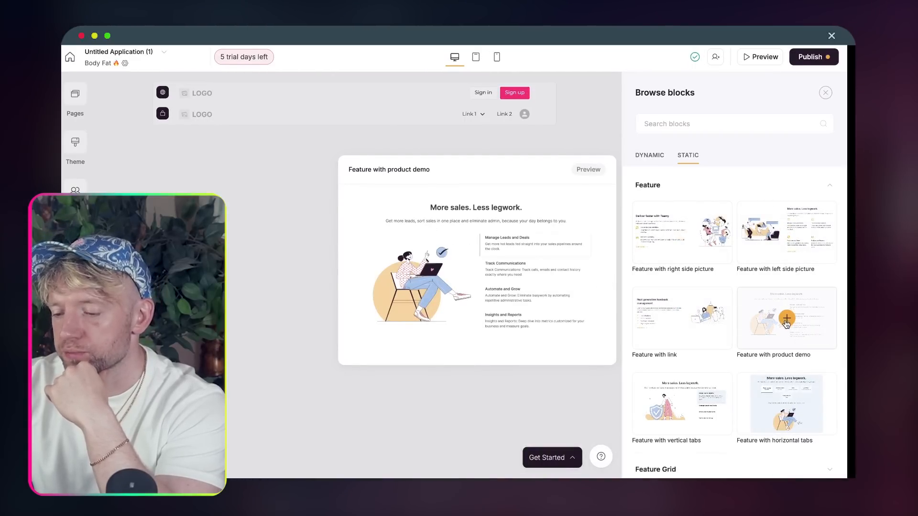
pyautogui.scroll(-2, 717, 364)
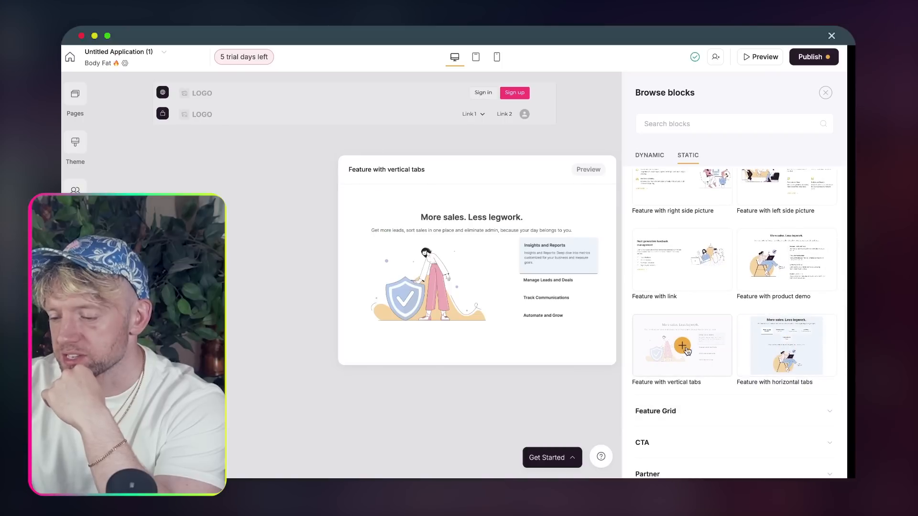
pyautogui.click(683, 346)
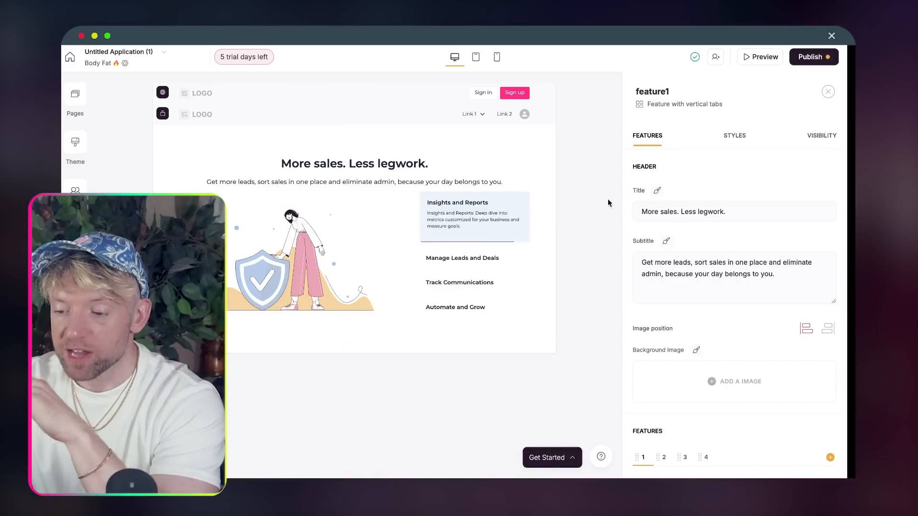
# - Change the block title to 'Track your bodyfat the smart way'
pyautogui.click(687, 218)
pyautogui.tripleClick(697, 213)
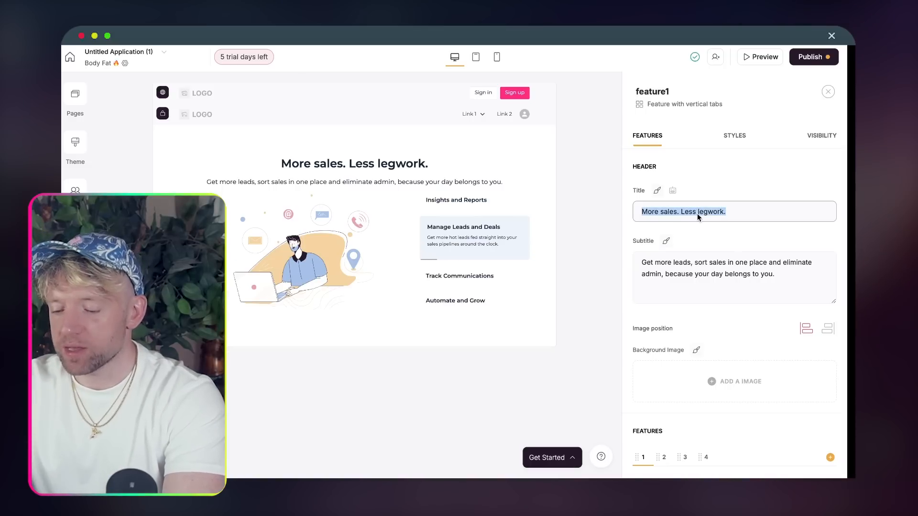
pyautogui.write('Your ai')
pyautogui.press('super+a')
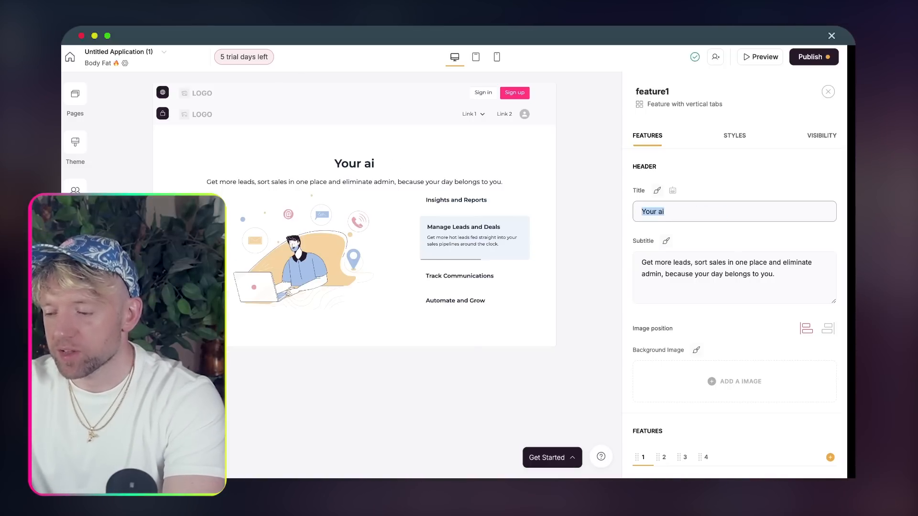
pyautogui.write('Ca')
pyautogui.press('BackSpace')
pyautogui.press('BackSpace')
pyautogui.write('Tra')
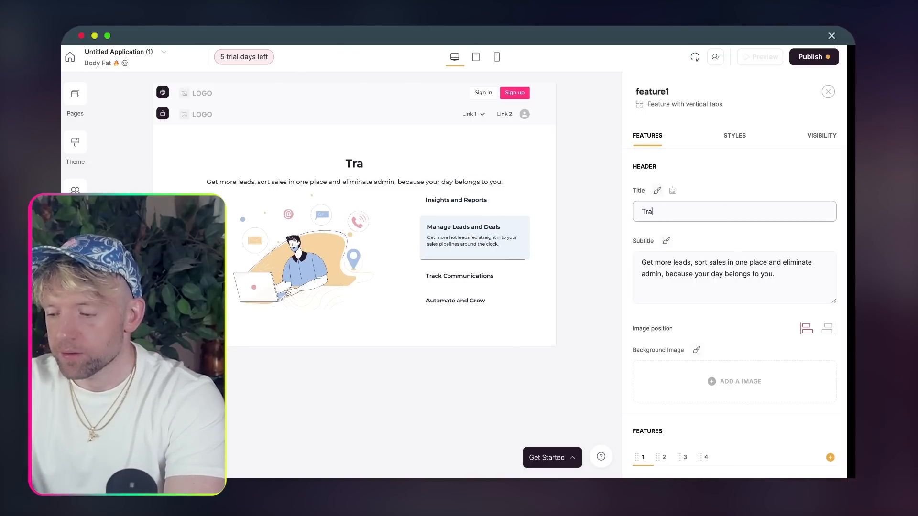
pyautogui.write('ck your bodyfat the smart way')
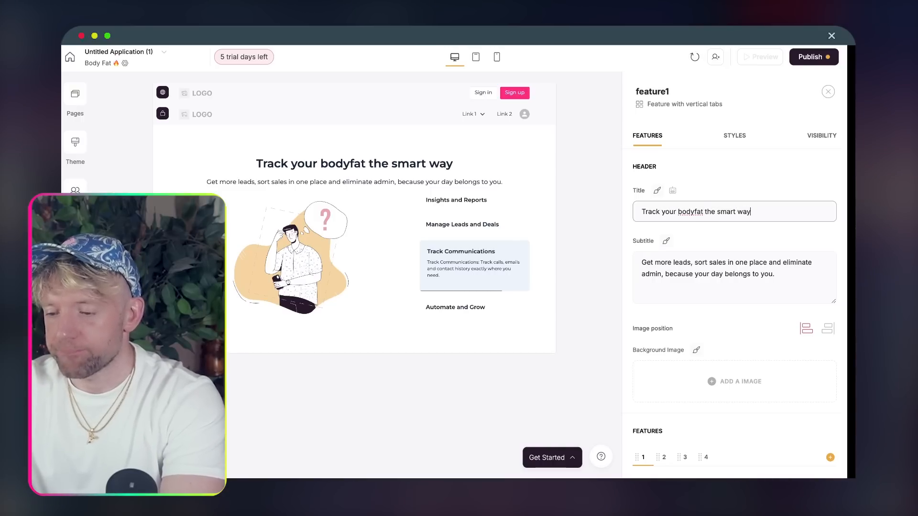
# - Set the subtitle to 'Upload your photos and get real-time analysis', fixing the typo
pyautogui.click(805, 271)
pyautogui.tripleClick(725, 267)
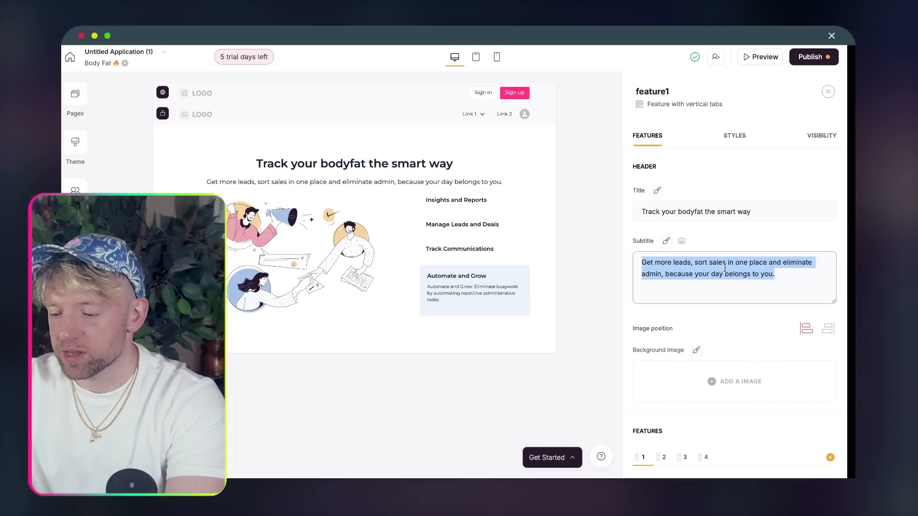
pyautogui.write('Upload your pjh')
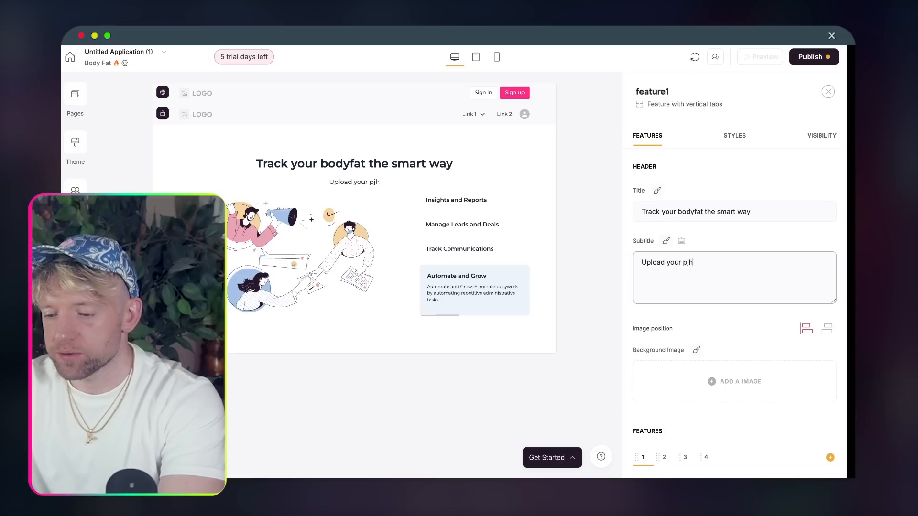
pyautogui.write('othoto')
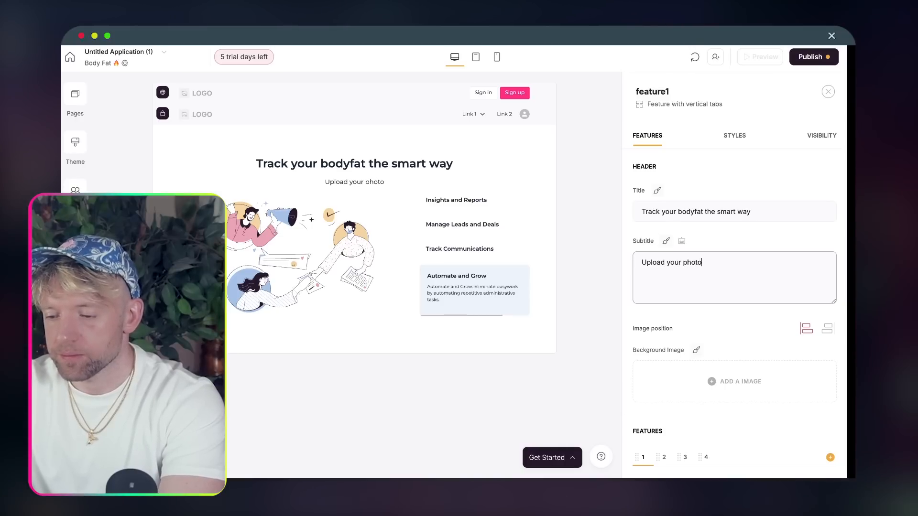
pyautogui.write('s and ge')
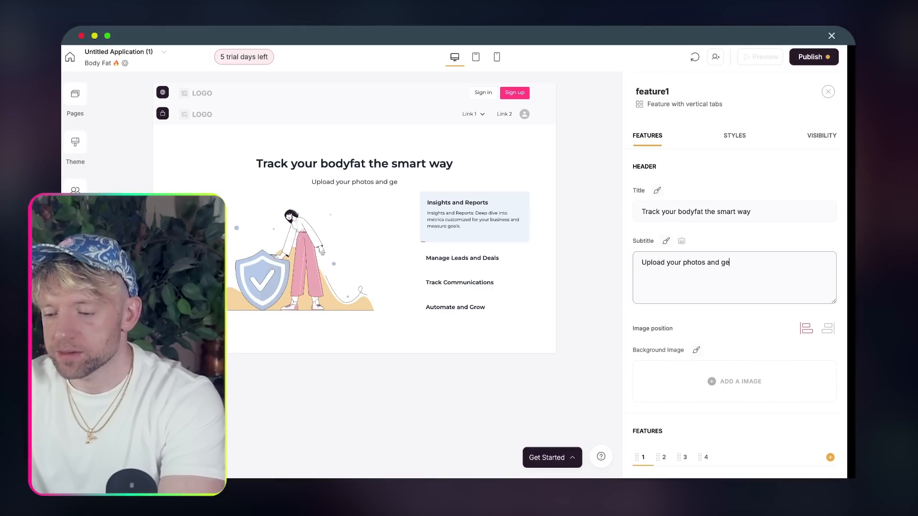
pyautogui.write('t real-time analysus')
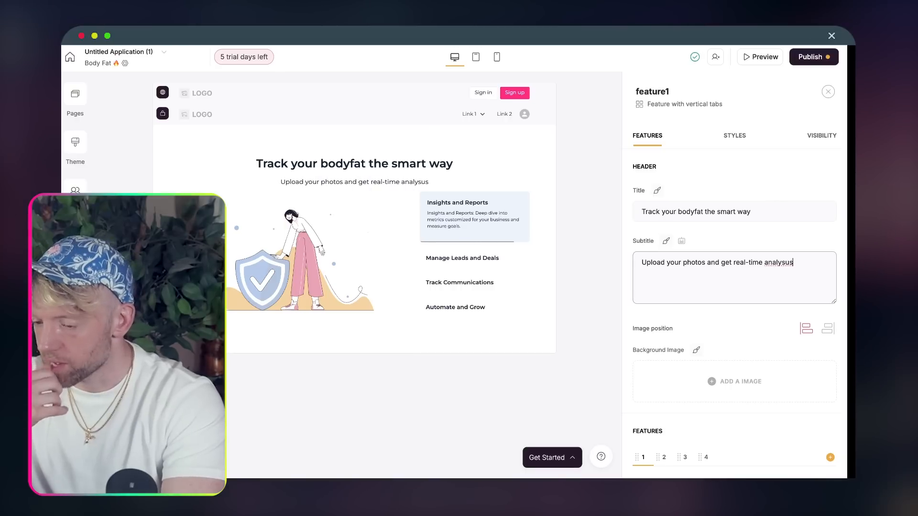
pyautogui.press('BackSpace')
pyautogui.press('BackSpace')
pyautogui.write('is')
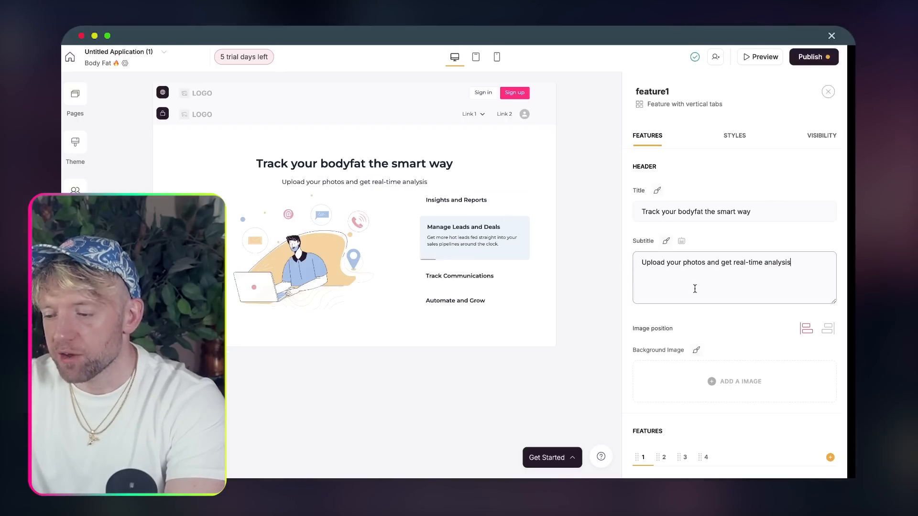
pyautogui.scroll(-6, 695, 288)
pyautogui.scroll(-1, 721, 259)
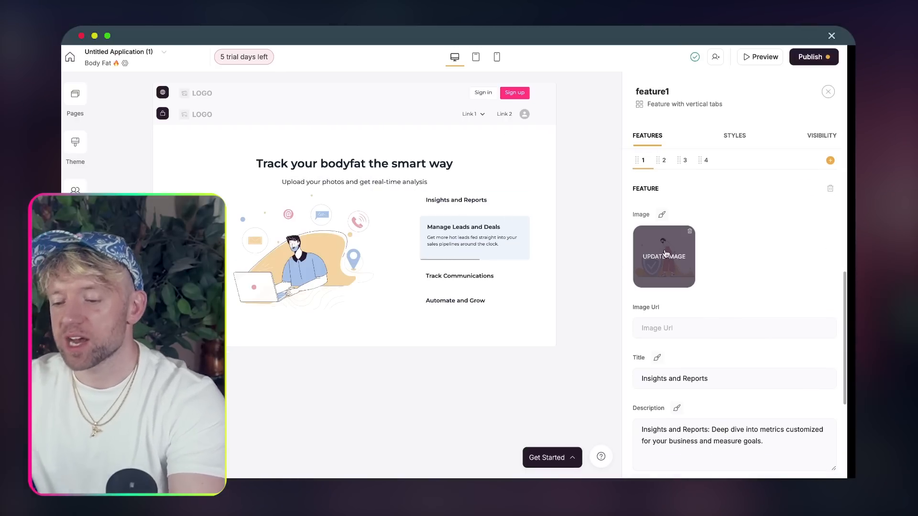
pyautogui.scroll(-3, 682, 246)
pyautogui.scroll(-1, 714, 373)
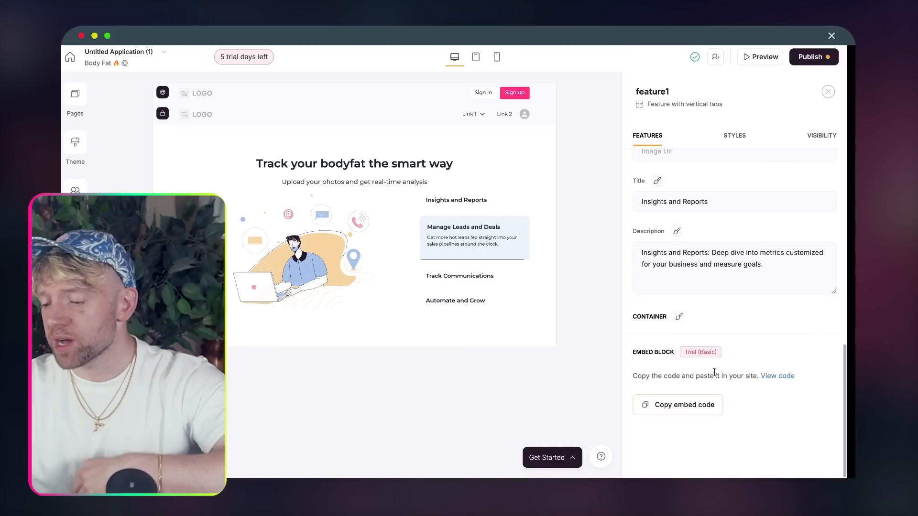
pyautogui.scroll(10, 714, 373)
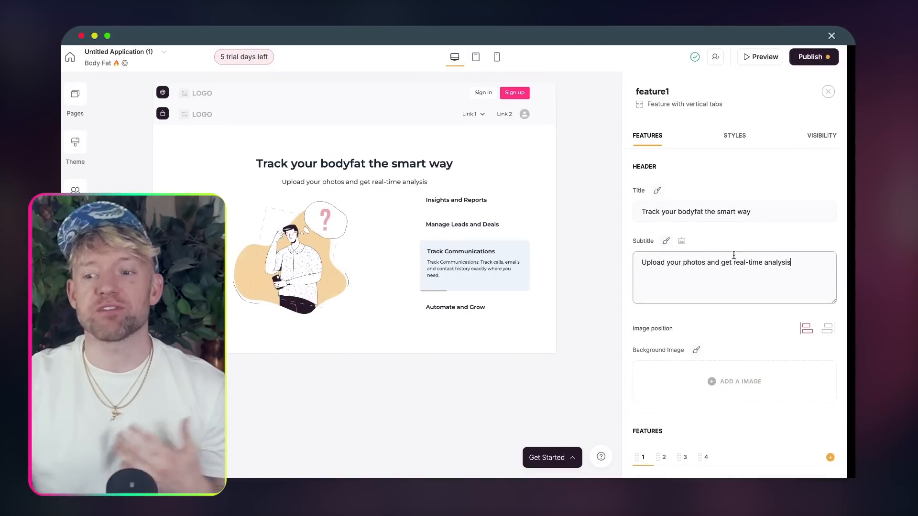
pyautogui.click(736, 137)
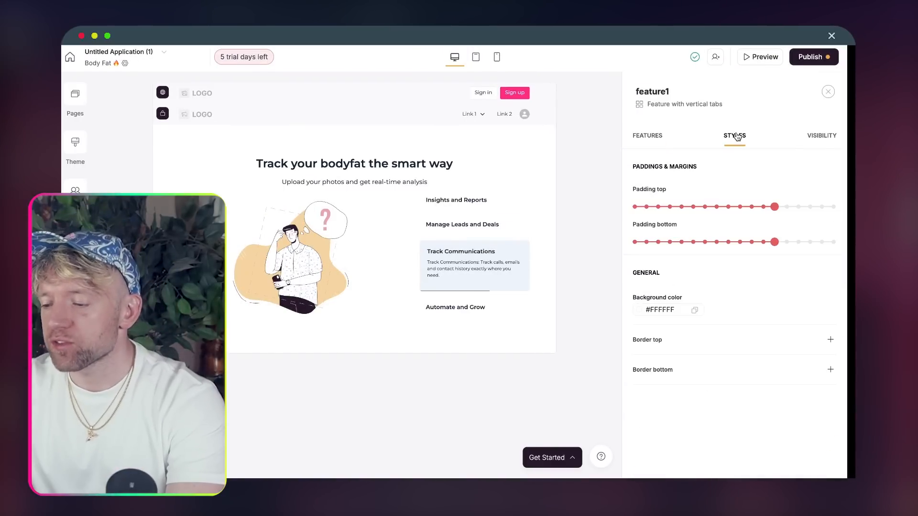
# - Set the block's top padding to XL and keep its visibility on All users
pyautogui.moveTo(720, 211); pyautogui.dragTo(761, 204)
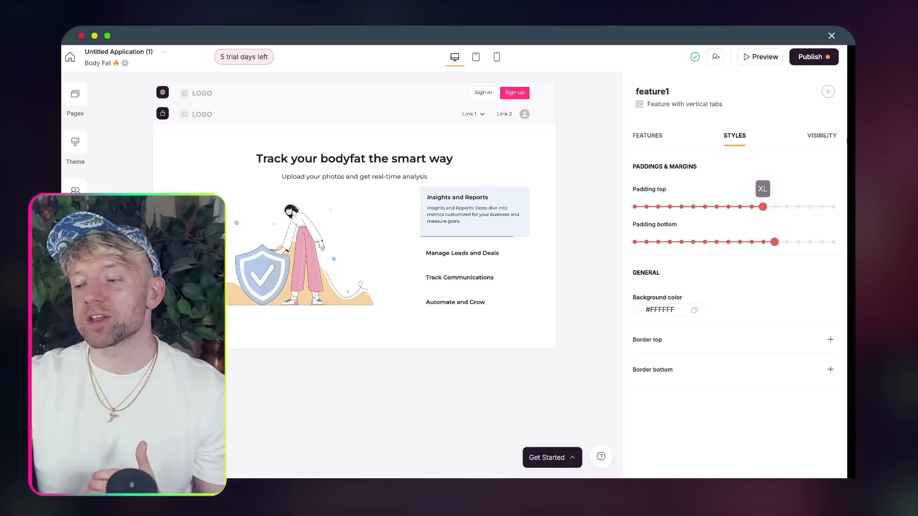
pyautogui.click(818, 142)
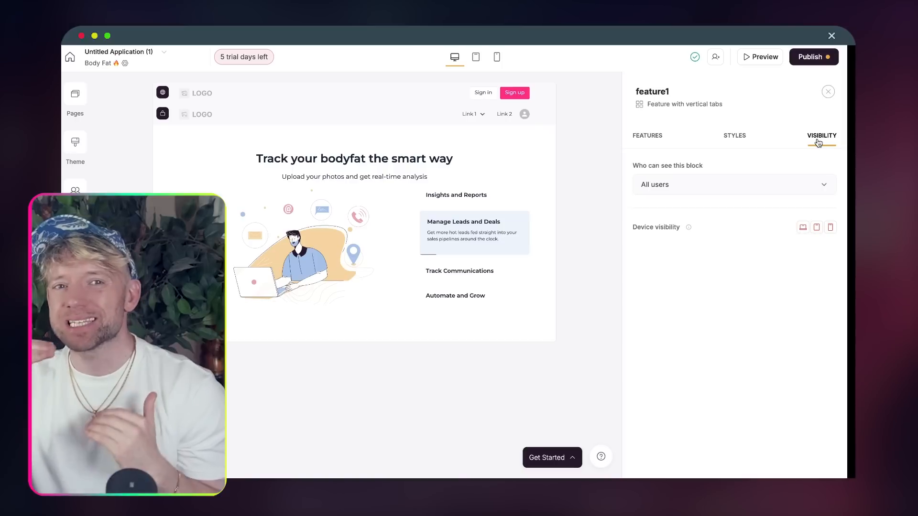
pyautogui.click(739, 190)
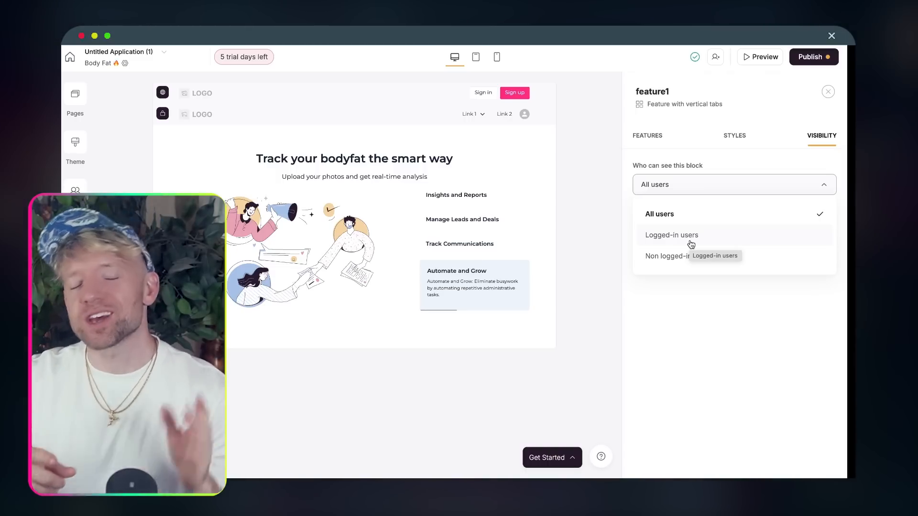
pyautogui.click(549, 232)
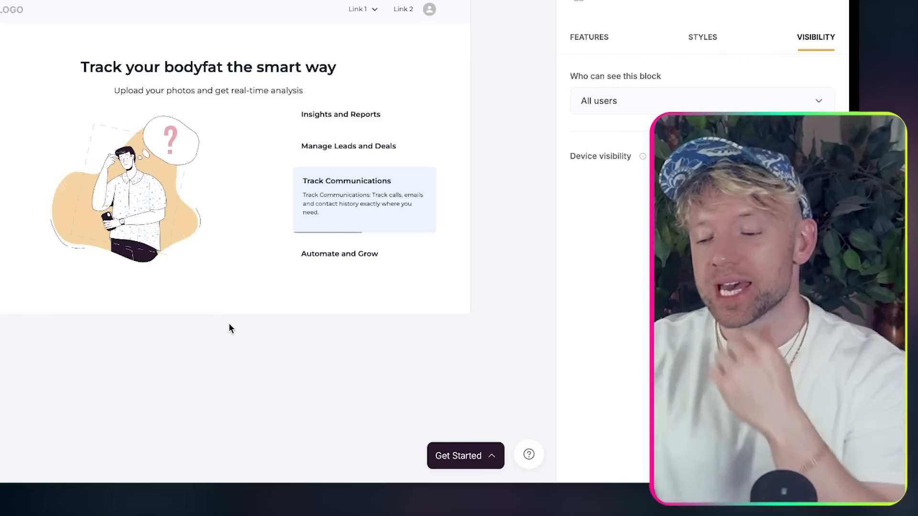
pyautogui.click(209, 315)
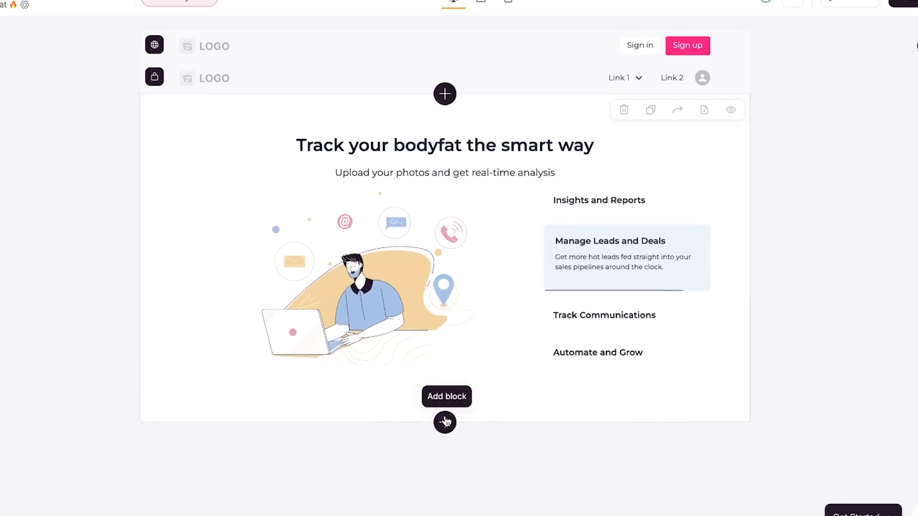
# - Search 'co' in the block library, add a Custom code block, and delete its placeholder code
pyautogui.click(445, 423)
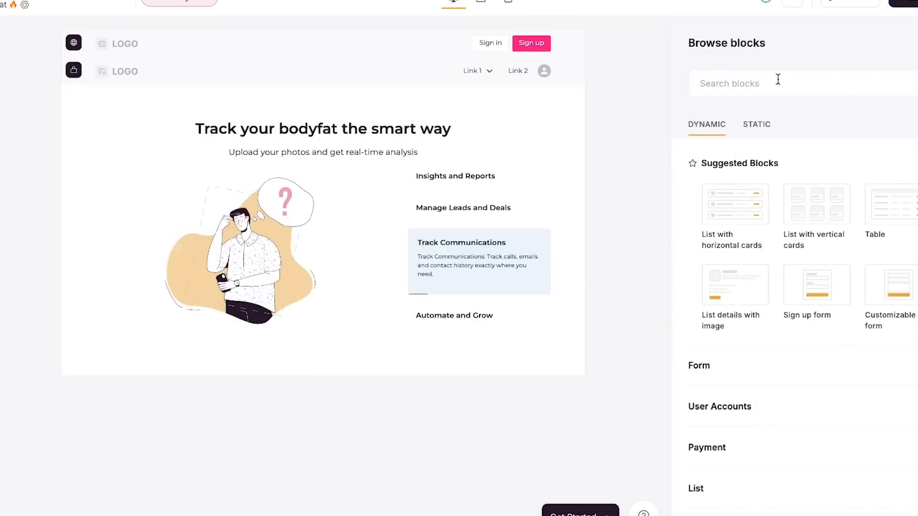
pyautogui.click(776, 79)
pyautogui.write('co')
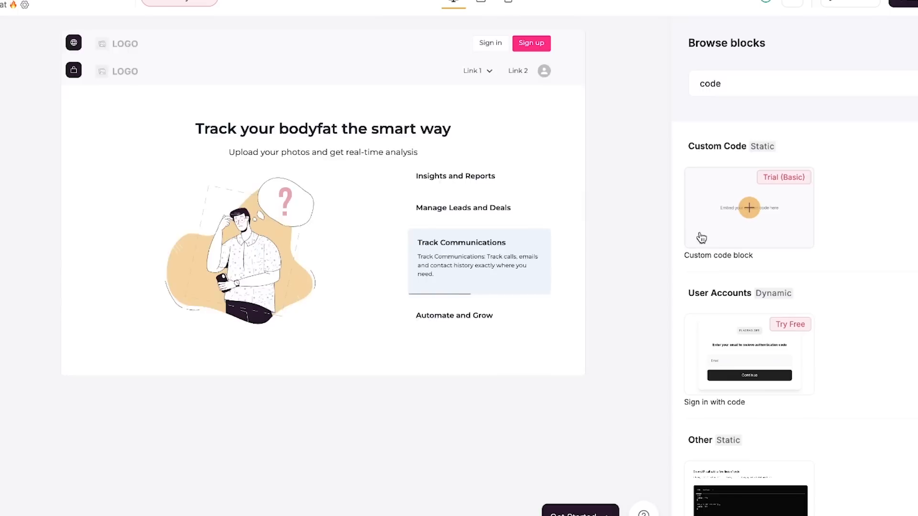
pyautogui.moveTo(767, 230)
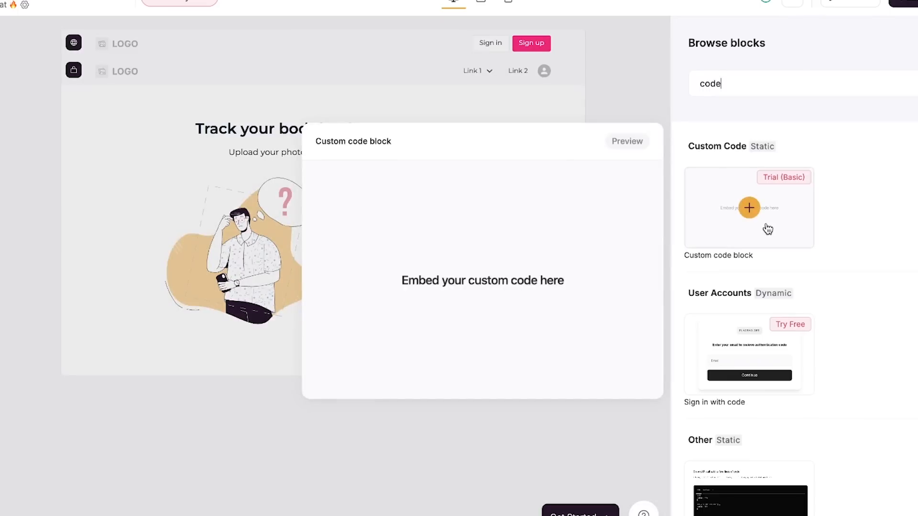
pyautogui.click(750, 209)
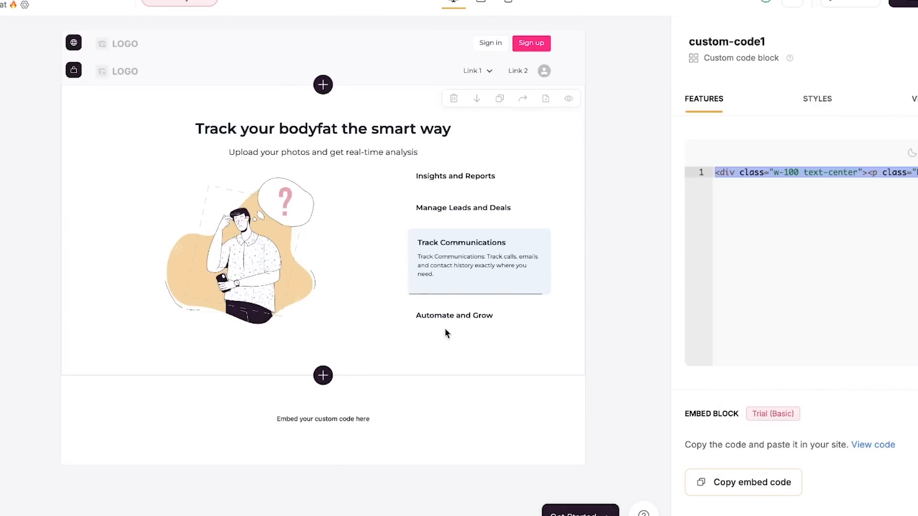
pyautogui.hotkey('ctrl', 'a')
pyautogui.press('BackSpace')
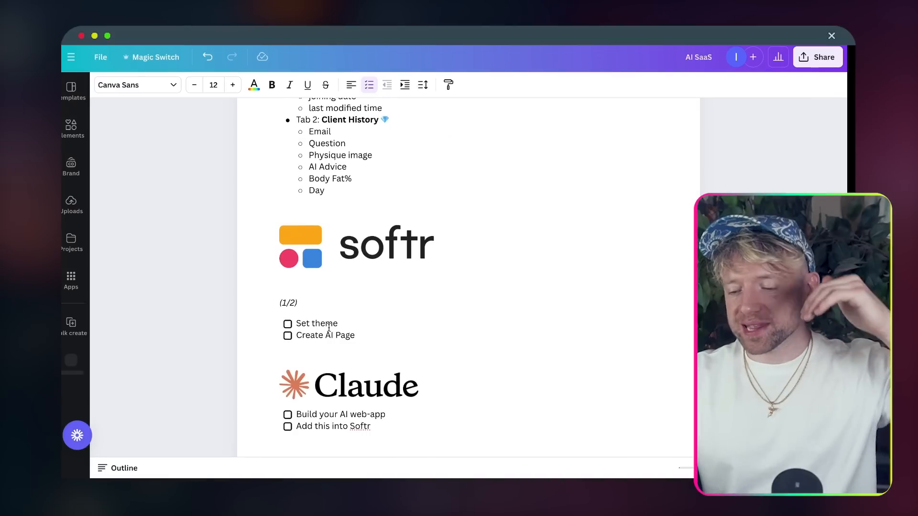
# - Check the 'Set theme' and 'Create AI Page' boxes, then scroll through the checklist
pyautogui.click(287, 323)
pyautogui.click(287, 335)
pyautogui.scroll(-5, 333, 342)
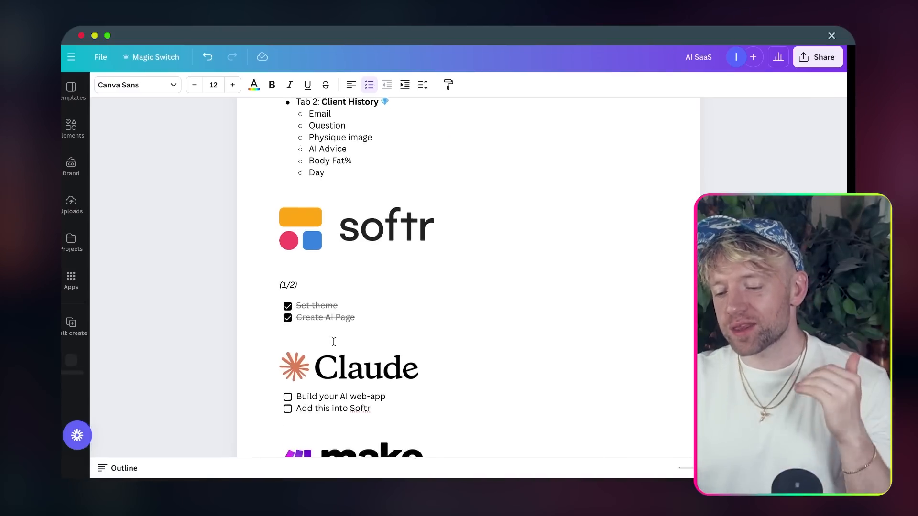
pyautogui.scroll(-5, 334, 341)
pyautogui.scroll(4, 334, 341)
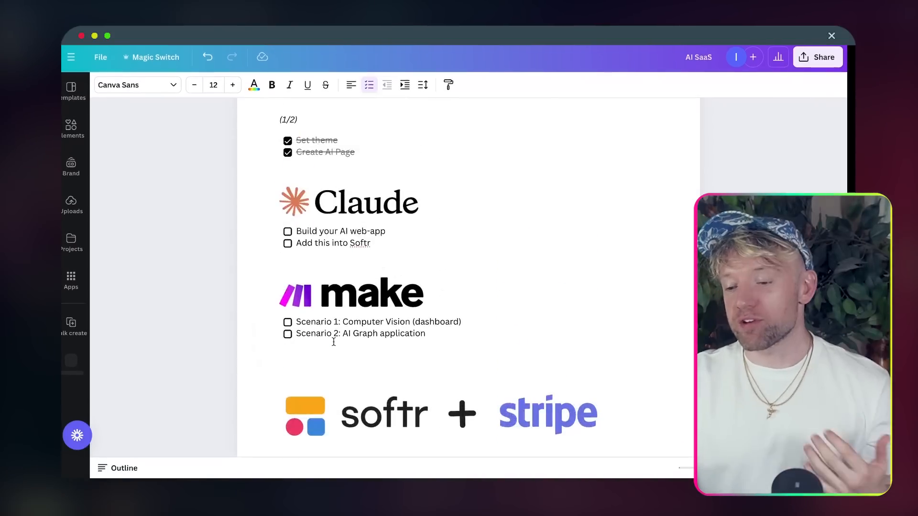
pyautogui.scroll(1, 334, 341)
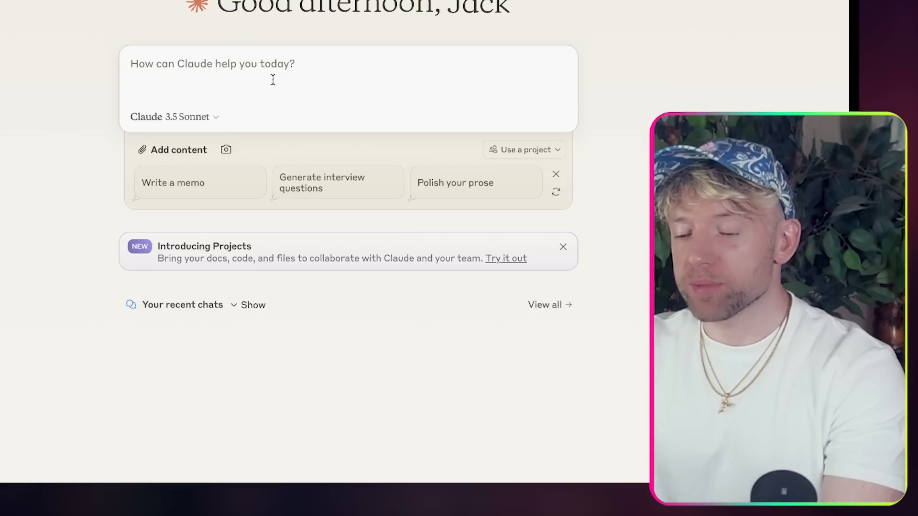
# - Type the Claude prompt 'hey, build me an app in html that does the following:' and start a '- ' bullet line
pyautogui.write('hey, bu')
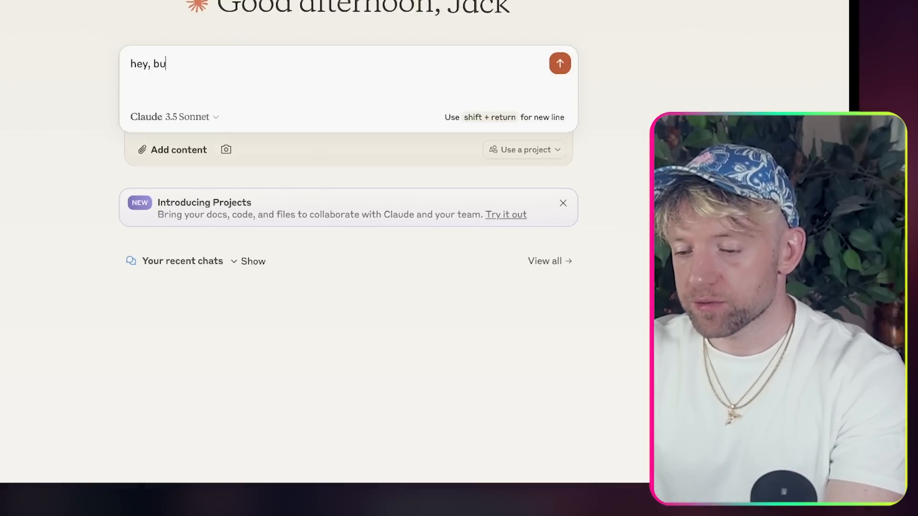
pyautogui.write('ild me an app inhtrt')
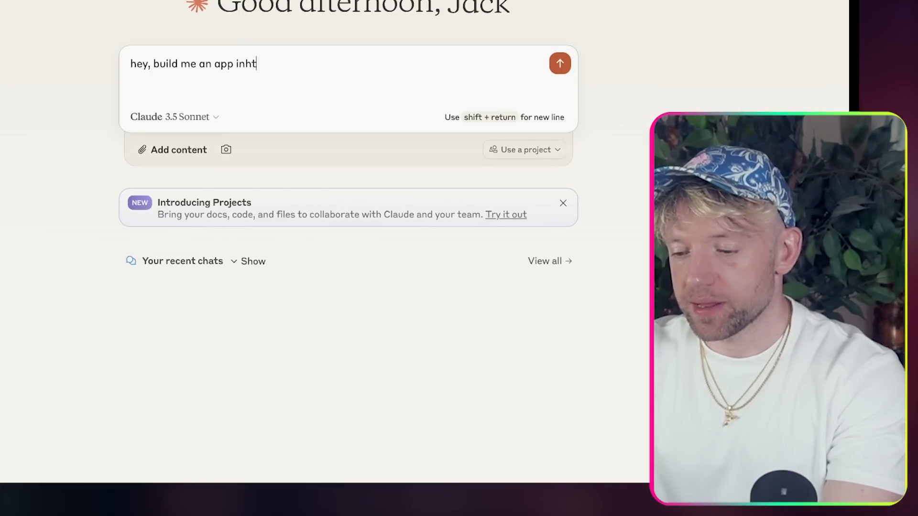
pyautogui.press('BackSpace')
pyautogui.press('BackSpace')
pyautogui.press('BackSpace')
pyautogui.press('BackSpace')
pyautogui.press('BackSpace')
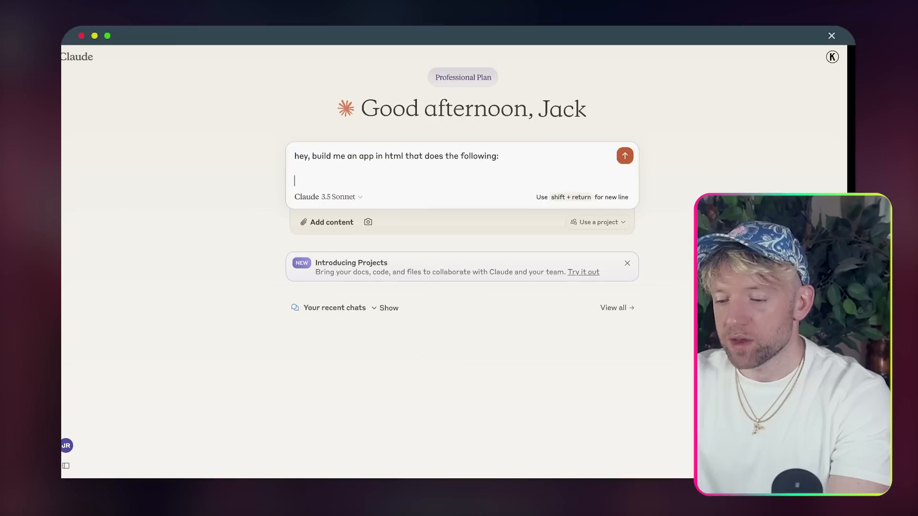
pyautogui.write('-')
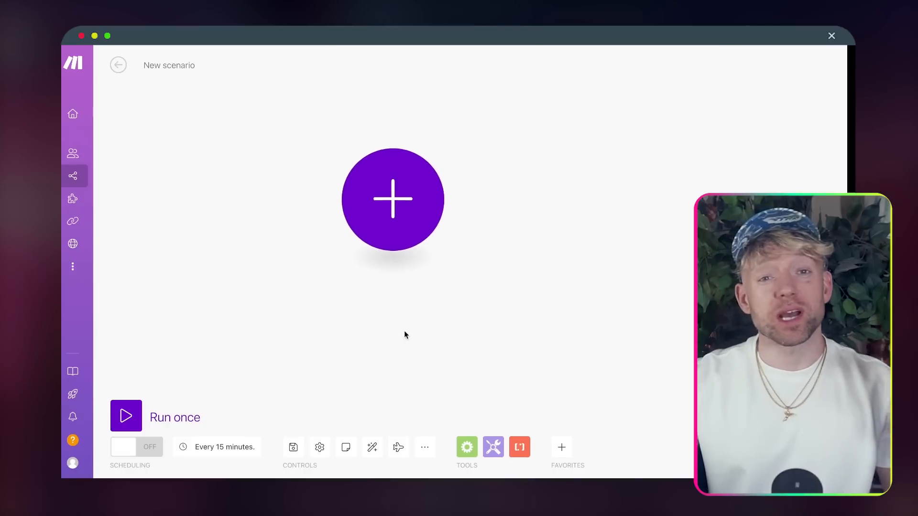
# - Import the 'Body Fat Percentage [Scenario 2]' blueprint JSON, then delete every module from the canvas
pyautogui.click(425, 448)
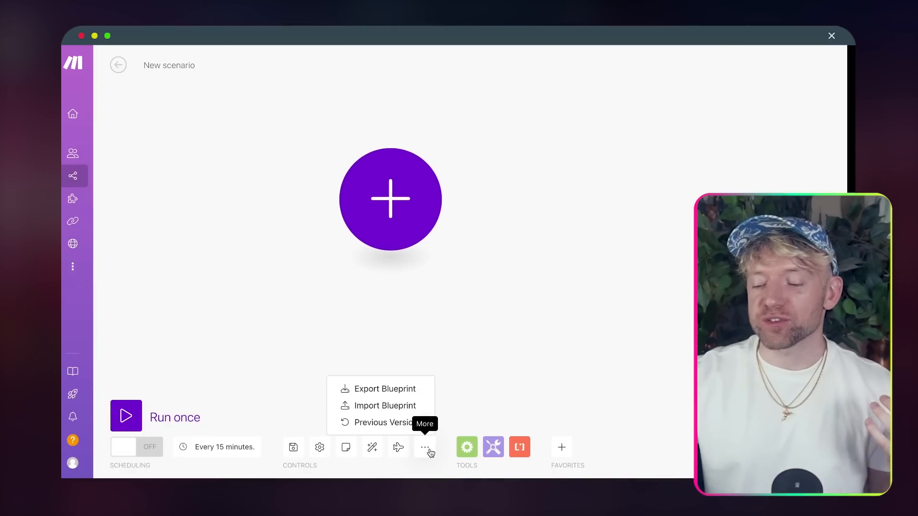
pyautogui.click(400, 407)
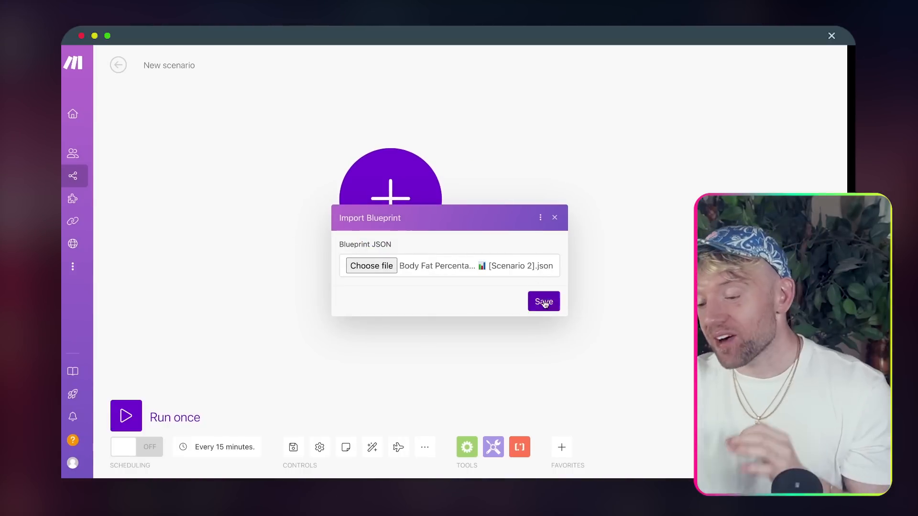
pyautogui.click(544, 302)
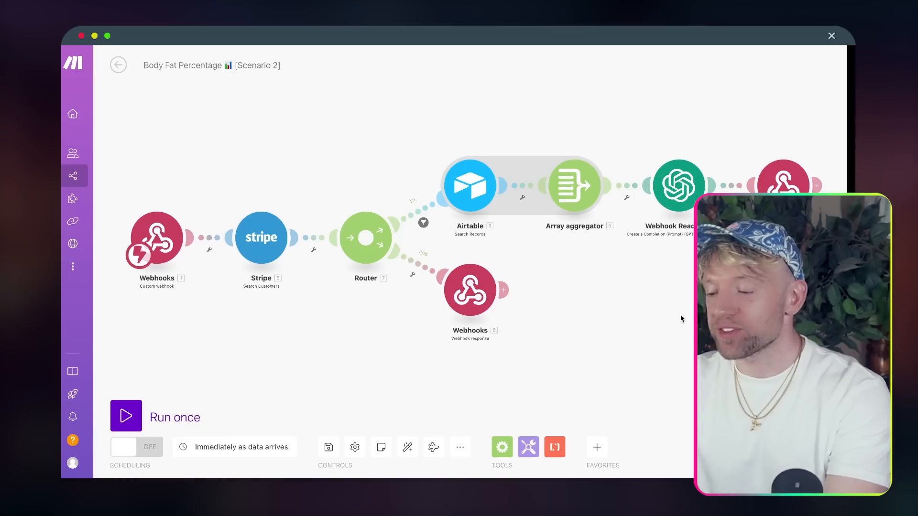
pyautogui.moveTo(788, 331); pyautogui.dragTo(126, 125)
pyautogui.press('Delete')
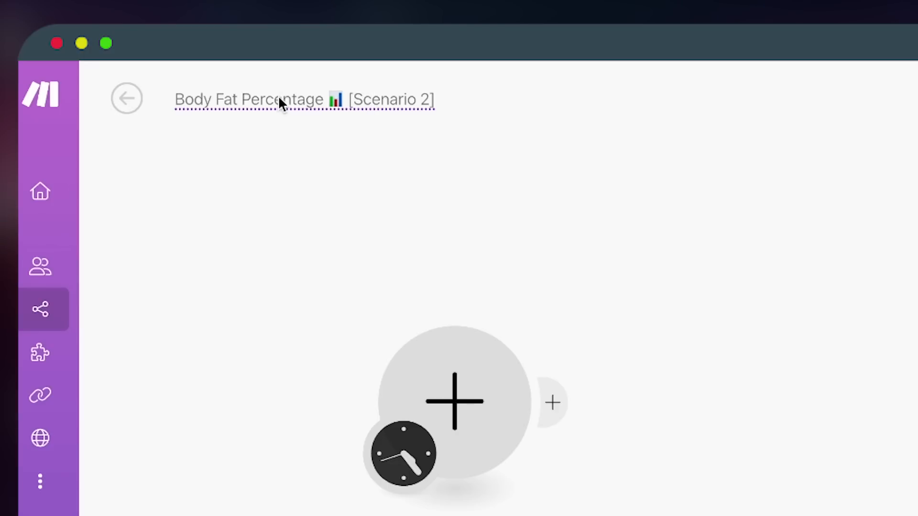
# - Change the title's chart emoji to 🔥 and '[Scenario 2]' to '[1/2]'
pyautogui.click(283, 100)
pyautogui.click(335, 99)
pyautogui.press('BackSpace')
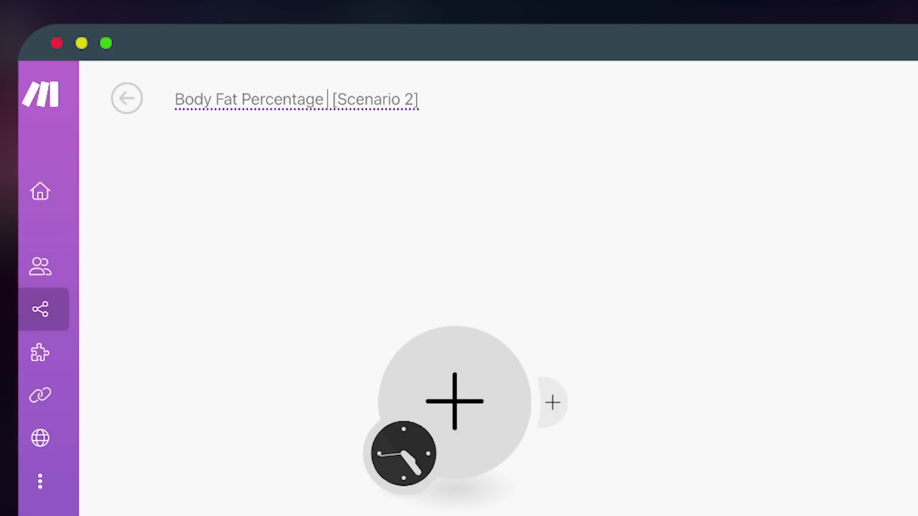
pyautogui.press('ctrl+super+space')
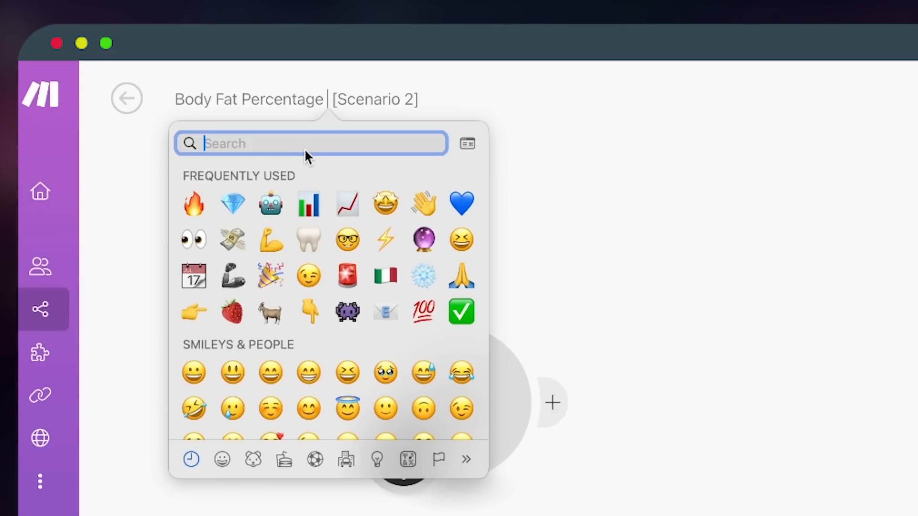
pyautogui.click(200, 208)
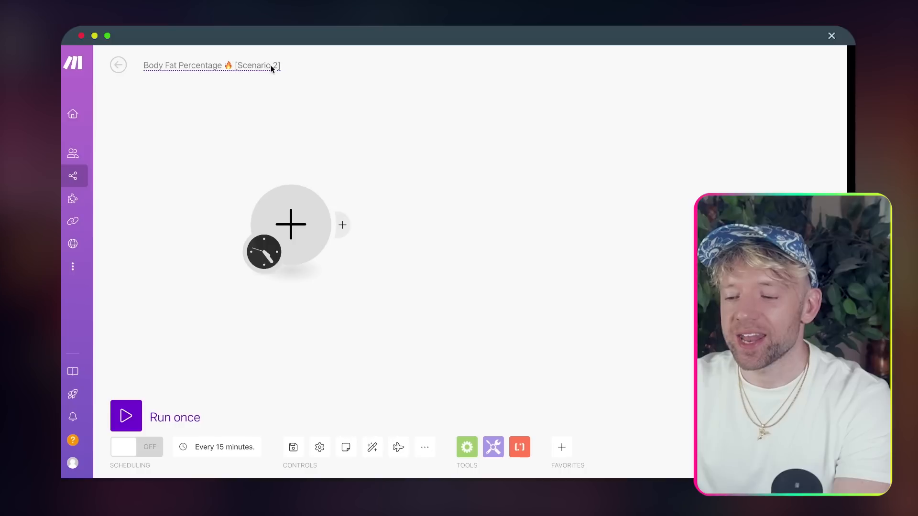
pyautogui.click(270, 65)
pyautogui.press('BackSpace')
pyautogui.press('BackSpace')
pyautogui.press('BackSpace')
pyautogui.press('BackSpace')
pyautogui.press('BackSpace')
pyautogui.press('BackSpace')
pyautogui.write('1/')
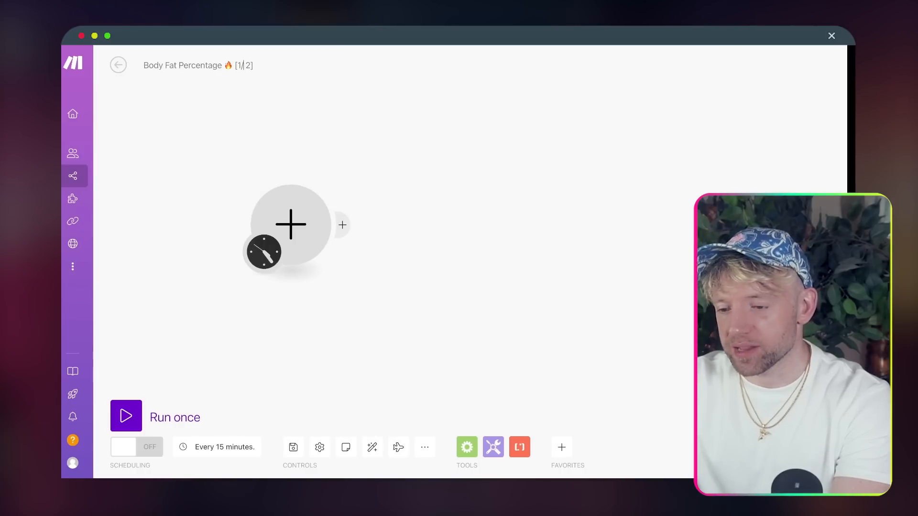
pyautogui.press('Right')
pyautogui.press('BackSpace')
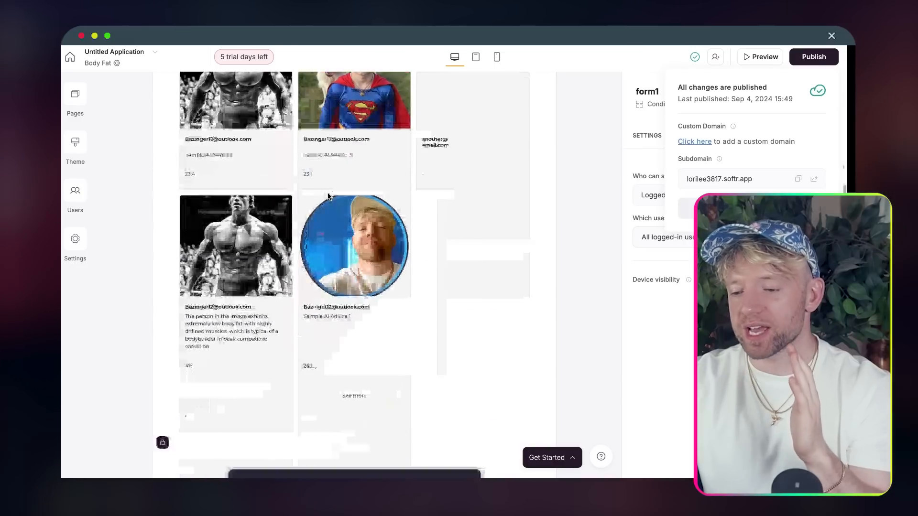
pyautogui.scroll(-6, 327, 196)
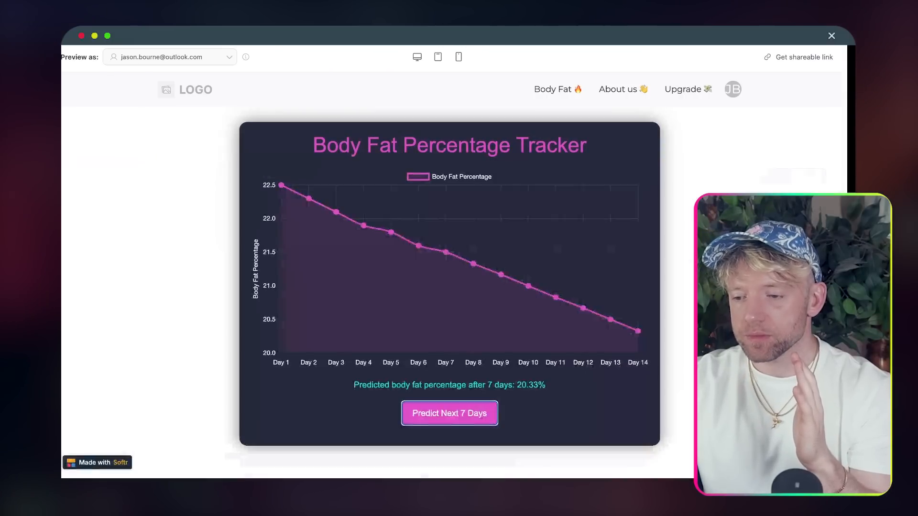
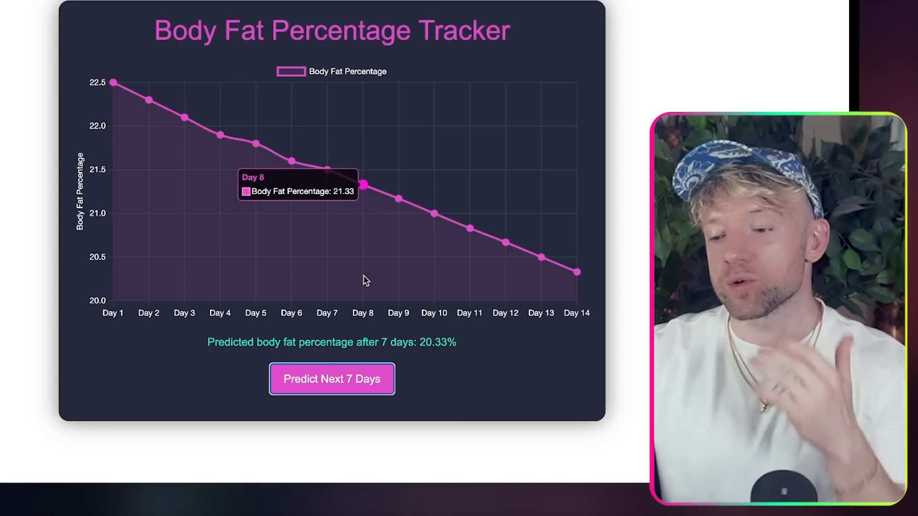
# - Scroll up the Body Fat Percentage Tracker chart preview before moving to Make
pyautogui.scroll(2, 364, 281)
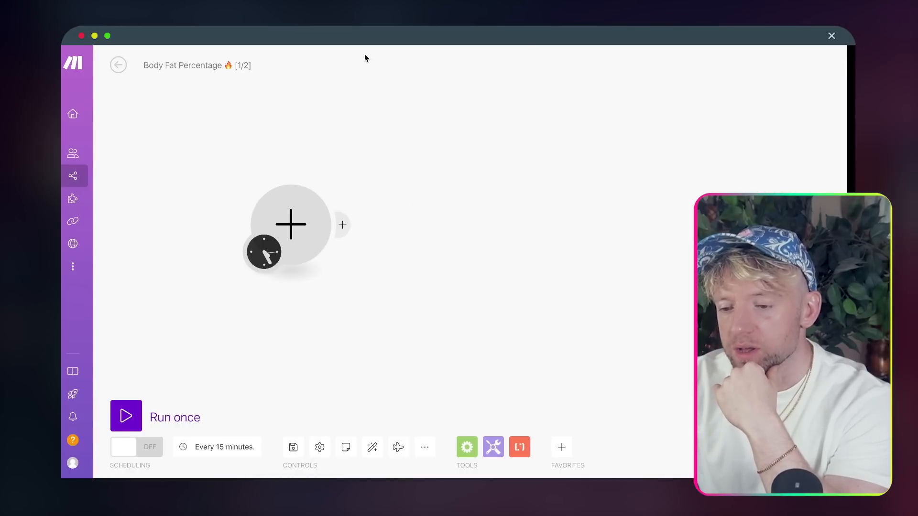
# - Make a Webhooks 'Custom webhook' trigger the scenario's first module
pyautogui.click(291, 225)
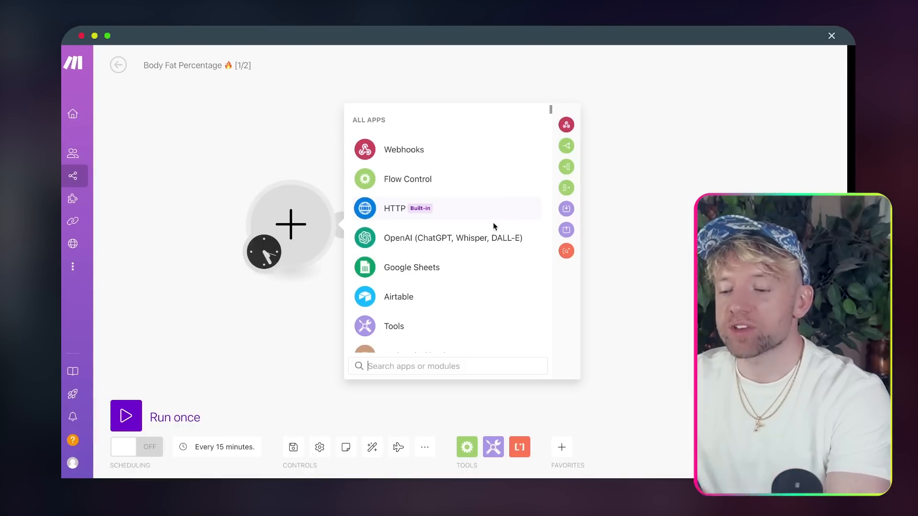
pyautogui.write('EU2')
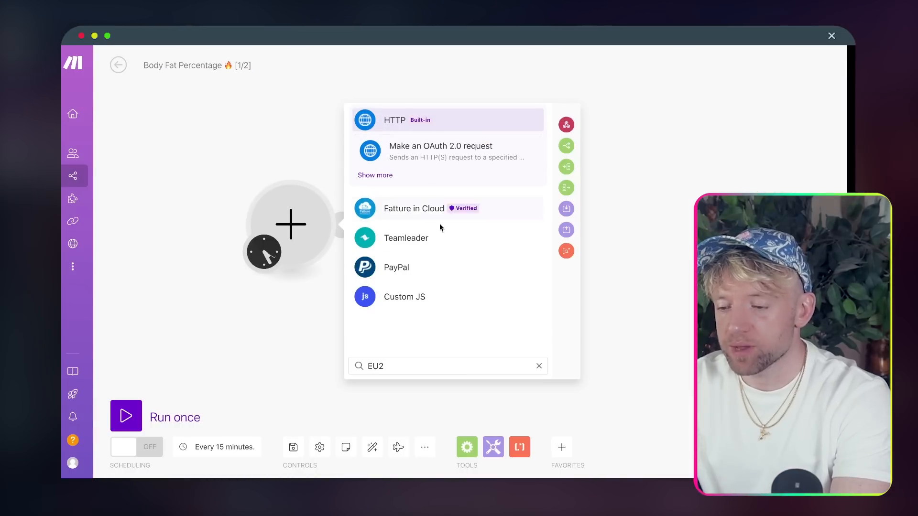
pyautogui.press('BackSpace')
pyautogui.press('BackSpace')
pyautogui.press('BackSpace')
pyautogui.write('WEBH')
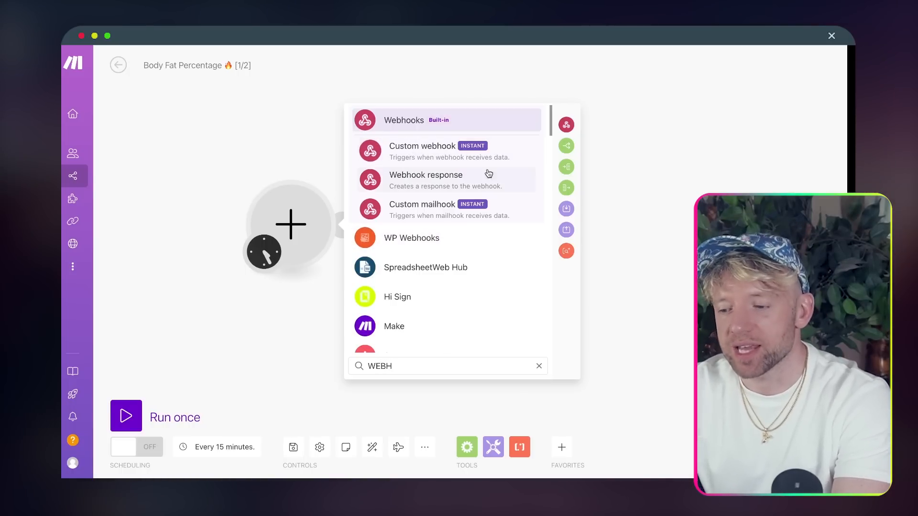
pyautogui.click(420, 161)
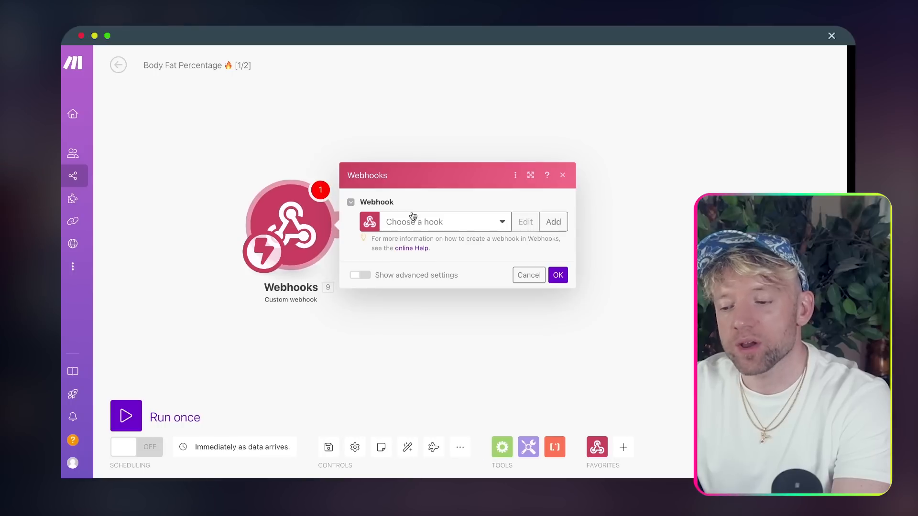
# - Create a webhook named 'BF 1/2 (BUILD TOGETHER)' with a 🔥 emoji, save it, and copy its address
pyautogui.click(553, 222)
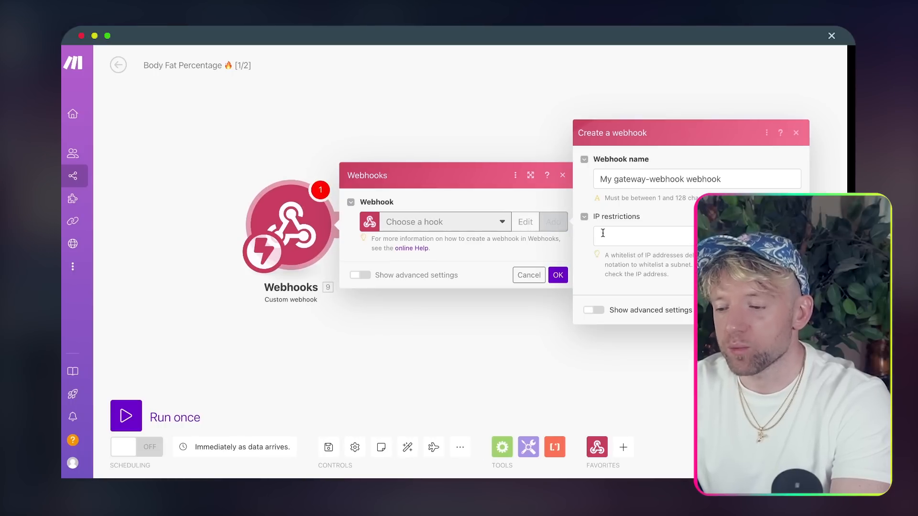
pyautogui.tripleClick(618, 184)
pyautogui.write('bg')
pyautogui.press('BackSpace')
pyautogui.press('BackSpace')
pyautogui.write('BF')
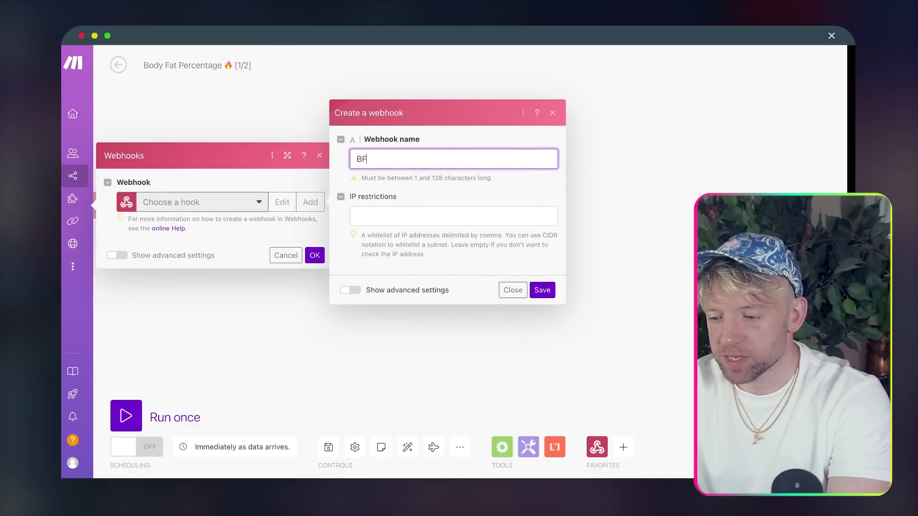
pyautogui.write(' 1/2')
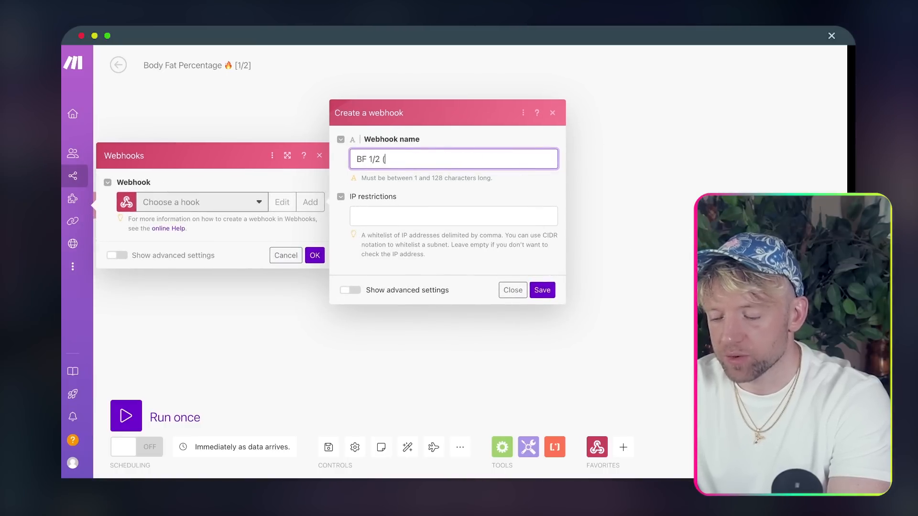
pyautogui.write(' (BUI')
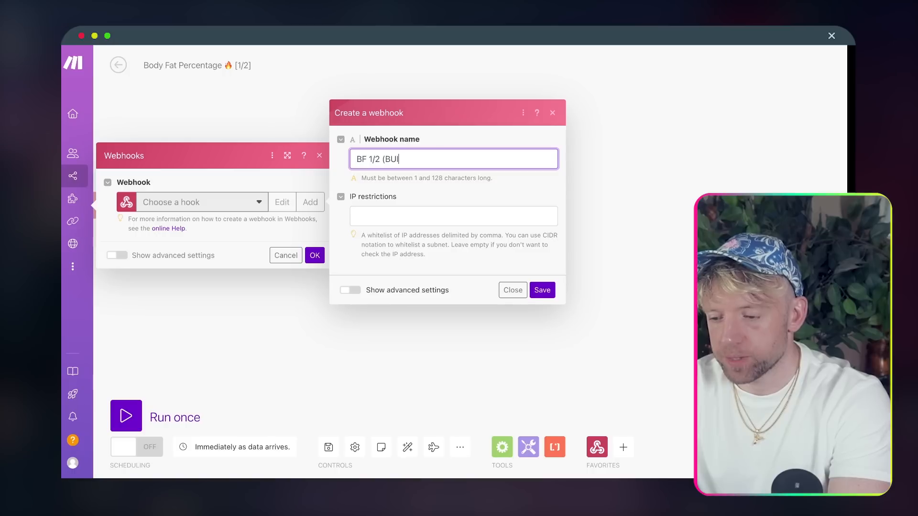
pyautogui.write('LD TOGETHER)')
pyautogui.press('ctrl+super+space')
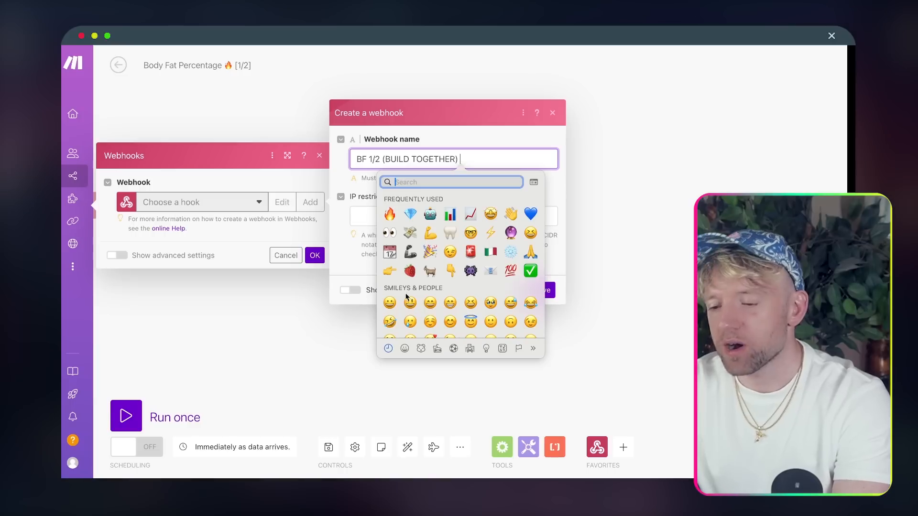
pyautogui.click(391, 220)
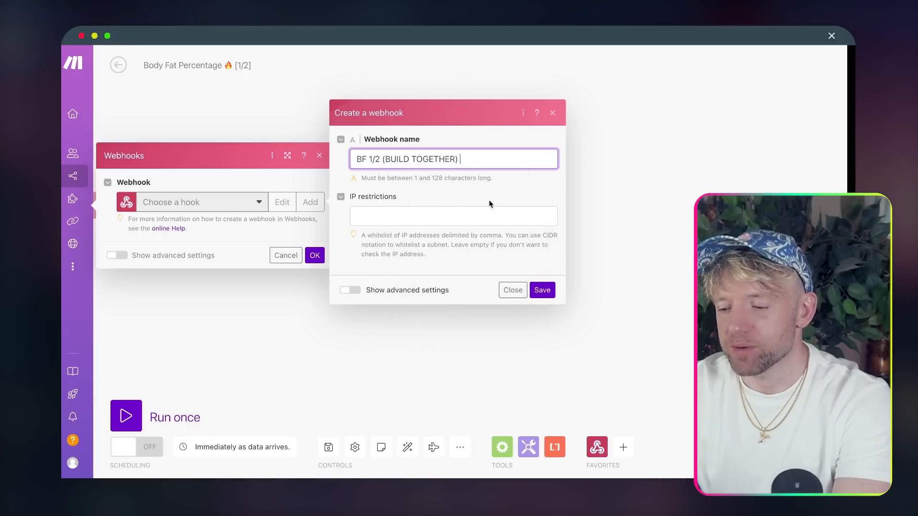
pyautogui.click(539, 290)
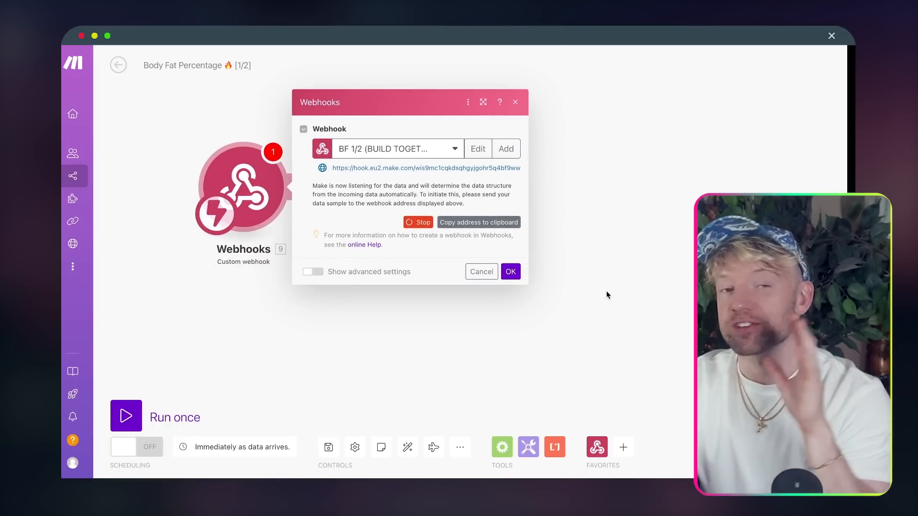
pyautogui.click(497, 223)
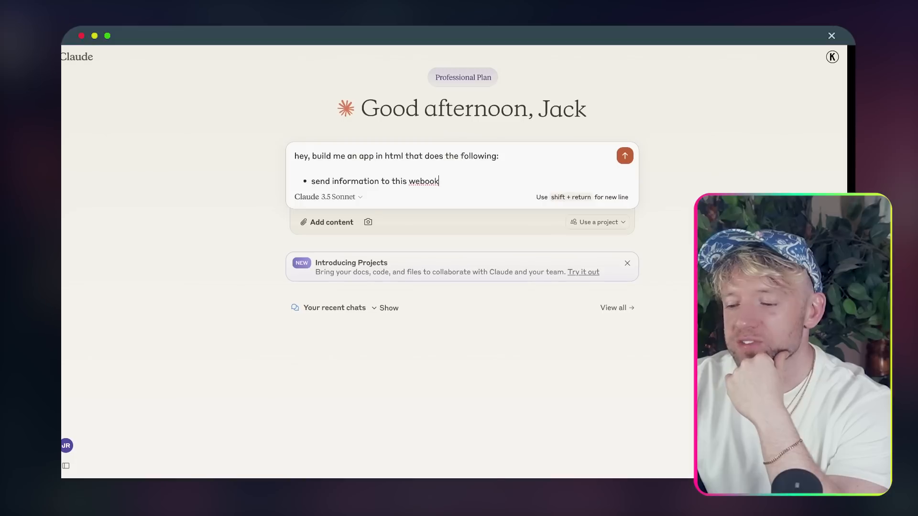
# - Paste the webhook URL after 'webook:' and add a bullet to capture name, email and feelings
pyautogui.write(':')
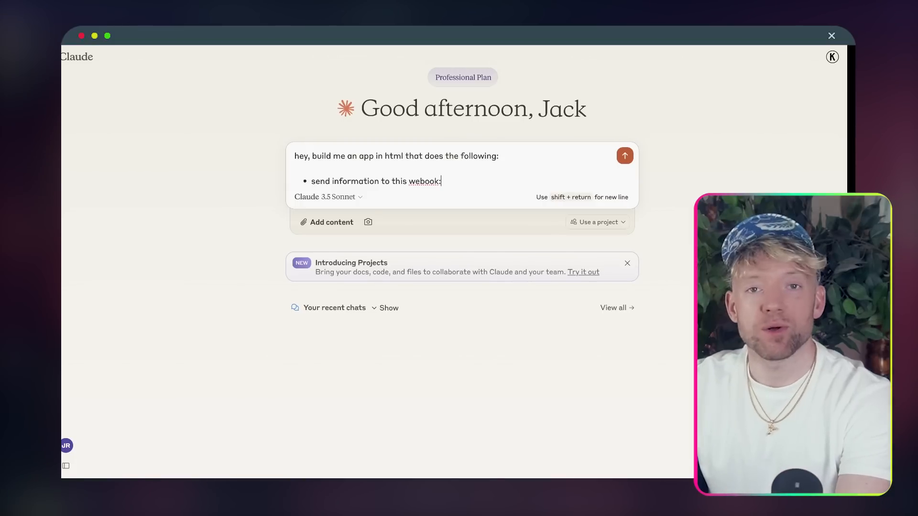
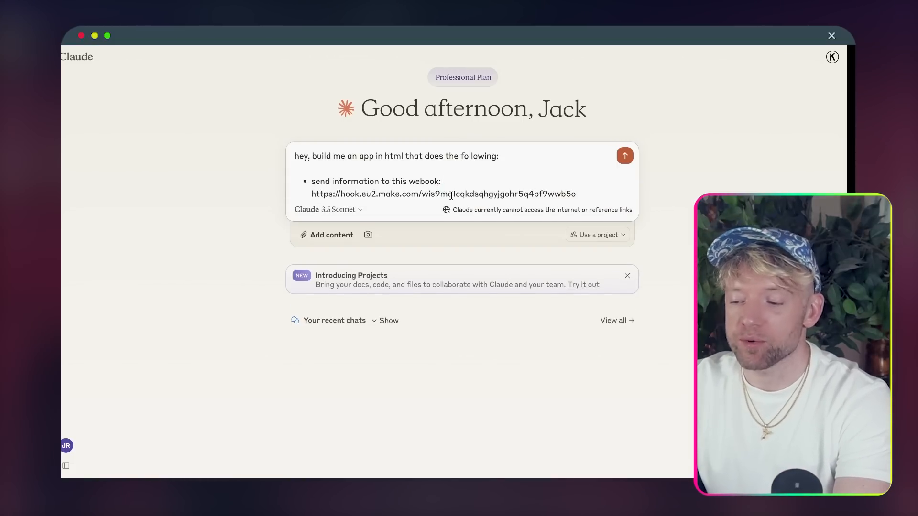
pyautogui.hotkey('shift', 'Return')
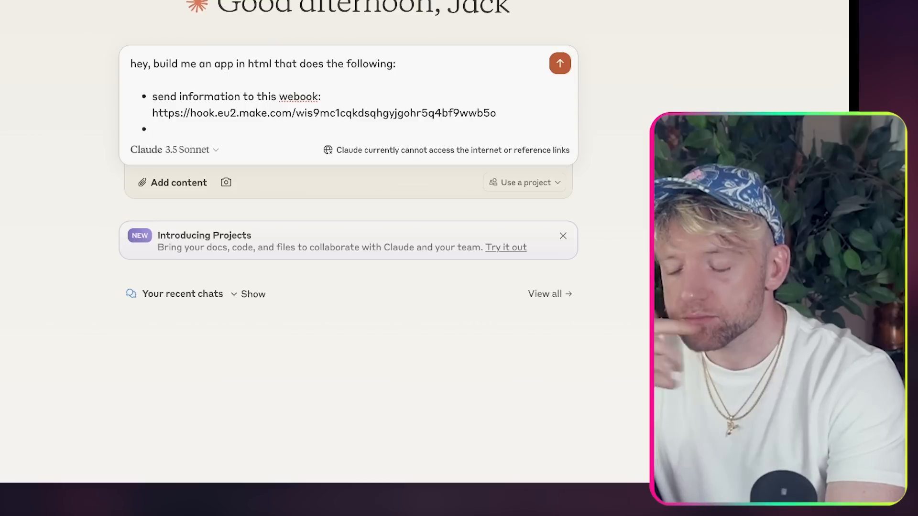
pyautogui.write('CREAT')
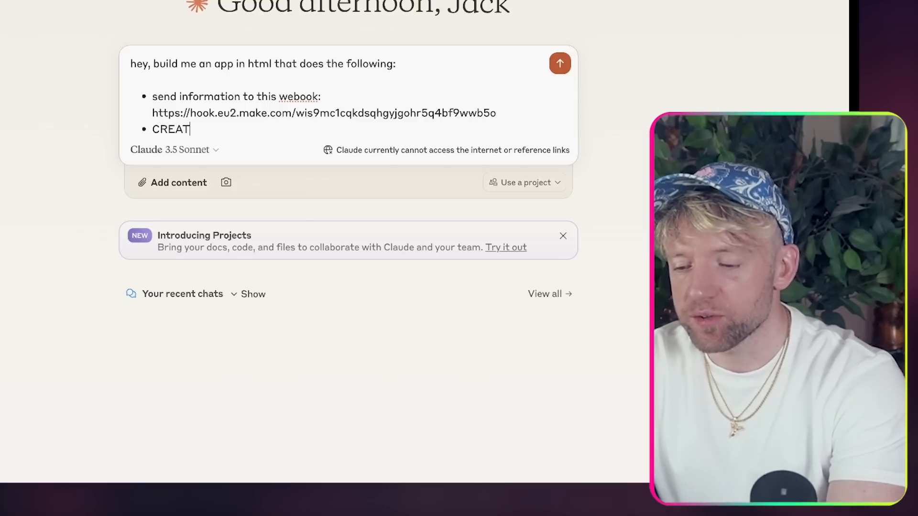
pyautogui.write('E a fiel')
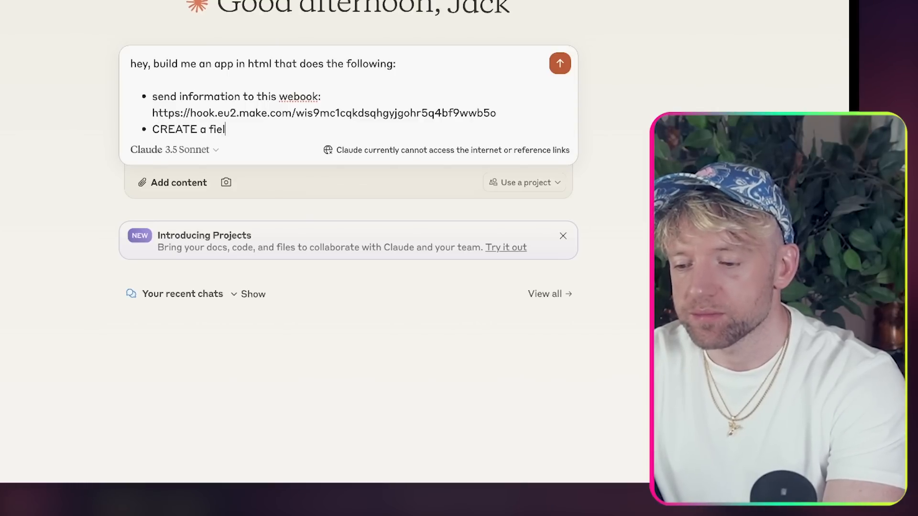
pyautogui.write('d that capt')
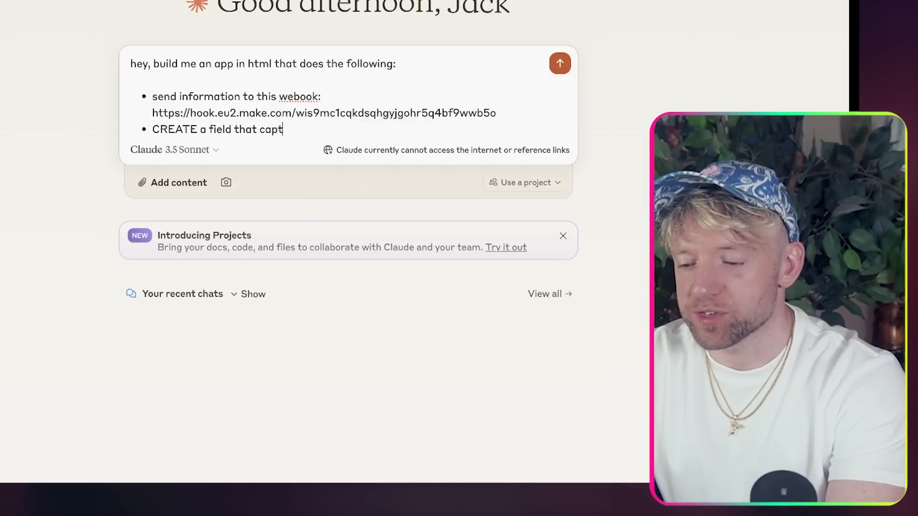
pyautogui.write('ure name, email')
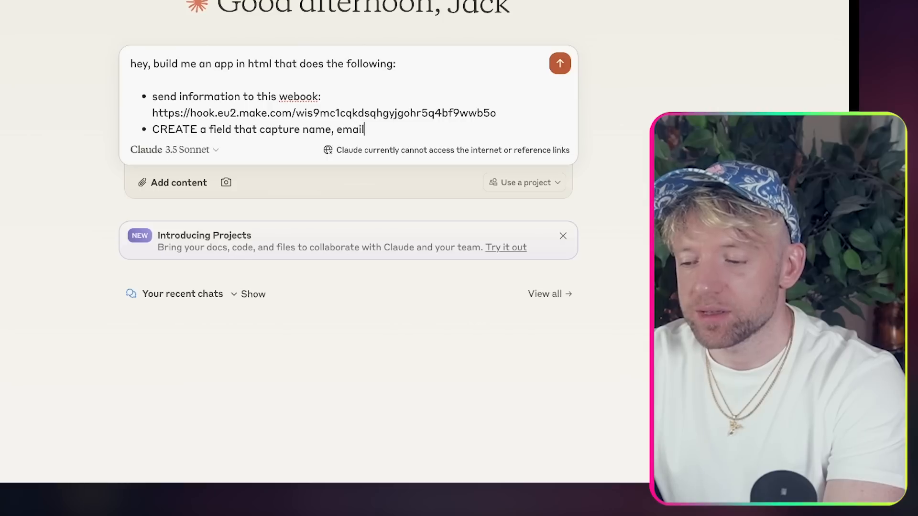
pyautogui.write(' and feelings')
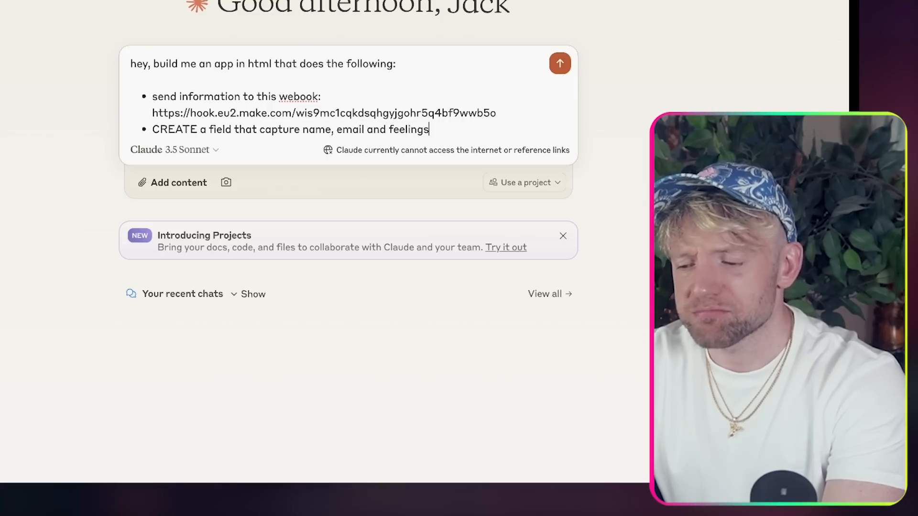
# - Add bullets for montserat, 'confetti on submission' and 'make the design amazing'
pyautogui.press('Return')
pyautogui.write('montserat')
pyautogui.press('Return')
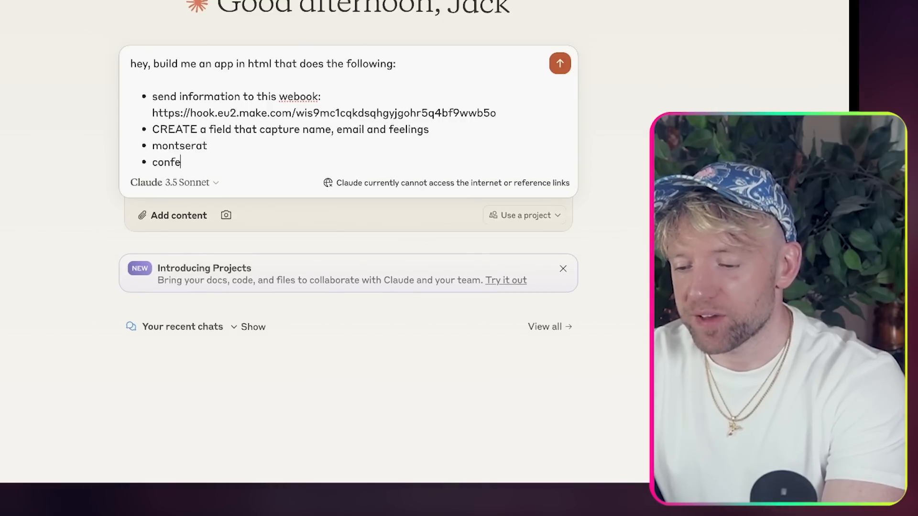
pyautogui.write('confetti on submissio')
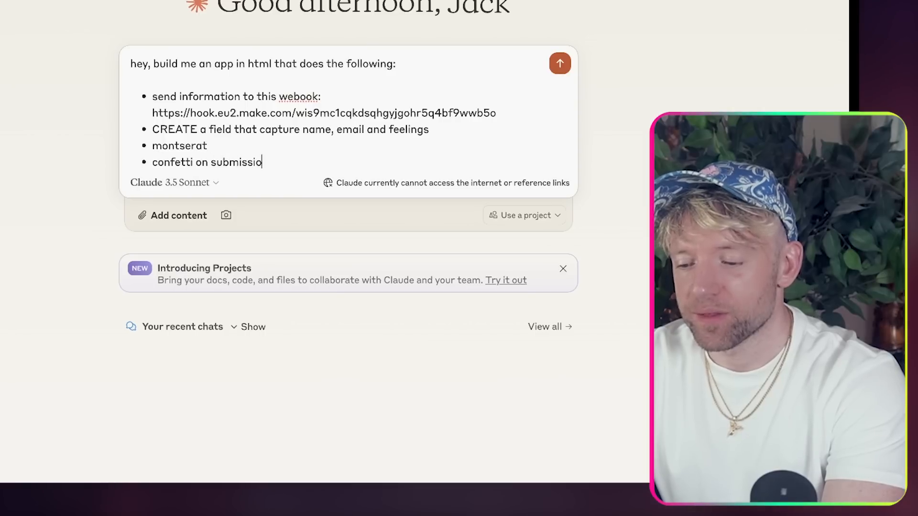
pyautogui.write('n')
pyautogui.press('Return')
pyautogui.write('make the design amazing')
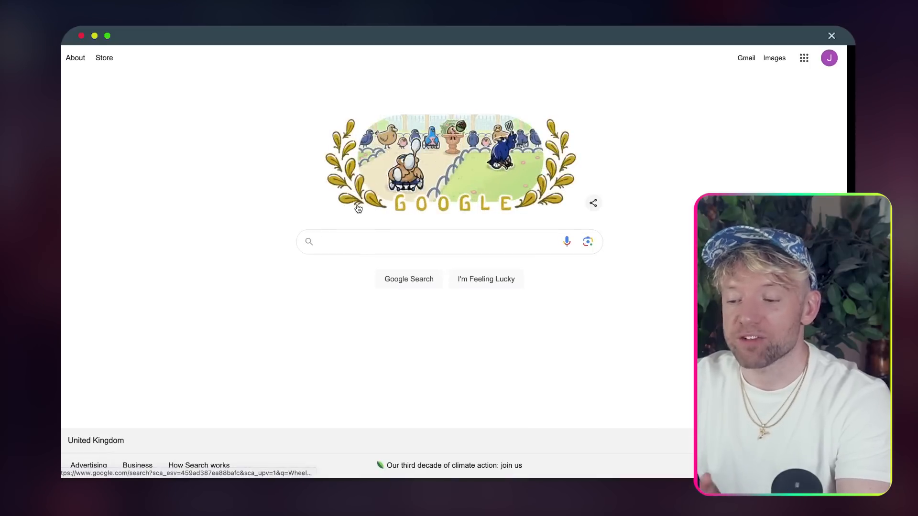
# - Search Google Images for 'nice dashboard design' and preview the first example
pyautogui.write('nice da')
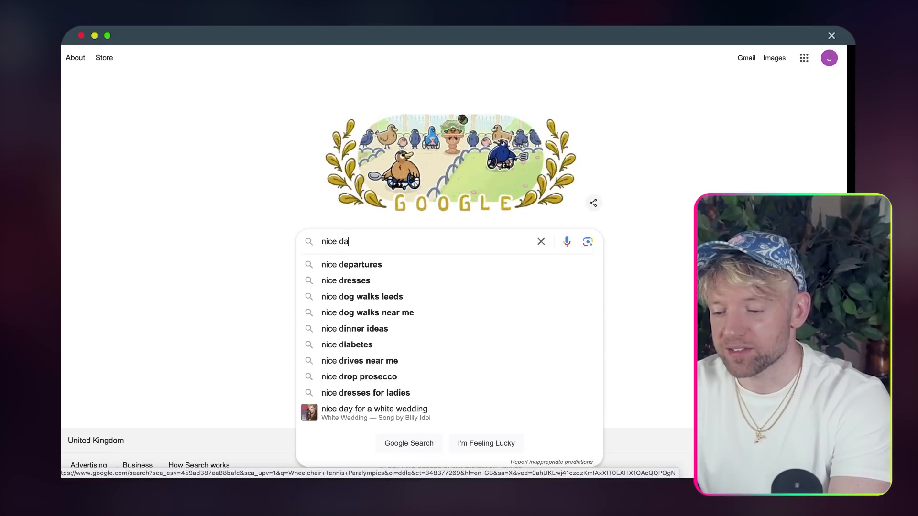
pyautogui.write('shboard desig')
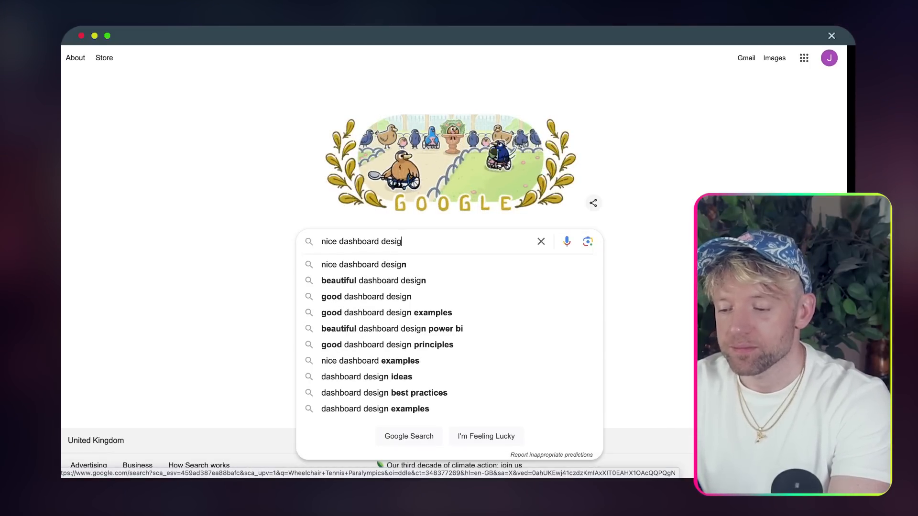
pyautogui.press('Return')
pyautogui.click(263, 60)
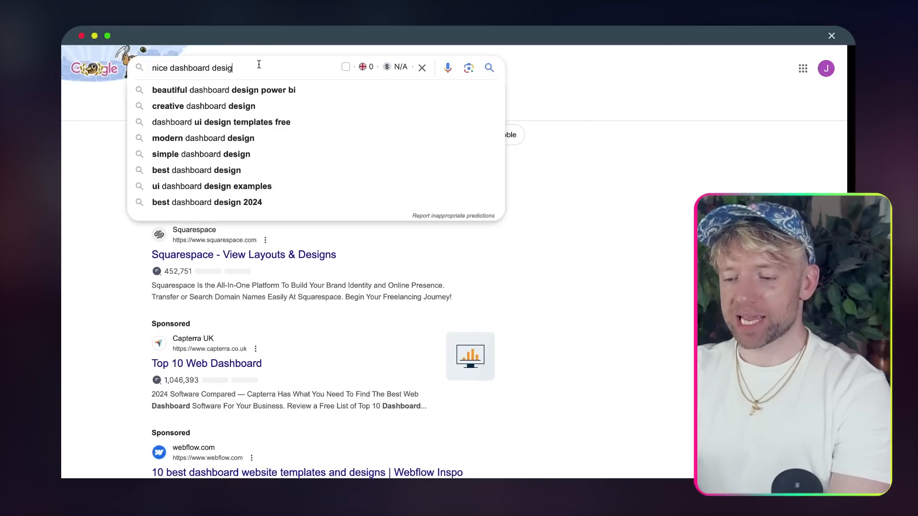
pyautogui.write('n')
pyautogui.click(184, 107)
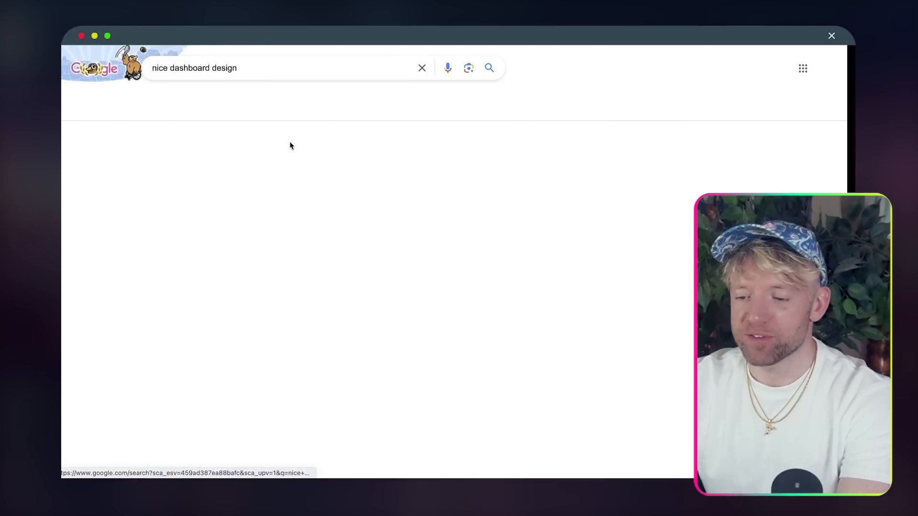
pyautogui.scroll(-1, 356, 209)
pyautogui.click(121, 177)
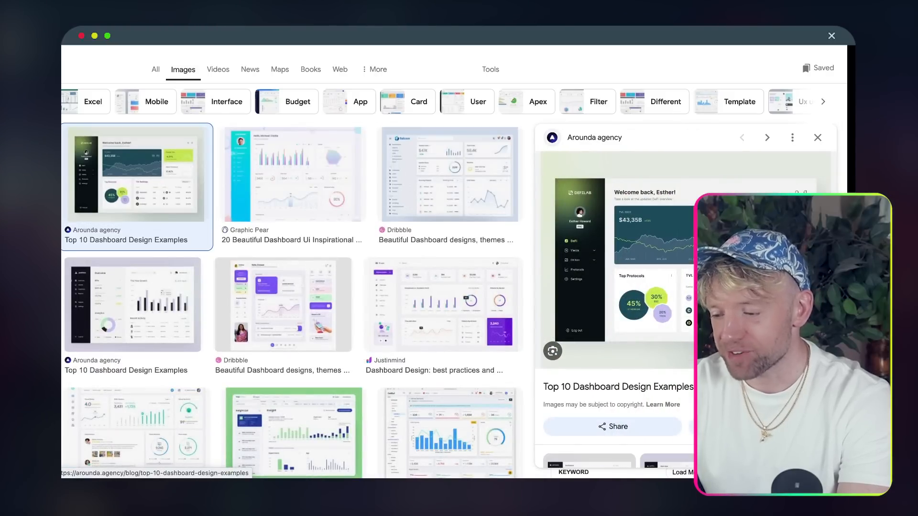
# - Screenshot the Arounda dashboard preview image, fitting the capture area tightly around it
pyautogui.press('shift+super+5')
pyautogui.moveTo(556, 238); pyautogui.dragTo(585, 199)
pyautogui.moveTo(585, 241); pyautogui.dragTo(586, 351)
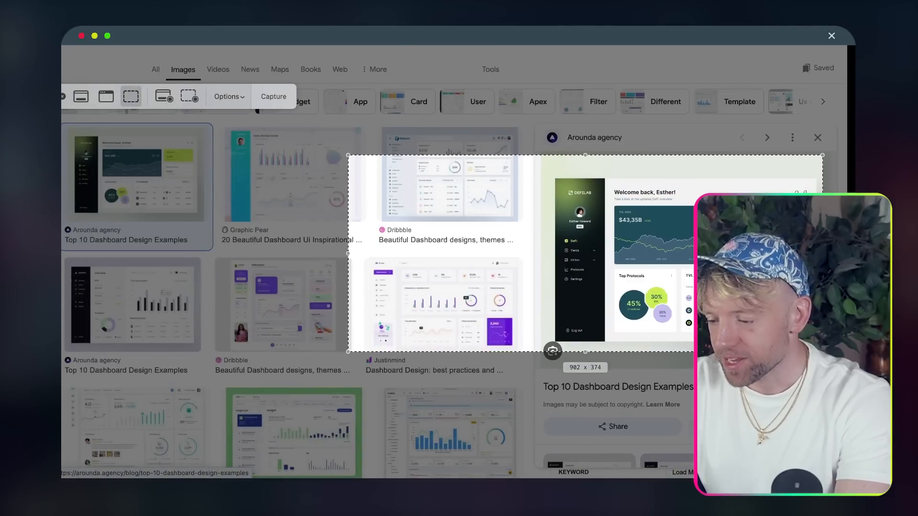
pyautogui.moveTo(348, 253); pyautogui.dragTo(540, 256)
pyautogui.moveTo(647, 156); pyautogui.dragTo(647, 164)
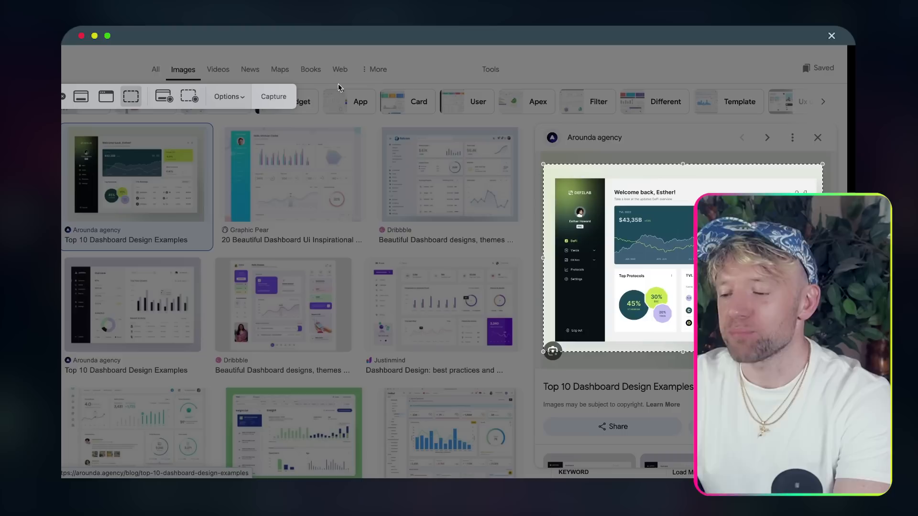
pyautogui.click(238, 104)
pyautogui.click(238, 29)
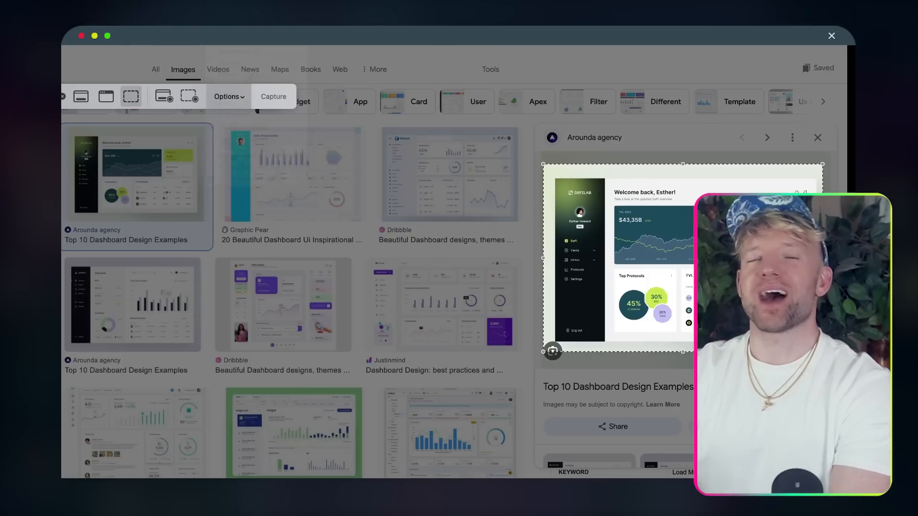
pyautogui.press('Return')
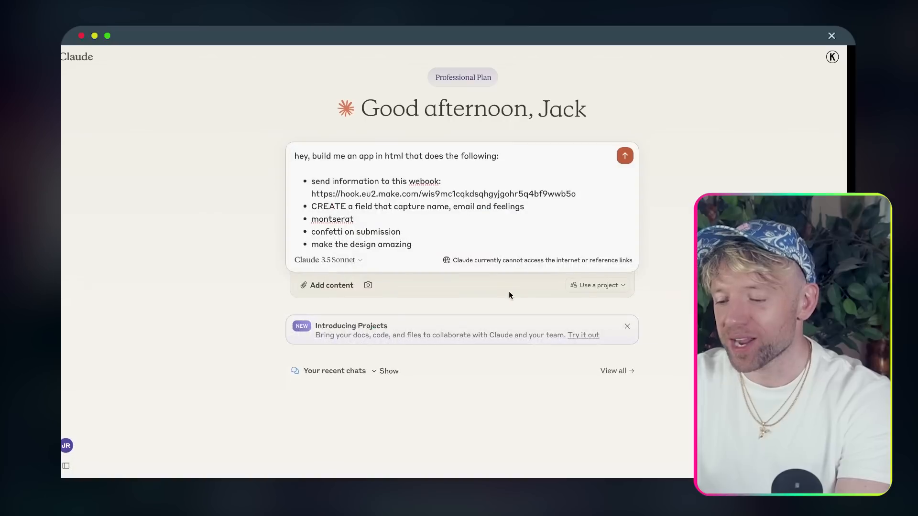
# - Add a 'base it off the below design:' bullet, attach the dashboard screenshot, and send the prompt
pyautogui.press('Return')
pyautogui.write('foll')
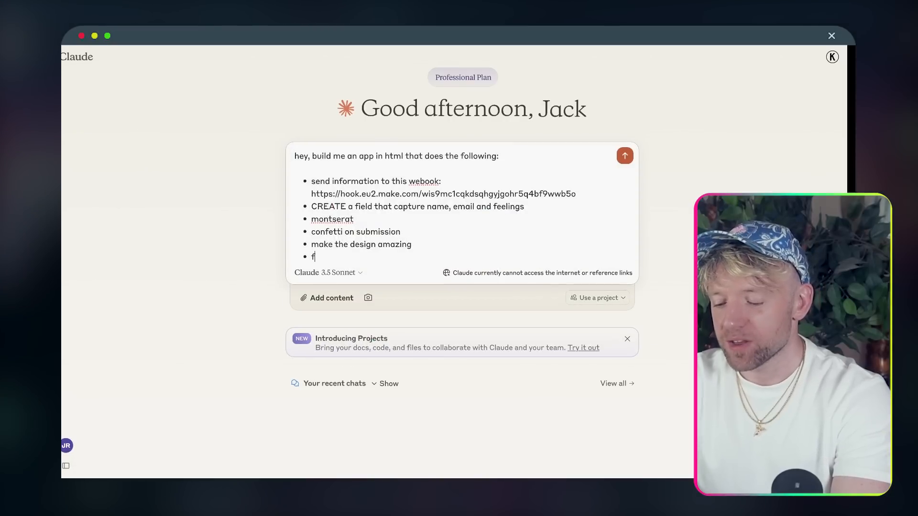
pyautogui.press('BackSpace')
pyautogui.press('BackSpace')
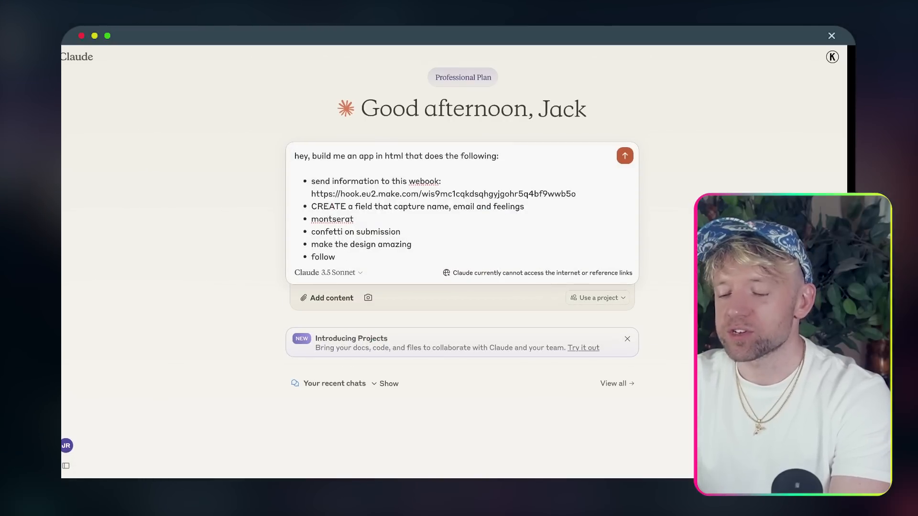
pyautogui.write('base it off the be')
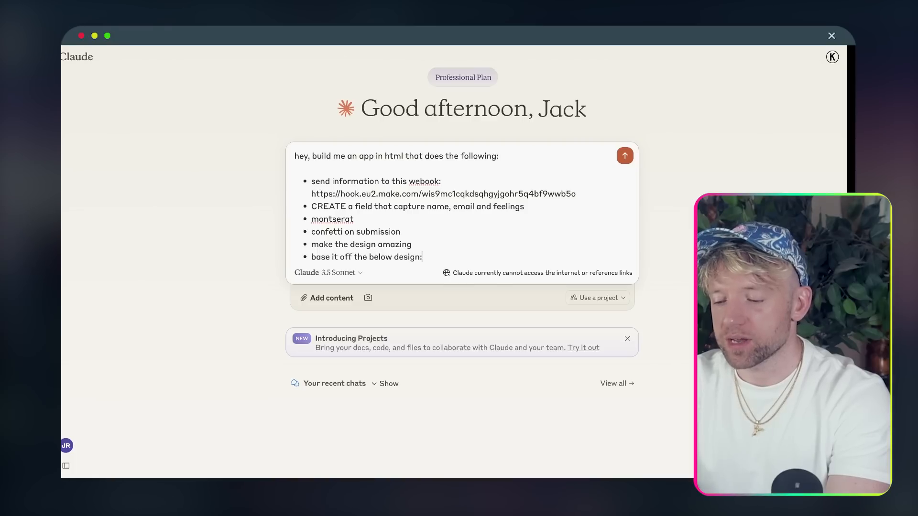
pyautogui.press('super+v')
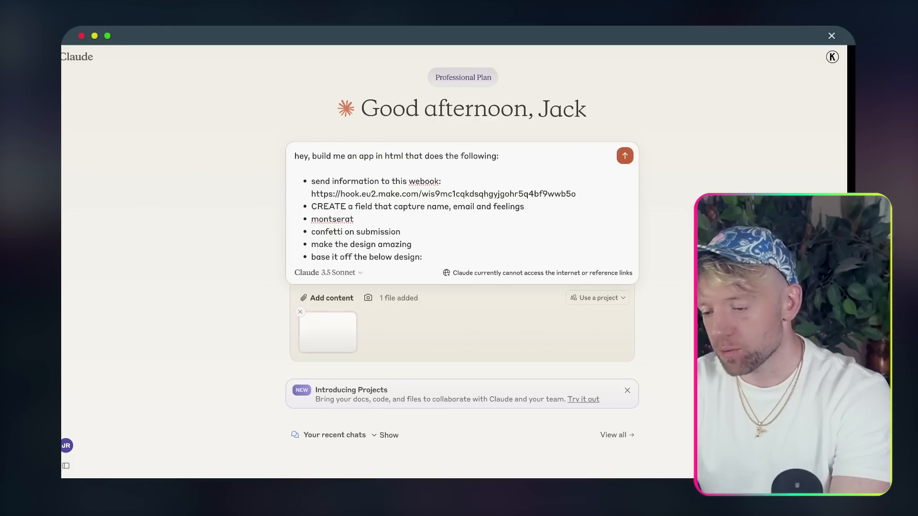
pyautogui.press('Return')
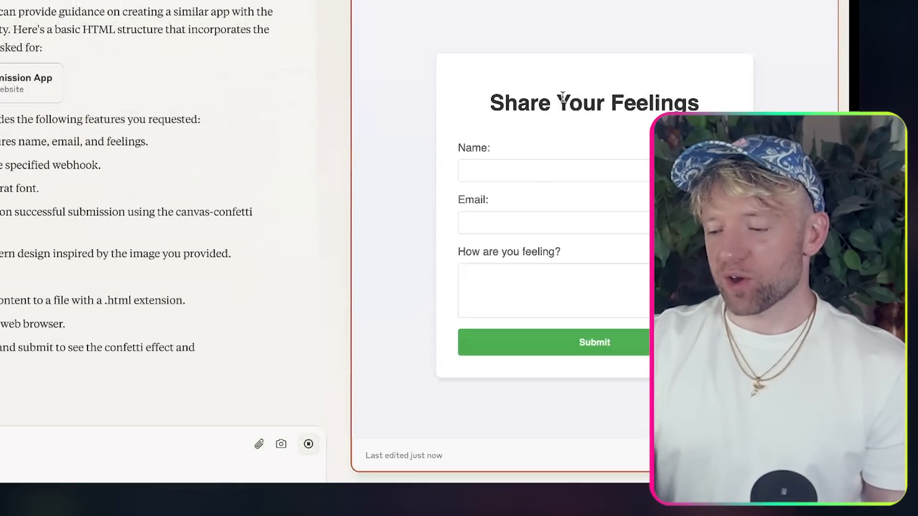
# - Try out the Name field in the generated 'Share Your Feelings' form preview
pyautogui.tripleClick(595, 100)
pyautogui.click(571, 176)
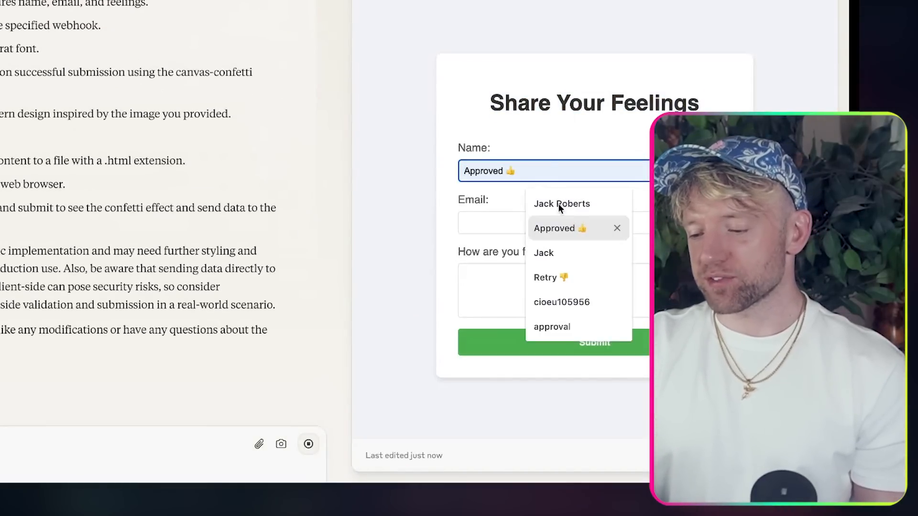
pyautogui.click(521, 77)
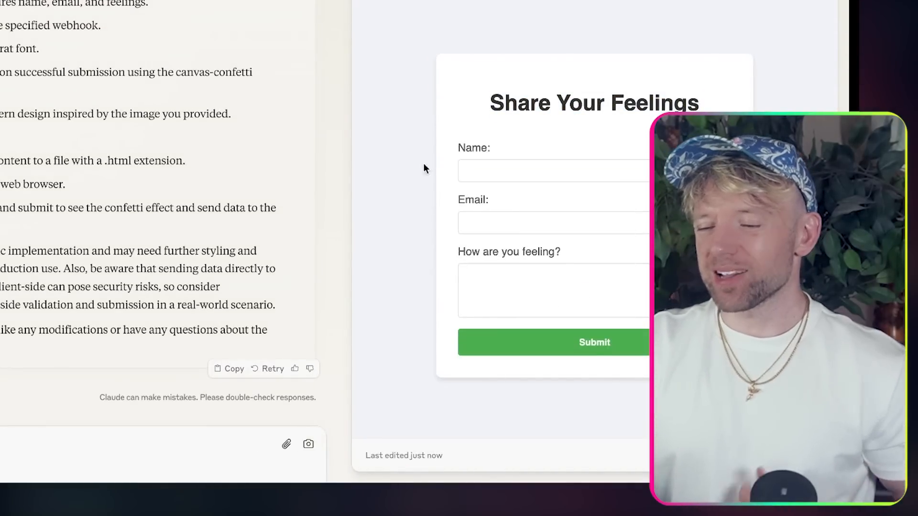
# - Ask Claude for a fancier design with more elements and complexity
pyautogui.click(52, 435)
pyautogui.write('hey, the design is a bit lame, please incirpriate mor')
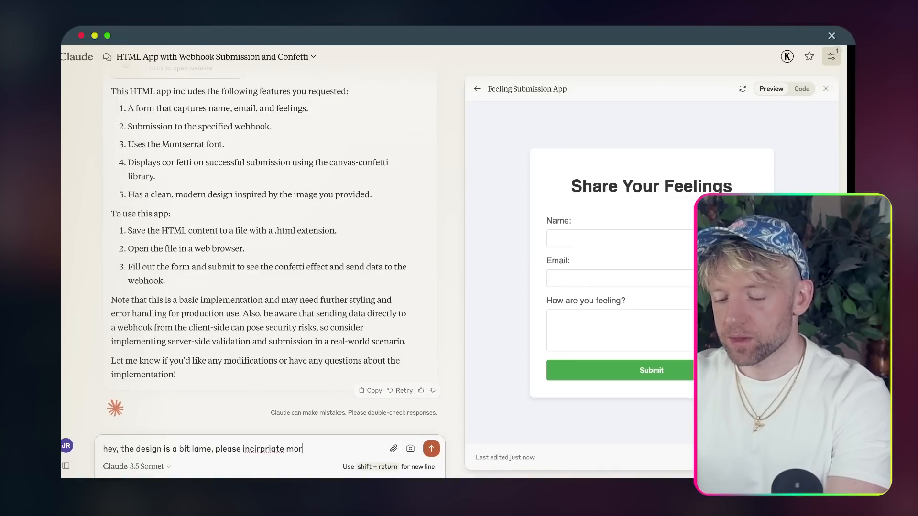
pyautogui.write('e fancy')
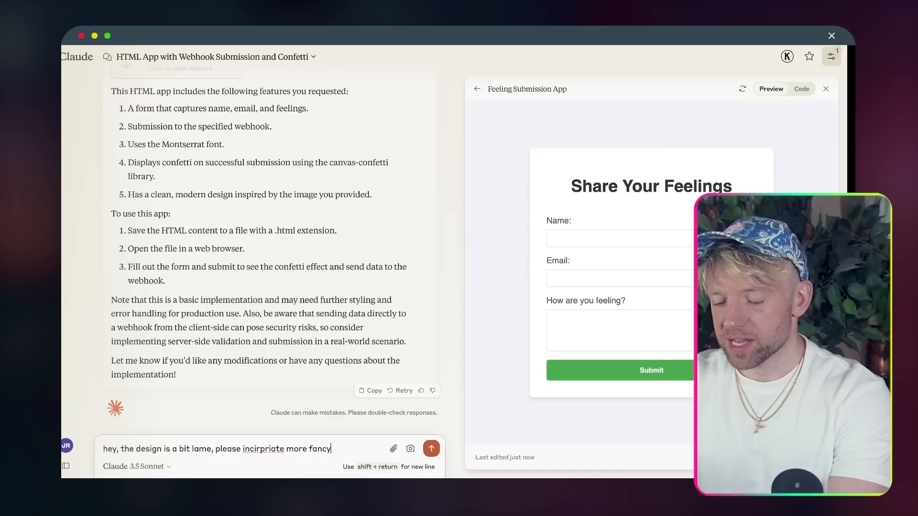
pyautogui.write(' elements like the shown photo')
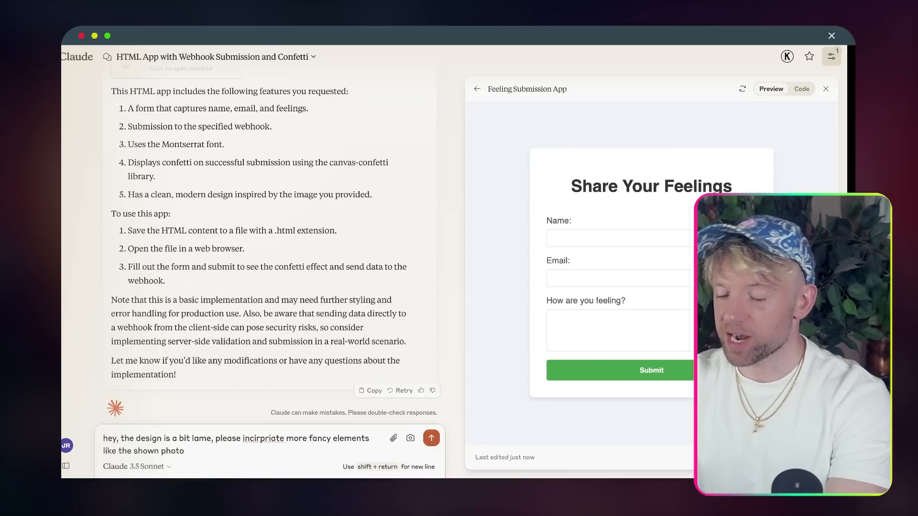
pyautogui.write('com')
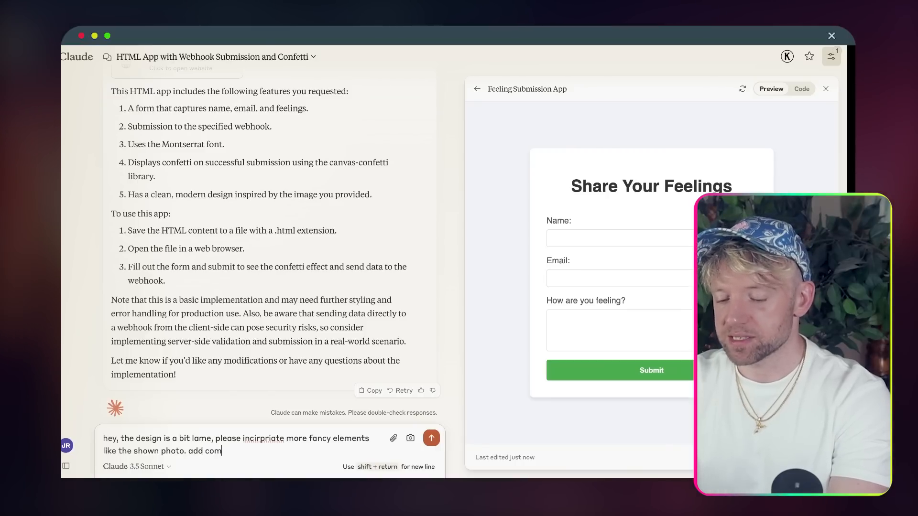
pyautogui.write('plexity and')
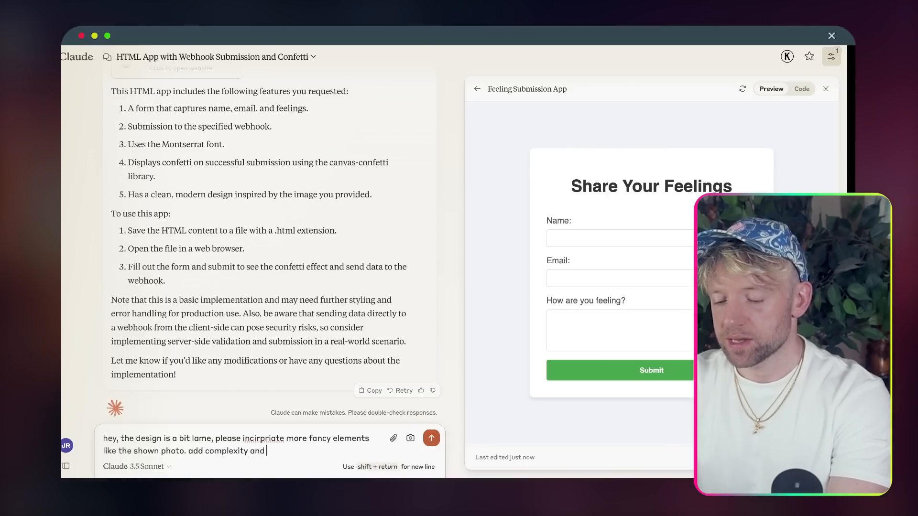
pyautogui.press('Return')
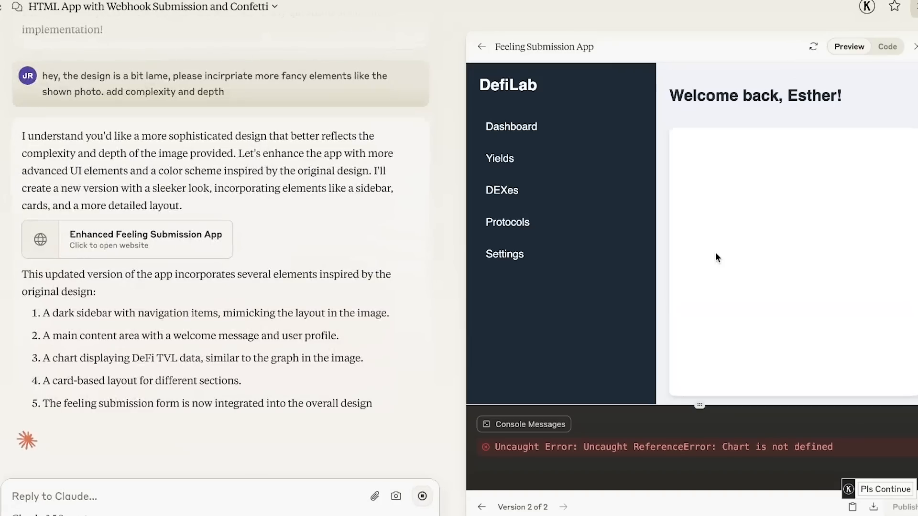
# - Return to Version 1 of the feelings form app and show its code
pyautogui.doubleClick(532, 91)
pyautogui.scroll(20, 318, 172)
pyautogui.click(122, 289)
pyautogui.click(886, 48)
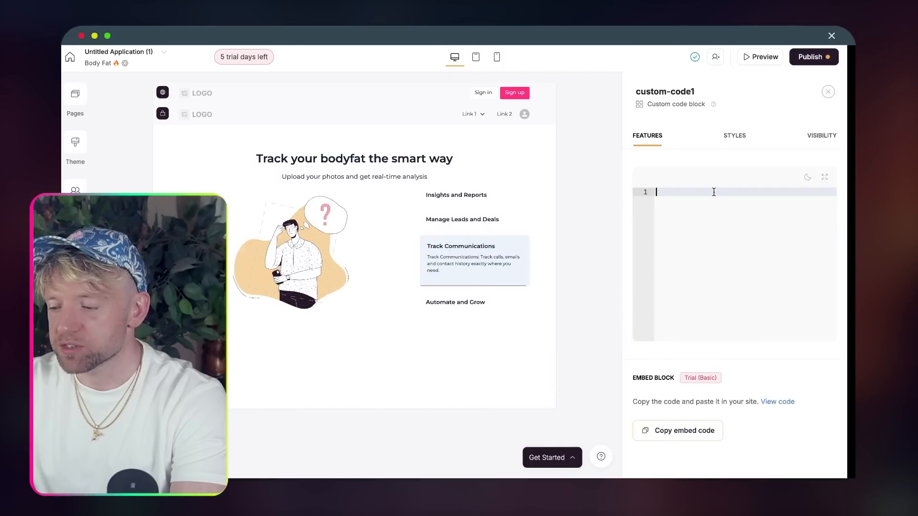
# - Paste Claude's form code into custom-code1, then delete it all again
pyautogui.press('super+v')
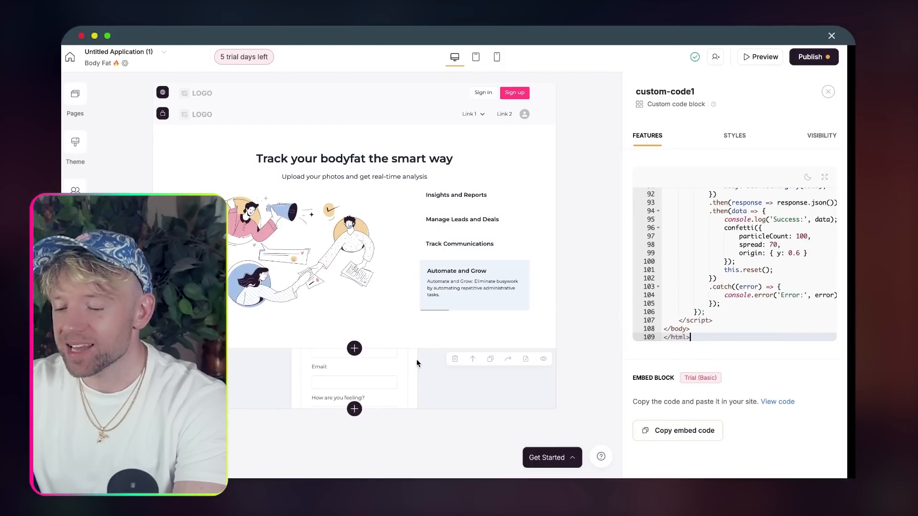
pyautogui.tripleClick(710, 268)
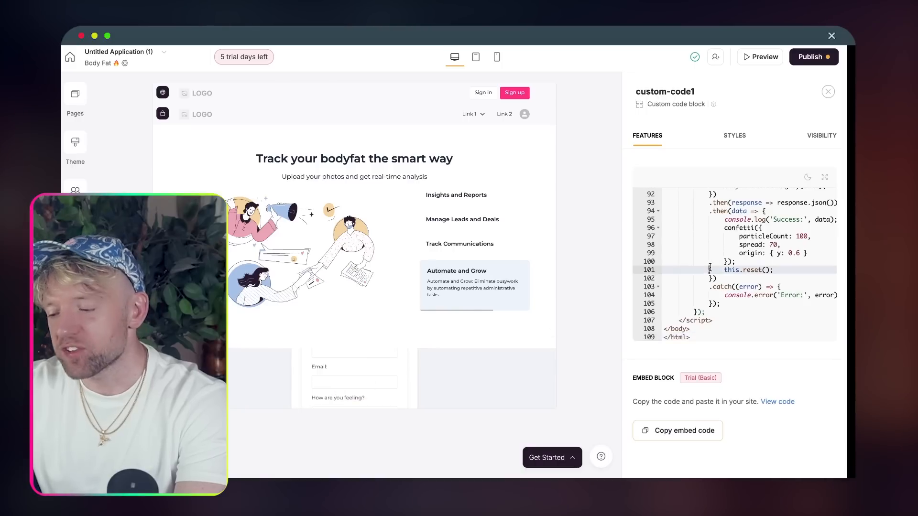
pyautogui.press('super+a')
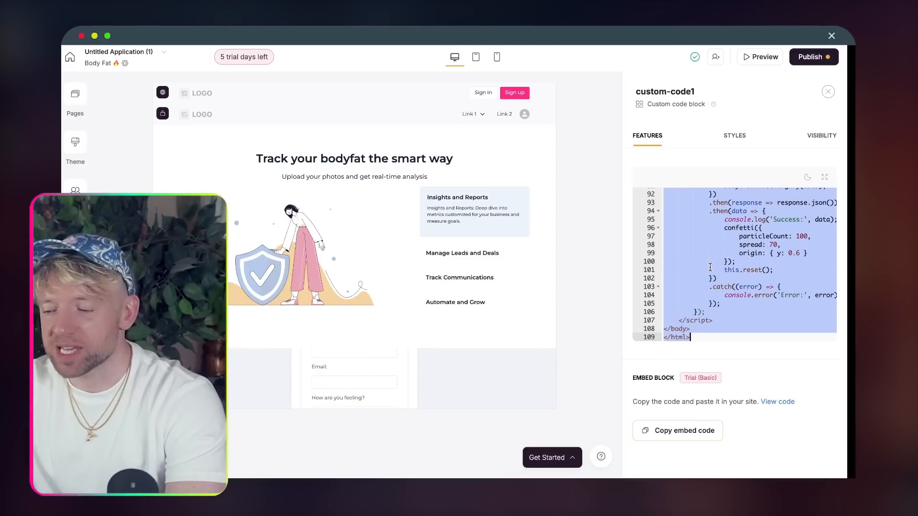
pyautogui.press('BackSpace')
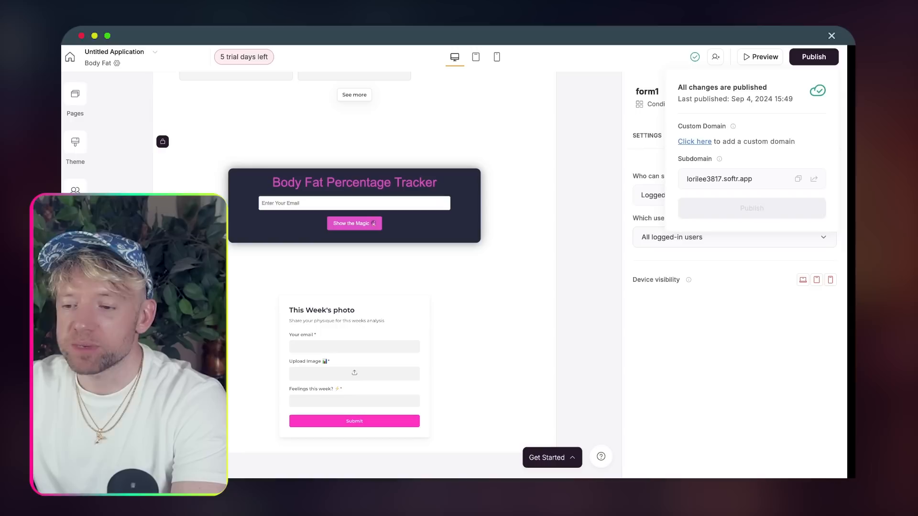
# - Select all of the Body Fat Percentage Tracker block's code to copy it
pyautogui.click(427, 213)
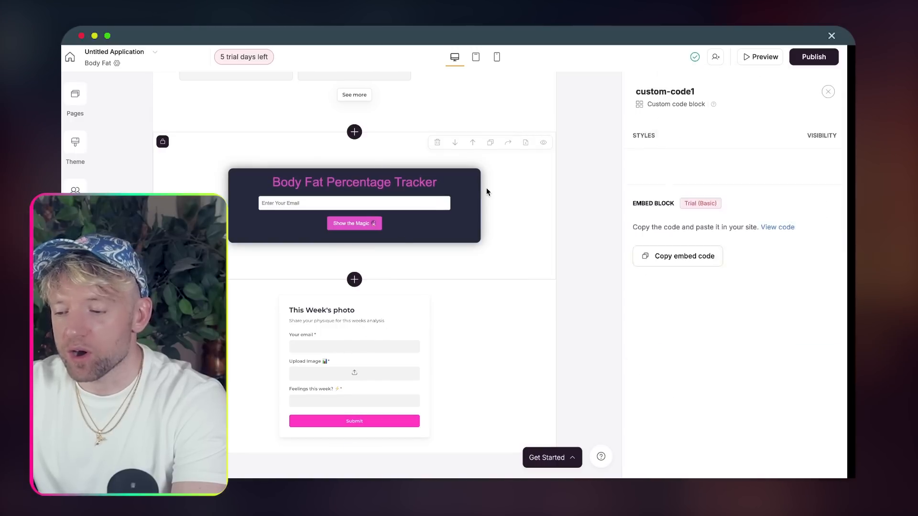
pyautogui.doubleClick(728, 226)
pyautogui.press('super+a')
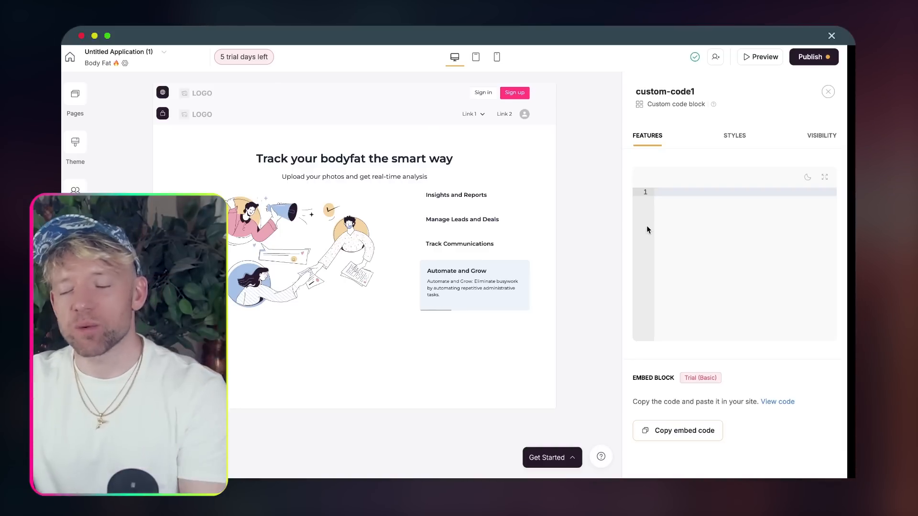
# - Paste the Body Fat Tracker code into the new custom code block
pyautogui.press('super+v')
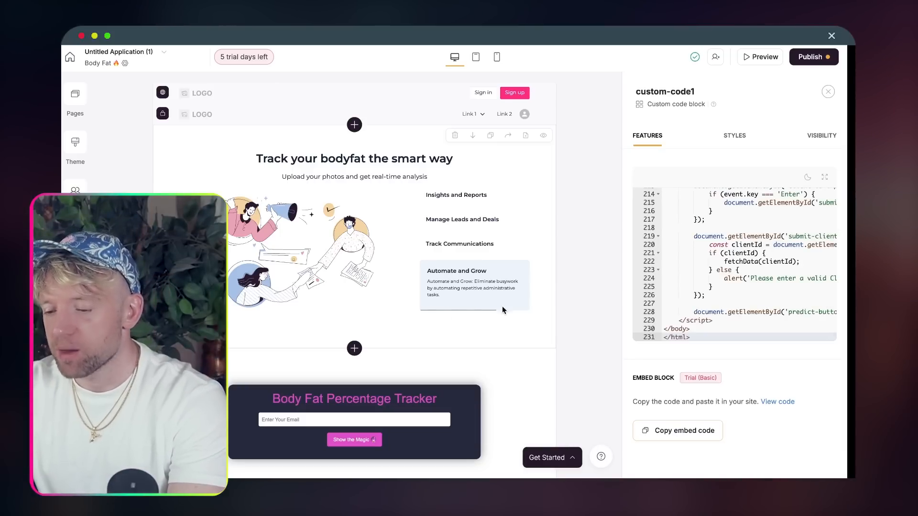
pyautogui.scroll(-2, 396, 407)
pyautogui.scroll(20, 678, 300)
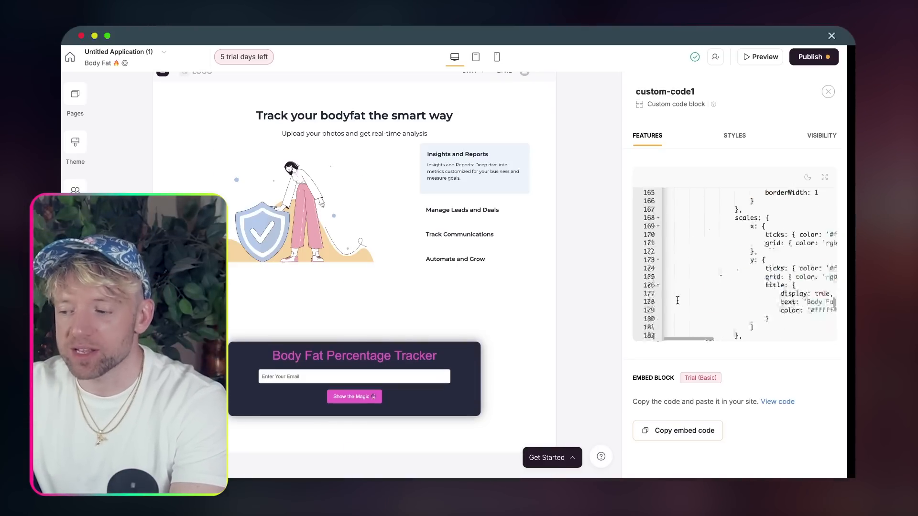
pyautogui.scroll(12, 677, 300)
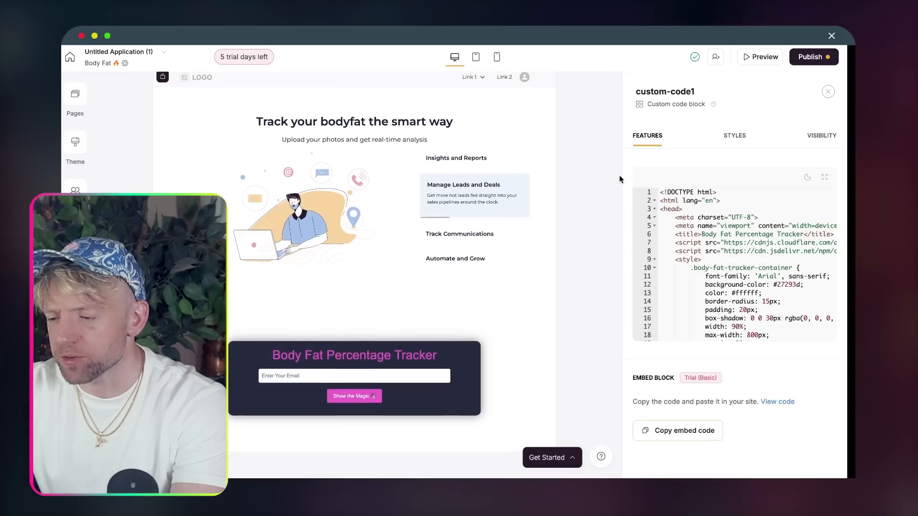
# - Replace the old eu2 webhook URL in the code with the new Make webhook address
pyautogui.click(690, 233)
pyautogui.press('super+f')
pyautogui.write('eu2')
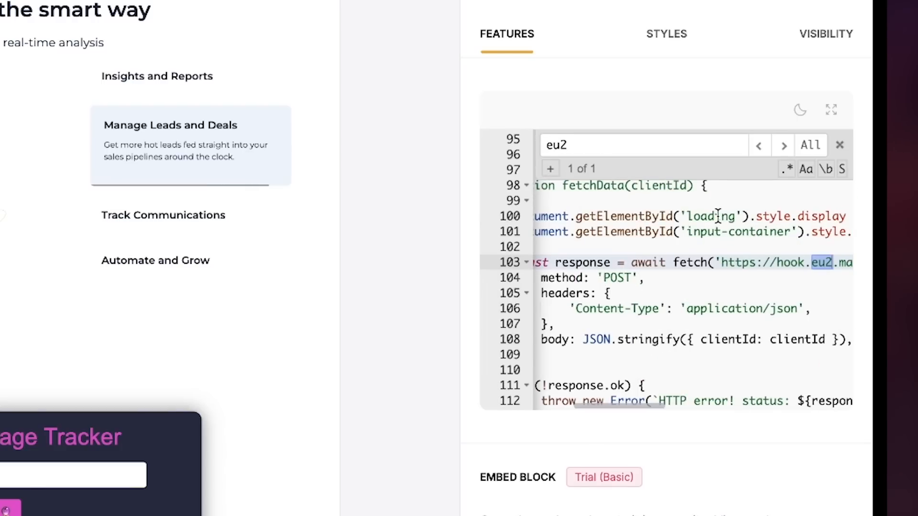
pyautogui.hscroll(5, 777, 262)
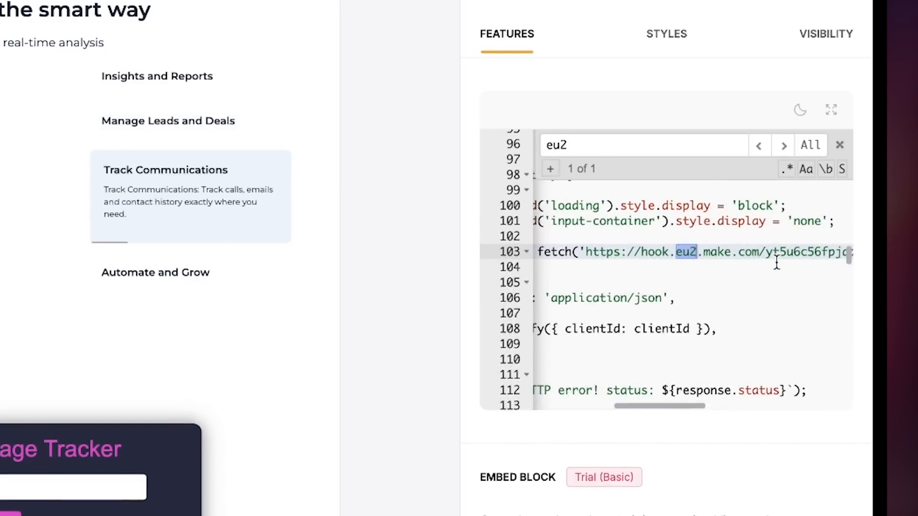
pyautogui.moveTo(598, 252); pyautogui.dragTo(751, 252)
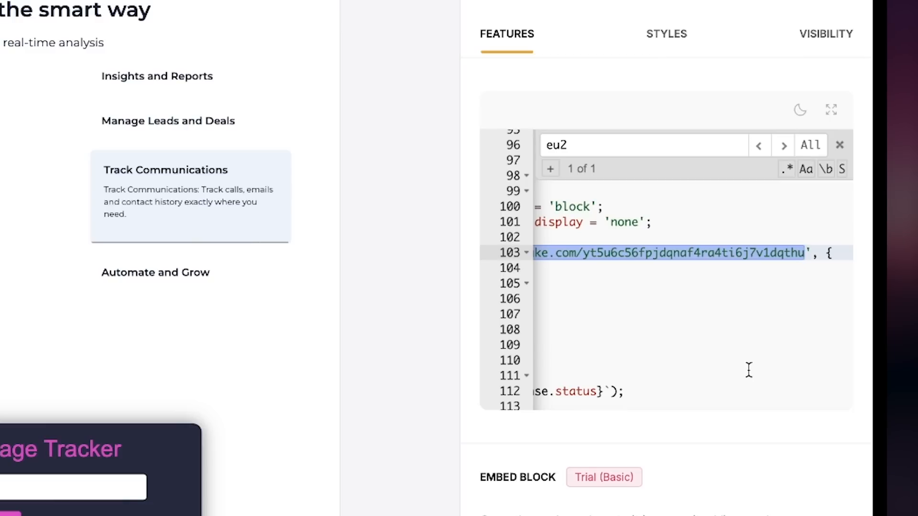
pyautogui.press('BackSpace')
pyautogui.hotkey('ctrl', 'v')
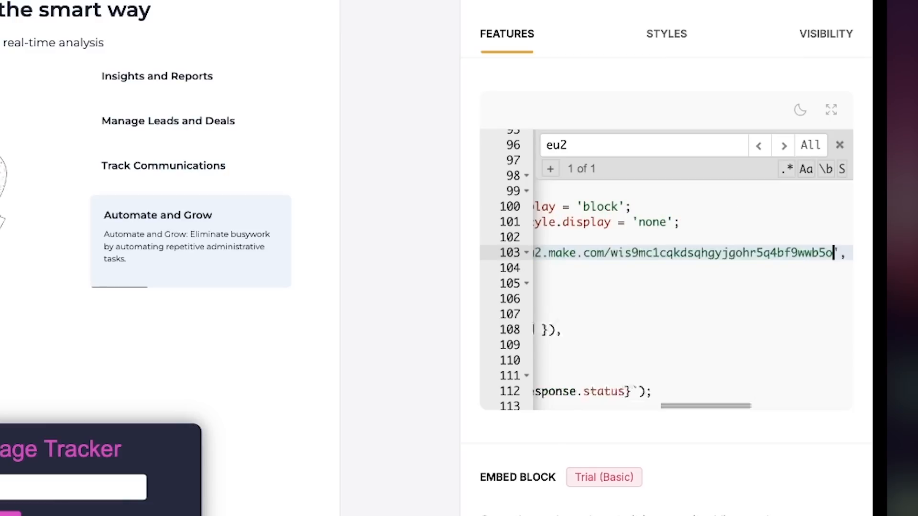
pyautogui.hscroll(-5, 724, 293)
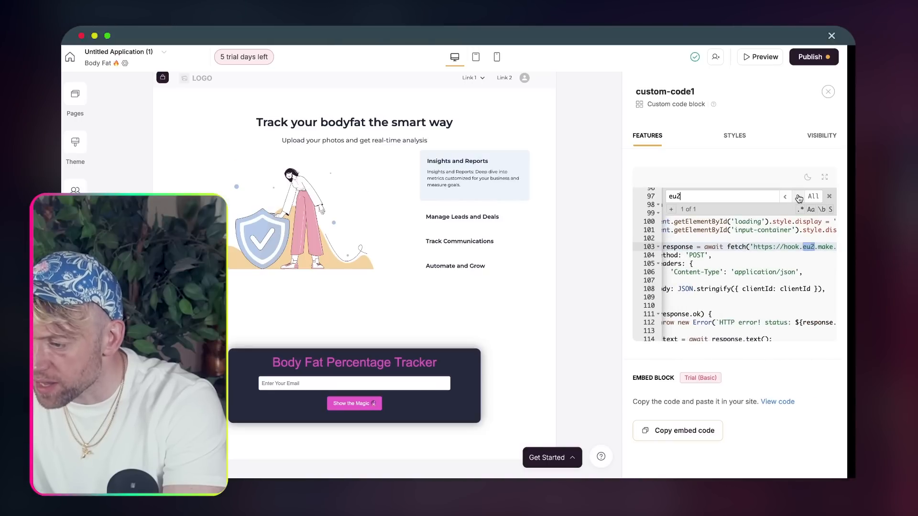
# - Publish the page changes and preview the page
pyautogui.click(760, 261)
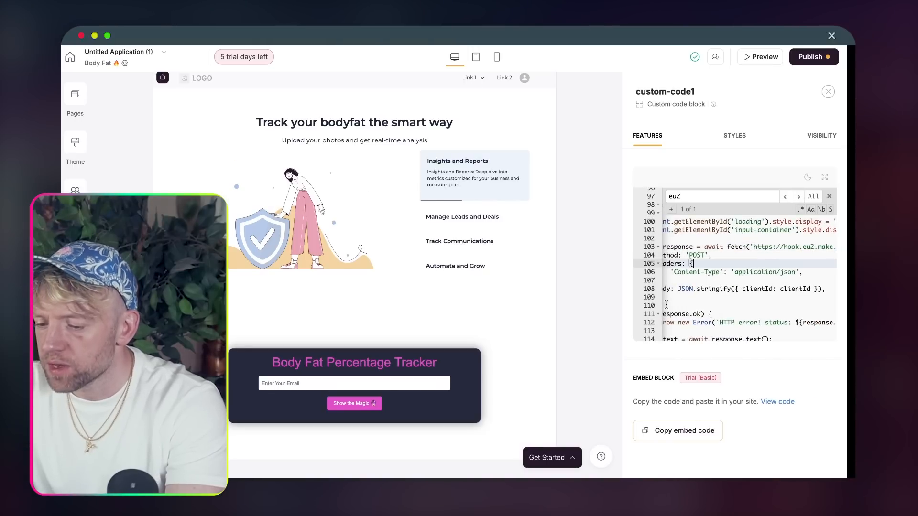
pyautogui.click(811, 57)
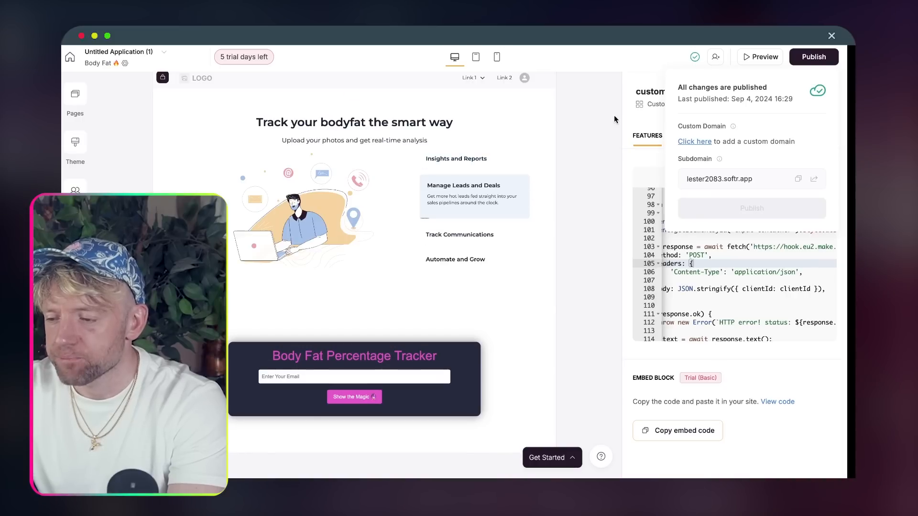
pyautogui.click(761, 61)
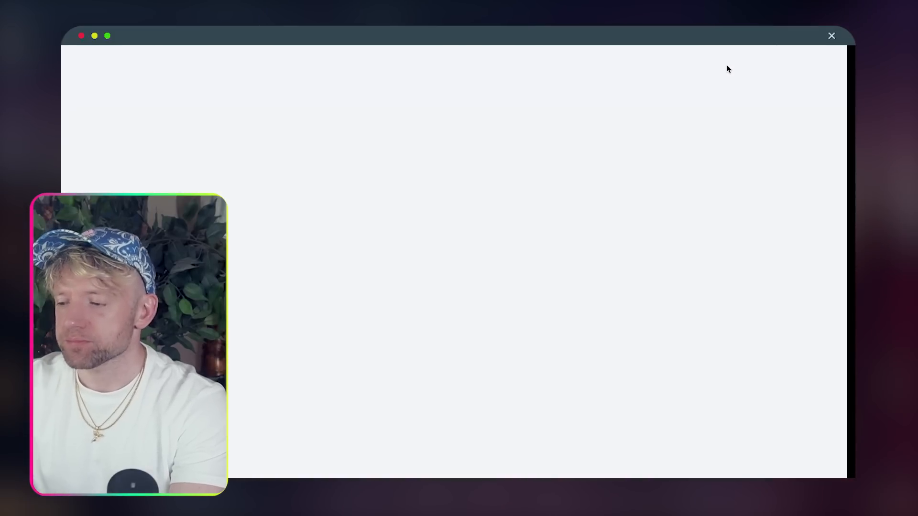
# - Submit a saved test email through the tracker form while Make's scenario runs once, listening
pyautogui.scroll(-5, 432, 279)
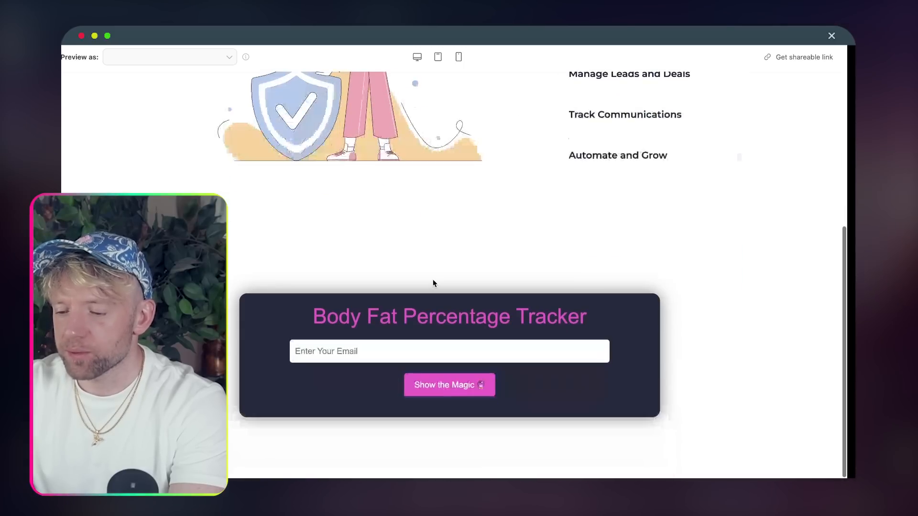
pyautogui.click(395, 344)
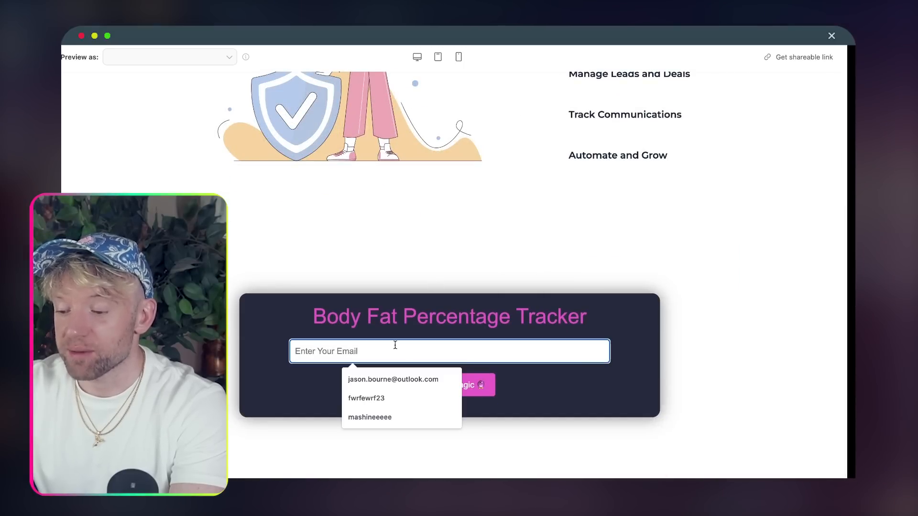
pyautogui.click(443, 265)
pyautogui.click(420, 343)
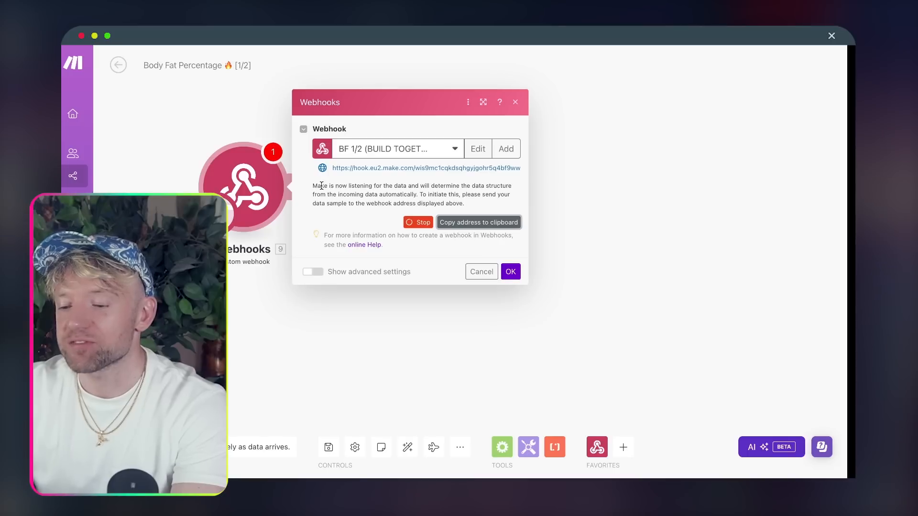
pyautogui.click(510, 271)
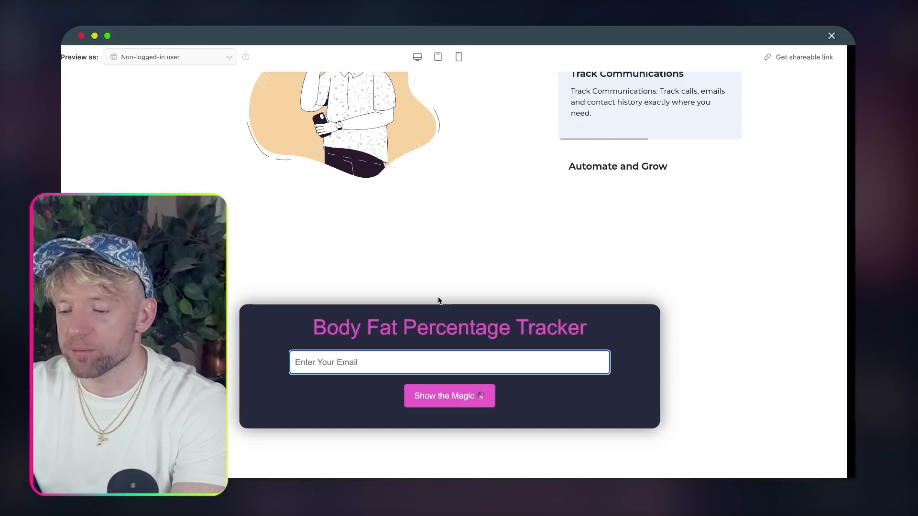
pyautogui.click(401, 361)
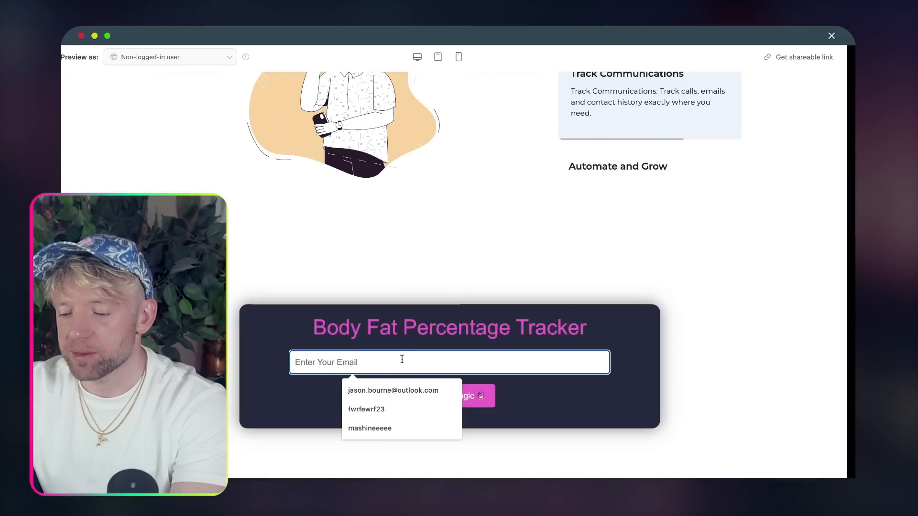
pyautogui.click(389, 386)
pyautogui.click(444, 394)
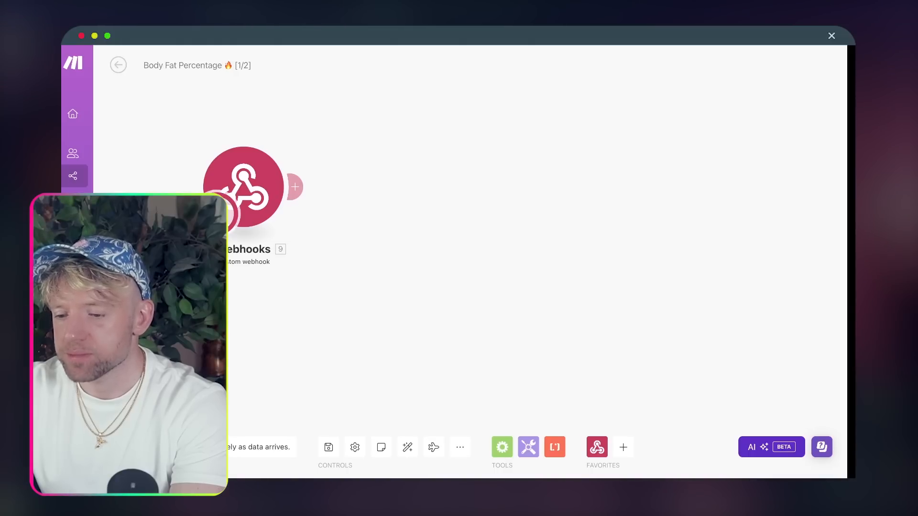
pyautogui.click(135, 447)
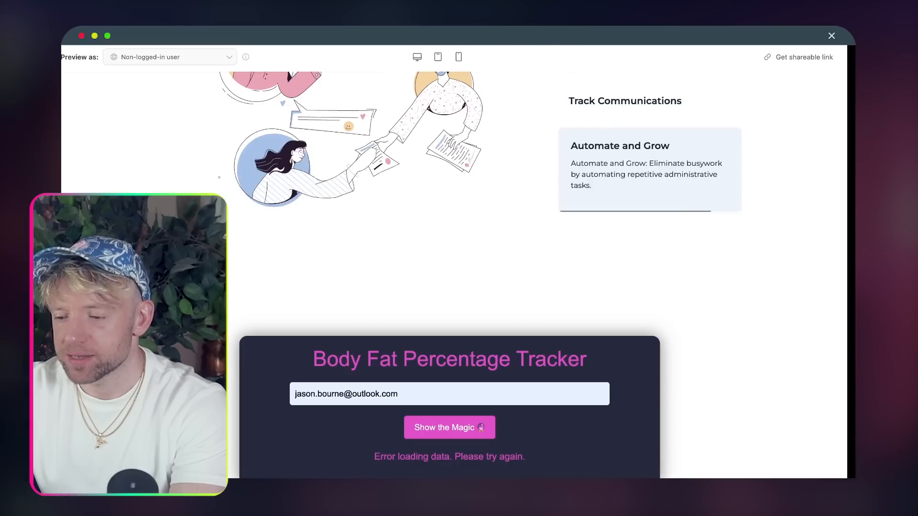
# - Reload the preview and return to the tracker's email field
pyautogui.press('super+r')
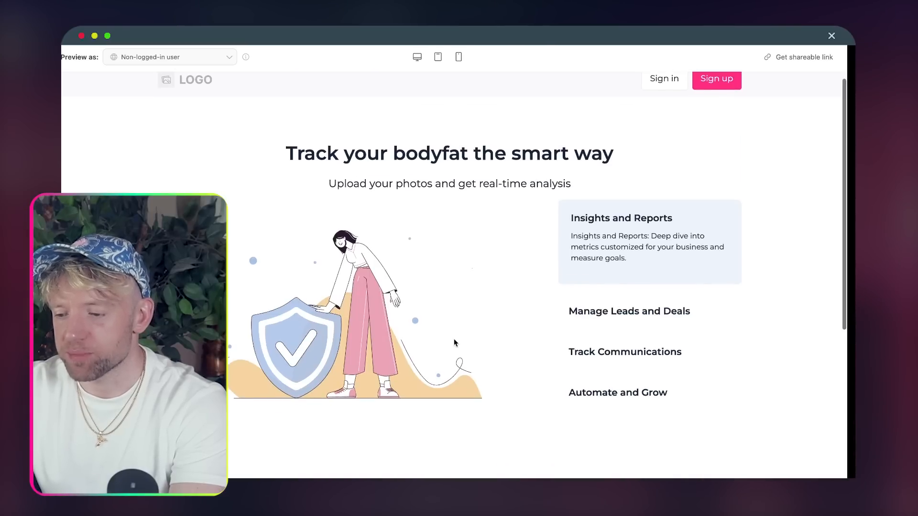
pyautogui.scroll(-5, 454, 339)
pyautogui.click(434, 352)
# - Resubmit the tracker form with the saved test email so the webhook receives the clientId
pyautogui.click(423, 375)
pyautogui.click(450, 385)
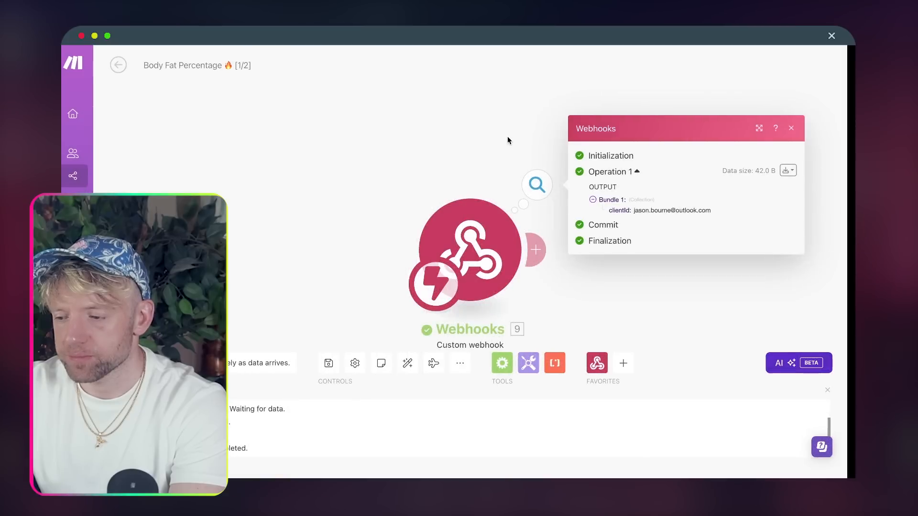
pyautogui.moveTo(302, 107); pyautogui.dragTo(302, 104)
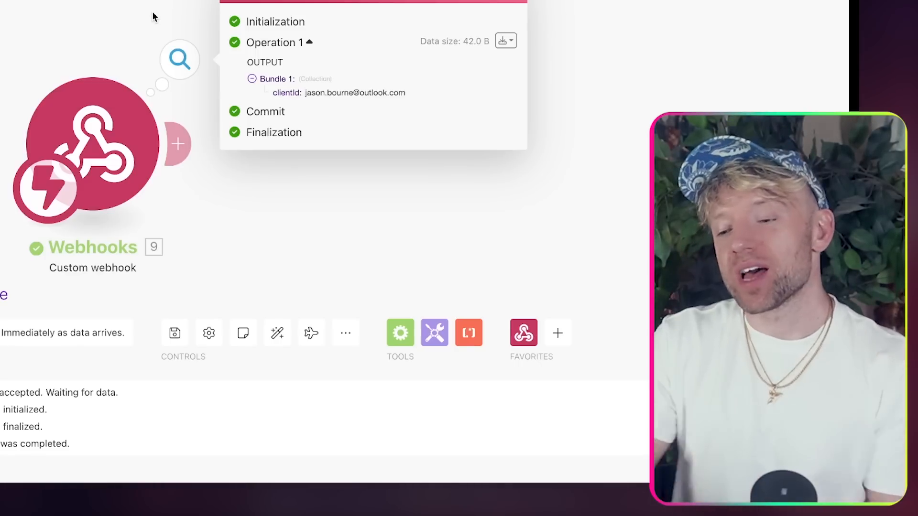
pyautogui.scroll(-2, 254, 187)
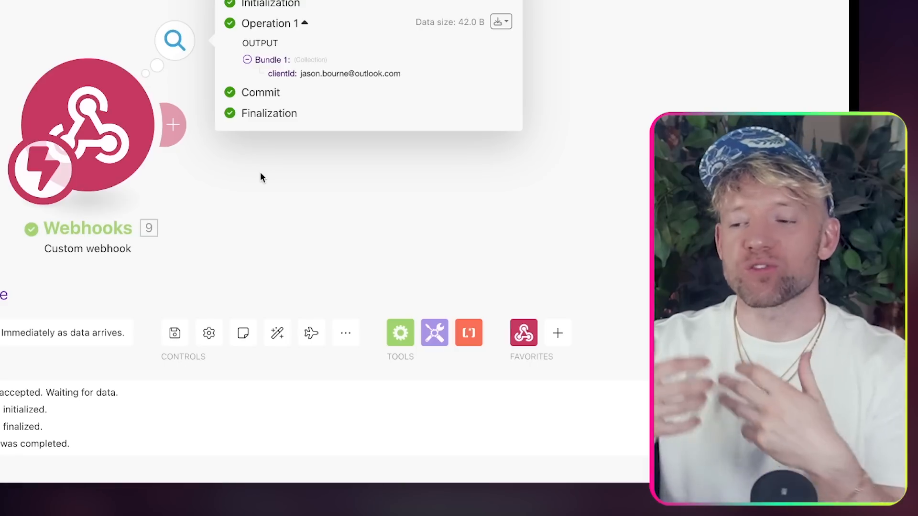
# - Add a Webhook response module with status 200 after the Webhooks trigger
pyautogui.click(173, 126)
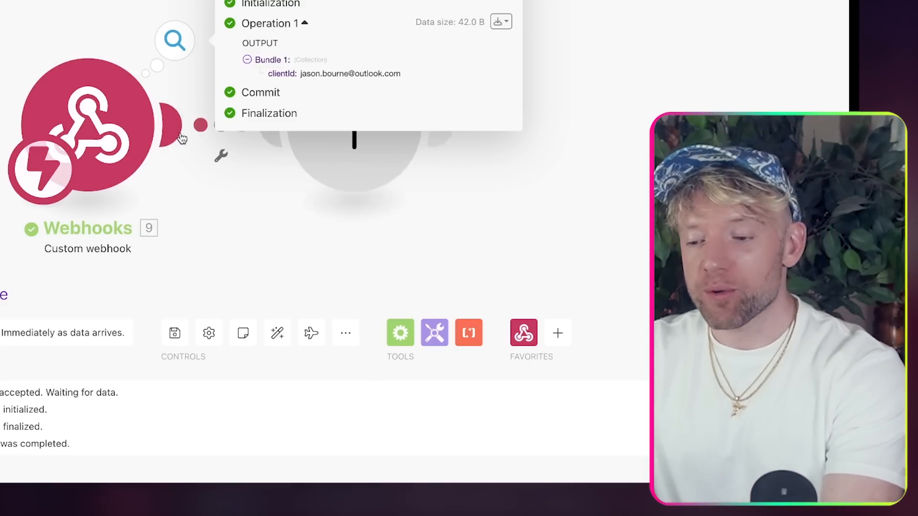
pyautogui.write('webh')
pyautogui.click(532, 26)
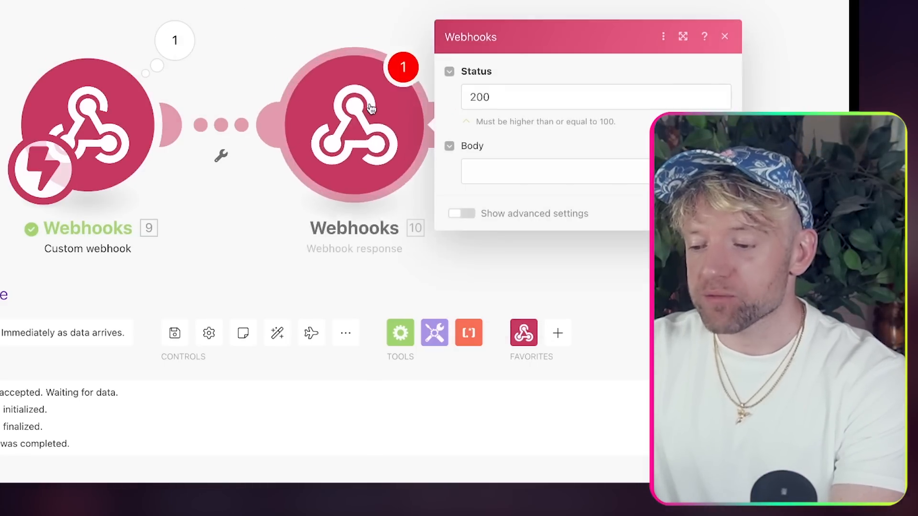
pyautogui.press('Escape')
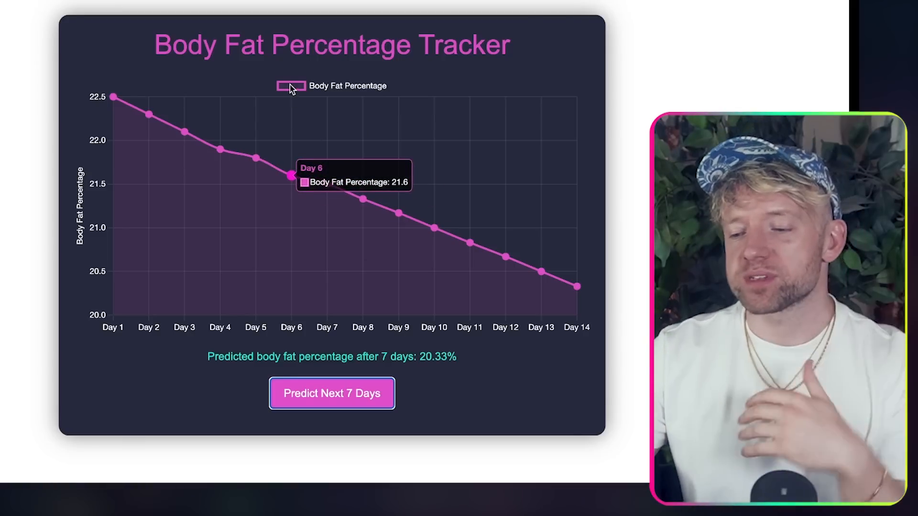
# - Rerun the 7-day body fat forecast on the chart, which now predicts 20.33%
pyautogui.click(275, 394)
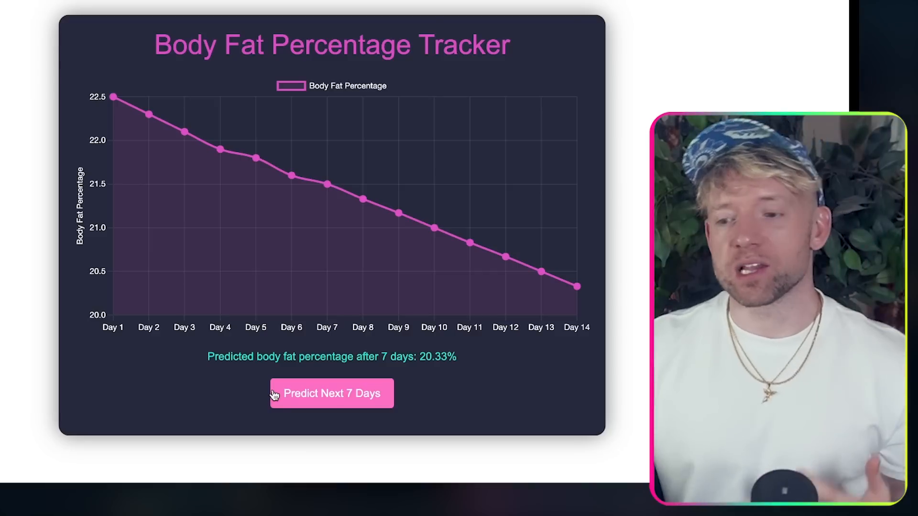
pyautogui.moveTo(366, 218)
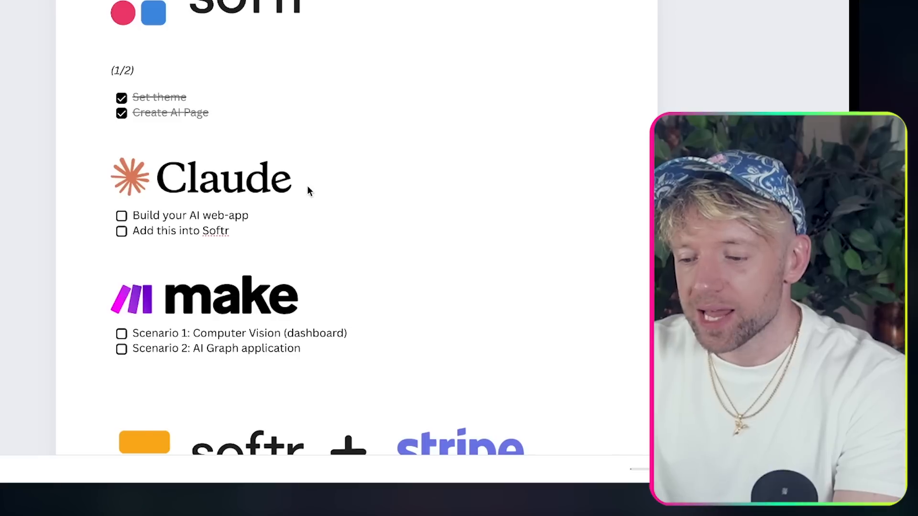
pyautogui.scroll(-1, 307, 188)
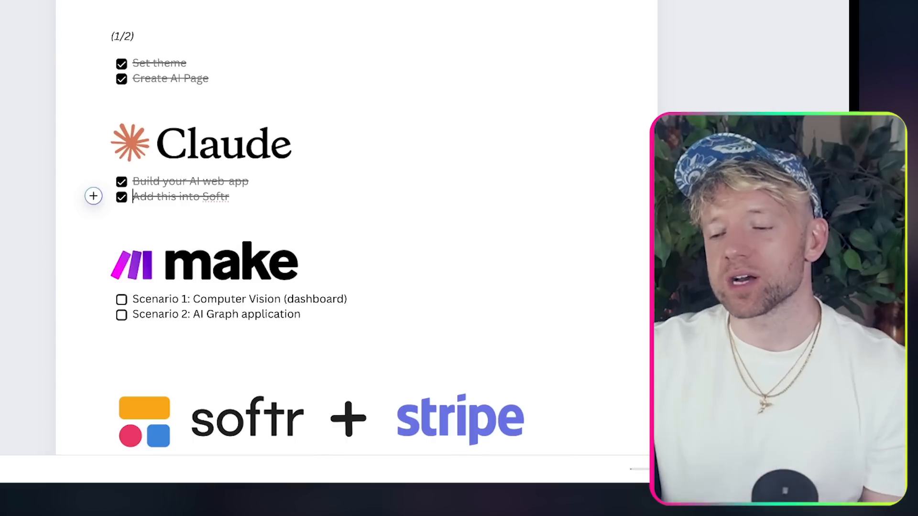
pyautogui.scroll(-2, 501, 125)
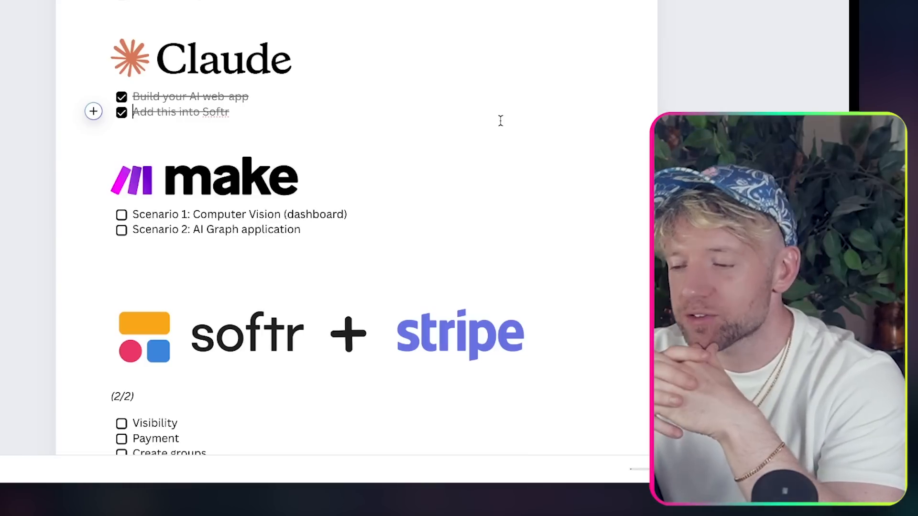
pyautogui.moveTo(300, 231); pyautogui.dragTo(178, 231)
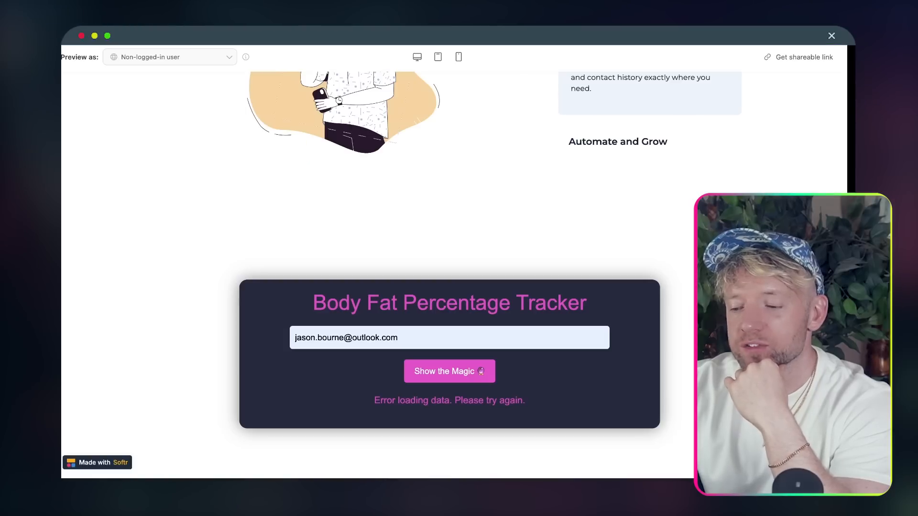
# - Leave the preview and scroll the editor past the results cards to the tracker and 'This Week's photo' form
pyautogui.moveTo(447, 310); pyautogui.dragTo(407, 332)
pyautogui.scroll(1, 407, 332)
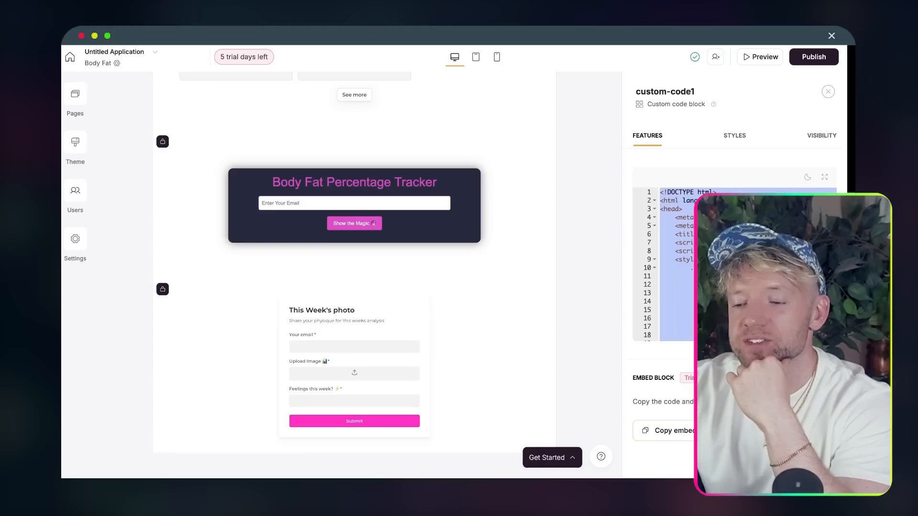
pyautogui.scroll(5, 370, 158)
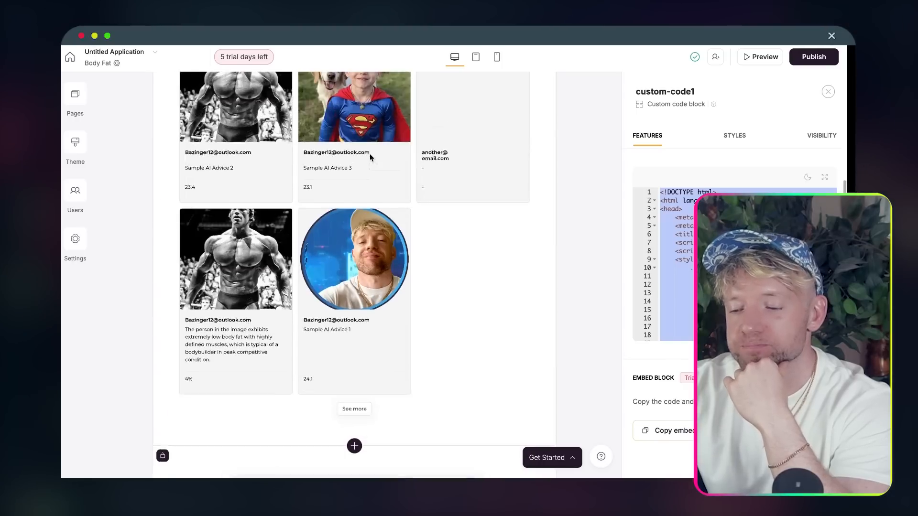
pyautogui.scroll(3, 371, 158)
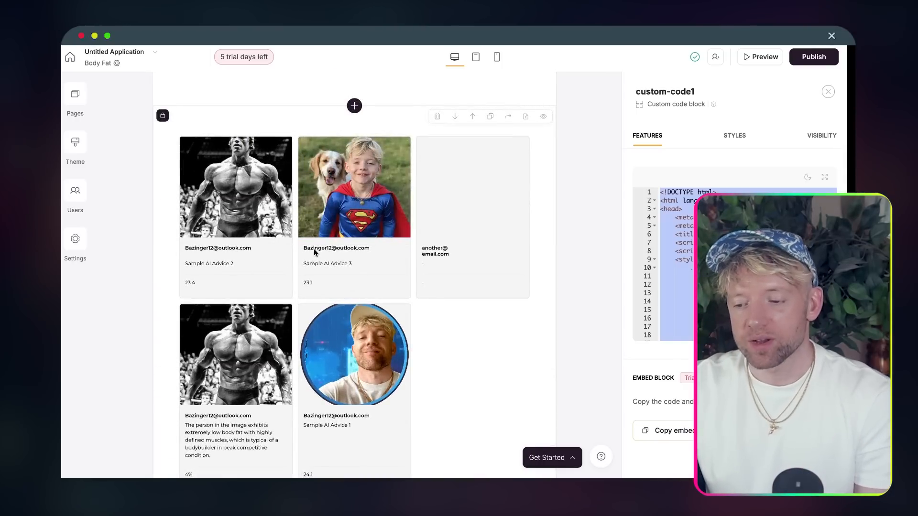
pyautogui.scroll(-1, 322, 264)
pyautogui.scroll(-8, 322, 263)
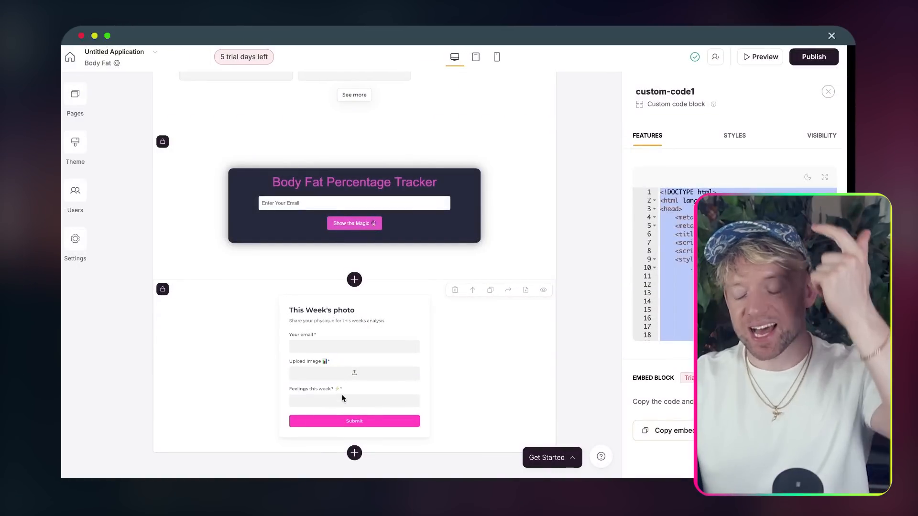
pyautogui.scroll(7, 354, 389)
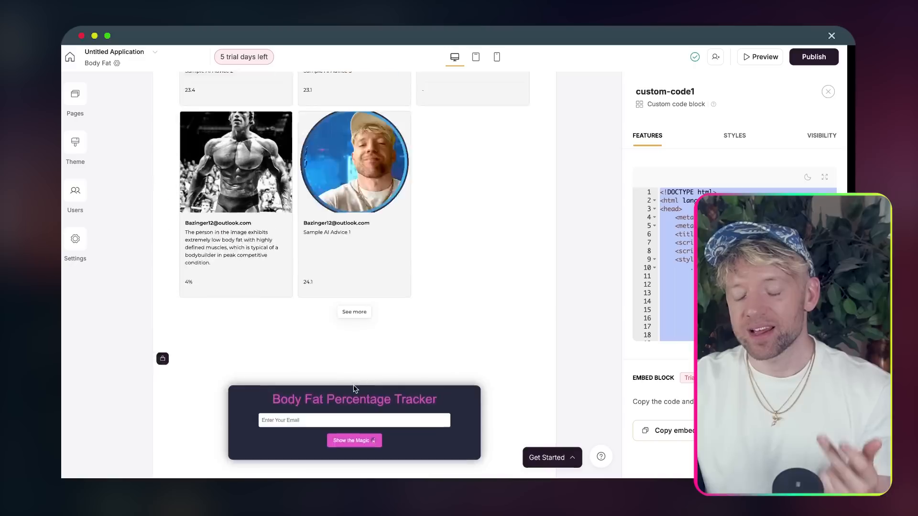
pyautogui.scroll(-5, 383, 168)
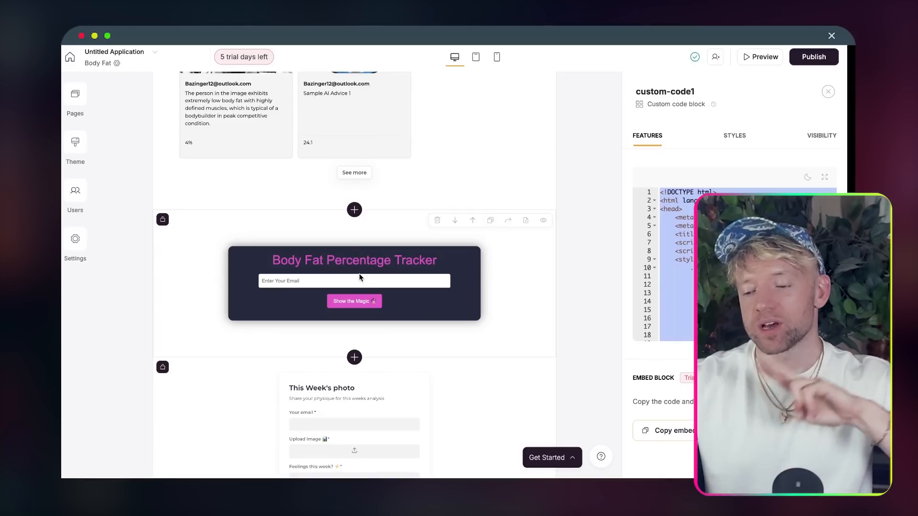
pyautogui.scroll(4, 360, 276)
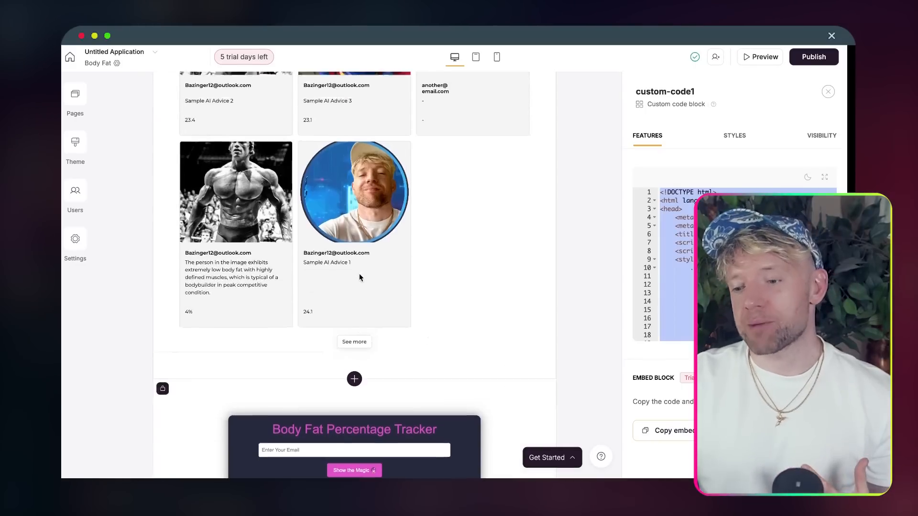
pyautogui.scroll(4, 359, 275)
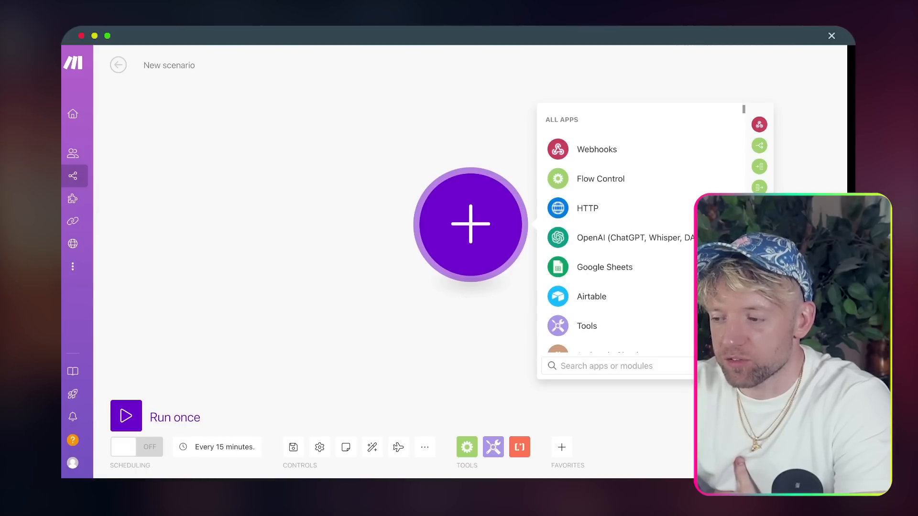
# - Rename the new Make scenario to 'Computer Vision [2/2] 🔥'
pyautogui.tripleClick(160, 64)
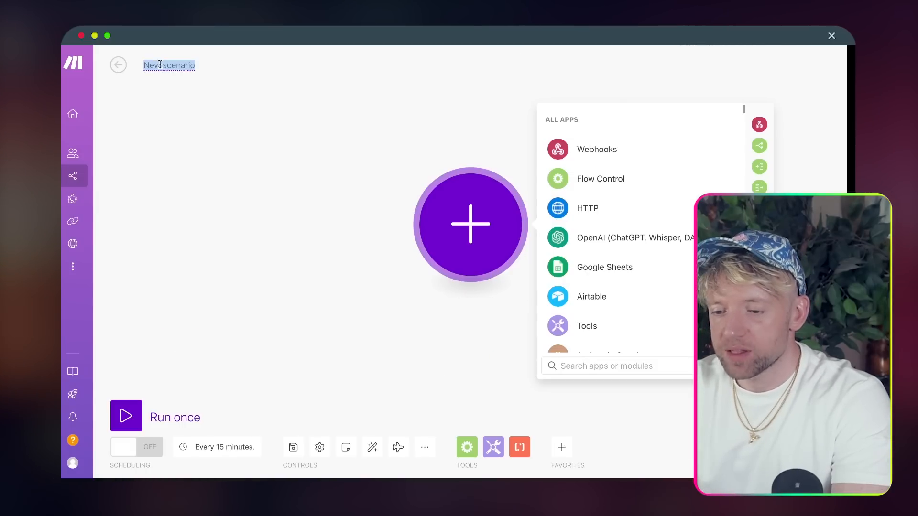
pyautogui.write('Computer')
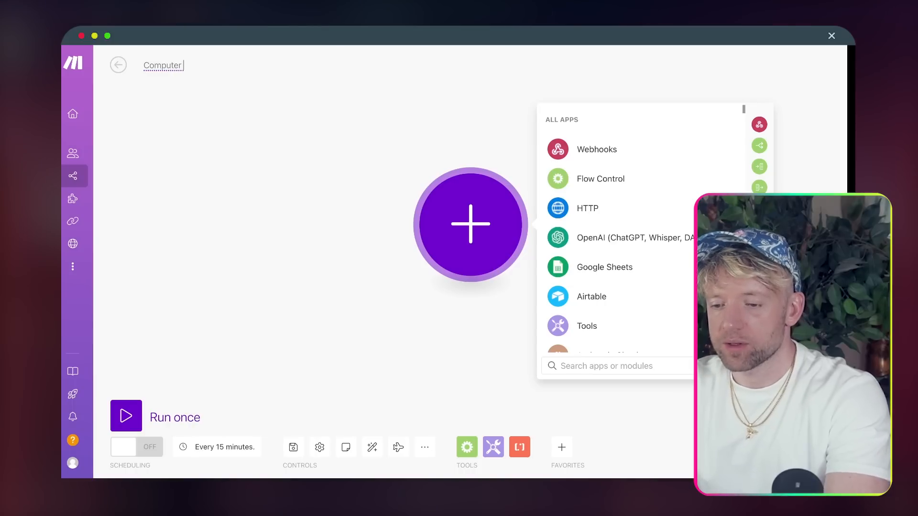
pyautogui.write(' Vision [2/2')
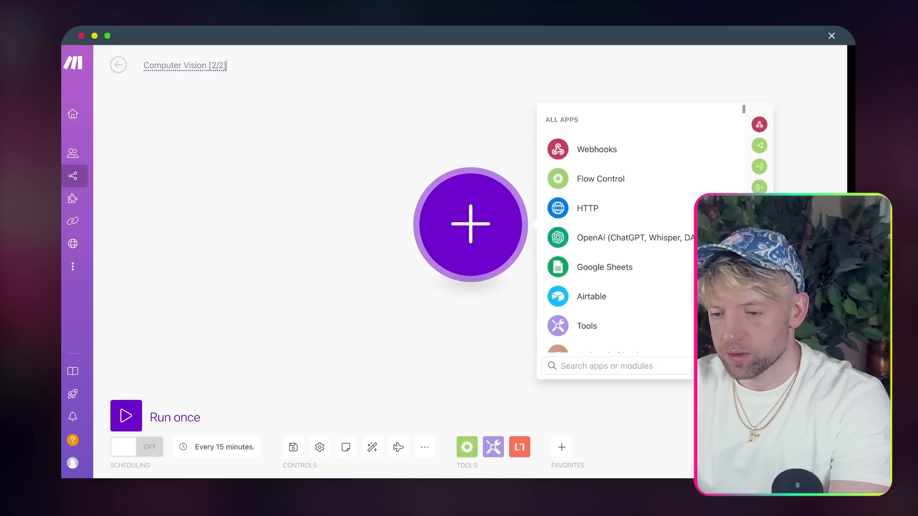
pyautogui.press('ctrl+super+space')
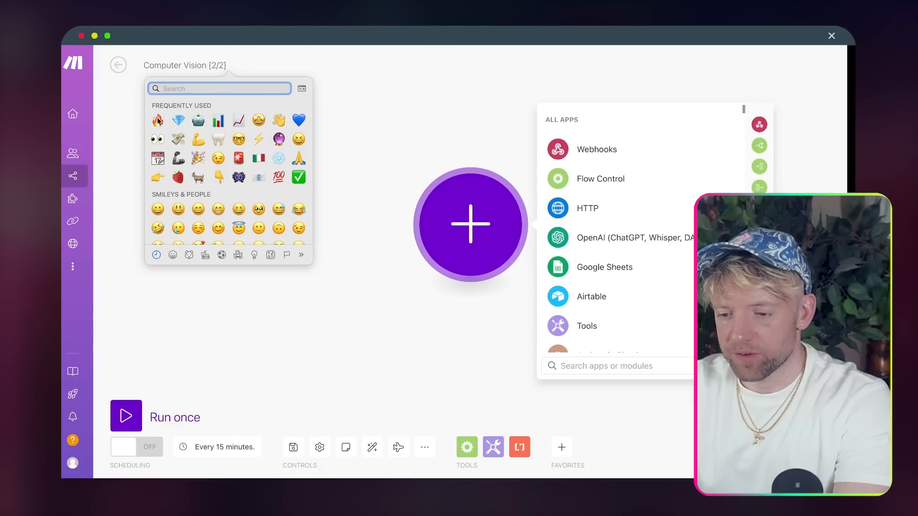
pyautogui.press('Return')
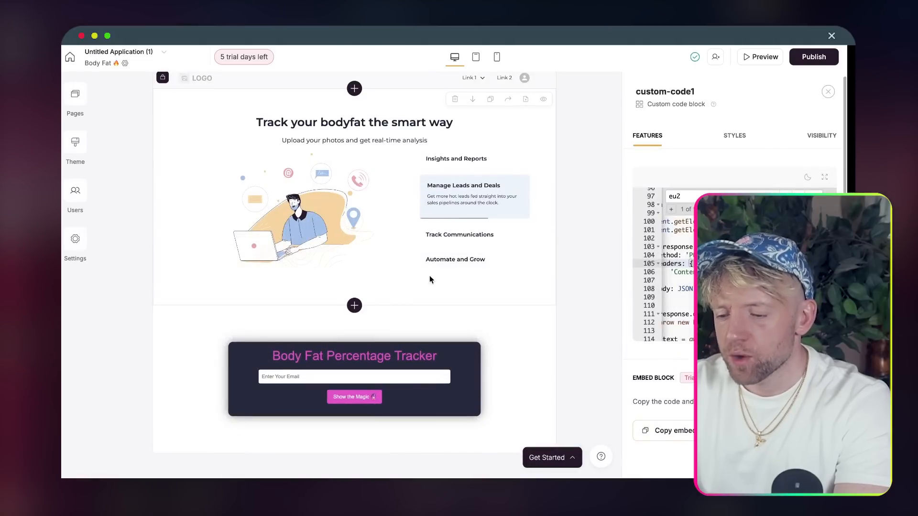
# - Insert a Conditional Form block below the hero section
pyautogui.click(354, 305)
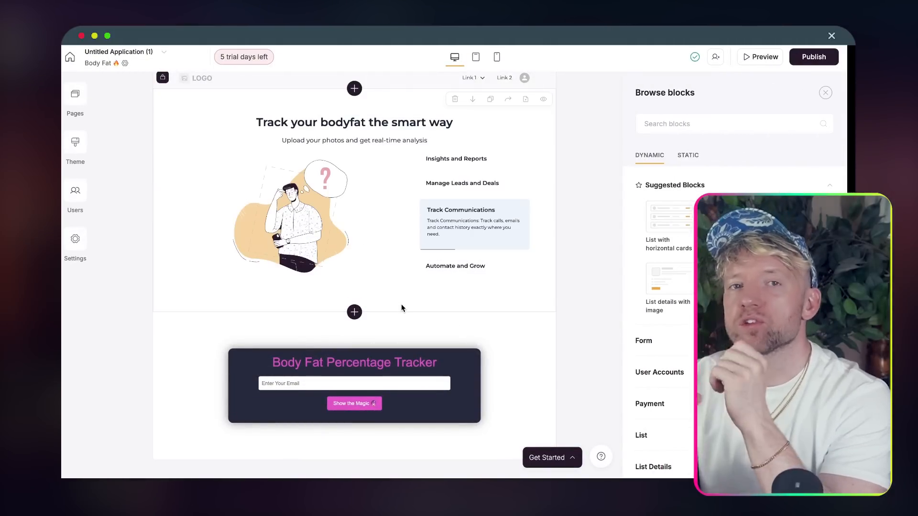
pyautogui.click(354, 312)
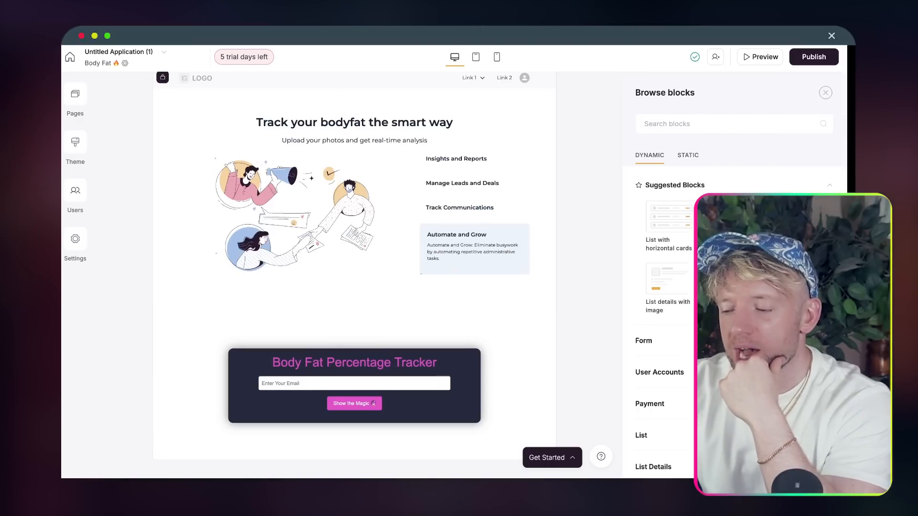
pyautogui.scroll(-1, 726, 306)
pyautogui.scroll(-4, 679, 268)
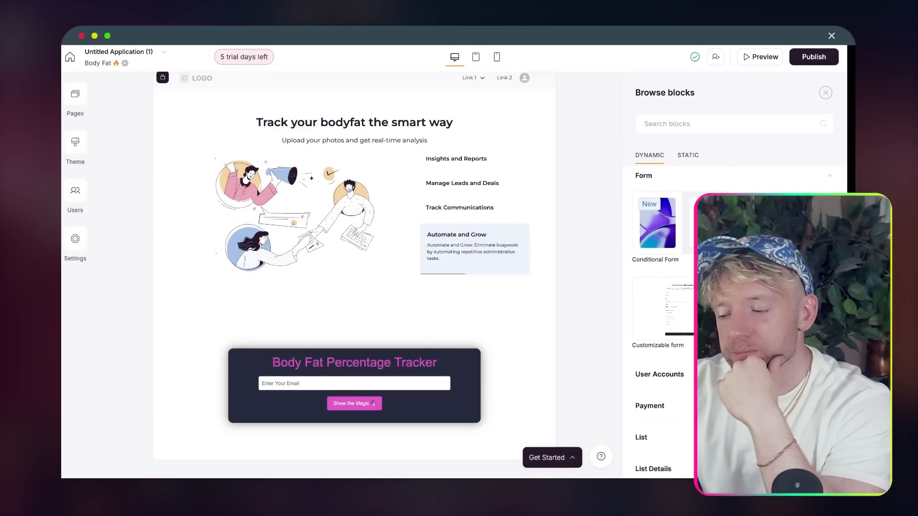
pyautogui.moveTo(688, 270)
pyautogui.scroll(2, 688, 268)
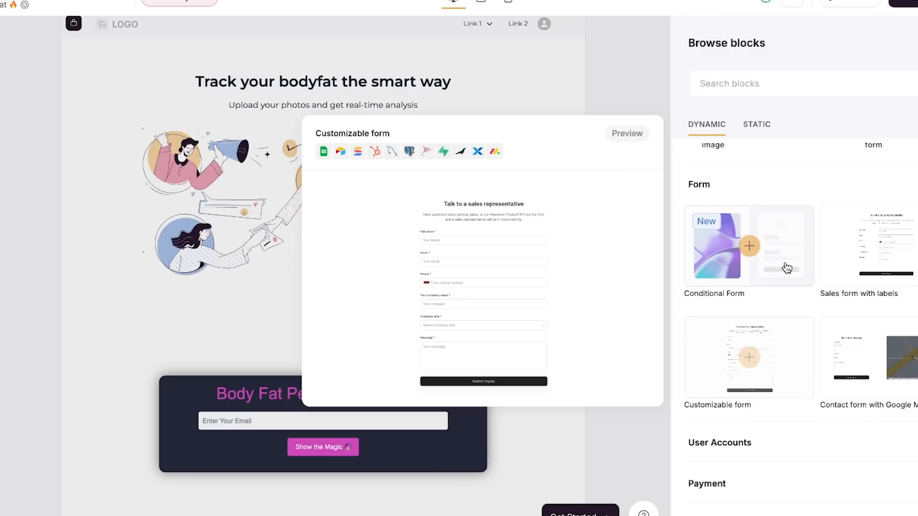
pyautogui.click(750, 246)
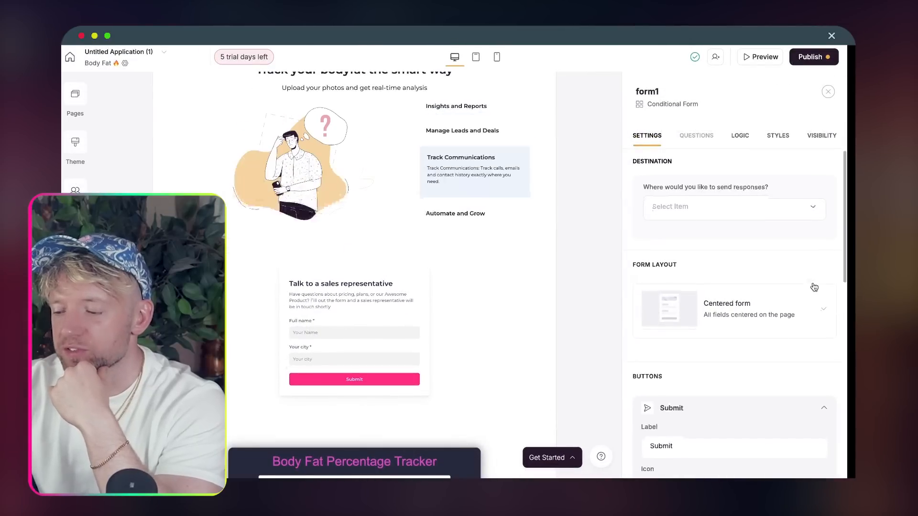
# - Set the form's response destination to Make
pyautogui.scroll(-5, 700, 281)
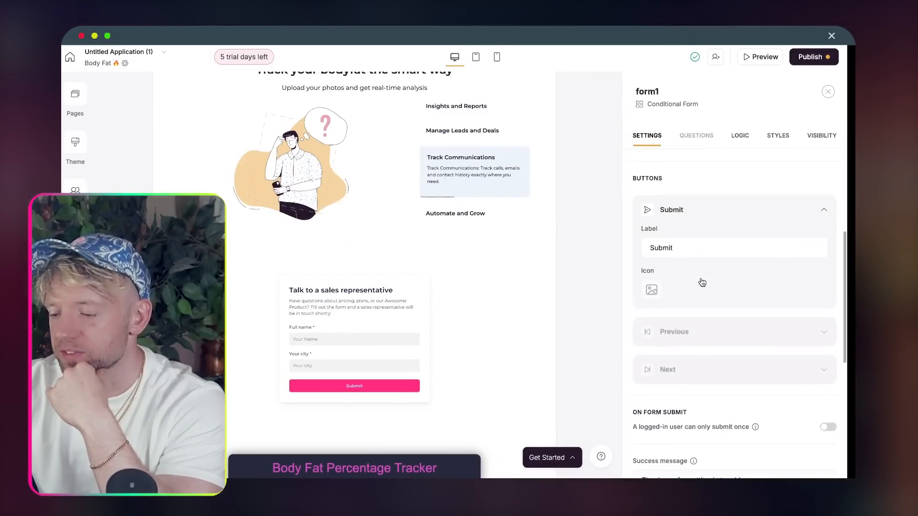
pyautogui.scroll(5, 702, 281)
pyautogui.scroll(-9, 702, 282)
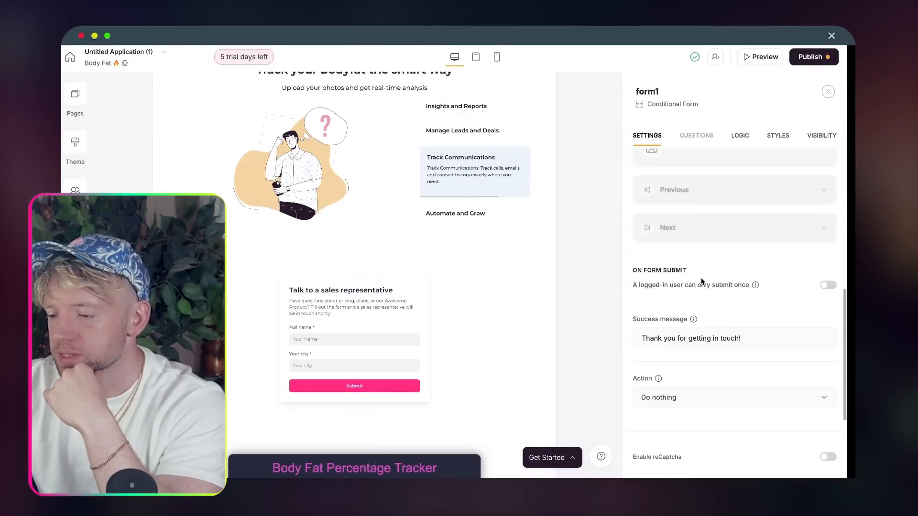
pyautogui.scroll(5, 701, 281)
pyautogui.scroll(5, 697, 205)
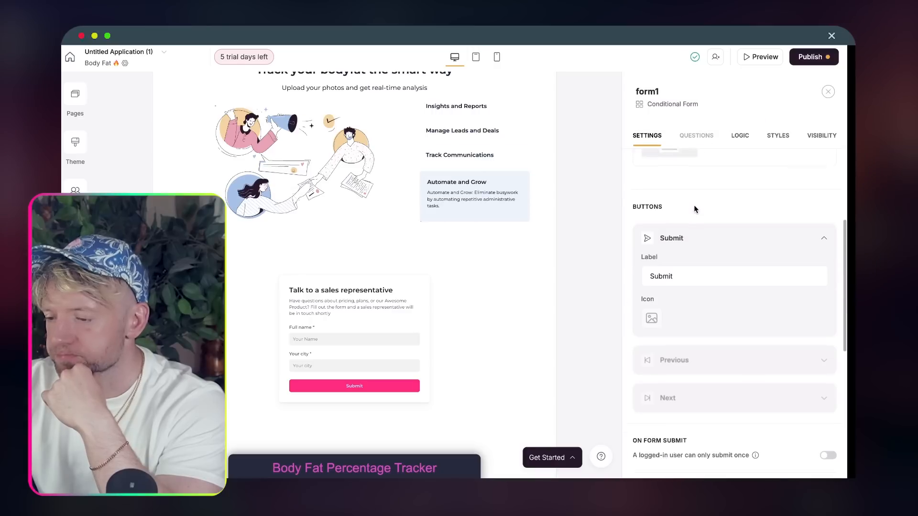
pyautogui.scroll(3, 695, 210)
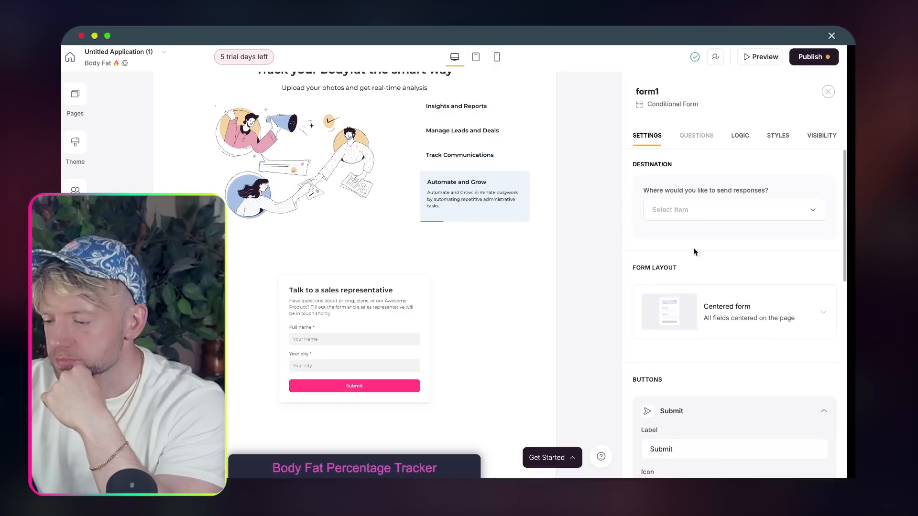
pyautogui.click(688, 211)
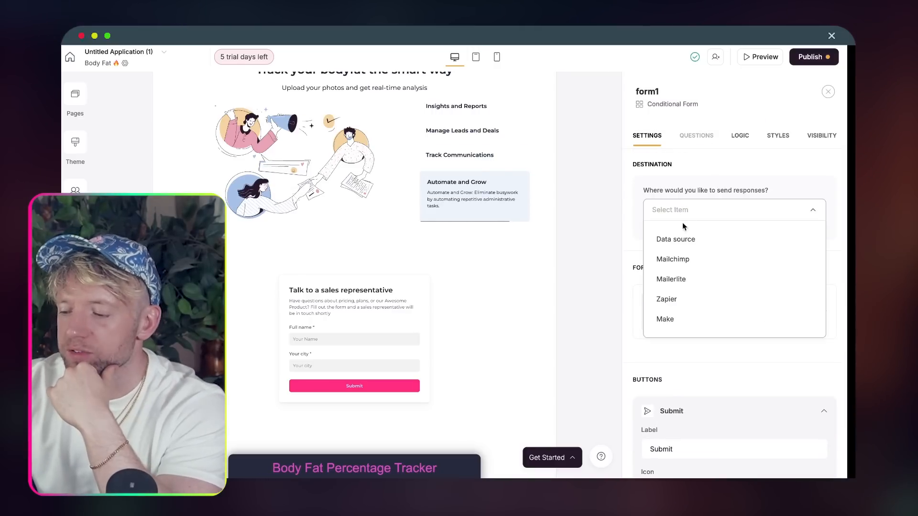
pyautogui.scroll(-1, 684, 306)
pyautogui.click(682, 307)
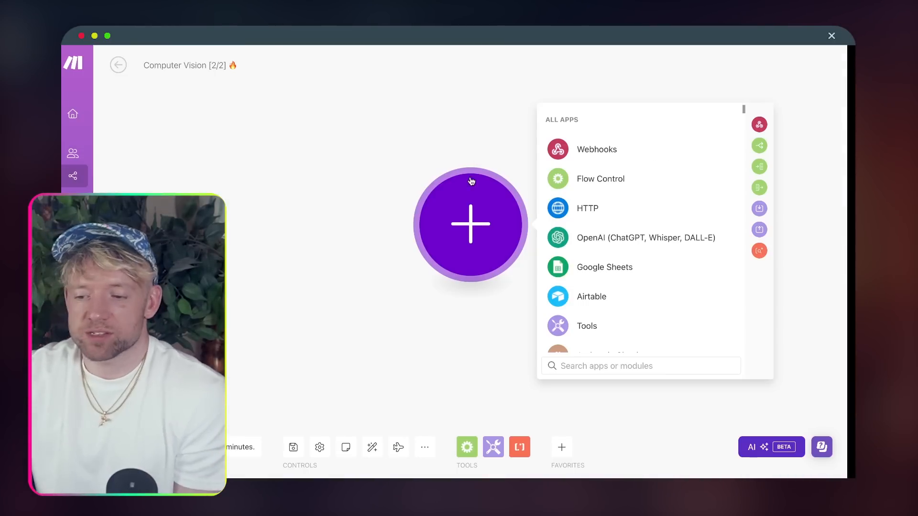
# - Add a Webhooks custom webhook trigger as the scenario's first module
pyautogui.click(418, 156)
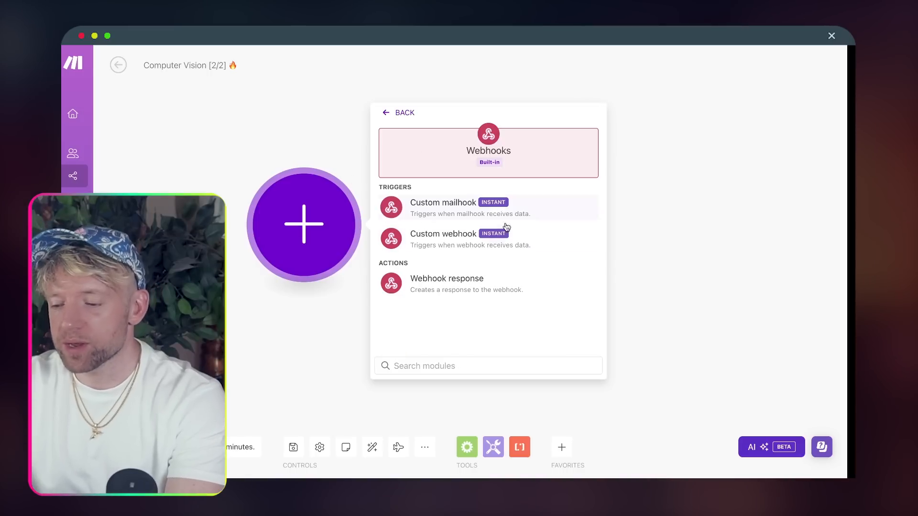
pyautogui.click(458, 242)
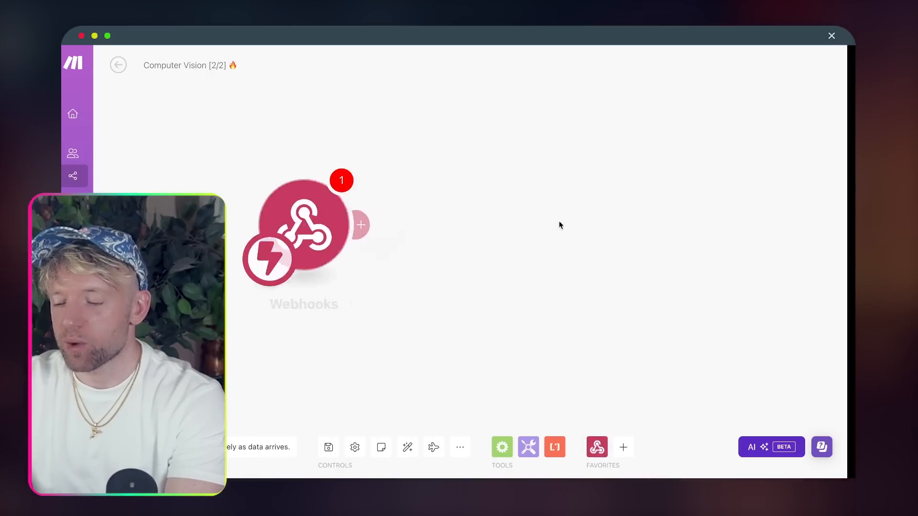
pyautogui.click(578, 222)
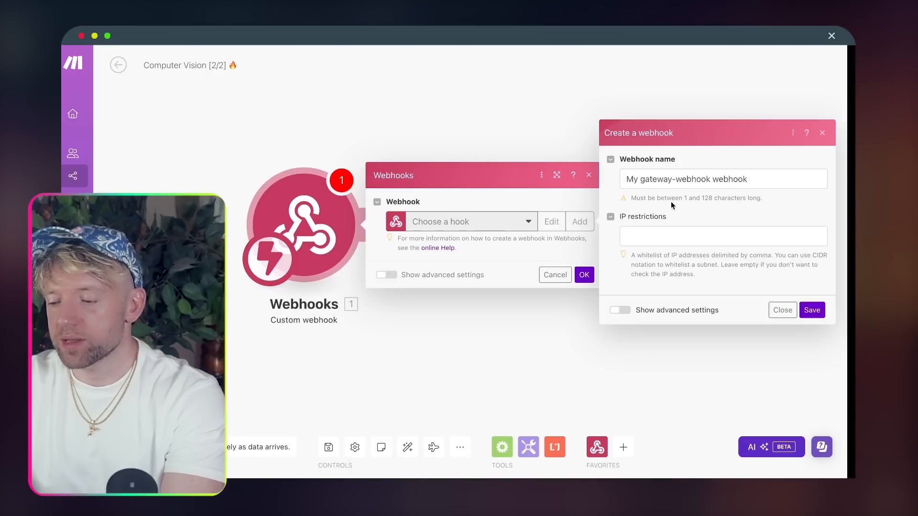
# - Name the webhook 'Bodyfat % and image gen 🔥', save it and copy its address
pyautogui.tripleClick(657, 178)
pyautogui.write('Bodyfat')
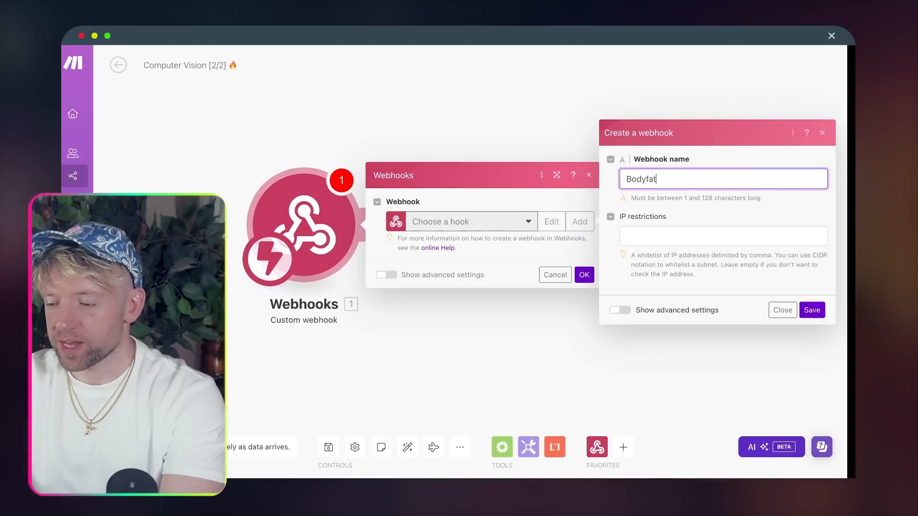
pyautogui.write(' % and image gen')
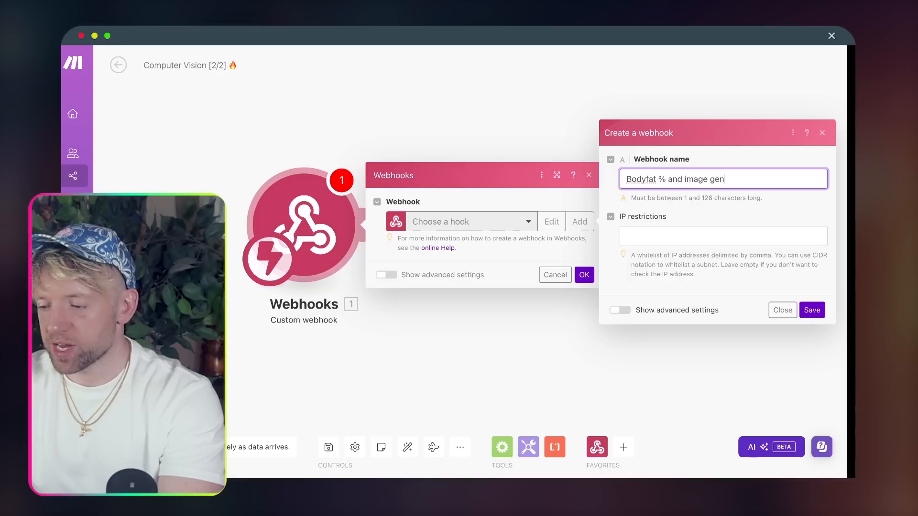
pyautogui.press('ctrl+super+space')
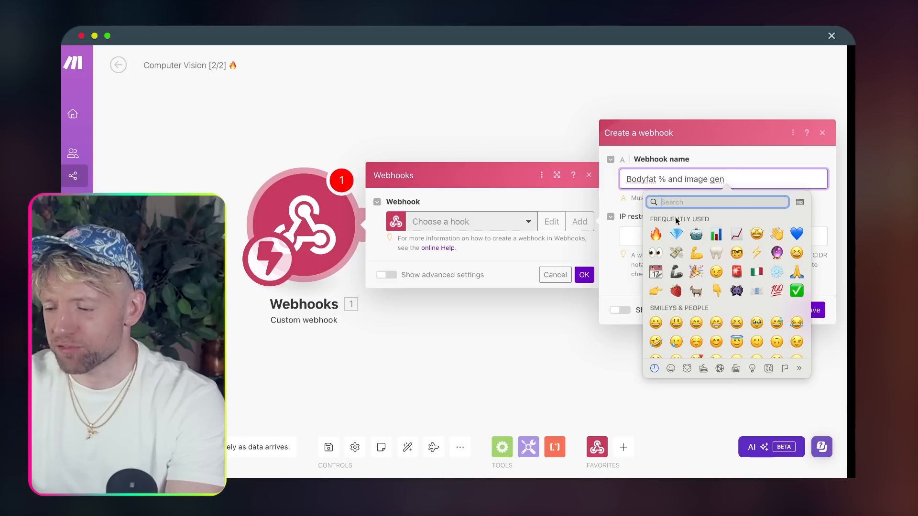
pyautogui.press('Escape')
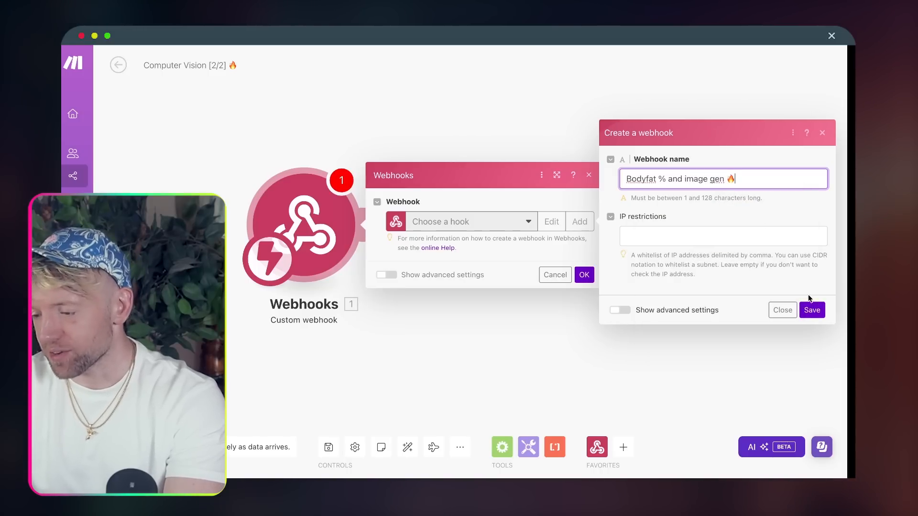
pyautogui.click(811, 310)
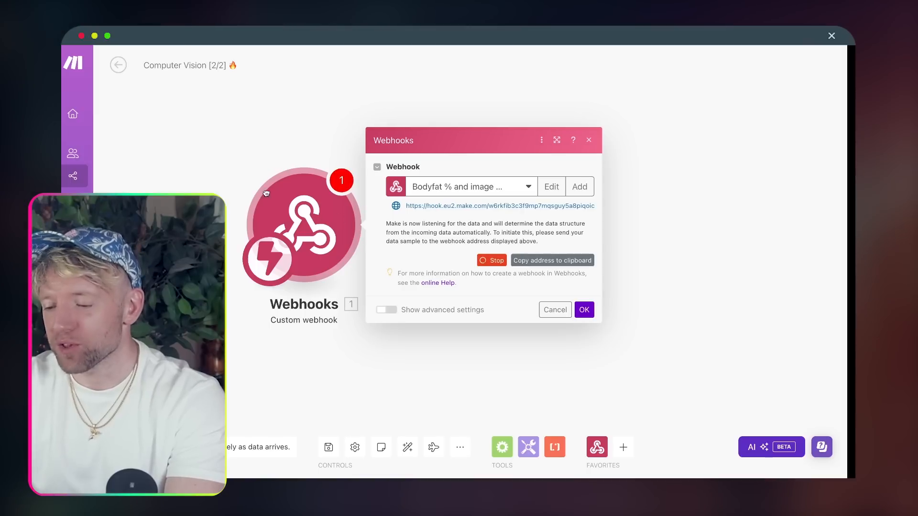
pyautogui.moveTo(315, 224); pyautogui.dragTo(243, 158)
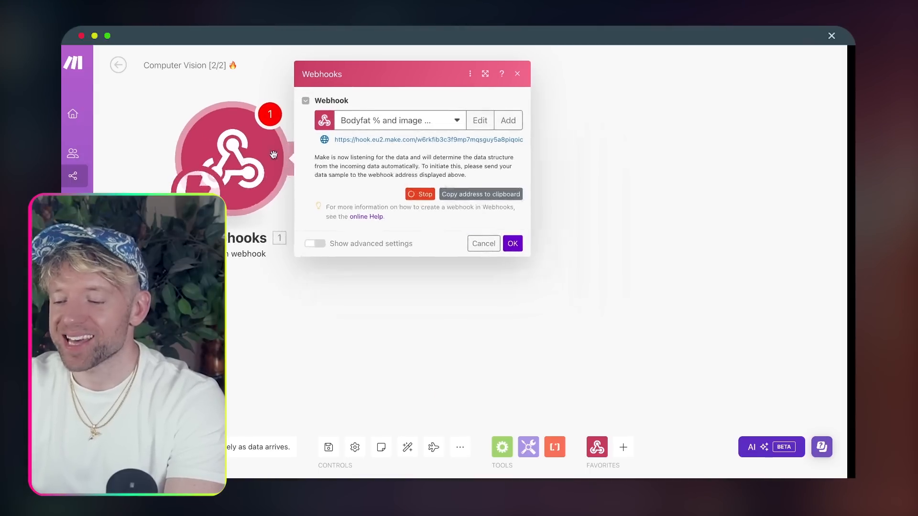
pyautogui.click(470, 197)
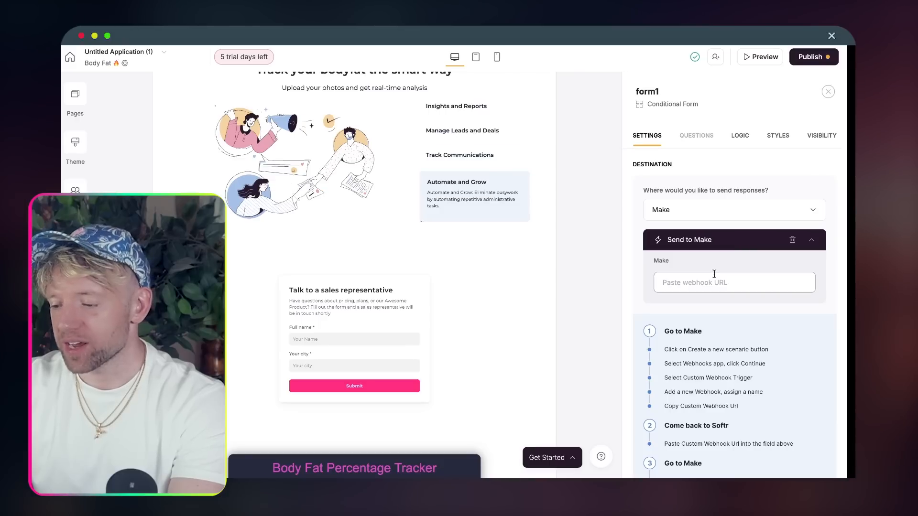
# - Paste the copied Make webhook address into the form's Send to Make webhook URL field
pyautogui.press('super+v')
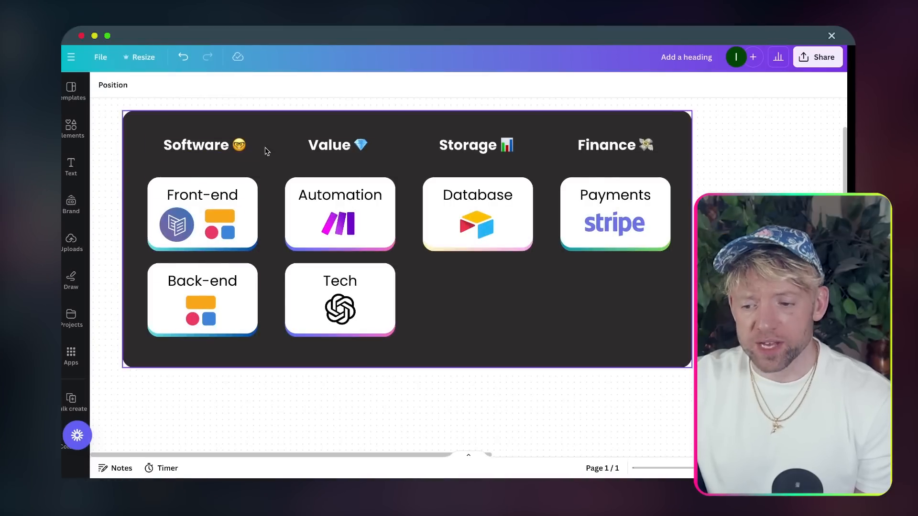
pyautogui.moveTo(245, 99); pyautogui.dragTo(174, 321)
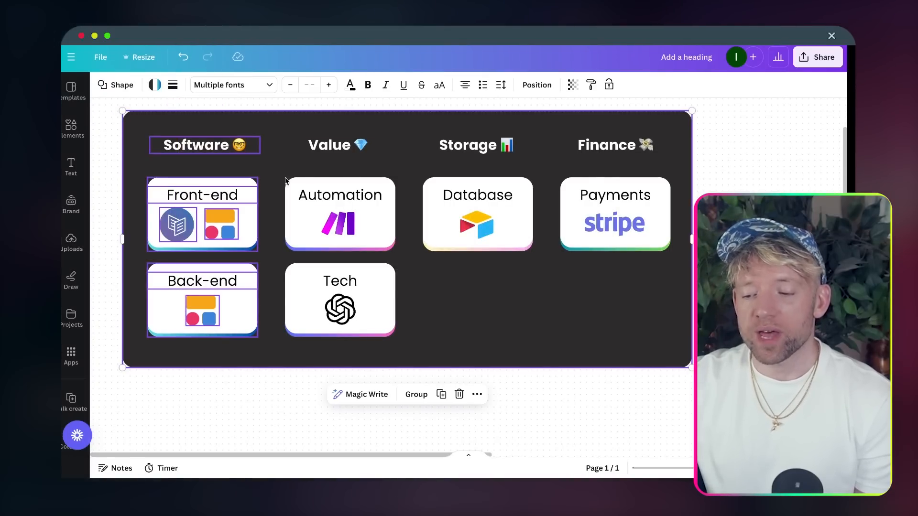
pyautogui.moveTo(358, 98); pyautogui.dragTo(324, 228)
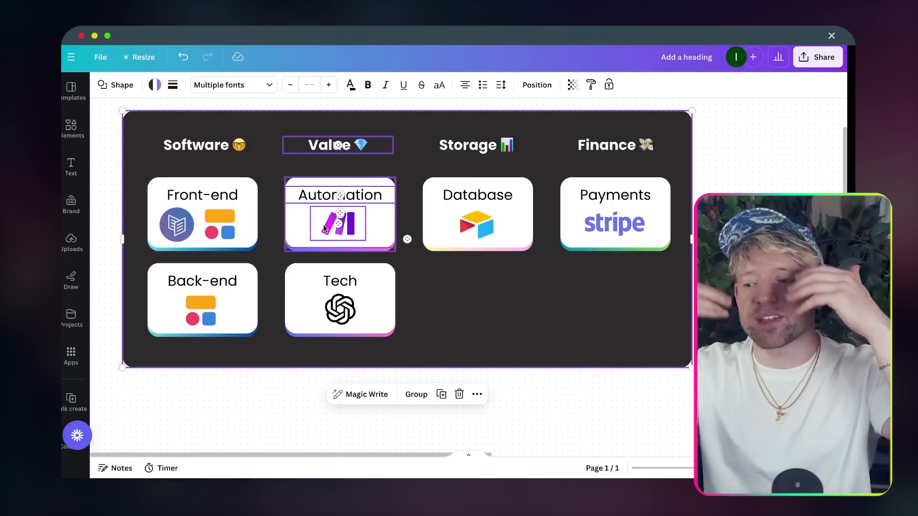
pyautogui.moveTo(488, 108); pyautogui.dragTo(459, 233)
pyautogui.moveTo(457, 232); pyautogui.dragTo(458, 232)
pyautogui.moveTo(255, 102); pyautogui.dragTo(200, 186)
pyautogui.click(330, 146)
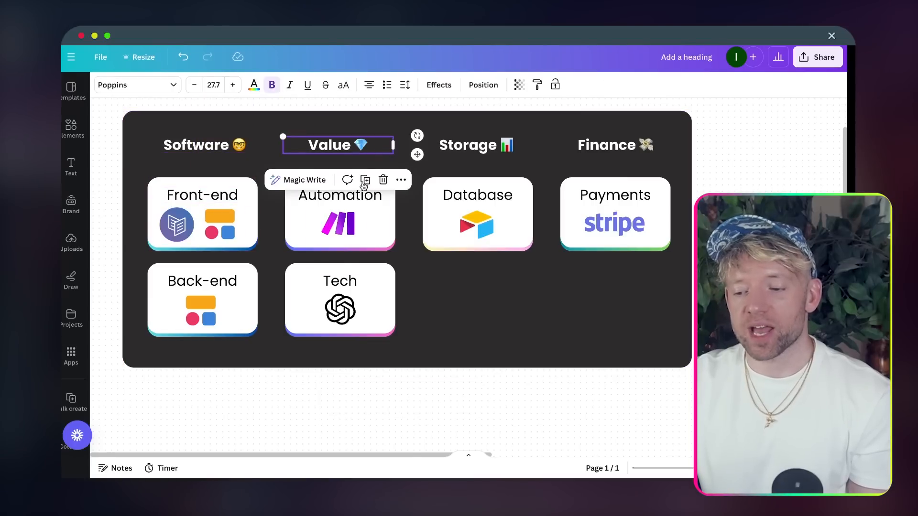
pyautogui.click(338, 223)
pyautogui.click(344, 281)
pyautogui.click(341, 309)
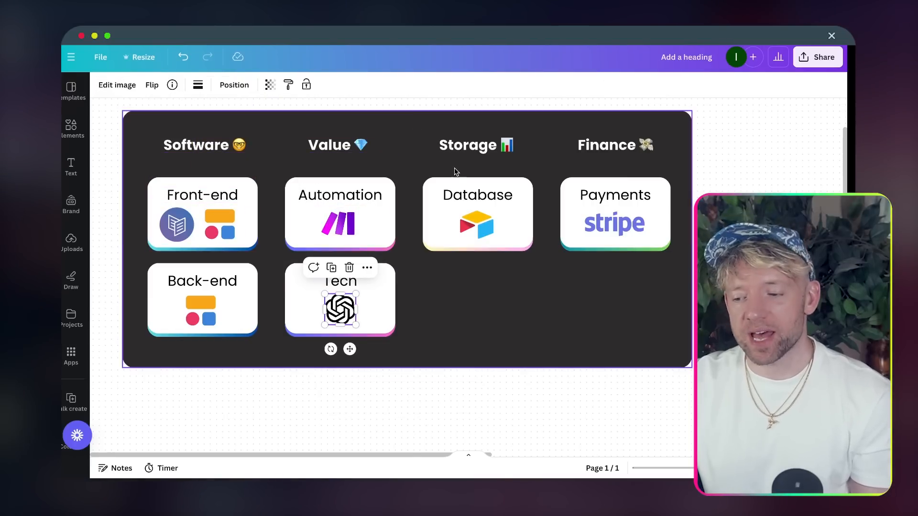
pyautogui.click(507, 122)
pyautogui.moveTo(492, 111); pyautogui.dragTo(474, 117)
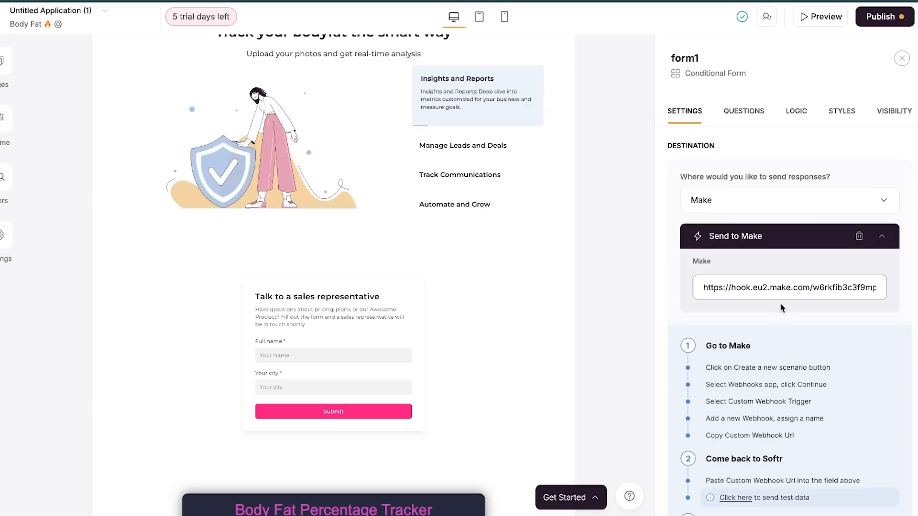
# - Set the form heading to 'Submit your photo 📈' and its text to 'Get your AI feedback'
pyautogui.scroll(-8, 783, 295)
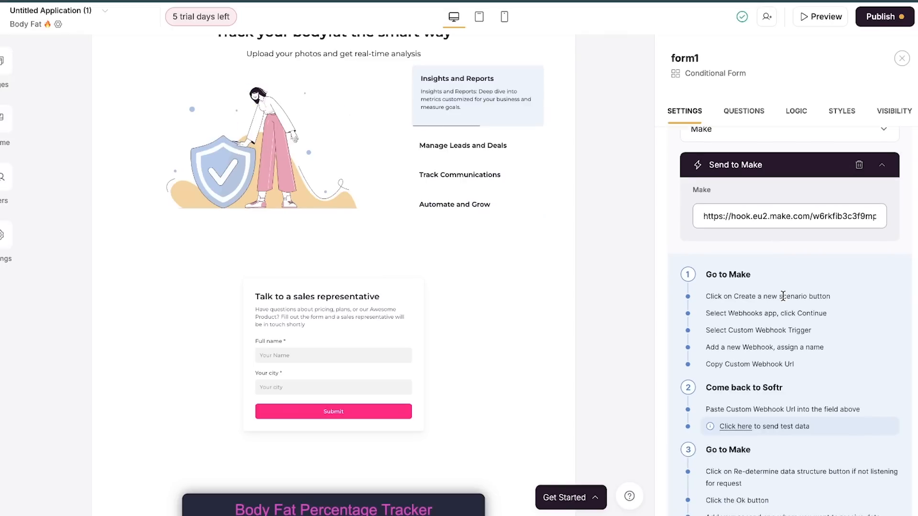
pyautogui.scroll(-6, 782, 295)
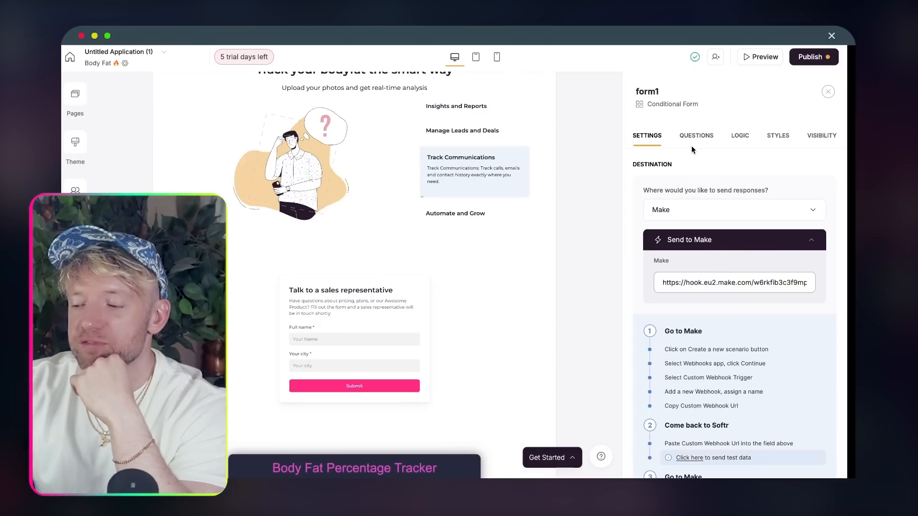
pyautogui.click(694, 138)
pyautogui.click(703, 273)
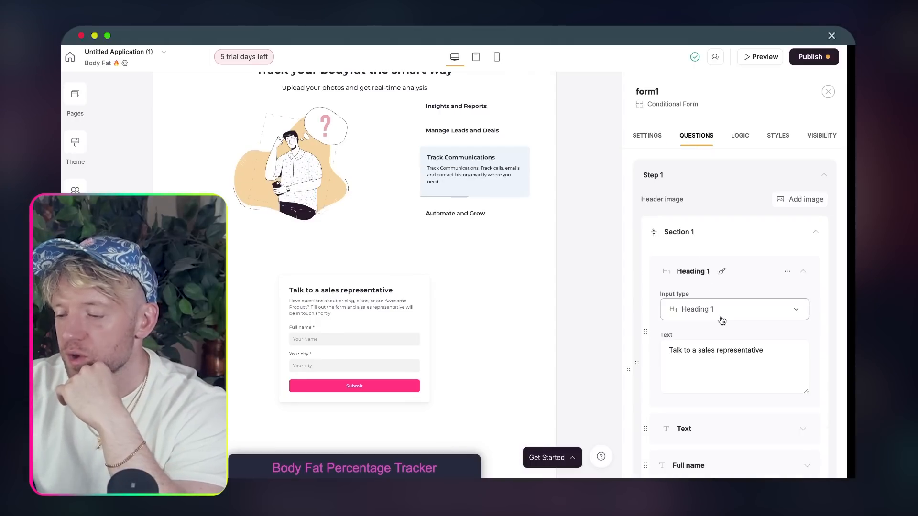
pyautogui.tripleClick(721, 315)
pyautogui.press('BackSpace')
pyautogui.write('Submit your')
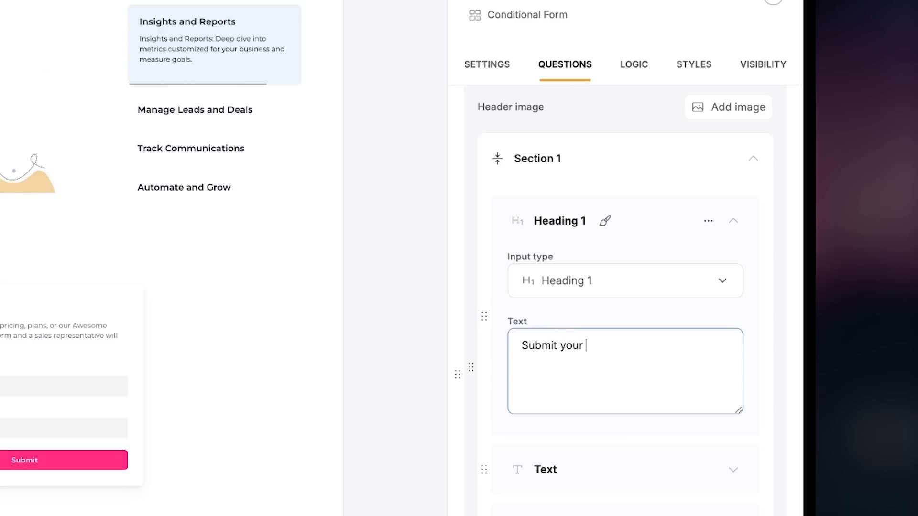
pyautogui.write(' photo')
pyautogui.press('ctrl+super+space')
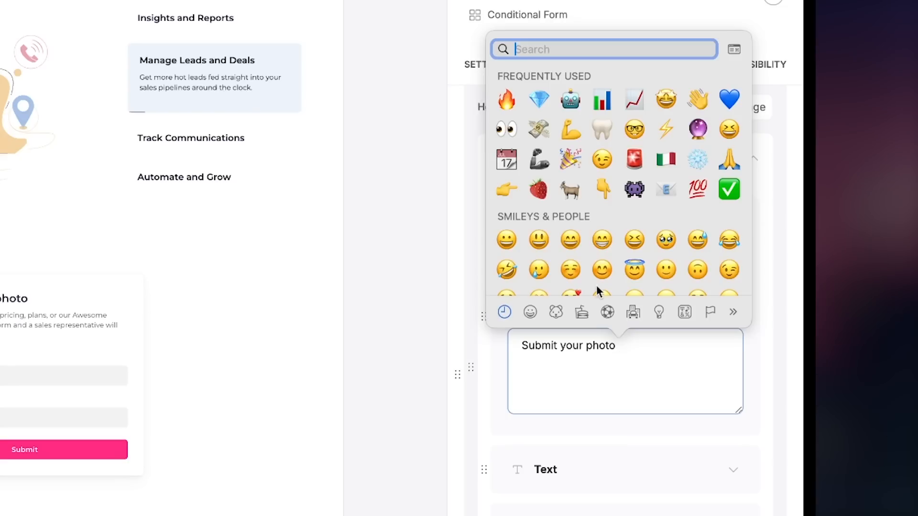
pyautogui.click(597, 462)
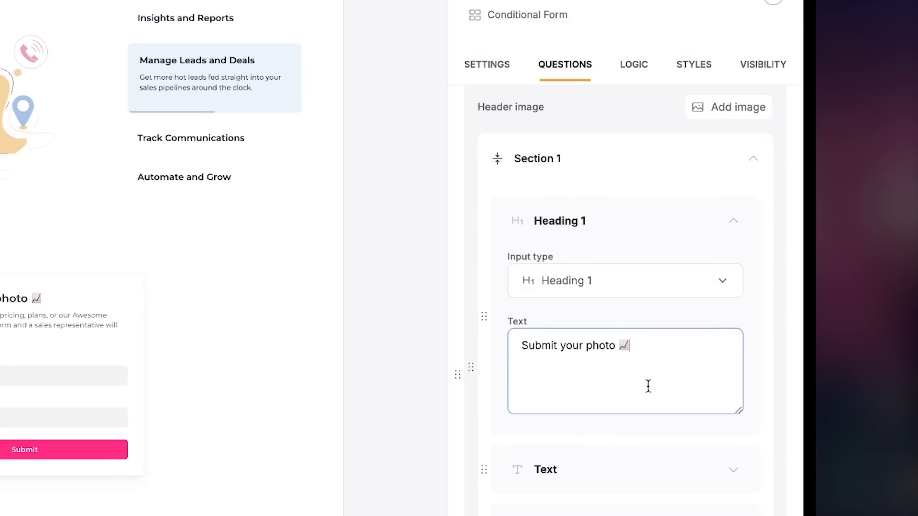
pyautogui.scroll(-5, 648, 386)
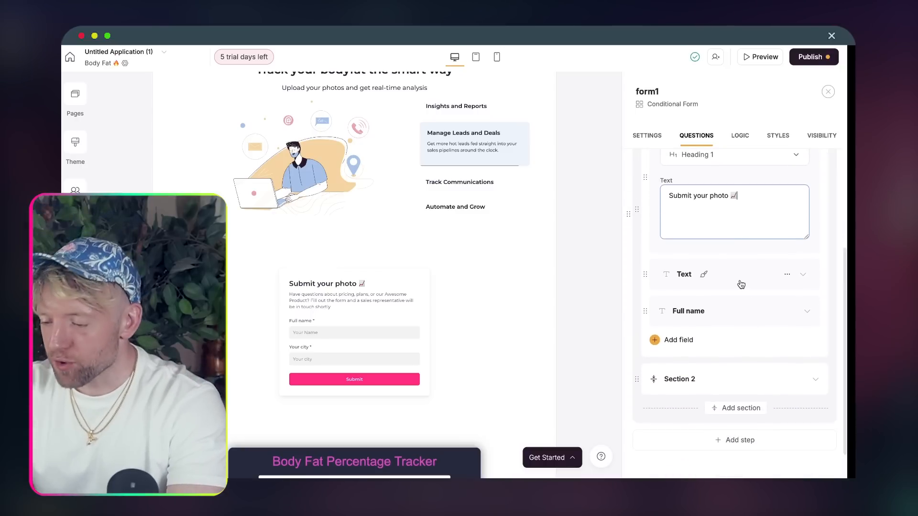
pyautogui.click(742, 286)
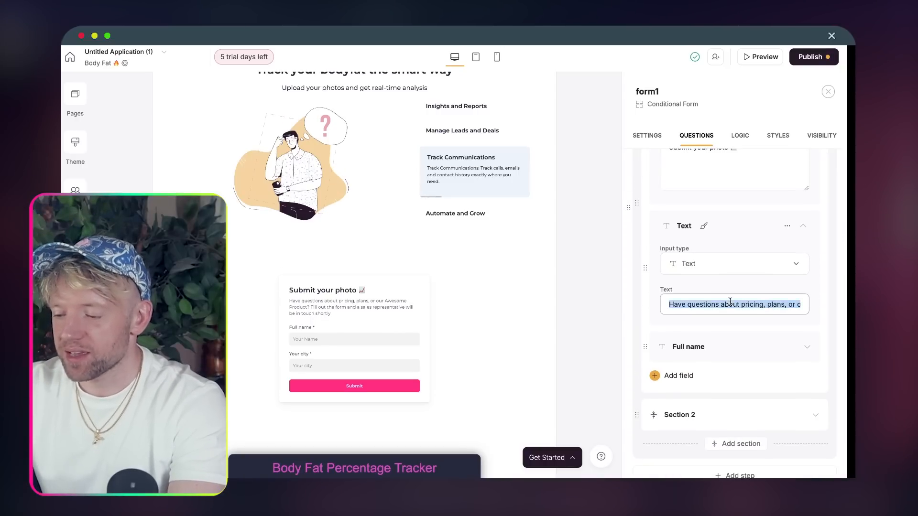
pyautogui.write('Get ')
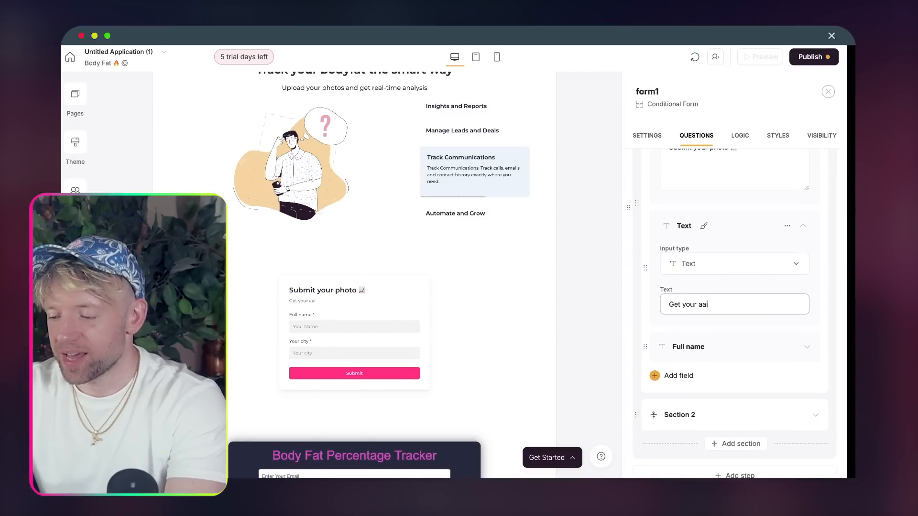
pyautogui.write('your AI feedn')
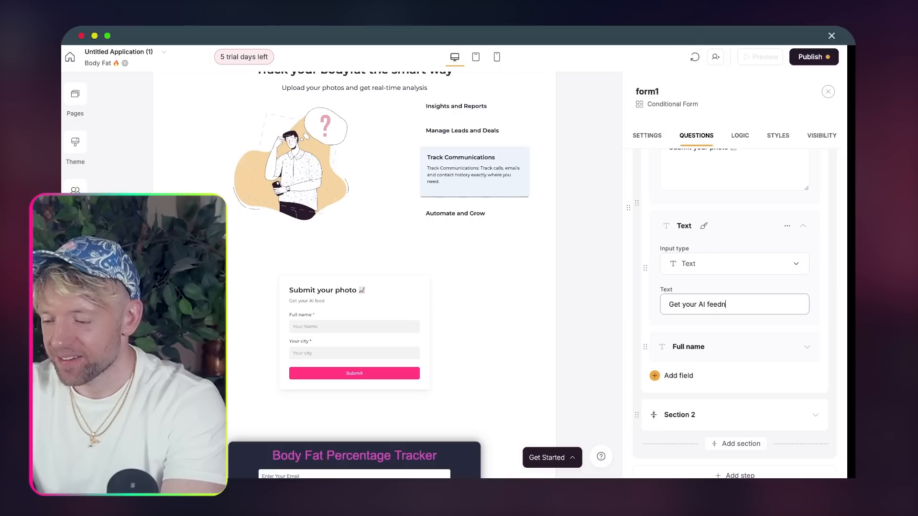
pyautogui.press('BackSpace')
pyautogui.write('back')
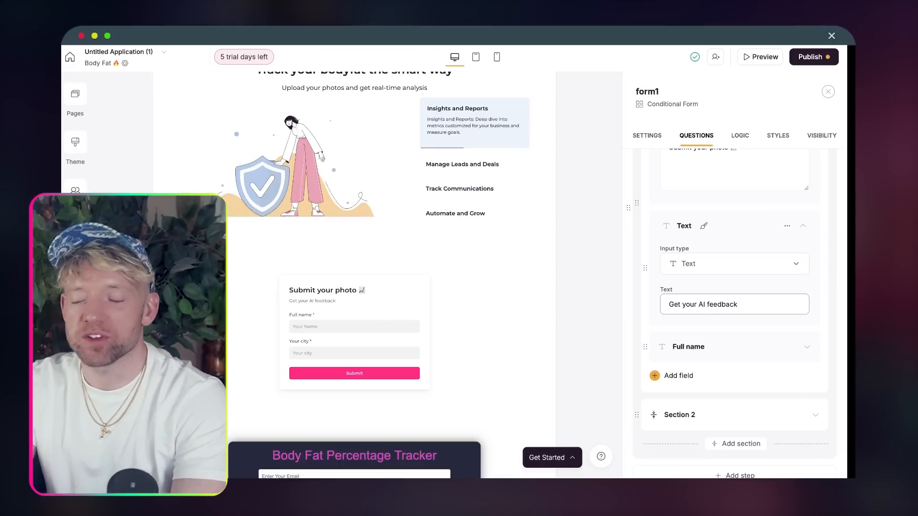
# - Open the Your city question's settings in the form's second section
pyautogui.scroll(-2, 729, 287)
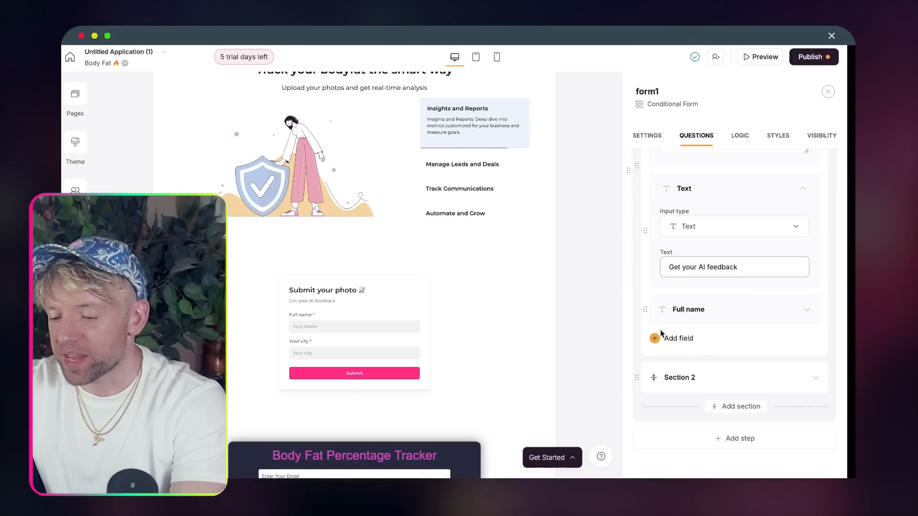
pyautogui.click(683, 375)
pyautogui.scroll(-1, 709, 353)
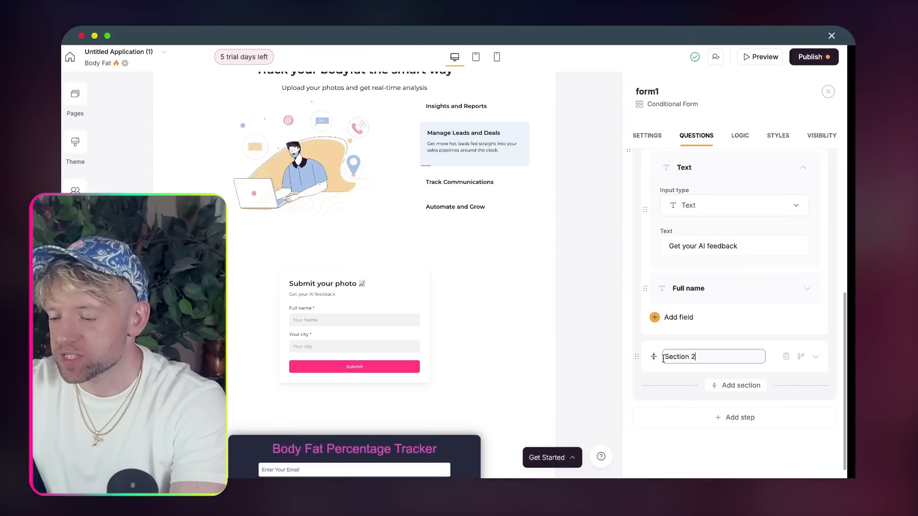
pyautogui.click(792, 361)
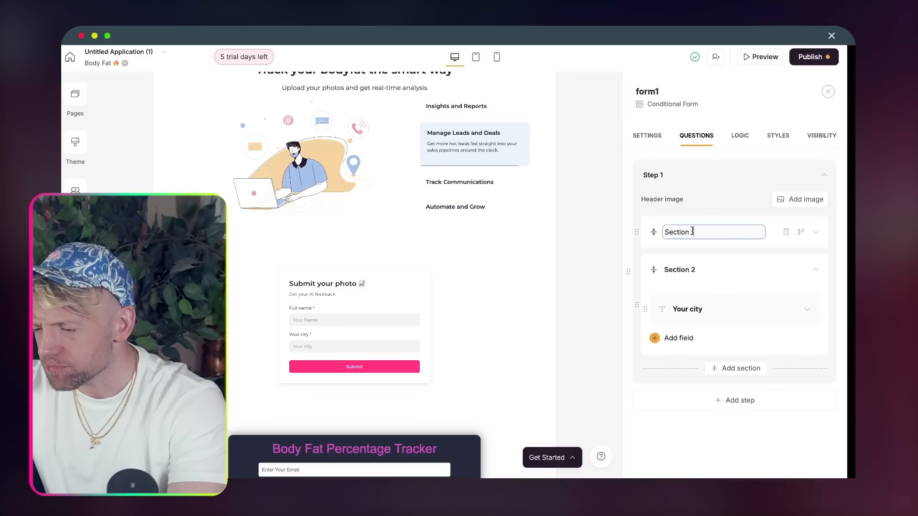
pyautogui.click(711, 314)
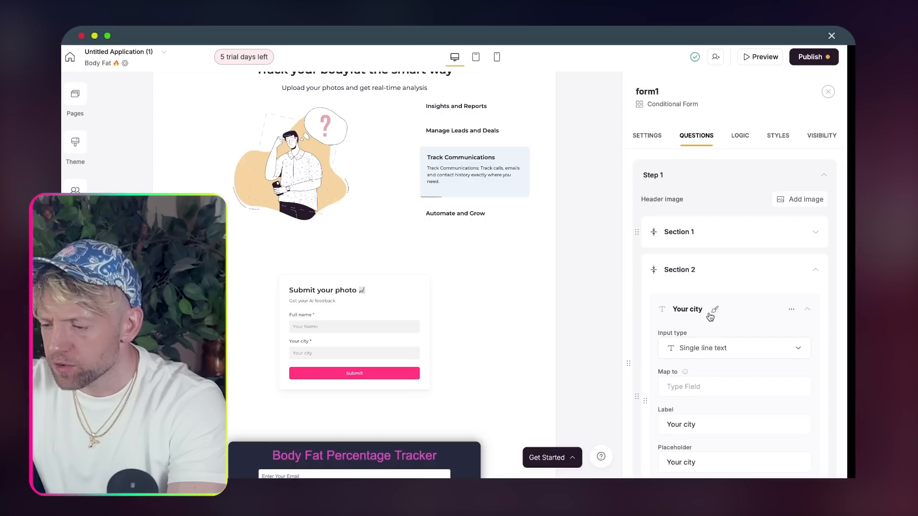
pyautogui.scroll(-2, 710, 317)
pyautogui.scroll(2, 709, 313)
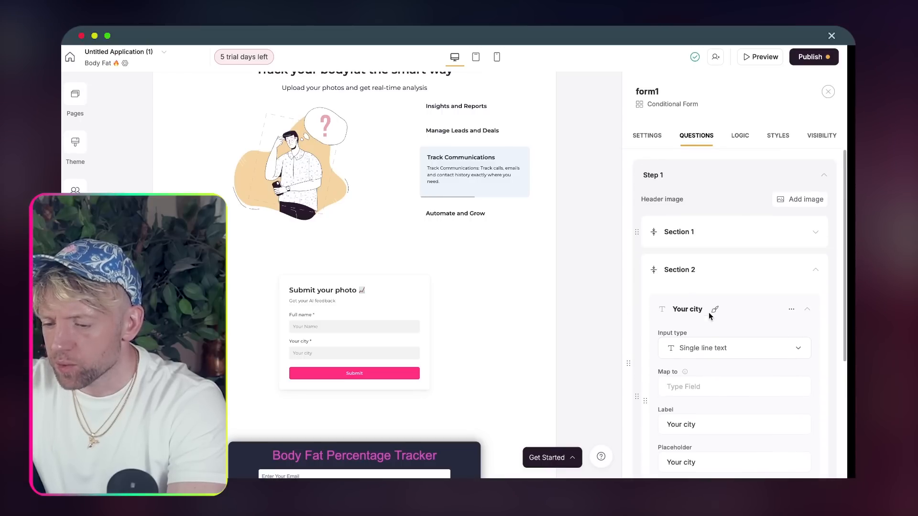
pyautogui.click(697, 234)
pyautogui.click(767, 259)
pyautogui.click(771, 231)
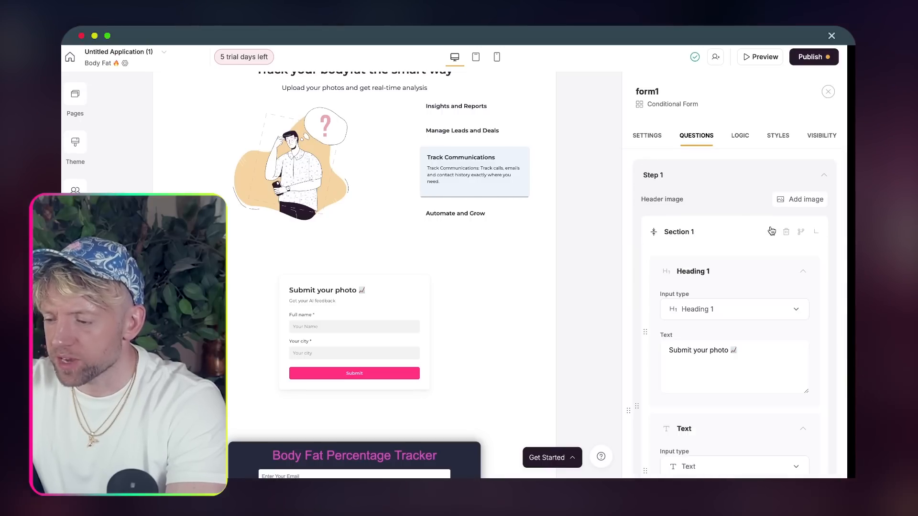
pyautogui.scroll(-1, 717, 324)
pyautogui.scroll(-3, 717, 324)
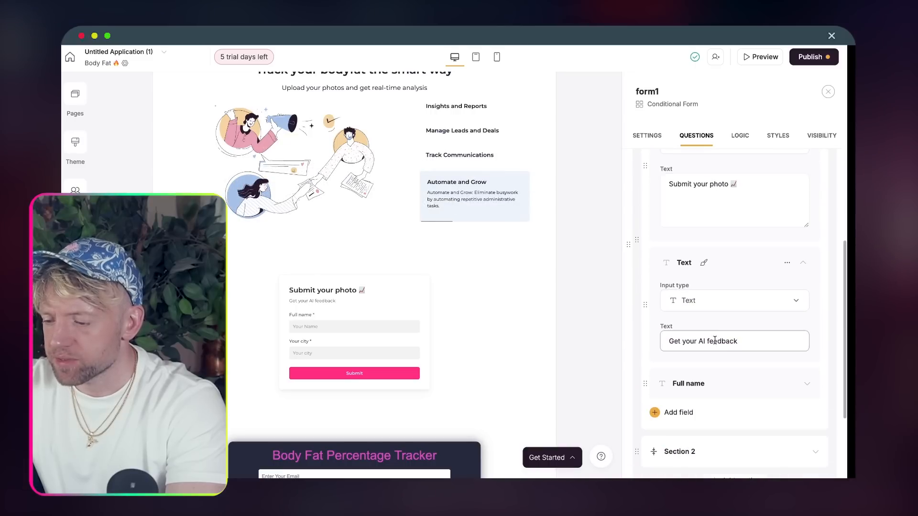
pyautogui.scroll(-3, 715, 343)
pyautogui.click(736, 351)
pyautogui.scroll(2, 734, 346)
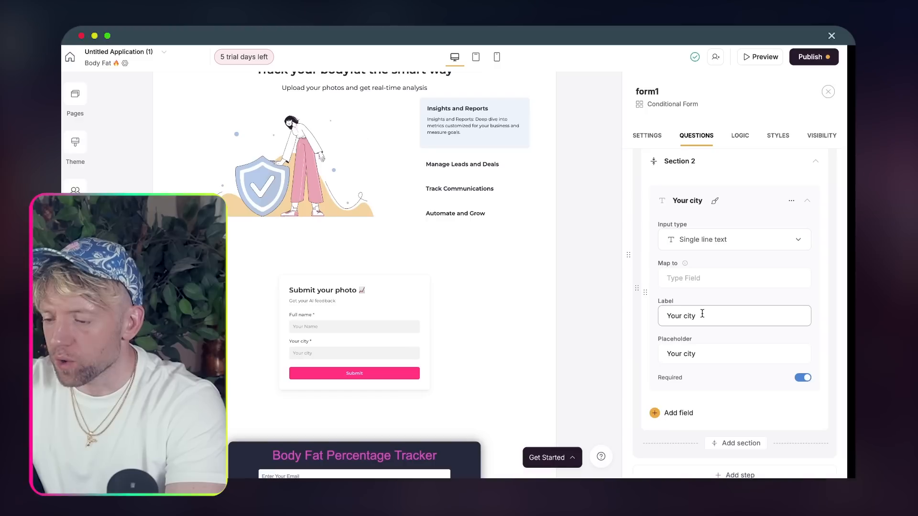
pyautogui.scroll(1, 698, 320)
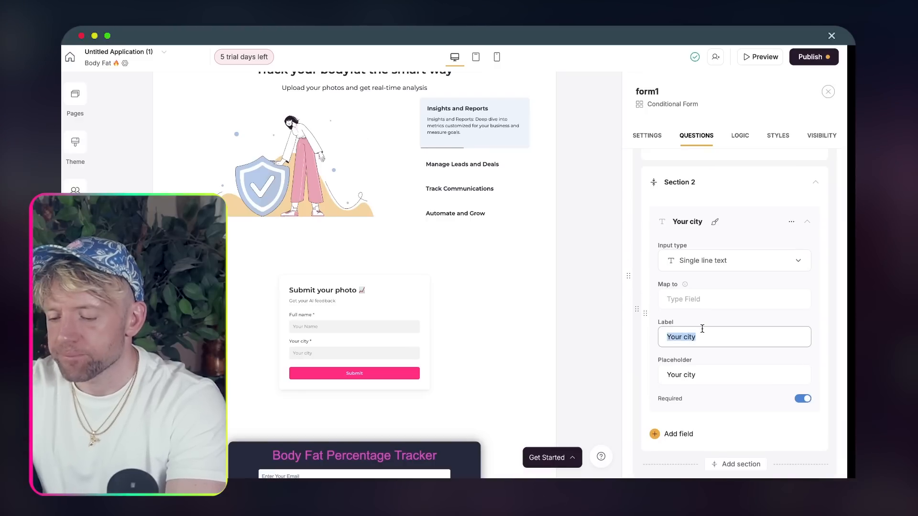
# - Relabel the question 'Your feelings 👀' with placeholder 'This week was....'
pyautogui.write('eelings')
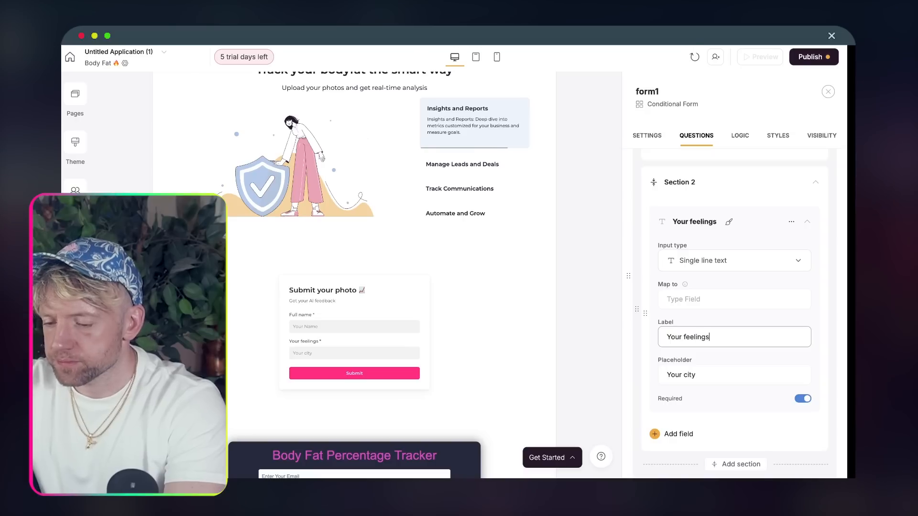
pyautogui.press('ctrl+super+space')
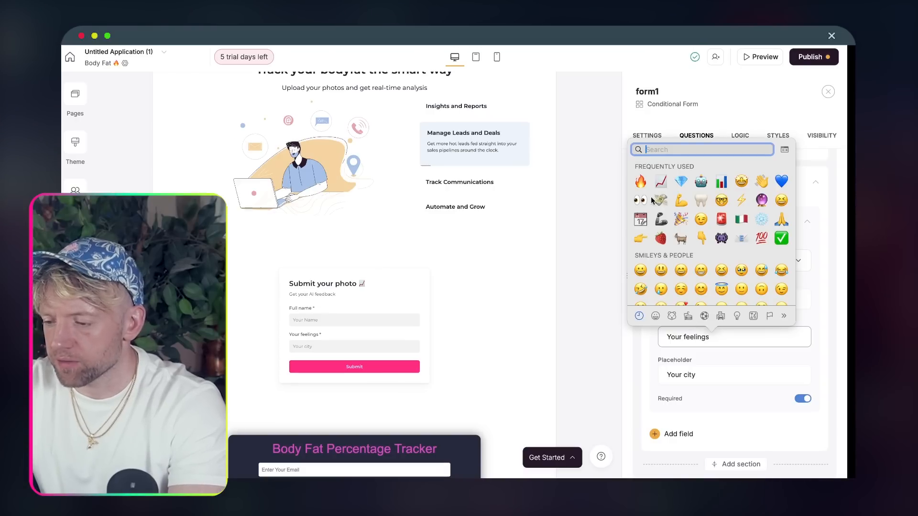
pyautogui.press('Escape')
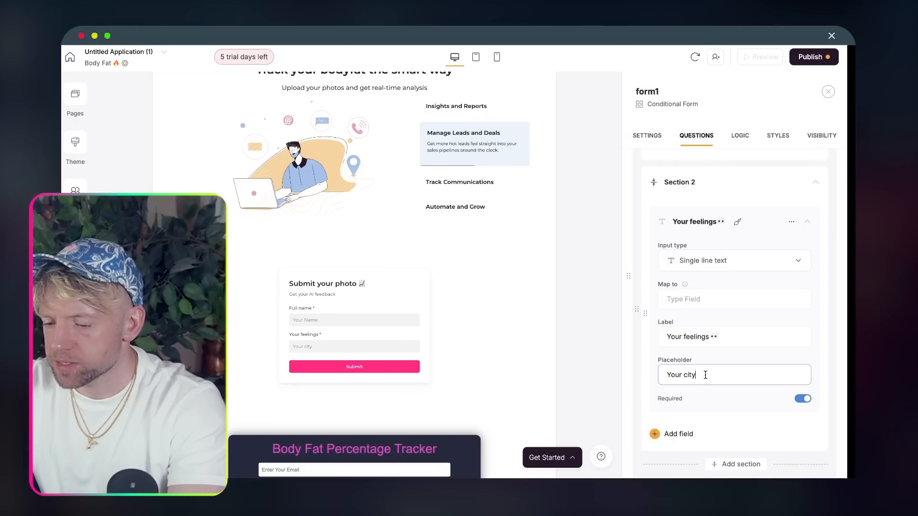
pyautogui.tripleClick(705, 375)
pyautogui.write('This ')
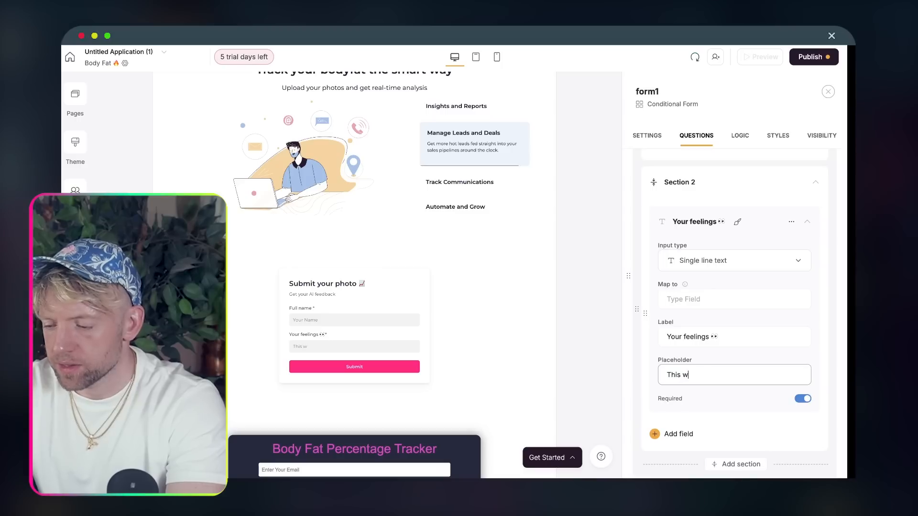
pyautogui.write('week was.....')
# - Add a new field to the form and browse the field-type list
pyautogui.scroll(-2, 735, 310)
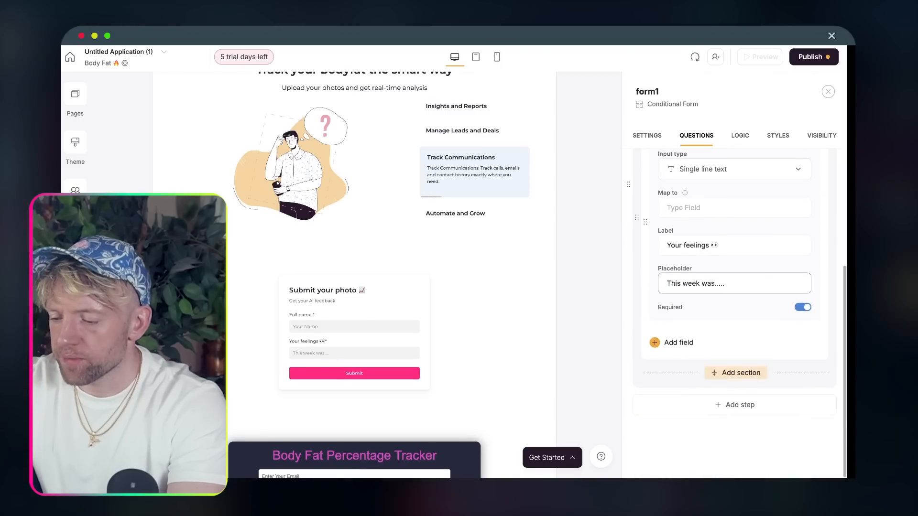
pyautogui.click(660, 343)
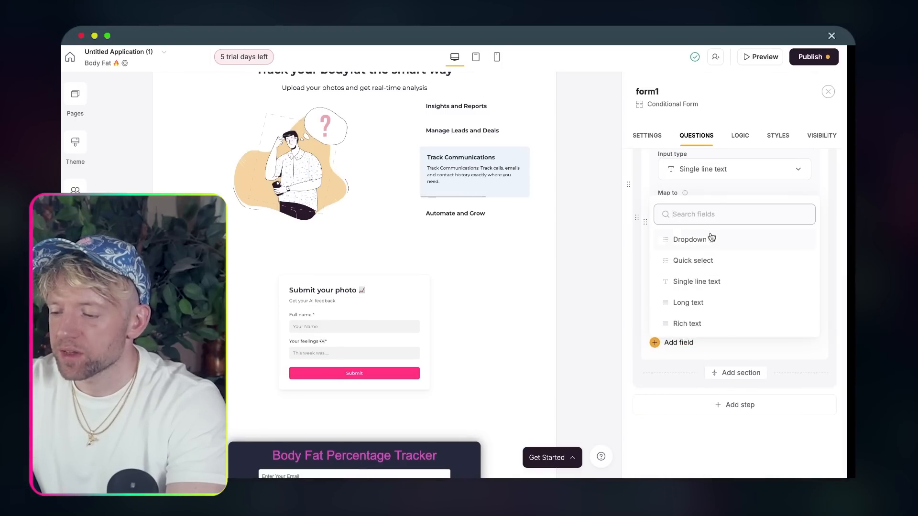
pyautogui.write('att')
pyautogui.press('BackSpace')
pyautogui.press('BackSpace')
pyautogui.press('BackSpace')
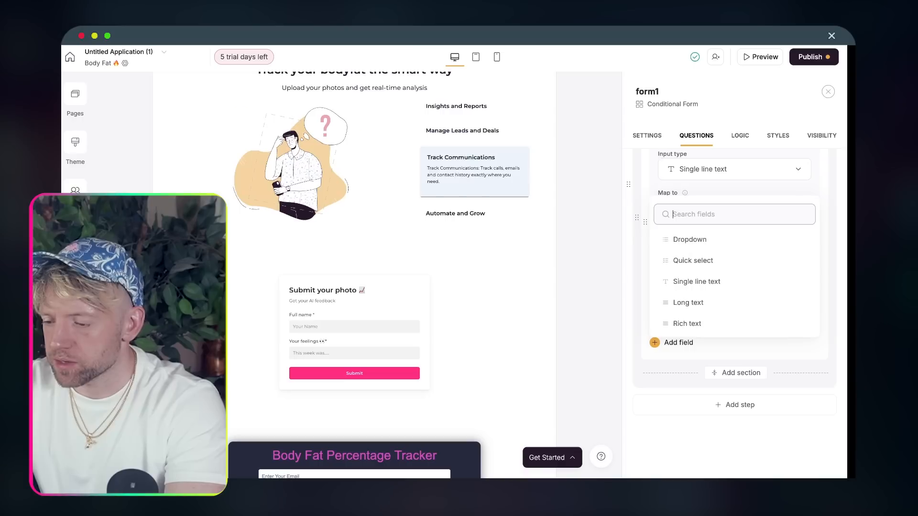
pyautogui.write('im')
pyautogui.press('BackSpace')
pyautogui.press('BackSpace')
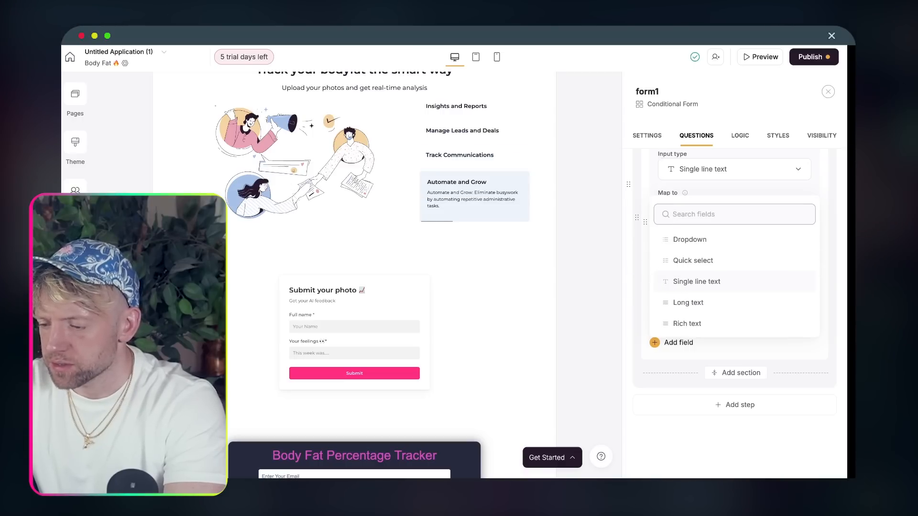
pyautogui.scroll(-3, 737, 301)
pyautogui.scroll(-1, 738, 302)
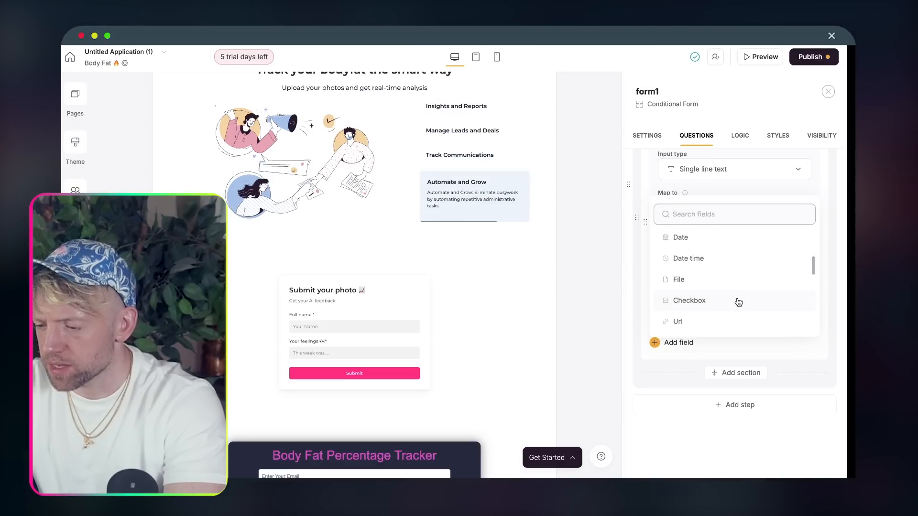
# - Make the new field a 'Your physique 💪' file upload and map fields to Client image and Client question
pyautogui.click(725, 258)
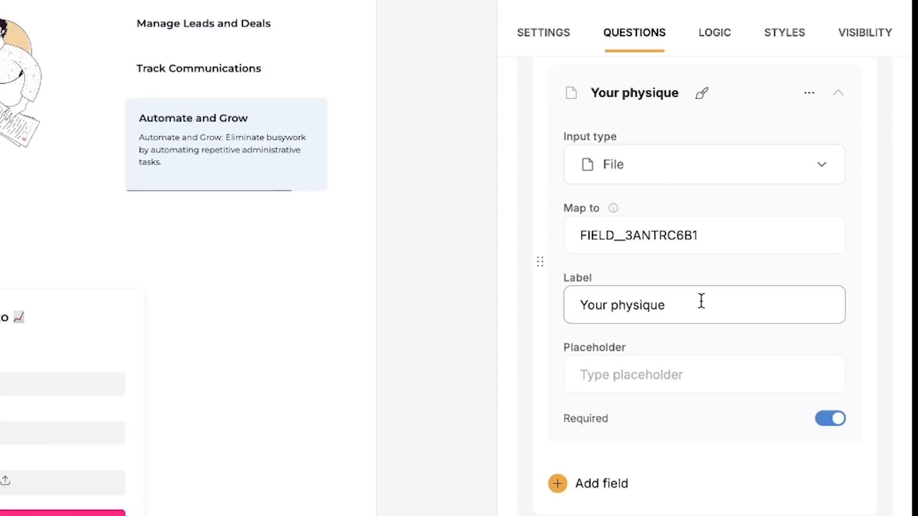
pyautogui.press('ctrl+super+space')
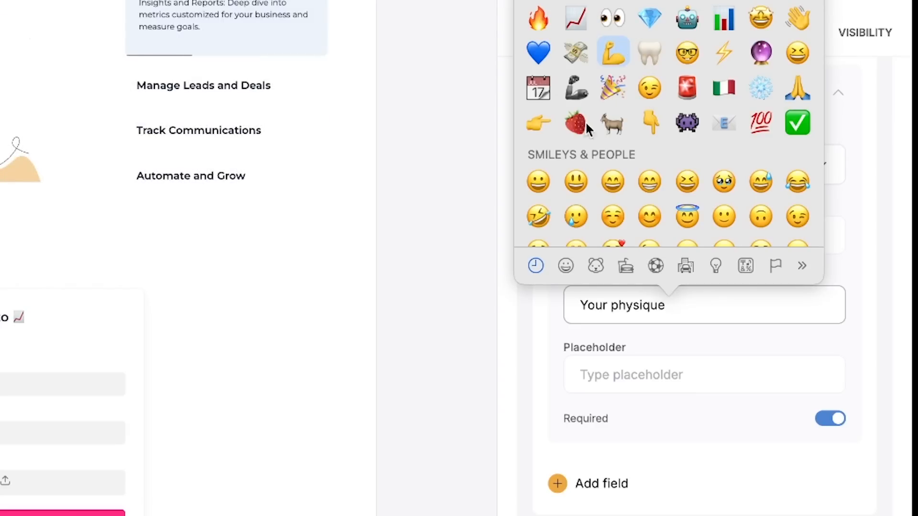
pyautogui.click(613, 52)
pyautogui.doubleClick(681, 227)
pyautogui.press('BackSpace')
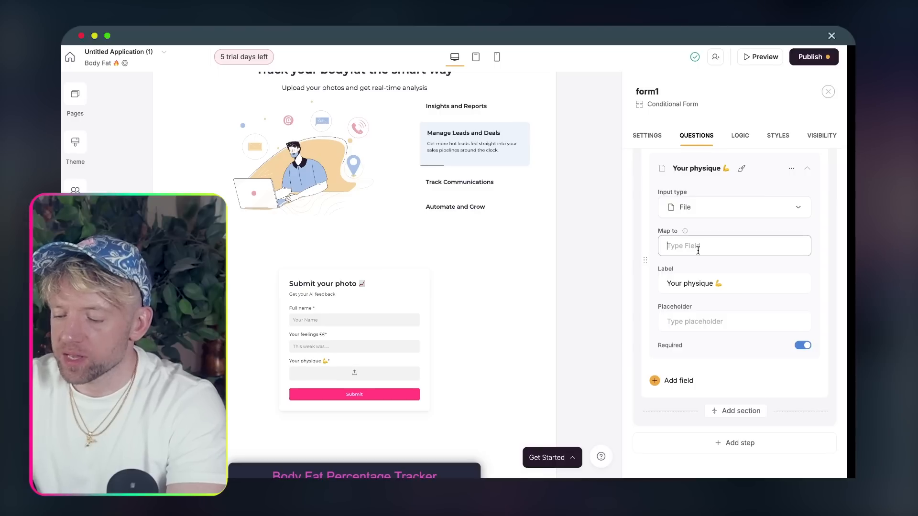
pyautogui.write('Client image')
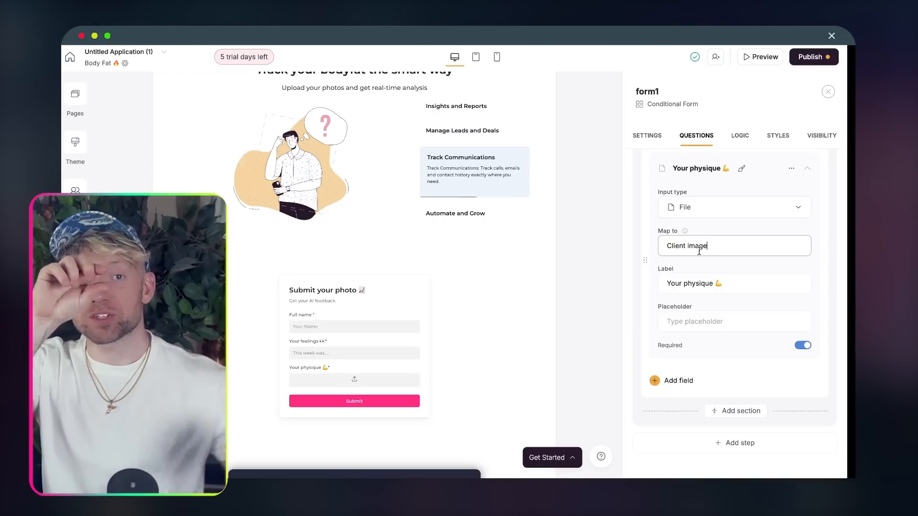
pyautogui.scroll(3, 698, 258)
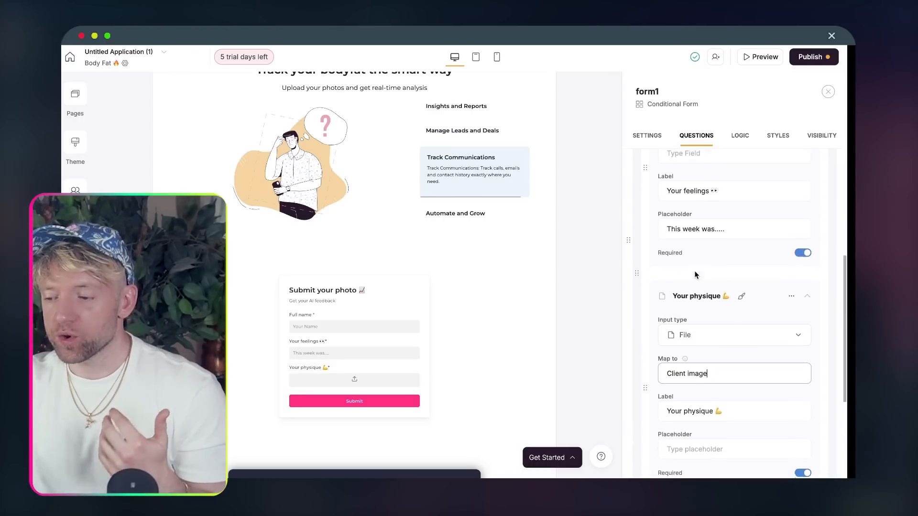
pyautogui.scroll(2, 695, 274)
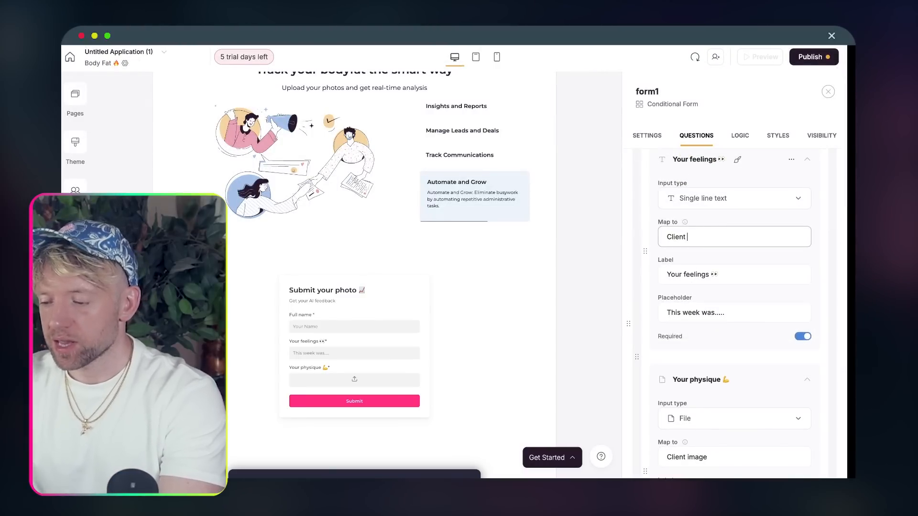
pyautogui.write('ed')
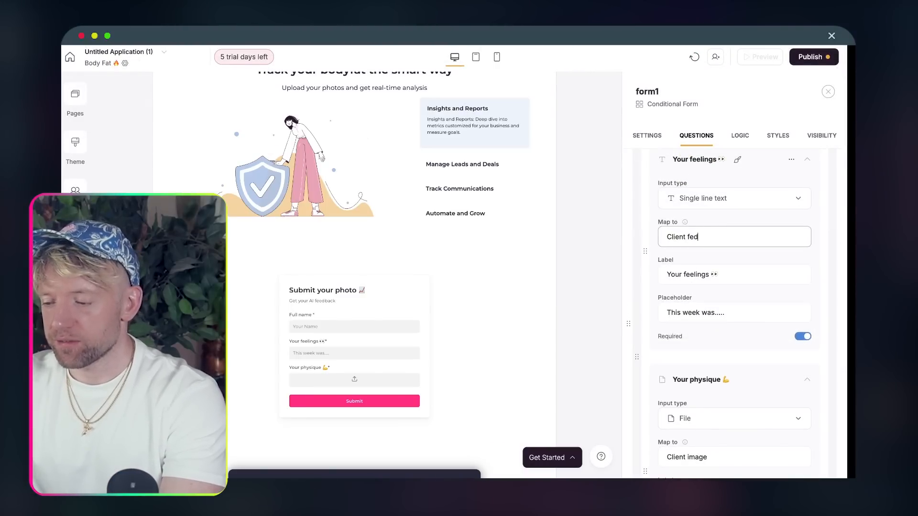
pyautogui.press('BackSpace')
pyautogui.press('BackSpace')
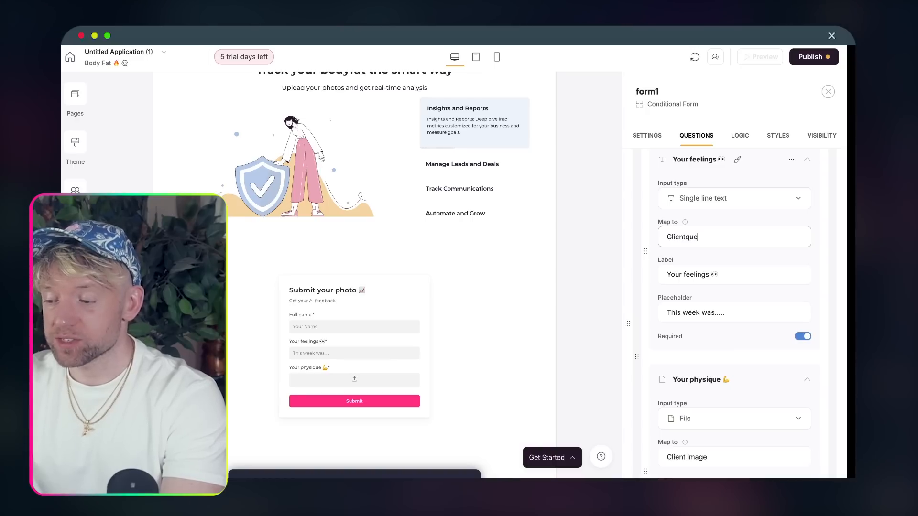
pyautogui.write('n')
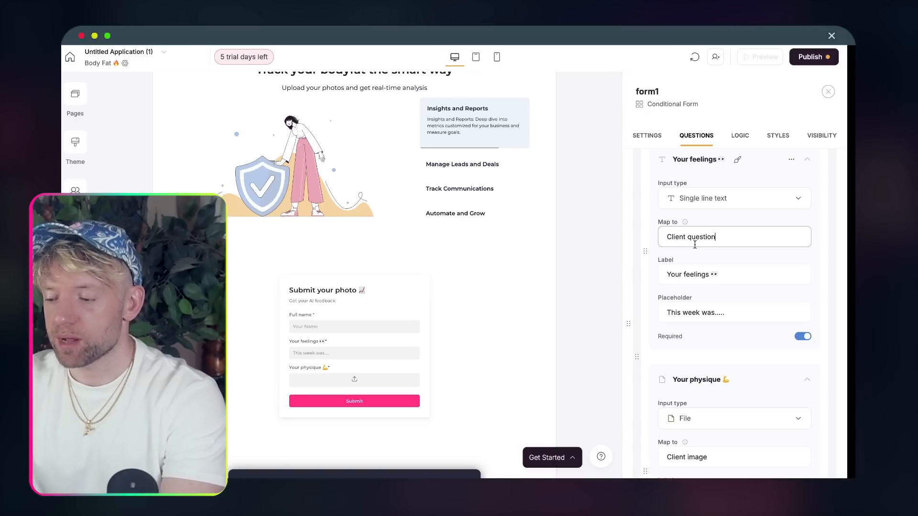
# - Publish the app and open the published site in a new tab
pyautogui.scroll(3, 696, 239)
pyautogui.scroll(-8, 698, 258)
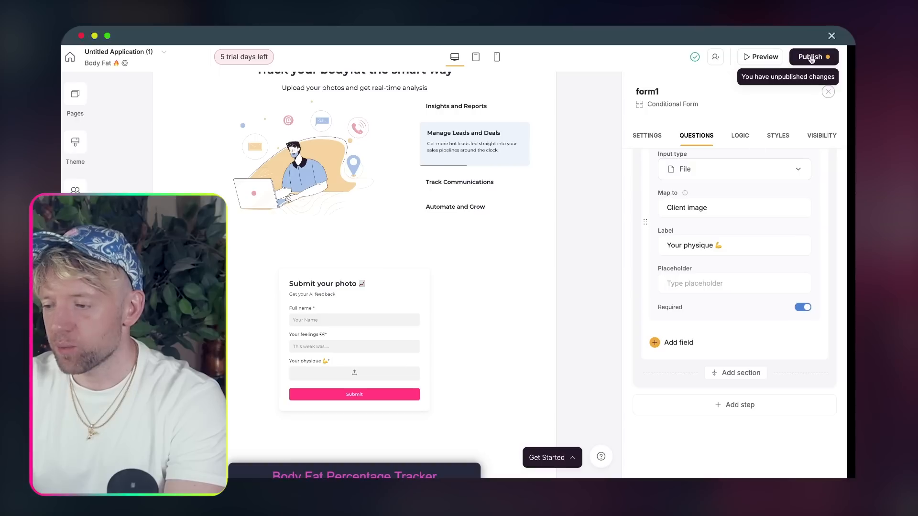
pyautogui.click(813, 56)
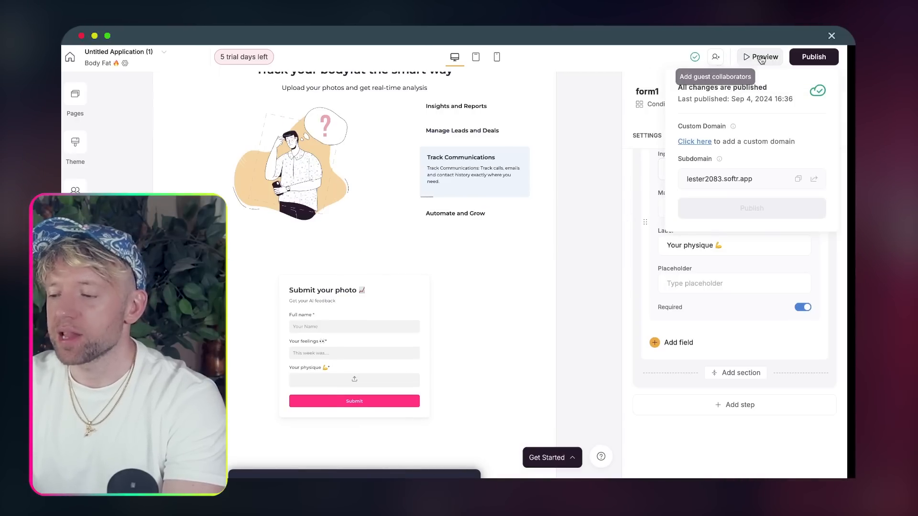
pyautogui.click(813, 179)
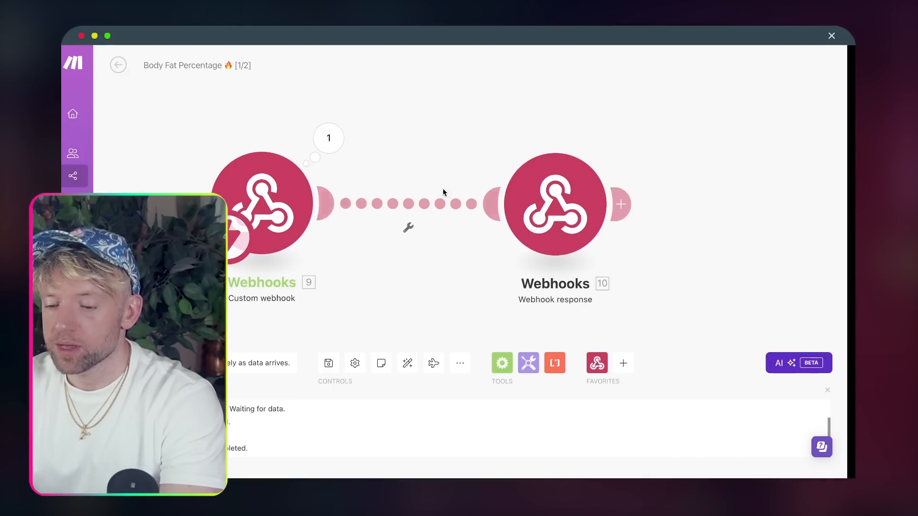
# - Unlink and delete the Webhook response module from the scenario
pyautogui.click(434, 199)
pyautogui.click(460, 222)
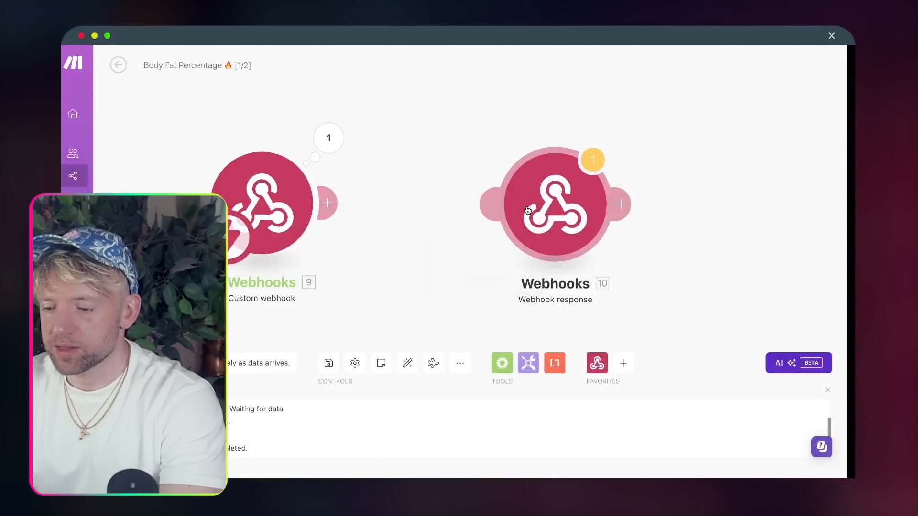
pyautogui.rightClick(530, 212)
pyautogui.click(549, 336)
# - Run the scenario once and have the custom webhook redetermine its data structure
pyautogui.click(329, 138)
pyautogui.click(455, 269)
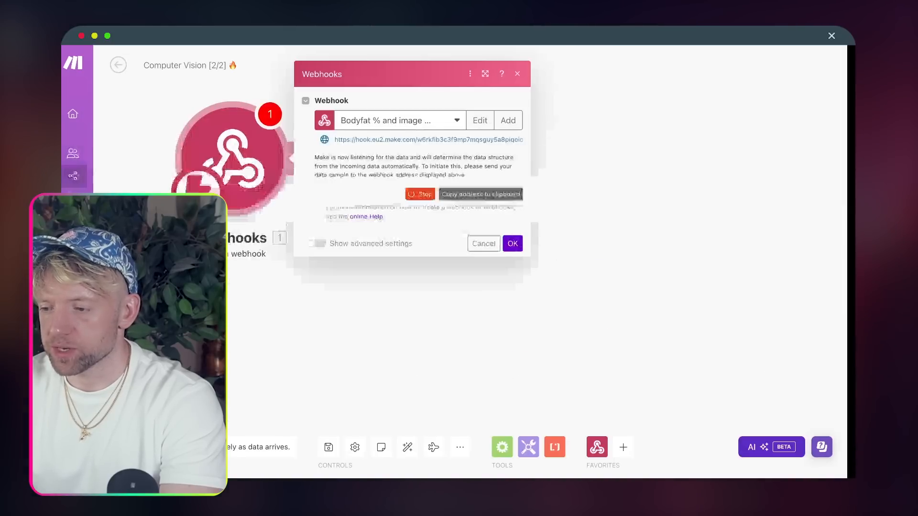
pyautogui.click(545, 158)
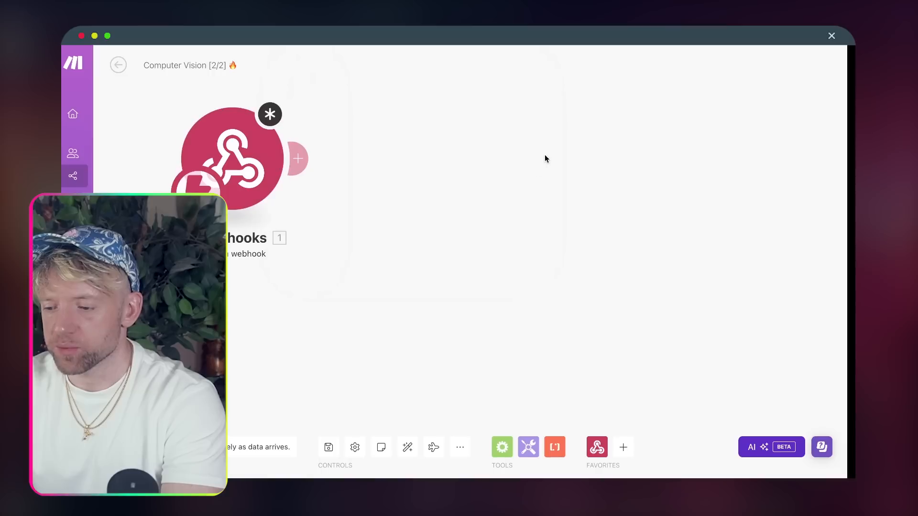
pyautogui.click(328, 447)
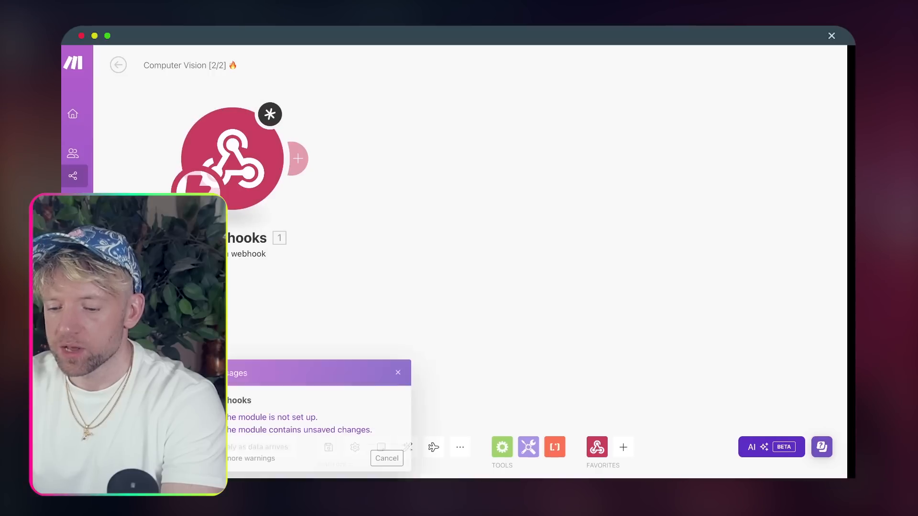
pyautogui.click(390, 460)
pyautogui.click(253, 167)
pyautogui.click(514, 244)
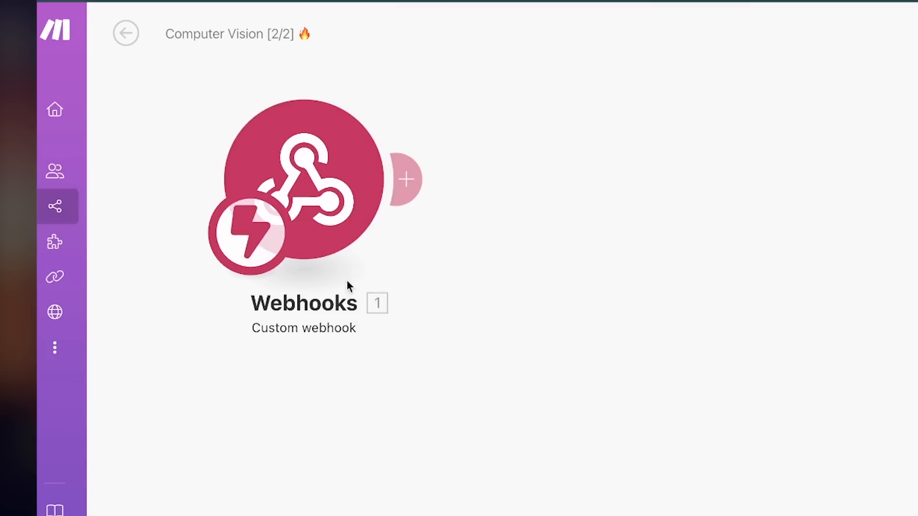
pyautogui.click(304, 206)
pyautogui.click(563, 210)
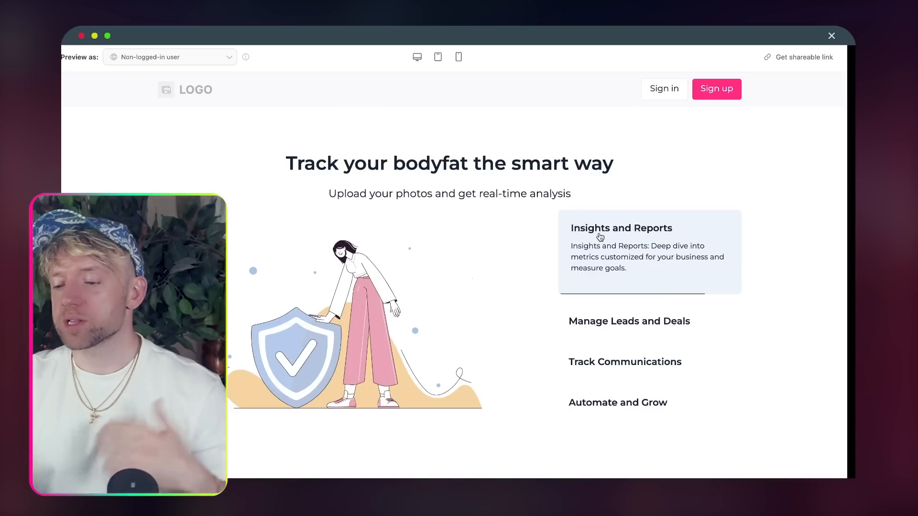
pyautogui.scroll(-3, 598, 236)
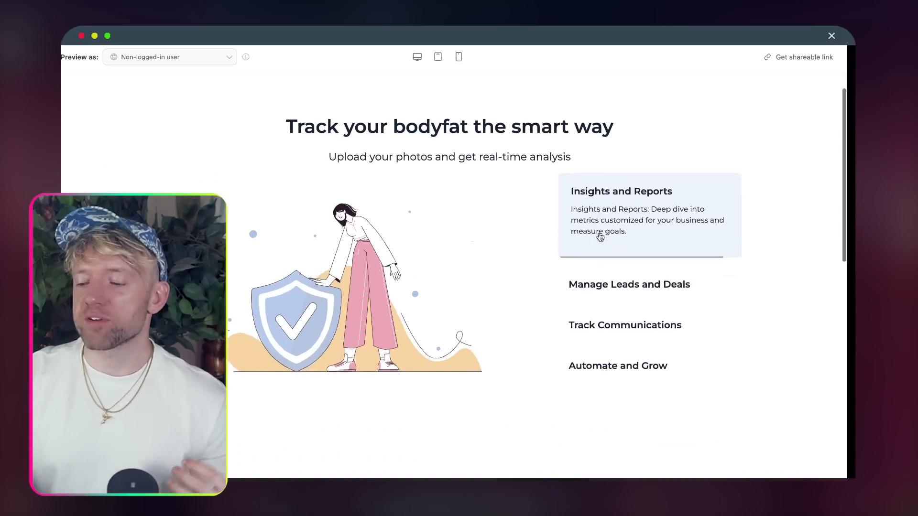
# - Fill the preview form with a full name, 'my week was great' and a physique photo, then submit
pyautogui.scroll(-7, 600, 236)
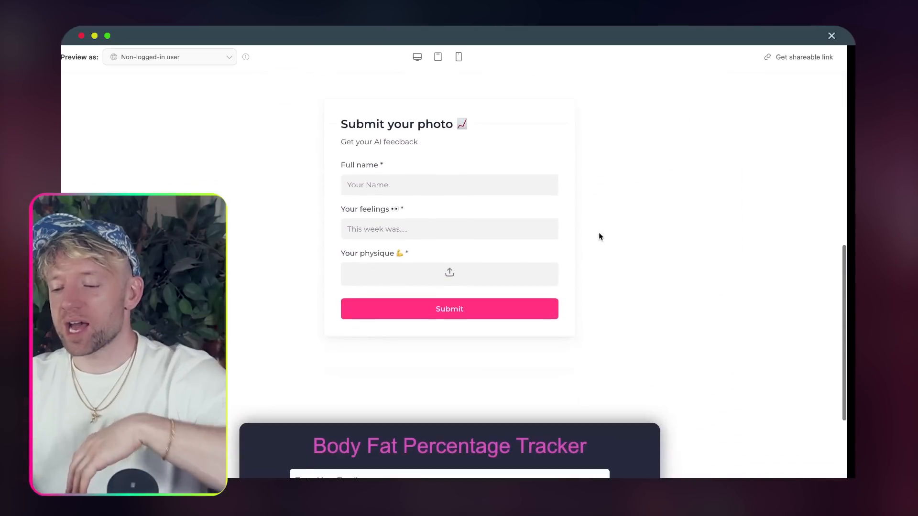
pyautogui.scroll(2, 599, 232)
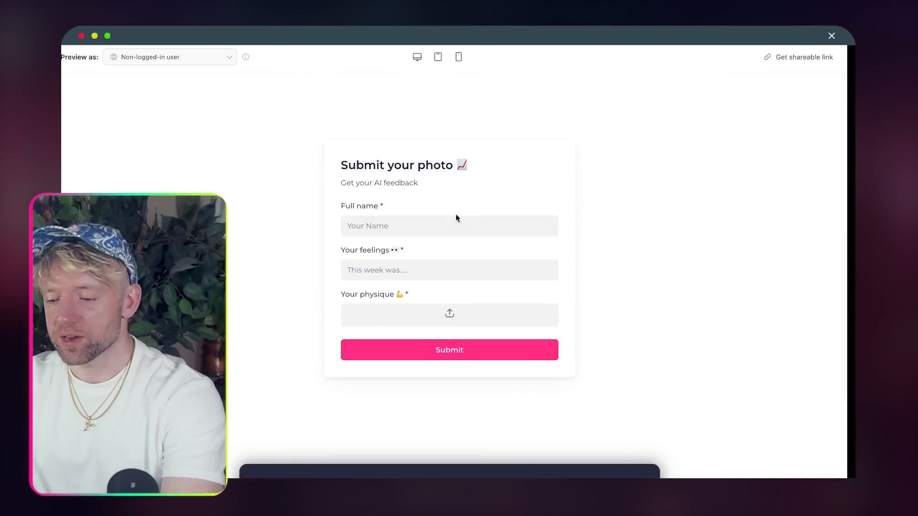
pyautogui.click(457, 218)
pyautogui.write('Jackkkk')
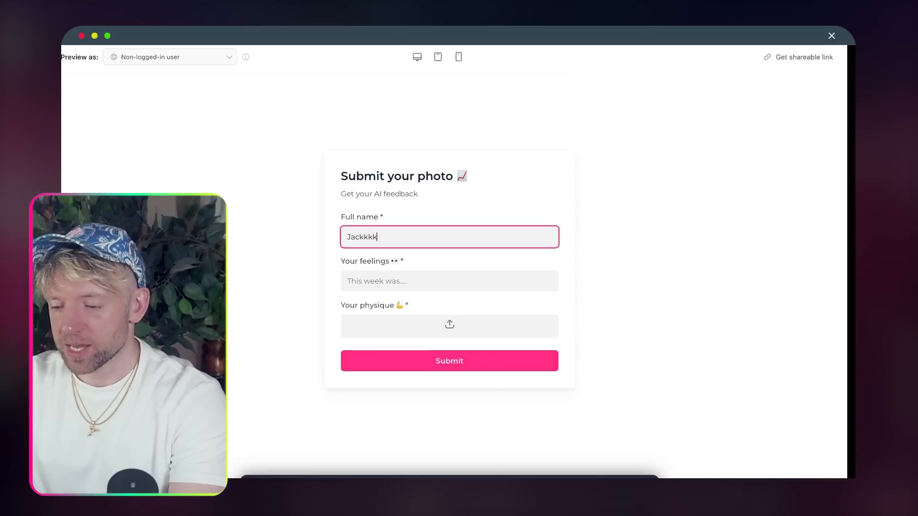
pyautogui.click(384, 280)
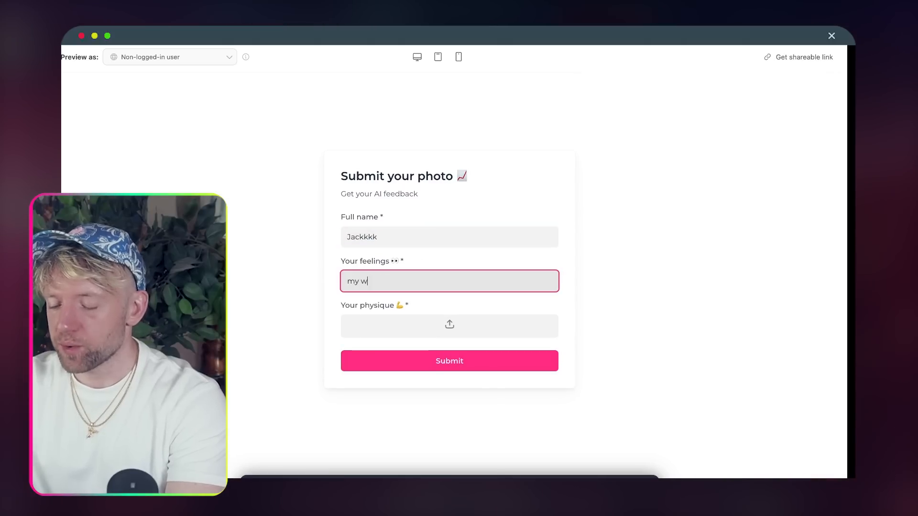
pyautogui.write('my week was great!')
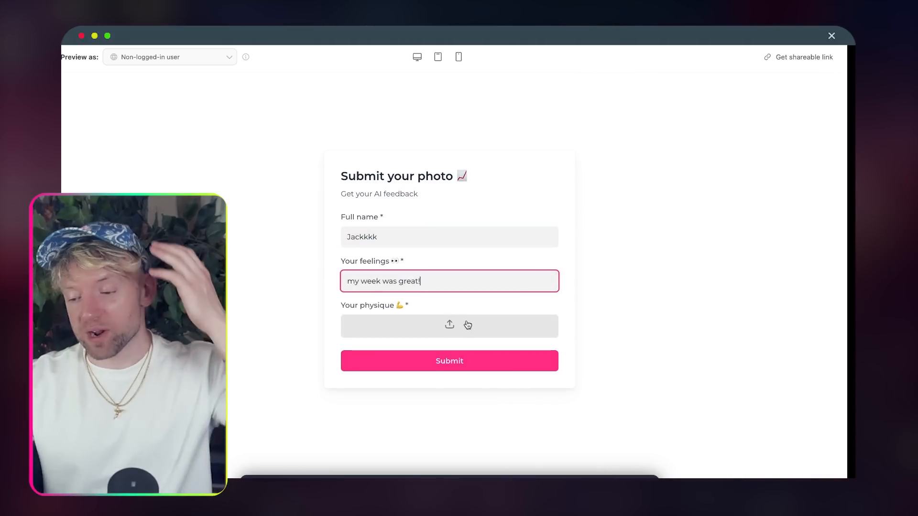
pyautogui.click(467, 325)
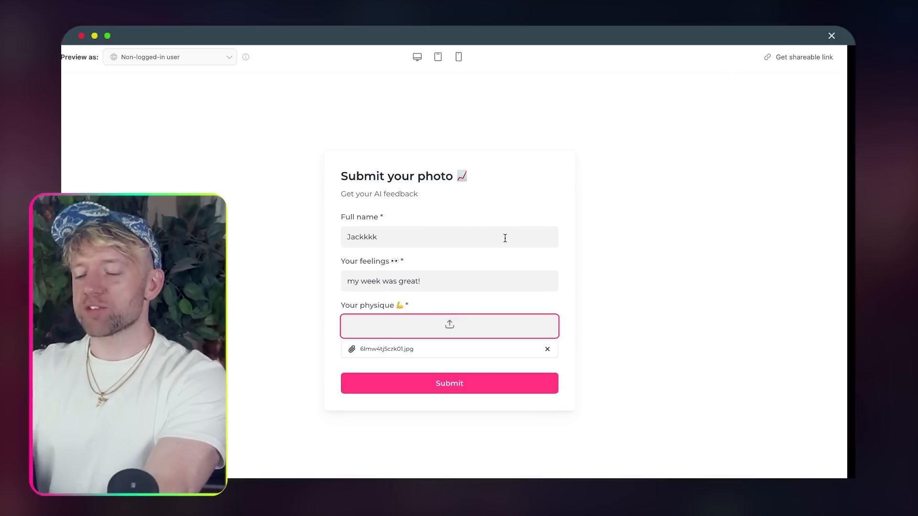
pyautogui.click(501, 380)
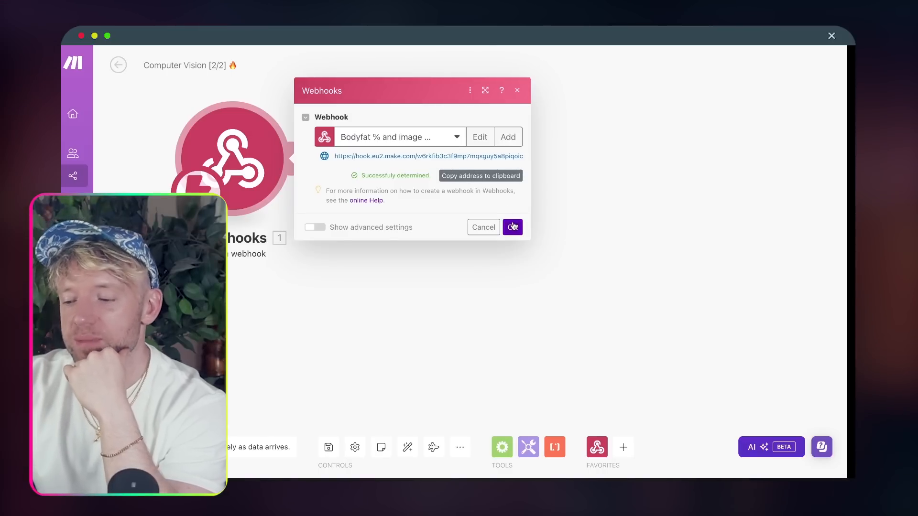
# - Confirm the webhook and resubmit the Softr form with the test name, 'my week was great!' and a photo
pyautogui.click(513, 227)
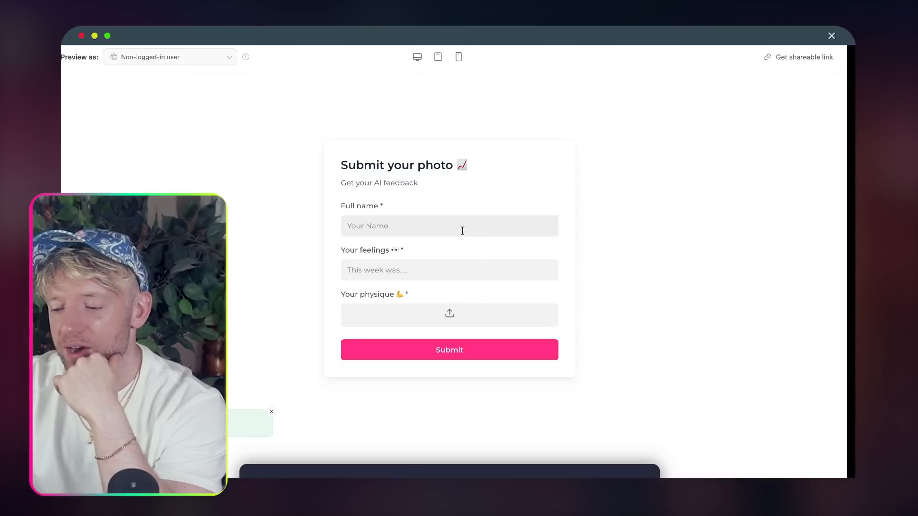
pyautogui.click(462, 231)
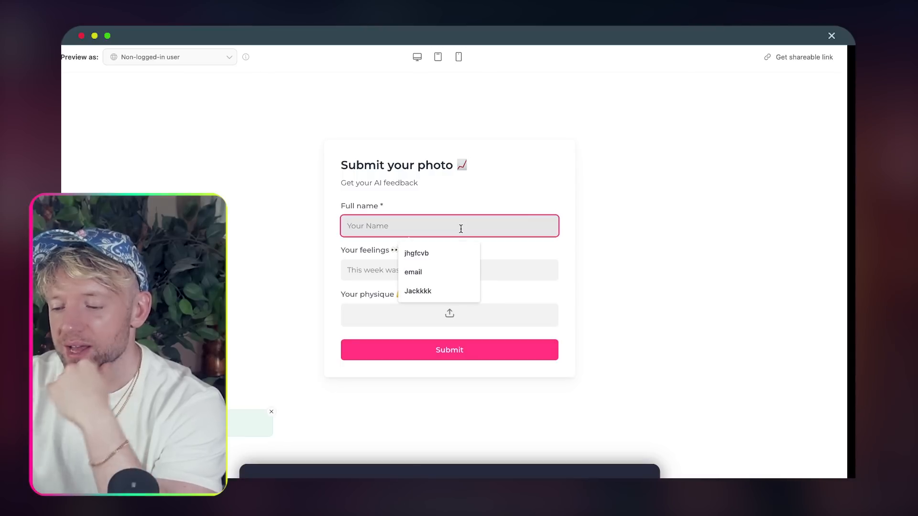
pyautogui.click(433, 287)
pyautogui.click(425, 269)
pyautogui.click(422, 298)
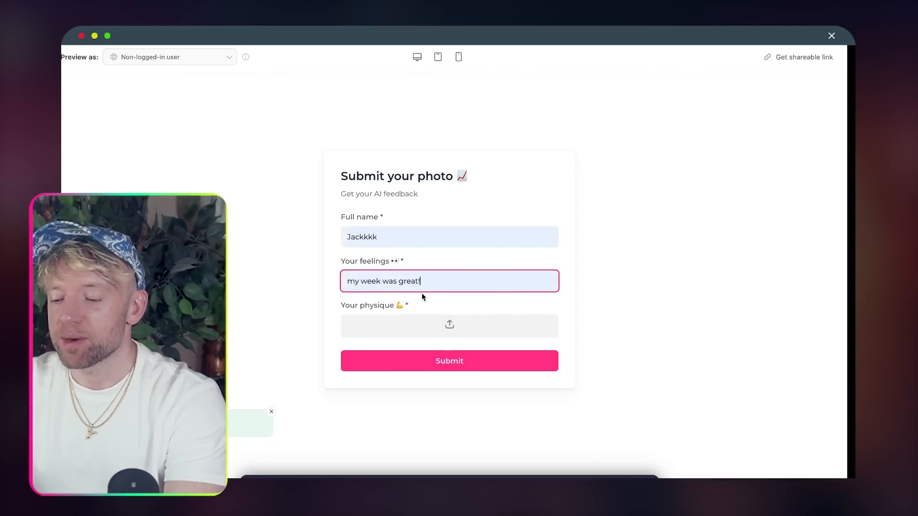
pyautogui.click(448, 325)
pyautogui.click(449, 381)
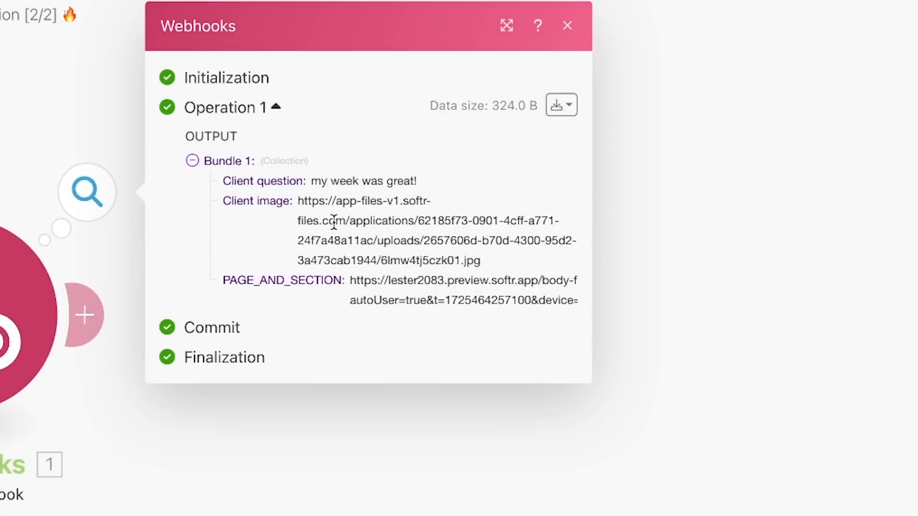
# - Inspect the received bundle's Client image URL and PAGE_AND_SECTION values
pyautogui.tripleClick(333, 223)
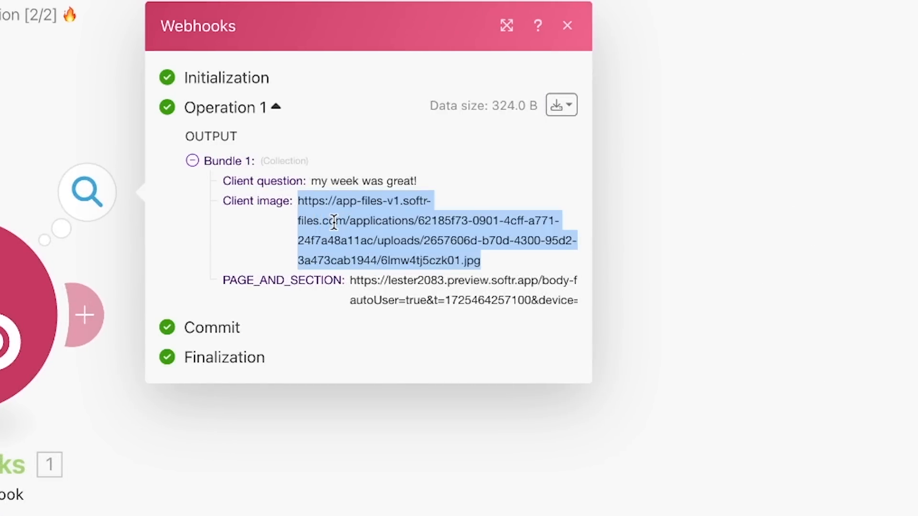
pyautogui.click(364, 289)
pyautogui.tripleClick(456, 285)
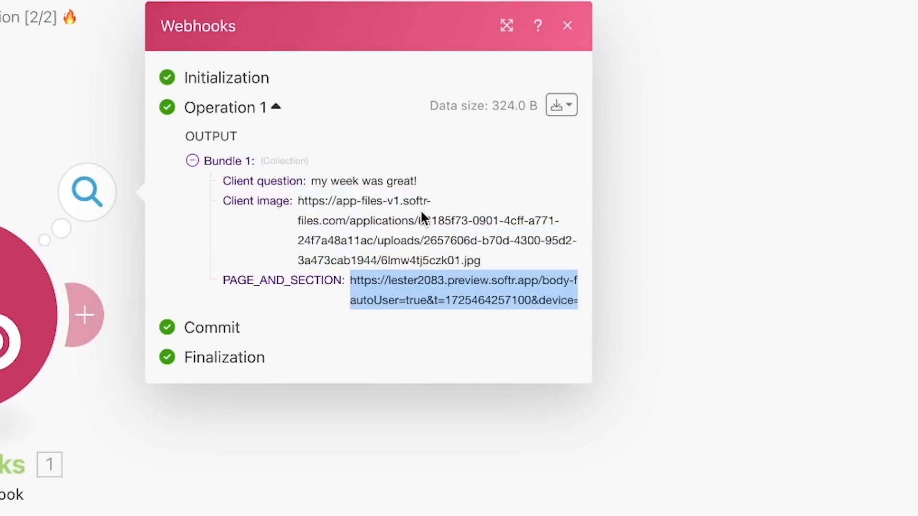
pyautogui.tripleClick(356, 207)
pyautogui.click(356, 207)
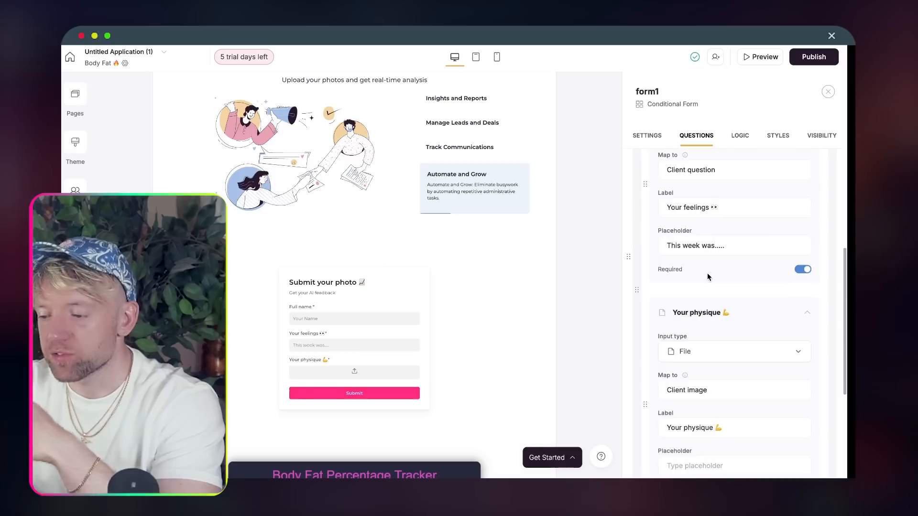
pyautogui.scroll(5, 706, 273)
# - Map the Full name question to Email and relabel it 'Your email address' with an envelope emoji
pyautogui.scroll(2, 708, 277)
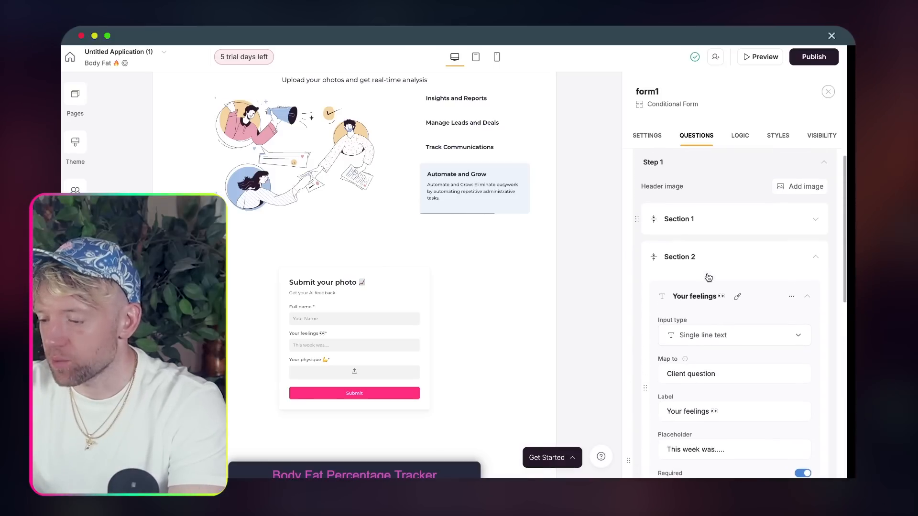
pyautogui.click(703, 267)
pyautogui.scroll(-10, 708, 335)
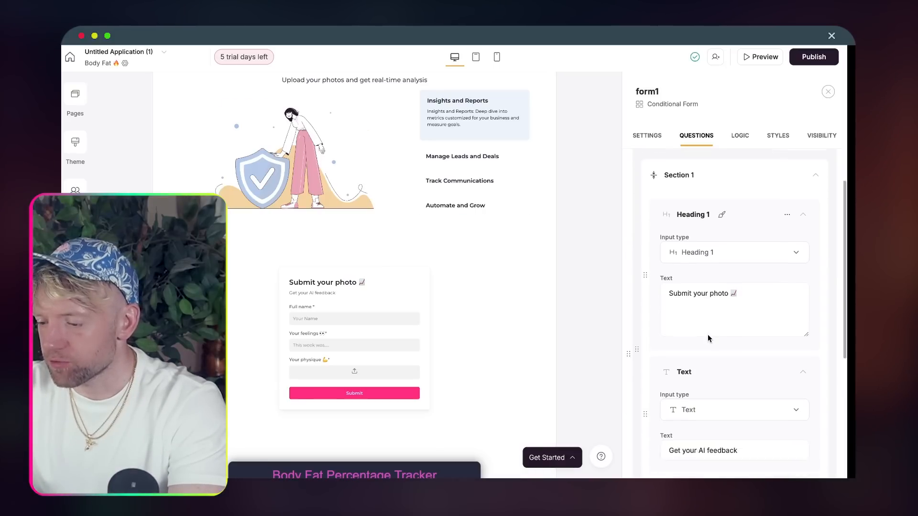
pyautogui.click(696, 276)
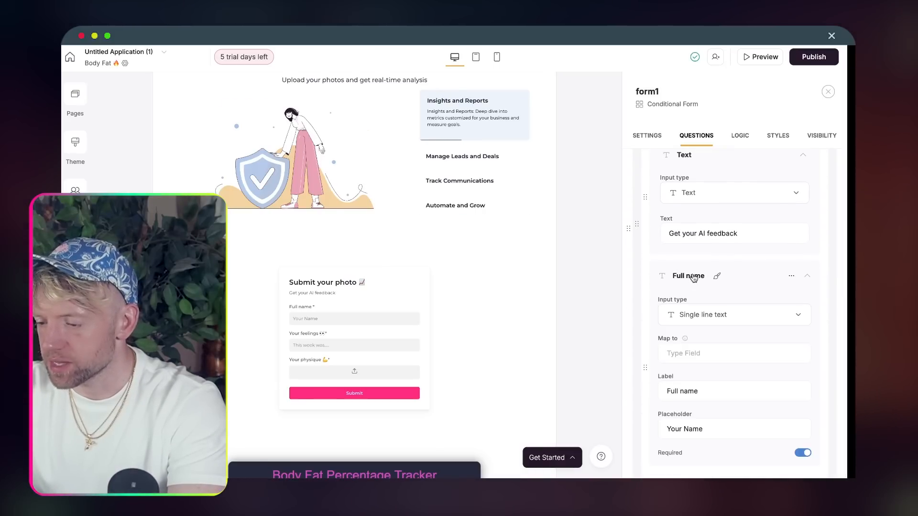
pyautogui.click(707, 315)
pyautogui.click(719, 354)
pyautogui.write('e')
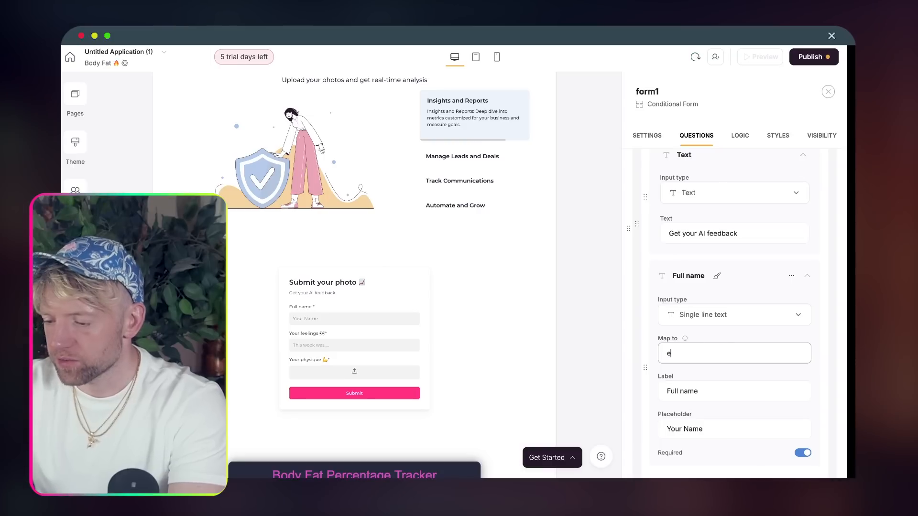
pyautogui.write('MA')
pyautogui.press('BackSpace')
pyautogui.press('BackSpace')
pyautogui.press('BackSpace')
pyautogui.write('Email')
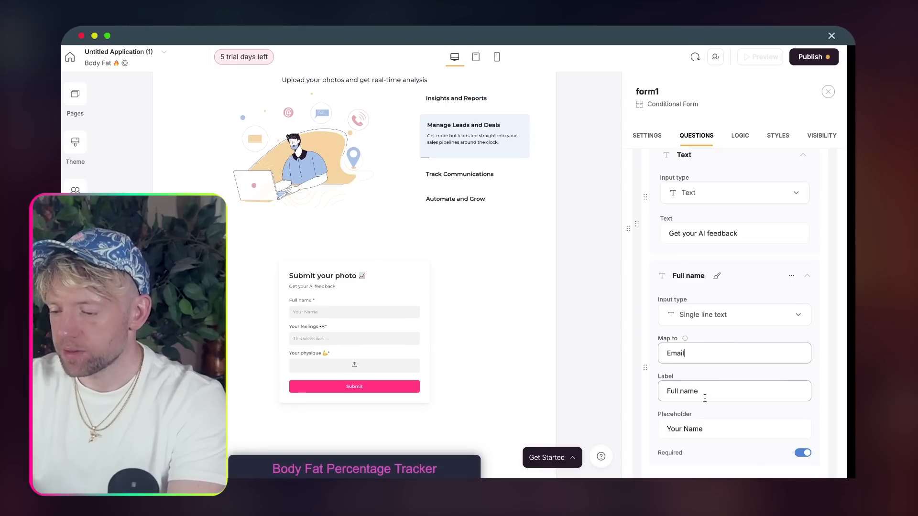
pyautogui.write('Your email address')
pyautogui.press('ctrl+super+space')
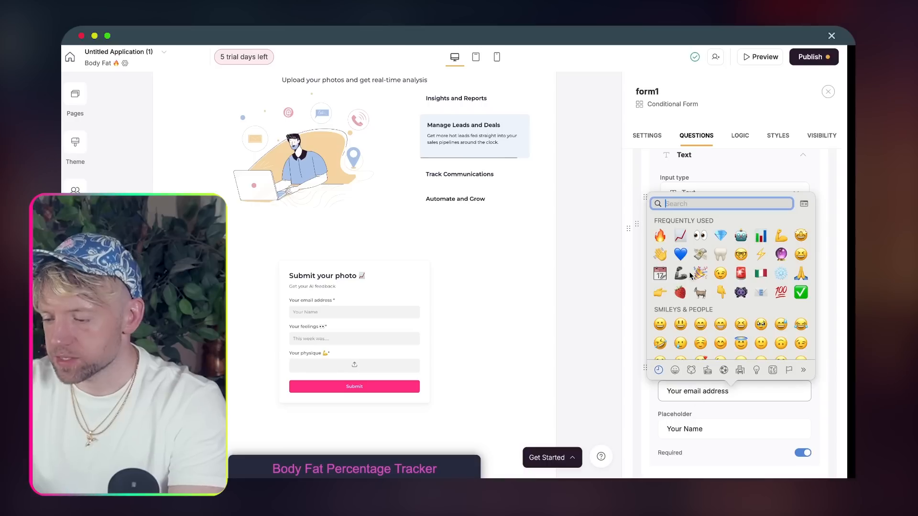
pyautogui.write('e')
pyautogui.click(658, 225)
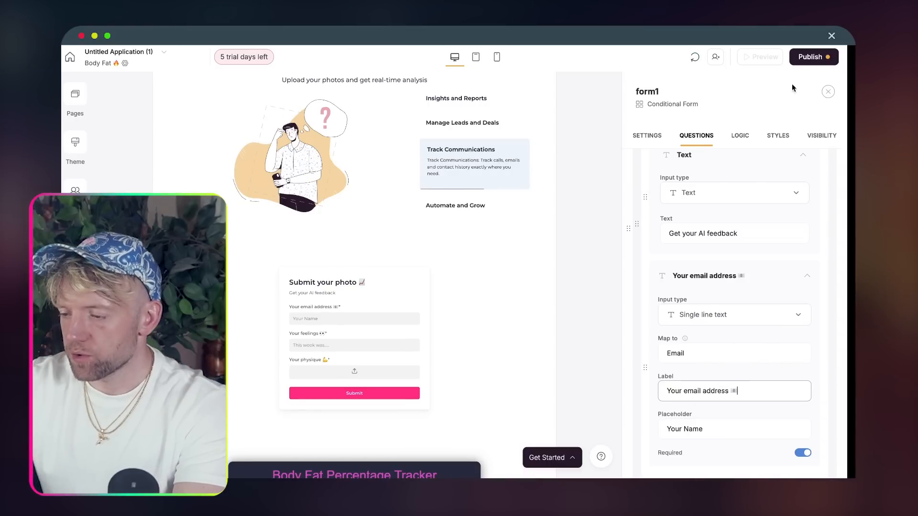
# - Publish the form updates and open the app preview
pyautogui.click(811, 56)
pyautogui.click(738, 210)
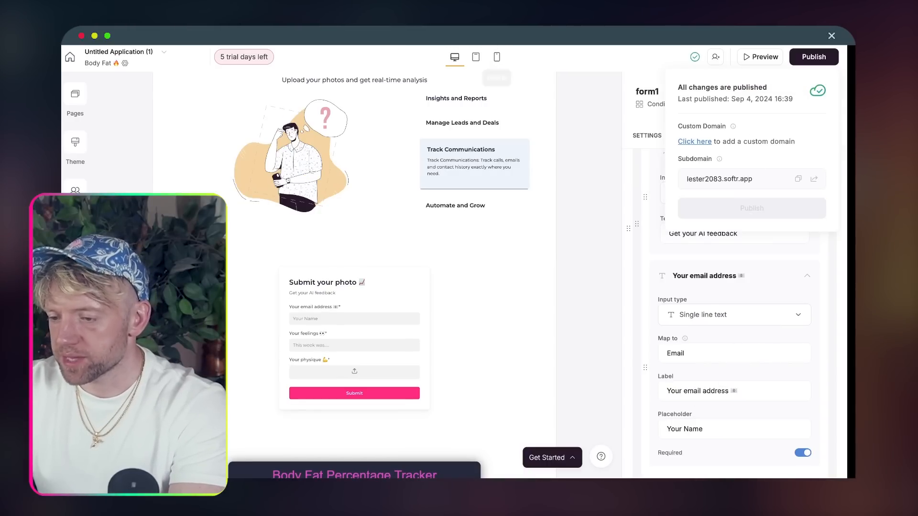
pyautogui.click(459, 29)
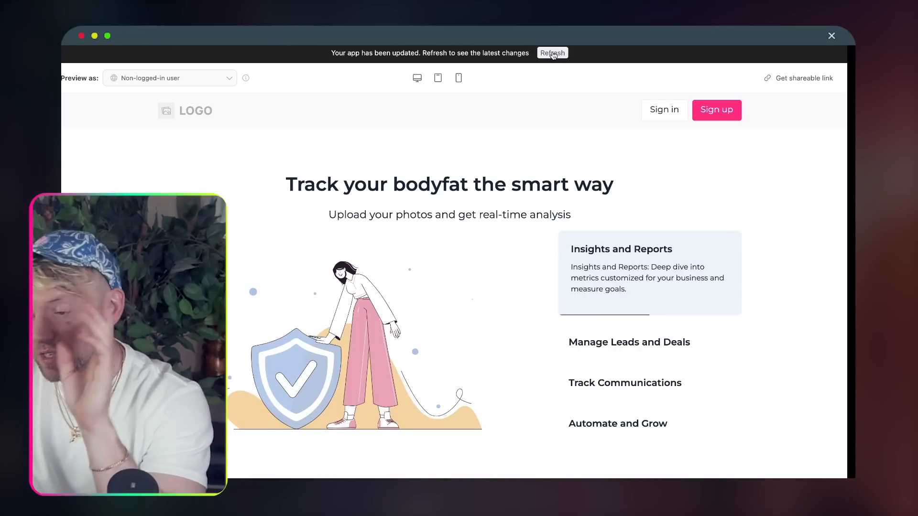
# - Refresh the preview and fill the form with an email address, 'my week was great!' and a physique photo
pyautogui.click(553, 53)
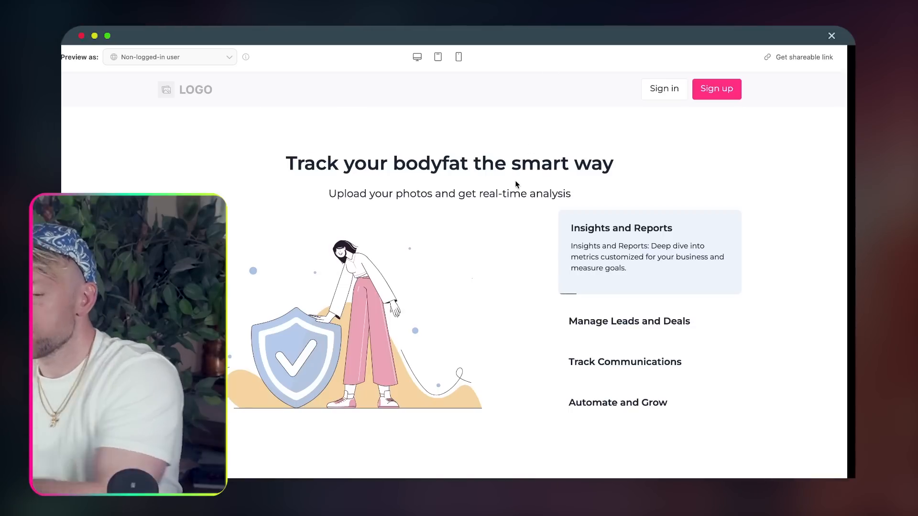
pyautogui.scroll(-8, 517, 184)
pyautogui.scroll(-2, 515, 184)
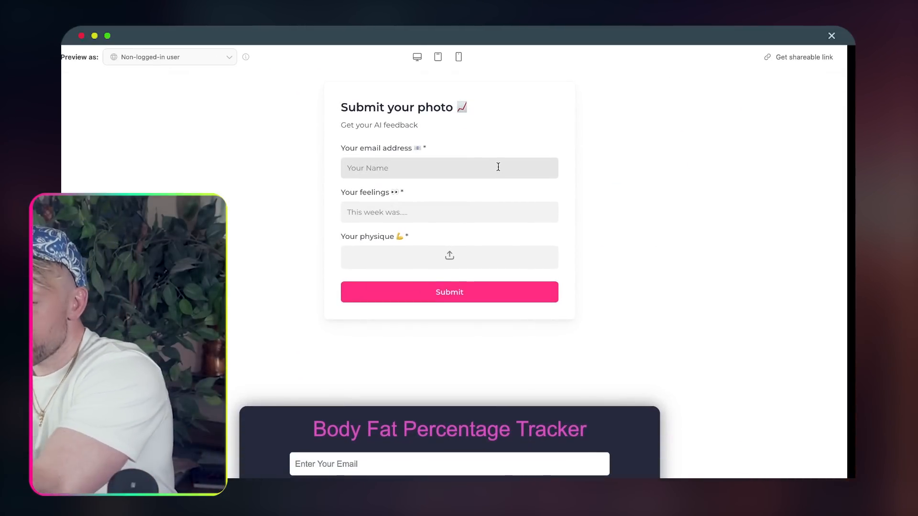
pyautogui.click(498, 167)
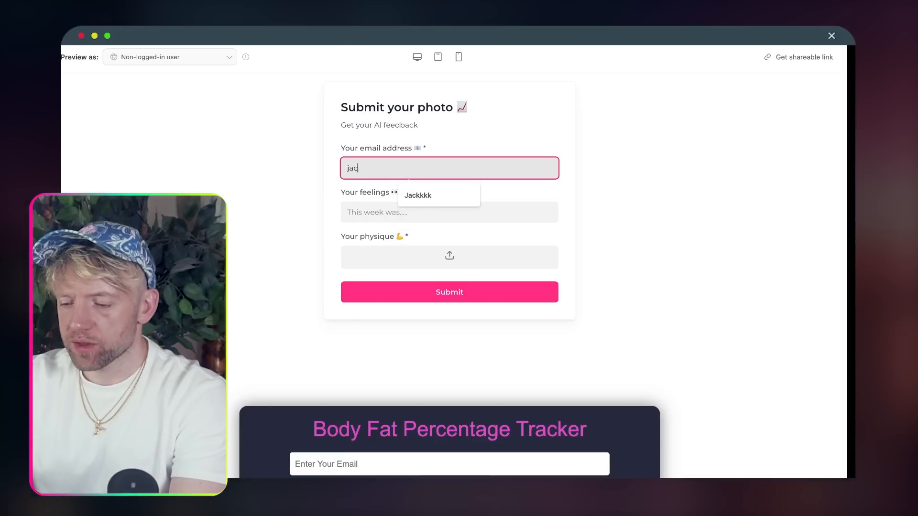
pyautogui.press('Tab')
pyautogui.click(464, 206)
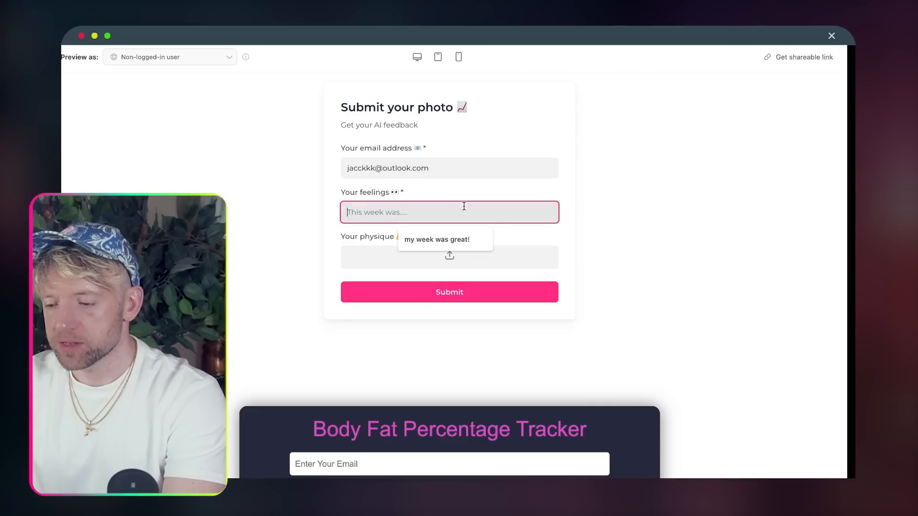
pyautogui.click(443, 239)
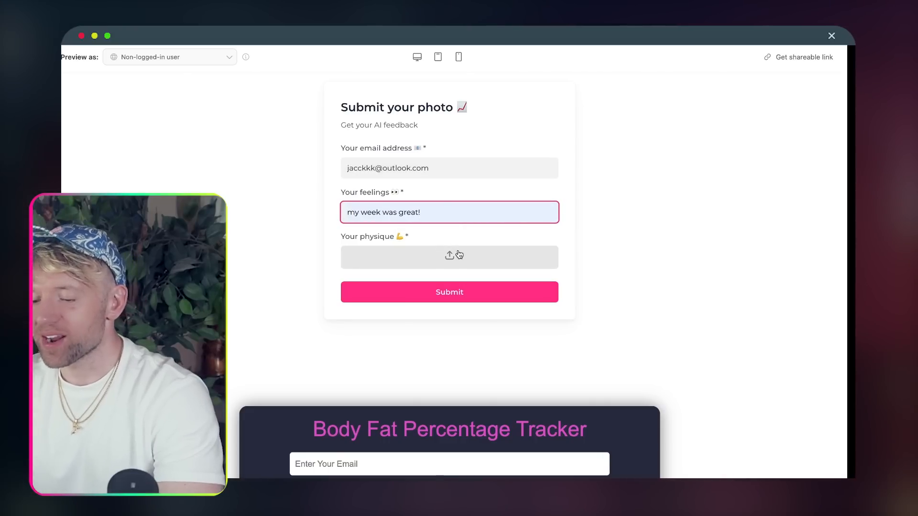
pyautogui.click(459, 255)
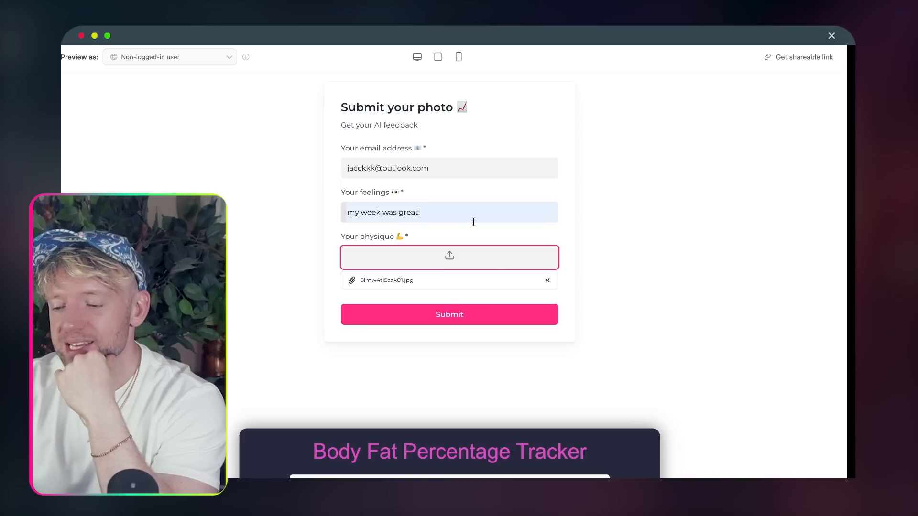
# - Submit the form and check the webhook output's email and Client question values
pyautogui.click(446, 319)
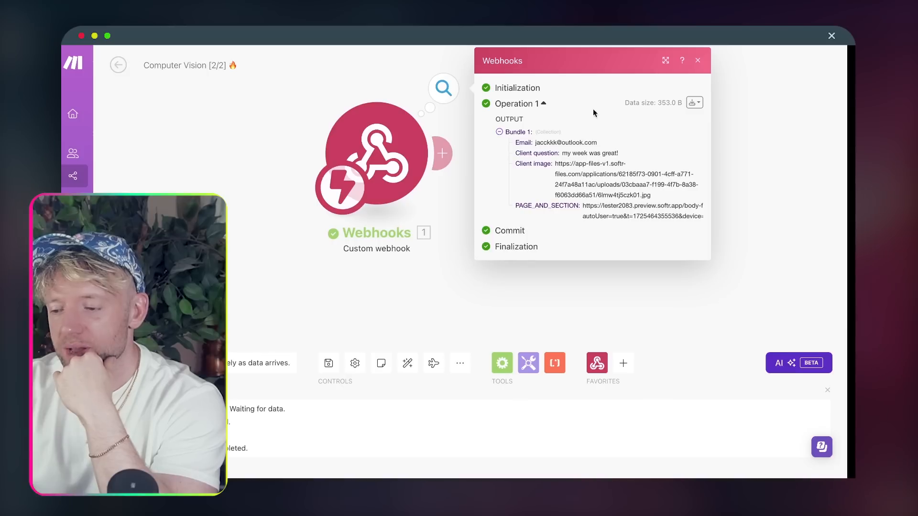
pyautogui.moveTo(735, 140); pyautogui.dragTo(527, 142)
pyautogui.doubleClick(334, 142)
pyautogui.doubleClick(370, 153)
pyautogui.tripleClick(369, 153)
# - Copy the Client image link and open it in a new browser tab to view the photo
pyautogui.doubleClick(382, 174)
pyautogui.tripleClick(383, 174)
pyautogui.press('super+c')
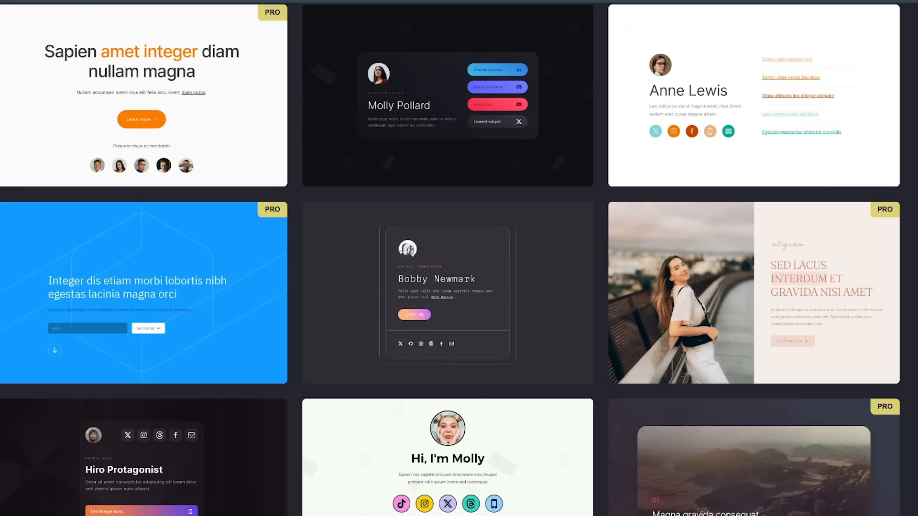
pyautogui.press('super+l')
pyautogui.press('super+v')
pyautogui.press('Return')
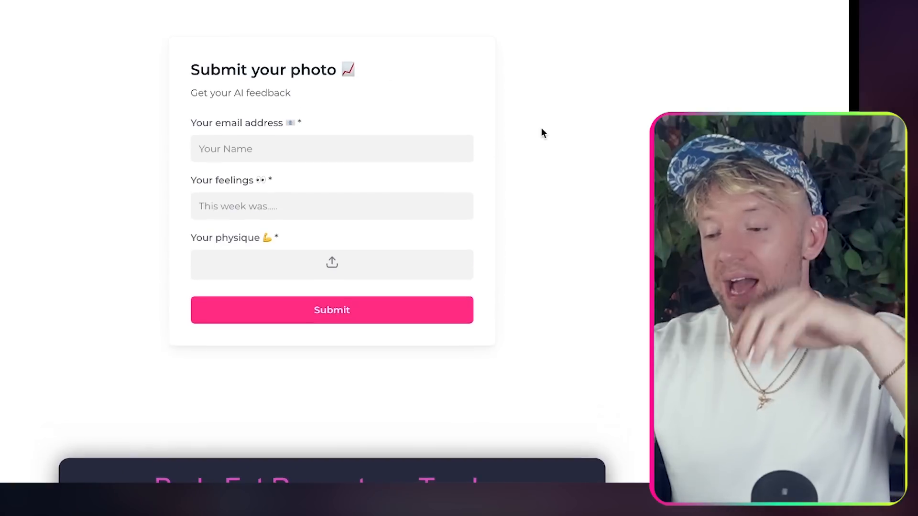
pyautogui.scroll(1, 544, 133)
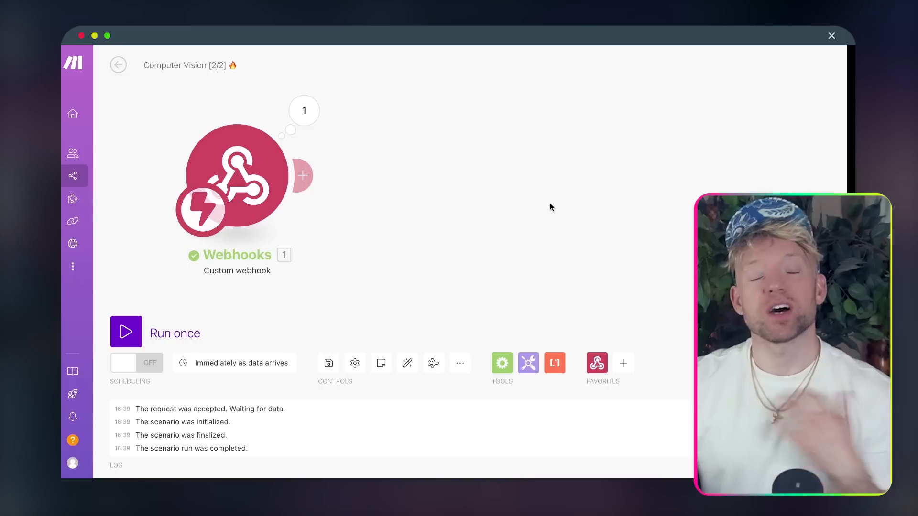
# - Add an HTTP 'Get a file' module after the webhook with URL mapped to 1. Client image
pyautogui.click(304, 177)
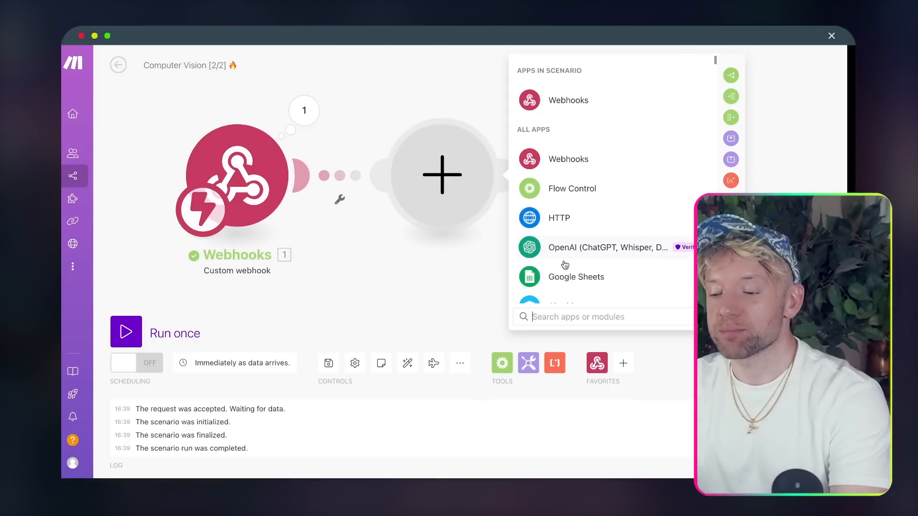
pyautogui.click(560, 218)
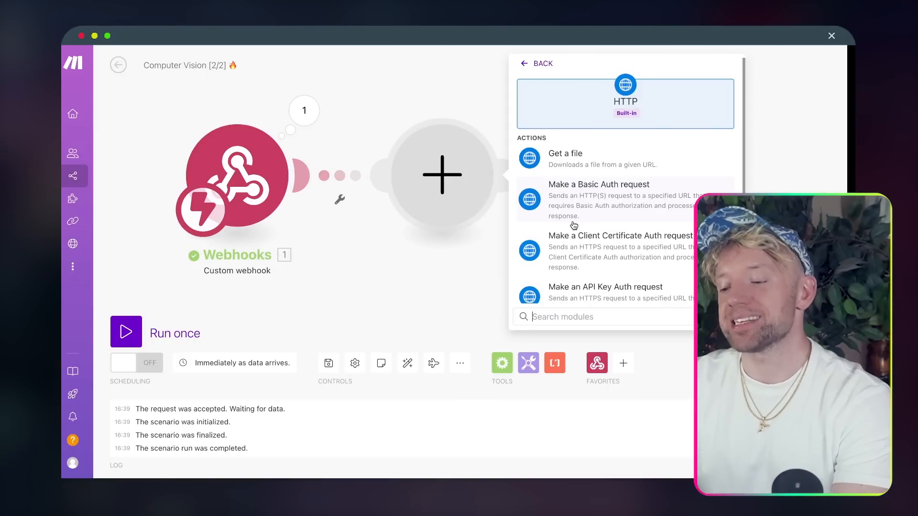
pyautogui.click(588, 167)
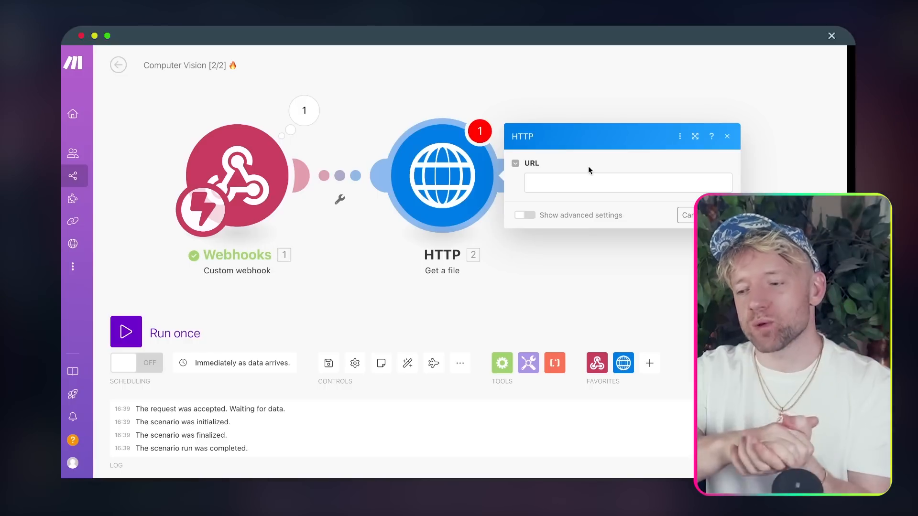
pyautogui.click(532, 181)
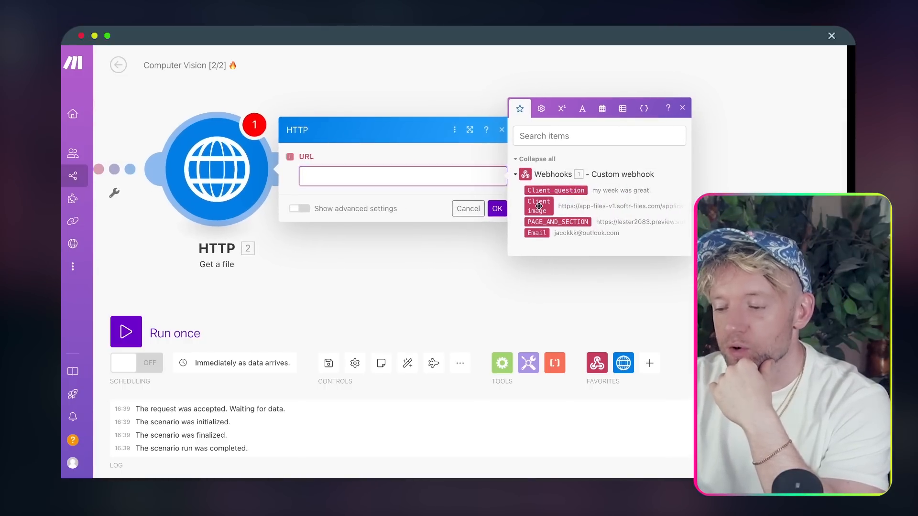
pyautogui.click(539, 207)
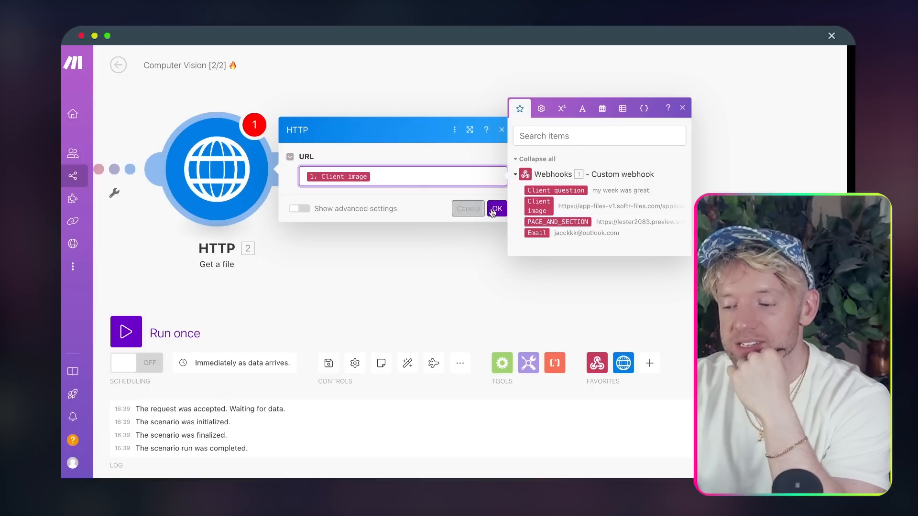
pyautogui.click(494, 208)
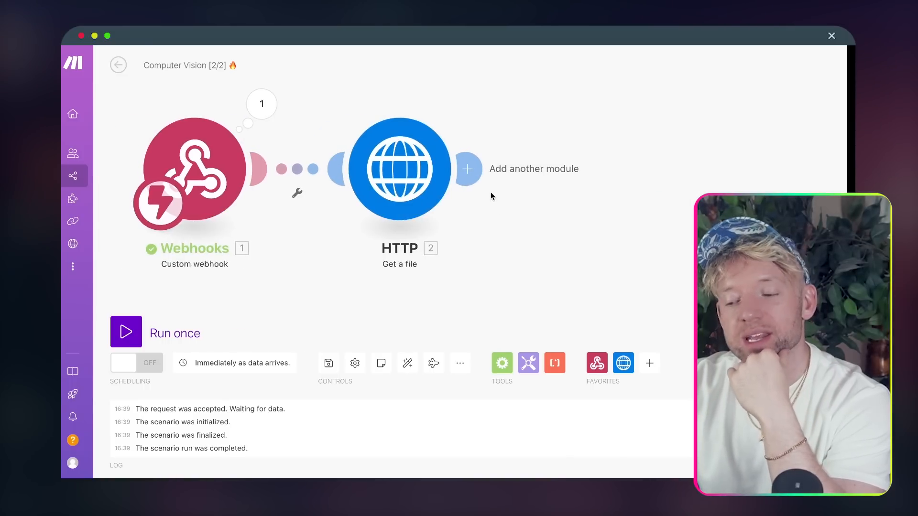
# - Add an OpenAI 'Analyze Images (Vision)' module after the HTTP step, found by searching 'vision'
pyautogui.click(471, 170)
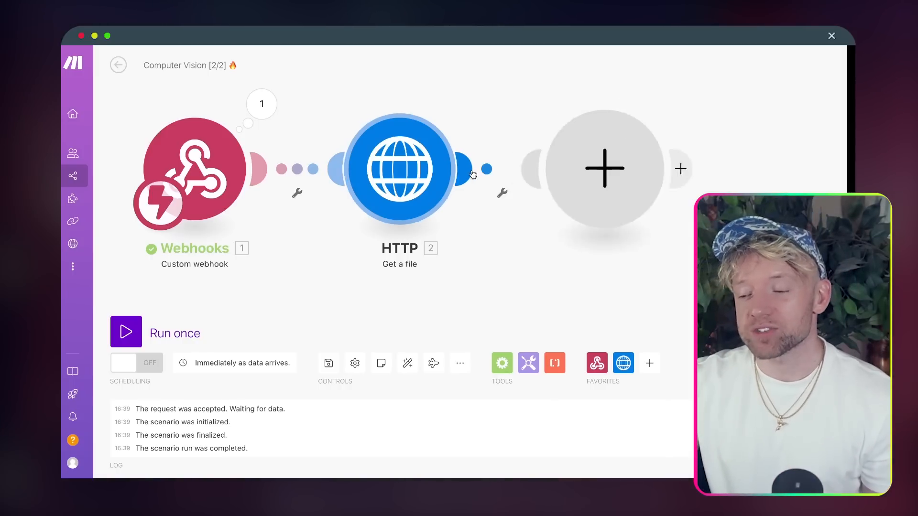
pyautogui.moveTo(257, 241); pyautogui.dragTo(162, 234)
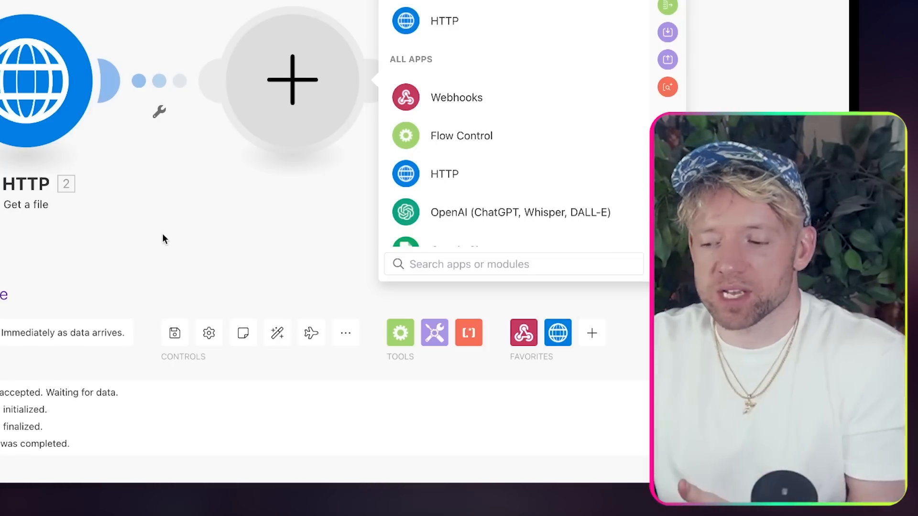
pyautogui.click(409, 264)
pyautogui.write('vis')
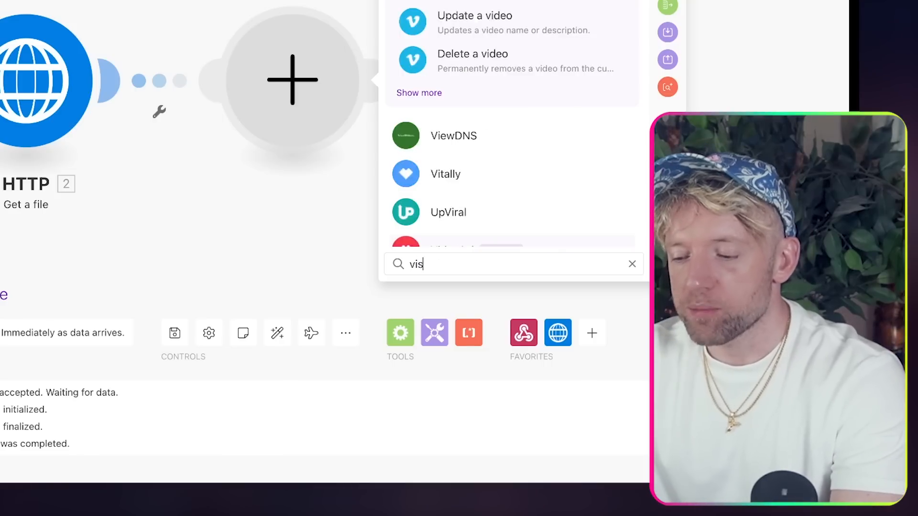
pyautogui.write('ion')
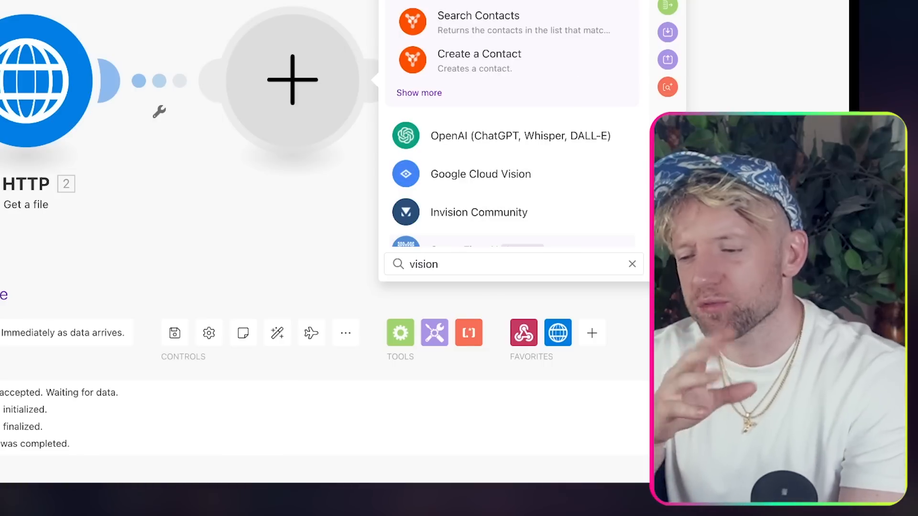
pyautogui.click(518, 141)
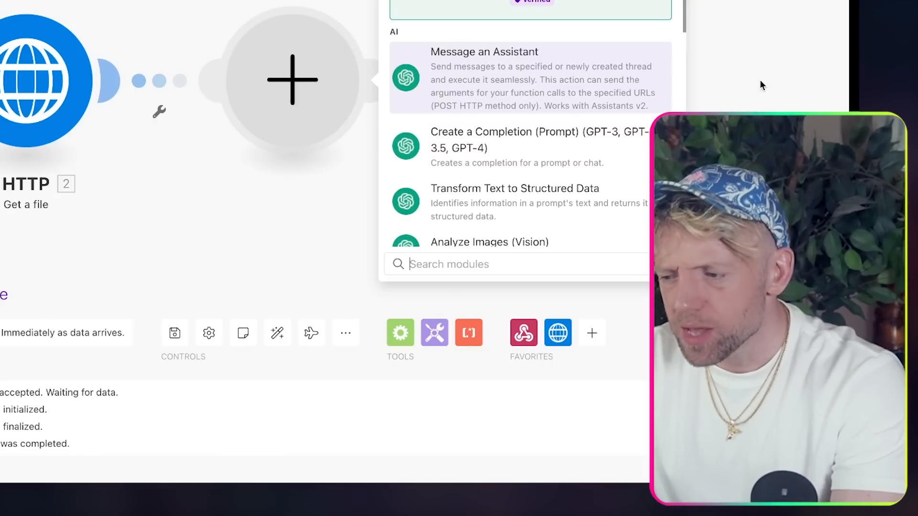
pyautogui.write('vision')
pyautogui.click(395, 69)
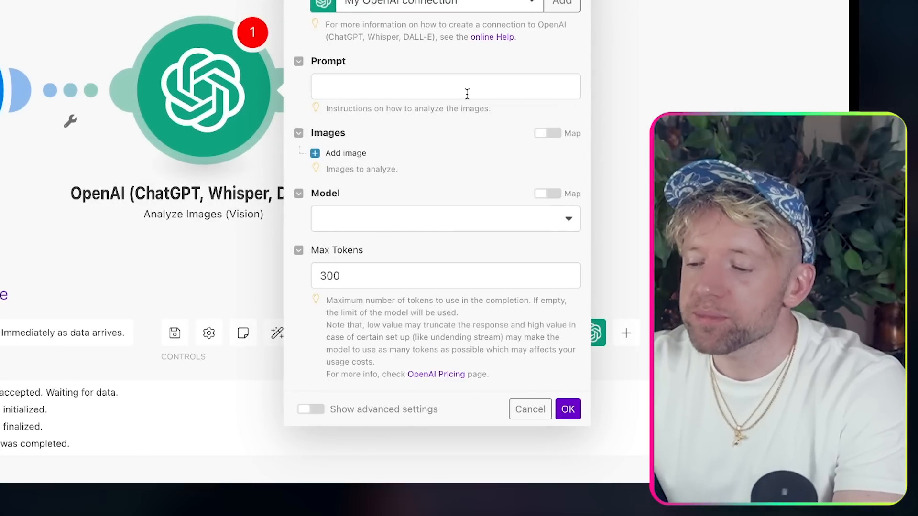
# - Paste the body-fat estimation prompt with its JSON output example and remove the extra blank line
pyautogui.click(467, 94)
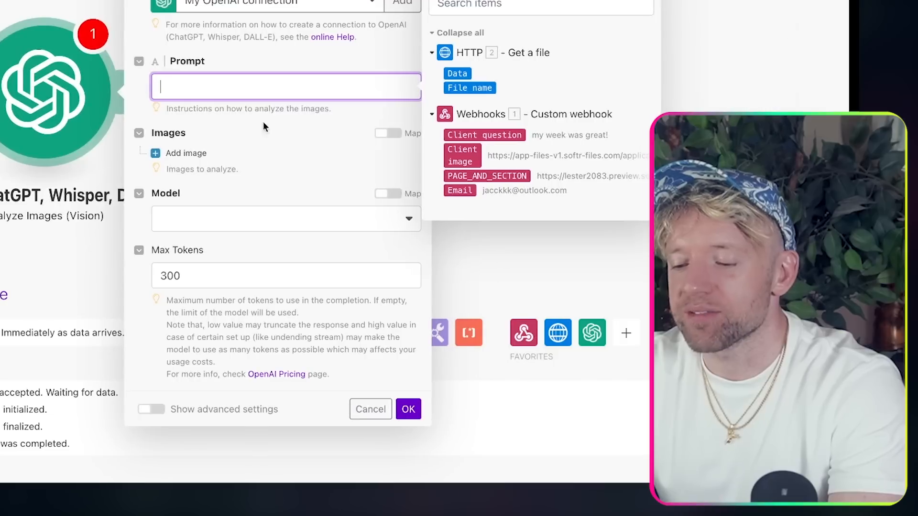
pyautogui.hotkey('ctrl', 'v')
pyautogui.scroll(5, 295, 138)
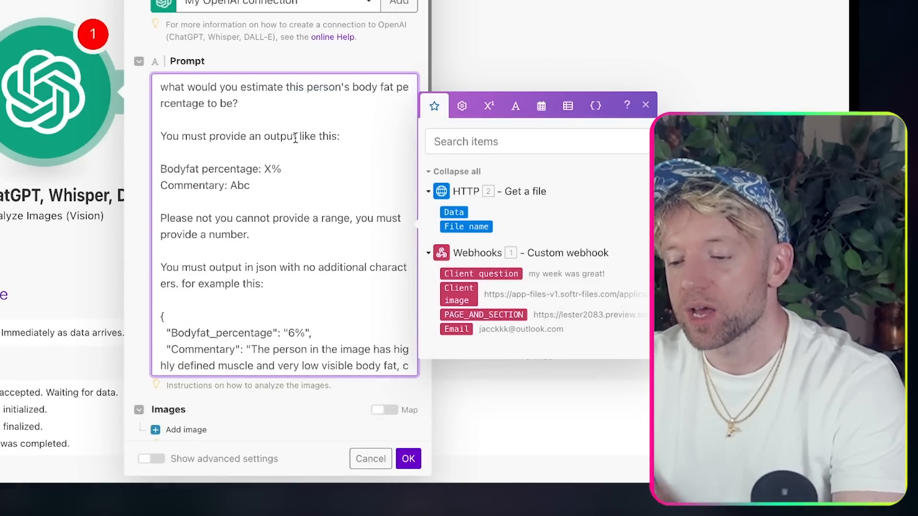
pyautogui.click(288, 114)
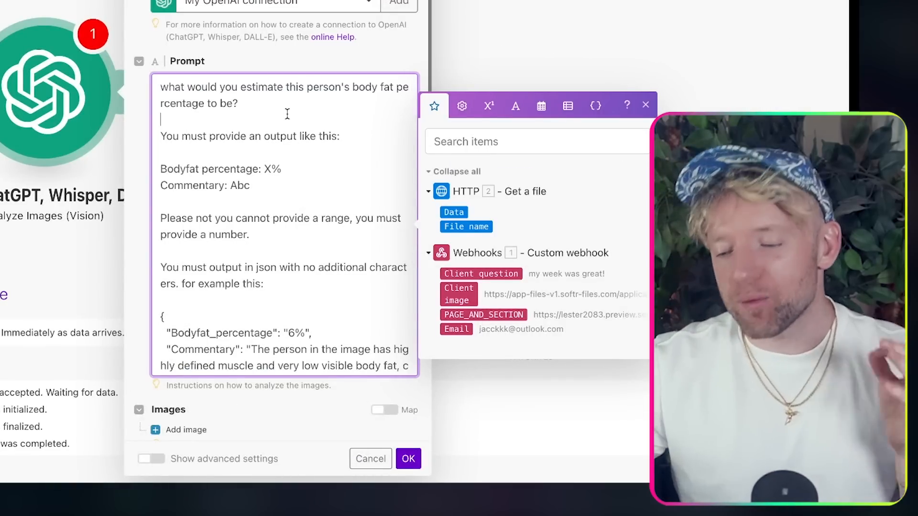
pyautogui.scroll(-2, 288, 113)
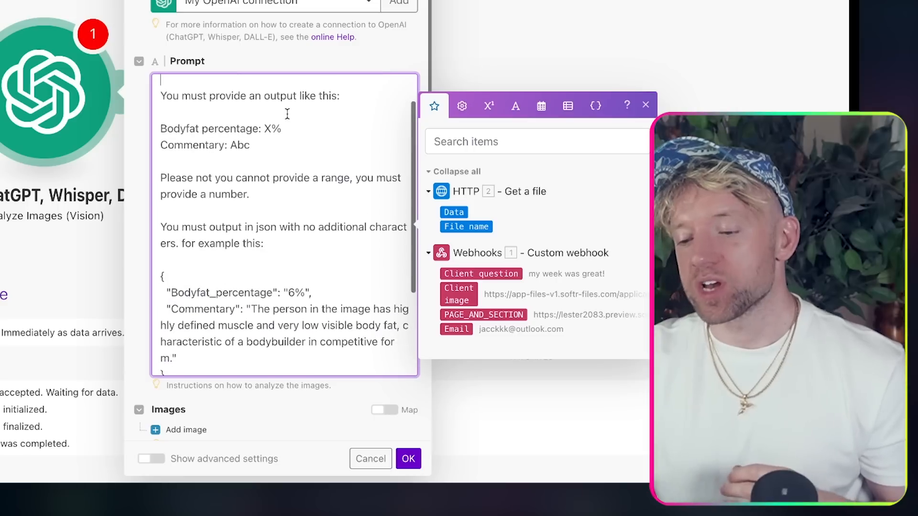
pyautogui.scroll(1, 287, 114)
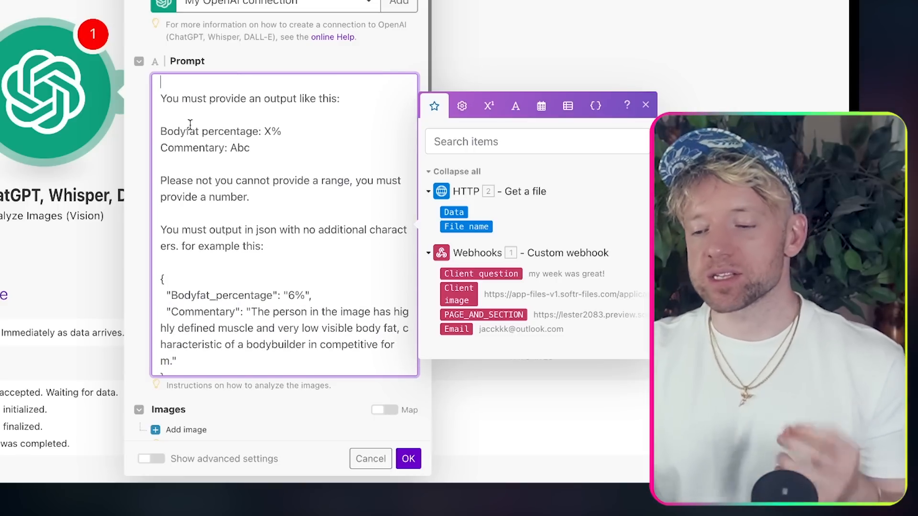
pyautogui.click(282, 131)
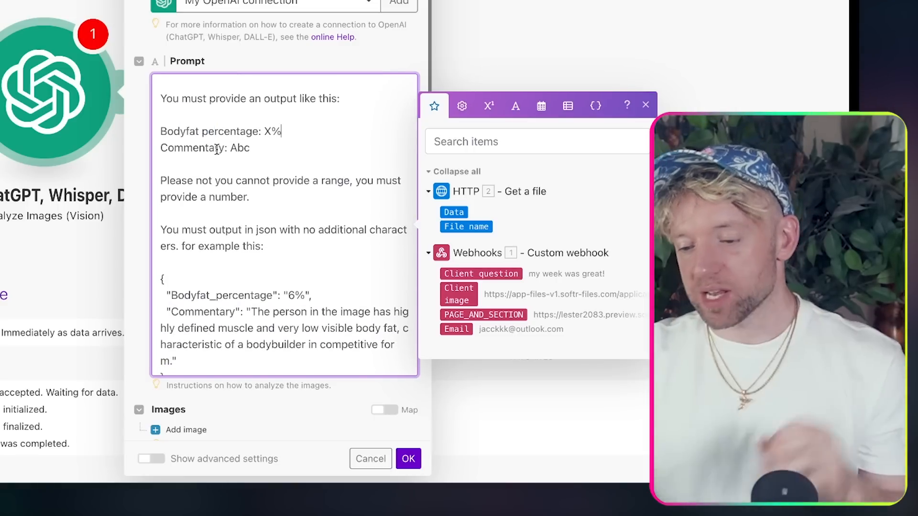
pyautogui.scroll(-2, 245, 169)
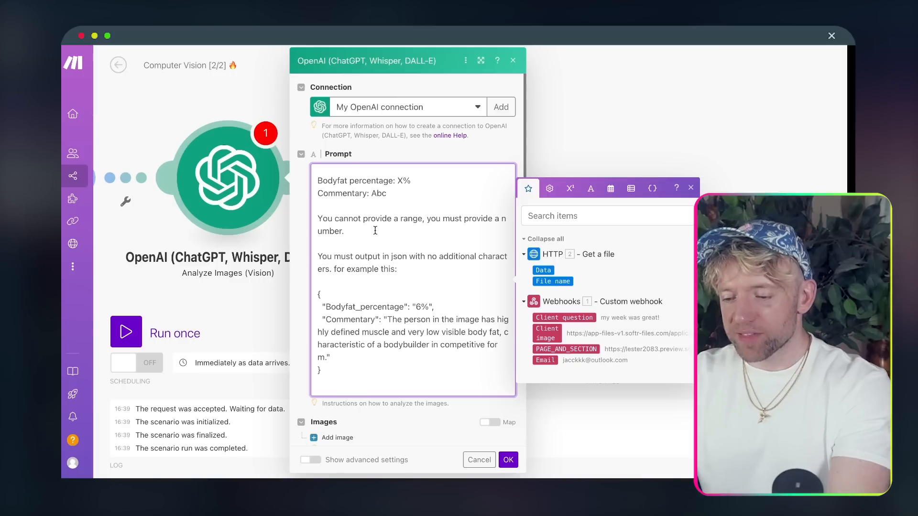
pyautogui.scroll(-3, 394, 254)
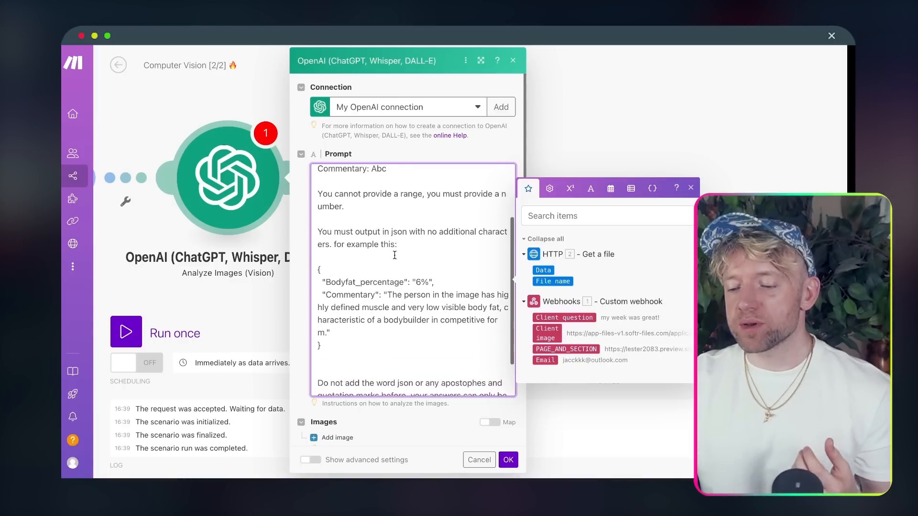
pyautogui.scroll(-2, 394, 255)
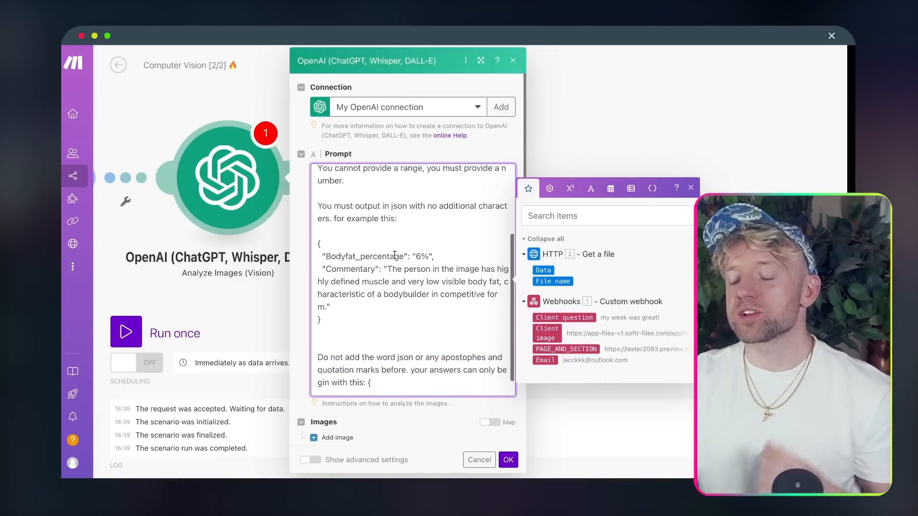
pyautogui.moveTo(325, 222); pyautogui.dragTo(353, 291)
pyautogui.scroll(-3, 352, 295)
pyautogui.click(373, 291)
pyautogui.click(379, 256)
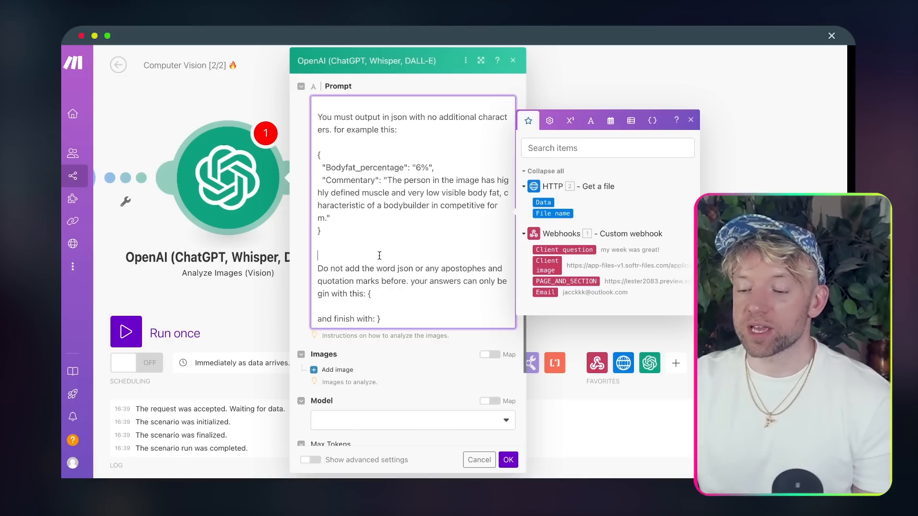
pyautogui.press('BackSpace')
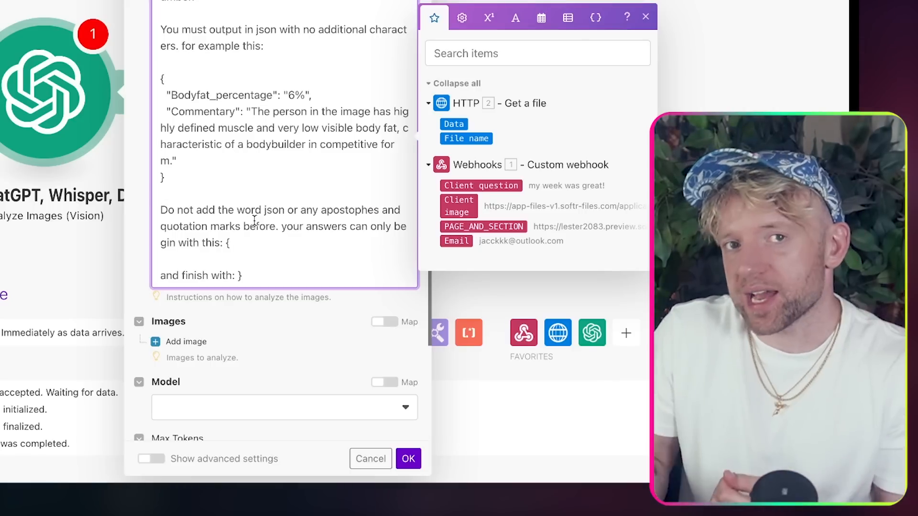
pyautogui.scroll(3, 281, 164)
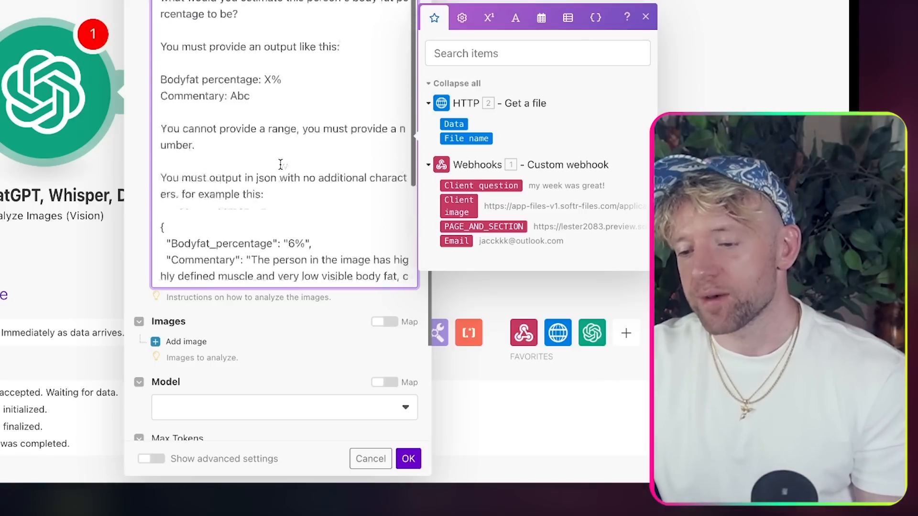
pyautogui.scroll(-10, 280, 164)
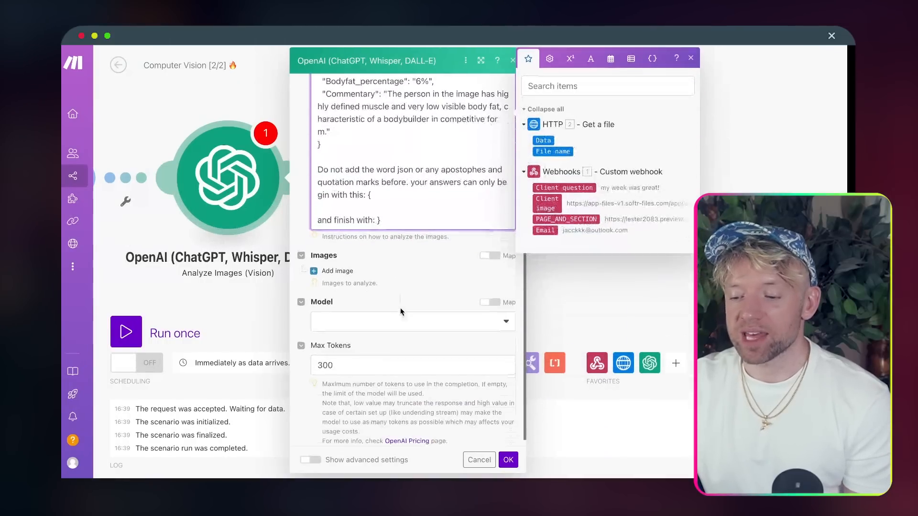
# - Add an image with the webhook's Client image as Image URL, choose model gpt-4o, and save
pyautogui.click(337, 270)
pyautogui.scroll(-3, 421, 283)
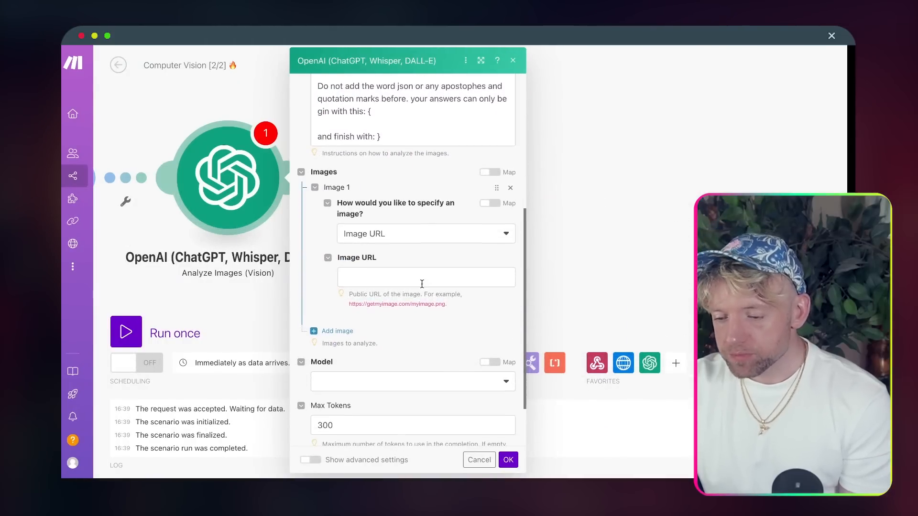
pyautogui.click(422, 283)
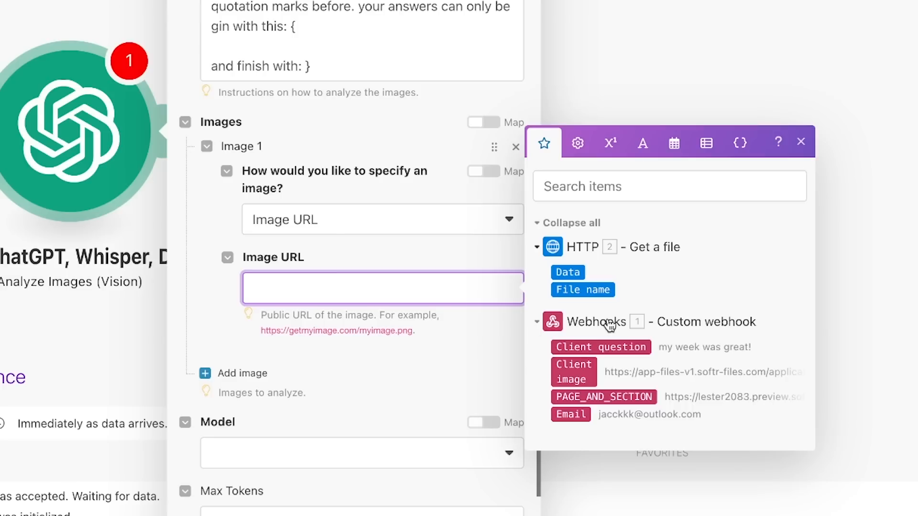
pyautogui.click(588, 369)
pyautogui.click(362, 453)
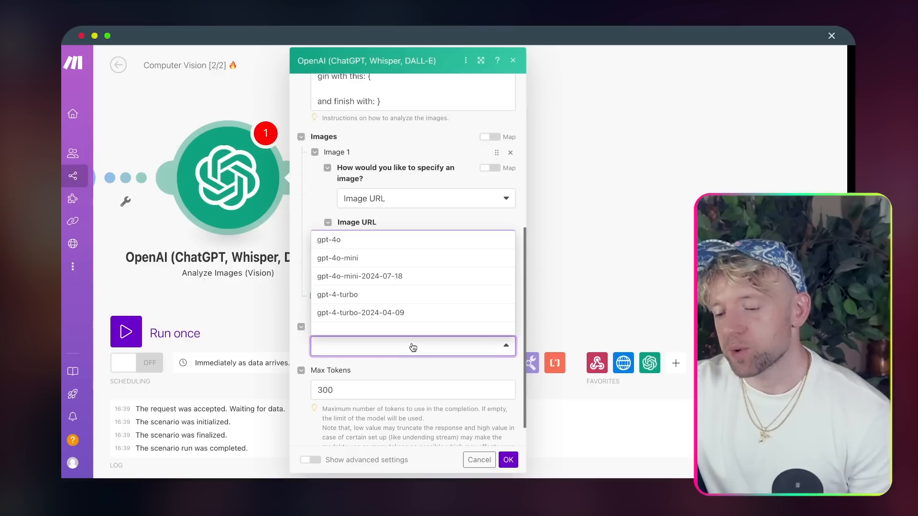
pyautogui.click(407, 239)
pyautogui.scroll(-1, 420, 323)
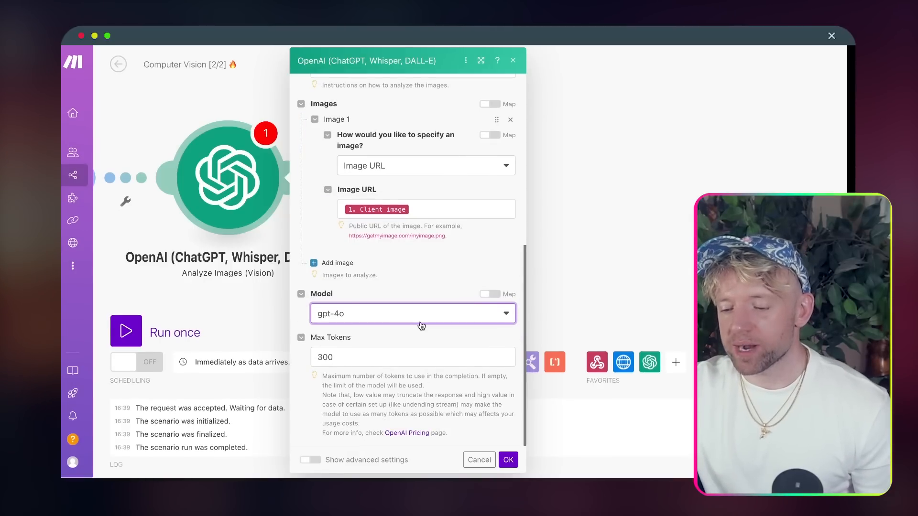
pyautogui.click(507, 460)
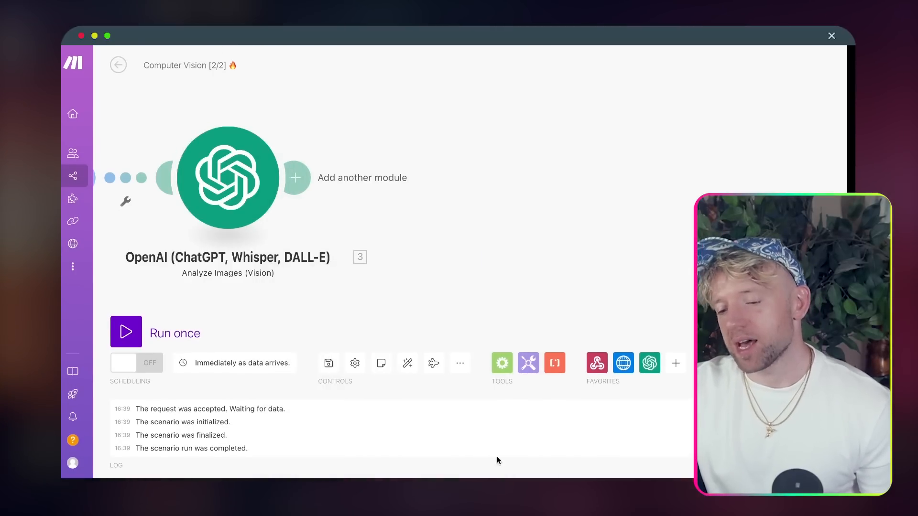
# - Rename the OpenAI module to 'Vision 👀' and run the scenario once to await form data
pyautogui.rightClick(394, 182)
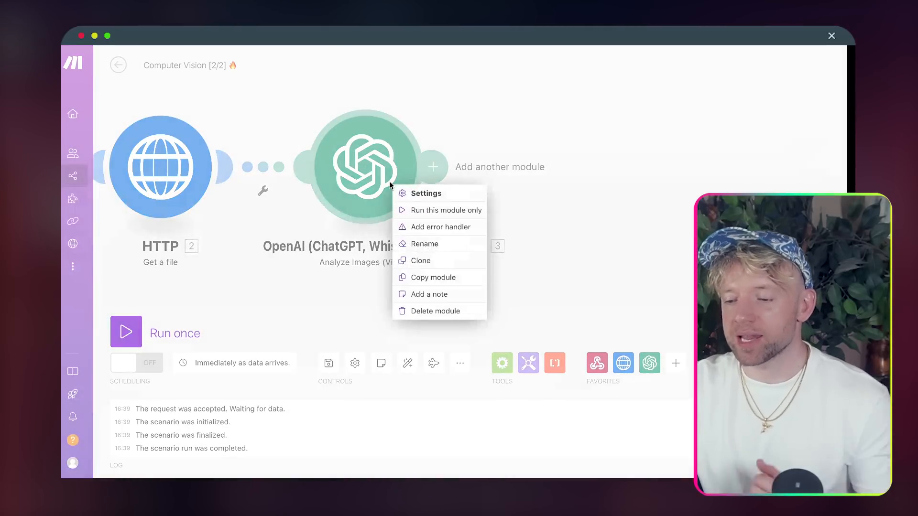
pyautogui.click(433, 243)
pyautogui.write('Vision')
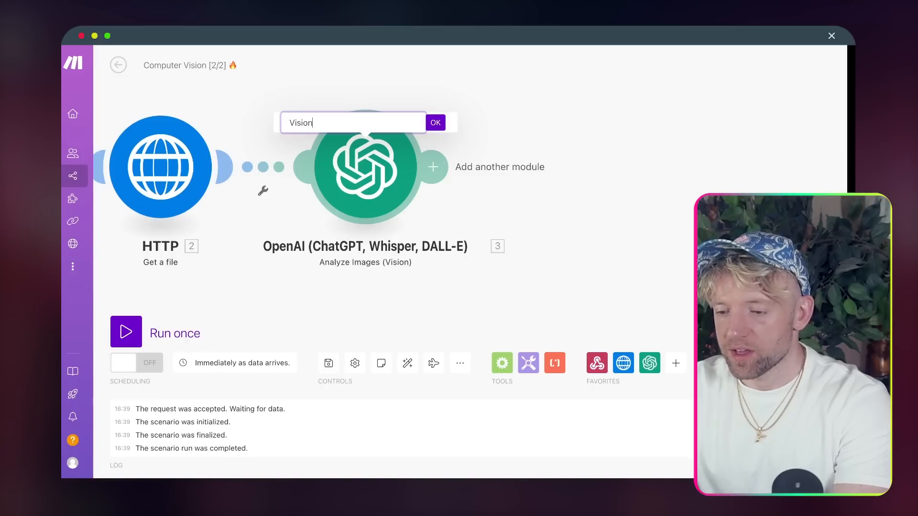
pyautogui.press('ctrl+super+space')
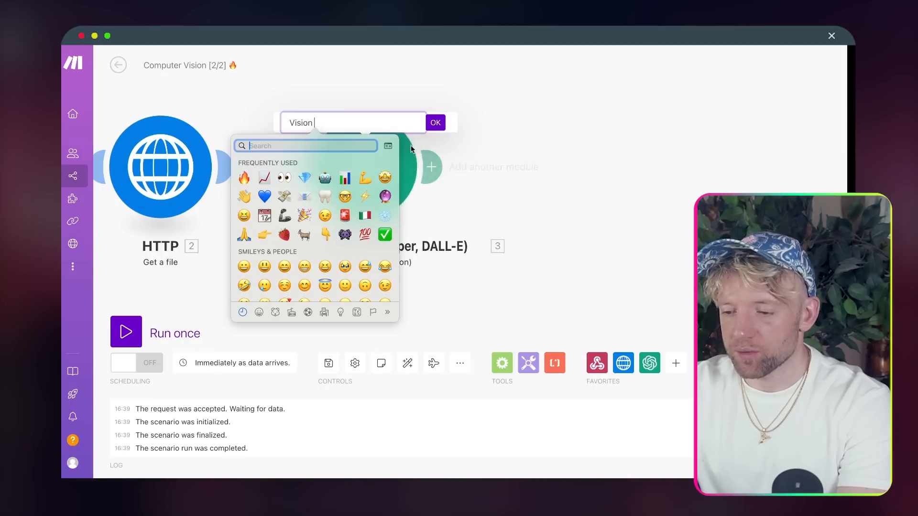
pyautogui.click(284, 178)
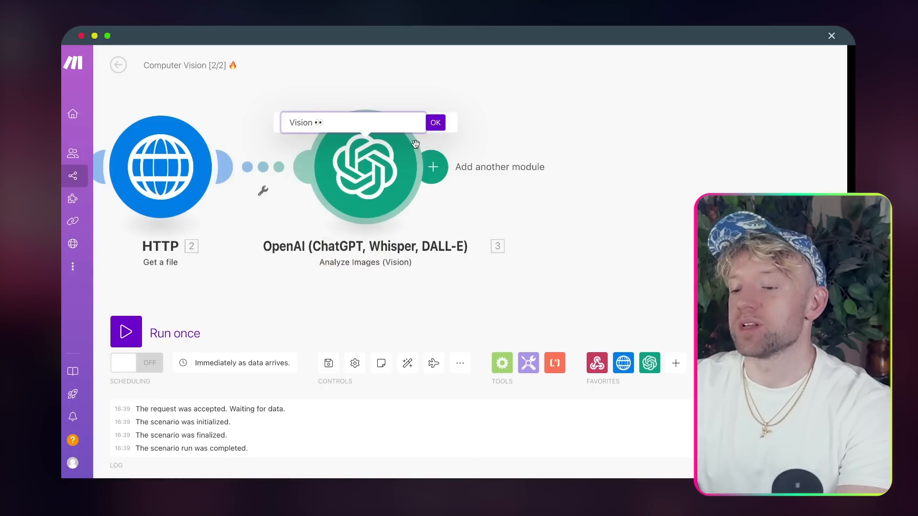
pyautogui.click(434, 123)
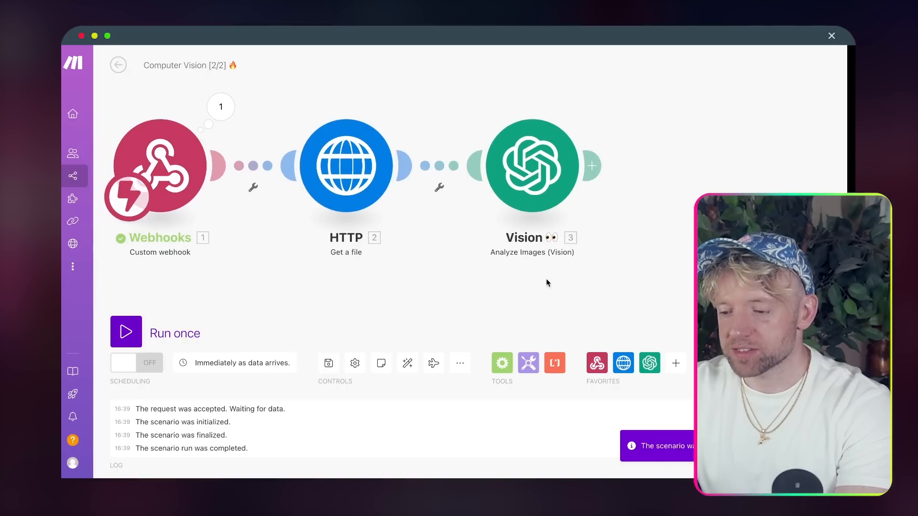
pyautogui.click(116, 346)
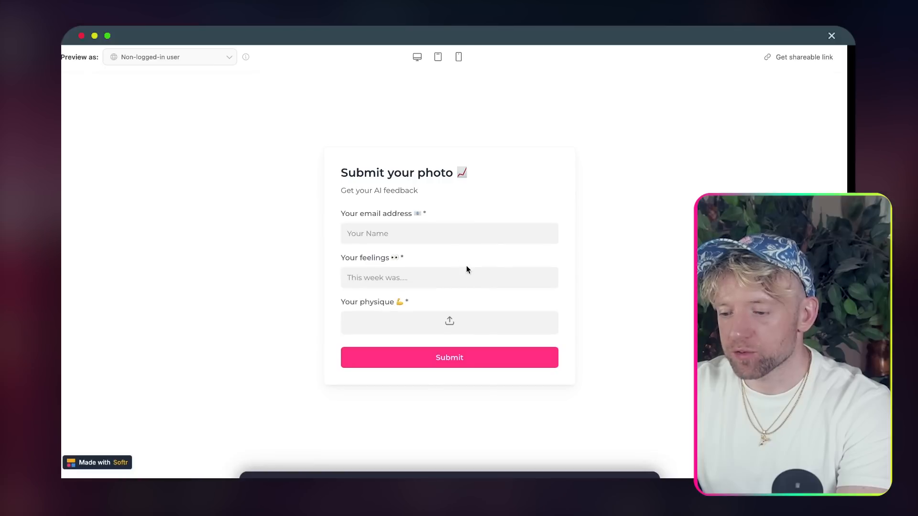
# - Fill the preview form with the saved email, 'my week was great!' and a physique photo
pyautogui.click(446, 232)
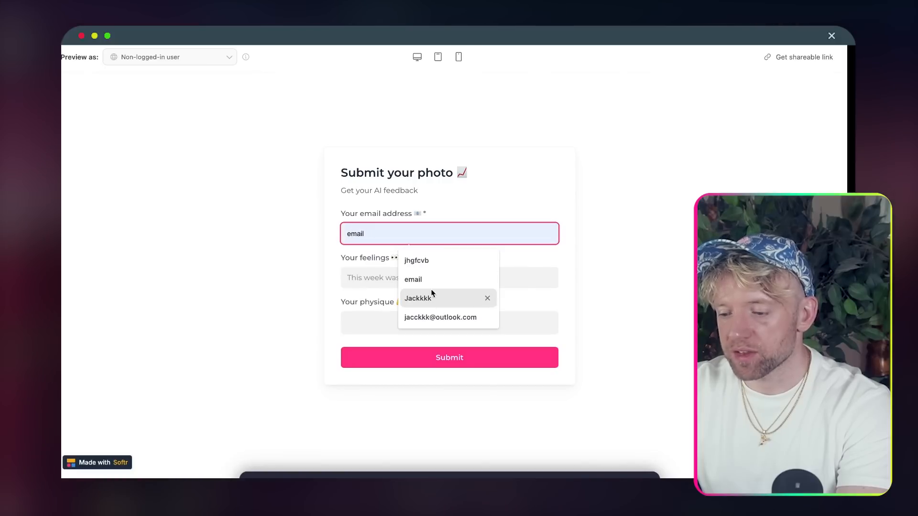
pyautogui.click(443, 316)
pyautogui.click(411, 277)
pyautogui.click(437, 305)
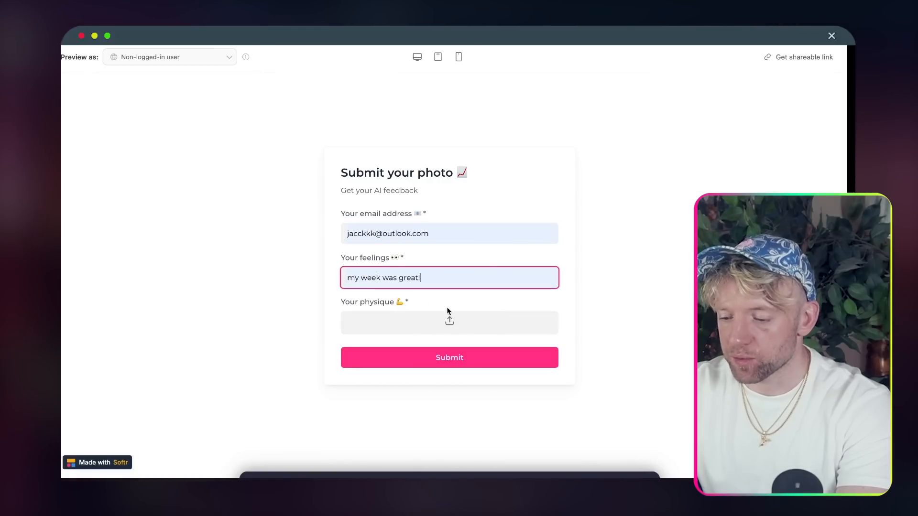
pyautogui.click(455, 324)
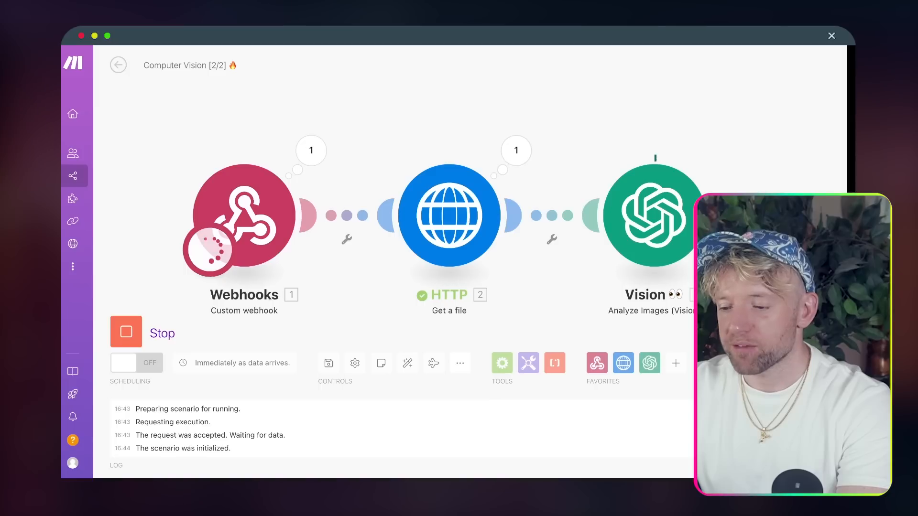
# - Pan to the Vision module and view its output estimating 5% body fat with commentary
pyautogui.moveTo(578, 97)
pyautogui.mouseDown()
pyautogui.moveTo(530, 84)
pyautogui.moveTo(464, 94)
pyautogui.moveTo(325, 88)
pyautogui.mouseUp()
pyautogui.moveTo(606, 176); pyautogui.dragTo(481, 175)
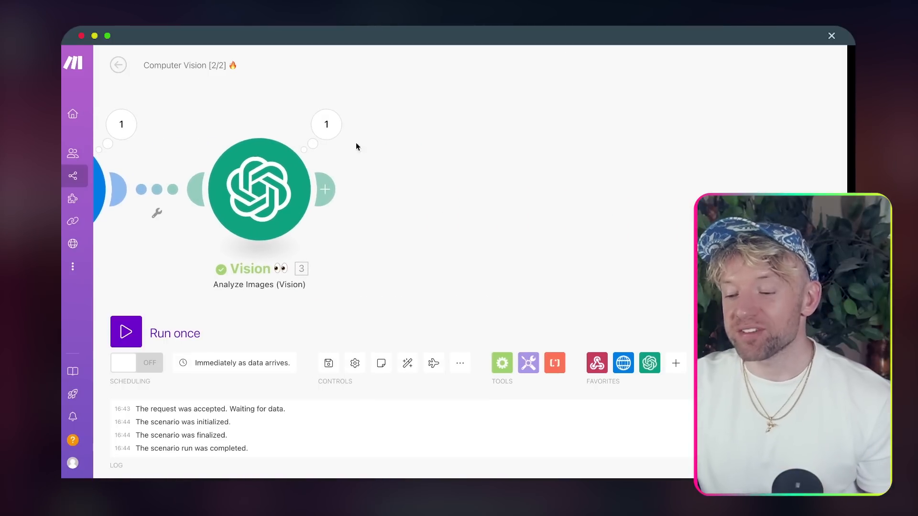
pyautogui.click(340, 136)
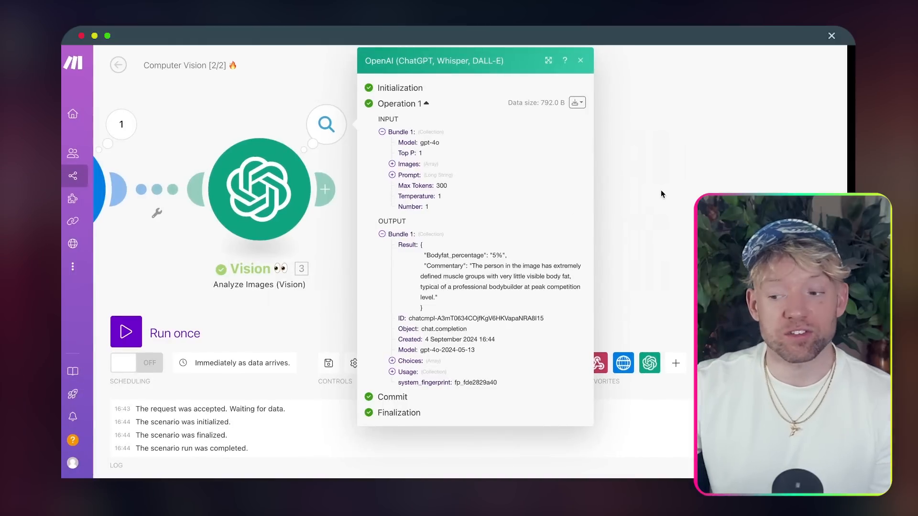
pyautogui.click(660, 190)
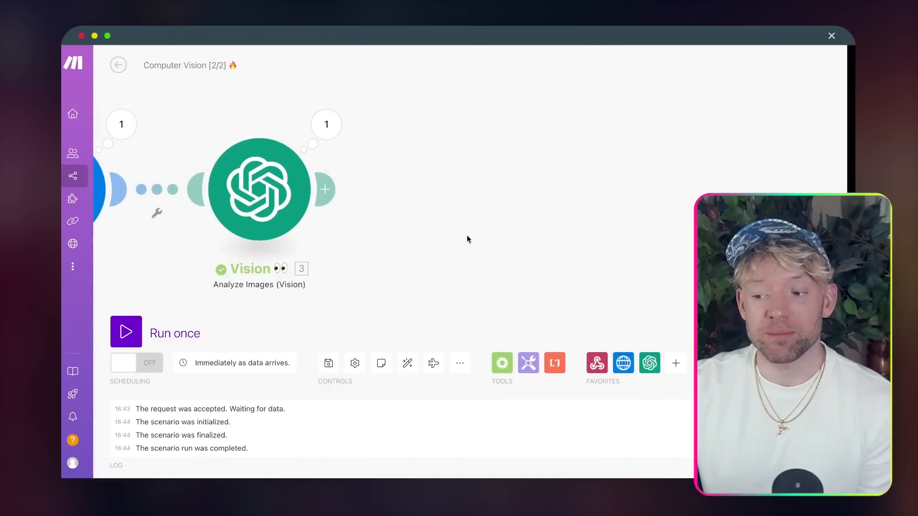
pyautogui.moveTo(466, 235); pyautogui.dragTo(615, 222)
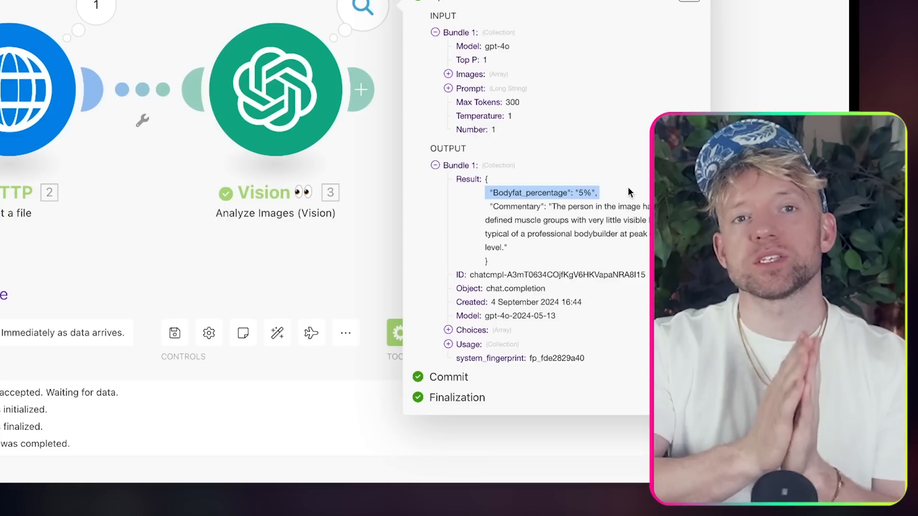
pyautogui.hscroll(2, 717, 215)
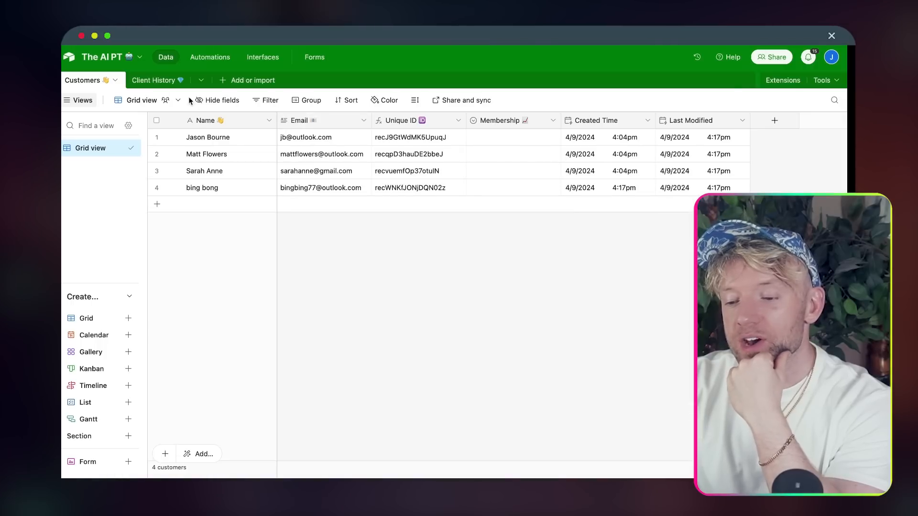
# - Review the Client History table's Email, Question, Physique Image, AI Advice and Body Fat % fields in row 1
pyautogui.click(153, 80)
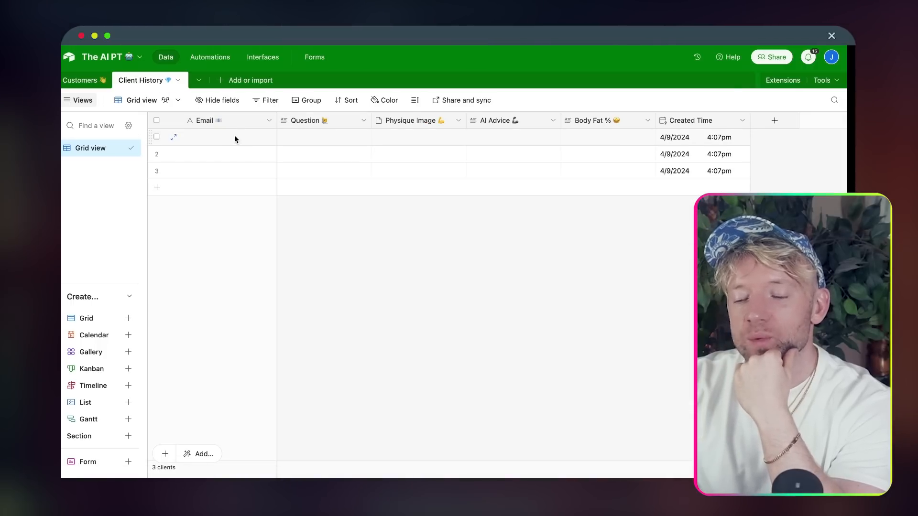
pyautogui.click(234, 138)
pyautogui.click(308, 138)
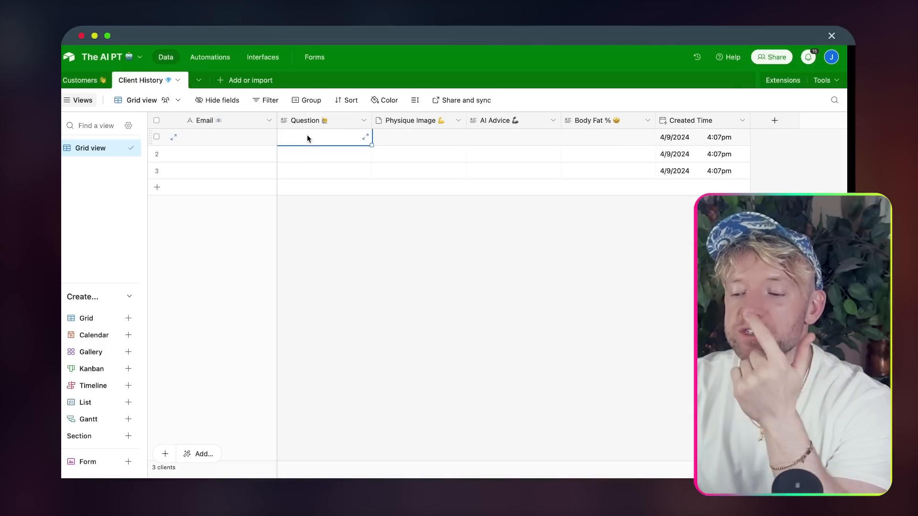
pyautogui.click(399, 139)
pyautogui.click(492, 137)
pyautogui.click(593, 140)
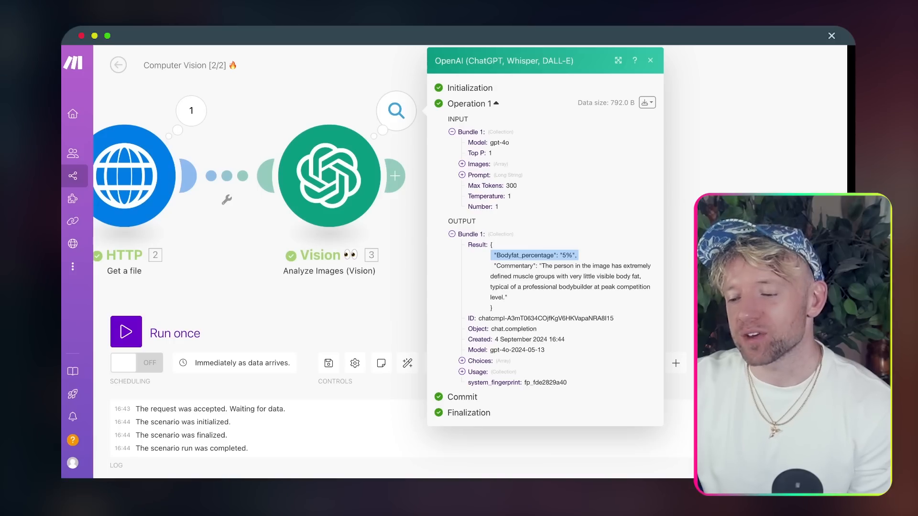
pyautogui.moveTo(742, 204); pyautogui.dragTo(600, 203)
# - Add a Parse JSON module after Vision, mapping the Vision Result as its JSON string
pyautogui.click(253, 171)
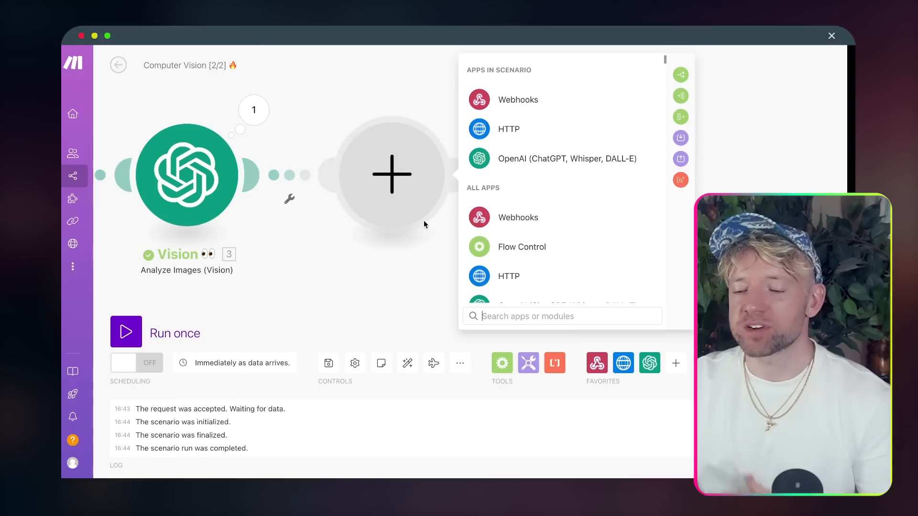
pyautogui.write('json p')
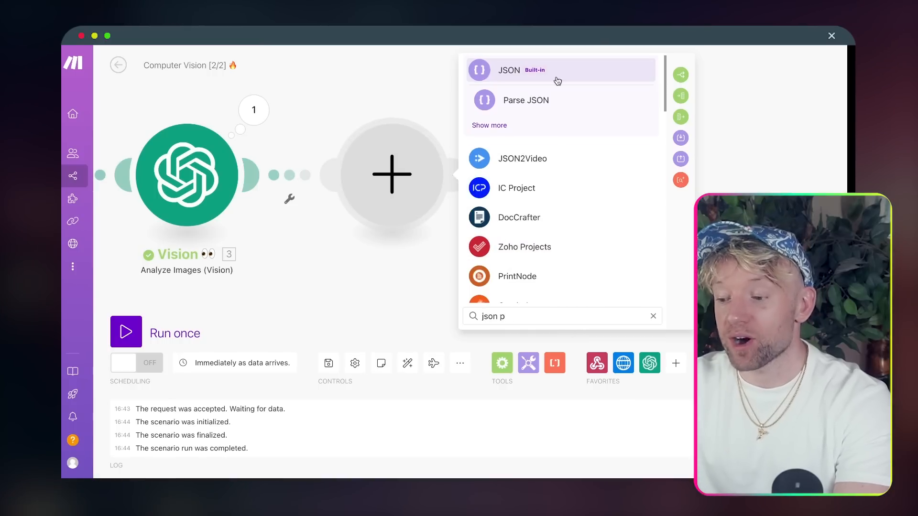
pyautogui.click(545, 93)
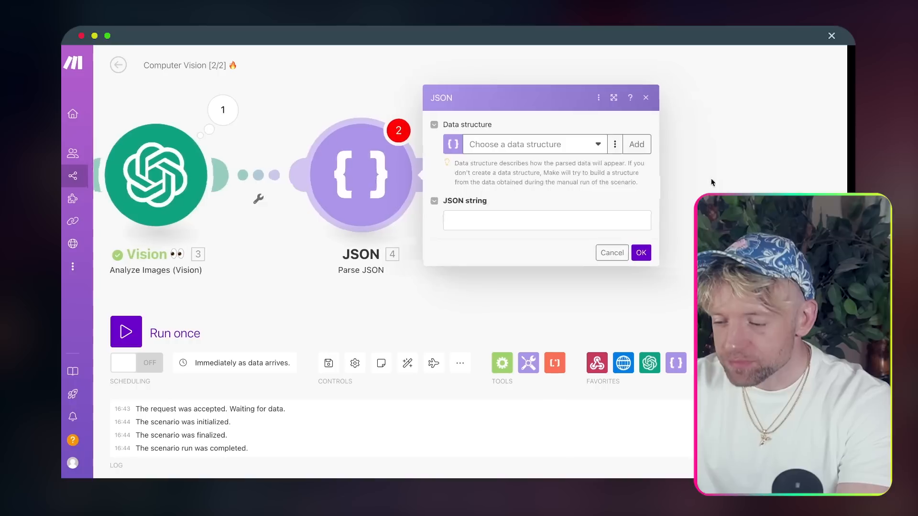
pyautogui.click(526, 221)
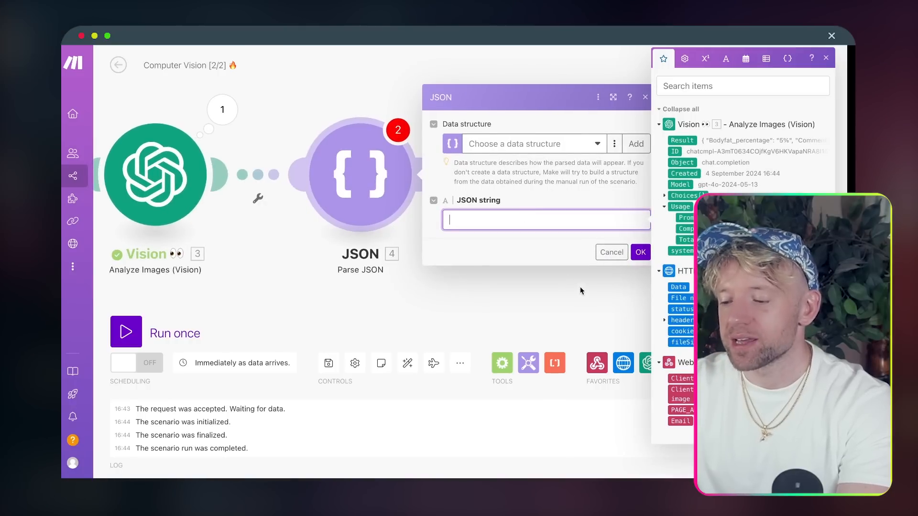
pyautogui.click(471, 140)
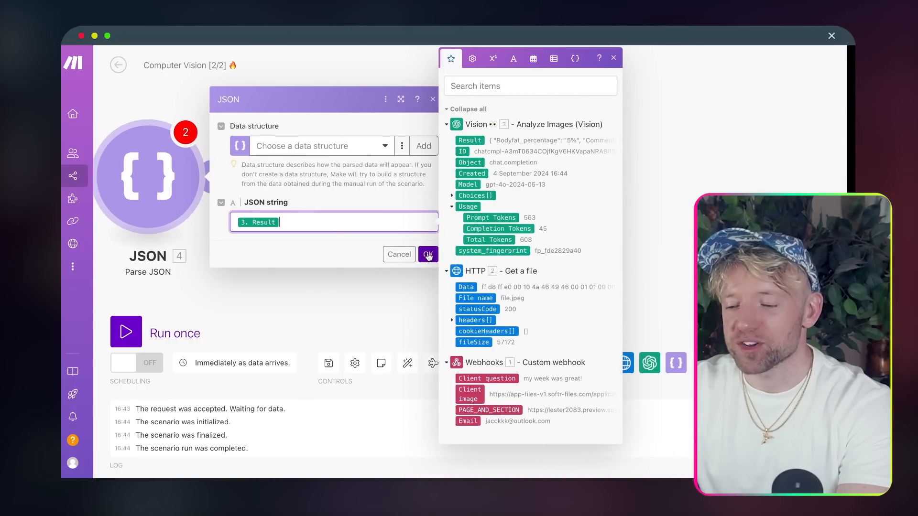
# - Start a new data structure and copy the Vision step's Result JSON as sample data
pyautogui.click(412, 189)
pyautogui.click(424, 146)
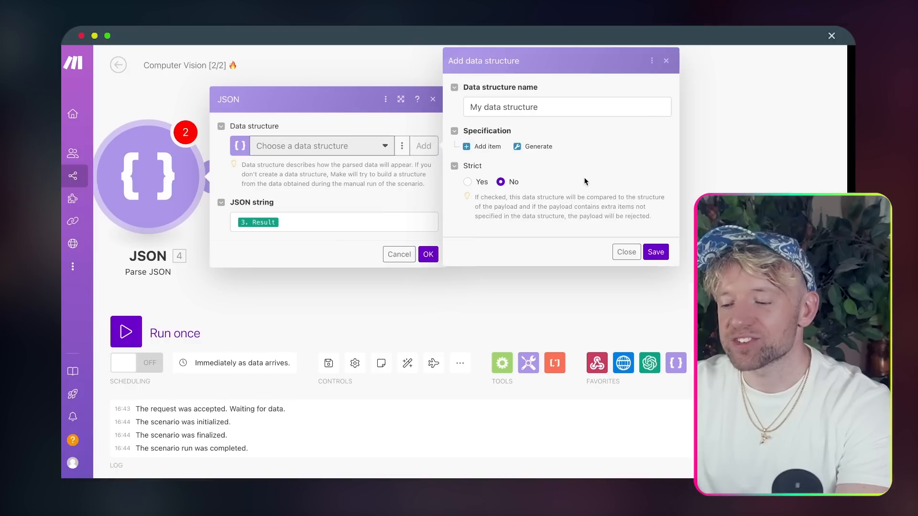
pyautogui.click(528, 151)
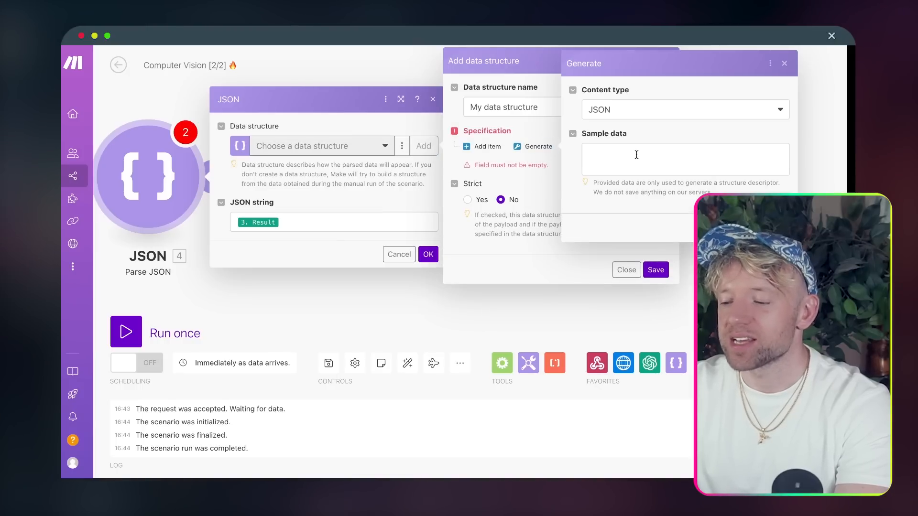
pyautogui.moveTo(268, 284); pyautogui.dragTo(479, 284)
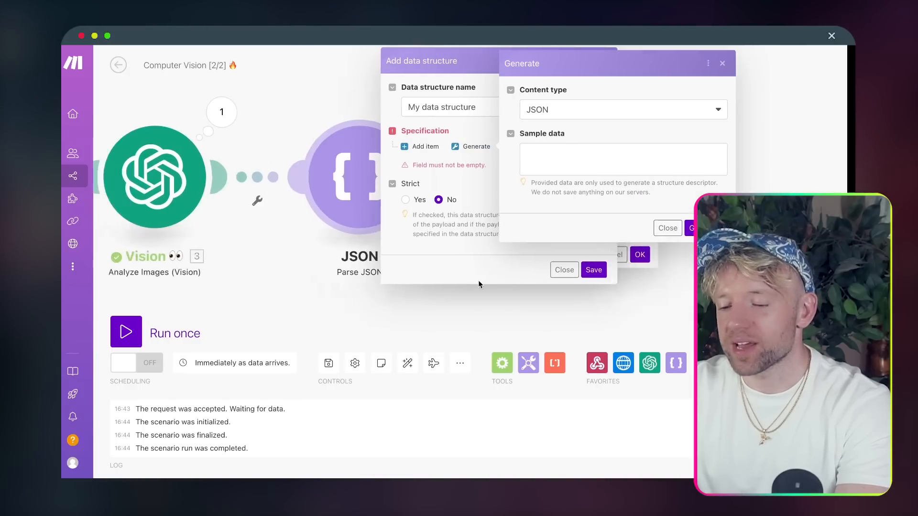
pyautogui.click(238, 121)
pyautogui.moveTo(333, 307); pyautogui.dragTo(316, 251)
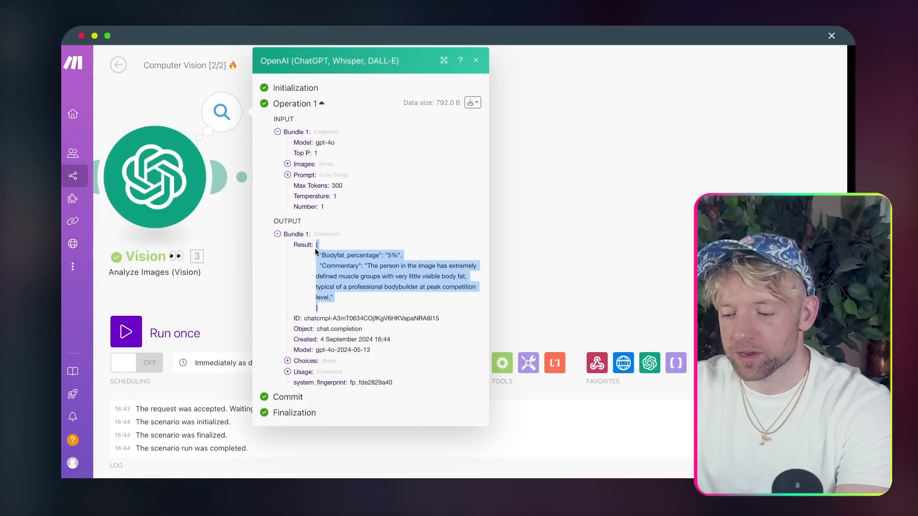
pyautogui.click(579, 201)
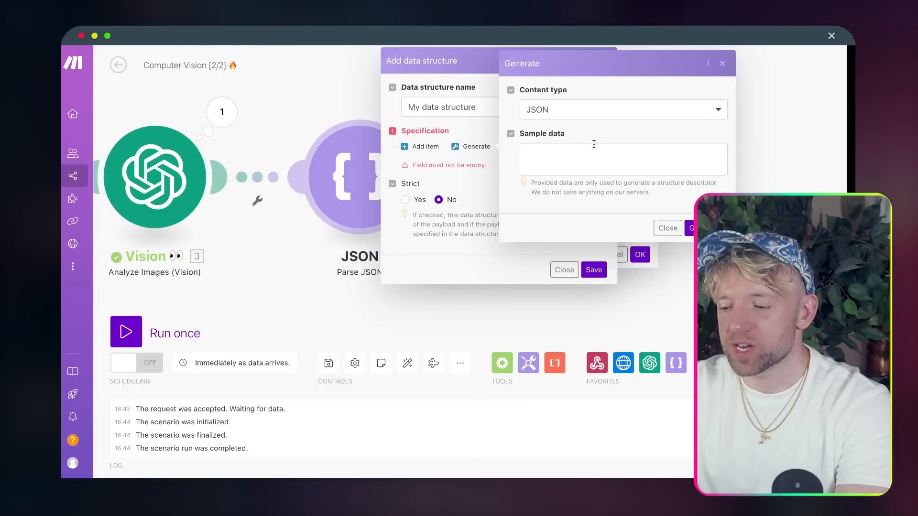
# - Paste the sample to generate Bodyfat Percentage and Commentary fields, then save the structure and settings
pyautogui.click(594, 144)
pyautogui.hotkey('ctrl', 'v')
pyautogui.click(692, 228)
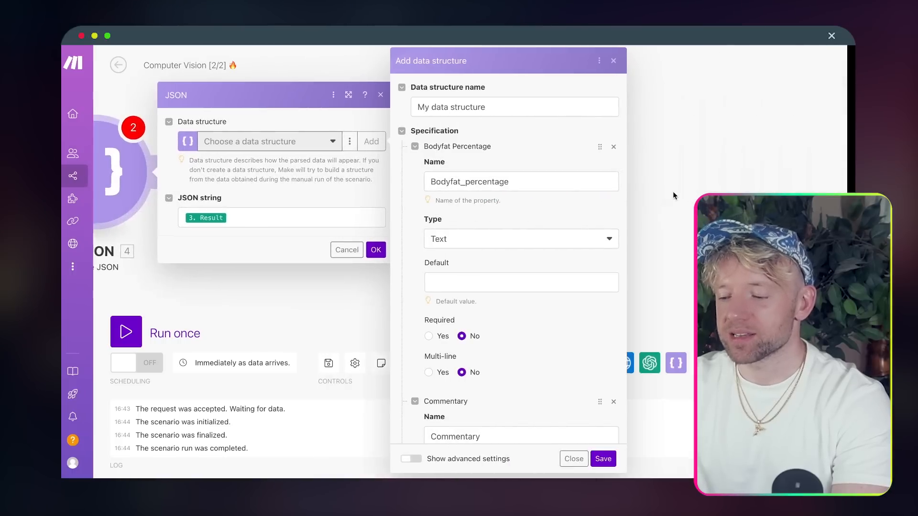
pyautogui.scroll(-5, 391, 256)
pyautogui.scroll(-3, 391, 257)
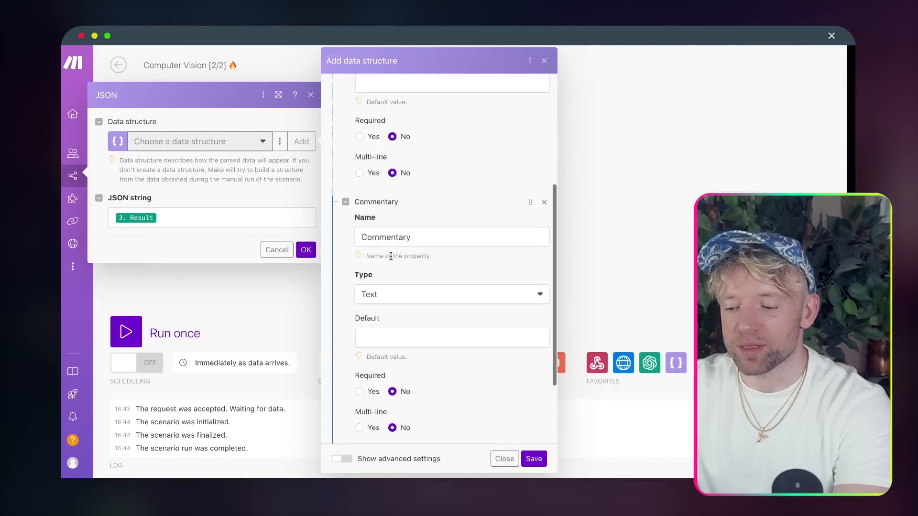
pyautogui.click(534, 458)
pyautogui.click(307, 256)
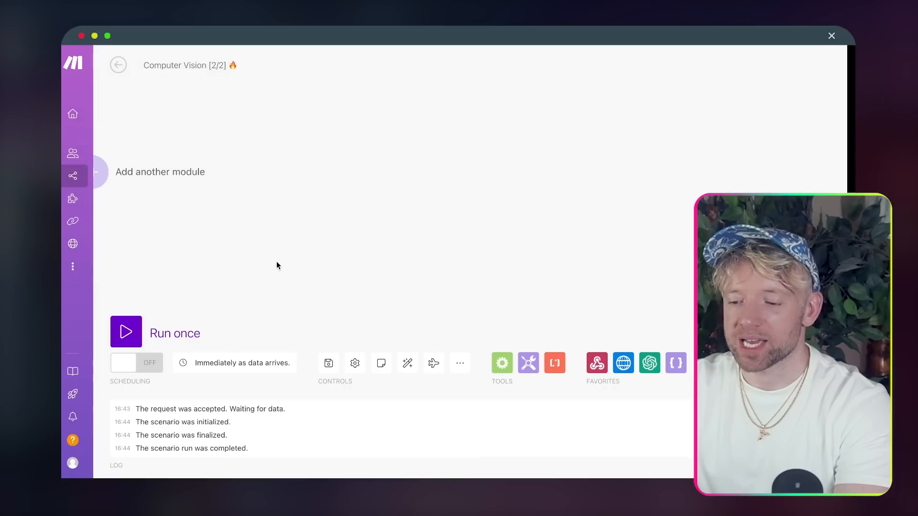
# - Run the scenario once and submit the Softr form with the suggested email and 'my week was great!'
pyautogui.click(143, 325)
pyautogui.click(372, 376)
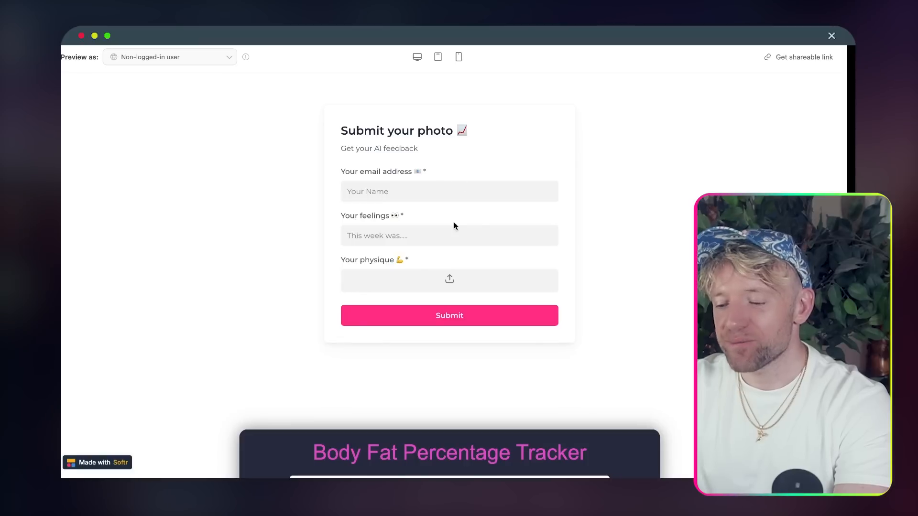
pyautogui.click(402, 194)
pyautogui.click(430, 273)
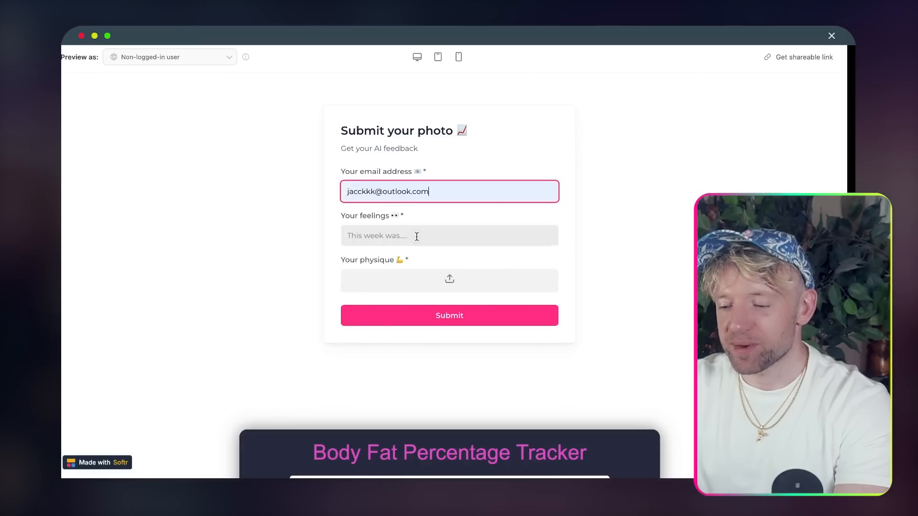
pyautogui.click(416, 235)
pyautogui.click(417, 263)
pyautogui.click(450, 315)
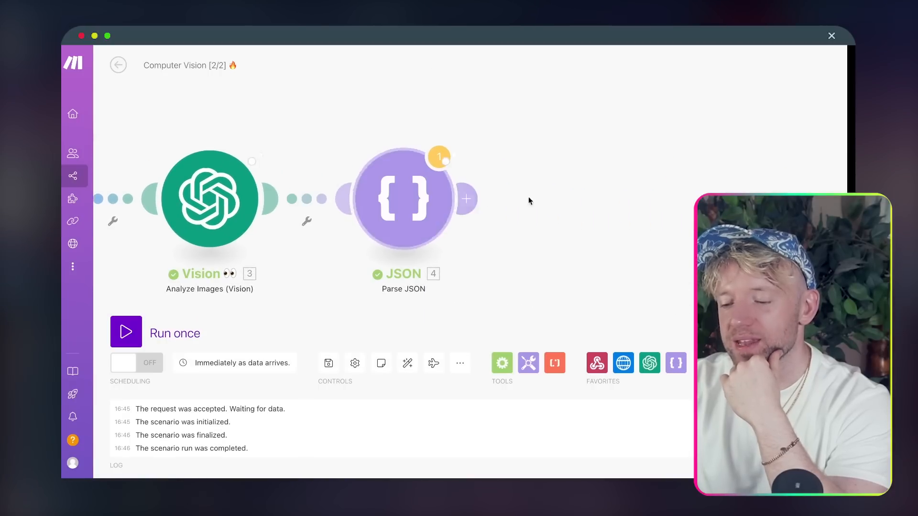
# - Inspect the Parse JSON output's parsed Commentary text
pyautogui.click(467, 137)
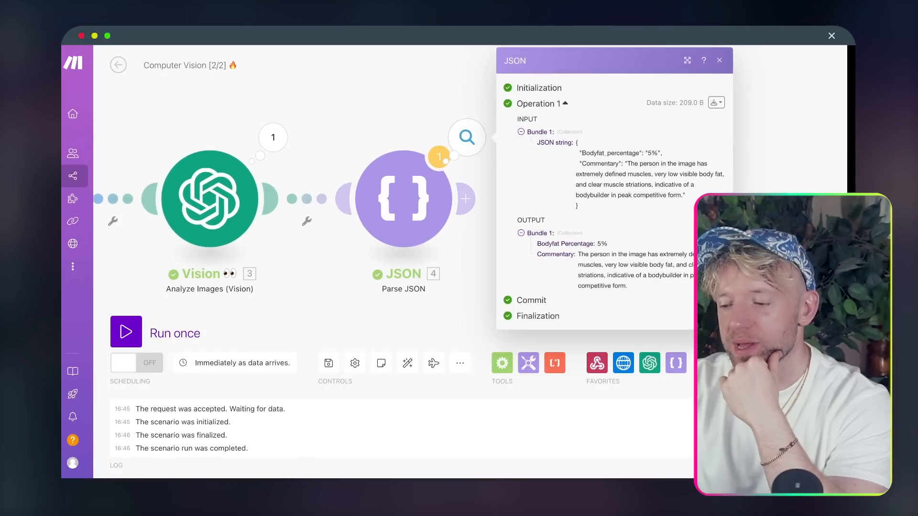
pyautogui.moveTo(422, 267); pyautogui.dragTo(330, 261)
pyautogui.click(510, 221)
pyautogui.moveTo(489, 202); pyautogui.dragTo(543, 206)
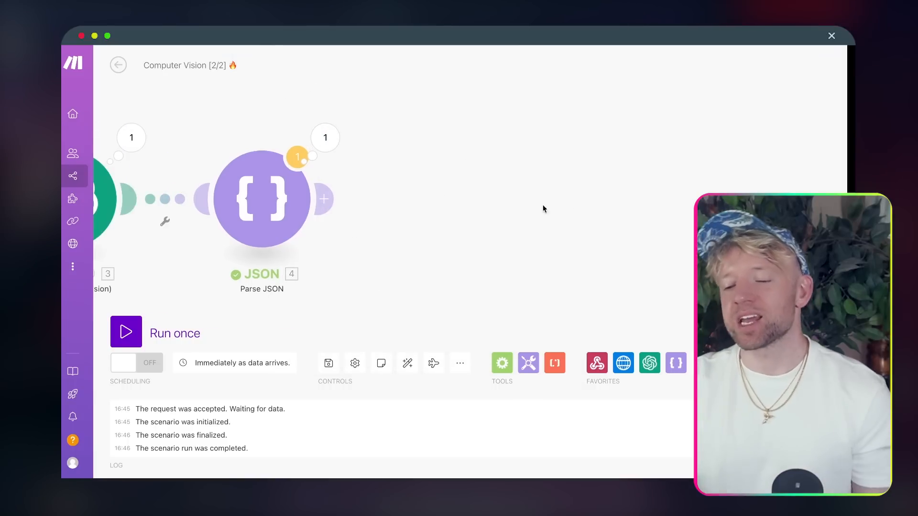
# - Add an Airtable Create a Record module after Parse JSON and view the Customers table
pyautogui.click(325, 200)
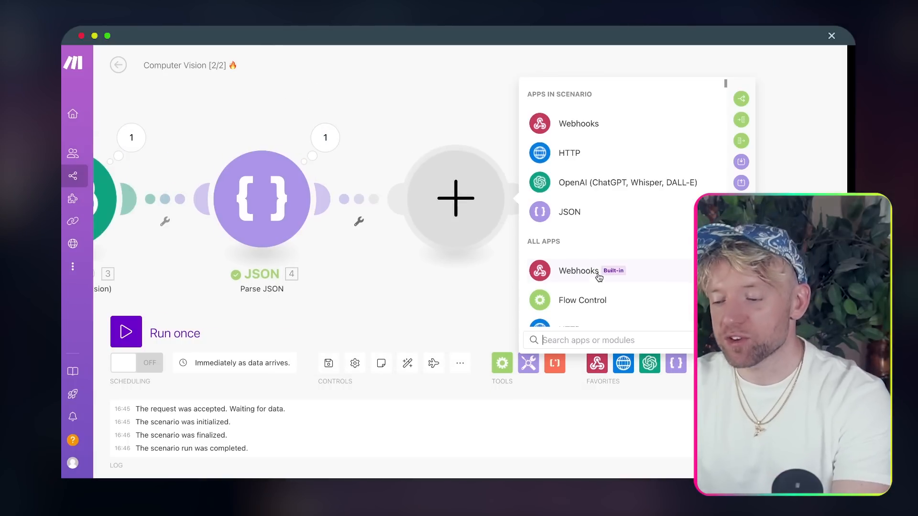
pyautogui.write('airt')
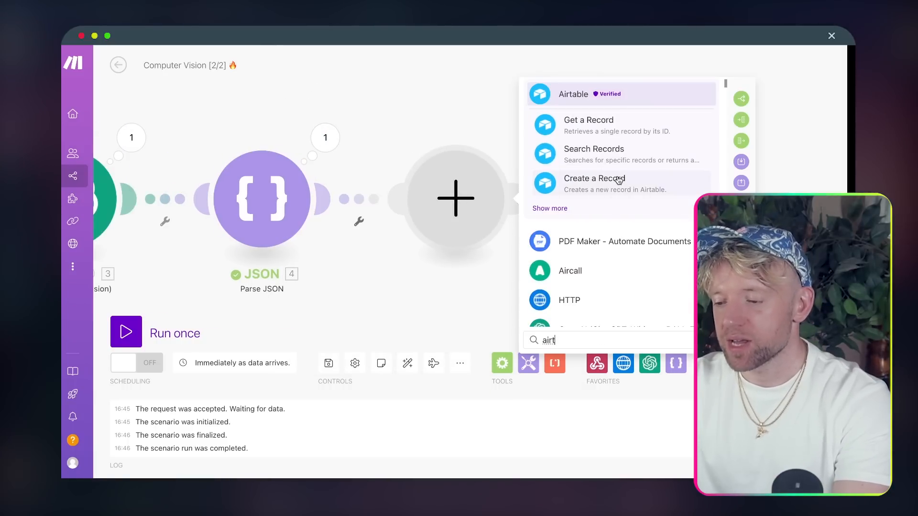
pyautogui.click(618, 179)
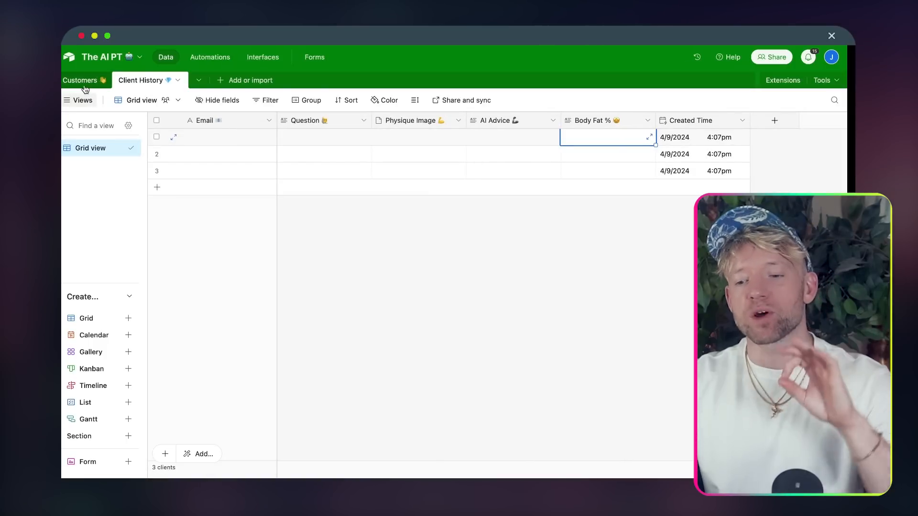
pyautogui.click(80, 81)
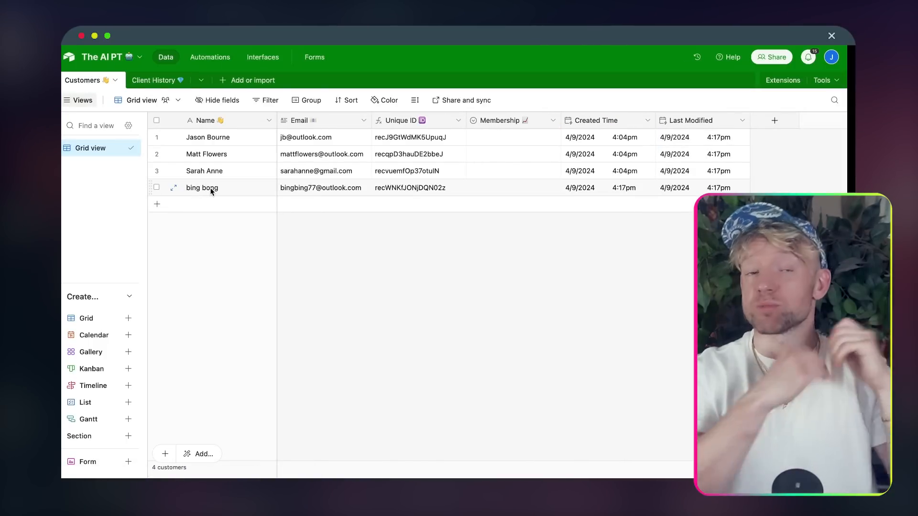
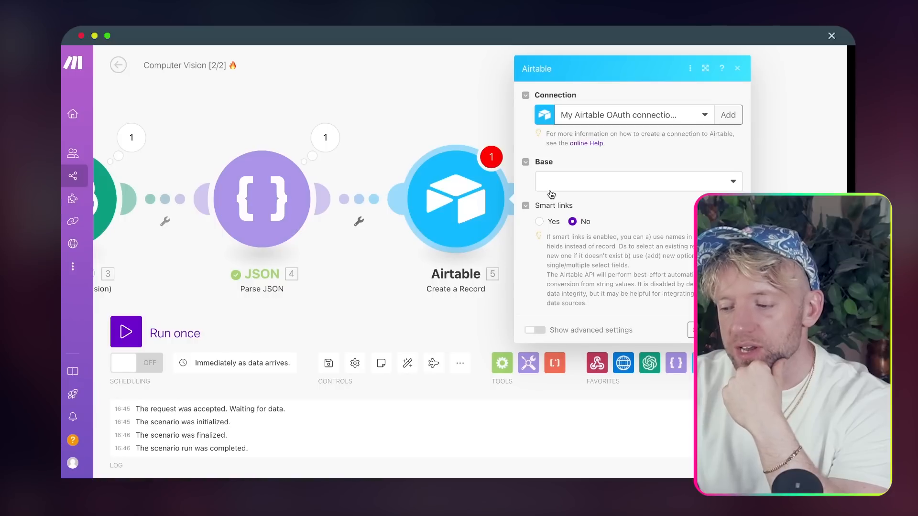
# - Search bases for 'the ai', select The AI PT, then choose the Client History table
pyautogui.click(551, 193)
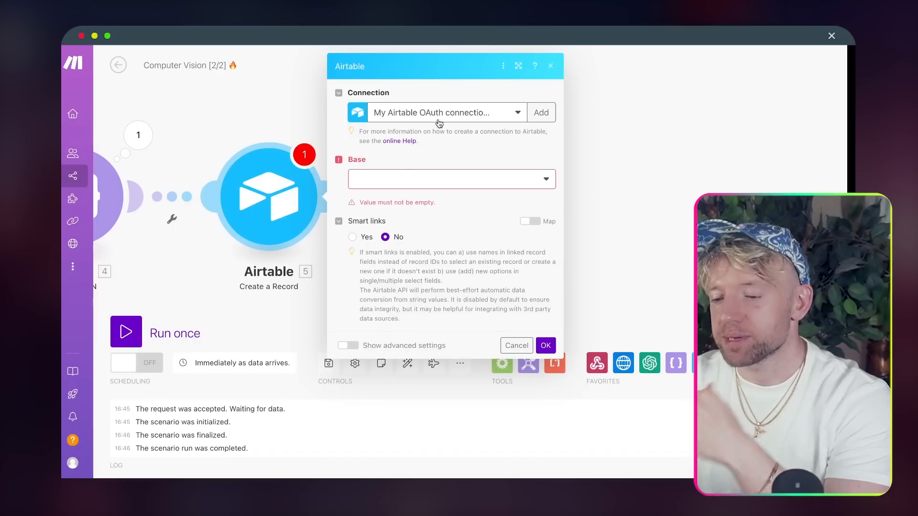
pyautogui.click(452, 178)
pyautogui.write('the ai')
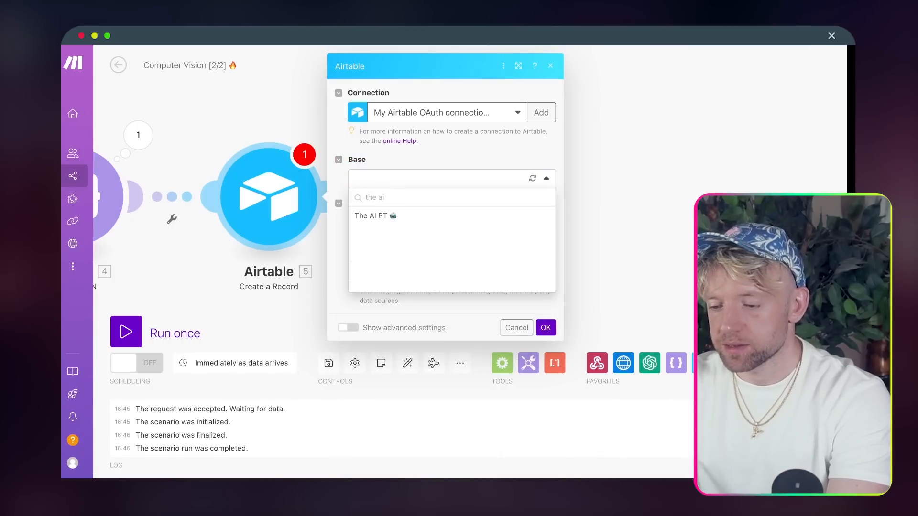
pyautogui.click(378, 216)
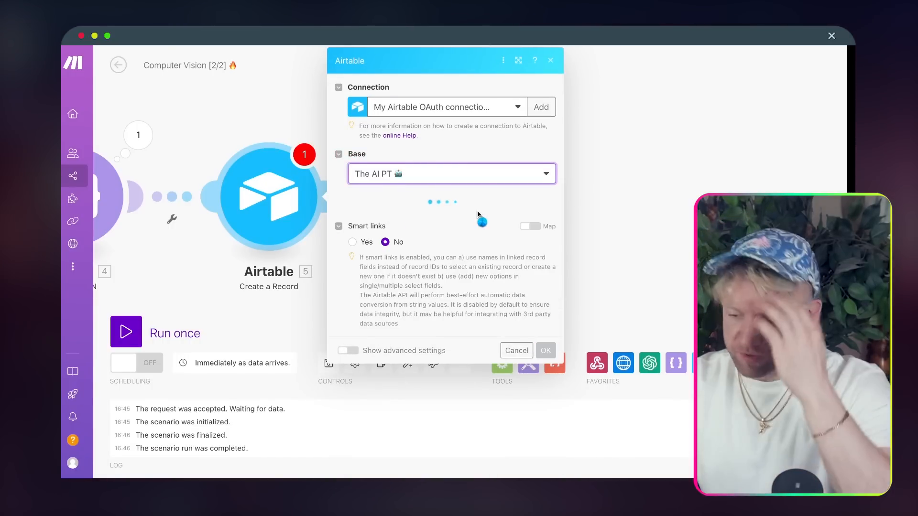
pyautogui.click(451, 221)
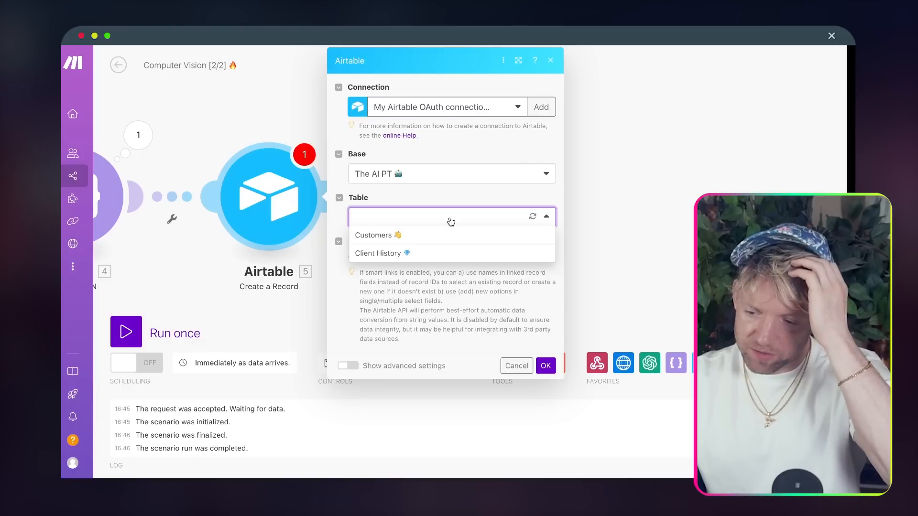
pyautogui.click(435, 253)
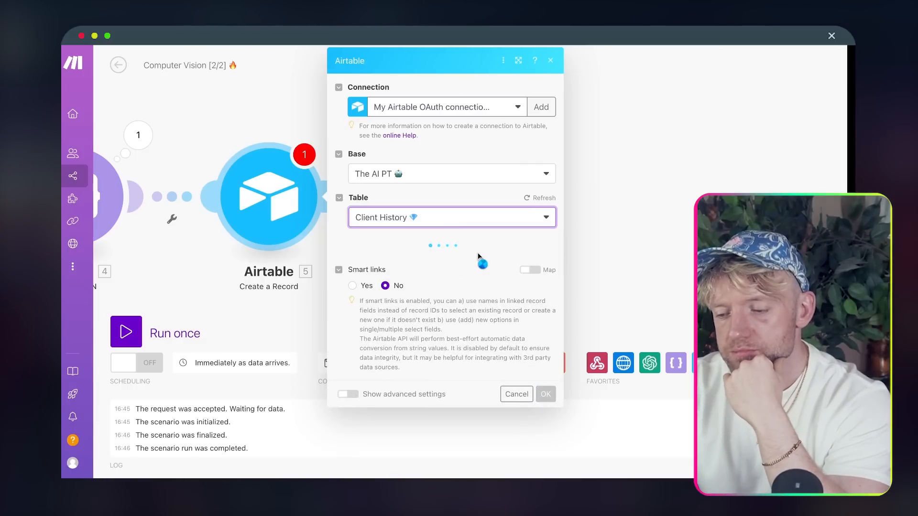
pyautogui.scroll(-3, 477, 253)
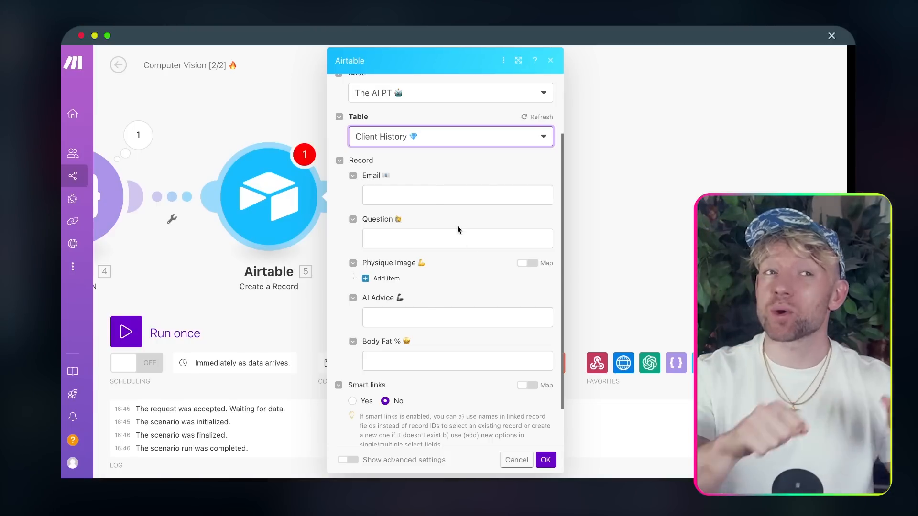
# - Map the webhook email, client question and client image File URL into Email, Question and Physique Image
pyautogui.click(455, 195)
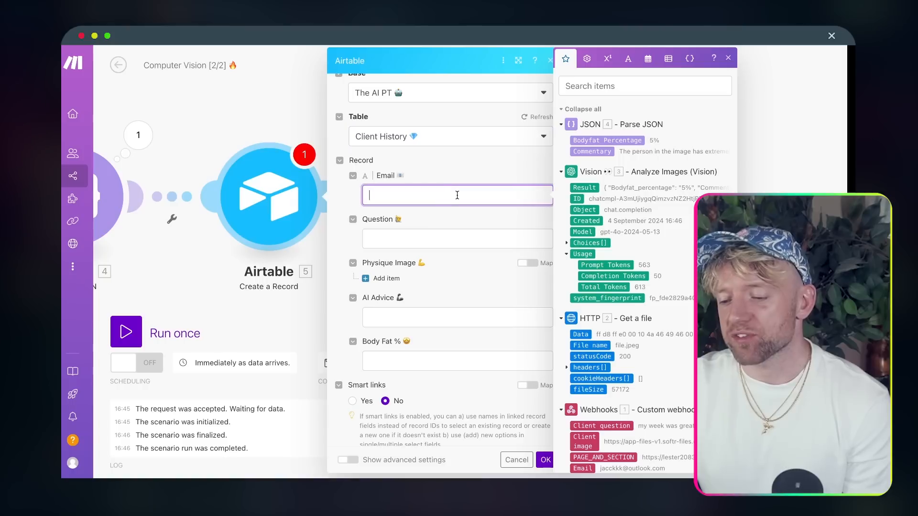
pyautogui.moveTo(779, 212); pyautogui.dragTo(677, 213)
pyautogui.scroll(-2, 528, 290)
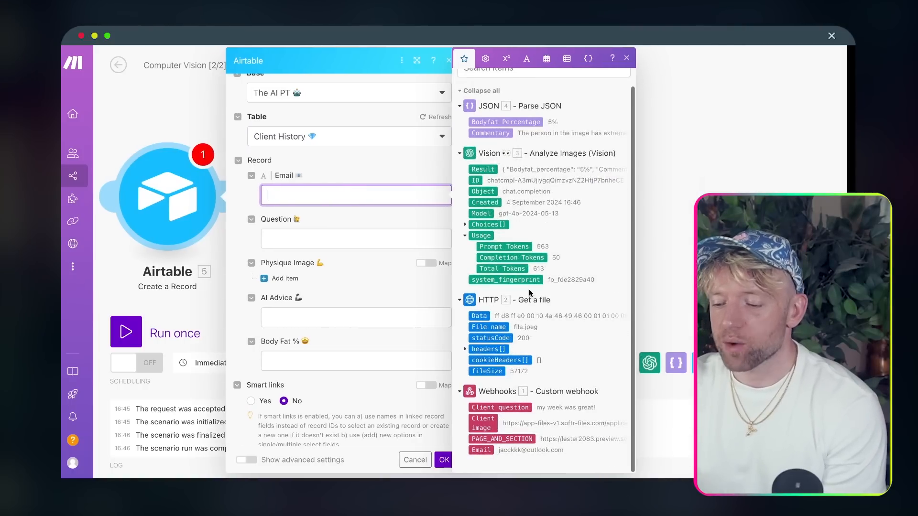
pyautogui.click(336, 243)
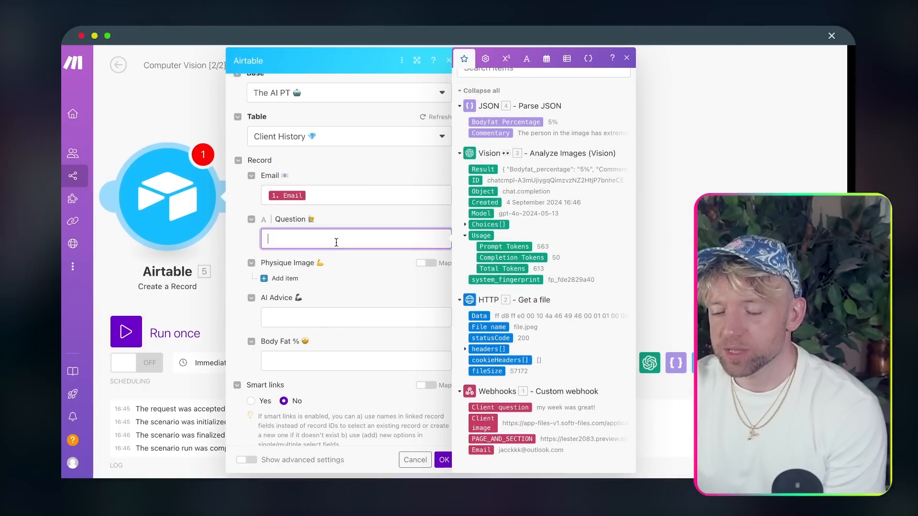
pyautogui.click(507, 408)
pyautogui.click(272, 278)
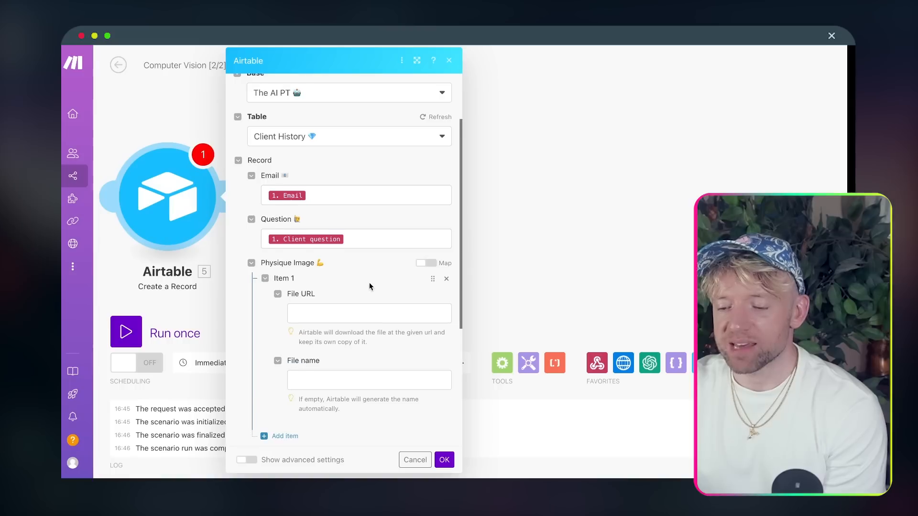
pyautogui.scroll(-1, 370, 286)
pyautogui.click(359, 271)
pyautogui.scroll(-1, 491, 228)
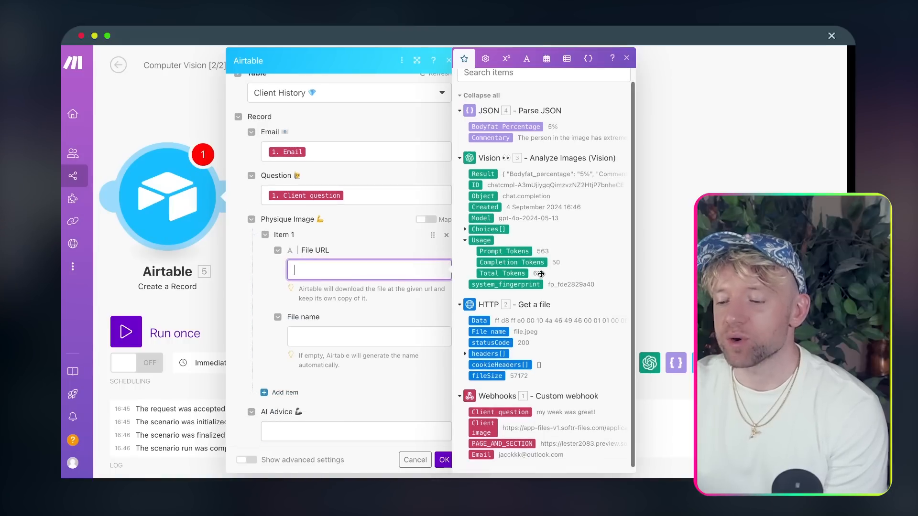
pyautogui.moveTo(488, 421); pyautogui.dragTo(368, 270)
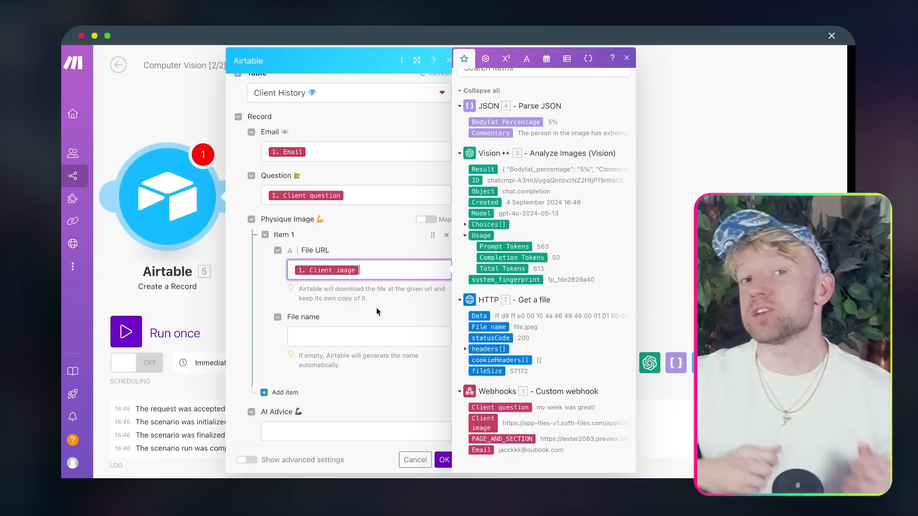
# - Map parsed Commentary into AI Advice and Bodyfat Percentage into Body Fat %, then confirm with OK
pyautogui.scroll(-1, 368, 329)
pyautogui.scroll(-1, 368, 333)
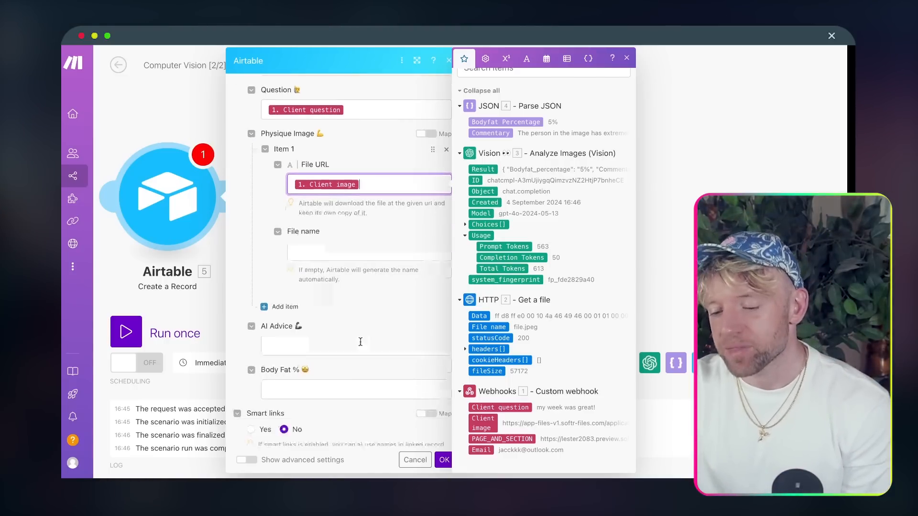
pyautogui.click(353, 314)
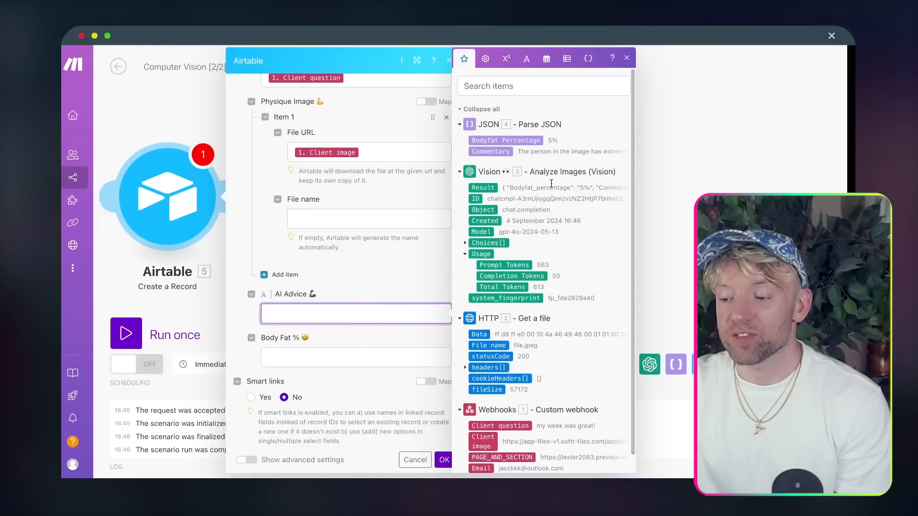
pyautogui.click(502, 151)
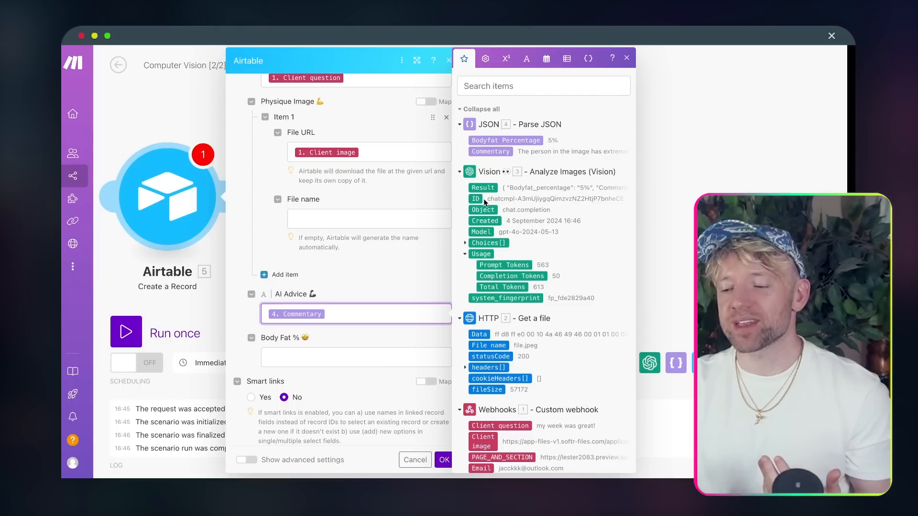
pyautogui.click(352, 360)
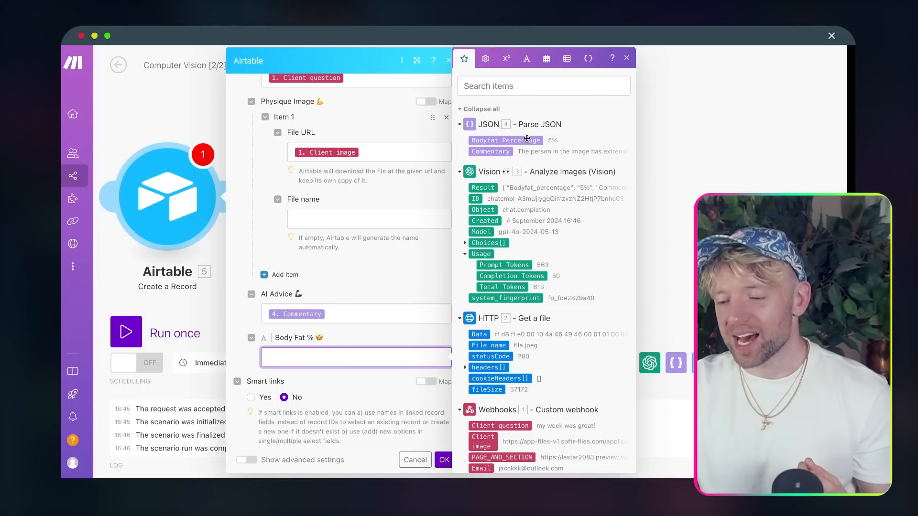
pyautogui.scroll(-2, 391, 387)
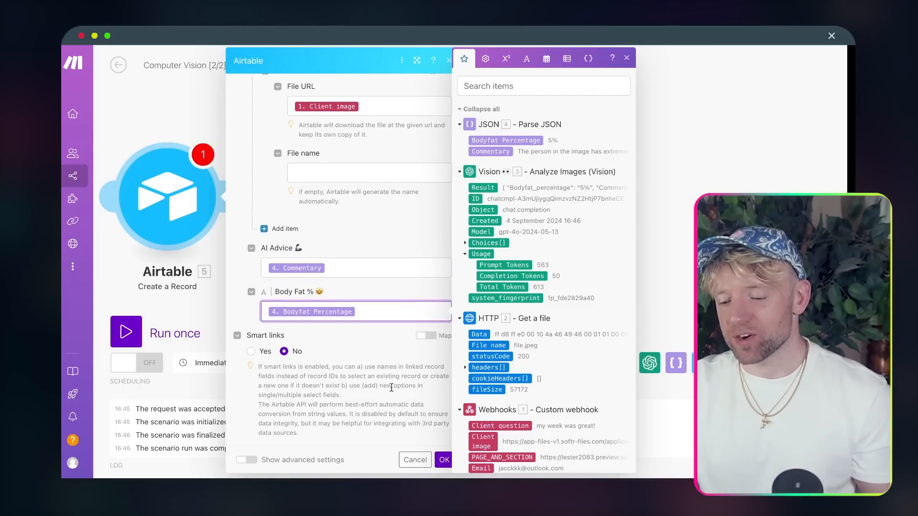
pyautogui.click(443, 458)
pyautogui.hscroll(-5, 469, 305)
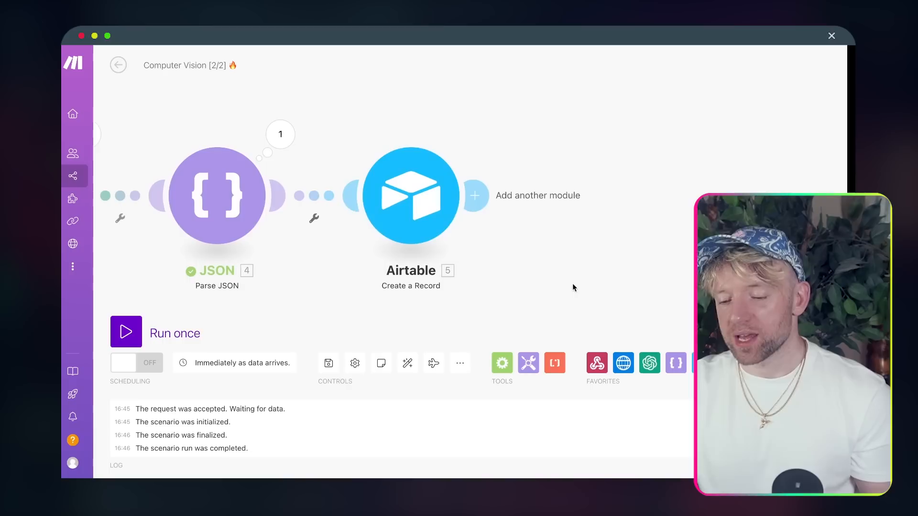
# - Run the scenario once and submit the Softr form with the saved email, 'my week was great!' and a photo
pyautogui.click(140, 331)
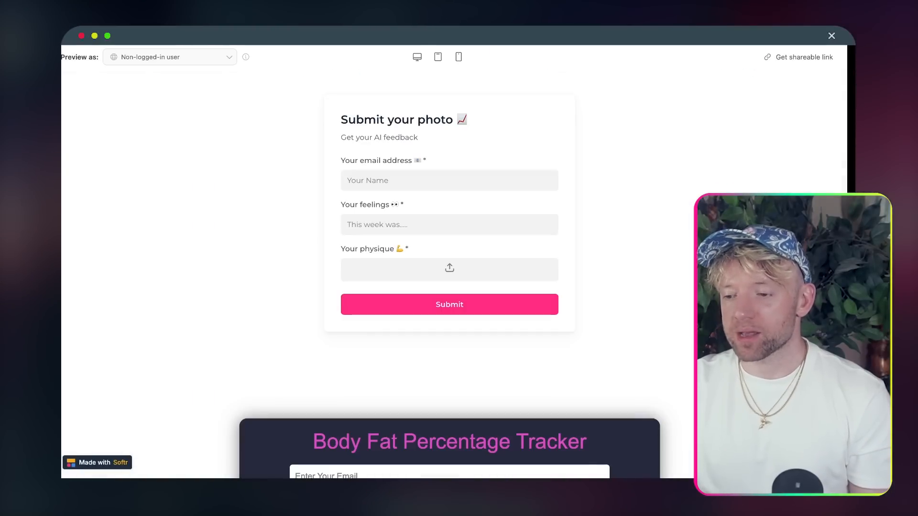
pyautogui.click(432, 180)
pyautogui.click(416, 222)
pyautogui.click(402, 182)
pyautogui.click(421, 244)
pyautogui.click(415, 227)
pyautogui.click(424, 245)
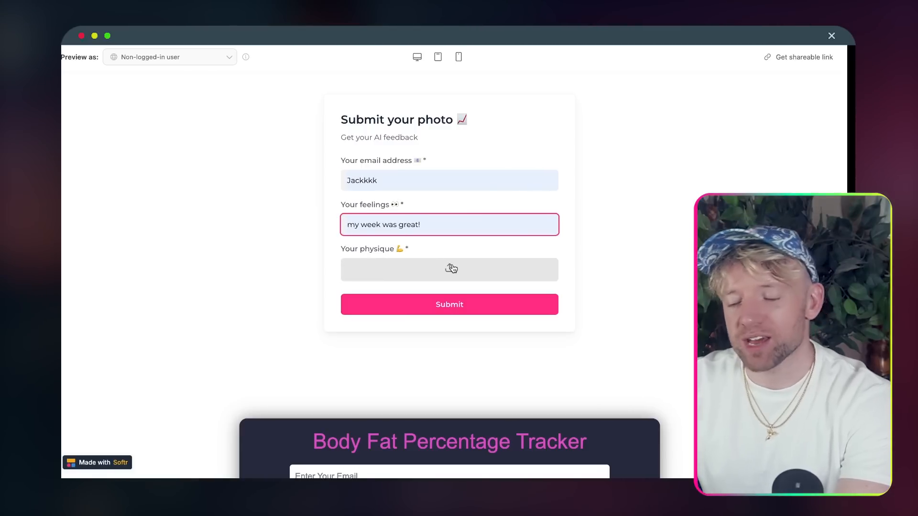
pyautogui.click(482, 334)
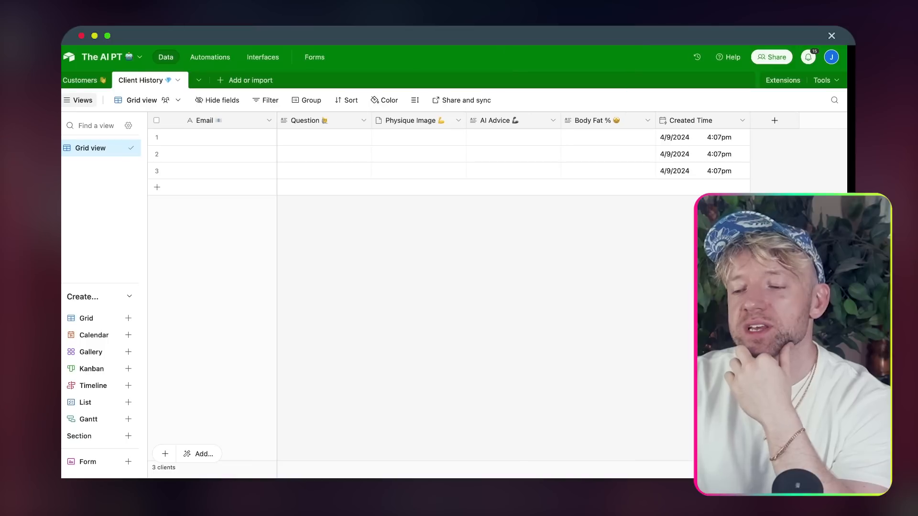
# - Reload Client History and view the new record's submitted physique photo full size
pyautogui.click(228, 162)
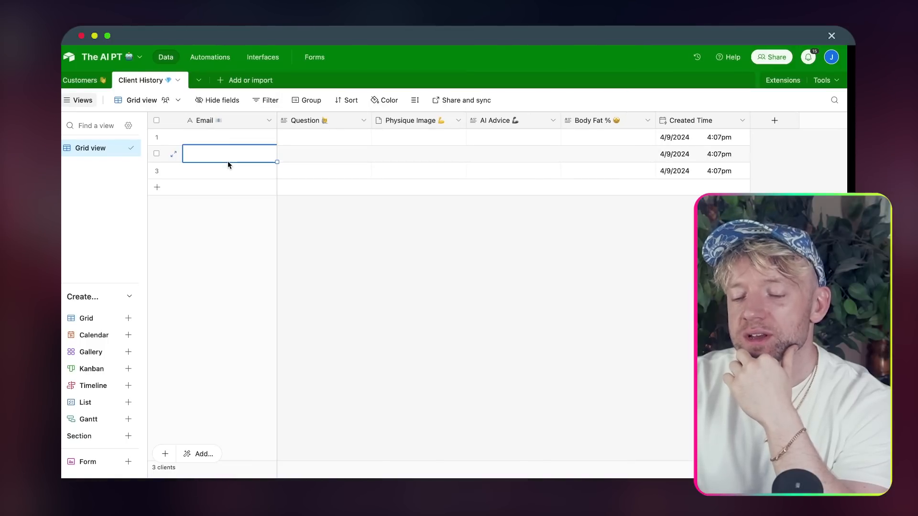
pyautogui.click(228, 137)
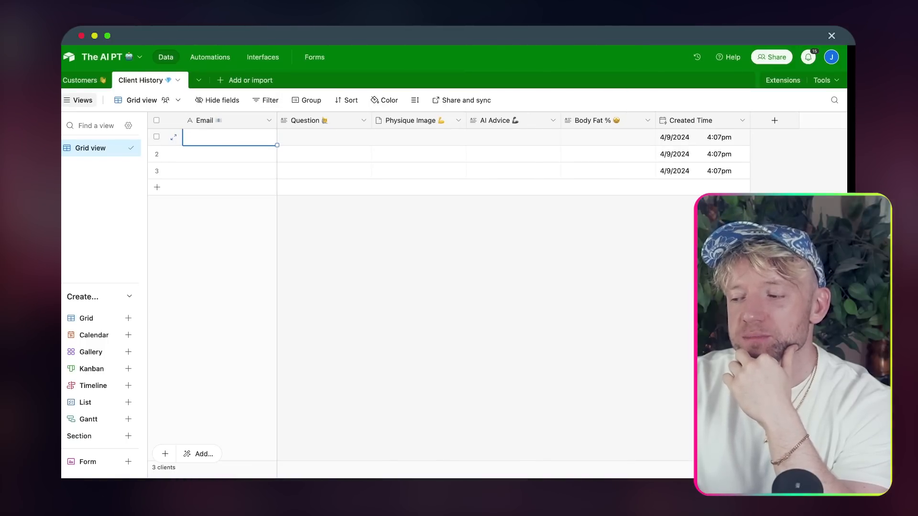
pyautogui.press('super+r')
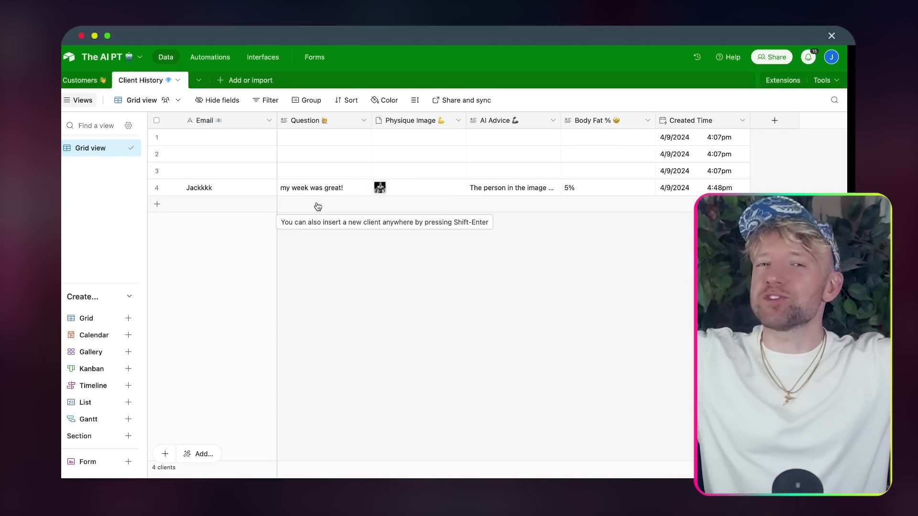
pyautogui.click(381, 187)
pyautogui.click(381, 188)
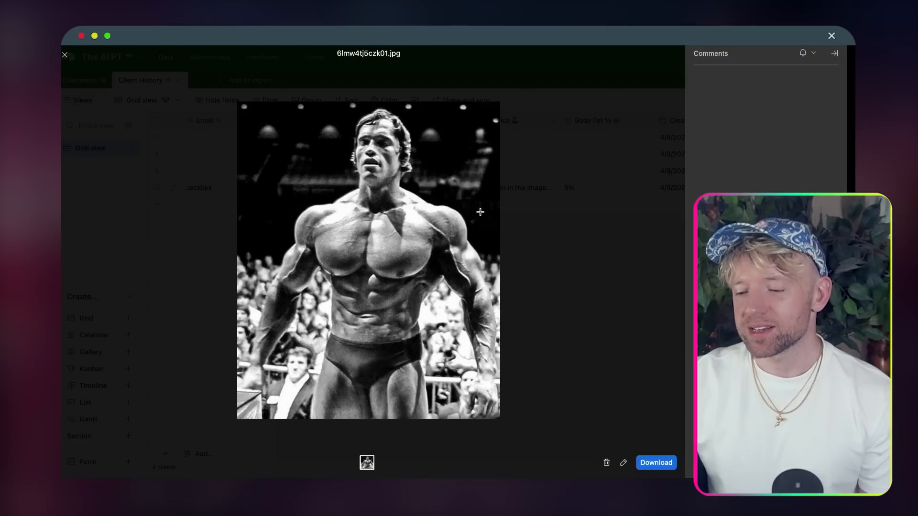
pyautogui.press('Escape')
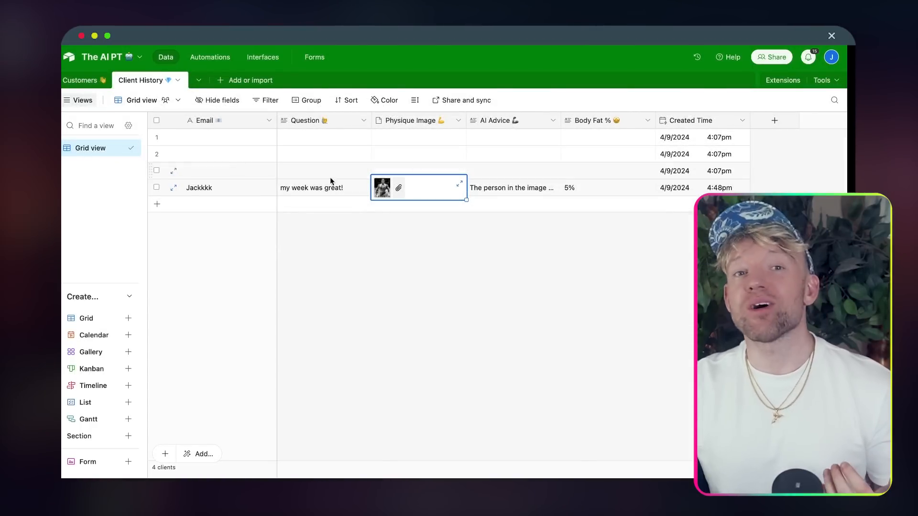
# - Delete the three empty rows 1–3 from Client History
pyautogui.click(156, 137)
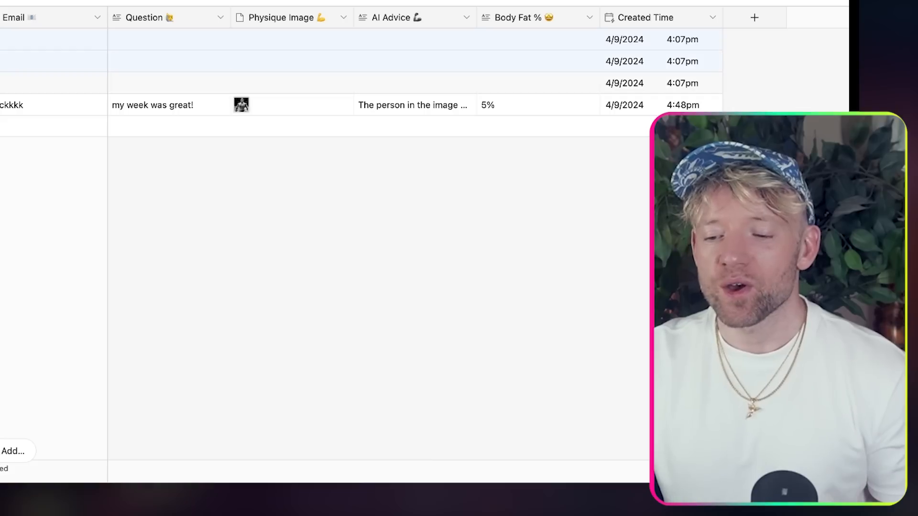
pyautogui.rightClick(2, 83)
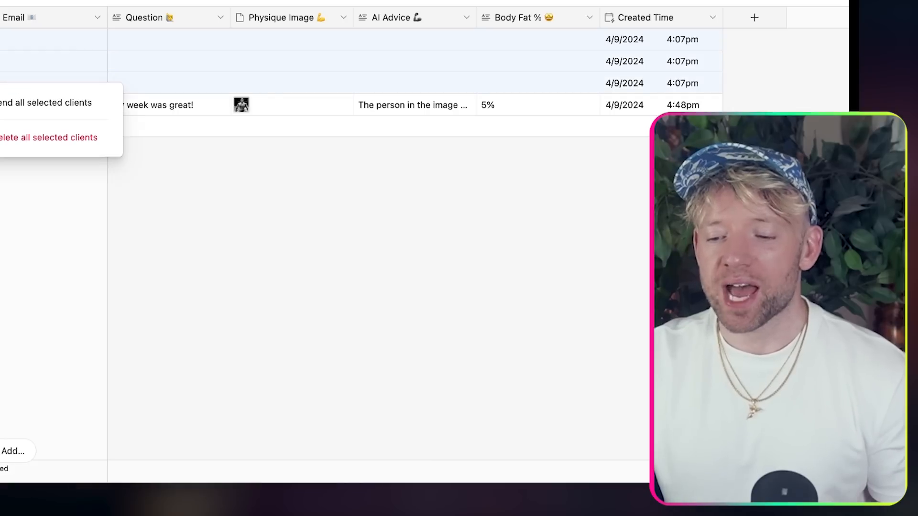
pyautogui.click(4, 138)
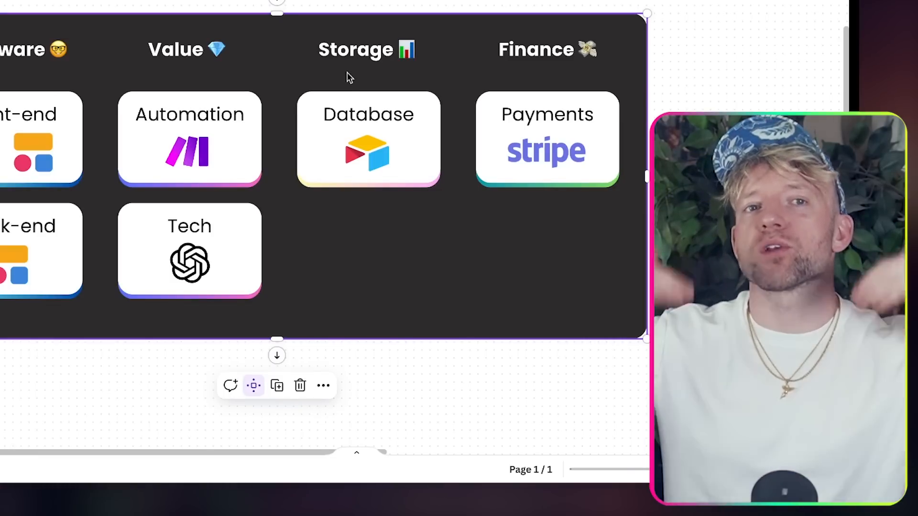
pyautogui.scroll(1, 349, 92)
pyautogui.hscroll(-1, 349, 92)
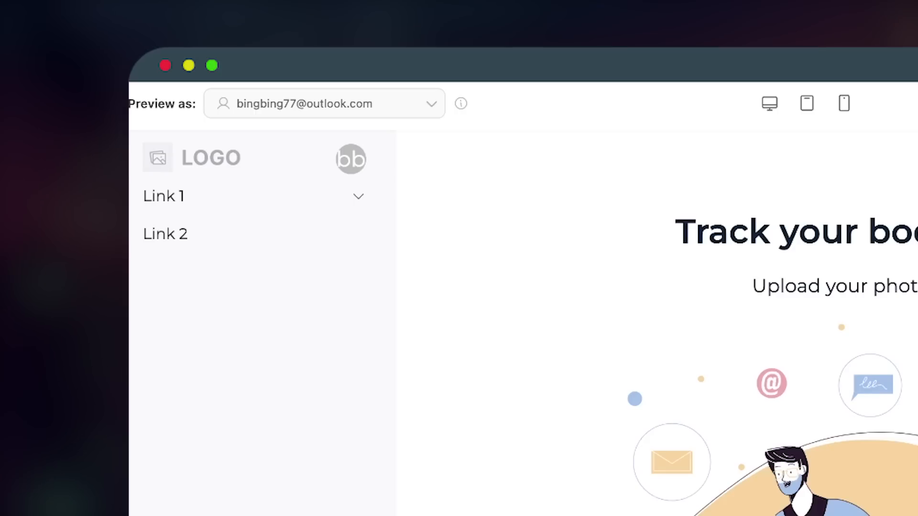
pyautogui.scroll(-5, 654, 335)
pyautogui.scroll(5, 654, 325)
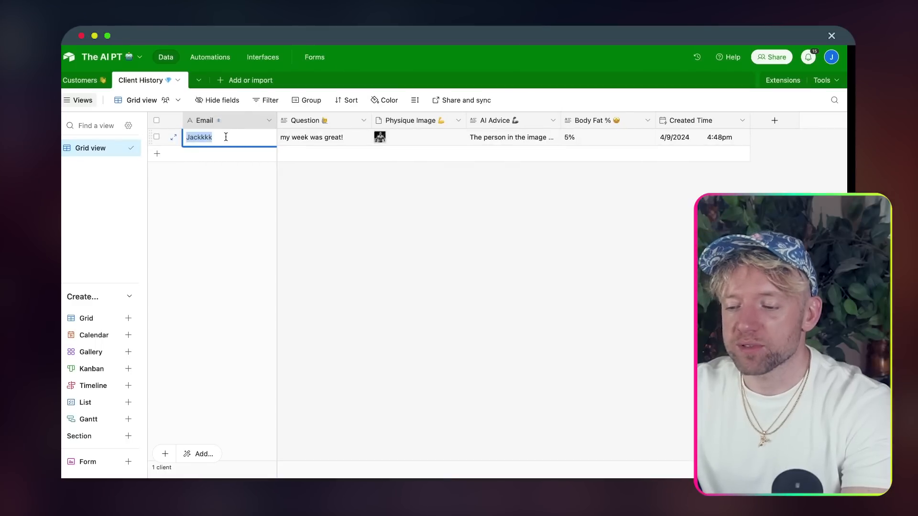
# - Add a second client row with a Question asking how the week could have been better
pyautogui.click(251, 225)
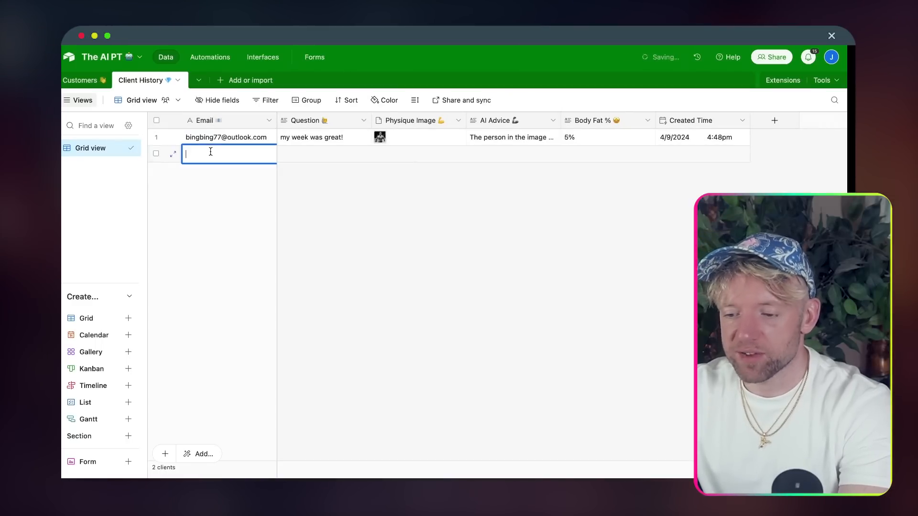
pyautogui.click(211, 153)
pyautogui.click(313, 188)
pyautogui.doubleClick(320, 154)
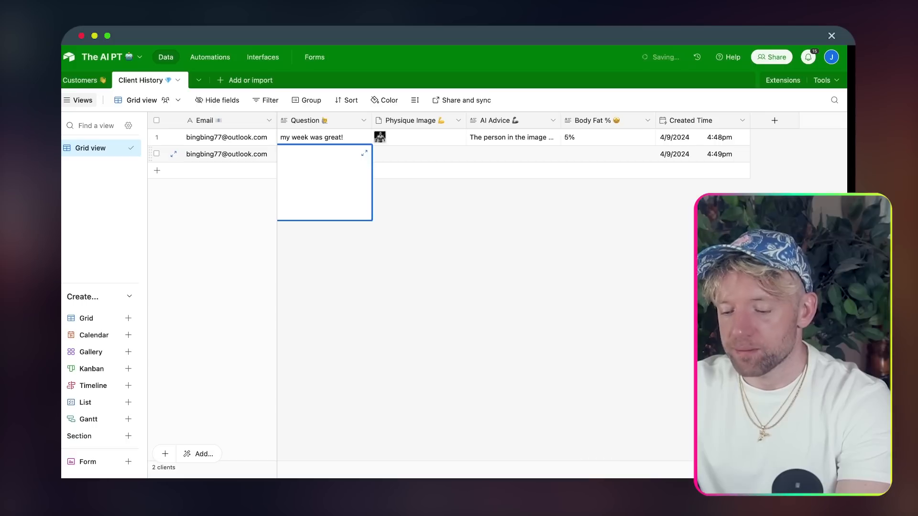
pyautogui.write('How could my wee')
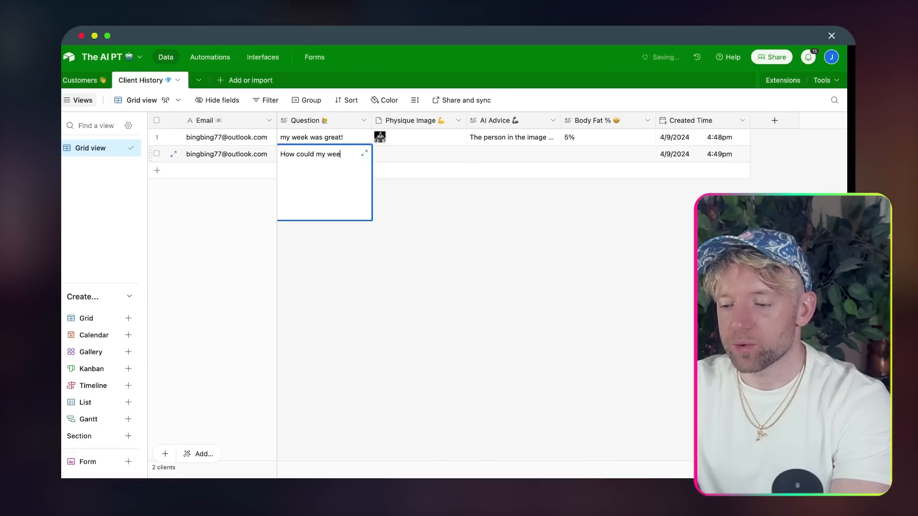
pyautogui.write('k have been improved?')
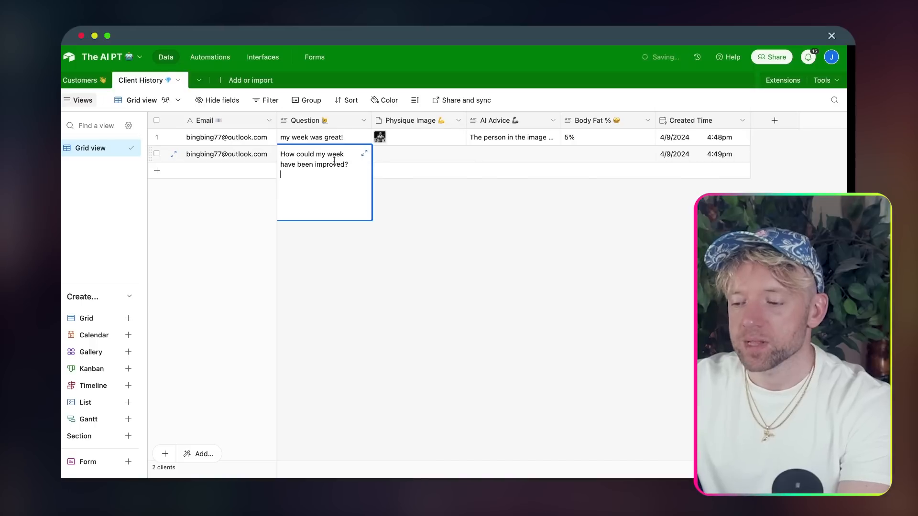
# - Set row 2's AI Advice to 'Do more, lazy guy!' and Body Fat % to 10%
pyautogui.click(500, 185)
pyautogui.doubleClick(511, 154)
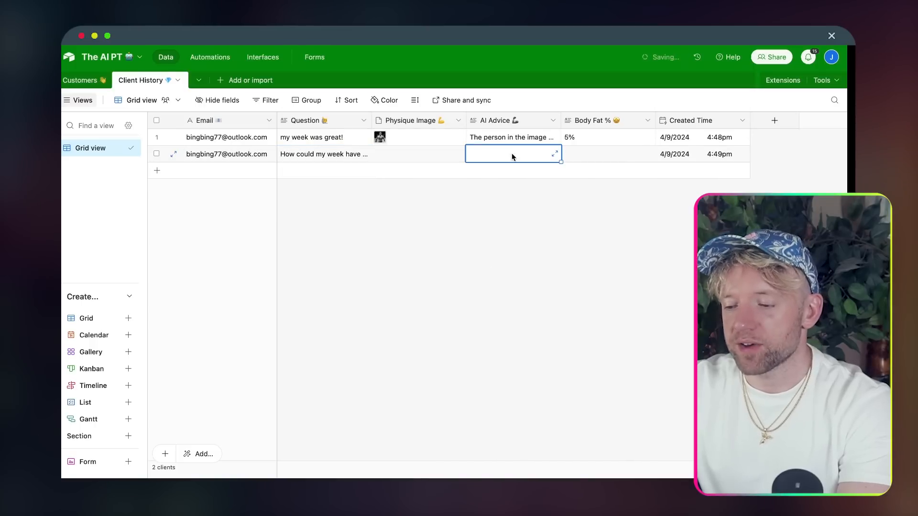
pyautogui.write('Do m')
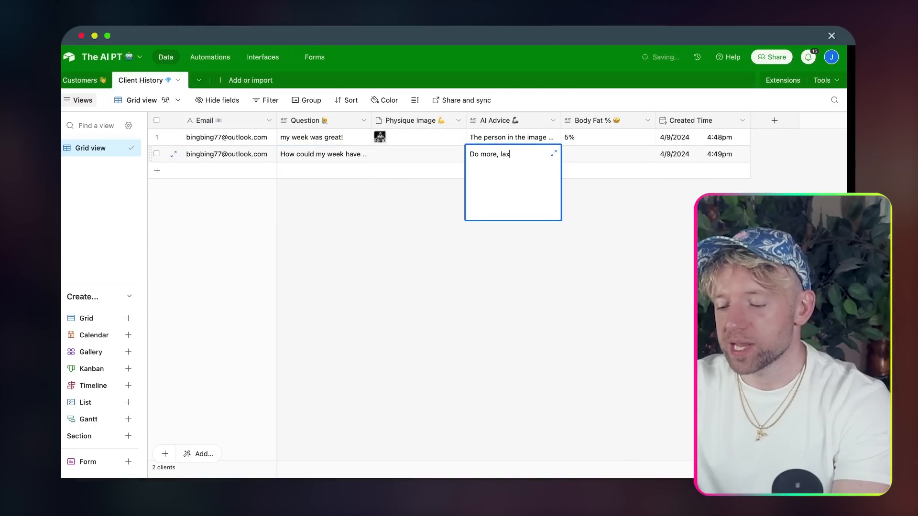
pyautogui.write('ore, lax')
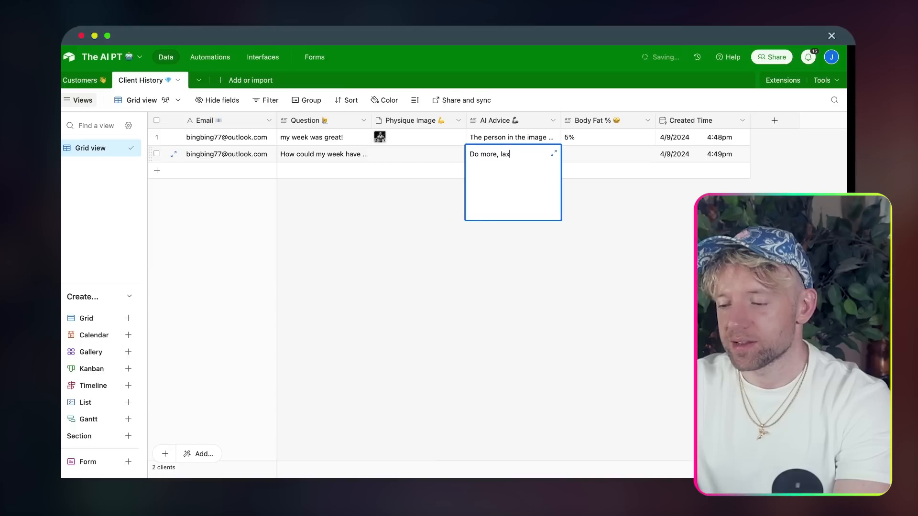
pyautogui.press('BackSpace')
pyautogui.write('zy g')
pyautogui.doubleClick(618, 153)
pyautogui.write('10%')
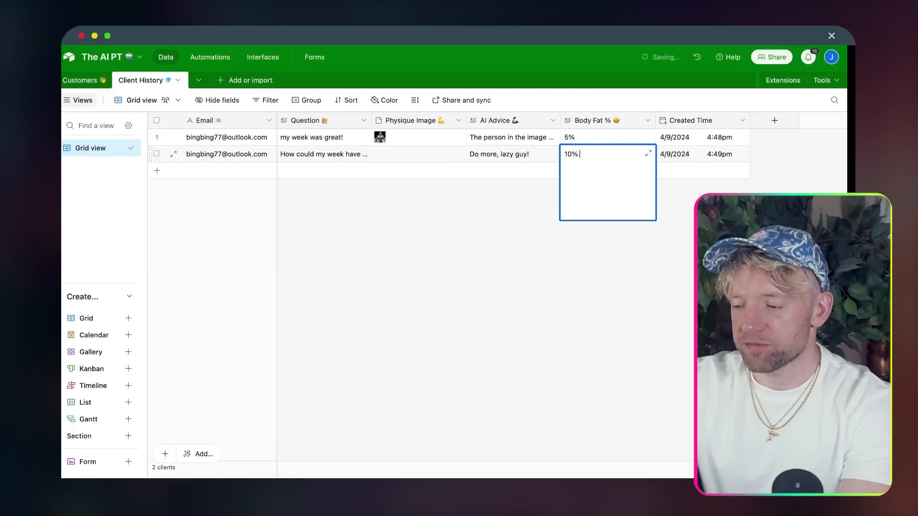
pyautogui.click(518, 232)
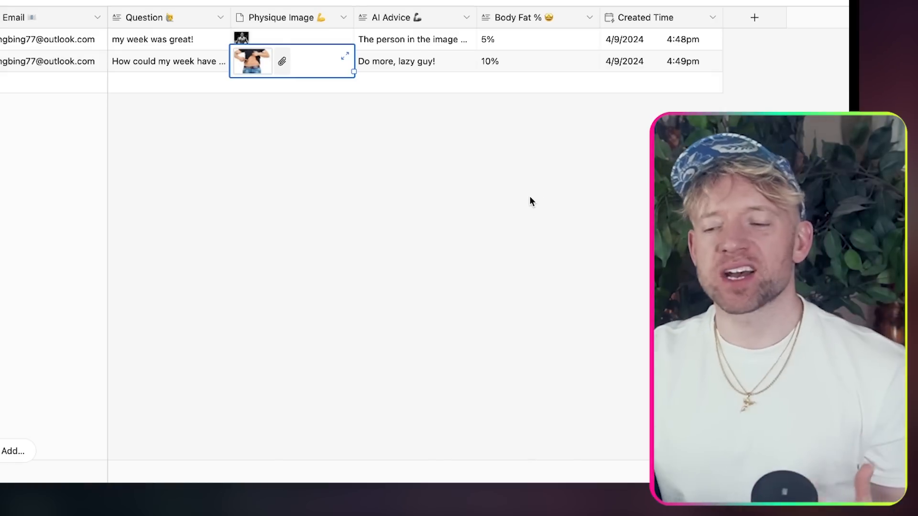
pyautogui.click(530, 197)
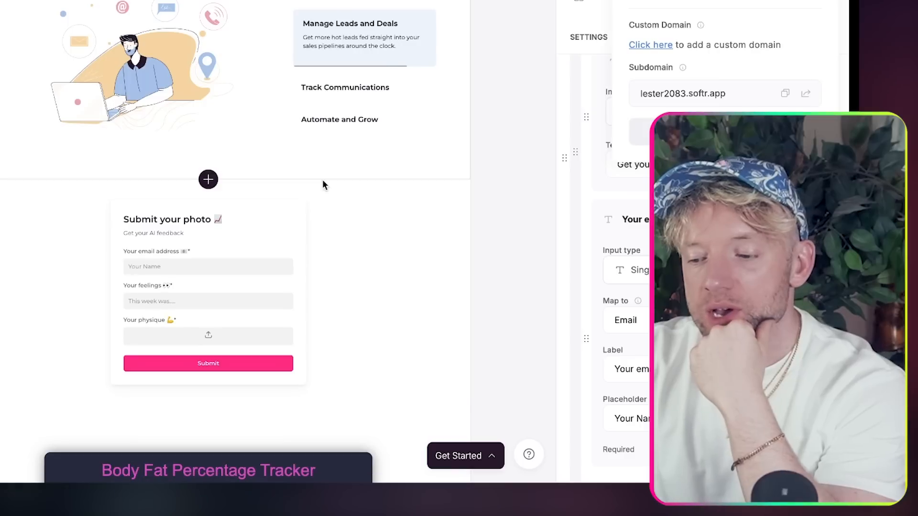
# - Add a 'List with vertical cards' block to the Softr page
pyautogui.scroll(-3, 325, 239)
pyautogui.scroll(2, 327, 296)
pyautogui.scroll(1, 326, 294)
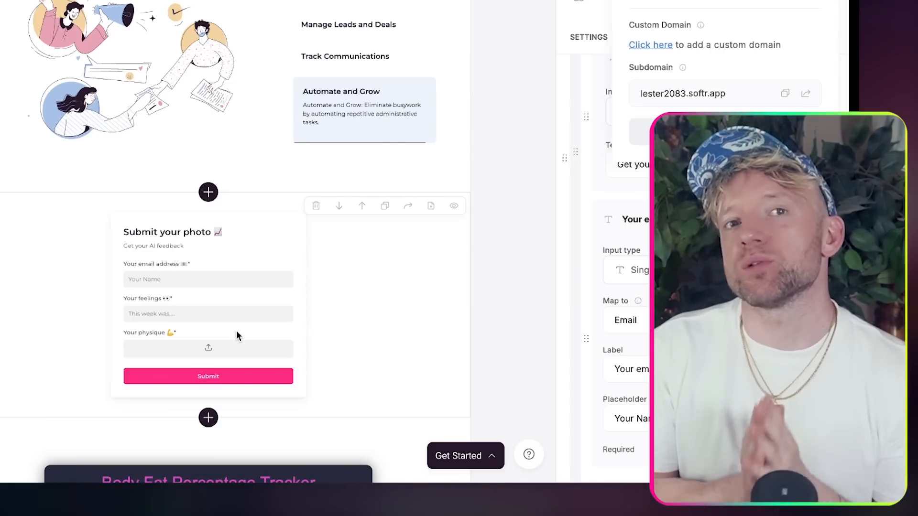
pyautogui.click(208, 192)
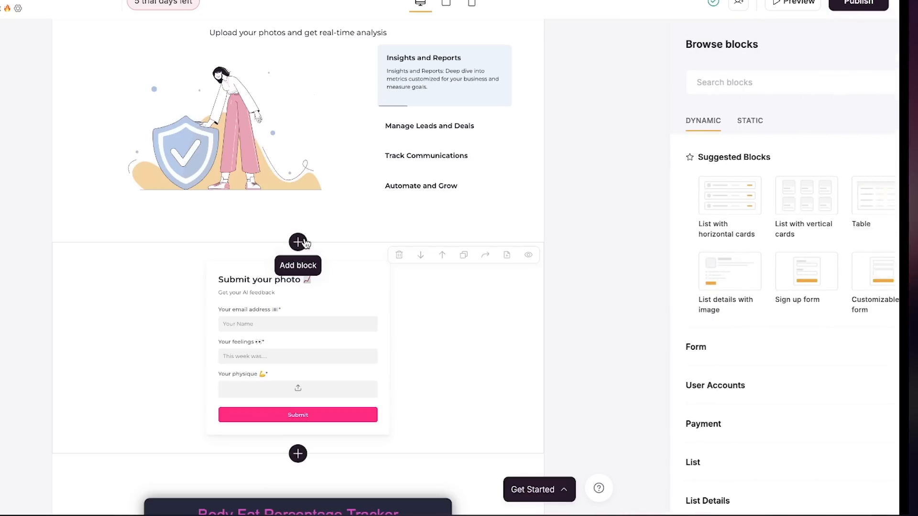
pyautogui.moveTo(708, 160)
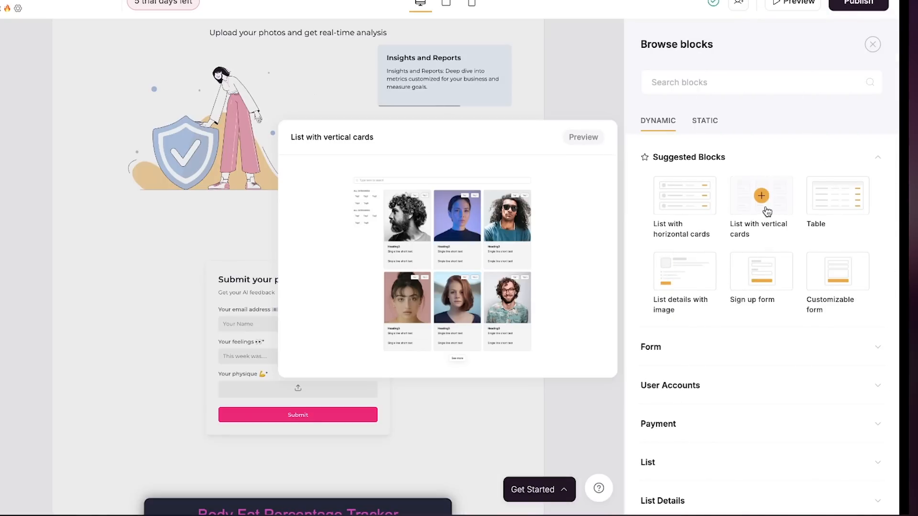
pyautogui.click(762, 196)
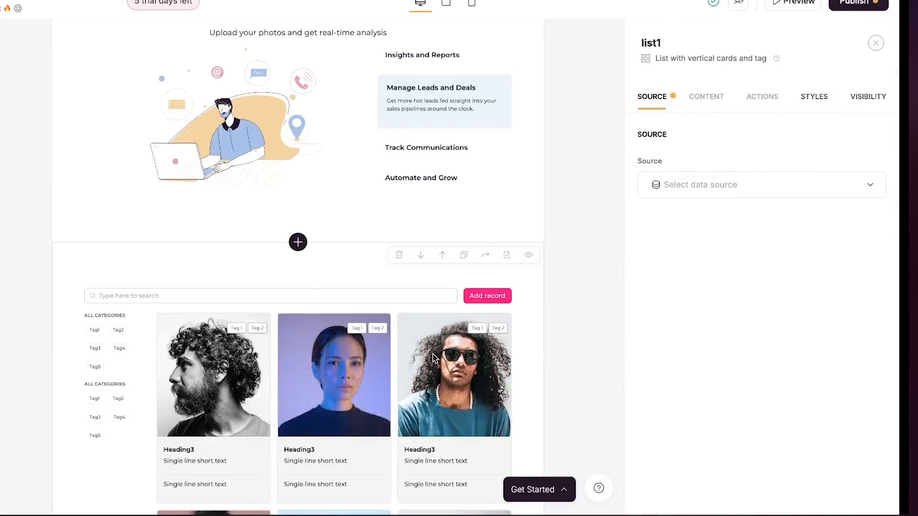
pyautogui.scroll(-4, 433, 357)
pyautogui.scroll(-3, 433, 358)
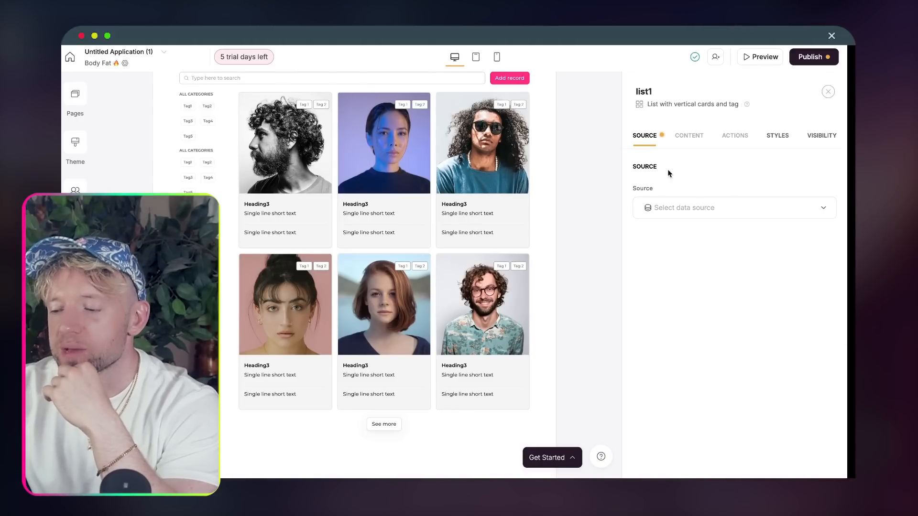
# - Set the list's source to Airtable, base The AI PT, table Client History
pyautogui.click(707, 213)
pyautogui.click(710, 244)
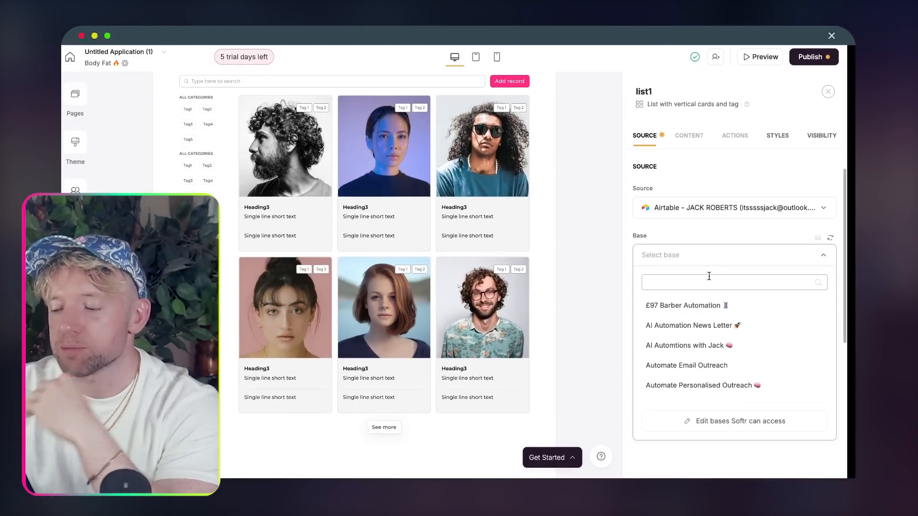
pyautogui.write('ai')
pyautogui.click(699, 340)
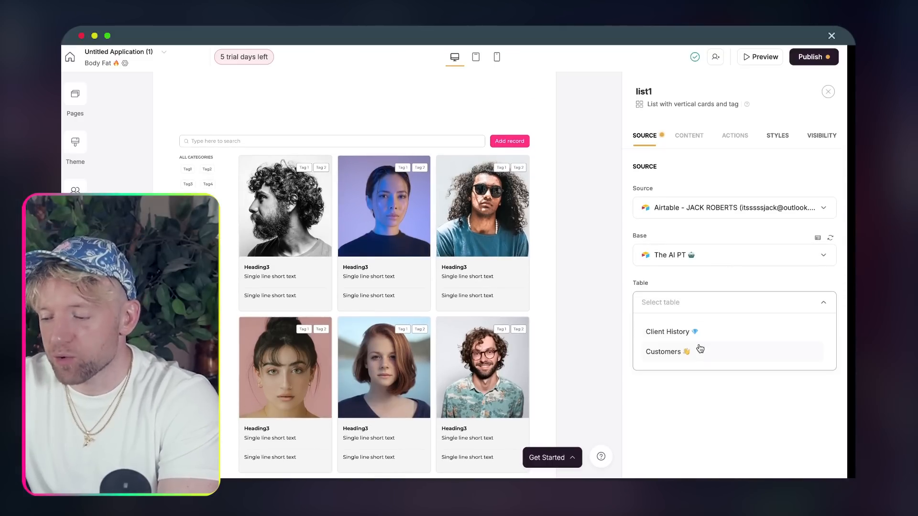
pyautogui.click(697, 332)
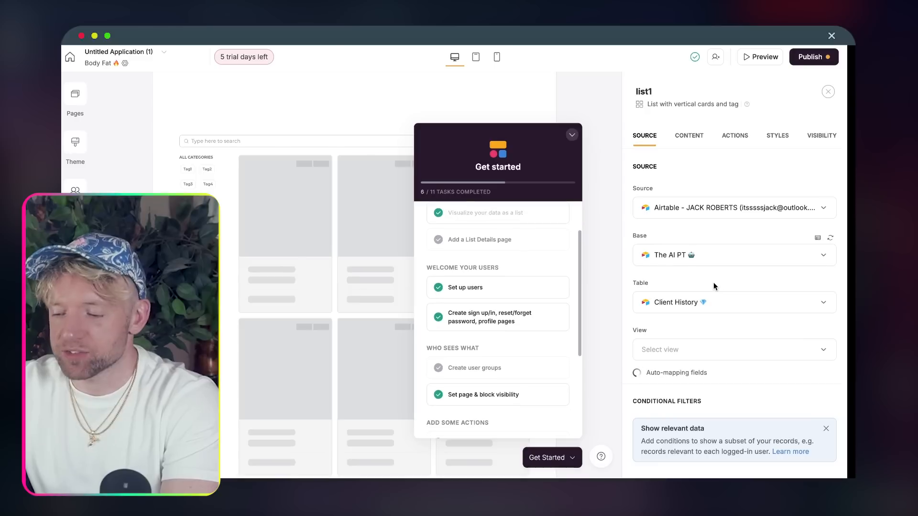
pyautogui.click(572, 134)
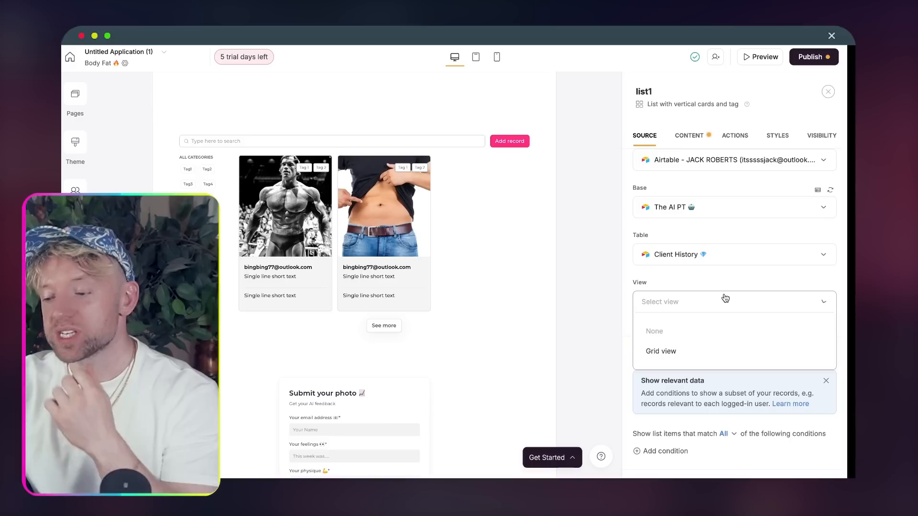
pyautogui.click(724, 337)
pyautogui.scroll(-6, 724, 342)
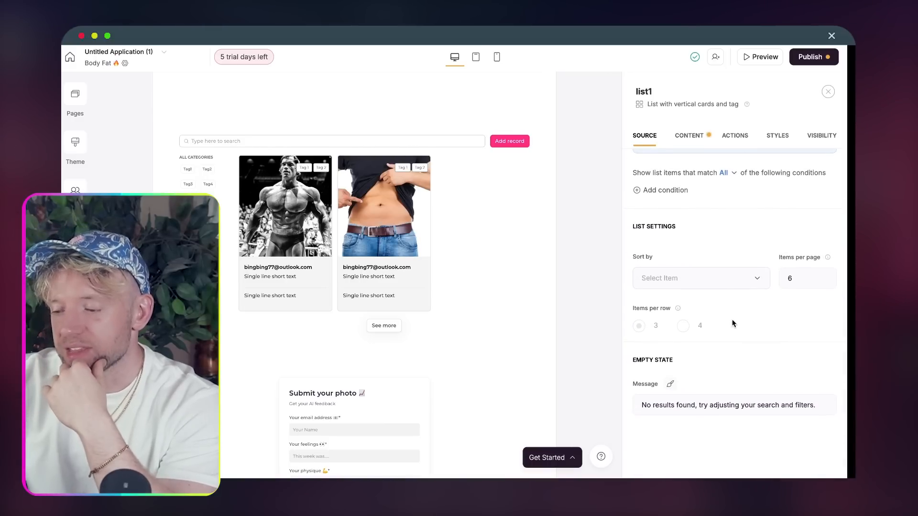
pyautogui.scroll(3, 718, 256)
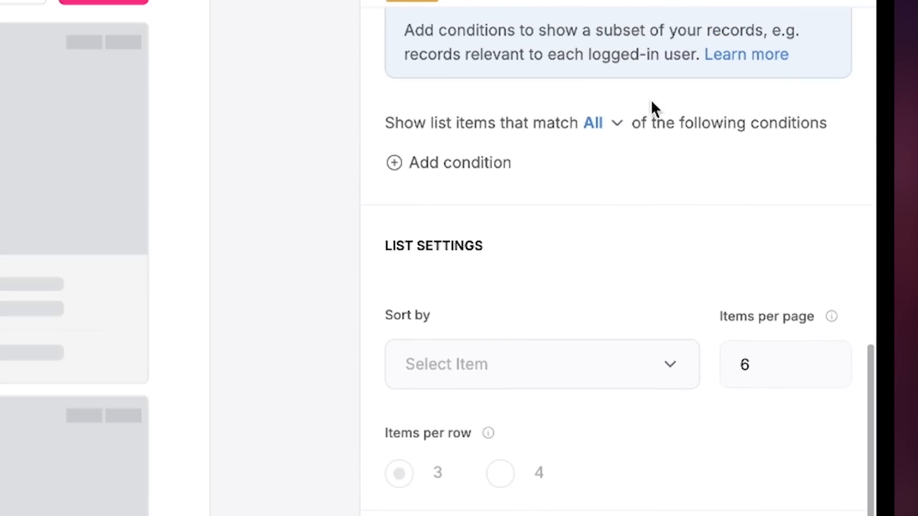
# - Add a conditional filter on the list: Email Is Logged-in user > Email
pyautogui.click(478, 165)
pyautogui.click(509, 222)
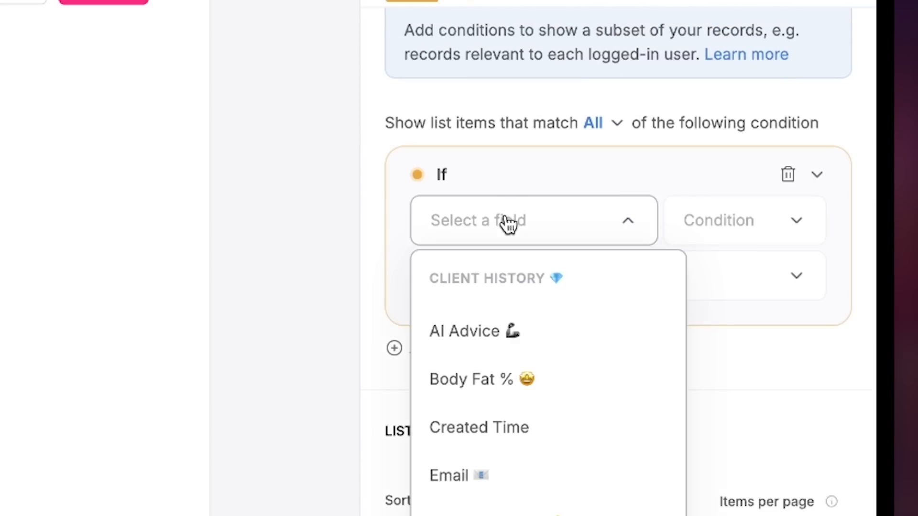
pyautogui.scroll(-4, 508, 393)
pyautogui.scroll(3, 509, 395)
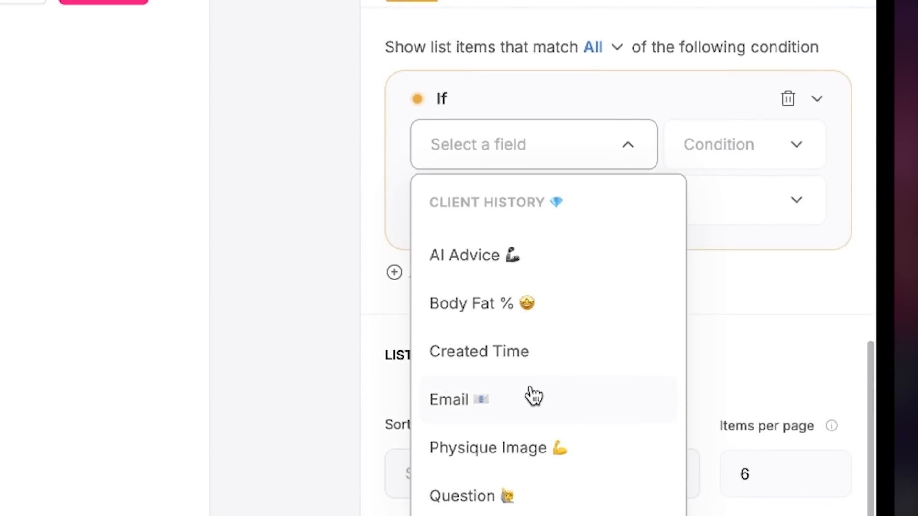
pyautogui.click(532, 396)
pyautogui.click(695, 203)
pyautogui.click(580, 381)
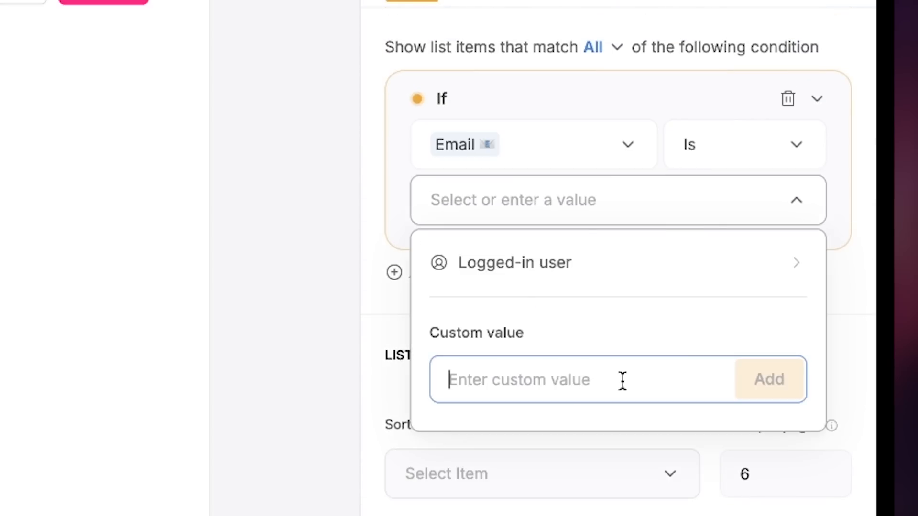
pyautogui.click(640, 279)
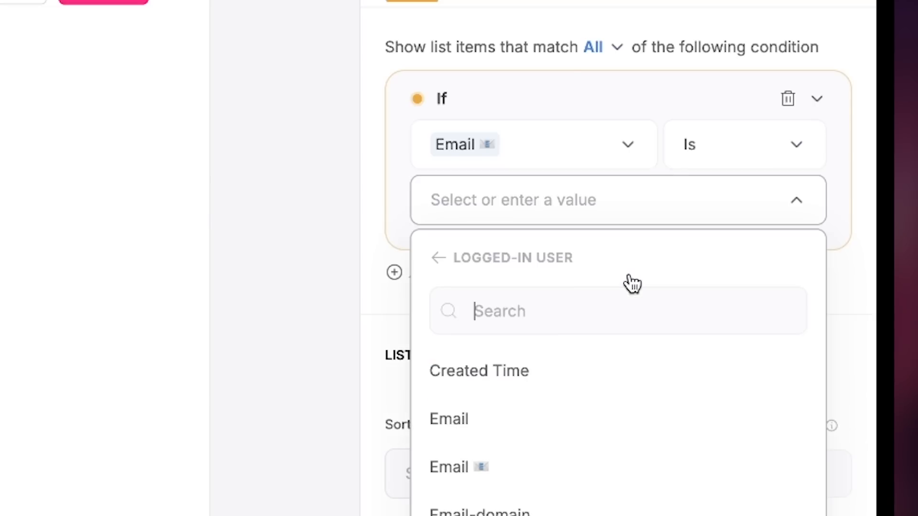
pyautogui.click(547, 464)
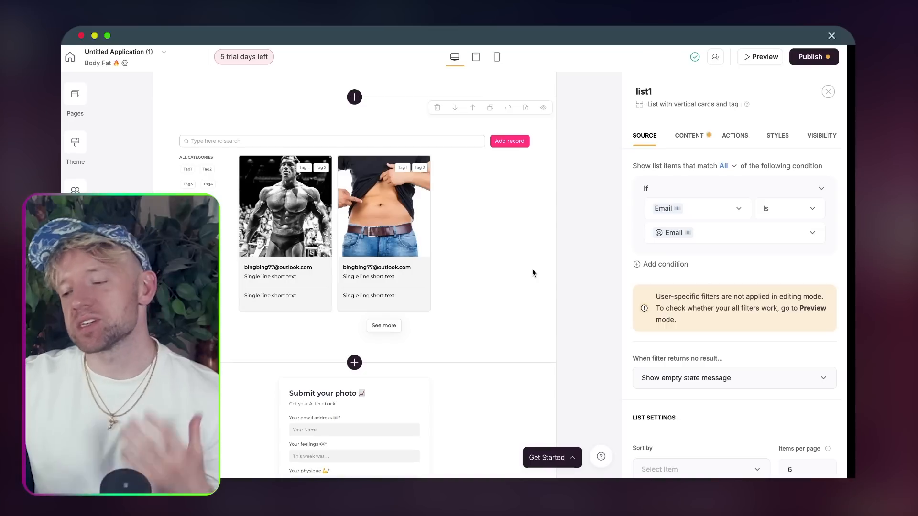
pyautogui.scroll(-3, 649, 462)
pyautogui.scroll(-3, 748, 345)
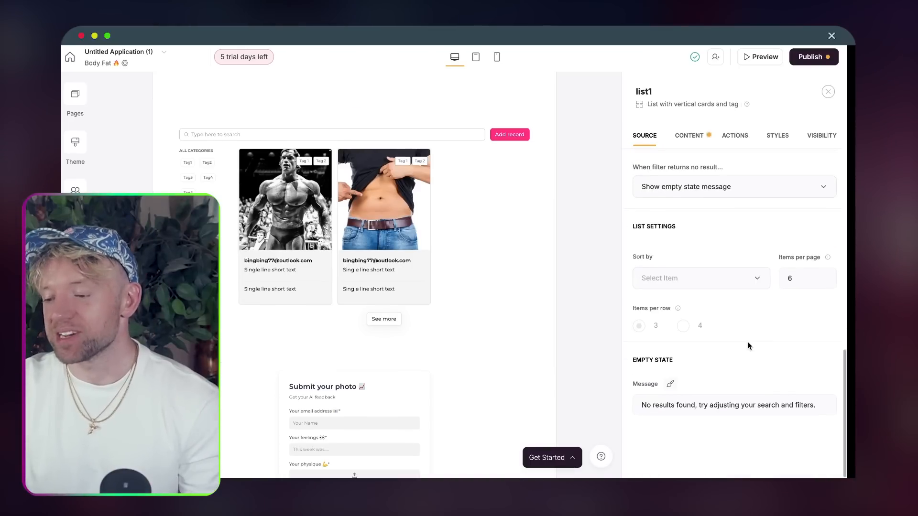
pyautogui.scroll(10, 748, 346)
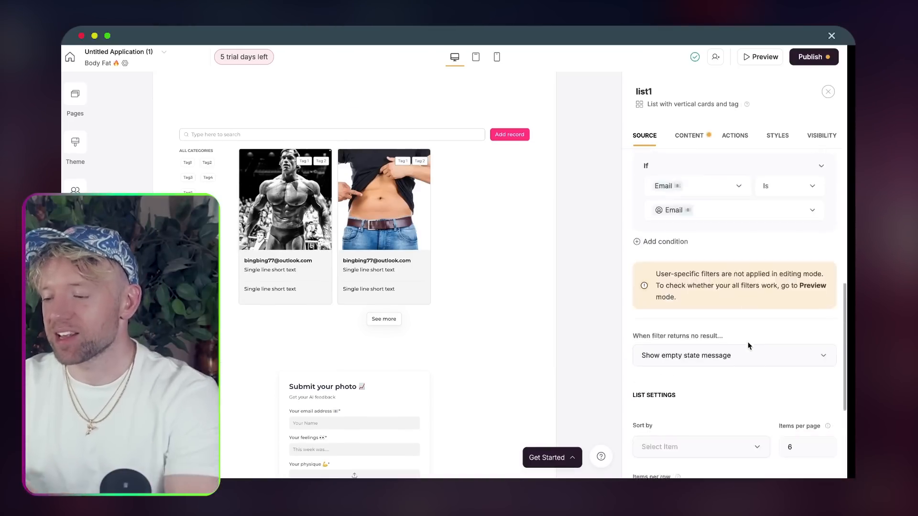
# - In the list's Content settings, hide the Divider field from the cards
pyautogui.click(696, 137)
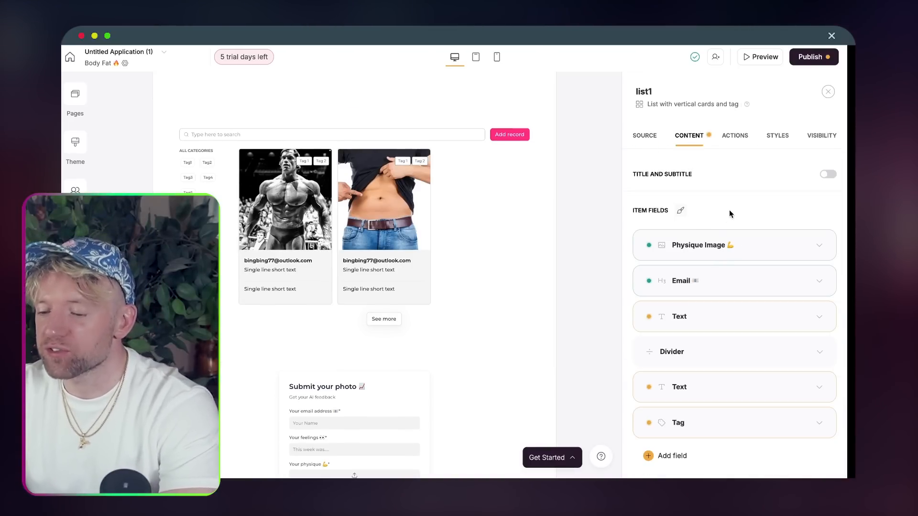
pyautogui.scroll(-1, 770, 205)
pyautogui.scroll(1, 770, 204)
pyautogui.scroll(-2, 769, 205)
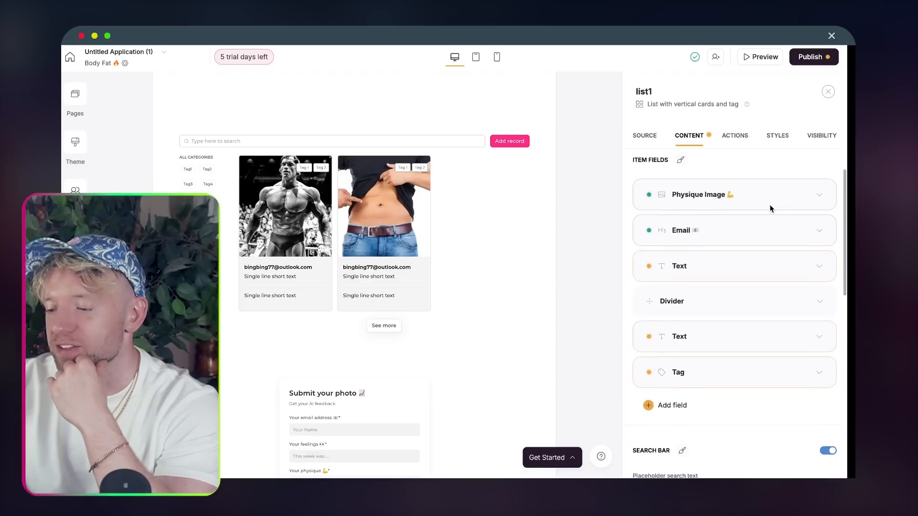
pyautogui.click(738, 238)
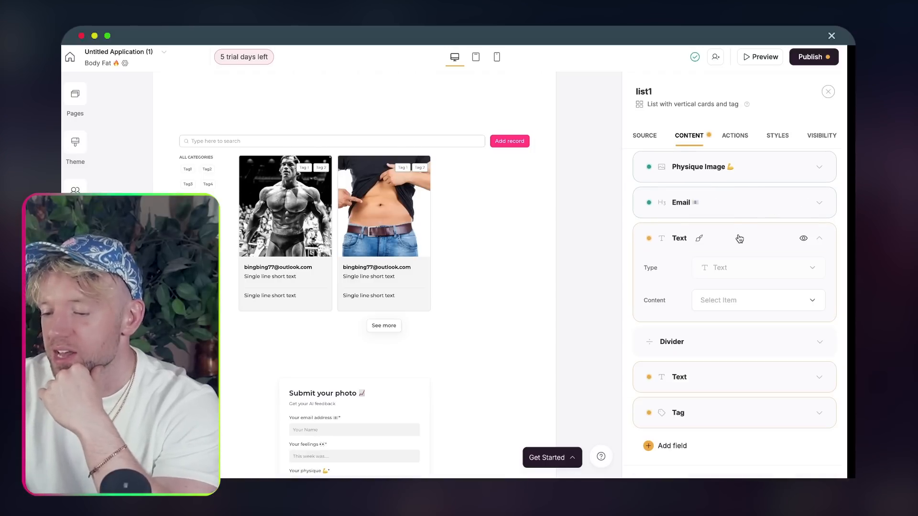
pyautogui.click(804, 239)
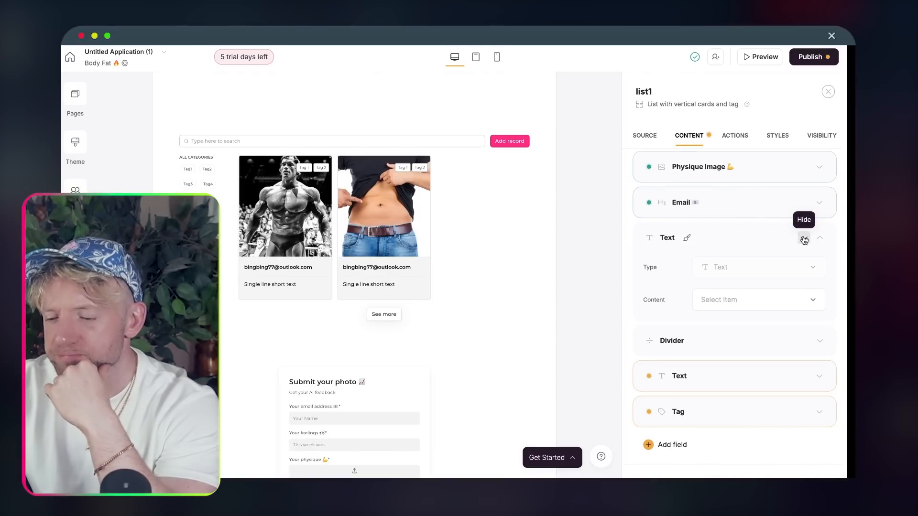
pyautogui.click(804, 239)
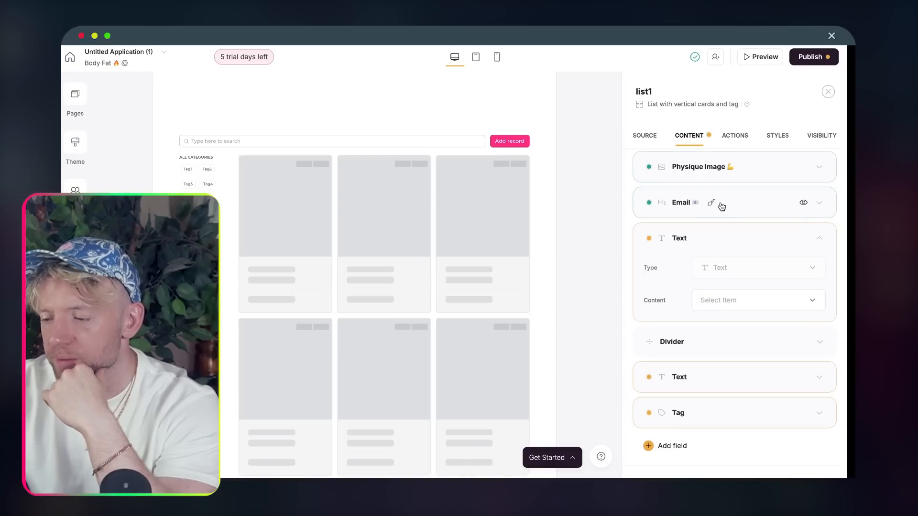
pyautogui.click(731, 209)
pyautogui.click(736, 208)
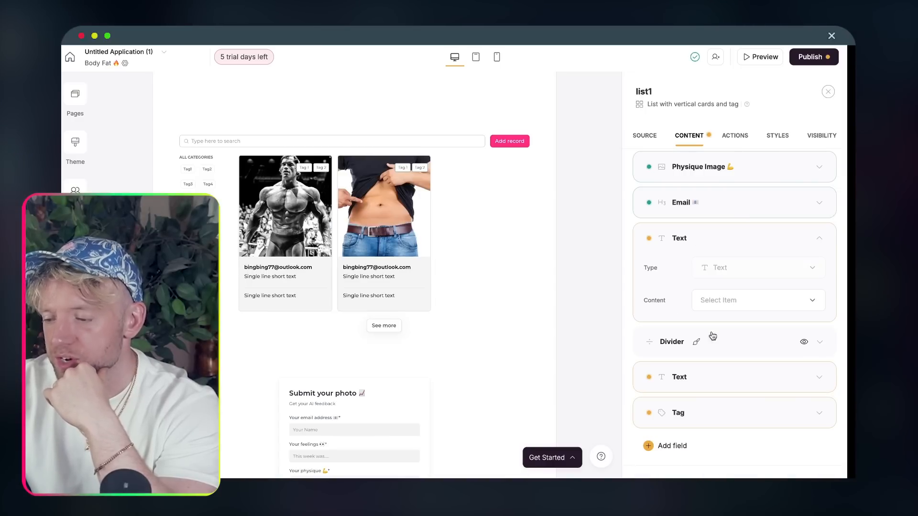
pyautogui.click(713, 349)
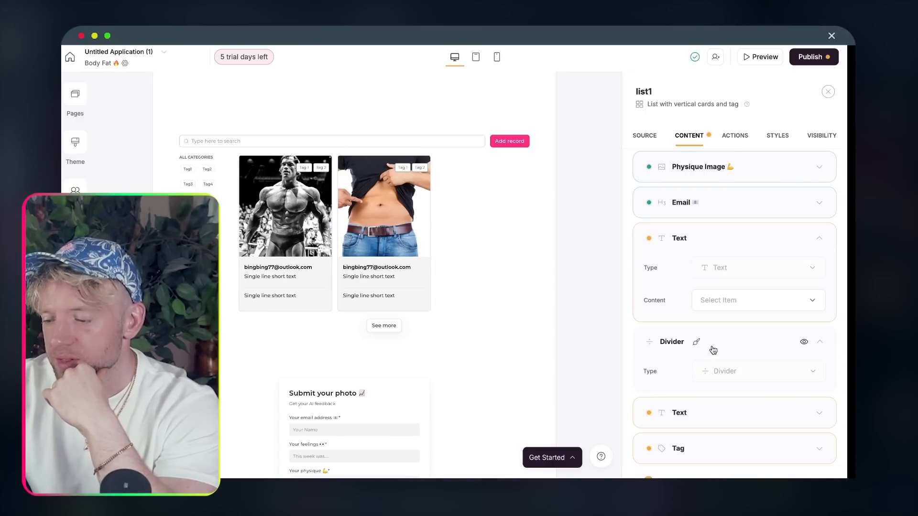
pyautogui.click(804, 342)
# - Hide the second Text field and the Tag field from the cards
pyautogui.scroll(-2, 763, 342)
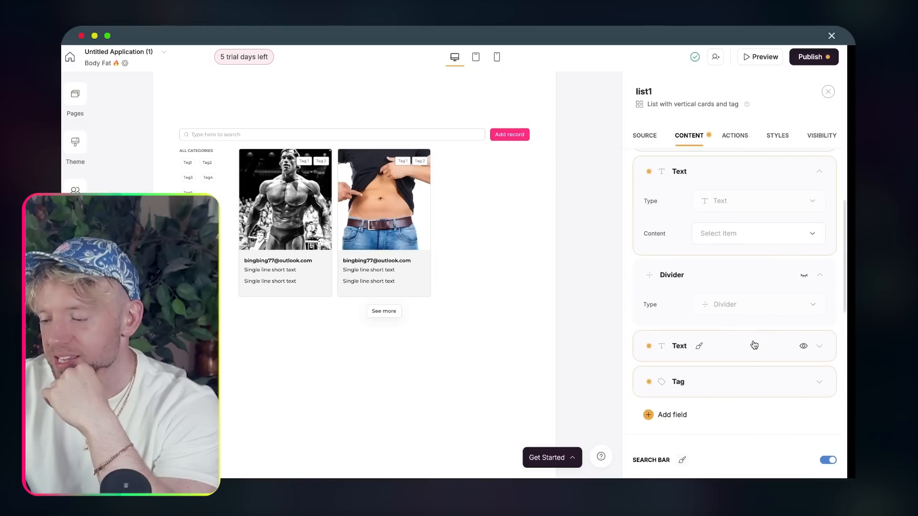
pyautogui.scroll(-1, 754, 345)
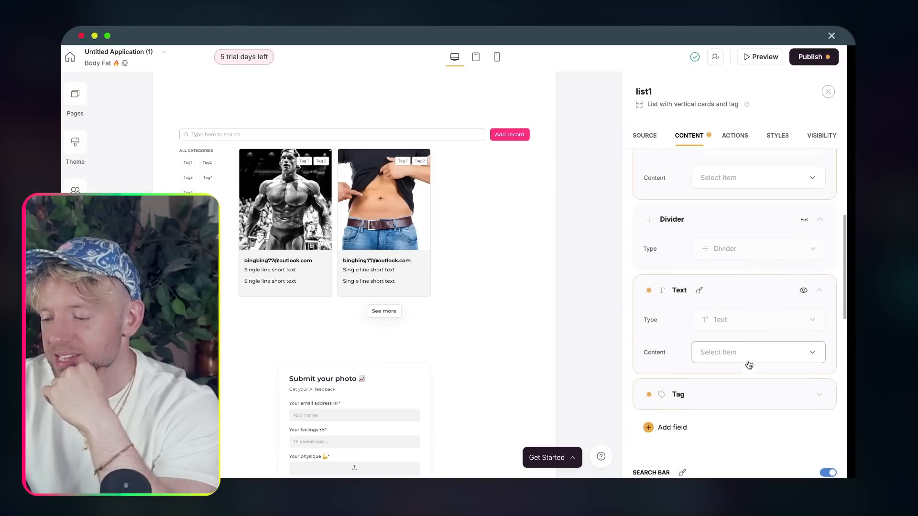
pyautogui.click(804, 290)
pyautogui.scroll(-1, 774, 301)
pyautogui.click(784, 343)
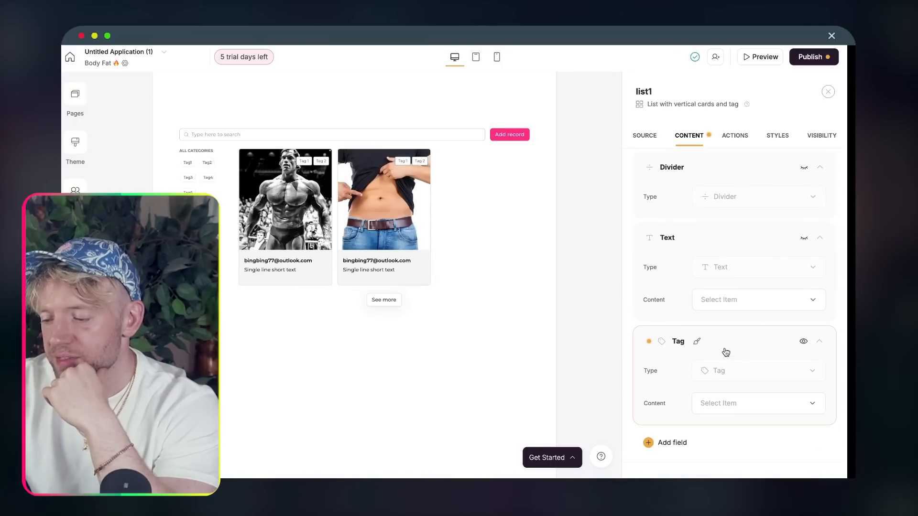
pyautogui.click(804, 343)
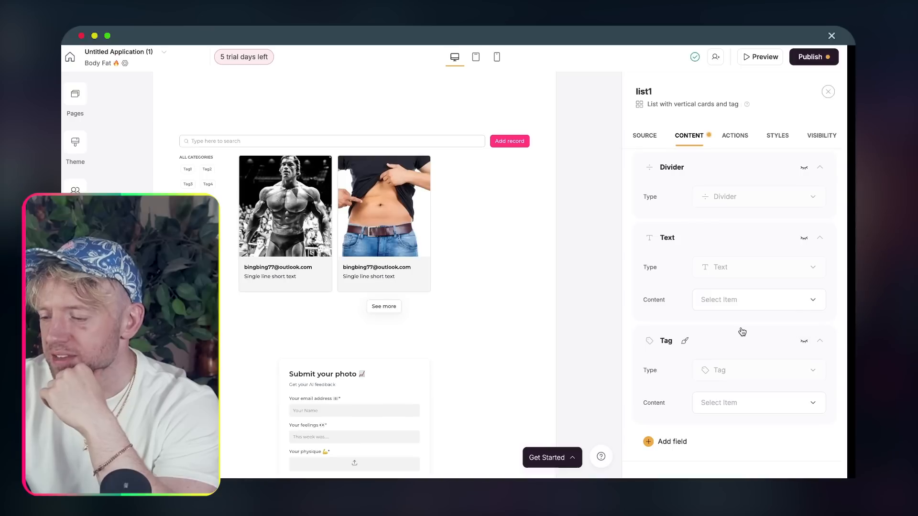
pyautogui.scroll(-1, 740, 330)
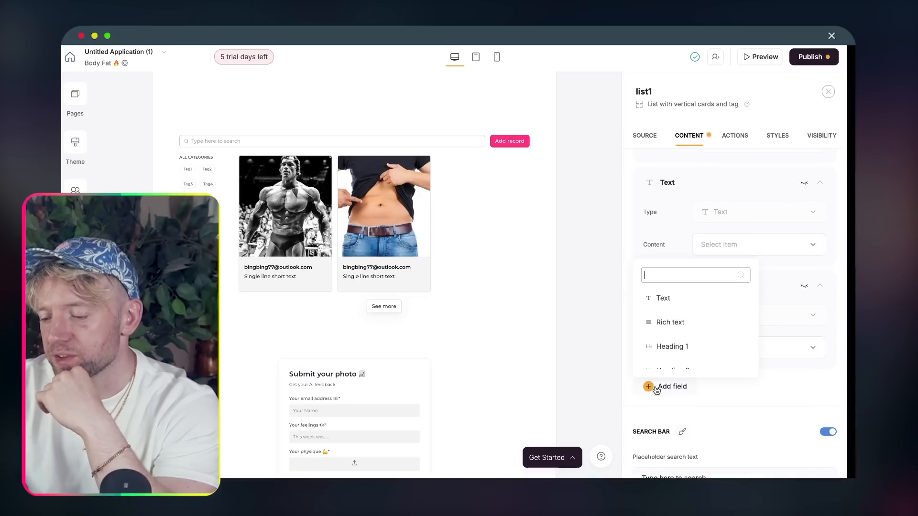
# - Add a Text field showing Body Fat %, labelled 'Your bodyfat 🔥', then add another Text field
pyautogui.click(676, 300)
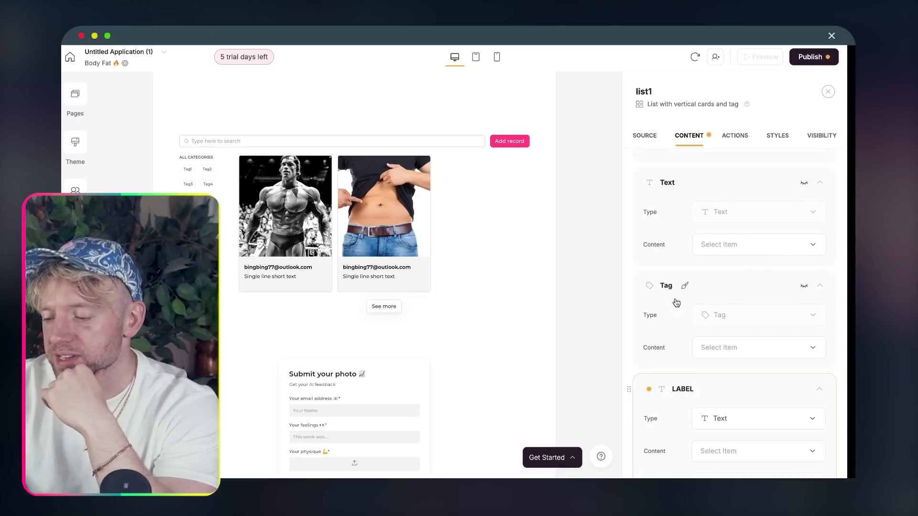
pyautogui.click(728, 390)
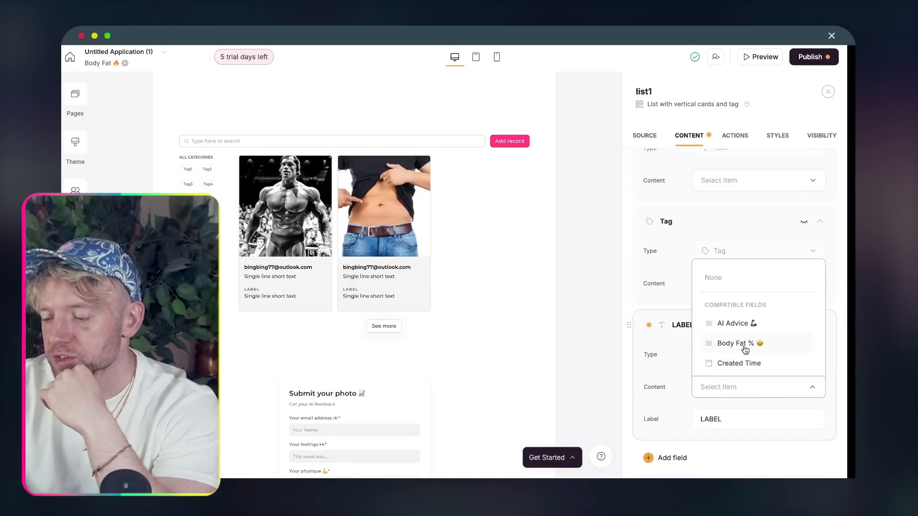
pyautogui.click(738, 343)
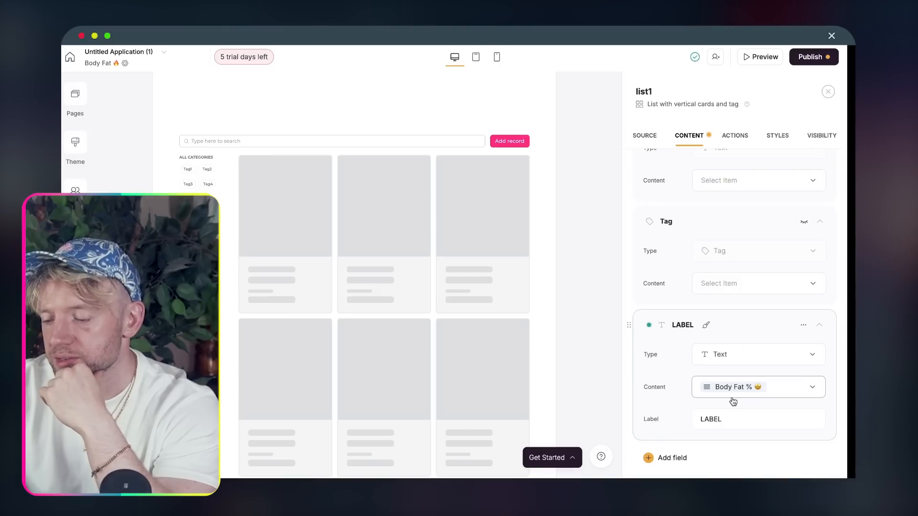
pyautogui.scroll(-2, 732, 401)
pyautogui.doubleClick(726, 358)
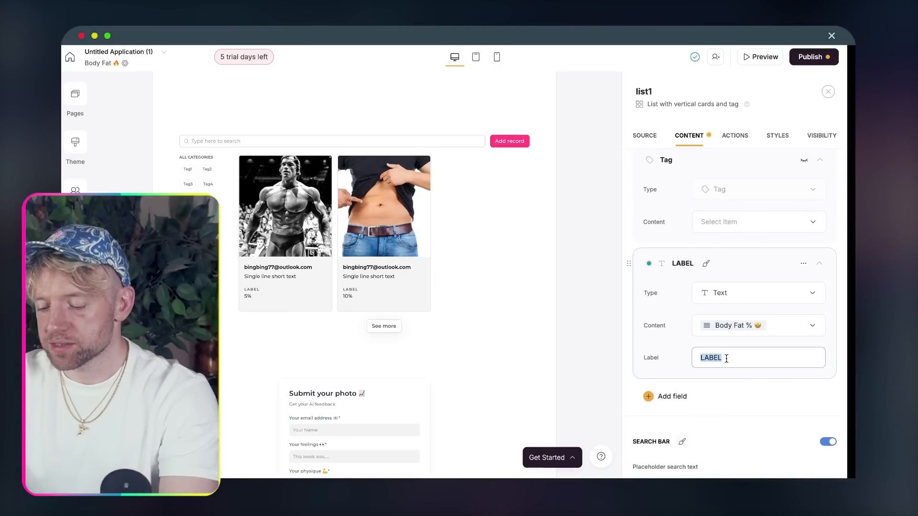
pyautogui.write('Your bodyfat')
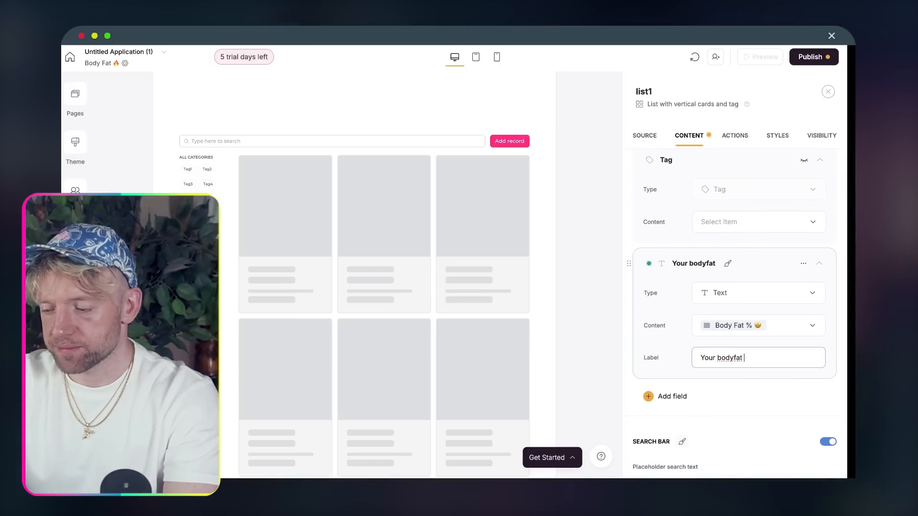
pyautogui.press('ctrl+super+space')
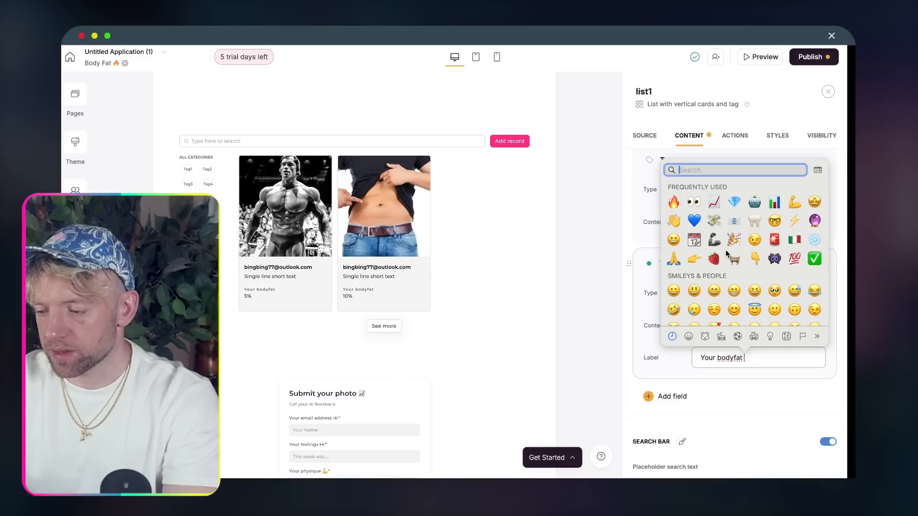
pyautogui.write('at')
pyautogui.click(673, 201)
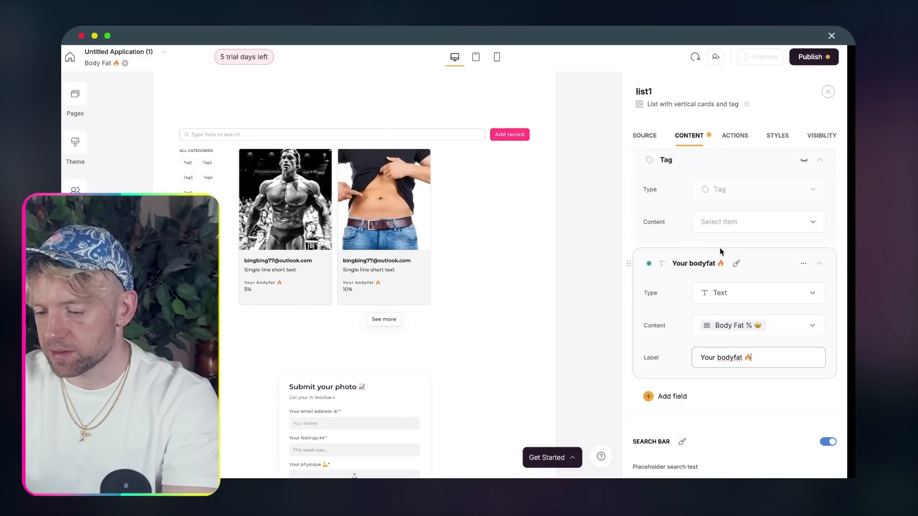
pyautogui.click(663, 397)
pyautogui.click(691, 317)
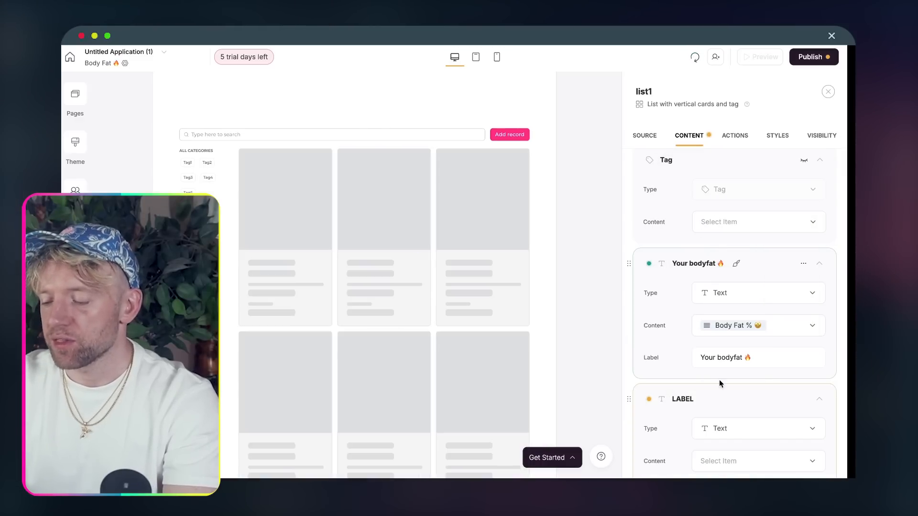
pyautogui.scroll(-2, 719, 380)
# - Set the new Text field's content to AI Advice
pyautogui.click(734, 362)
pyautogui.click(712, 395)
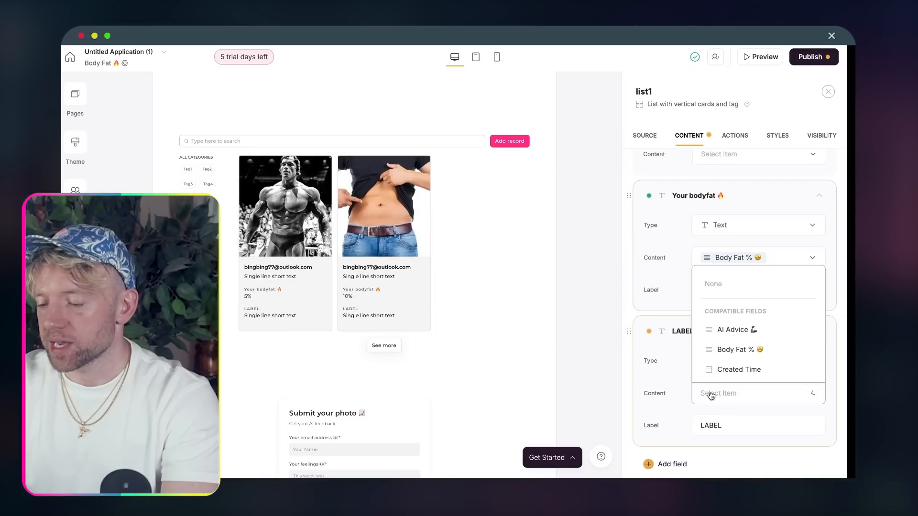
pyautogui.click(737, 330)
pyautogui.scroll(-2, 741, 414)
# - Change the field's label to 'Your Advice 🧠' using the emoji picker
pyautogui.click(738, 340)
pyautogui.press('BackSpace')
pyautogui.press('BackSpace')
pyautogui.press('BackSpace')
pyautogui.press('BackSpace')
pyautogui.press('BackSpace')
pyautogui.write('ai')
pyautogui.press('BackSpace')
pyautogui.press('BackSpace')
pyautogui.write('AI')
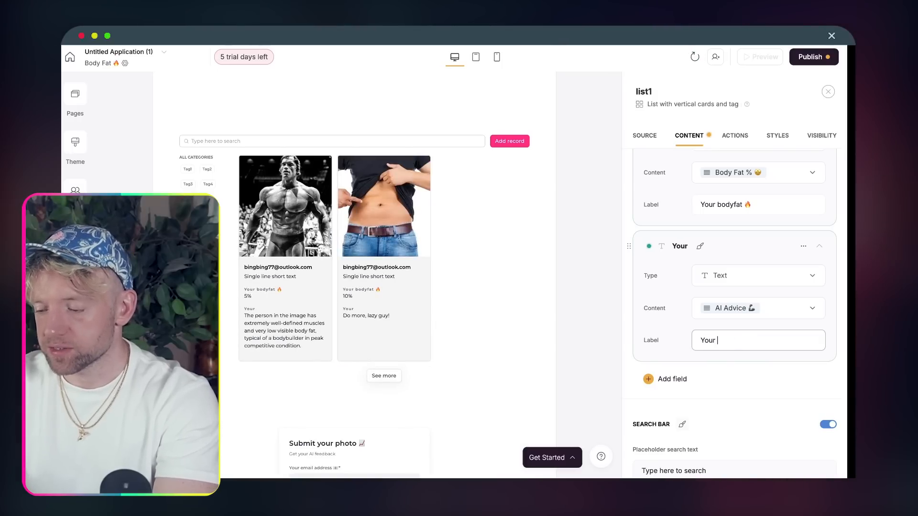
pyautogui.write('A')
pyautogui.hotkey('ctrl', 'a')
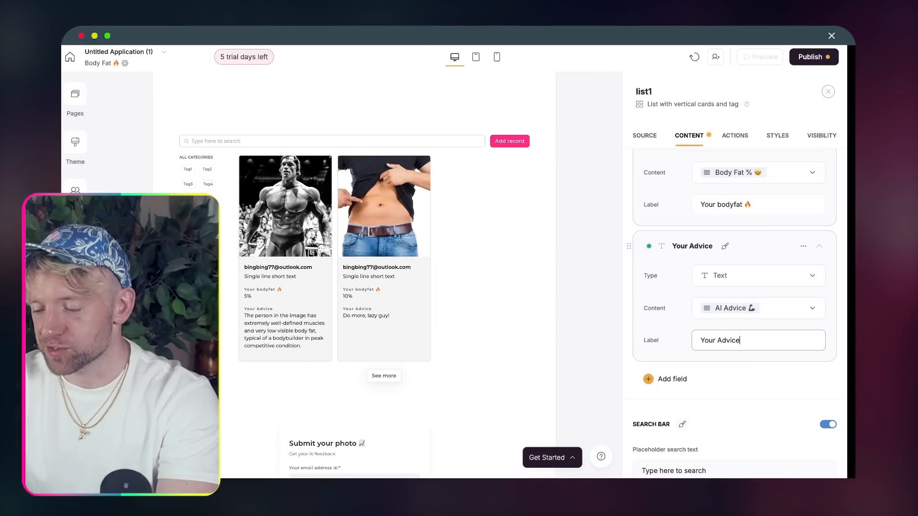
pyautogui.write('dvice')
pyautogui.press('ctrl+super+space')
pyautogui.write('brain')
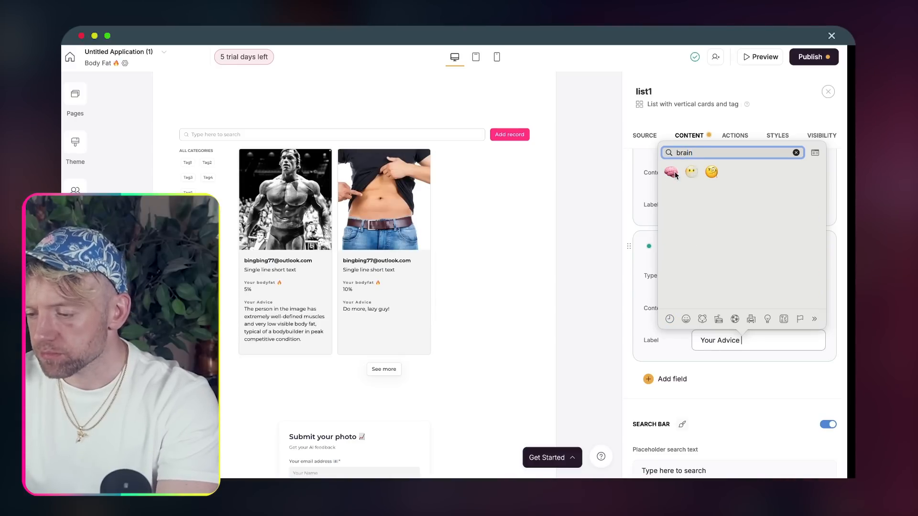
pyautogui.press('Return')
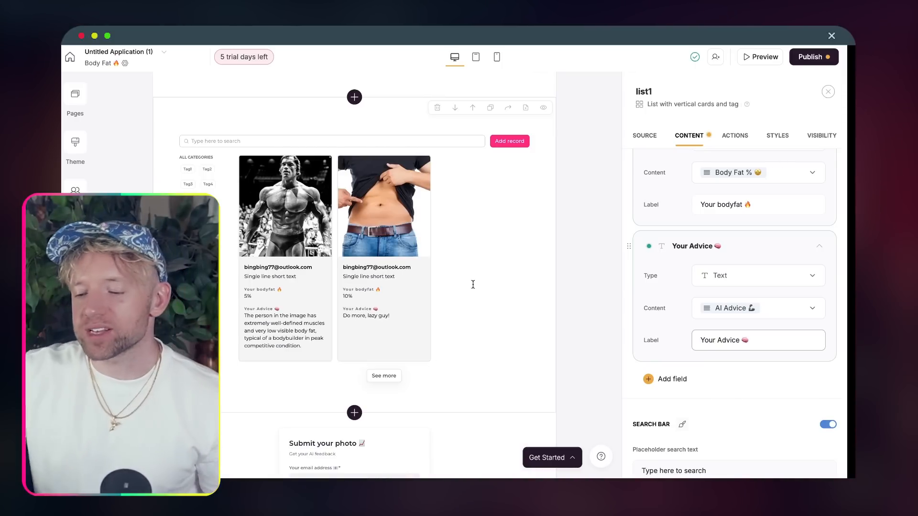
pyautogui.scroll(10, 749, 379)
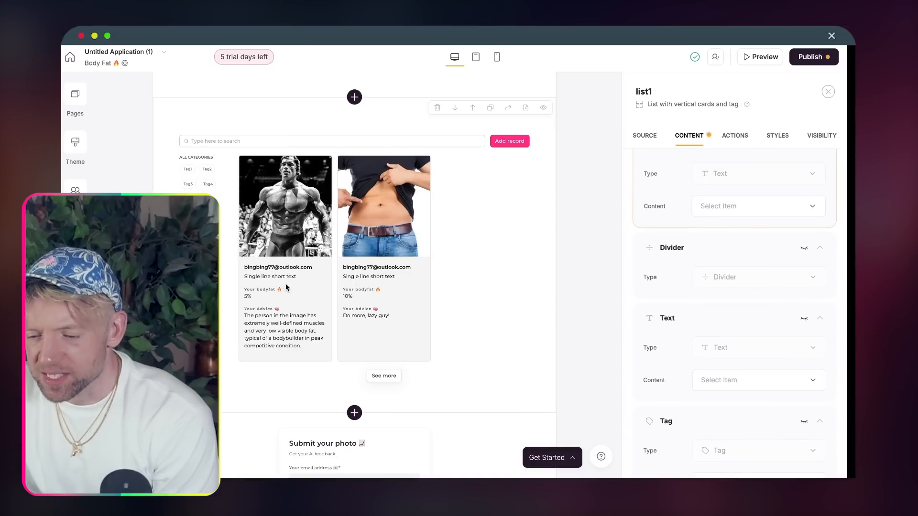
# - Hide the first Text field on the Client History cards and check the list's data source
pyautogui.scroll(3, 790, 284)
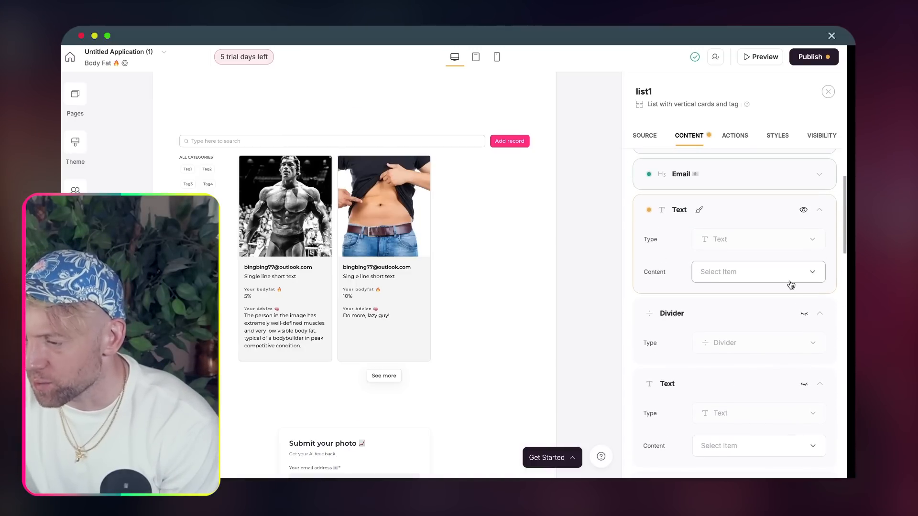
pyautogui.click(803, 244)
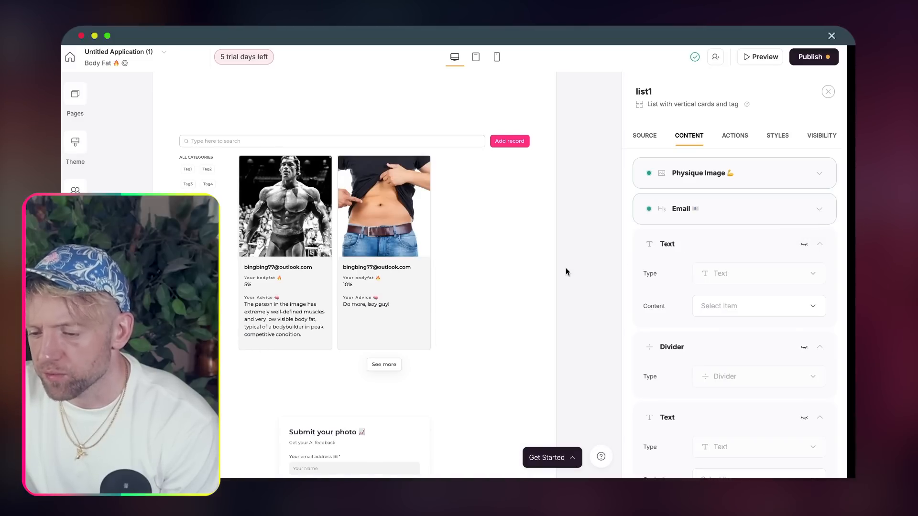
pyautogui.scroll(1, 566, 268)
pyautogui.scroll(2, 729, 227)
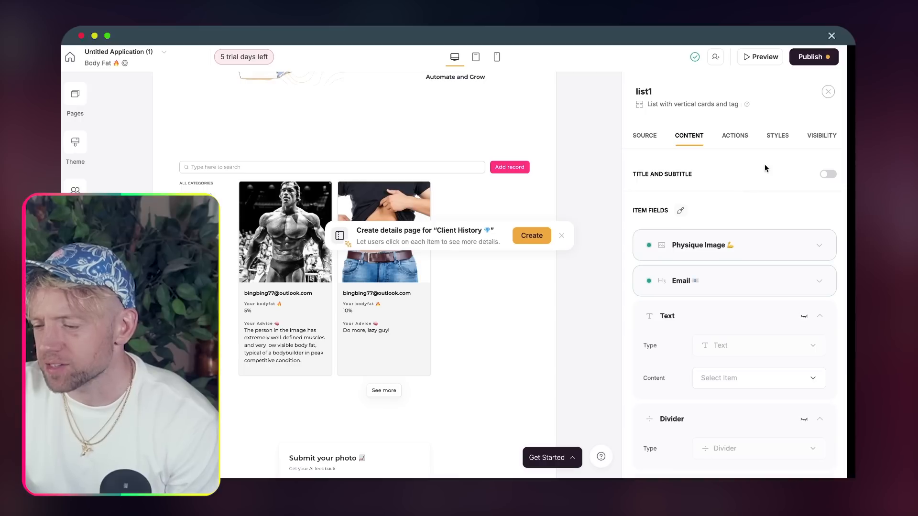
pyautogui.scroll(-10, 732, 268)
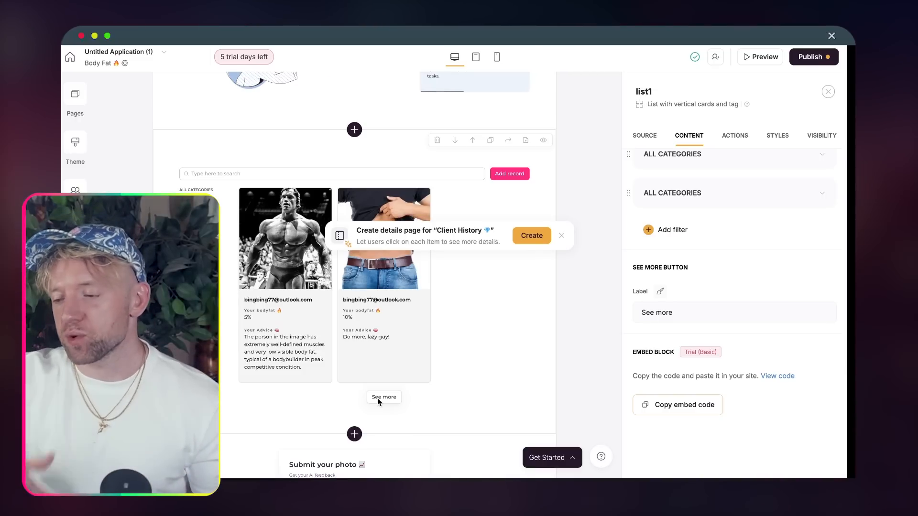
pyautogui.scroll(10, 707, 296)
pyautogui.scroll(5, 707, 298)
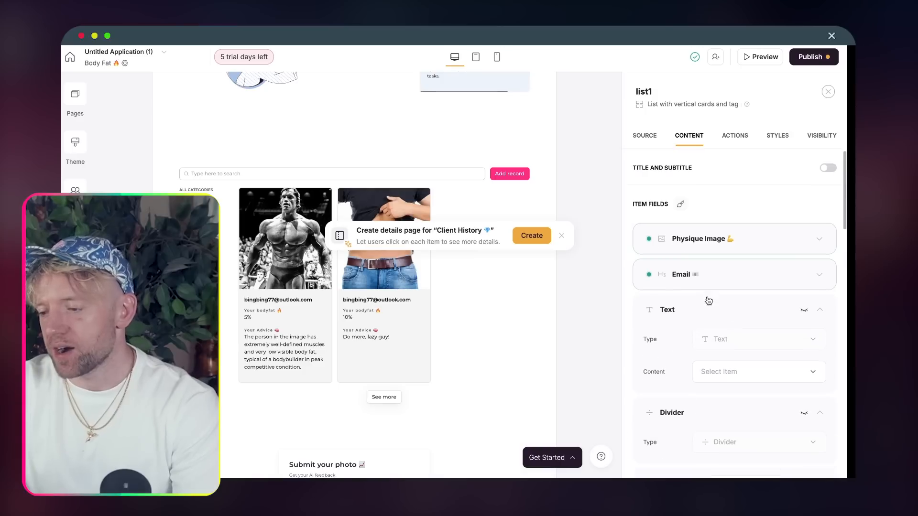
pyautogui.click(641, 137)
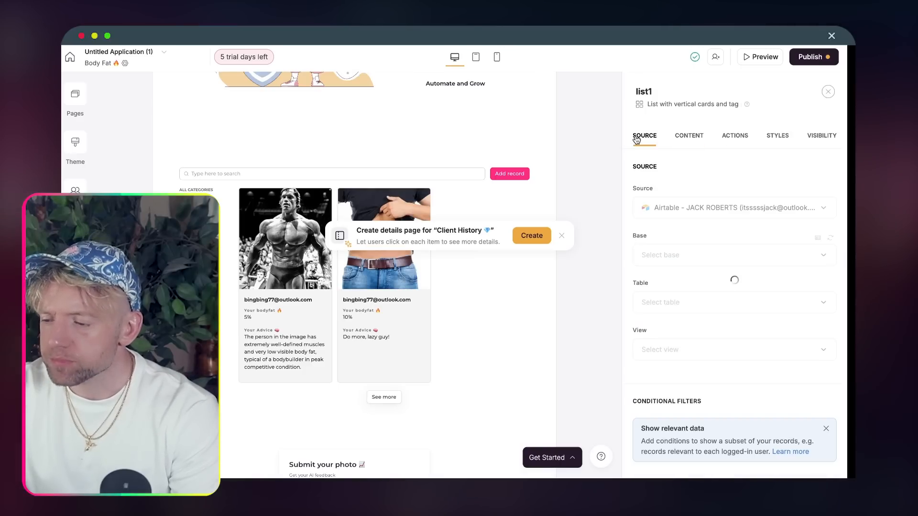
pyautogui.scroll(-10, 710, 216)
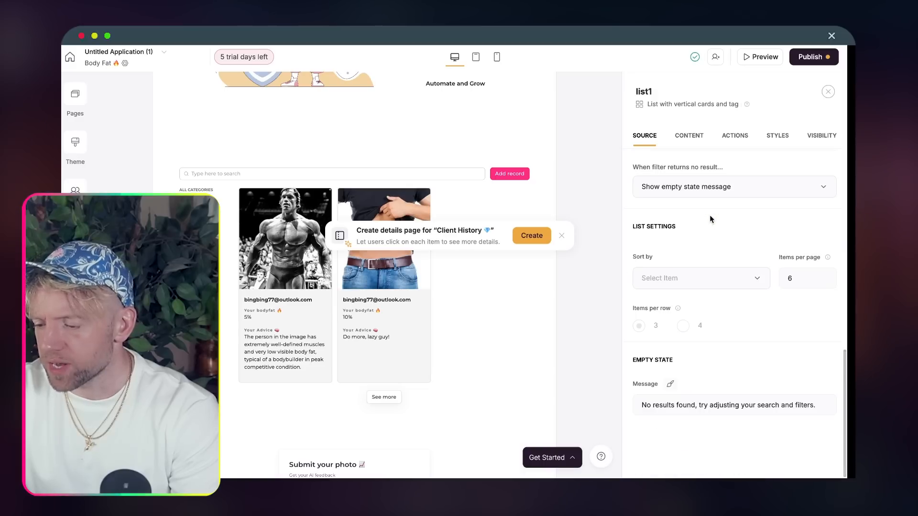
pyautogui.click(684, 139)
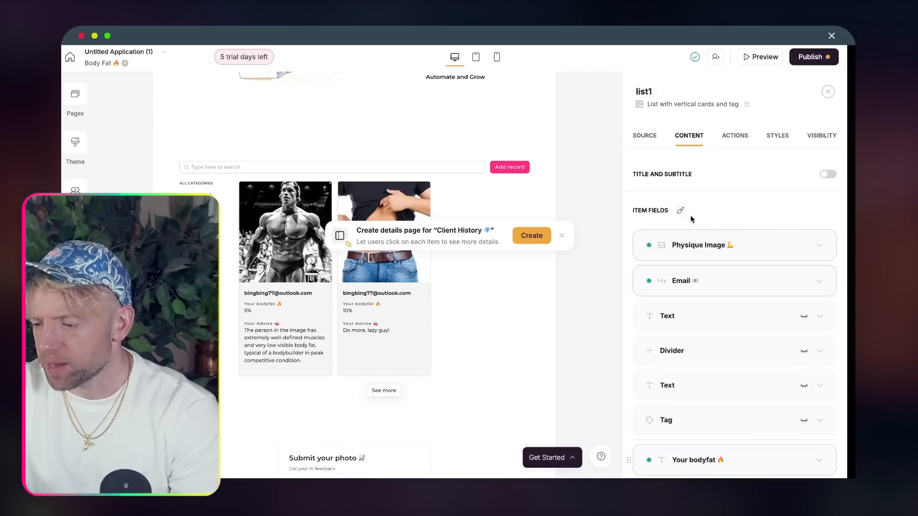
pyautogui.scroll(-10, 692, 234)
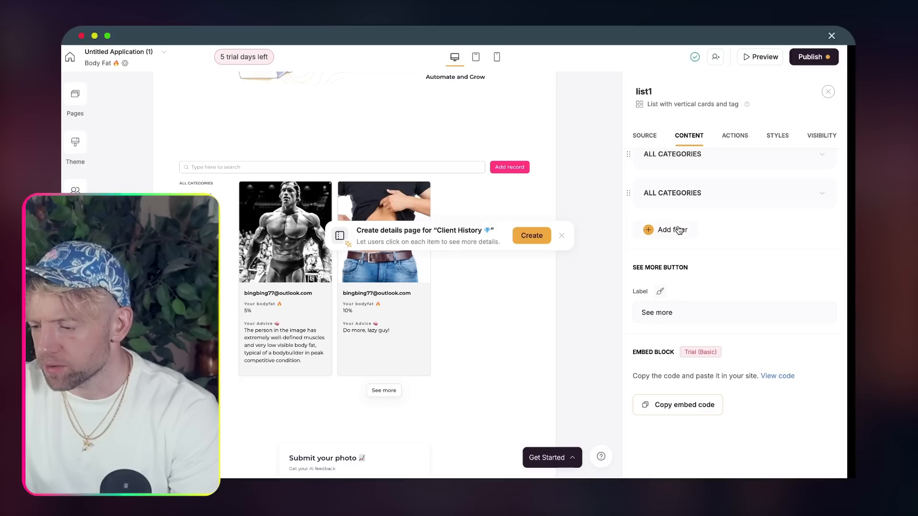
pyautogui.scroll(2, 672, 236)
# - Delete both ALL CATEGORIES filters from the list
pyautogui.click(701, 250)
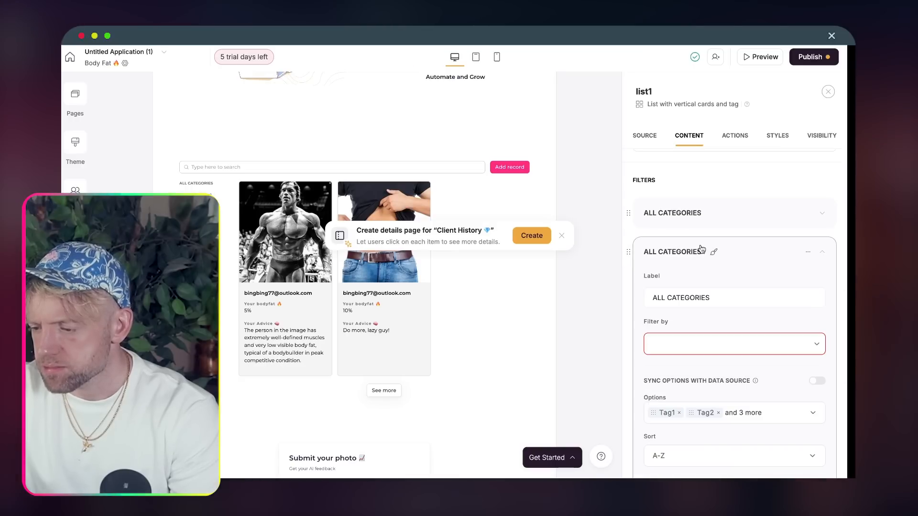
pyautogui.click(703, 250)
pyautogui.click(705, 249)
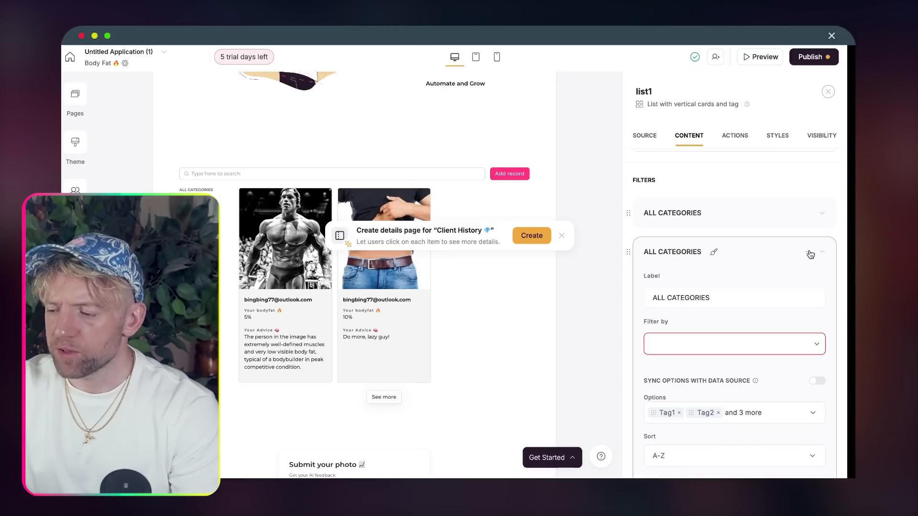
pyautogui.click(789, 274)
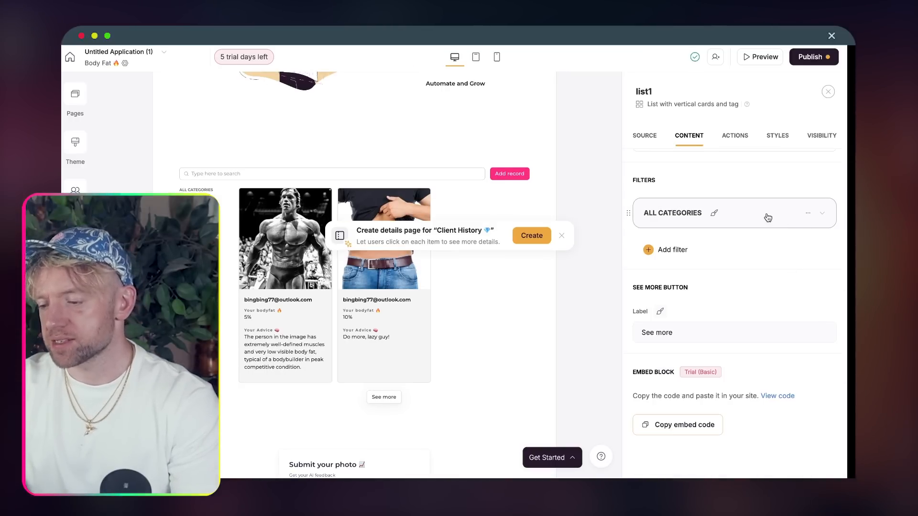
pyautogui.click(768, 218)
pyautogui.click(775, 234)
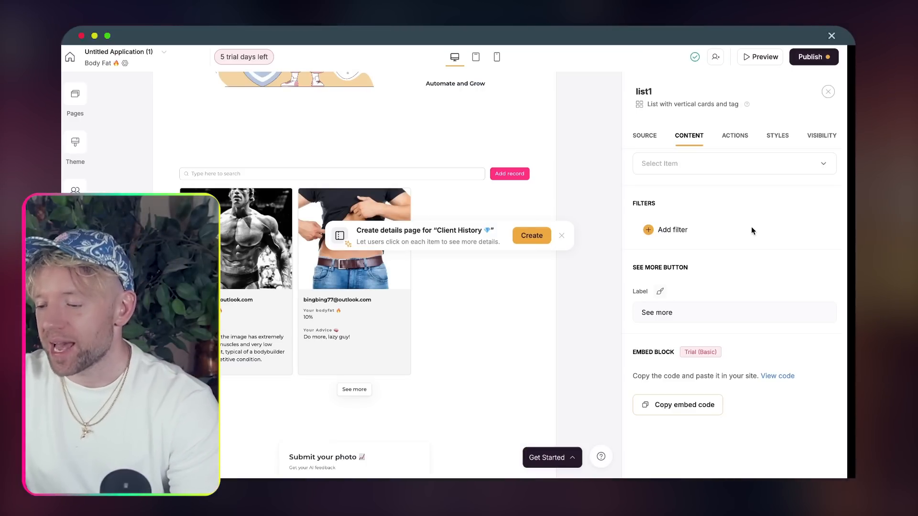
# - Turn off the list's Search Bar and bring up its Actions settings
pyautogui.scroll(3, 717, 293)
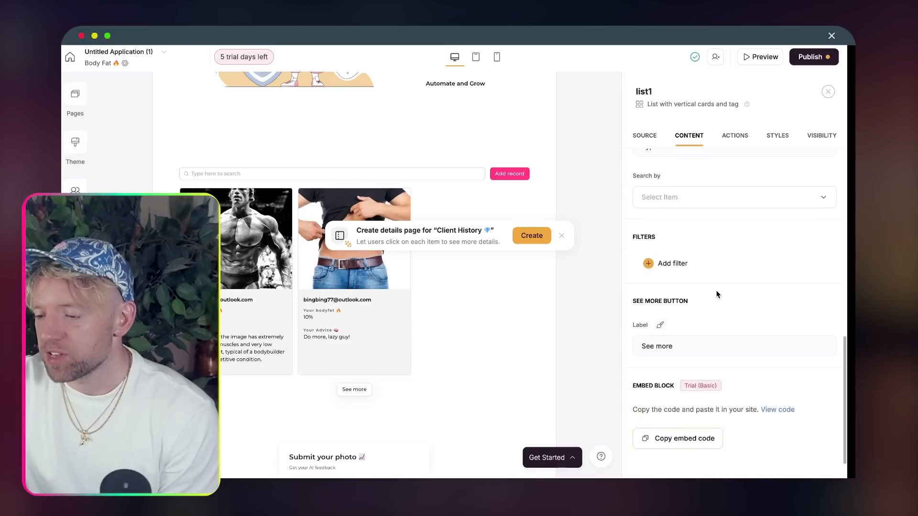
pyautogui.scroll(2, 717, 293)
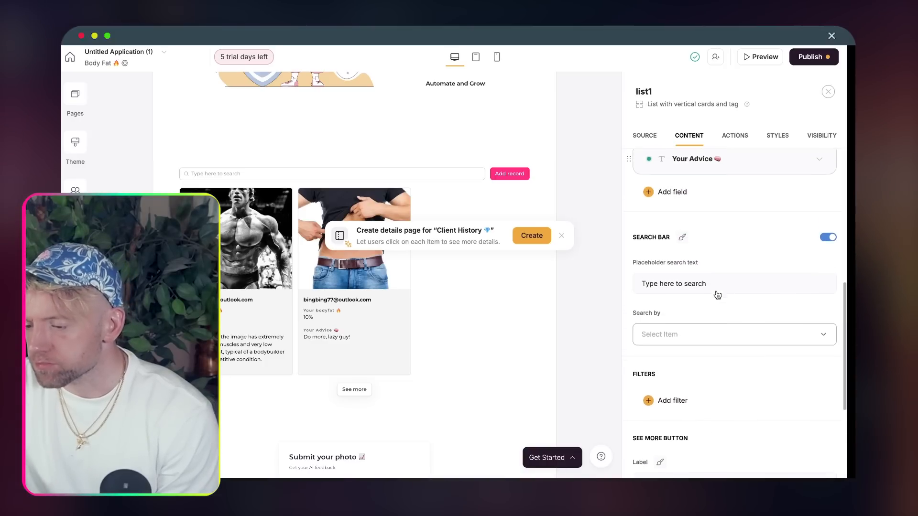
pyautogui.click(828, 244)
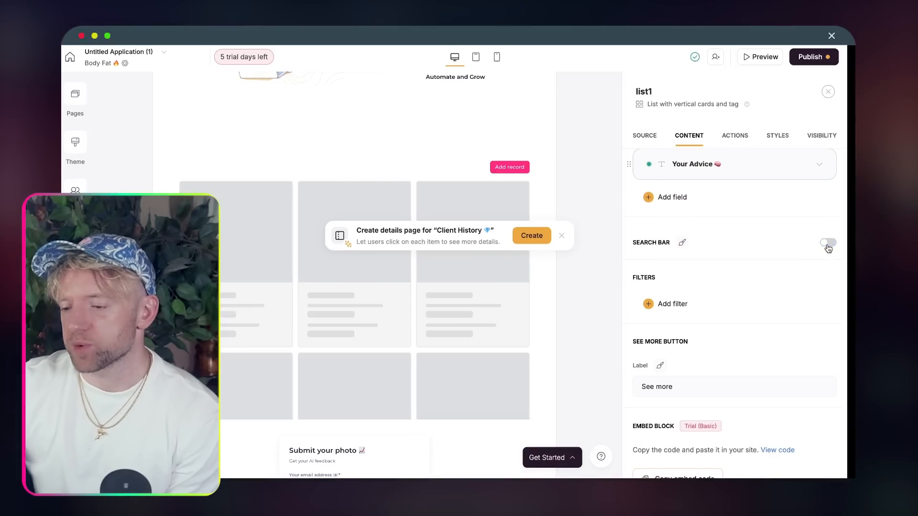
pyautogui.scroll(4, 753, 254)
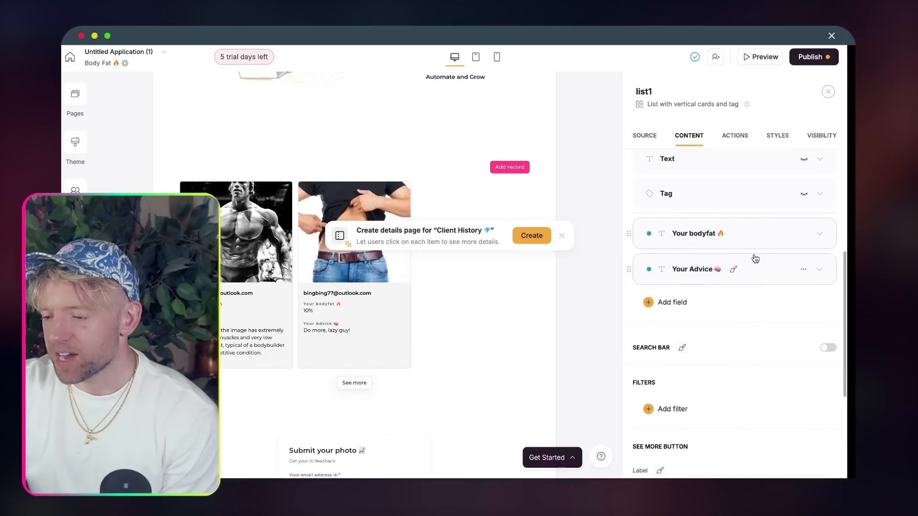
pyautogui.scroll(8, 753, 254)
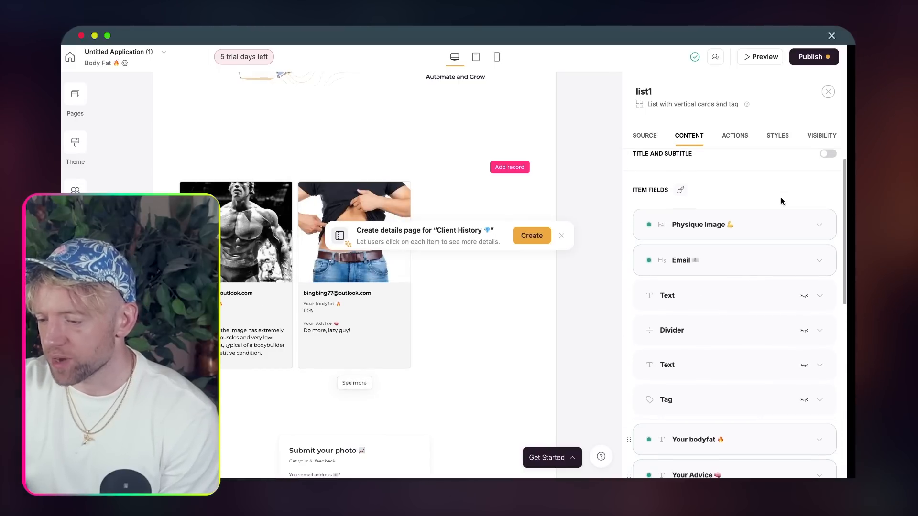
pyautogui.click(736, 142)
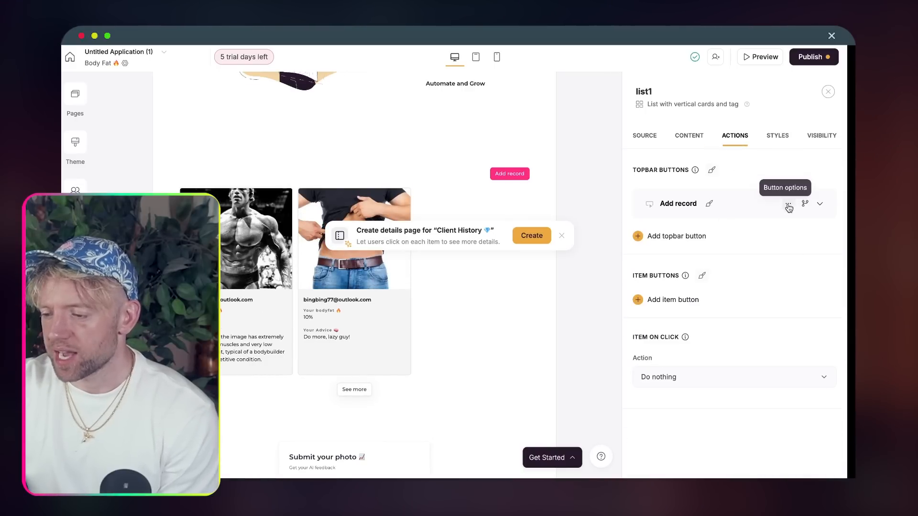
# - Remove the Add record topbar button and publish the updates
pyautogui.click(773, 246)
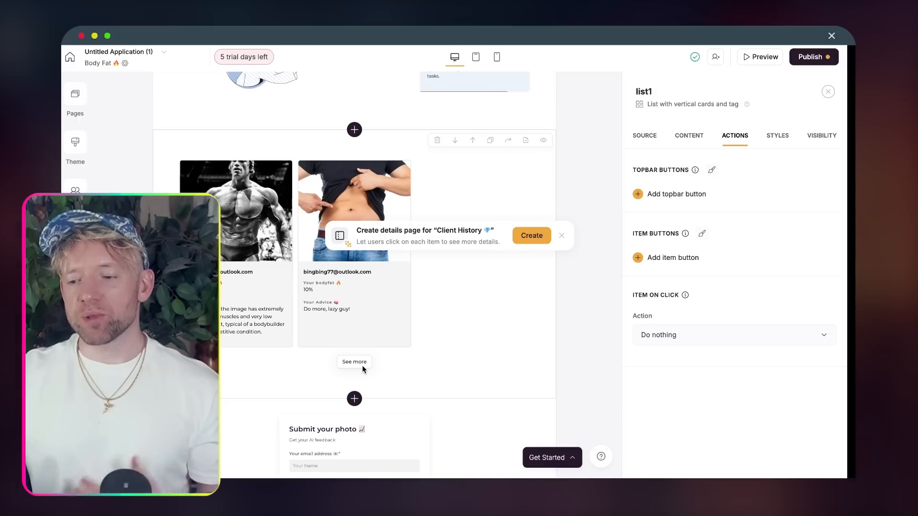
pyautogui.scroll(-2, 362, 365)
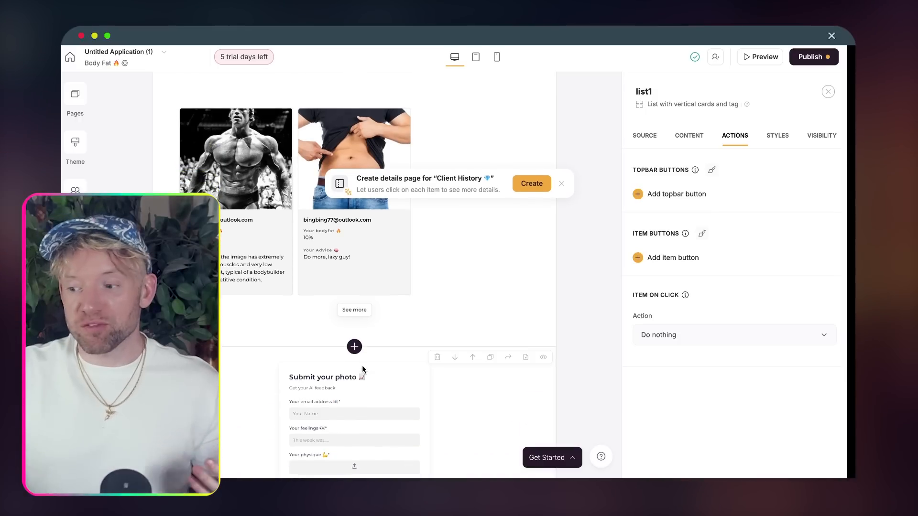
pyautogui.click(808, 57)
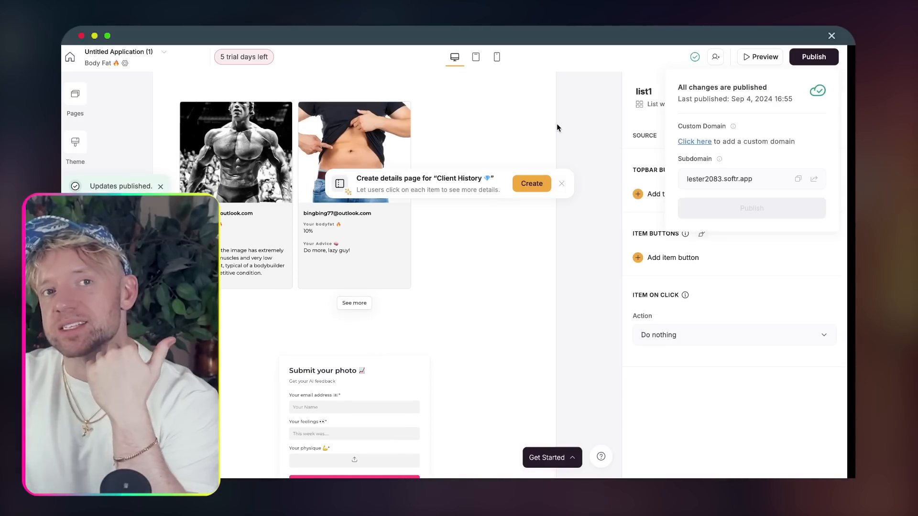
# - Preview the app as a different user and check the No results found message
pyautogui.click(756, 64)
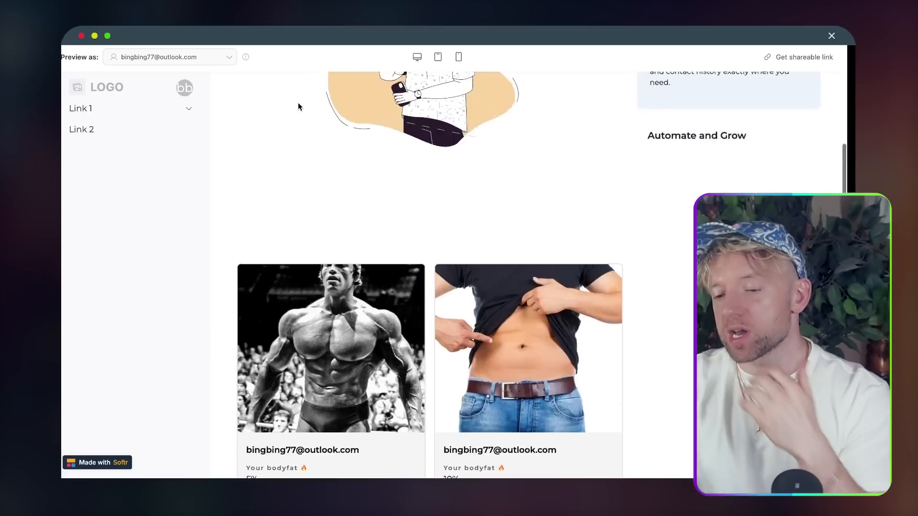
pyautogui.scroll(-5, 297, 106)
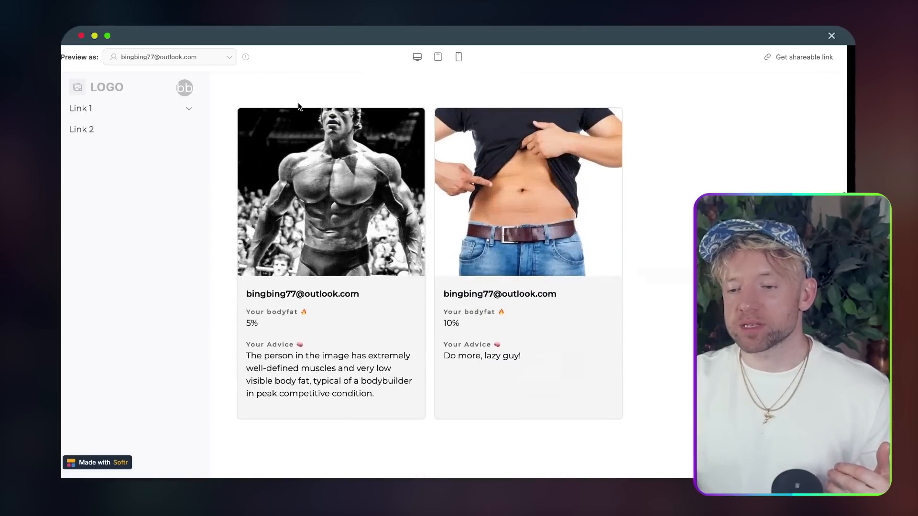
pyautogui.scroll(10, 547, 235)
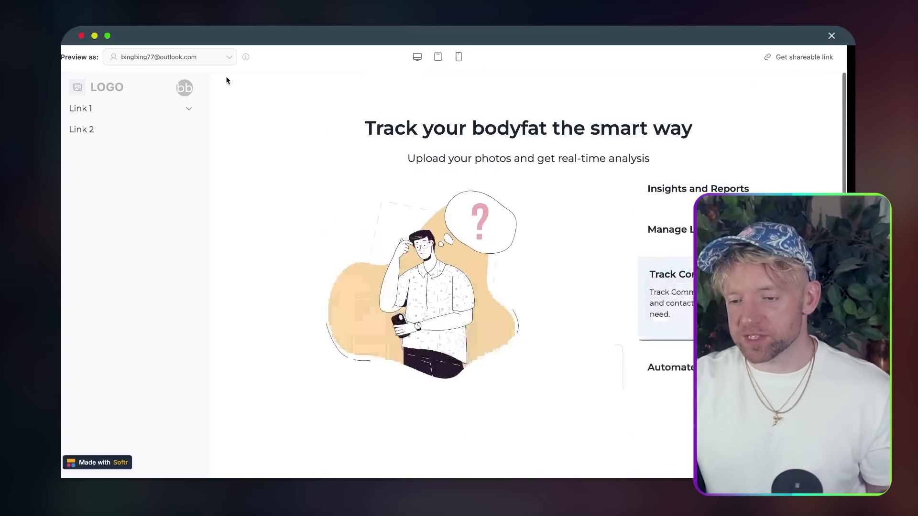
pyautogui.click(205, 60)
pyautogui.click(185, 186)
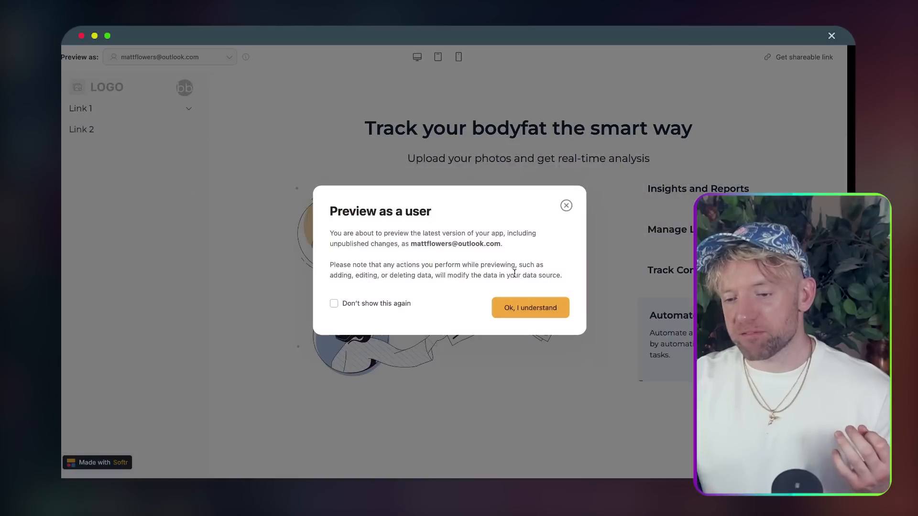
pyautogui.click(534, 311)
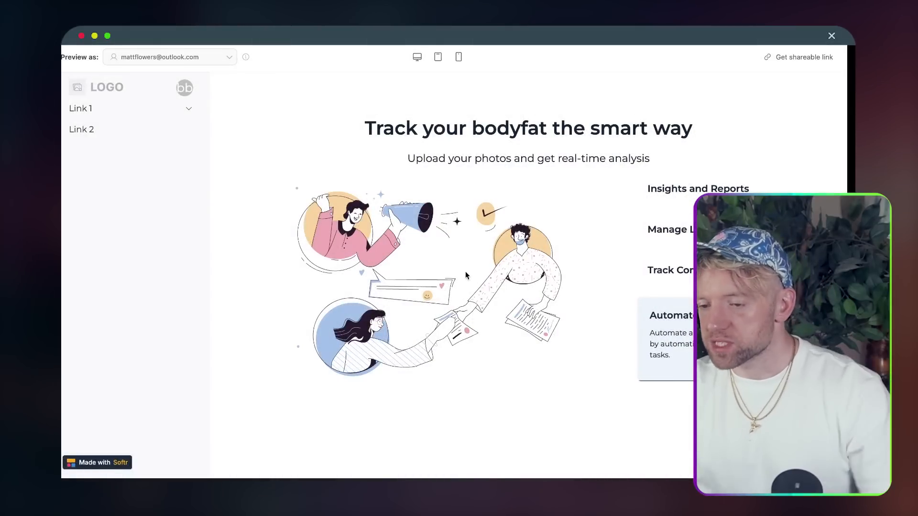
pyautogui.scroll(-10, 559, 260)
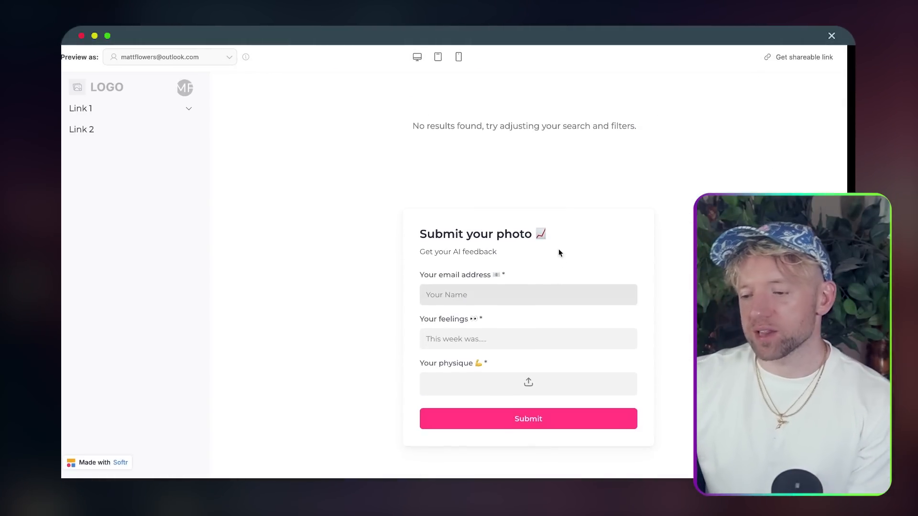
pyautogui.tripleClick(544, 128)
pyautogui.scroll(10, 539, 159)
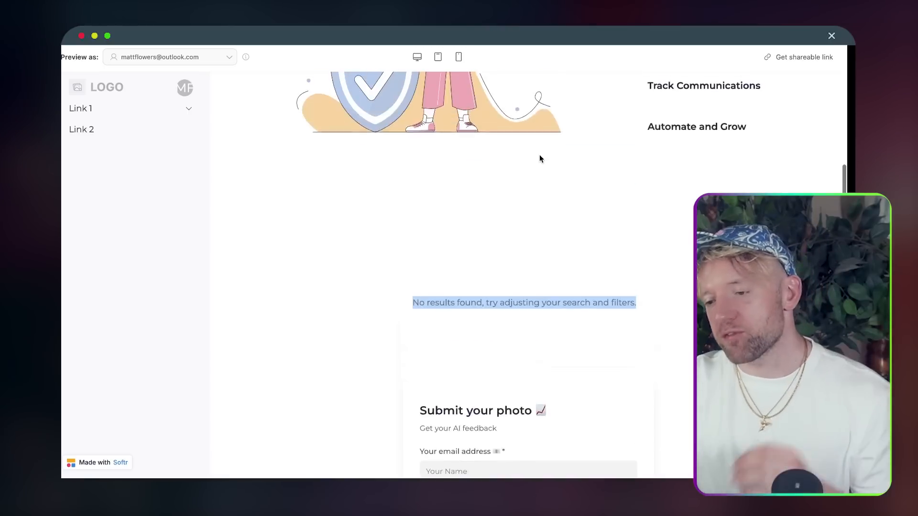
pyautogui.moveTo(244, 61)
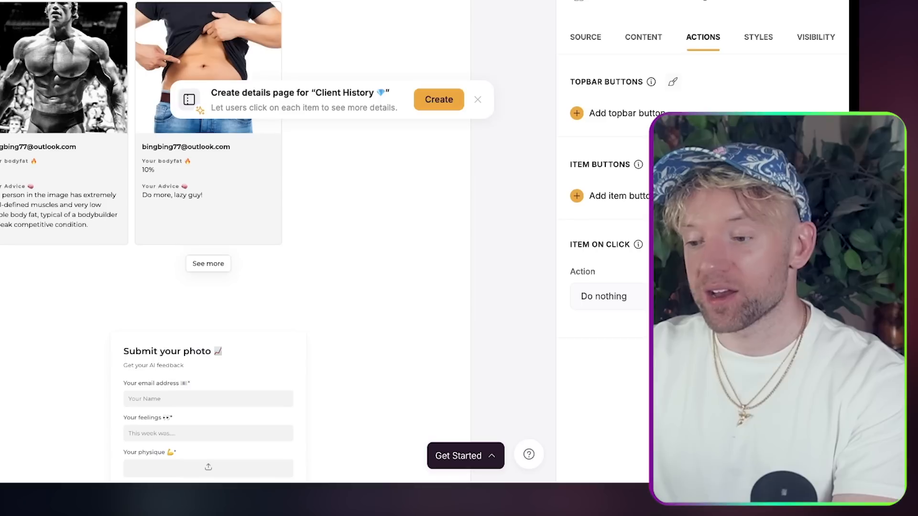
# - Mark the Scenario 1: Computer Vision (dashboard) checkbox as complete
pyautogui.scroll(7, 340, 139)
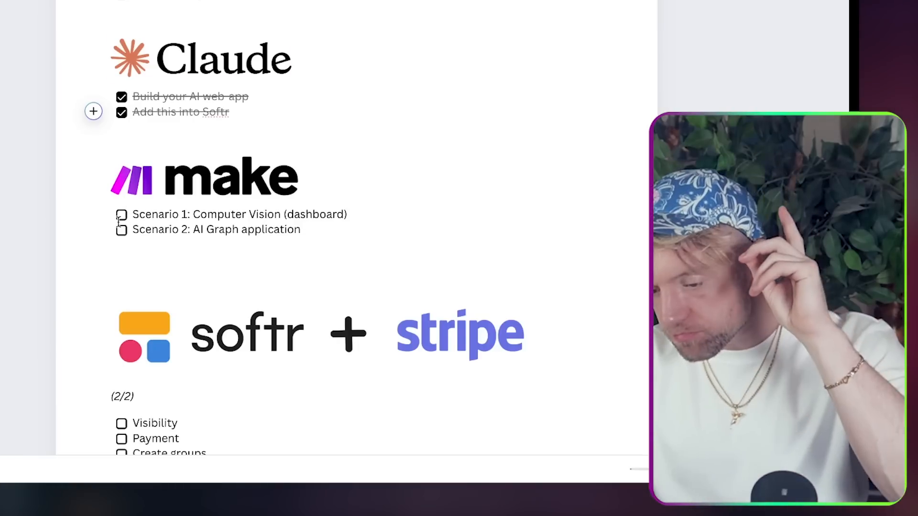
pyautogui.click(121, 216)
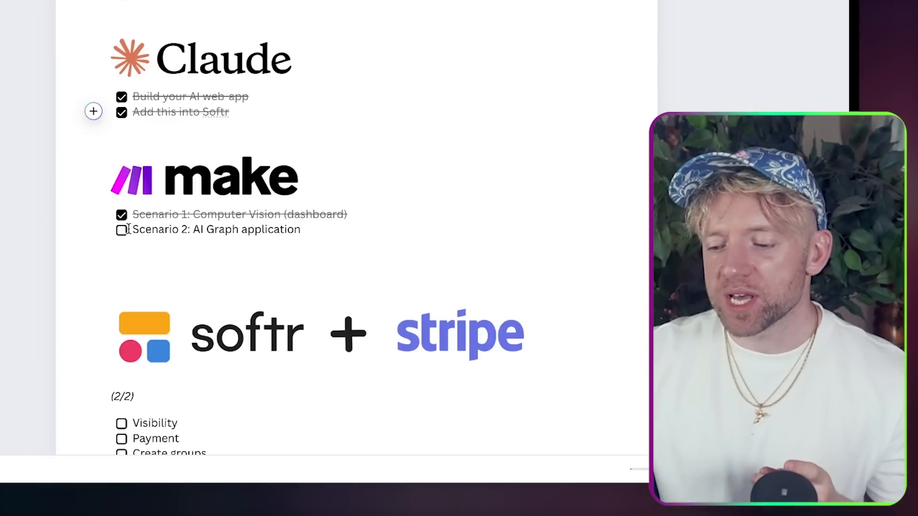
pyautogui.scroll(-3, 128, 230)
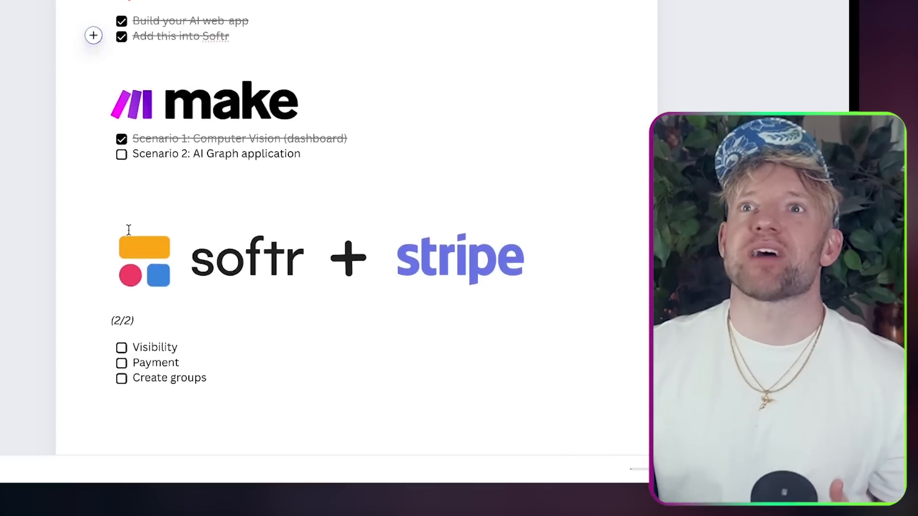
pyautogui.scroll(1, 184, 167)
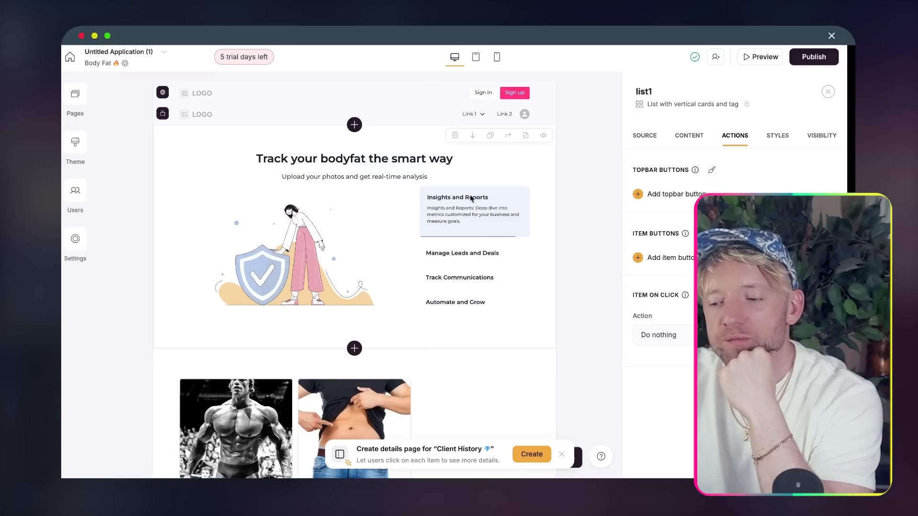
pyautogui.scroll(-10, 477, 244)
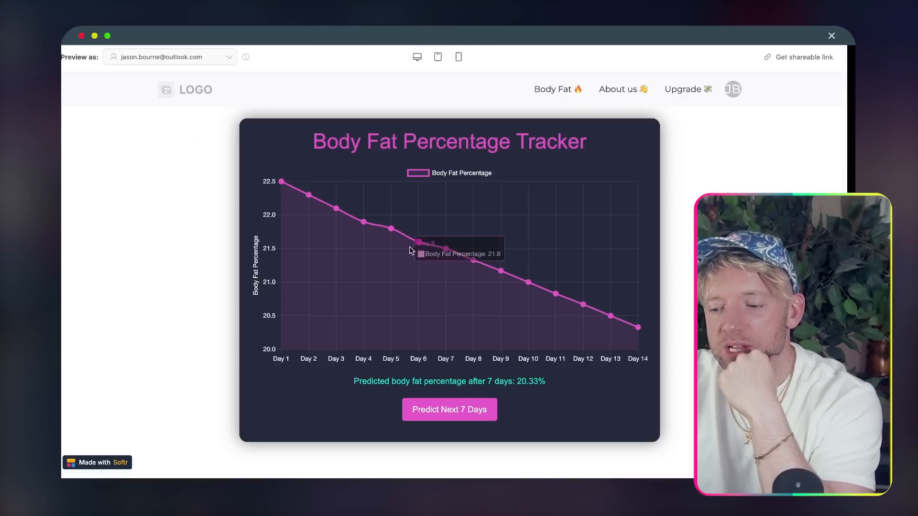
pyautogui.scroll(-2, 409, 250)
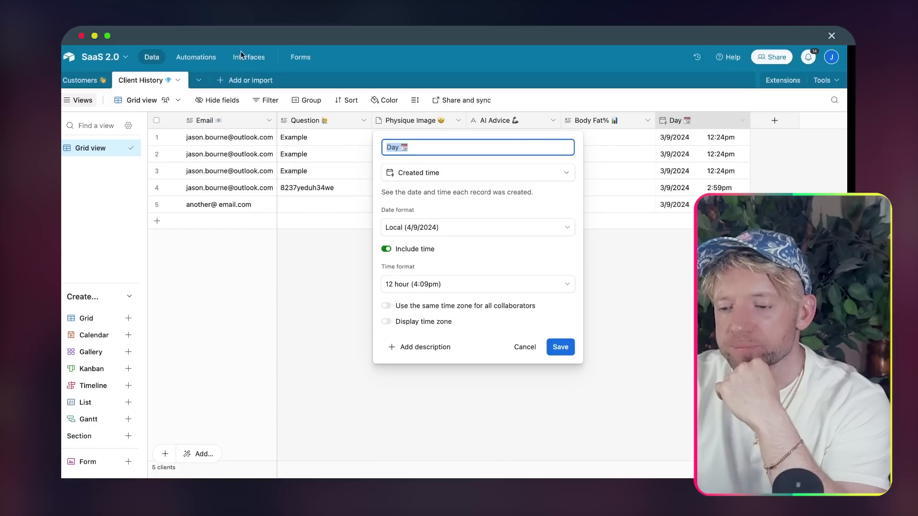
# - Close the Day field settings and select the Body Fat% cells in rows 1–3, starting at 24.1
pyautogui.click(319, 225)
pyautogui.click(607, 137)
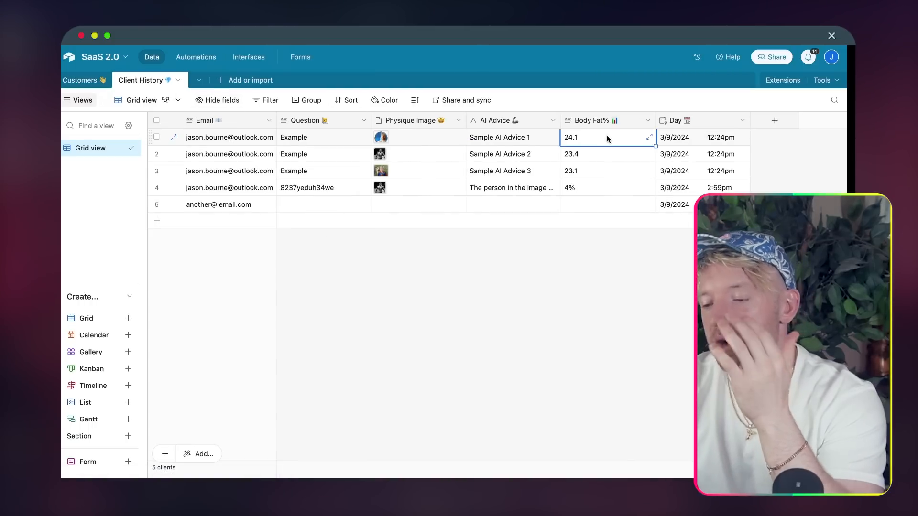
pyautogui.click(607, 153)
pyautogui.click(607, 171)
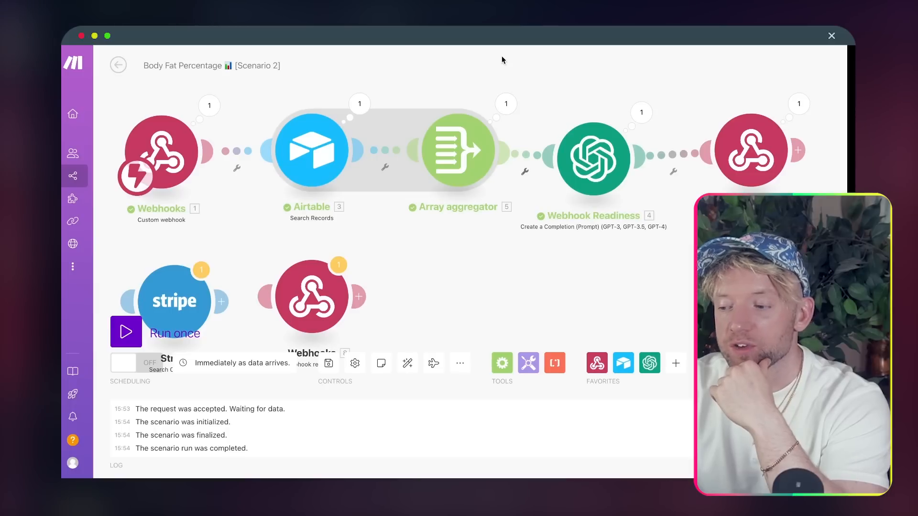
# - Inspect the webhook response output, highlighting its seven day and body fat value pairs
pyautogui.moveTo(600, 71); pyautogui.dragTo(354, 79)
pyautogui.click(563, 110)
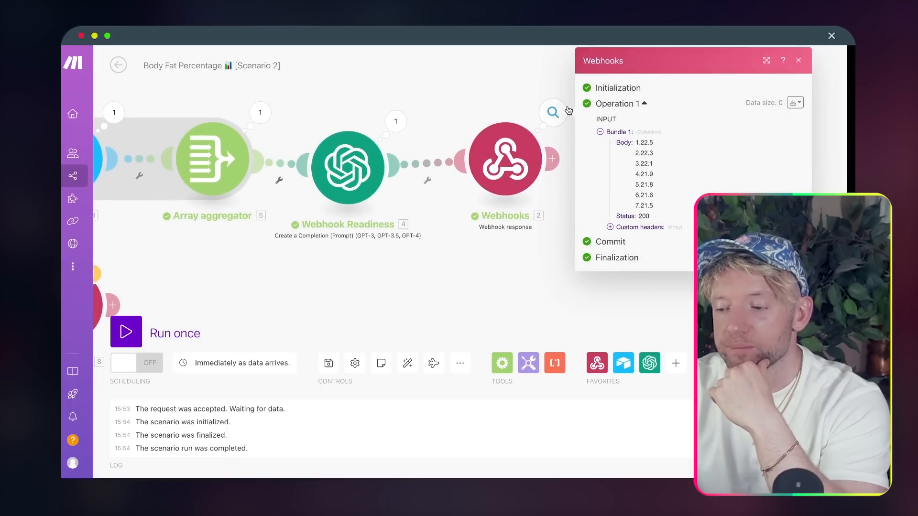
pyautogui.moveTo(641, 303); pyautogui.dragTo(475, 303)
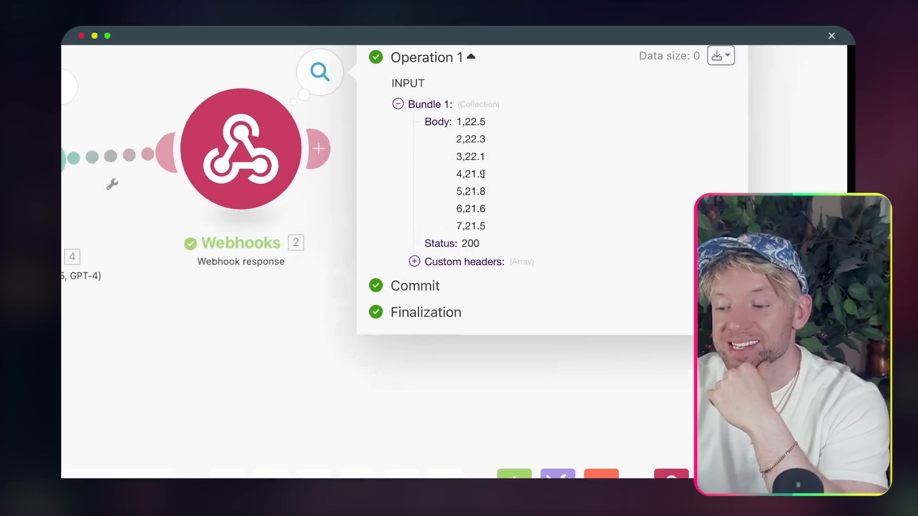
pyautogui.moveTo(433, 121); pyautogui.dragTo(428, 120)
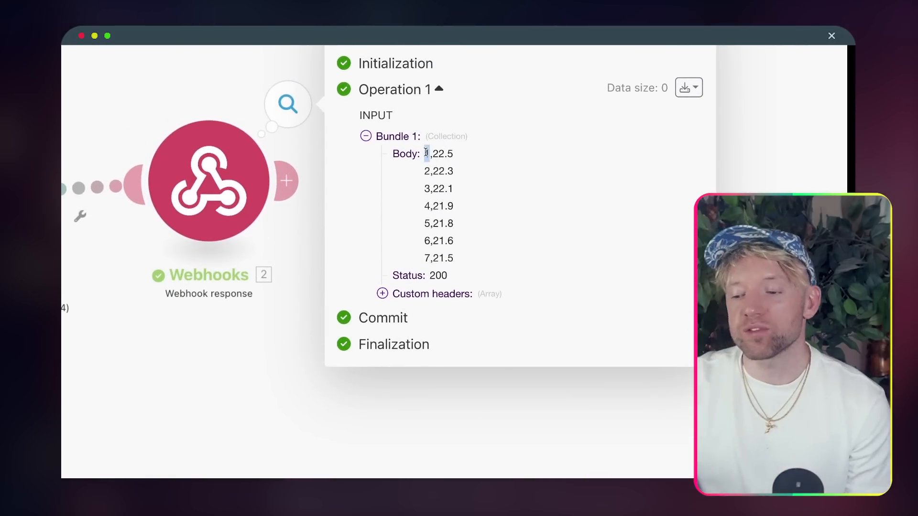
pyautogui.click(457, 153)
pyautogui.moveTo(457, 153); pyautogui.dragTo(431, 153)
pyautogui.click(449, 206)
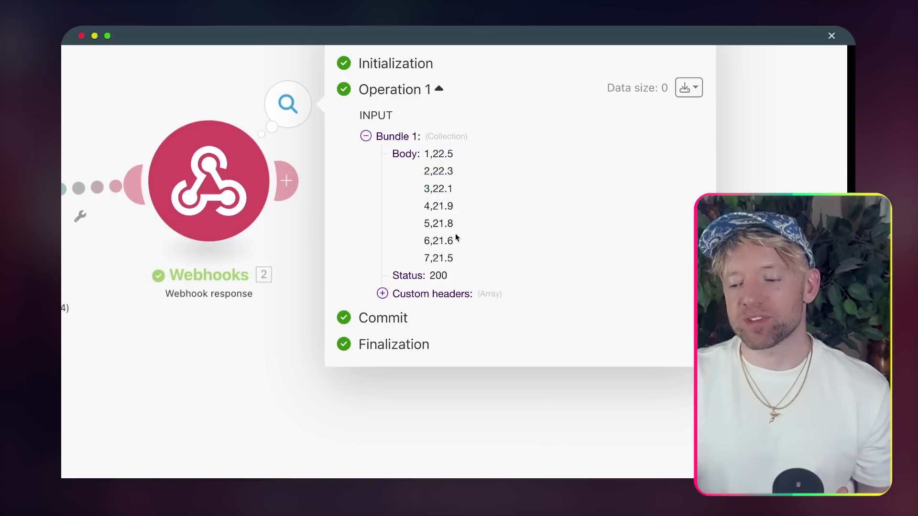
pyautogui.moveTo(458, 264); pyautogui.dragTo(420, 165)
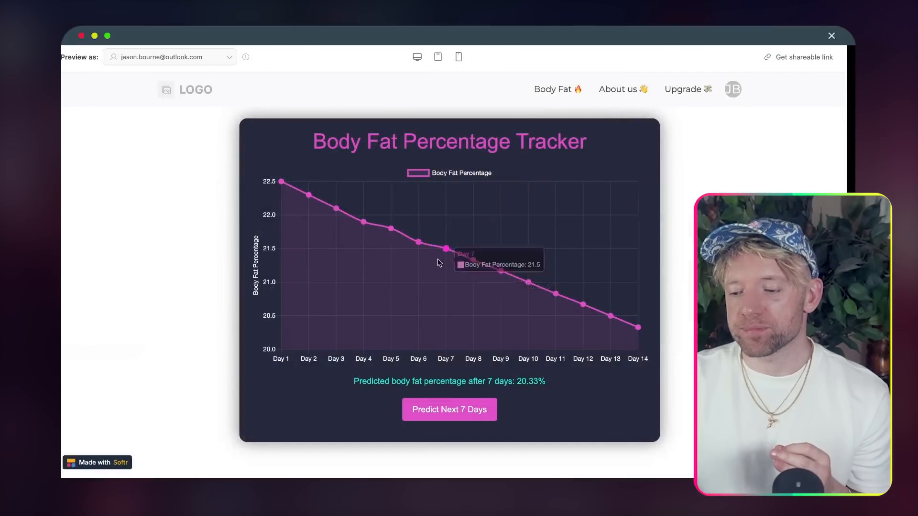
pyautogui.moveTo(367, 231)
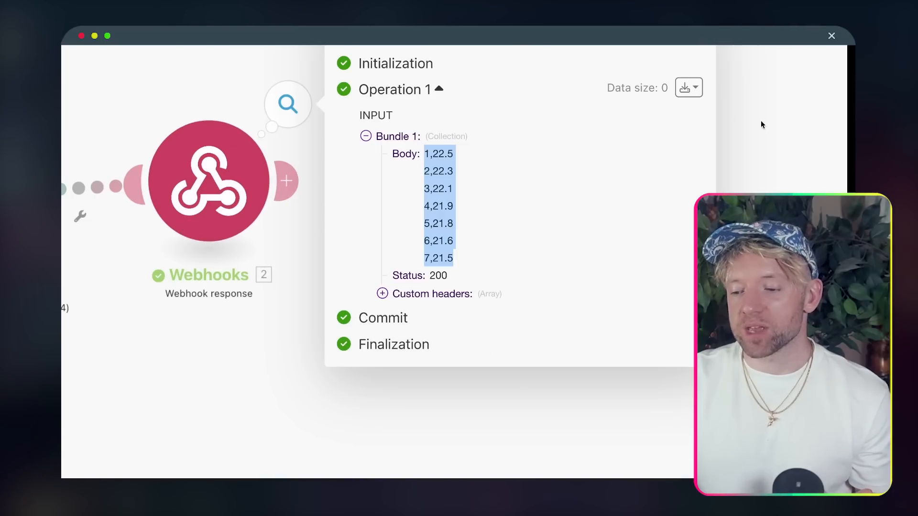
# - Close the run details and move the Webhook Readiness module up into line
pyautogui.click(762, 125)
pyautogui.moveTo(345, 337); pyautogui.dragTo(704, 323)
pyautogui.moveTo(318, 207); pyautogui.dragTo(359, 206)
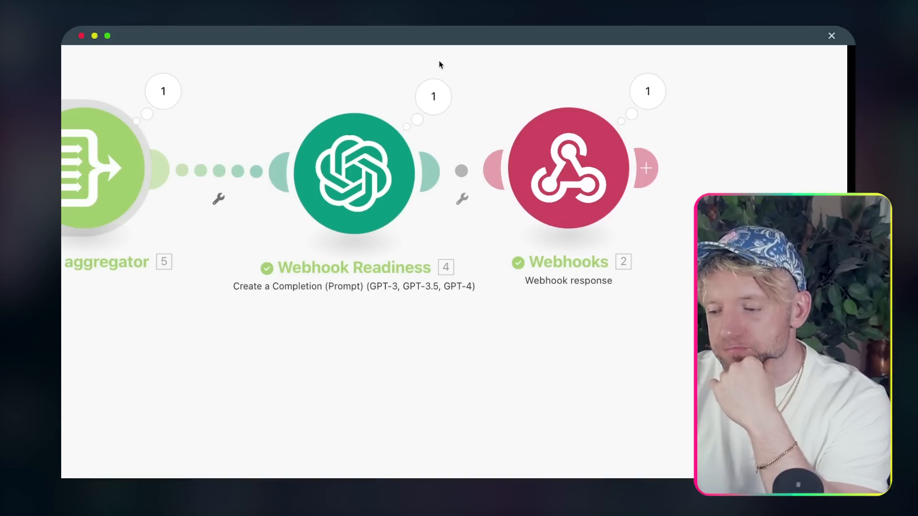
# - Glance at the Airtable Search Records settings and close them again
pyautogui.moveTo(439, 63); pyautogui.dragTo(593, 84)
pyautogui.scroll(-10, 482, 149)
pyautogui.moveTo(460, 116); pyautogui.dragTo(491, 114)
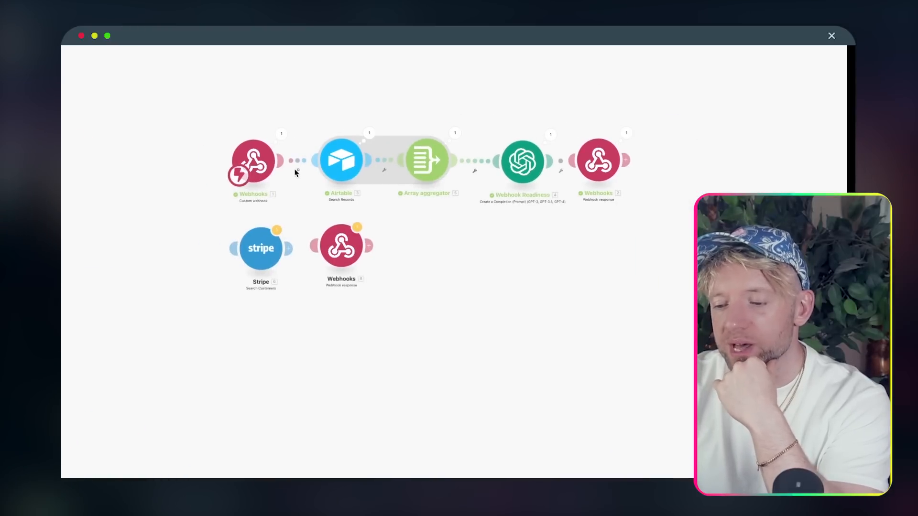
pyautogui.click(348, 164)
pyautogui.click(324, 108)
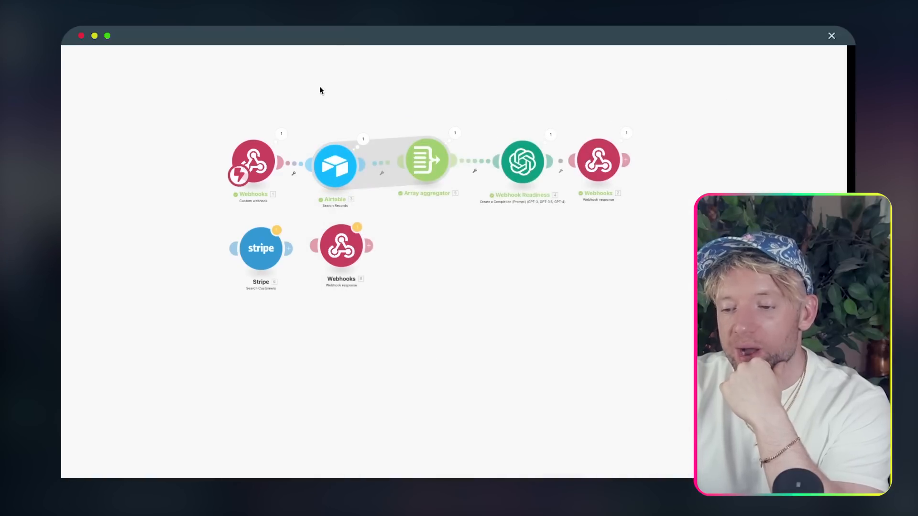
pyautogui.scroll(-5, 331, 149)
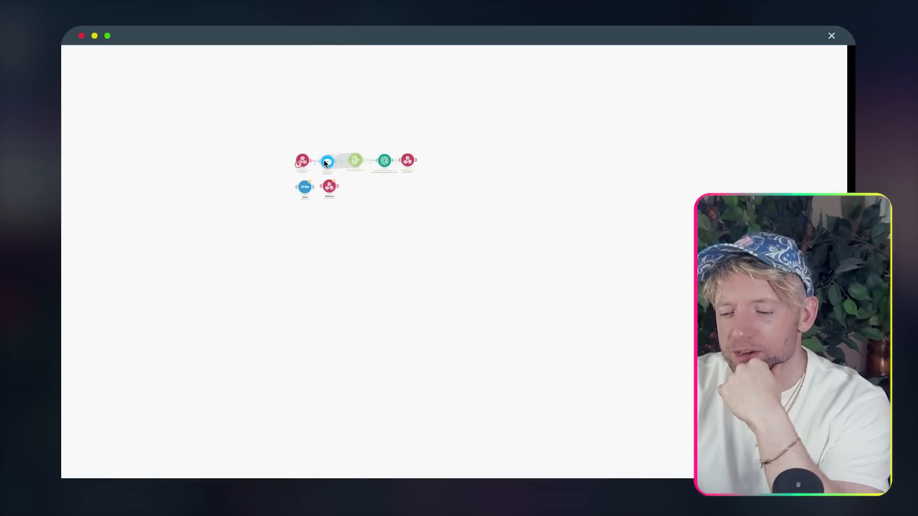
pyautogui.scroll(10, 285, 160)
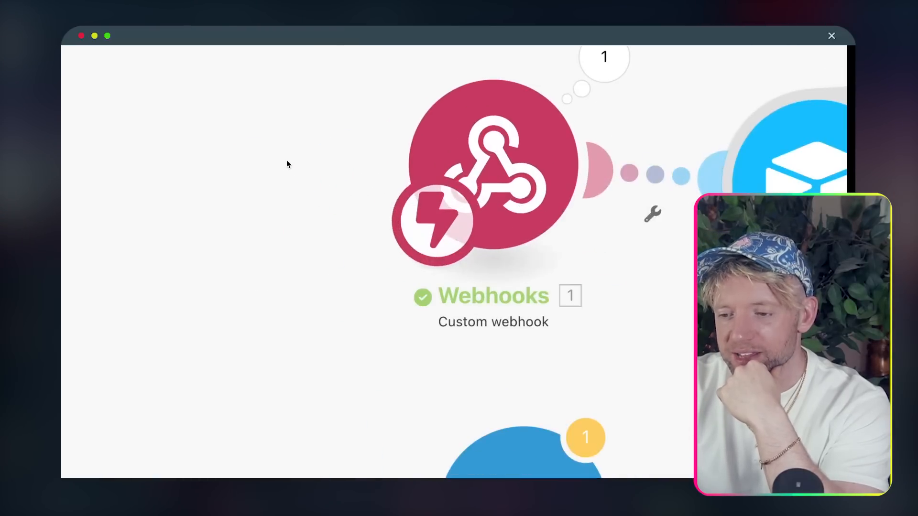
pyautogui.scroll(-5, 285, 159)
pyautogui.moveTo(375, 108); pyautogui.dragTo(271, 103)
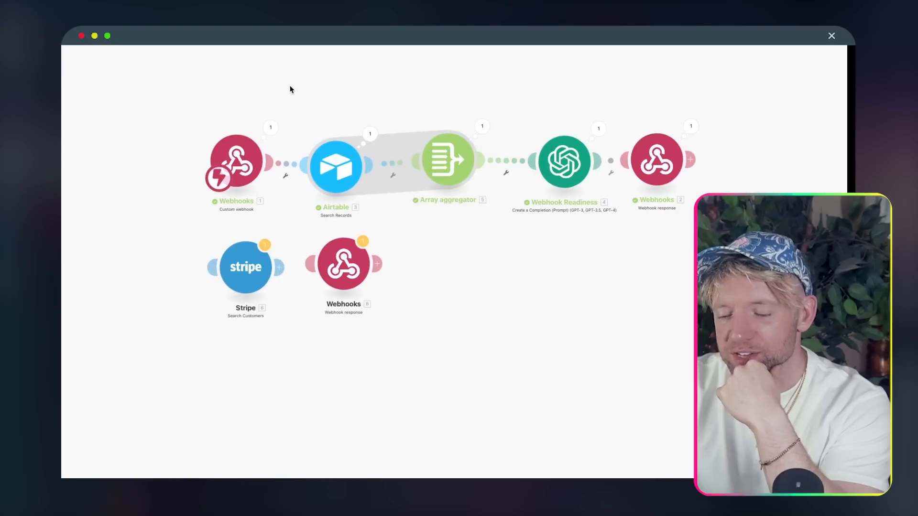
pyautogui.scroll(3, 287, 89)
# - Inspect the client email received by the webhook trigger
pyautogui.click(243, 131)
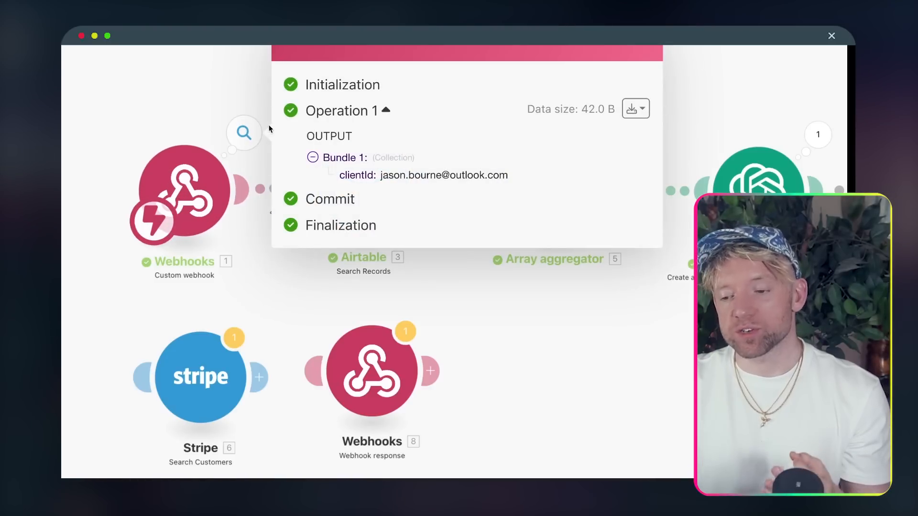
pyautogui.doubleClick(423, 175)
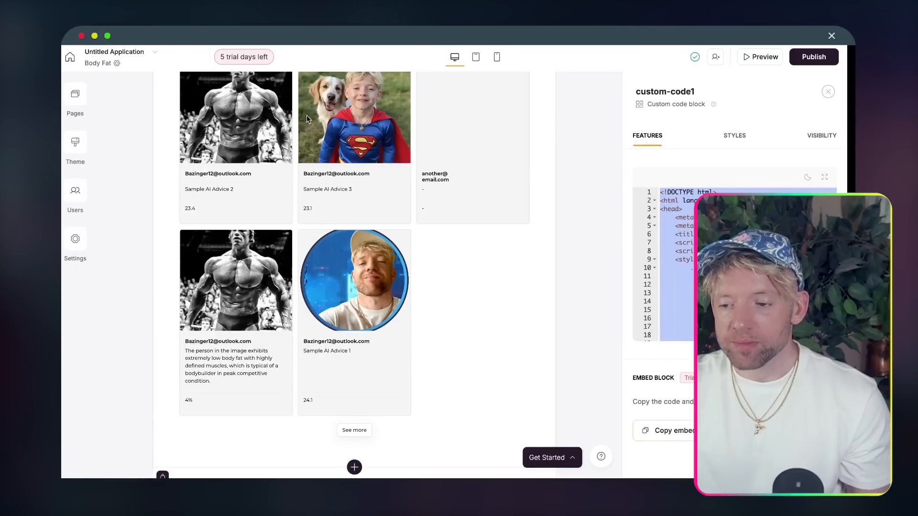
pyautogui.scroll(-7, 307, 191)
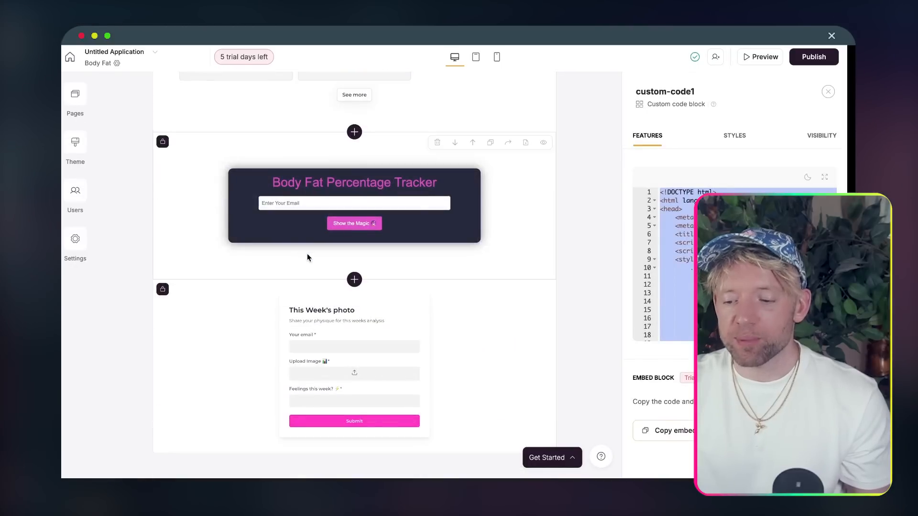
pyautogui.scroll(1, 307, 253)
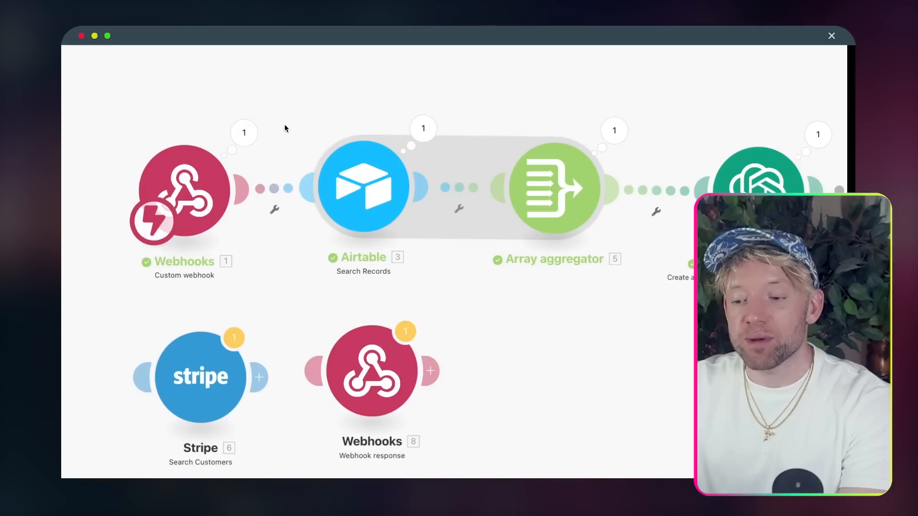
pyautogui.click(244, 128)
pyautogui.click(223, 96)
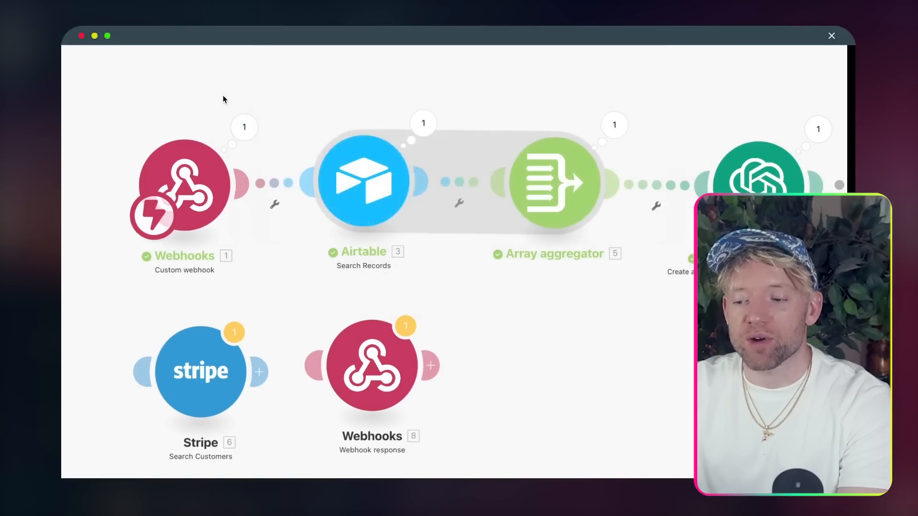
# - Review the Airtable search settings, then align the Array aggregator and Webhook Readiness modules
pyautogui.click(371, 193)
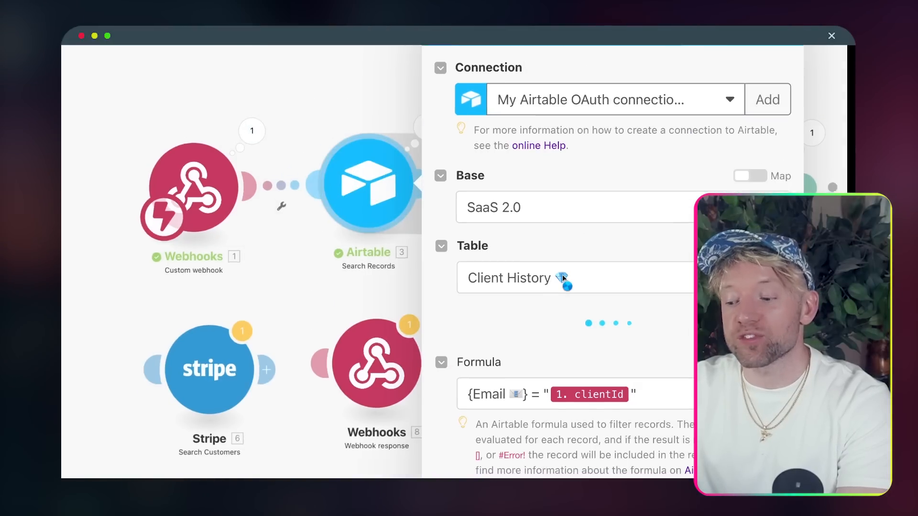
pyautogui.scroll(-5, 588, 263)
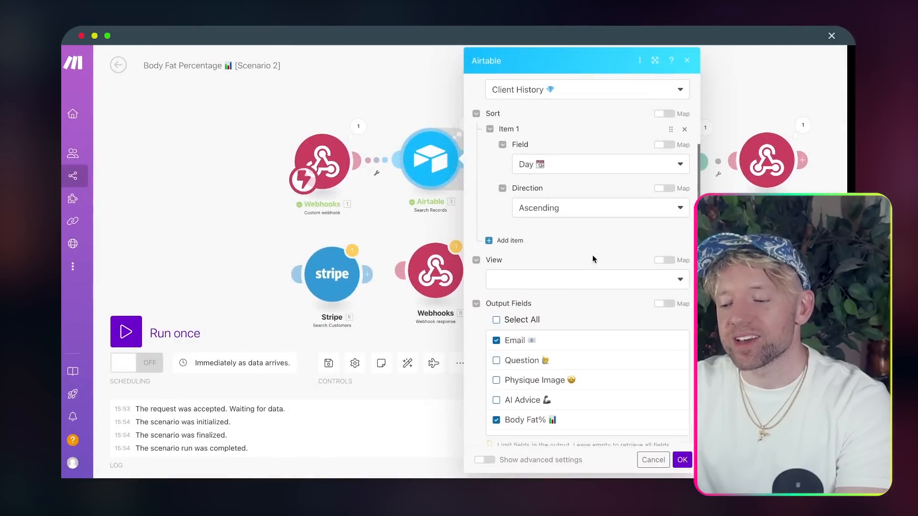
pyautogui.scroll(-1, 593, 258)
pyautogui.scroll(-1, 568, 325)
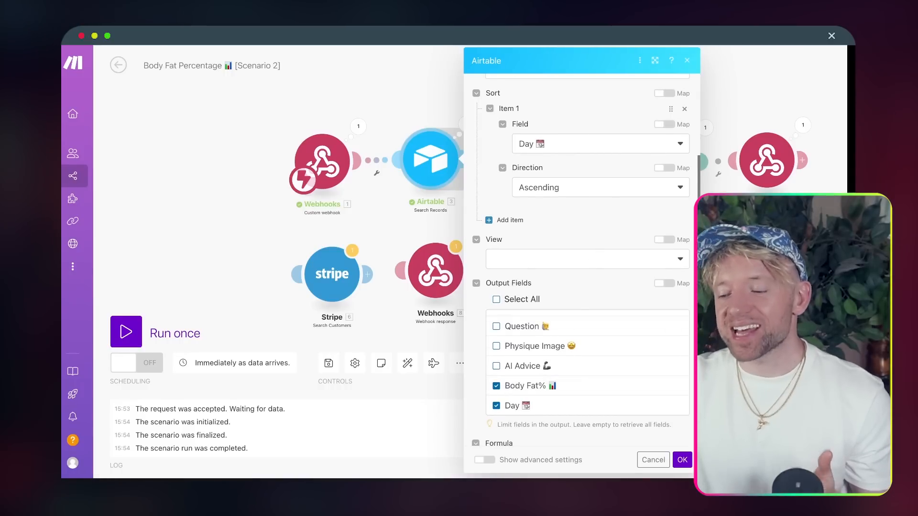
pyautogui.click(747, 263)
pyautogui.moveTo(748, 263); pyautogui.dragTo(520, 269)
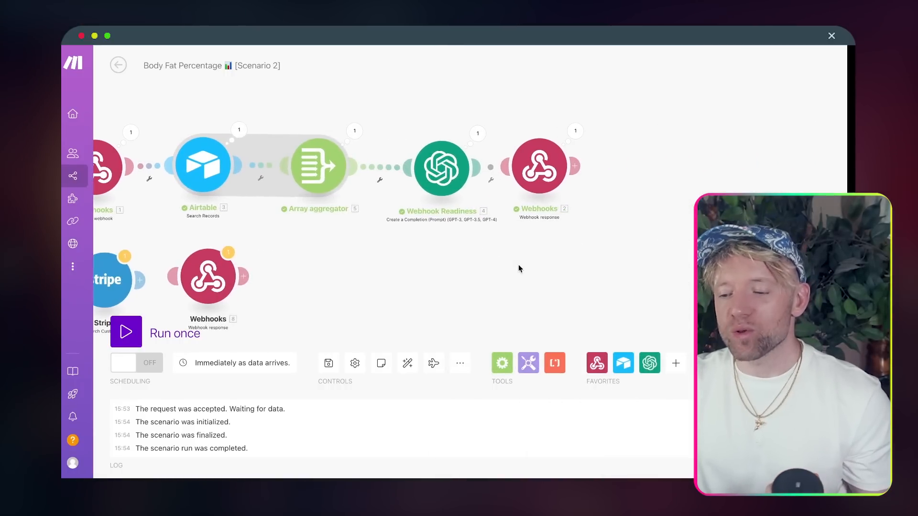
pyautogui.moveTo(316, 177); pyautogui.dragTo(326, 182)
pyautogui.moveTo(434, 178); pyautogui.dragTo(414, 180)
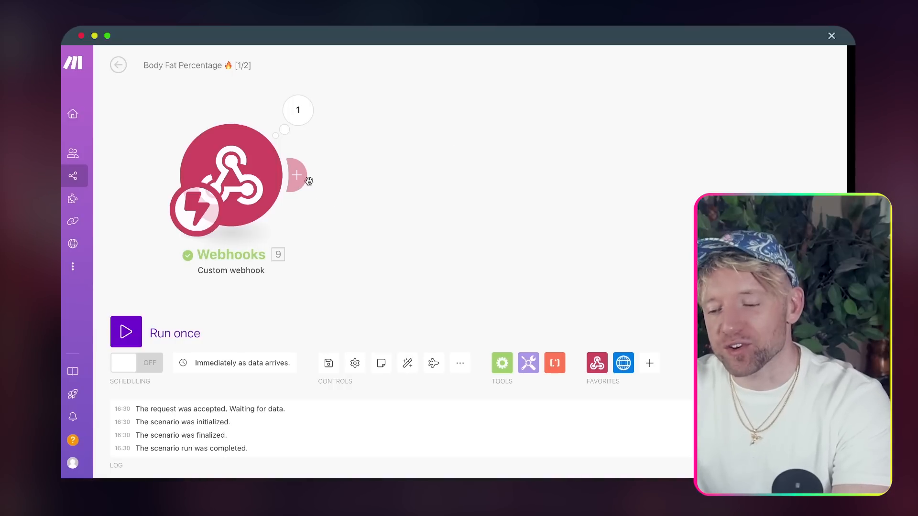
# - Add an Airtable Search Records module after the webhook trigger
pyautogui.click(301, 102)
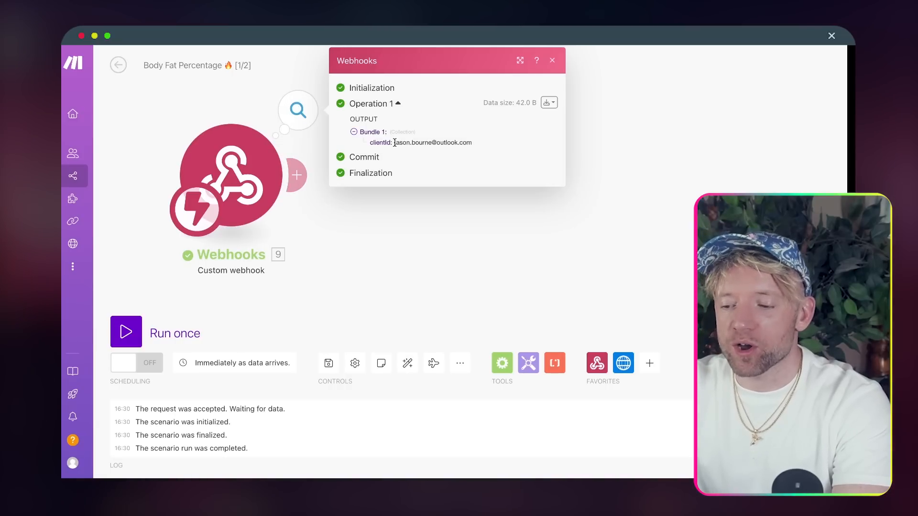
pyautogui.click(472, 257)
pyautogui.click(301, 174)
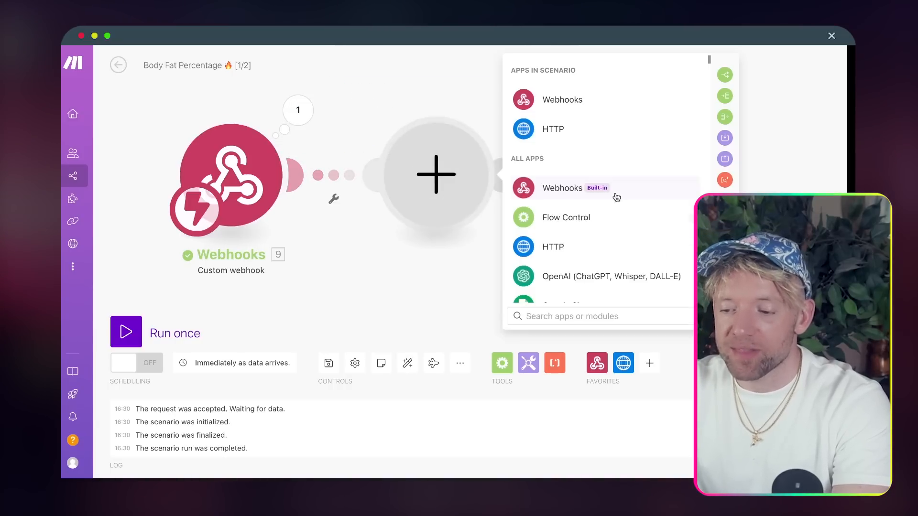
pyautogui.write('air')
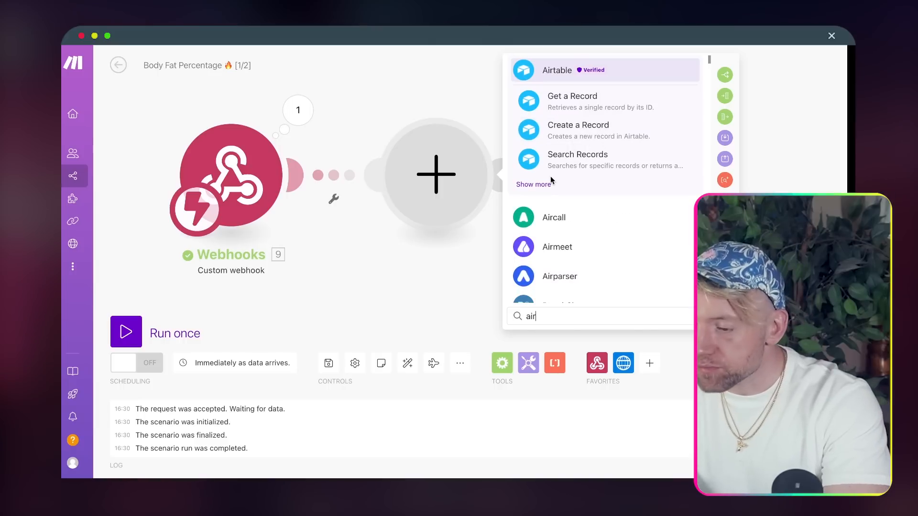
pyautogui.click(567, 165)
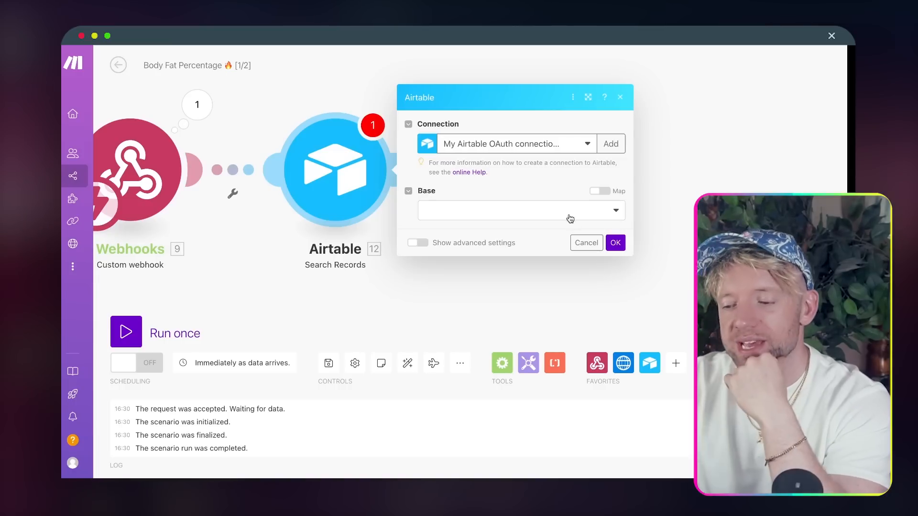
# - Point the search at The AI PT base and its Client History table
pyautogui.click(530, 217)
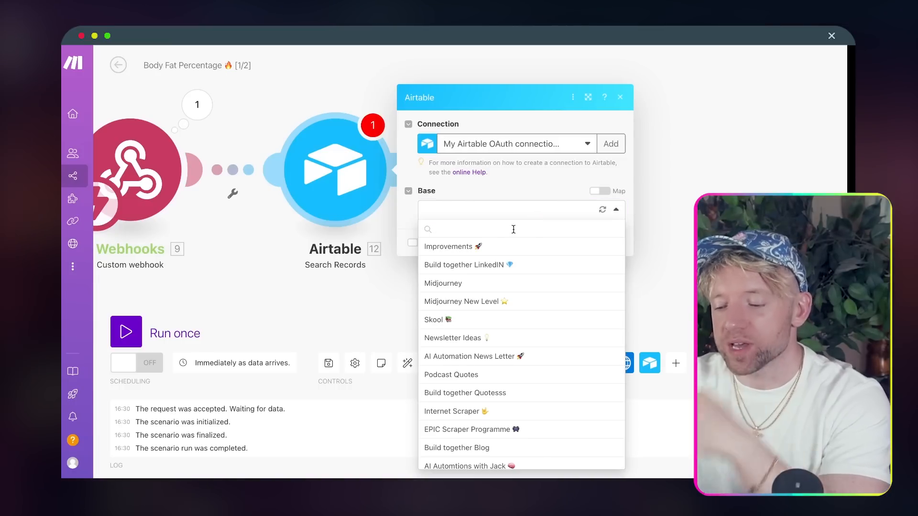
pyautogui.write('ai pt')
pyautogui.click(486, 248)
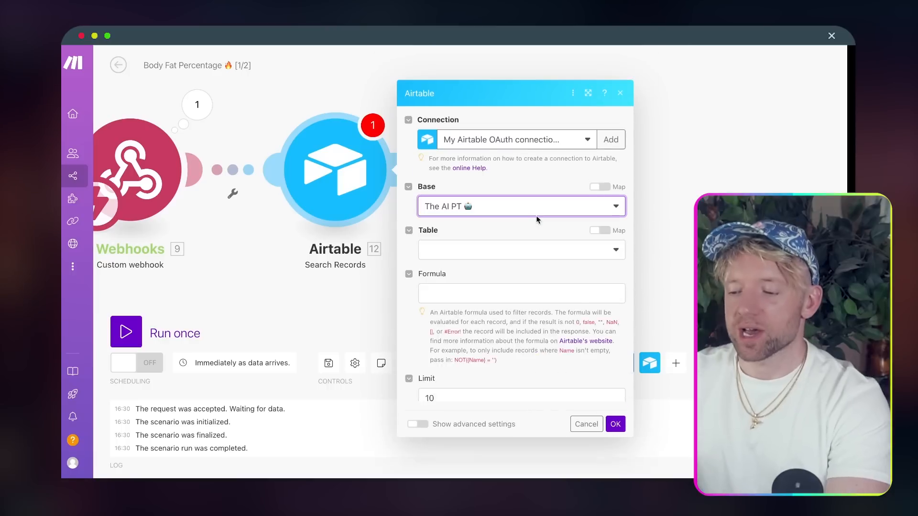
pyautogui.click(494, 214)
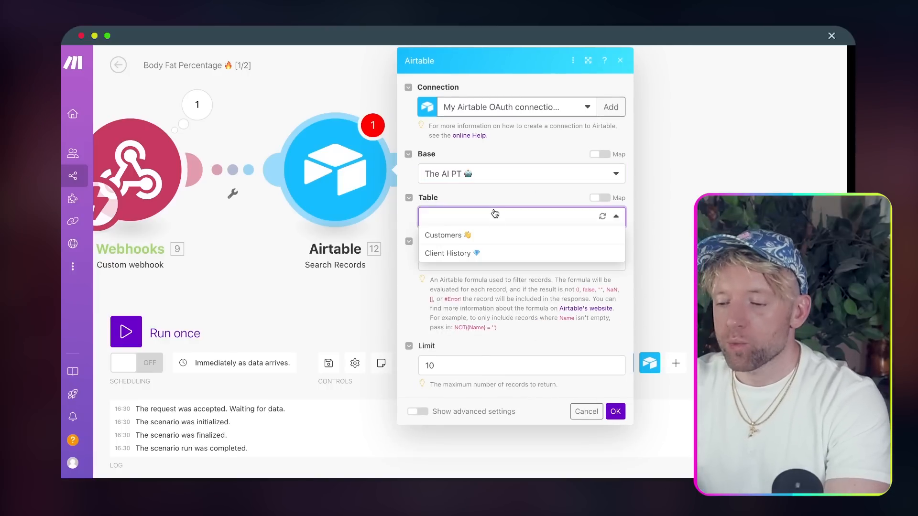
pyautogui.click(474, 254)
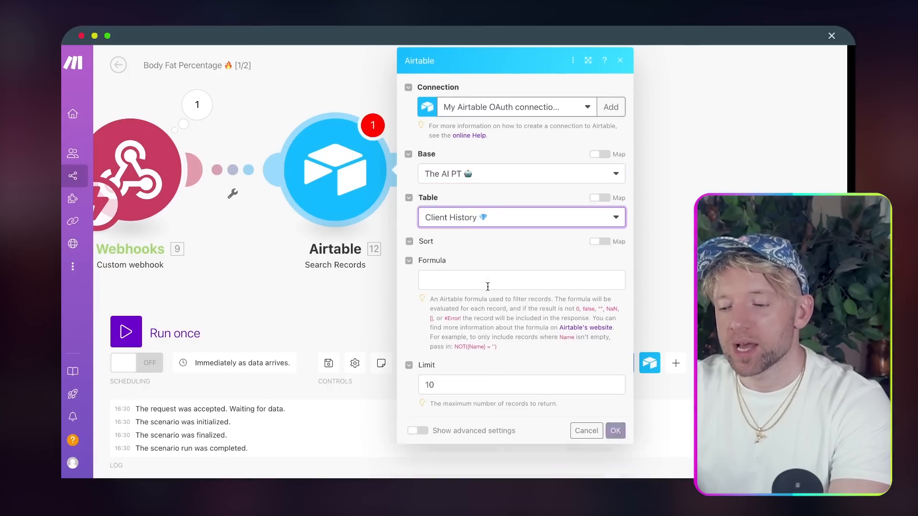
pyautogui.scroll(-3, 503, 263)
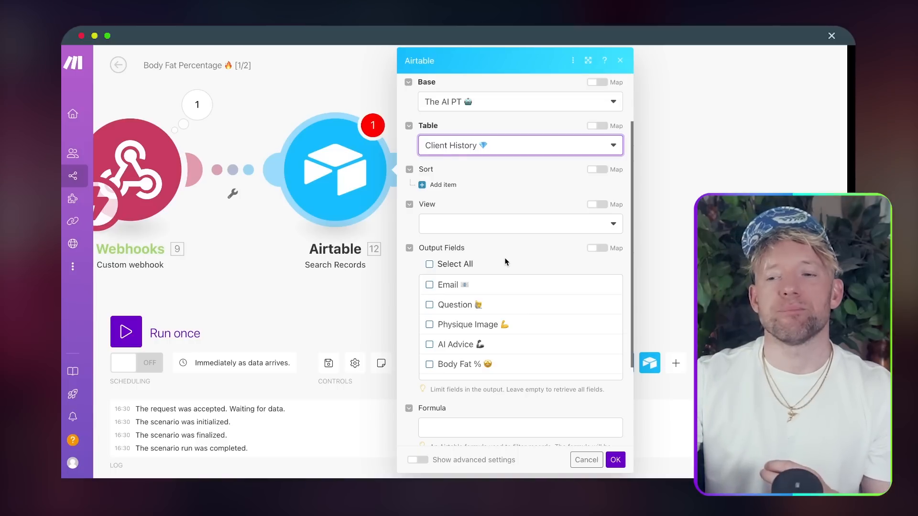
# - Include the Body Fat % field and map the webhook's clientId into the search formula
pyautogui.click(494, 229)
pyautogui.click(516, 194)
pyautogui.scroll(-3, 534, 237)
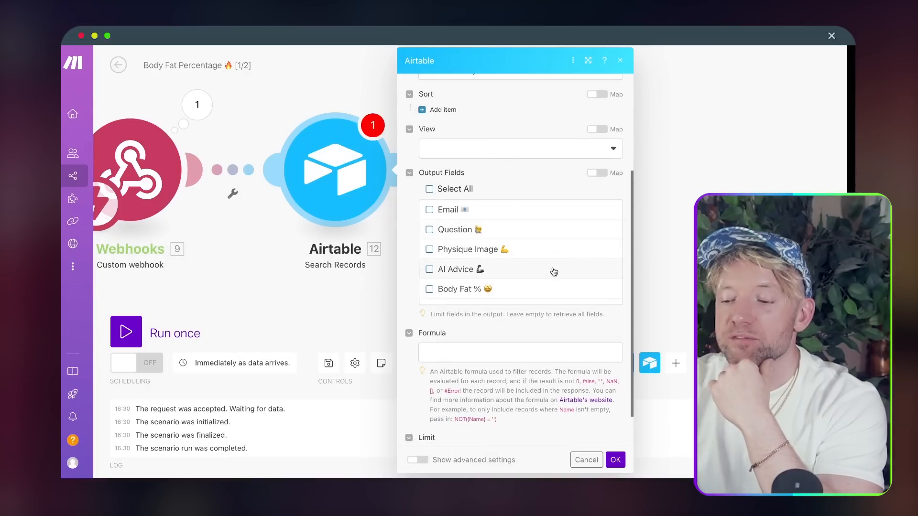
pyautogui.click(514, 289)
pyautogui.scroll(-1, 529, 248)
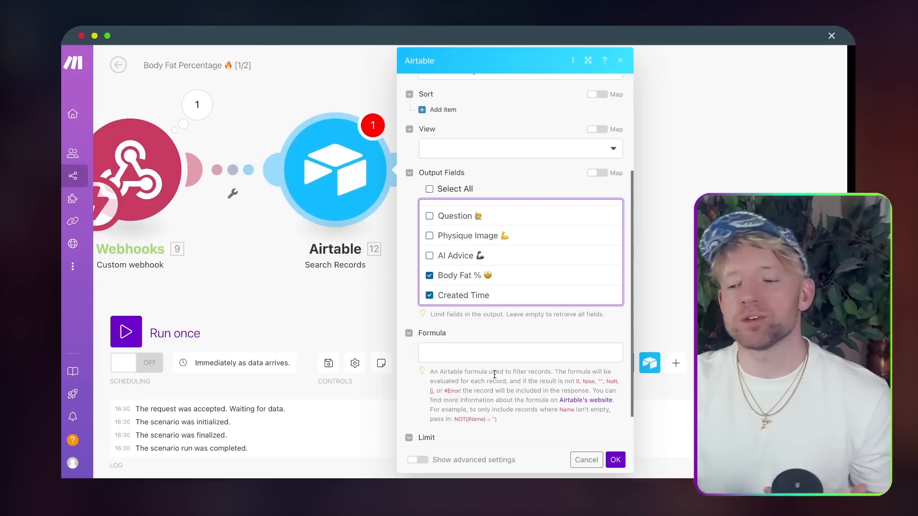
pyautogui.scroll(-2, 507, 329)
pyautogui.click(507, 311)
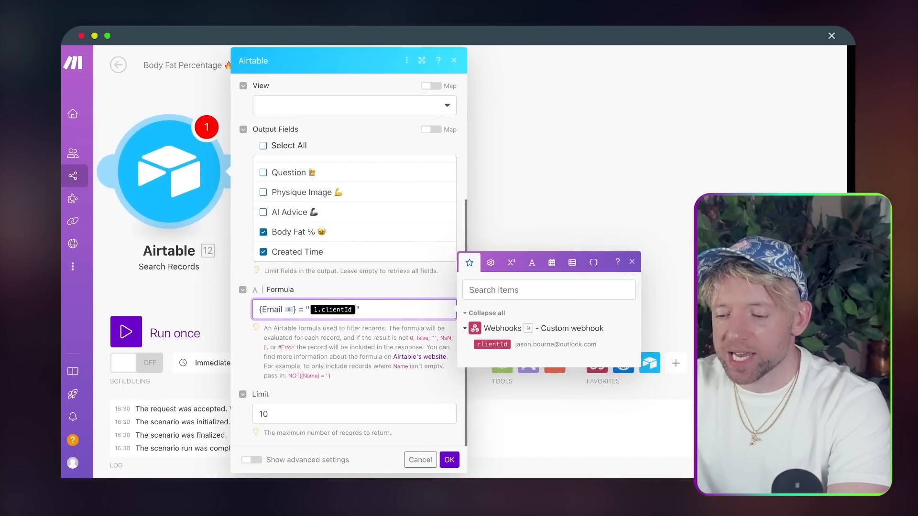
pyautogui.click(490, 344)
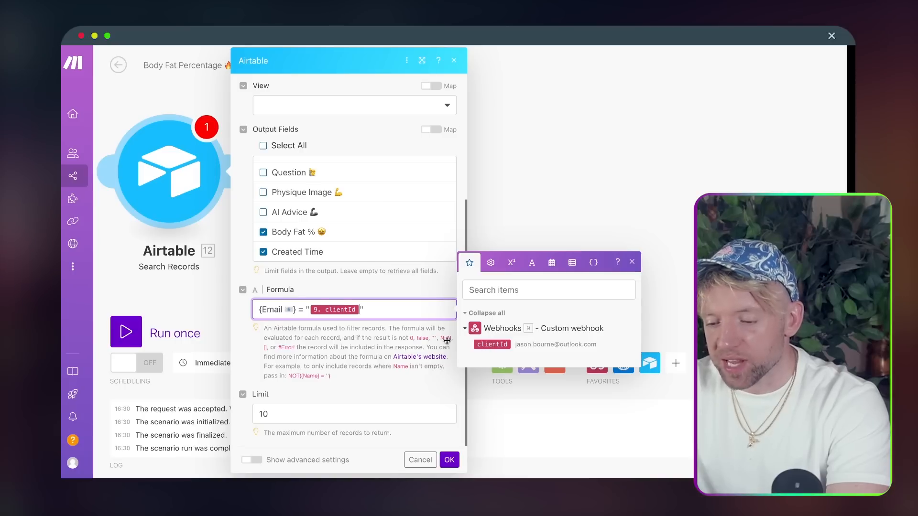
pyautogui.moveTo(267, 309); pyautogui.dragTo(262, 311)
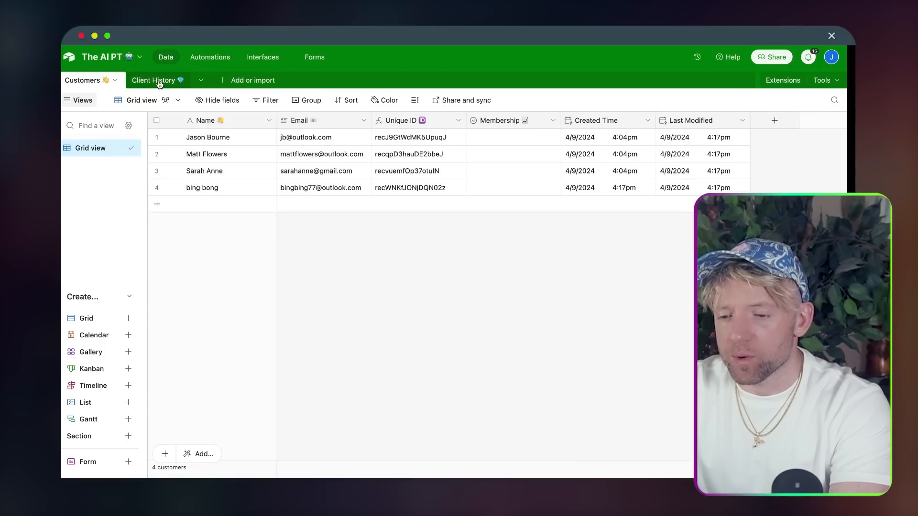
# - Check the Email field name in Airtable's Client History table and paste it into the formula
pyautogui.click(159, 81)
pyautogui.click(228, 121)
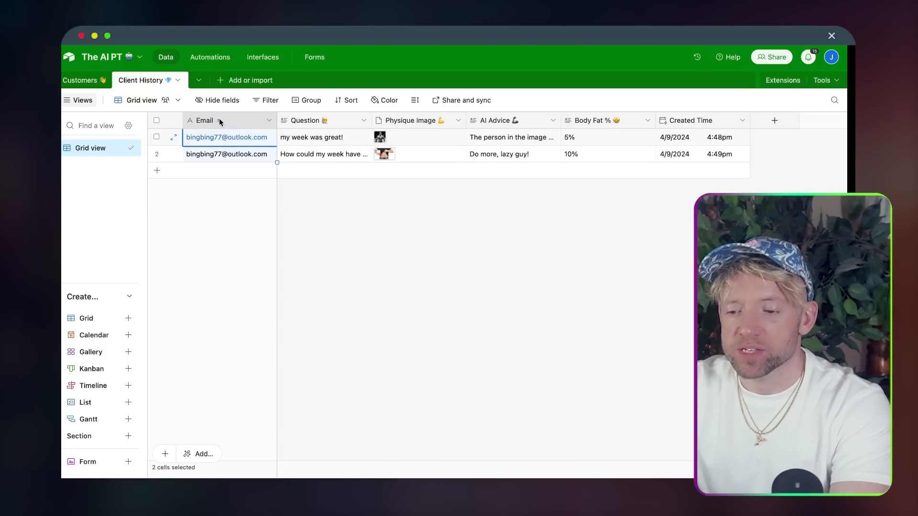
pyautogui.doubleClick(219, 120)
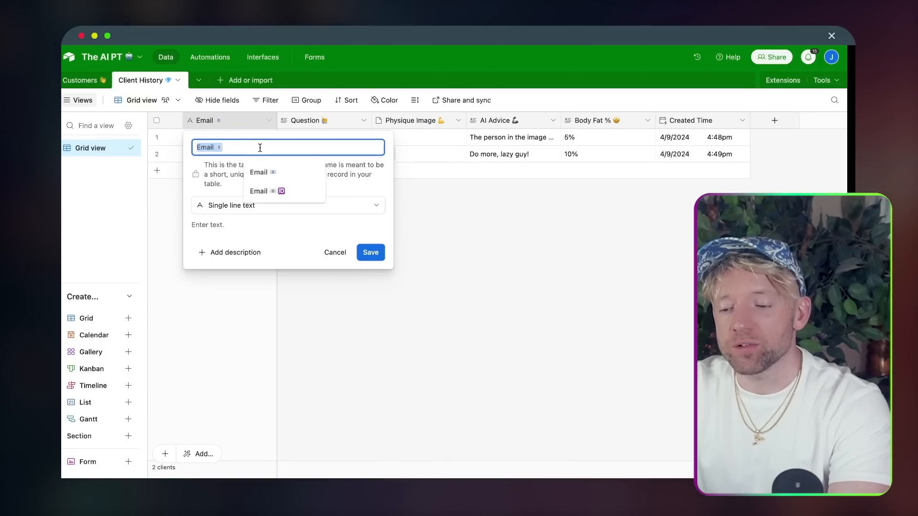
pyautogui.click(372, 253)
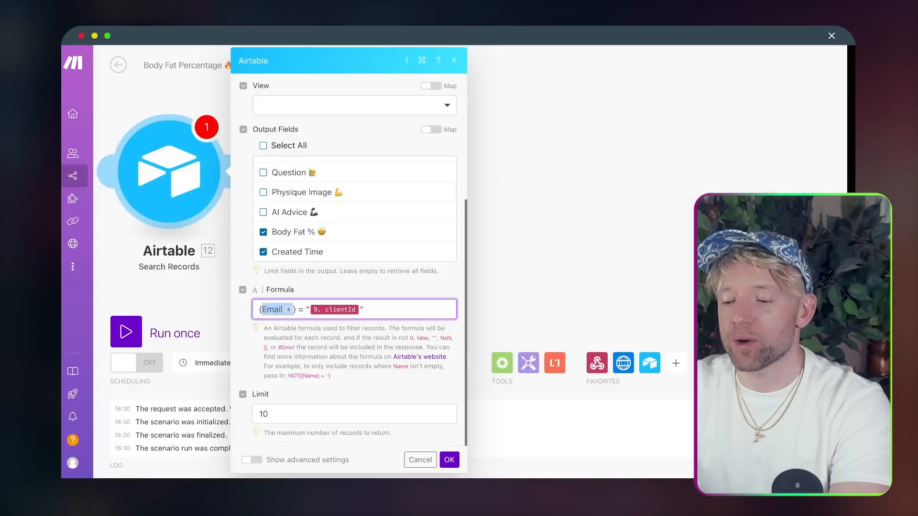
pyautogui.write('Email 📧')
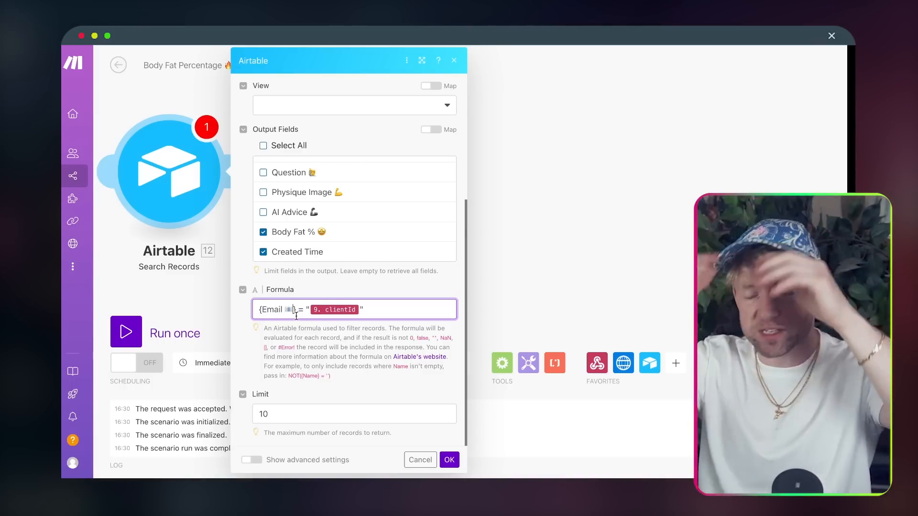
# - Add an advanced sort rule on Created Time with Ascending direction
pyautogui.scroll(1, 370, 256)
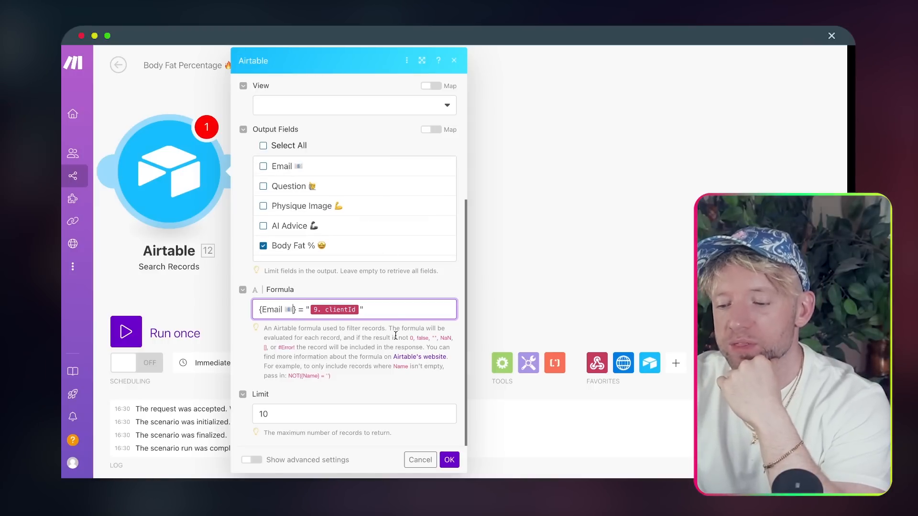
pyautogui.click(251, 460)
pyautogui.scroll(-2, 369, 367)
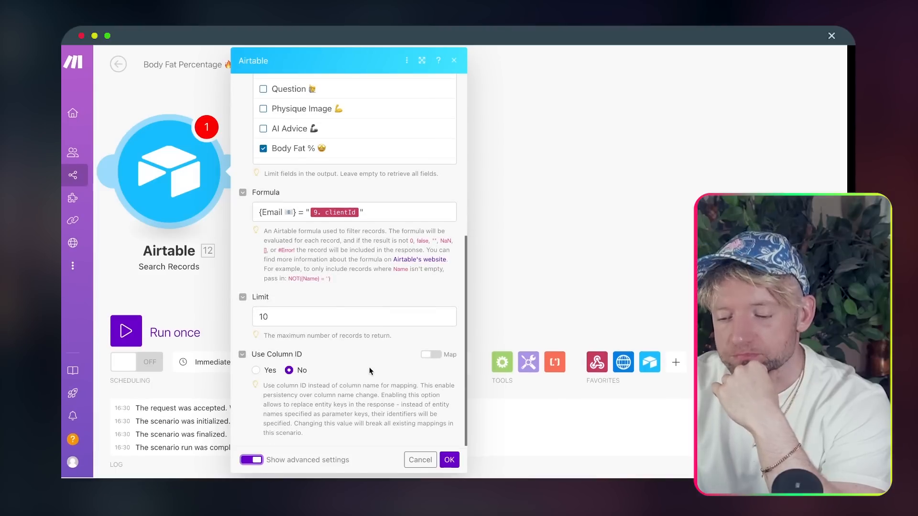
pyautogui.scroll(6, 338, 347)
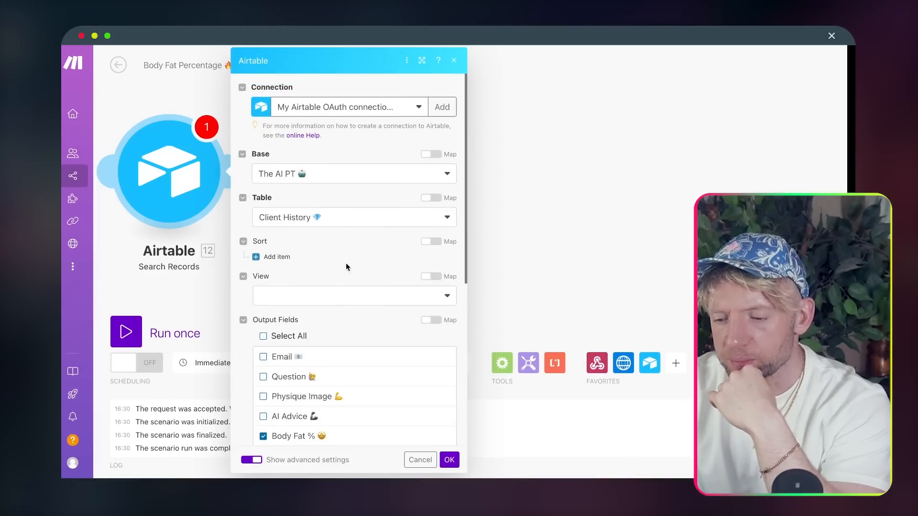
pyautogui.click(275, 258)
pyautogui.scroll(-1, 334, 261)
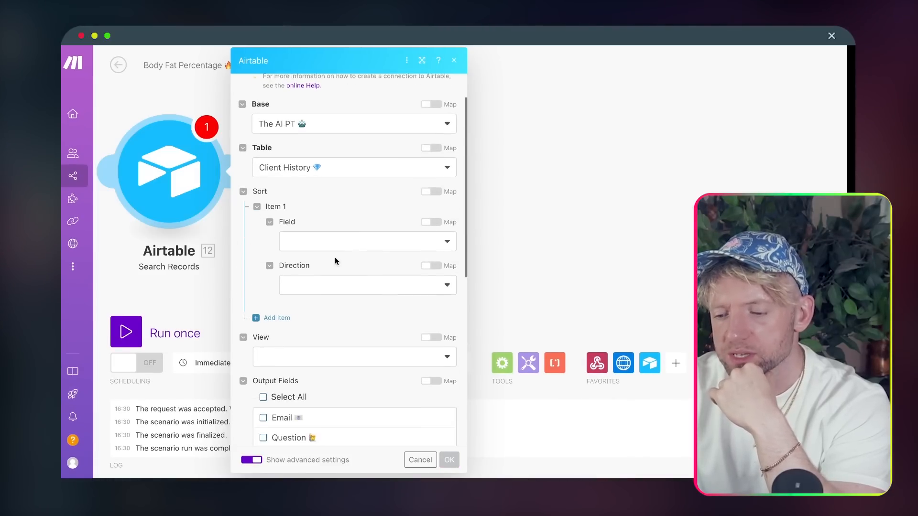
pyautogui.click(309, 232)
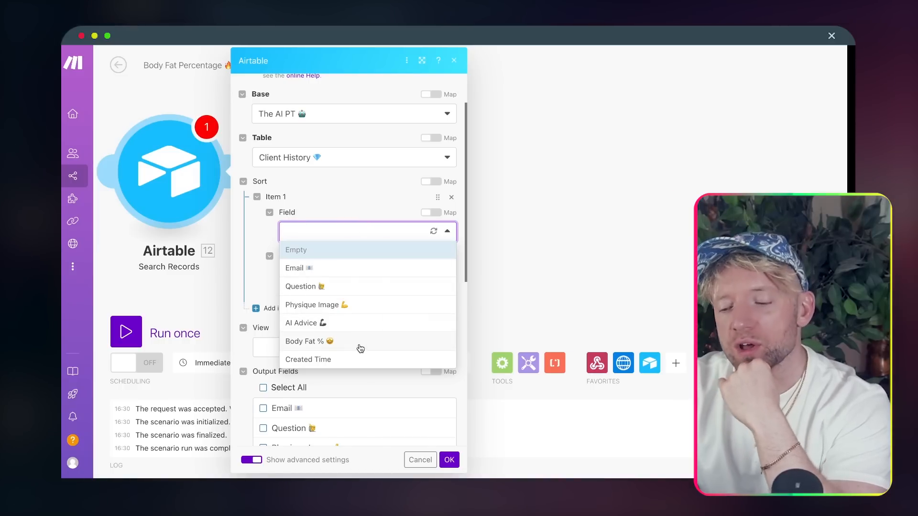
pyautogui.click(359, 360)
pyautogui.click(356, 277)
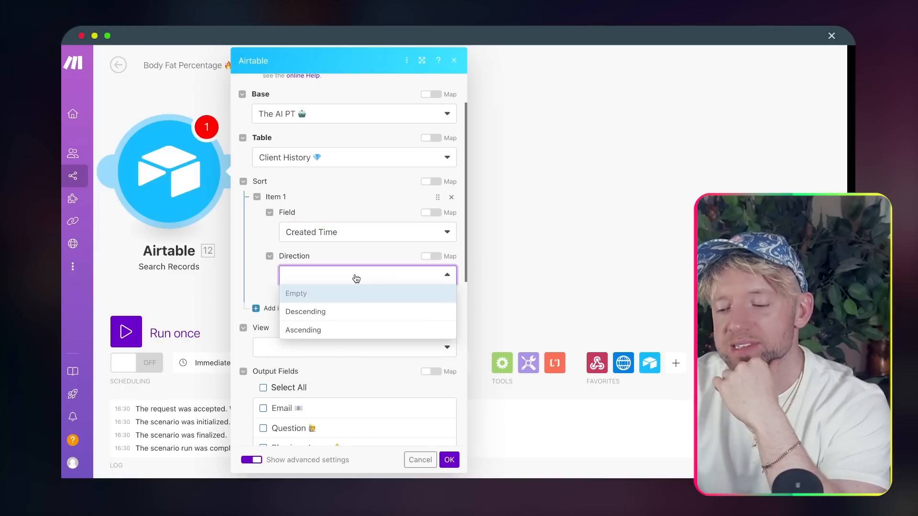
pyautogui.click(353, 332)
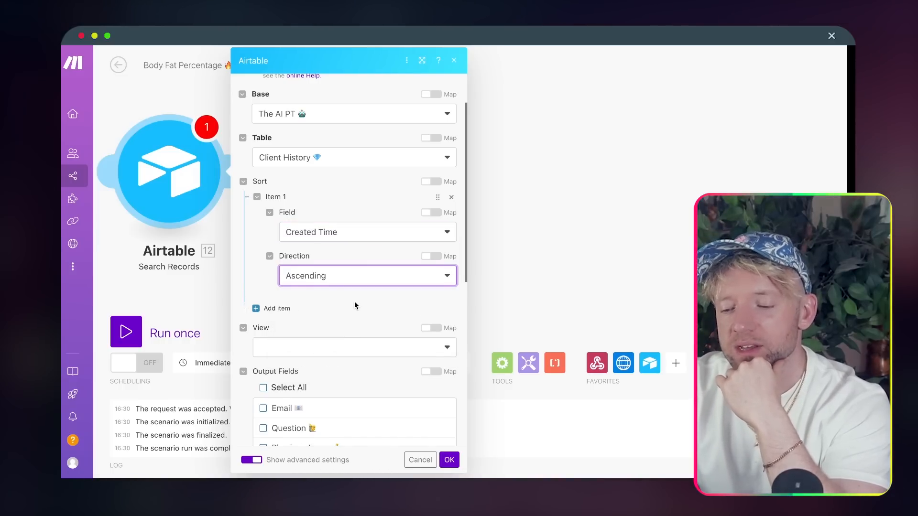
# - Save the Airtable search settings with OK
pyautogui.scroll(-1, 355, 302)
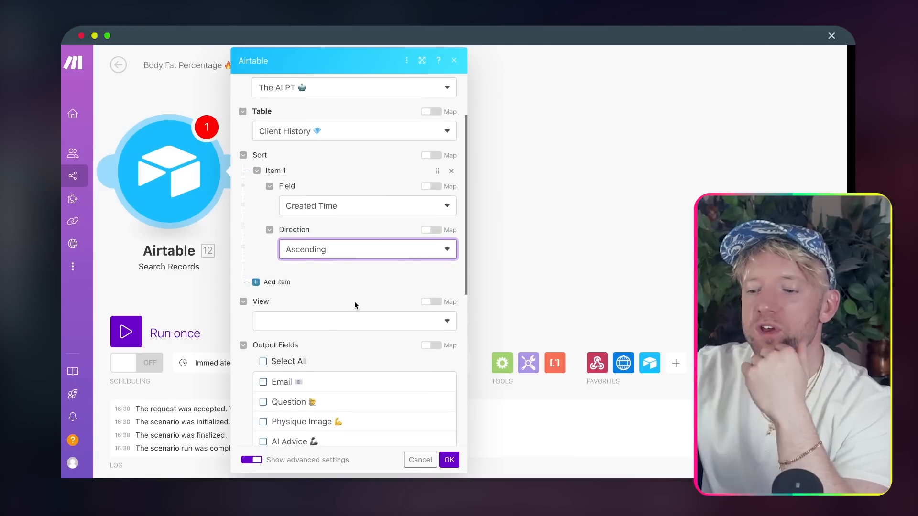
pyautogui.scroll(-5, 354, 301)
pyautogui.click(449, 460)
pyautogui.moveTo(349, 276); pyautogui.dragTo(527, 272)
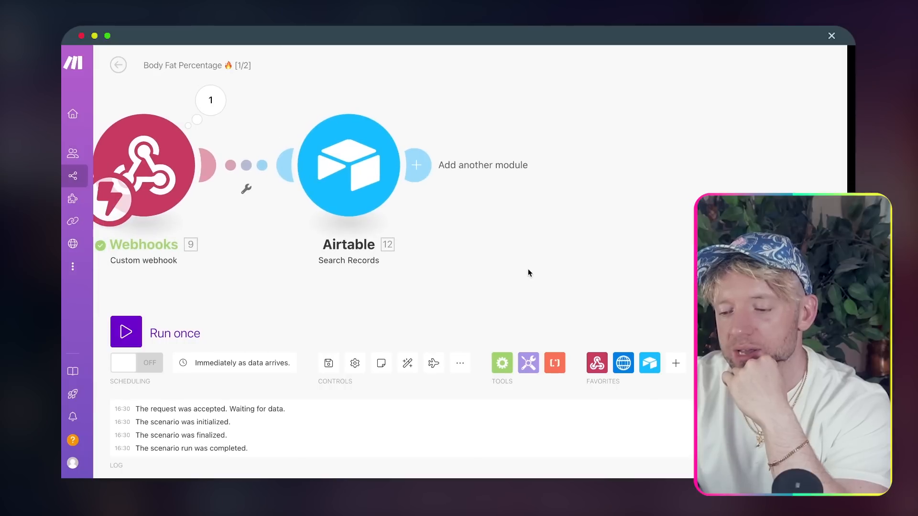
# - Start Run once and copy the second client's email from the tracker preview
pyautogui.scroll(-3, 528, 273)
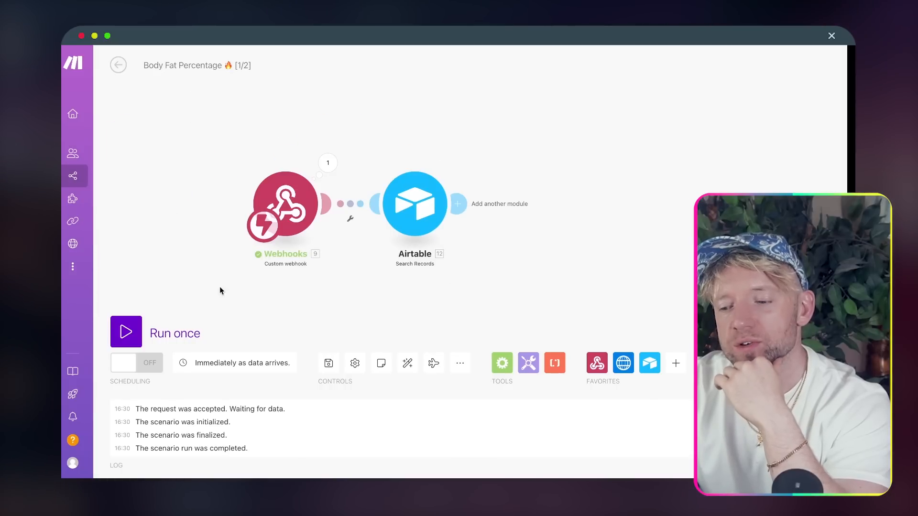
pyautogui.click(126, 331)
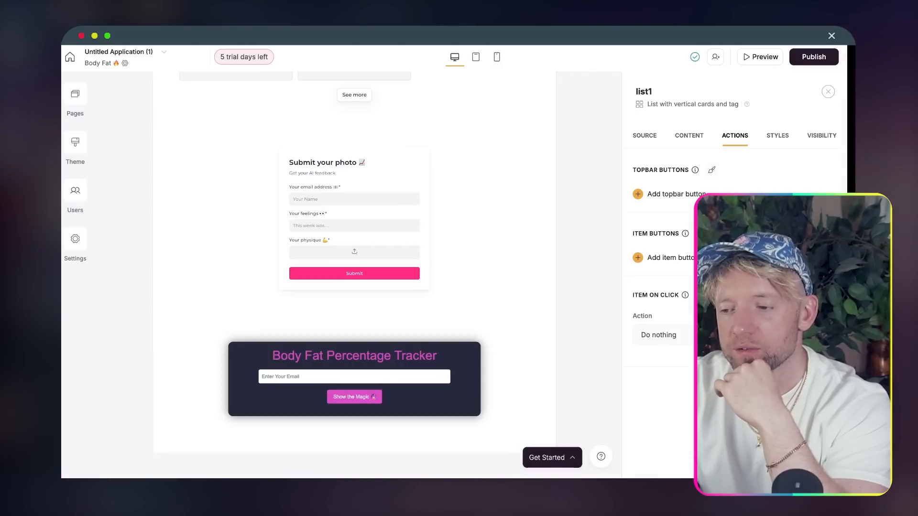
pyautogui.click(764, 57)
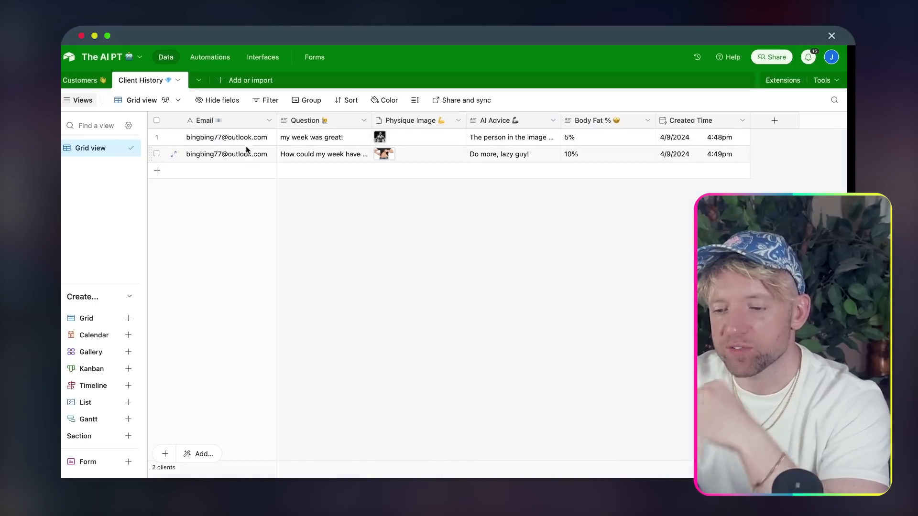
pyautogui.doubleClick(244, 152)
pyautogui.press('super+c')
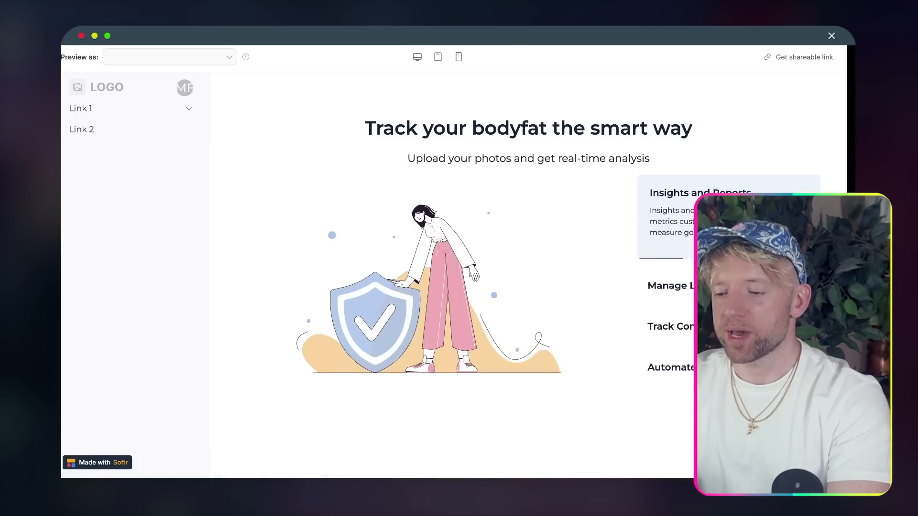
# - Paste the client email into the tracker's email field and submit it with Show the Magic
pyautogui.scroll(-3, 478, 239)
pyautogui.scroll(-10, 477, 239)
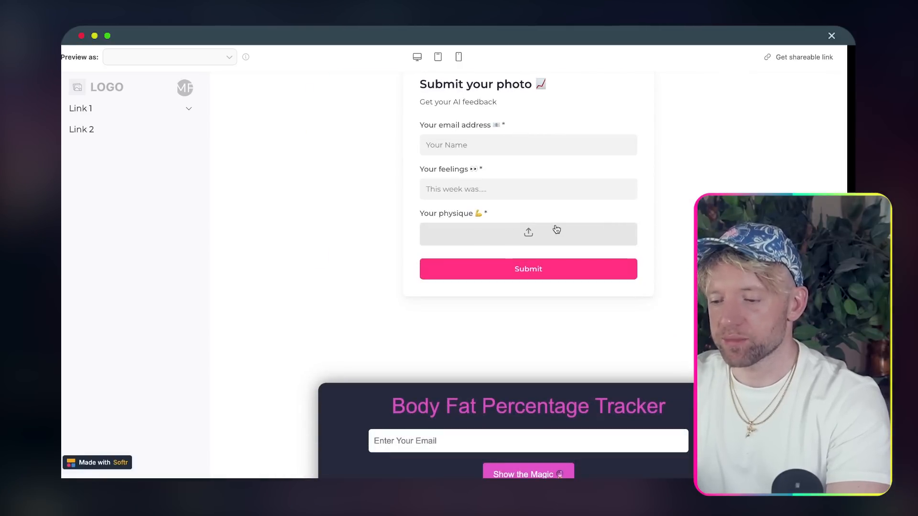
pyautogui.scroll(-2, 641, 283)
pyautogui.click(515, 341)
pyautogui.press('super+v')
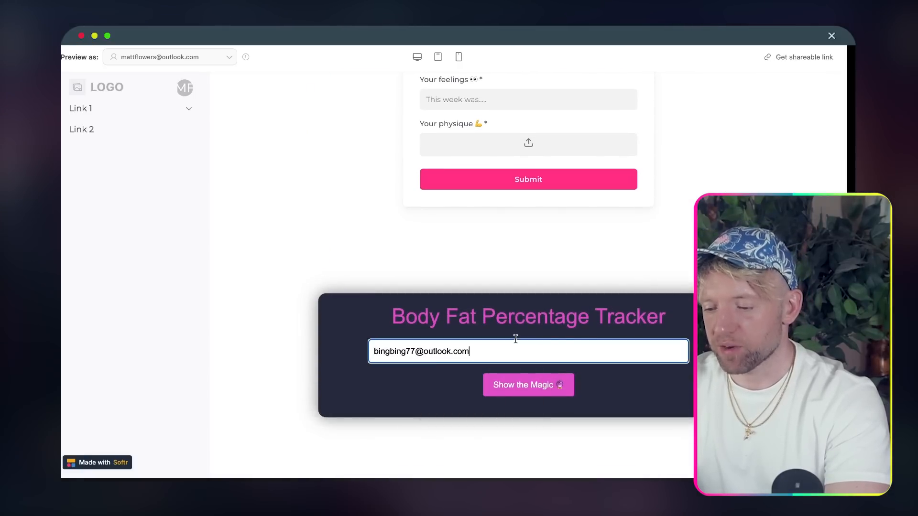
pyautogui.click(523, 377)
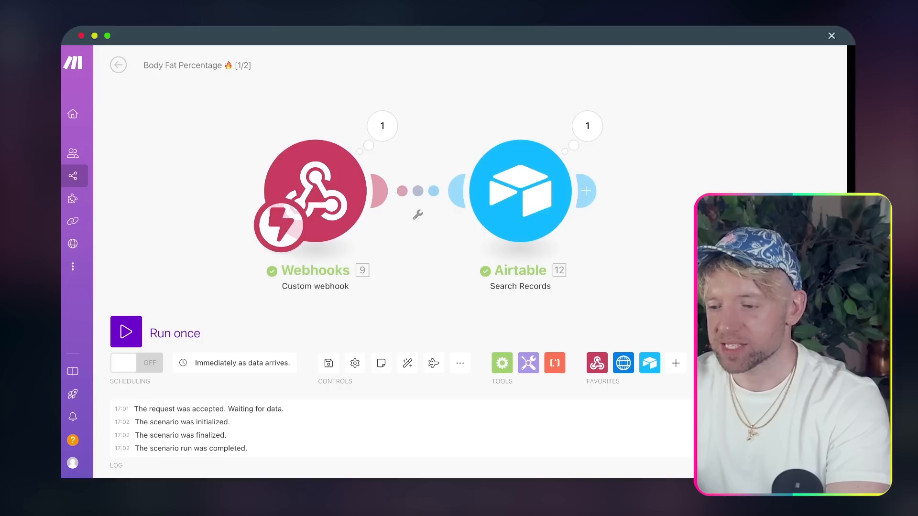
# - Inspect the webhook and Airtable search output bundles, confirming two records at 5% and 10% body fat
pyautogui.click(242, 127)
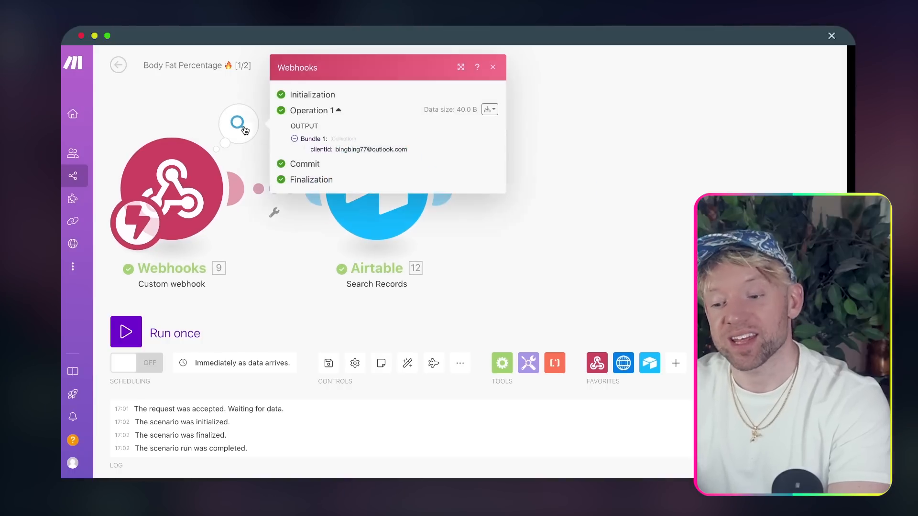
pyautogui.click(520, 182)
pyautogui.click(443, 127)
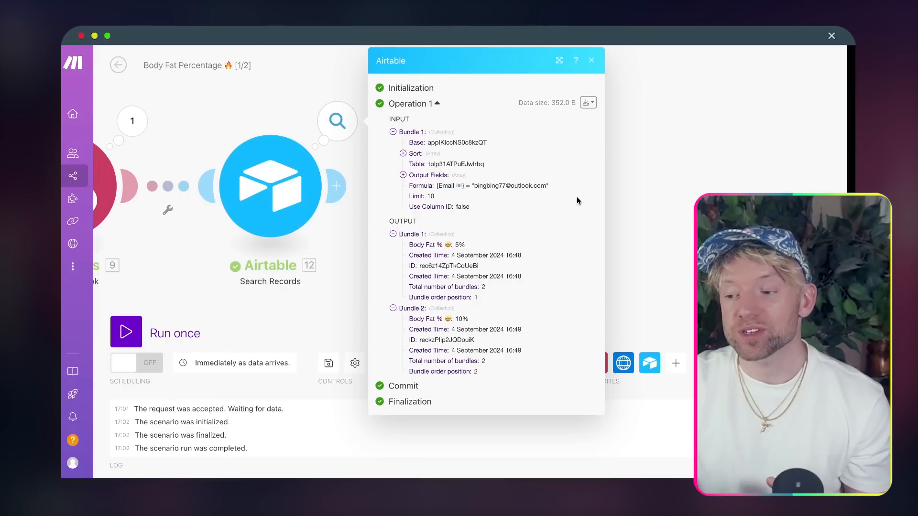
pyautogui.moveTo(408, 244); pyautogui.dragTo(457, 256)
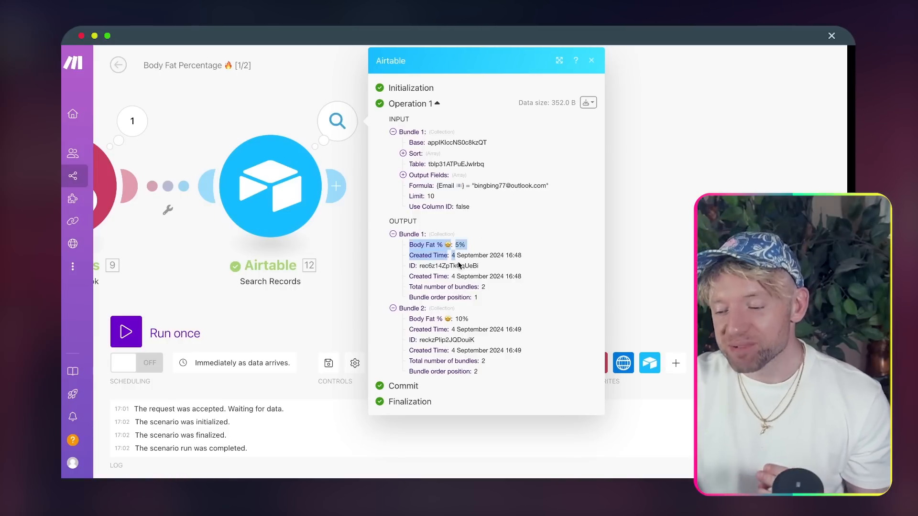
pyautogui.click(473, 314)
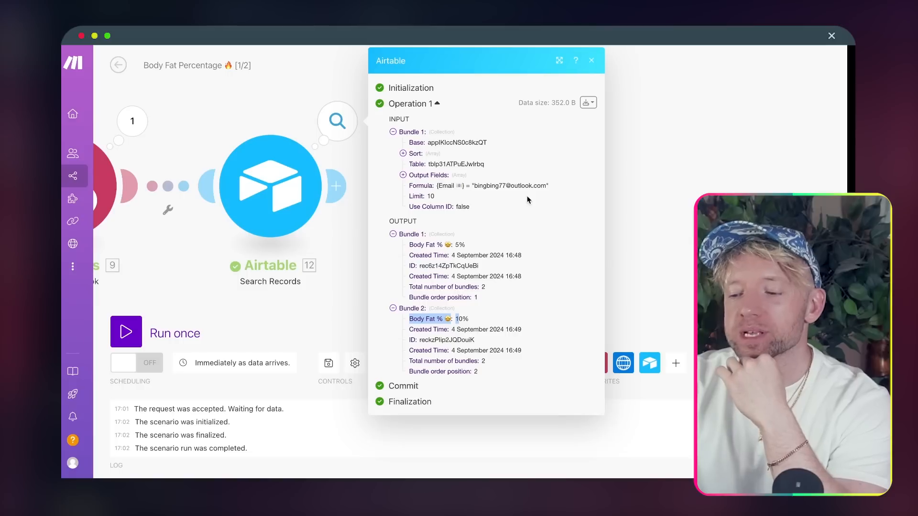
pyautogui.click(671, 182)
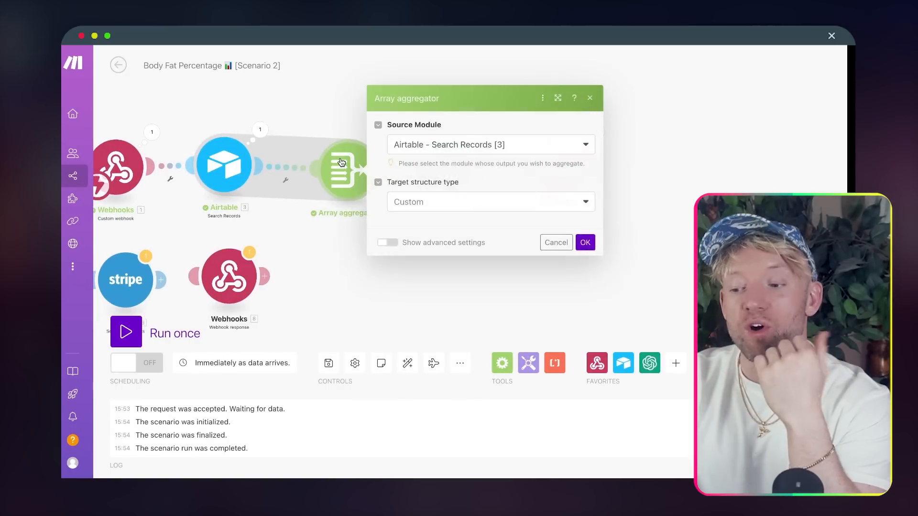
# - Close the reference aggregator settings and add an Array aggregator after the Airtable search
pyautogui.scroll(-3, 457, 221)
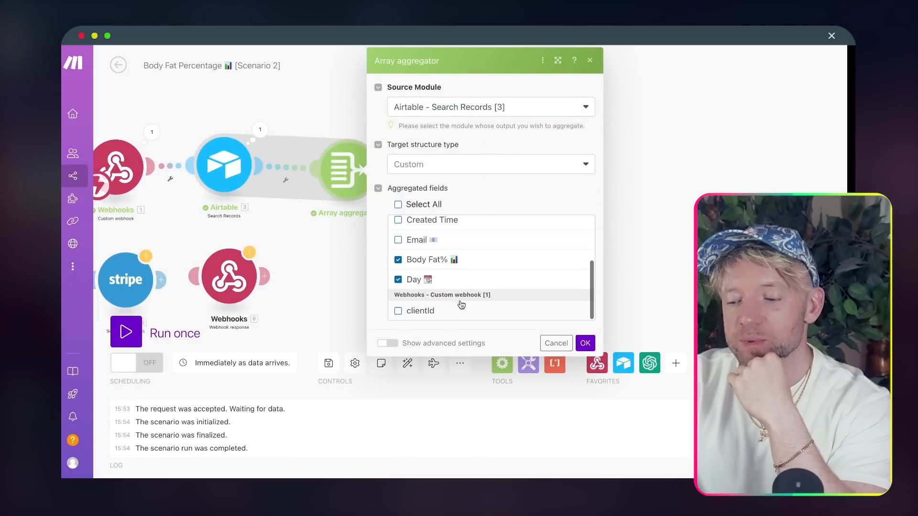
pyautogui.scroll(3, 467, 267)
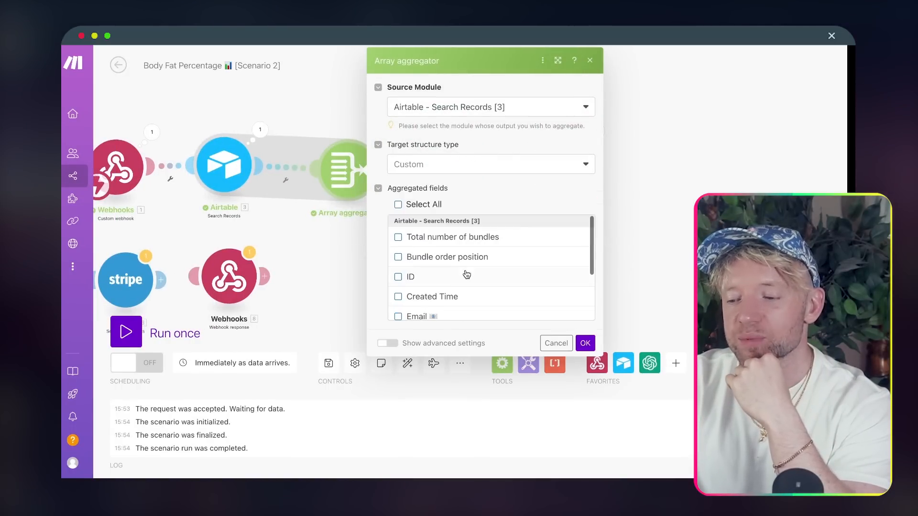
pyautogui.click(321, 102)
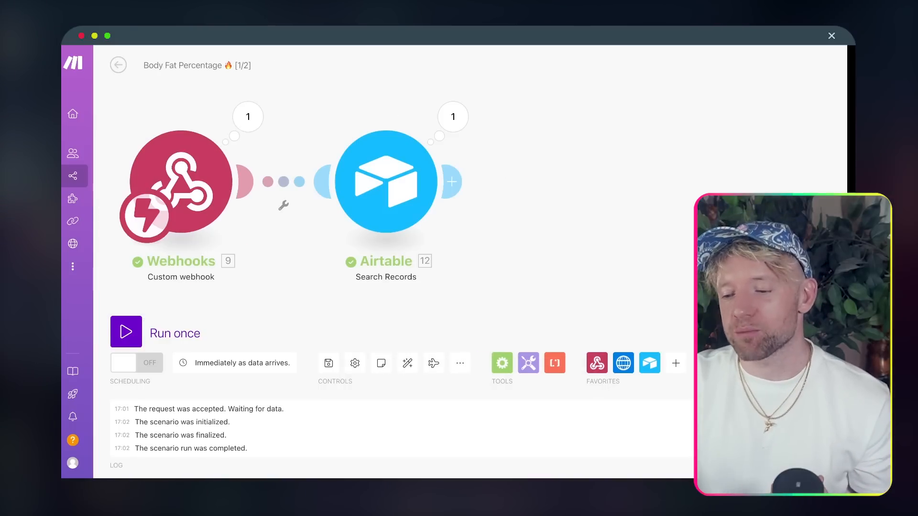
pyautogui.scroll(2, 489, 191)
pyautogui.click(349, 180)
pyautogui.write('arrayt')
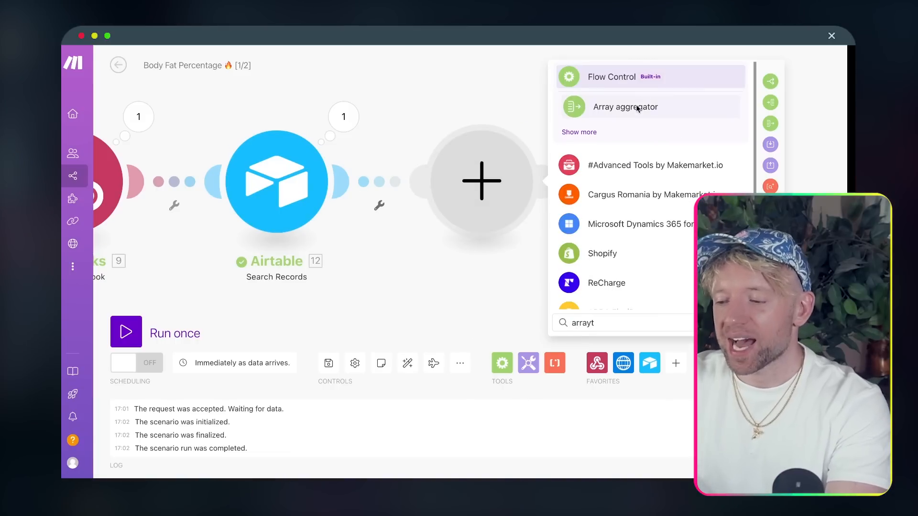
pyautogui.click(638, 109)
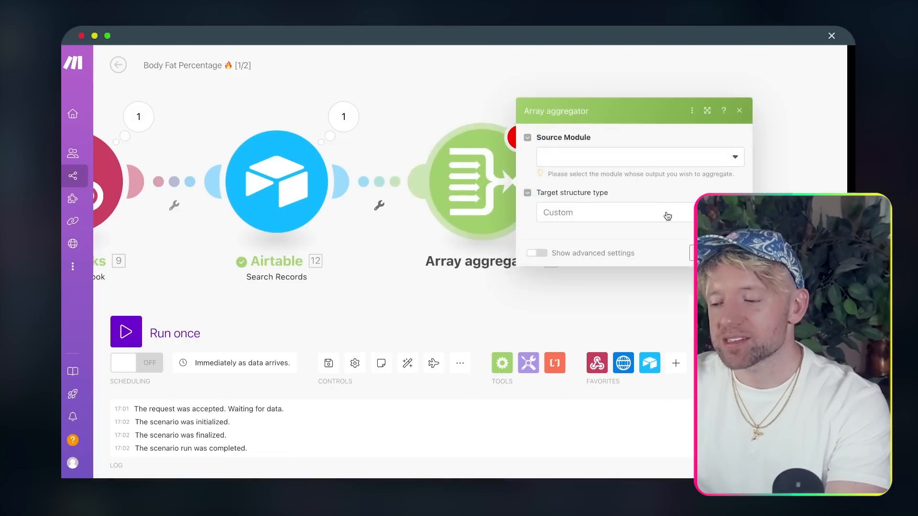
# - Set the aggregator source to Airtable Search Records, aggregating Created Time and Body Fat %
pyautogui.click(552, 113)
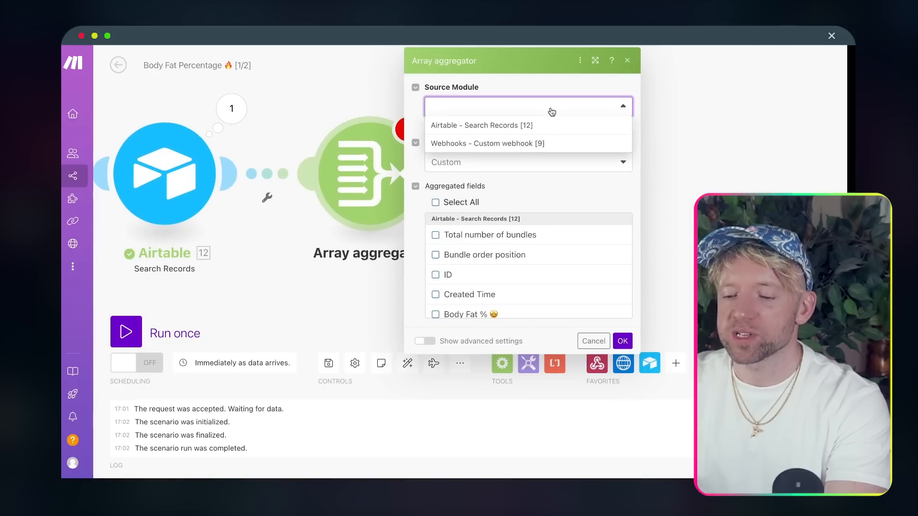
pyautogui.click(520, 126)
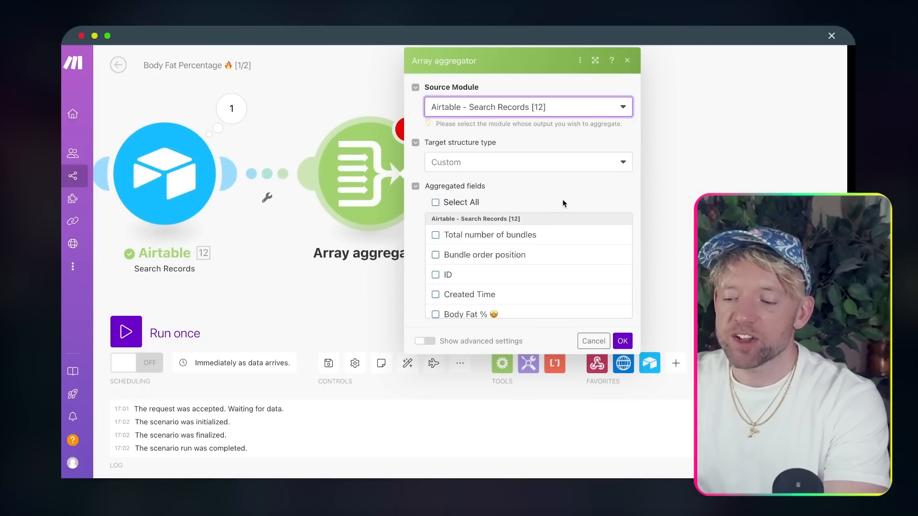
pyautogui.scroll(-2, 571, 271)
pyautogui.scroll(-1, 572, 271)
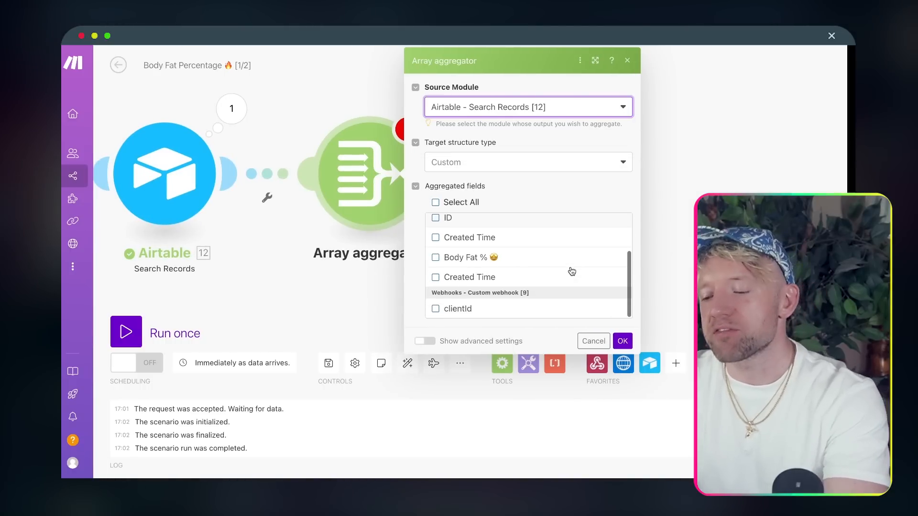
pyautogui.click(546, 242)
pyautogui.click(546, 260)
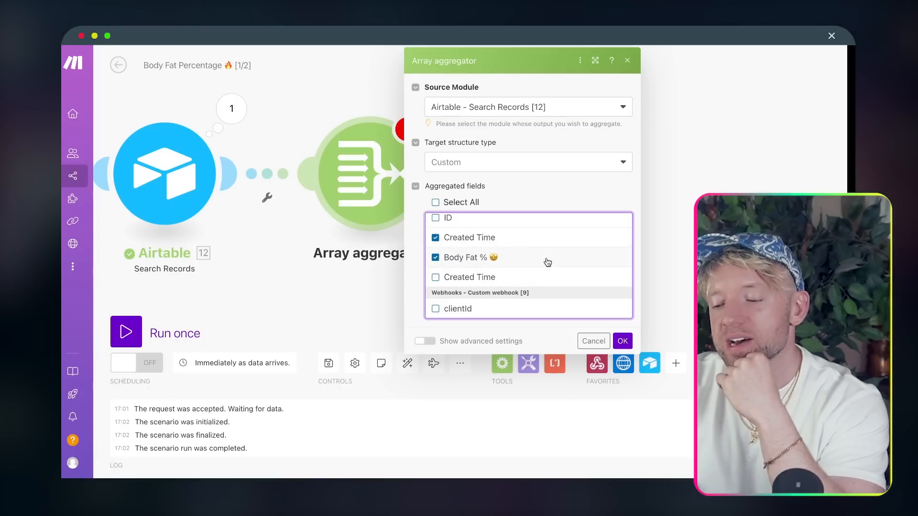
pyautogui.click(623, 341)
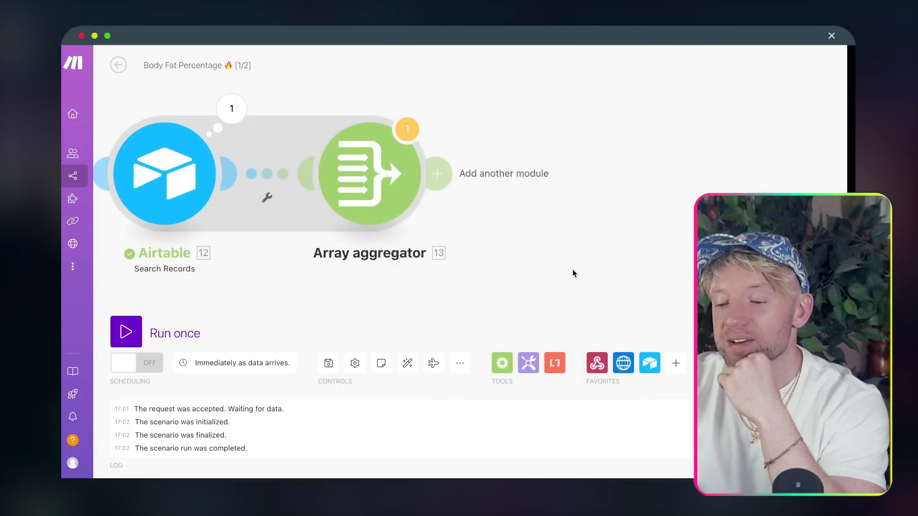
pyautogui.scroll(-3, 560, 269)
pyautogui.moveTo(560, 270); pyautogui.dragTo(455, 244)
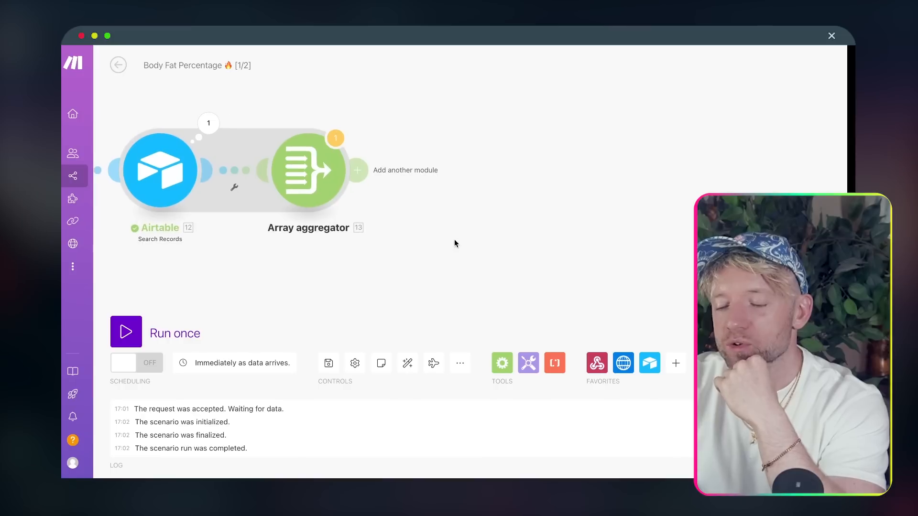
pyautogui.click(364, 176)
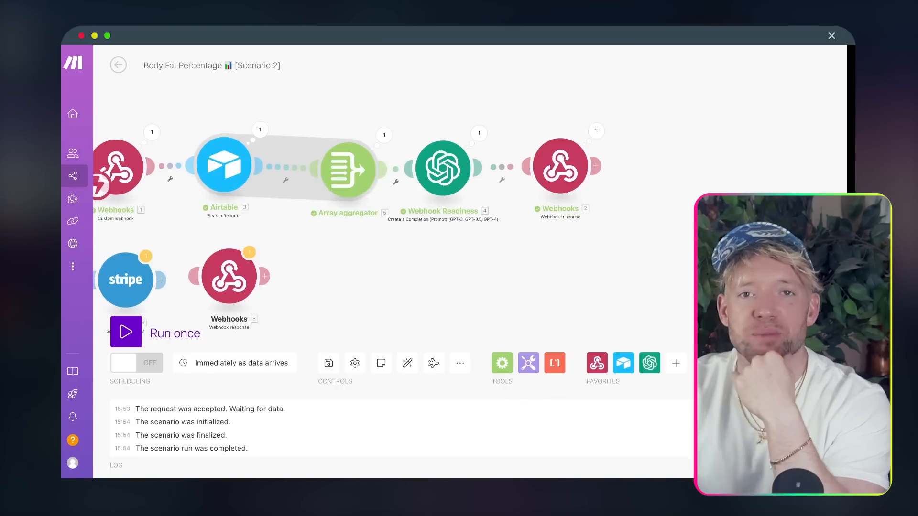
# - Add an OpenAI Create a Completion module after the Array aggregator
pyautogui.click(456, 172)
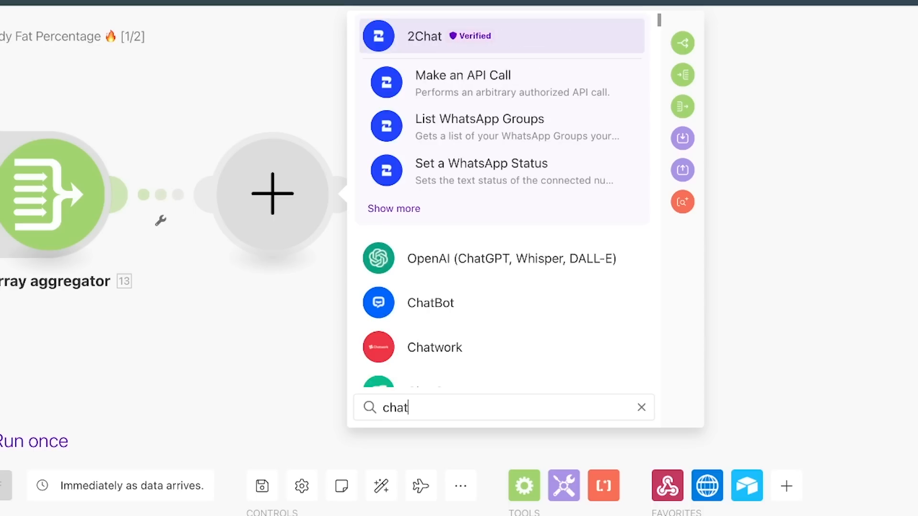
pyautogui.click(457, 275)
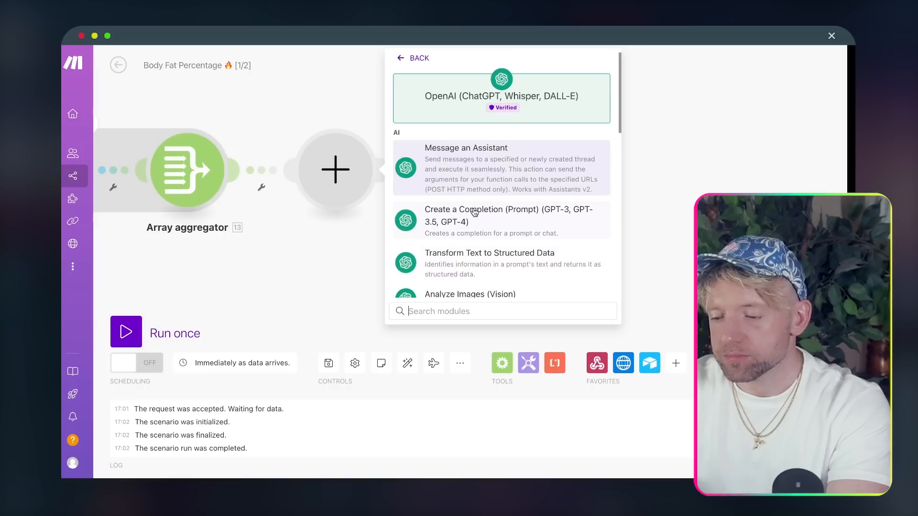
pyautogui.scroll(-5, 482, 258)
pyautogui.scroll(-5, 466, 235)
pyautogui.click(477, 311)
pyautogui.write('comple')
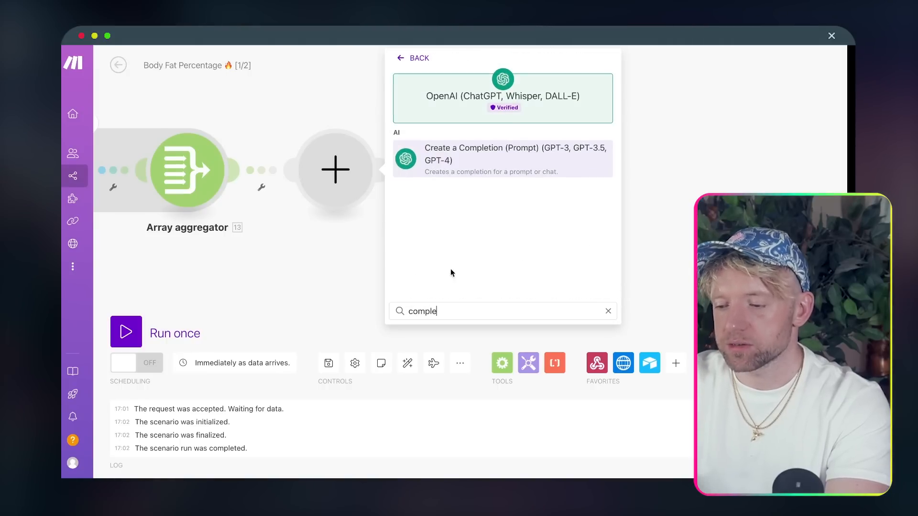
pyautogui.click(484, 167)
# - Set Max Tokens to 0 and the model to GPT-4o, and add a User message
pyautogui.click(494, 243)
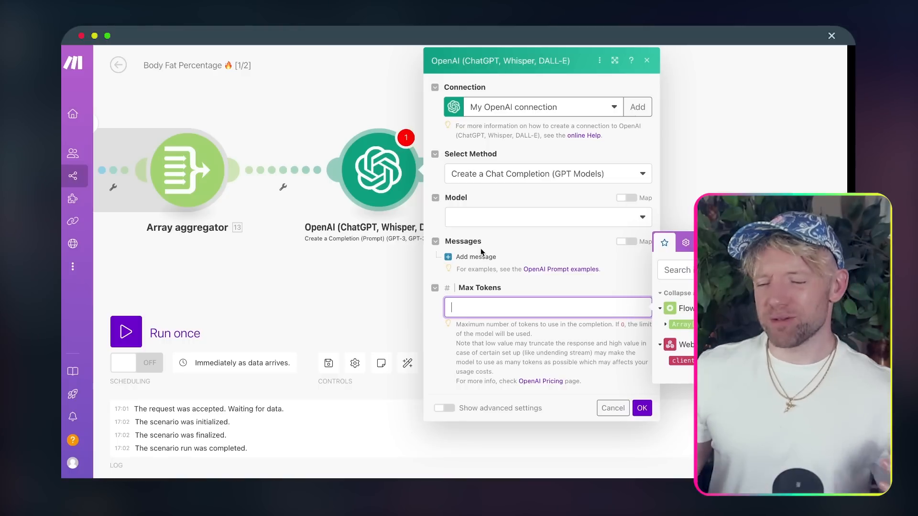
pyautogui.write('0')
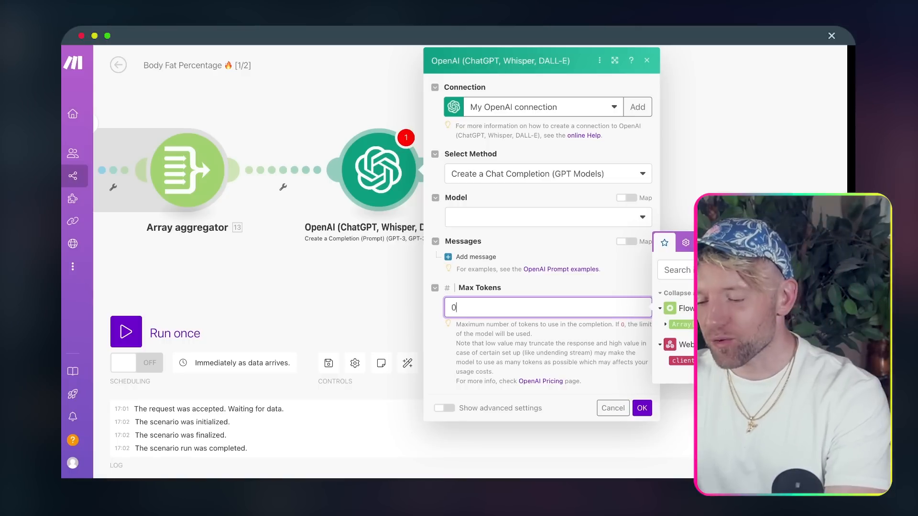
pyautogui.click(485, 222)
pyautogui.click(482, 266)
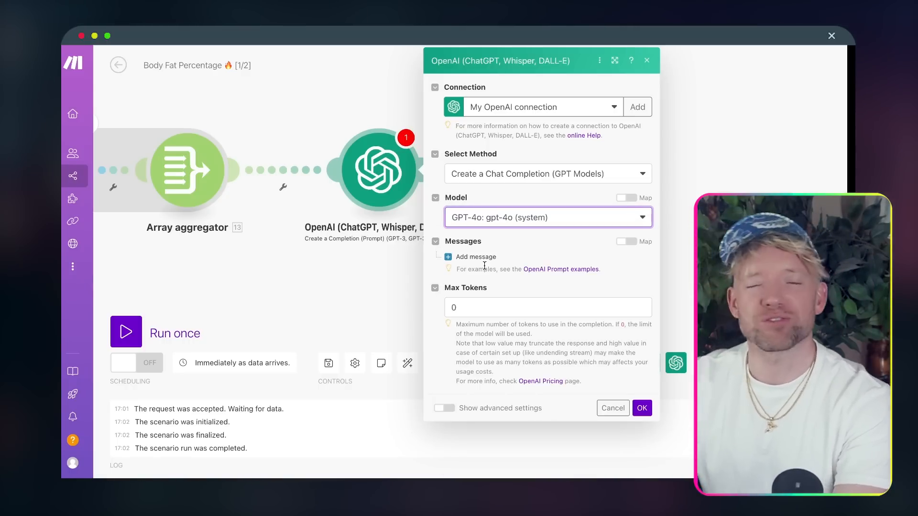
pyautogui.click(496, 223)
pyautogui.click(581, 198)
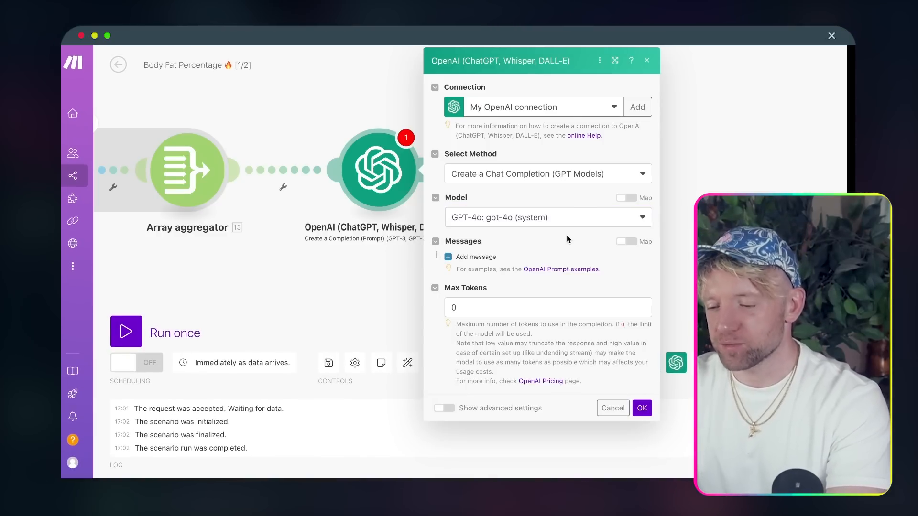
pyautogui.click(474, 257)
pyautogui.click(532, 294)
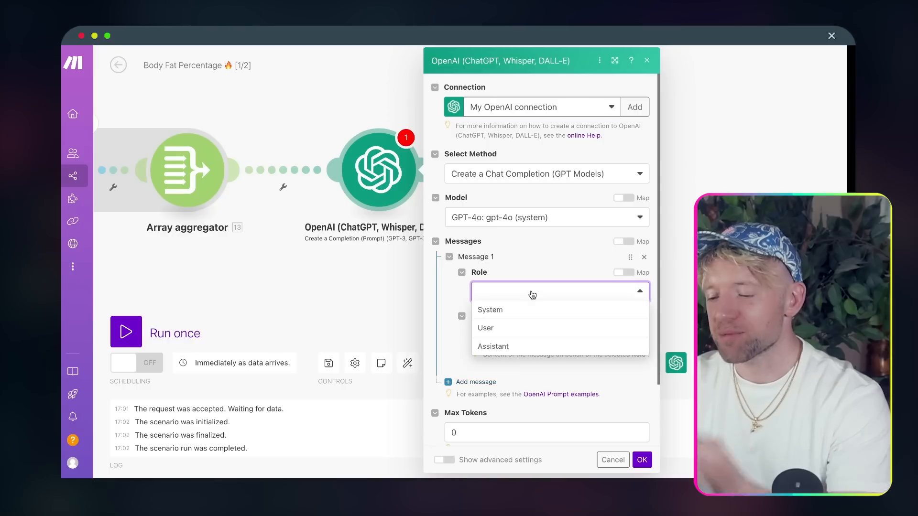
pyautogui.click(516, 330)
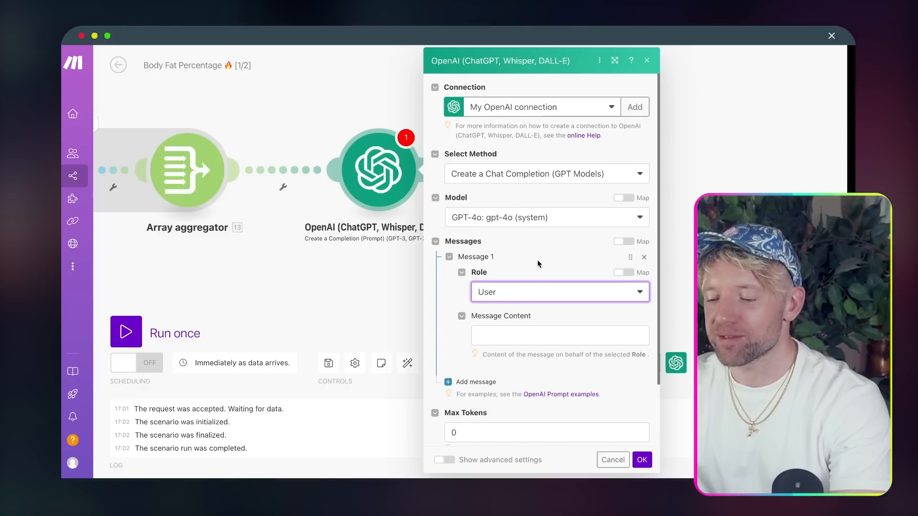
pyautogui.scroll(-2, 530, 298)
pyautogui.click(541, 283)
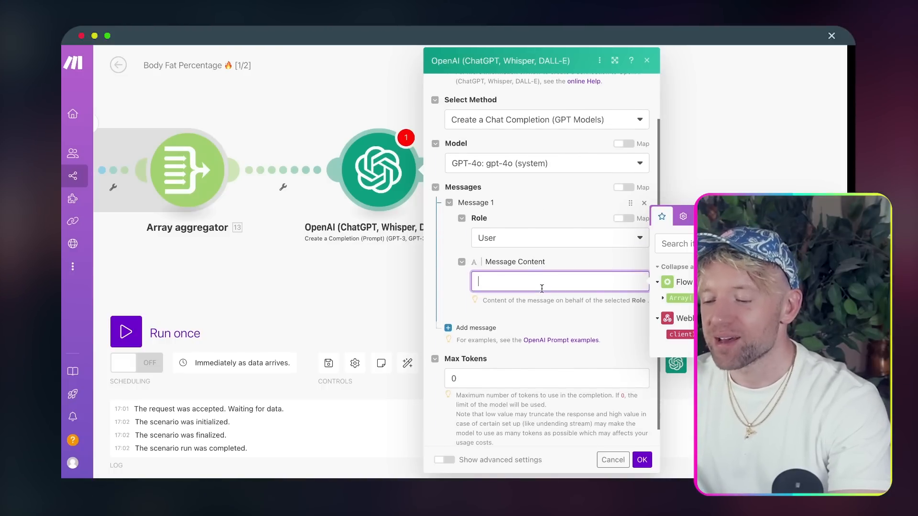
# - Paste the prompt with four Day/Body Fat% mappings and the Day 1 rule, then review the example output lines
pyautogui.hotkey('ctrl', 'v')
pyautogui.scroll(3, 584, 315)
pyautogui.scroll(-5, 583, 319)
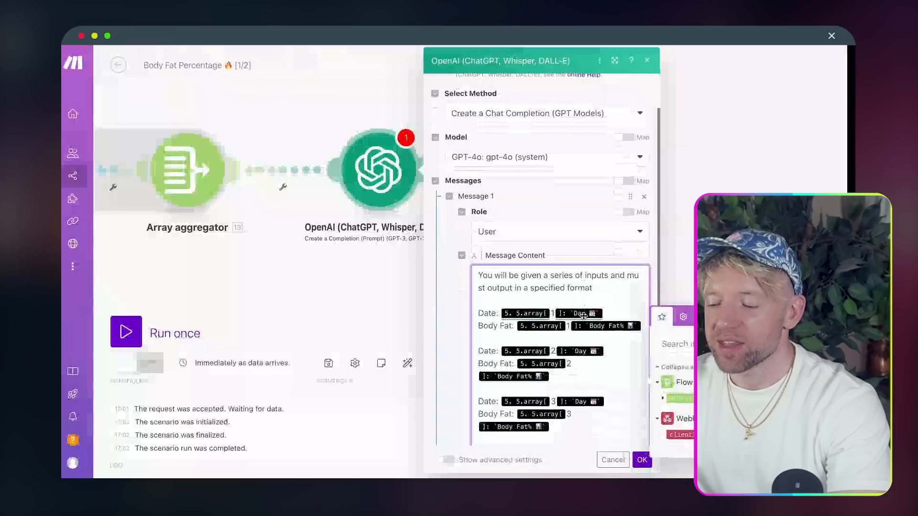
pyautogui.scroll(1, 591, 254)
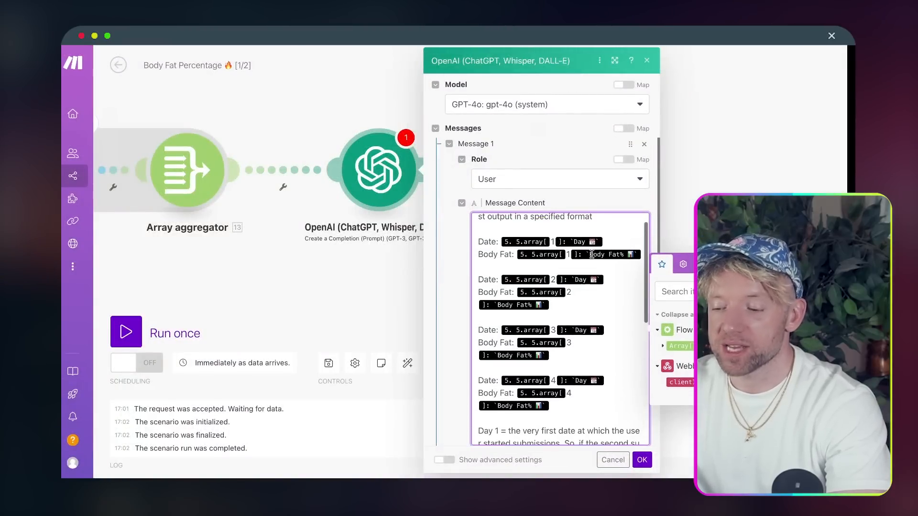
pyautogui.scroll(1, 607, 254)
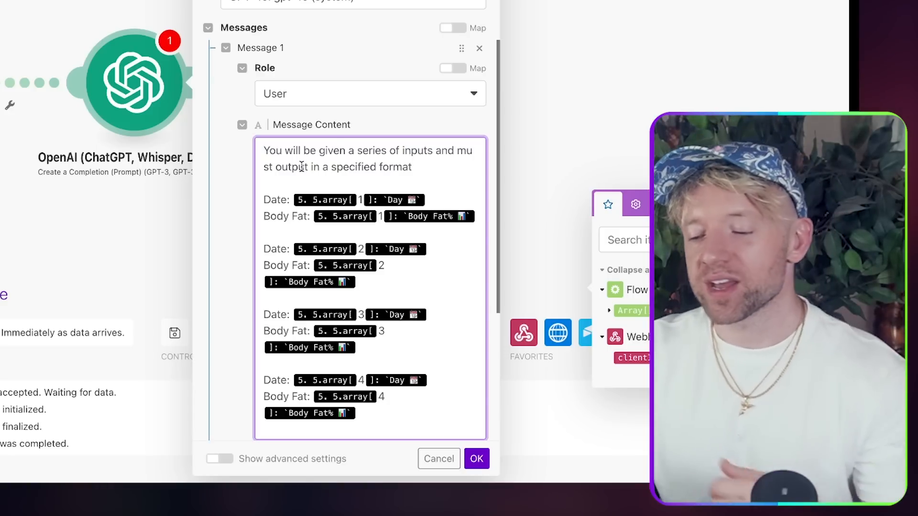
pyautogui.moveTo(453, 200); pyautogui.dragTo(347, 199)
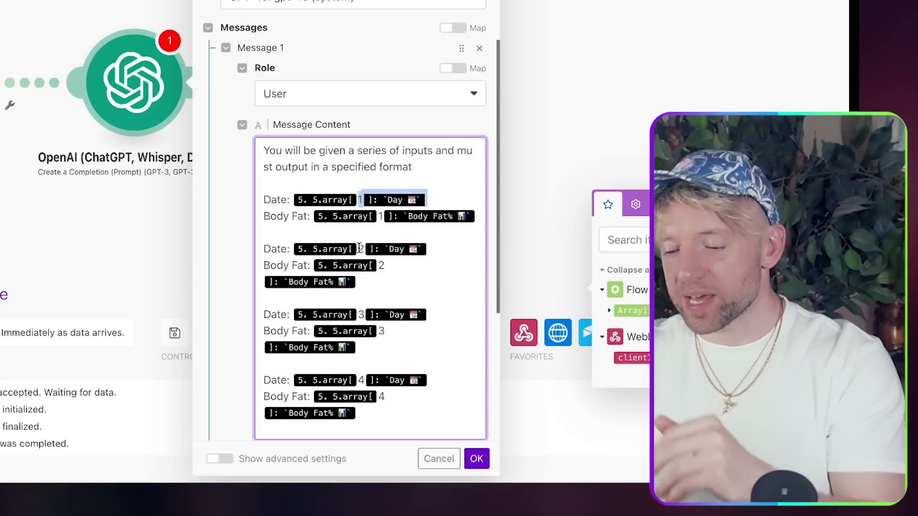
pyautogui.scroll(-5, 359, 248)
pyautogui.scroll(-5, 359, 248)
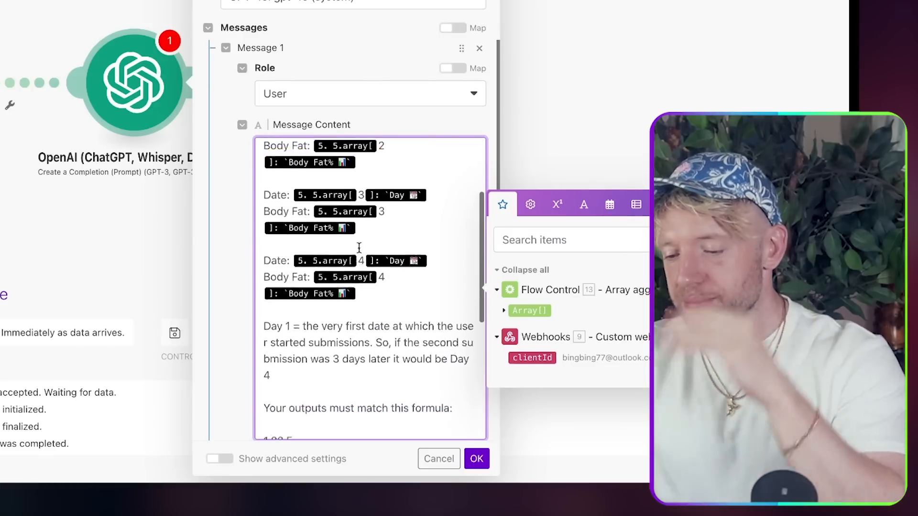
pyautogui.click(358, 245)
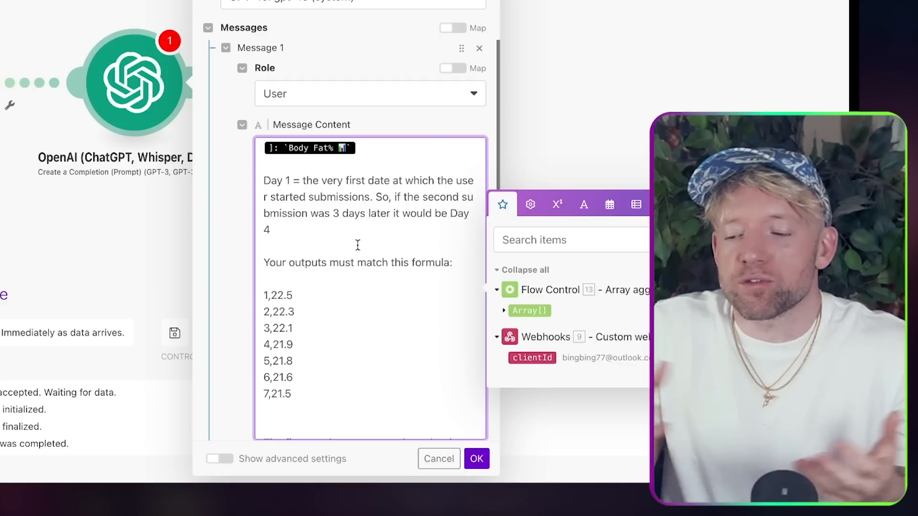
pyautogui.click(317, 332)
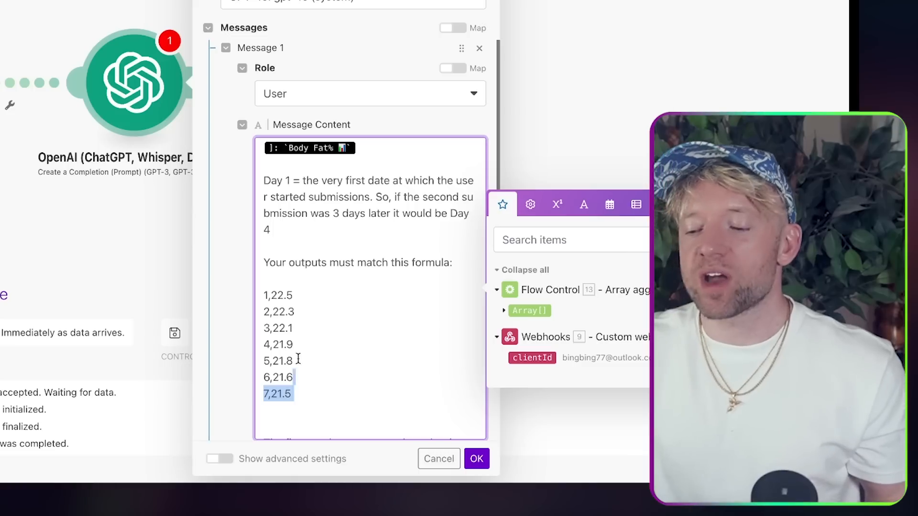
pyautogui.moveTo(298, 359); pyautogui.dragTo(256, 297)
pyautogui.click(326, 286)
pyautogui.moveTo(319, 394); pyautogui.dragTo(275, 285)
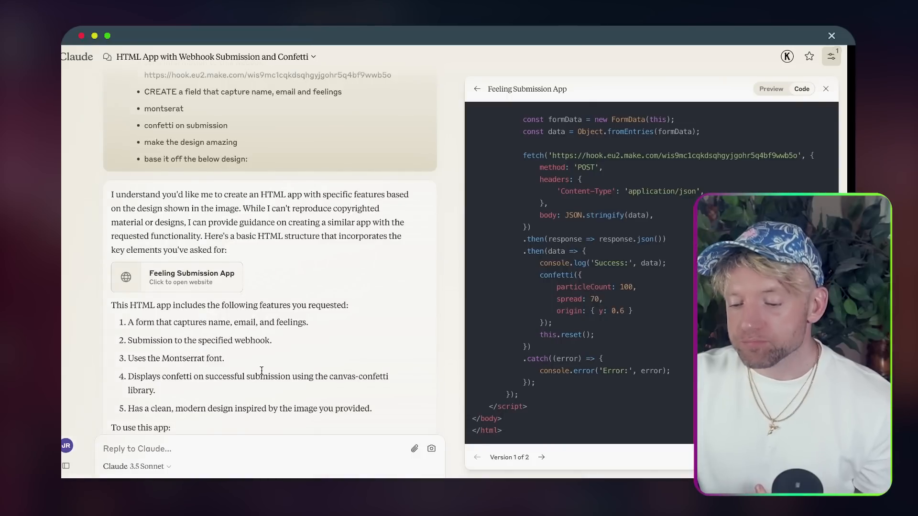
# - Draft a question to Claude about the app's input format, then delete it, leaving the reply empty
pyautogui.scroll(-15, 265, 363)
pyautogui.click(199, 447)
pyautogui.write('hey,')
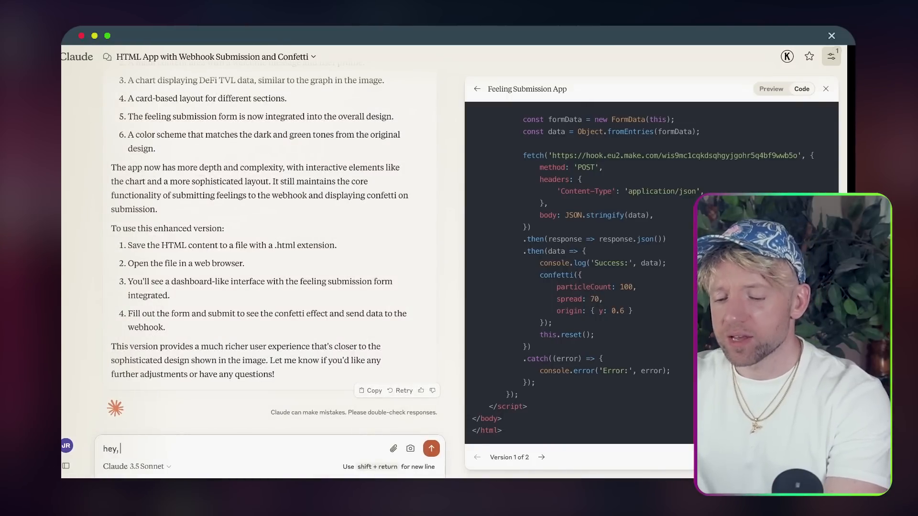
pyautogui.write(' what ino')
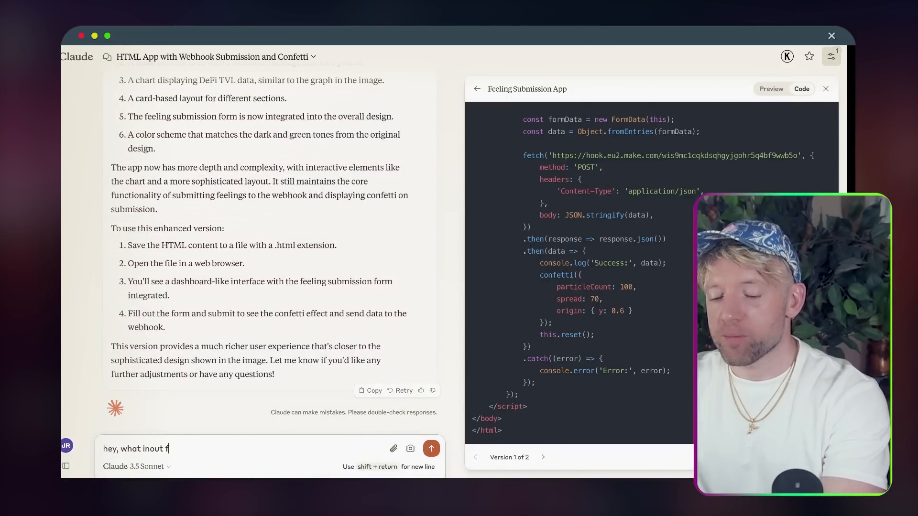
pyautogui.press('BackSpace')
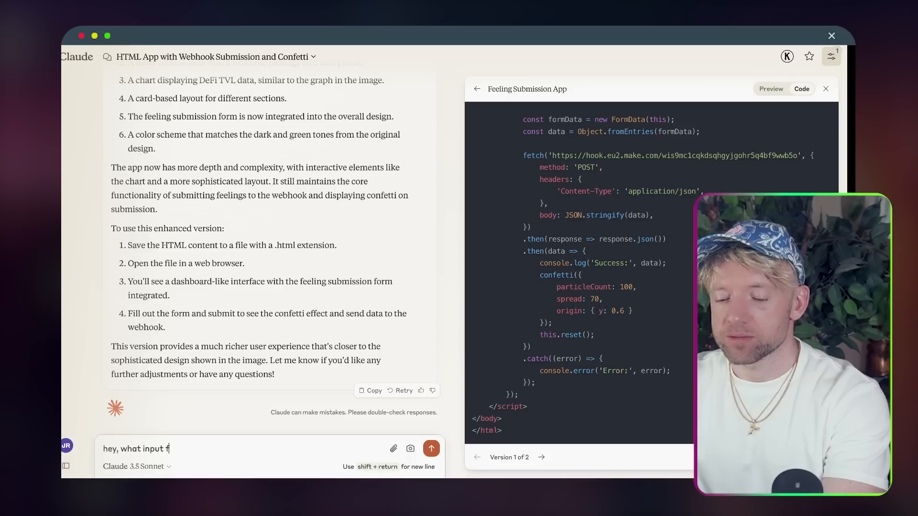
pyautogui.write('put format would you l')
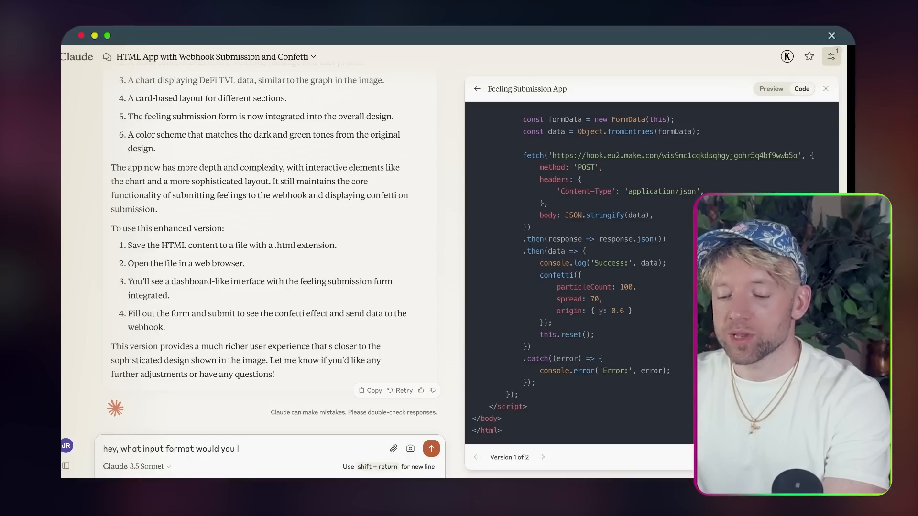
pyautogui.write('ike for this applictio')
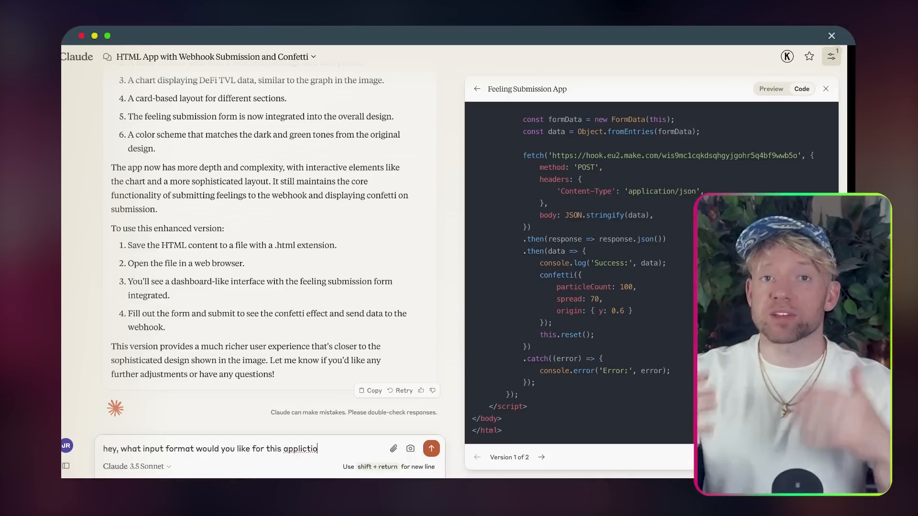
pyautogui.press('super+a')
pyautogui.press('BackSpace')
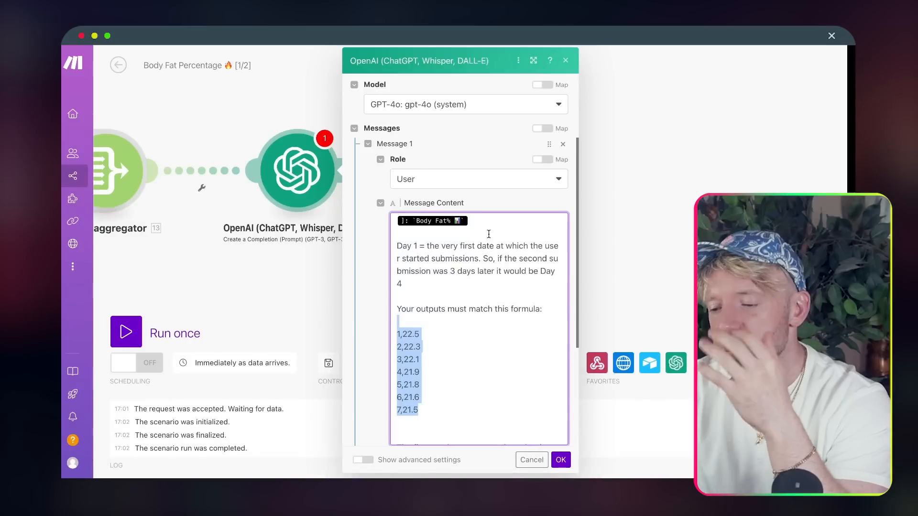
# - Save the OpenAI module settings and unlink it from the Array aggregator
pyautogui.click(460, 295)
pyautogui.scroll(5, 448, 336)
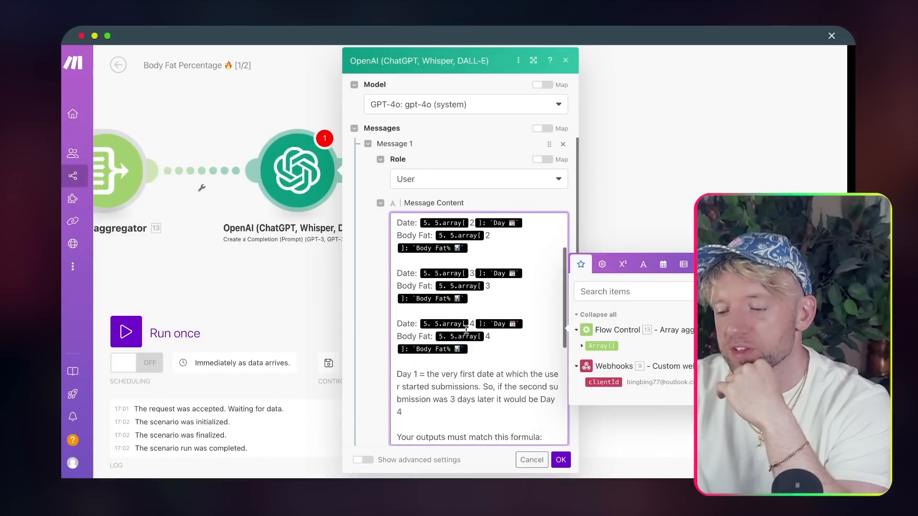
pyautogui.scroll(3, 478, 326)
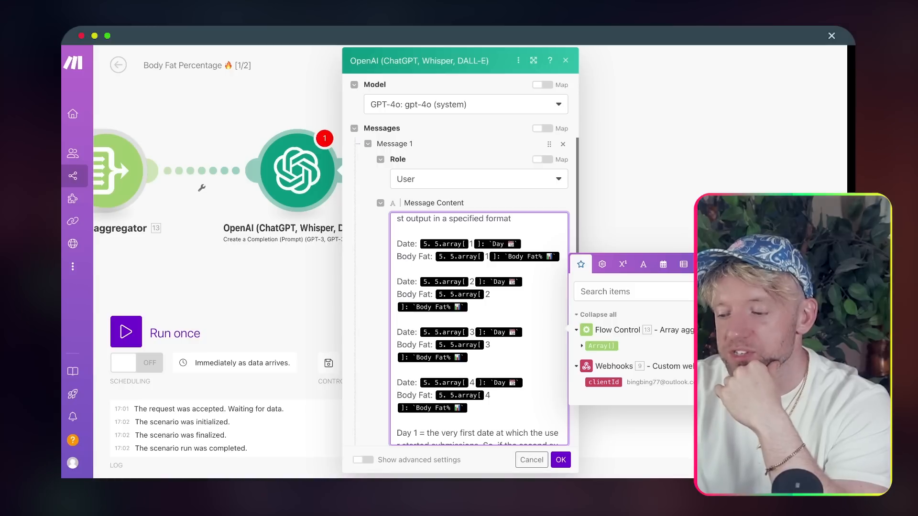
pyautogui.click(561, 459)
pyautogui.moveTo(261, 203); pyautogui.dragTo(433, 203)
pyautogui.click(378, 171)
pyautogui.click(396, 199)
# - Run the scenario once, then trigger Show the Magic from the Softr tracker's email lookup
pyautogui.moveTo(275, 268); pyautogui.dragTo(493, 270)
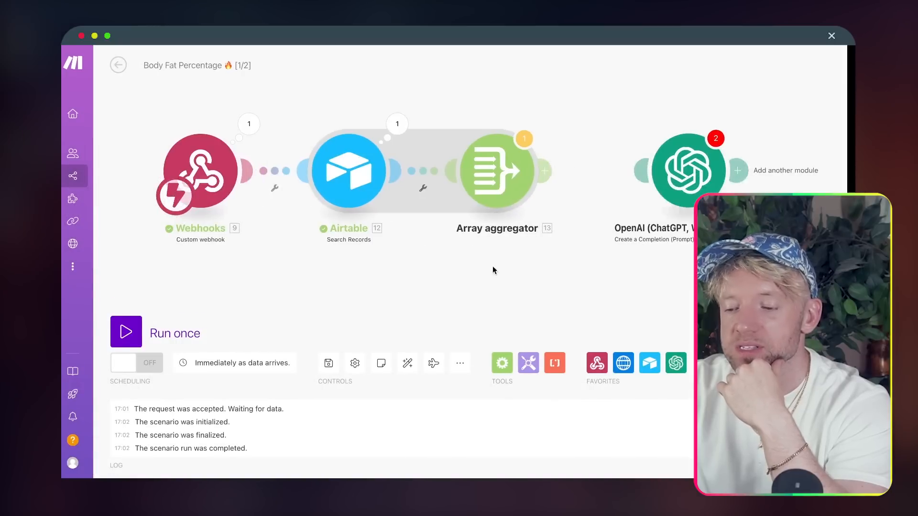
pyautogui.click(126, 332)
pyautogui.click(378, 375)
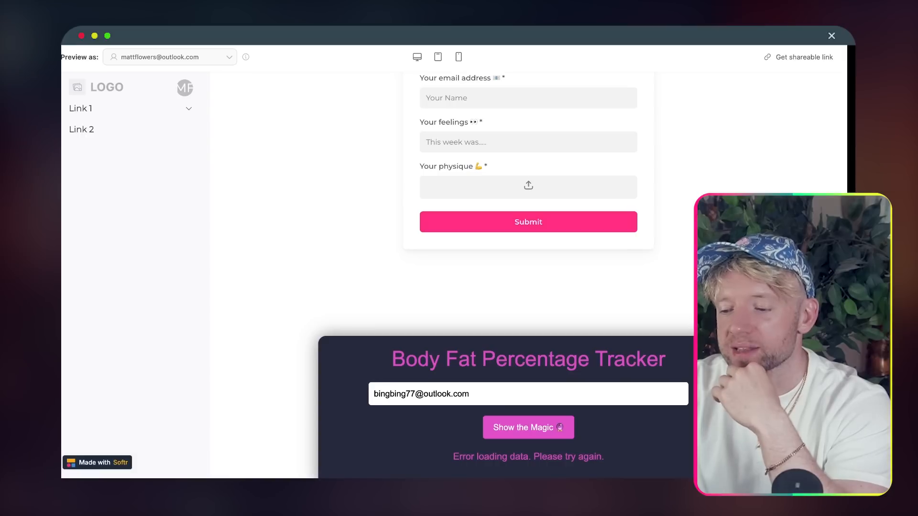
pyautogui.scroll(-2, 471, 277)
pyautogui.click(449, 360)
pyautogui.press('super+a')
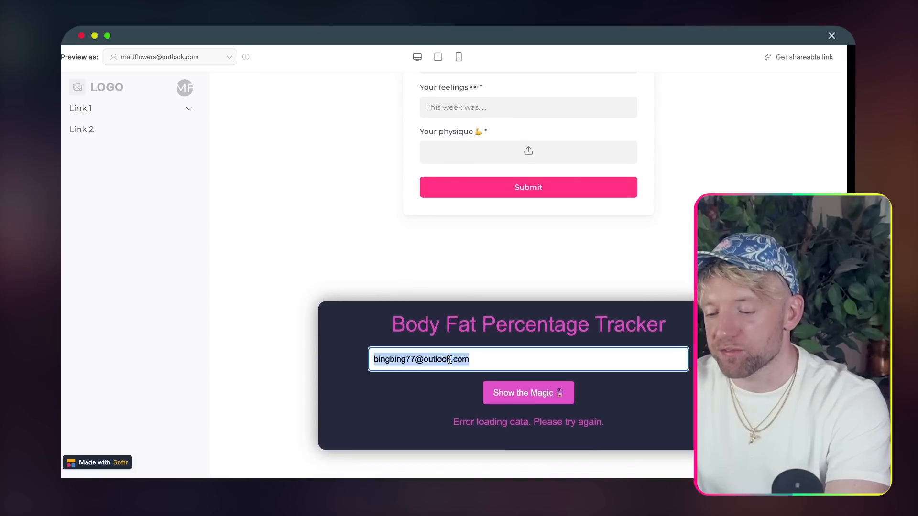
pyautogui.click(525, 390)
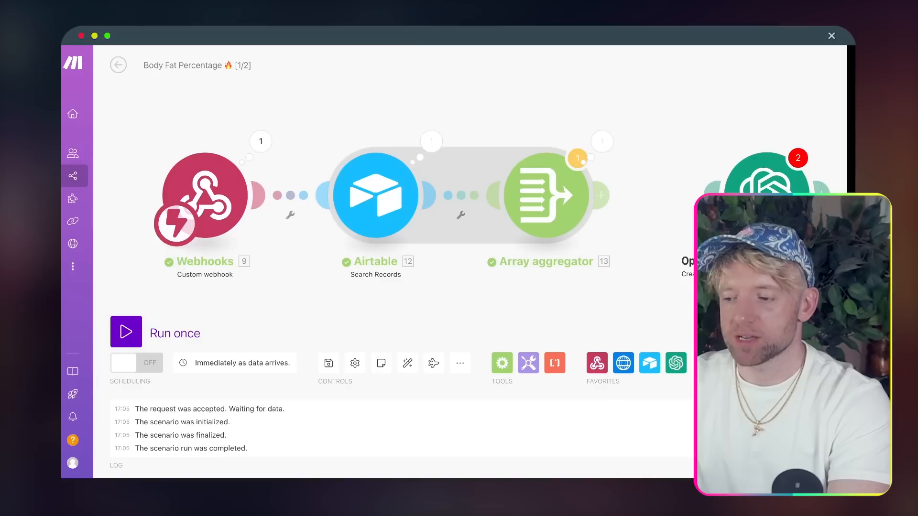
# - Inspect the Array aggregator's output, checking each item's date and body fat values
pyautogui.moveTo(572, 82); pyautogui.dragTo(364, 70)
pyautogui.click(395, 128)
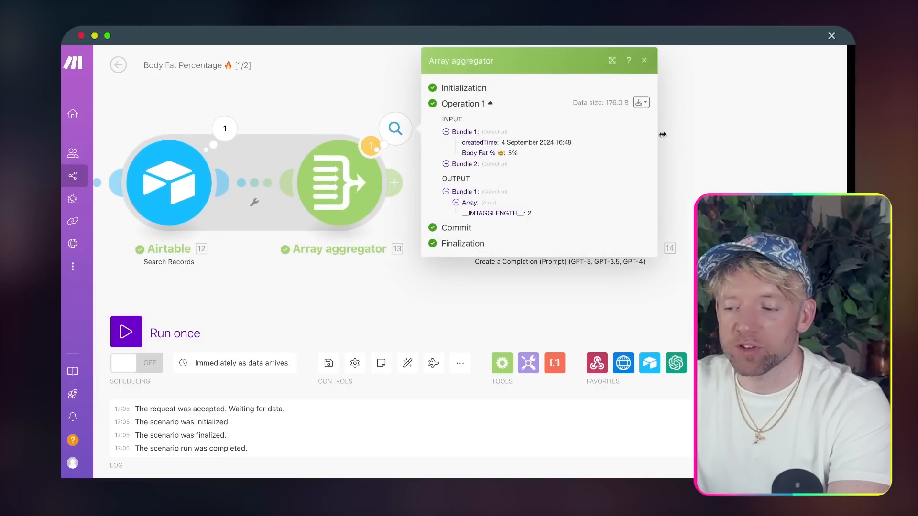
pyautogui.moveTo(662, 134); pyautogui.dragTo(421, 151)
pyautogui.click(222, 207)
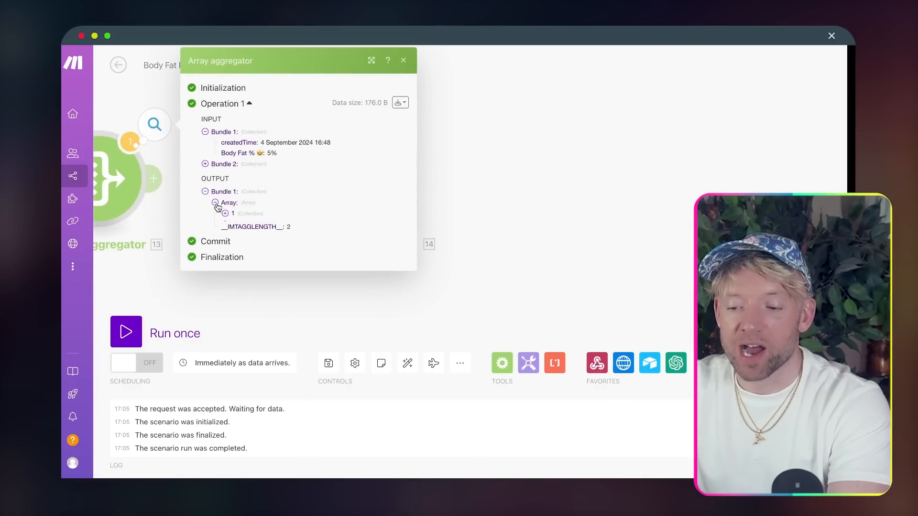
pyautogui.click(225, 214)
pyautogui.moveTo(291, 223); pyautogui.dragTo(292, 228)
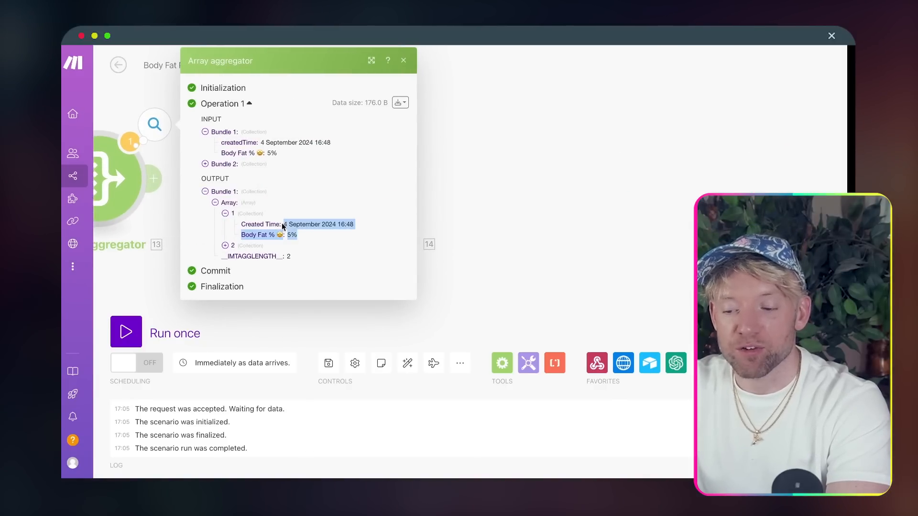
pyautogui.click(224, 246)
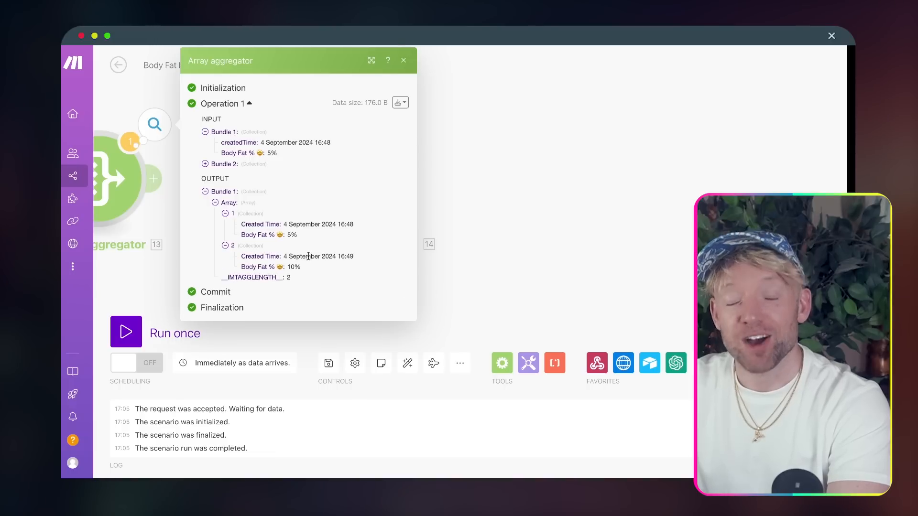
pyautogui.click(433, 213)
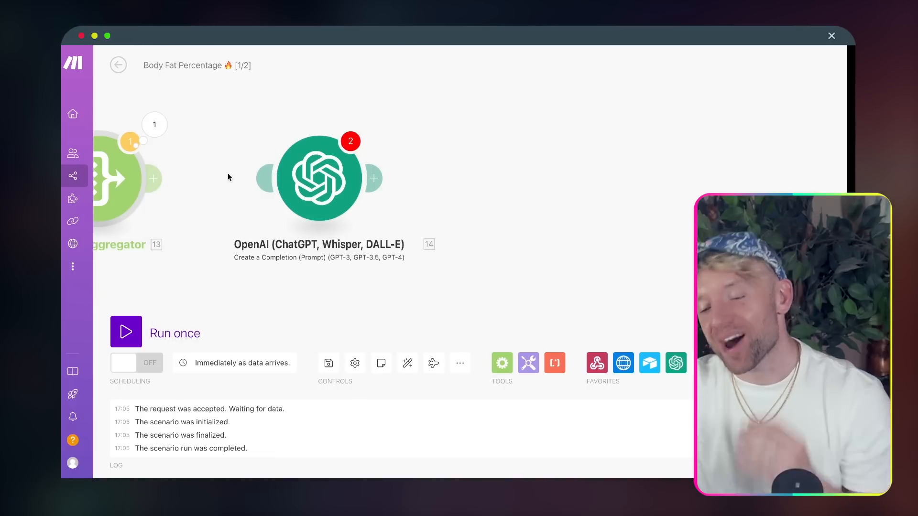
# - In the OpenAI prompt, map entry 1's Date and Body Fat to the aggregated Created Time and Body Fat %
pyautogui.click(291, 175)
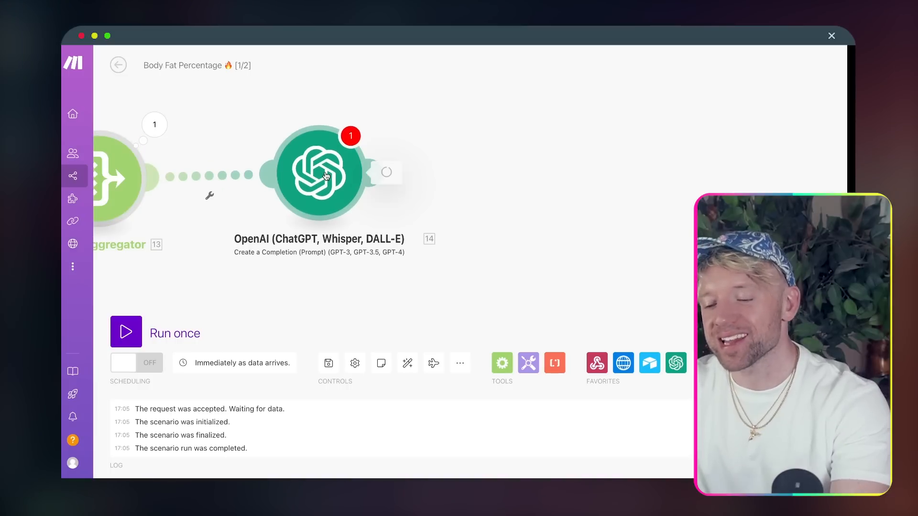
pyautogui.click(558, 369)
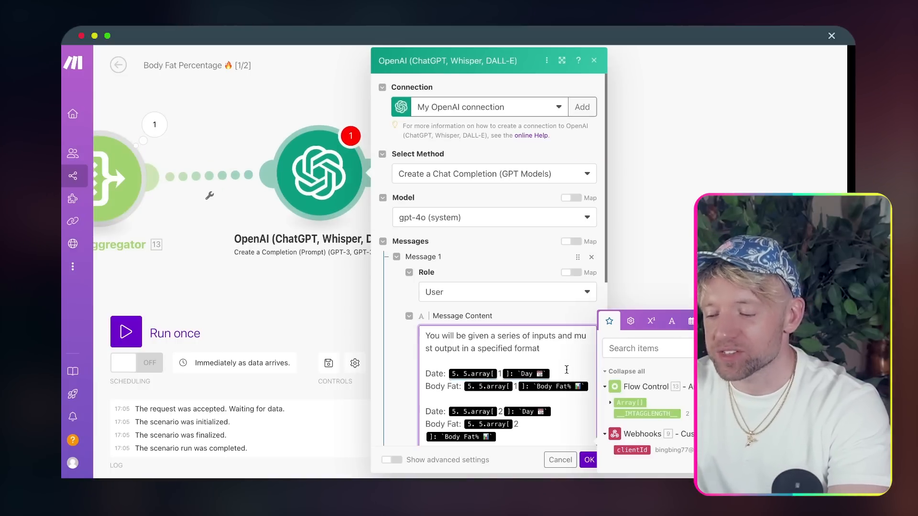
pyautogui.moveTo(675, 244); pyautogui.dragTo(481, 237)
pyautogui.scroll(-2, 480, 239)
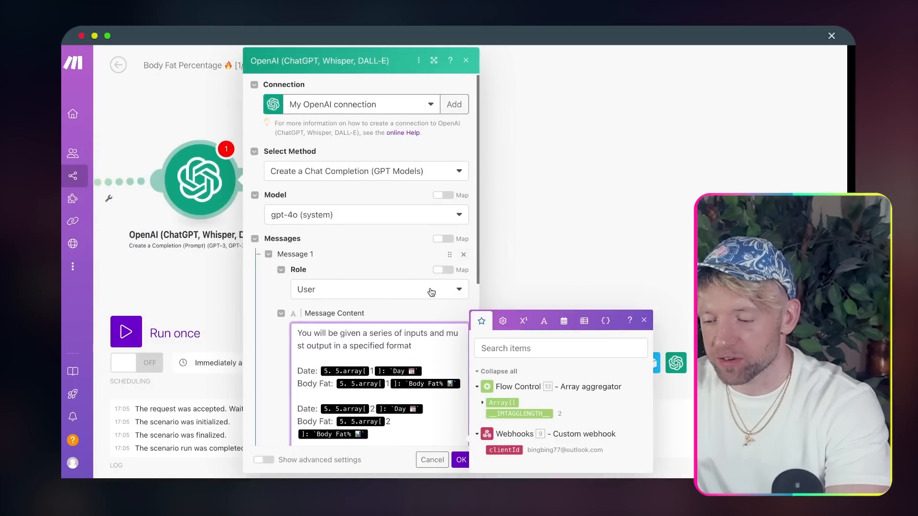
pyautogui.scroll(-2, 430, 289)
pyautogui.scroll(-4, 431, 289)
pyautogui.scroll(2, 384, 220)
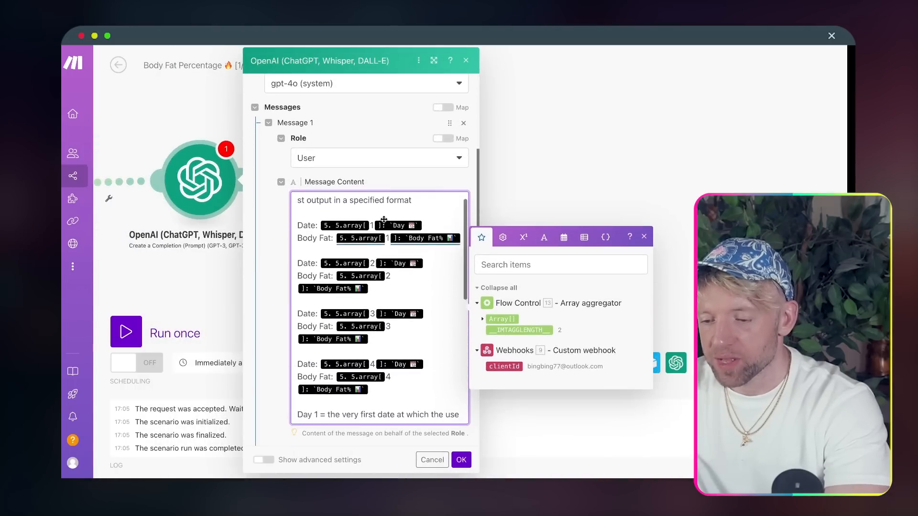
pyautogui.press('BackSpace')
pyautogui.press('BackSpace')
pyautogui.press('BackSpace')
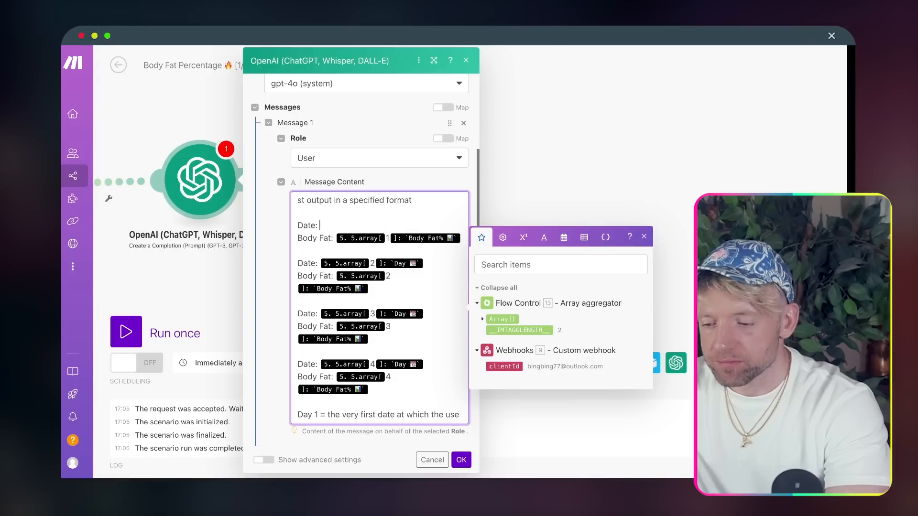
pyautogui.click(470, 242)
pyautogui.press('BackSpace')
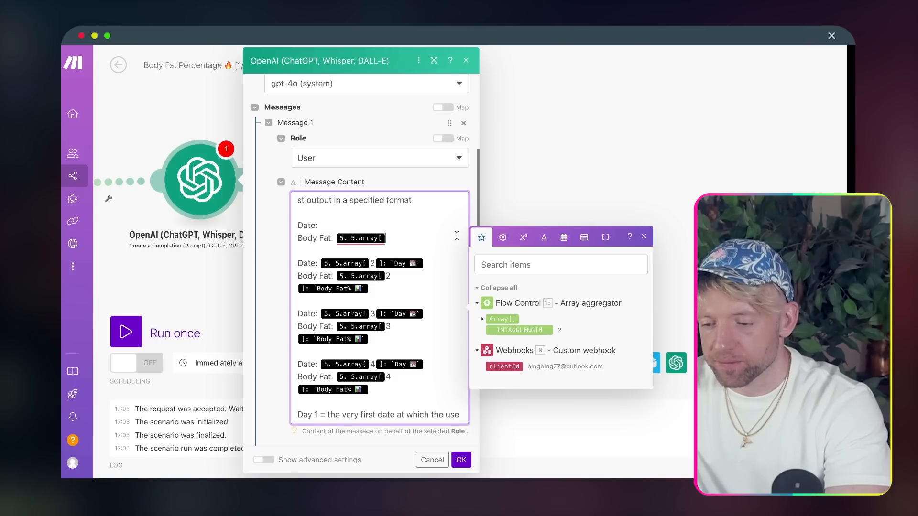
pyautogui.press('BackSpace')
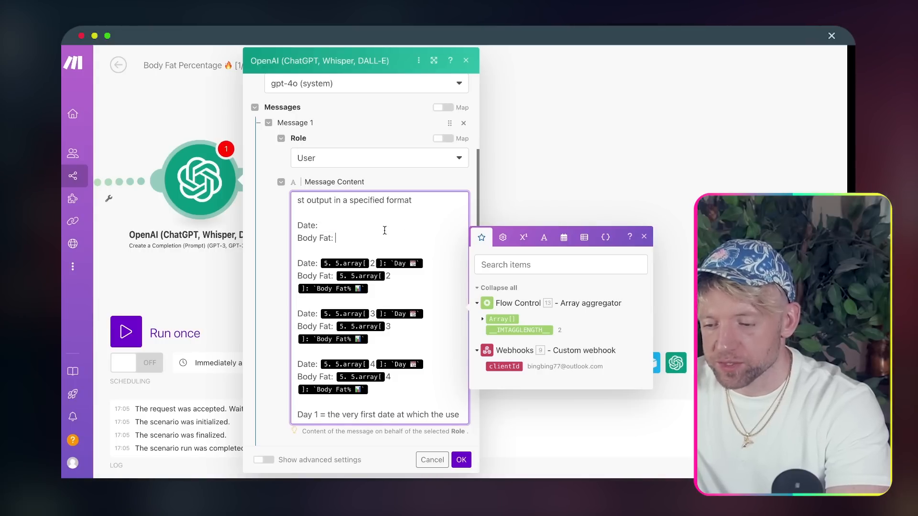
pyautogui.click(480, 319)
pyautogui.moveTo(398, 319); pyautogui.dragTo(280, 236)
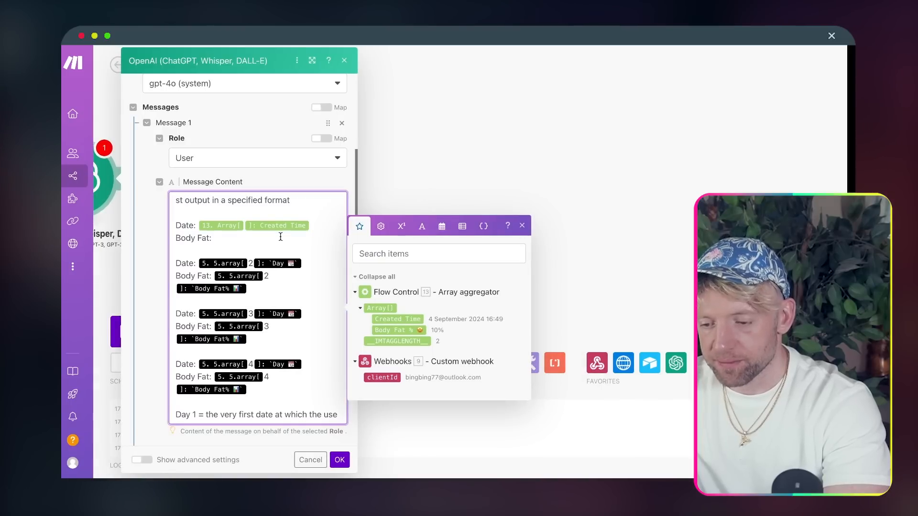
pyautogui.click(398, 331)
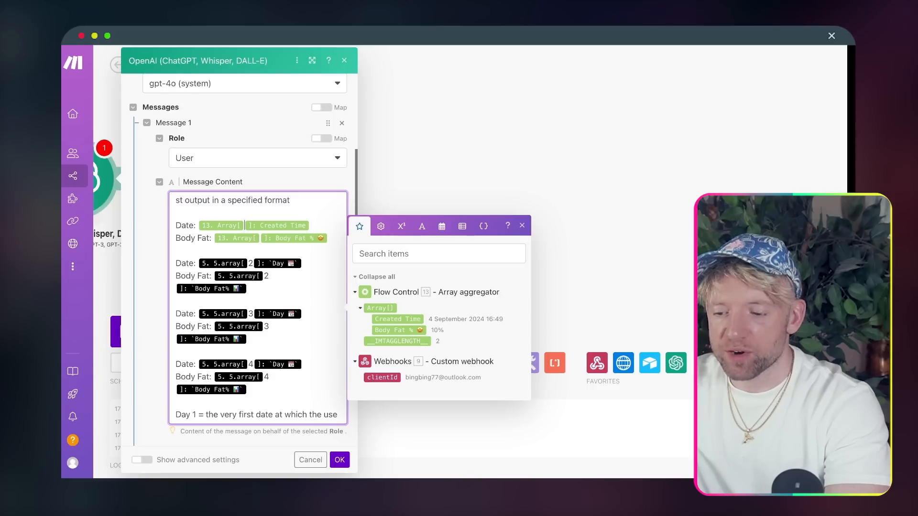
# - Remap entry 2's Date and Body Fat to Array[2] Created Time and Body Fat %
pyautogui.press('BackSpace')
pyautogui.press('BackSpace')
pyautogui.press('BackSpace')
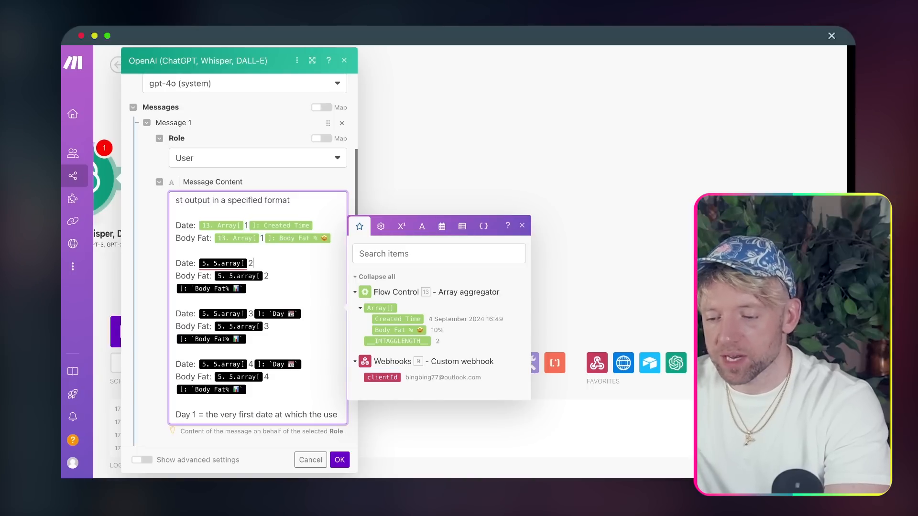
pyautogui.click(394, 318)
pyautogui.press('Left')
pyautogui.press('BackSpace')
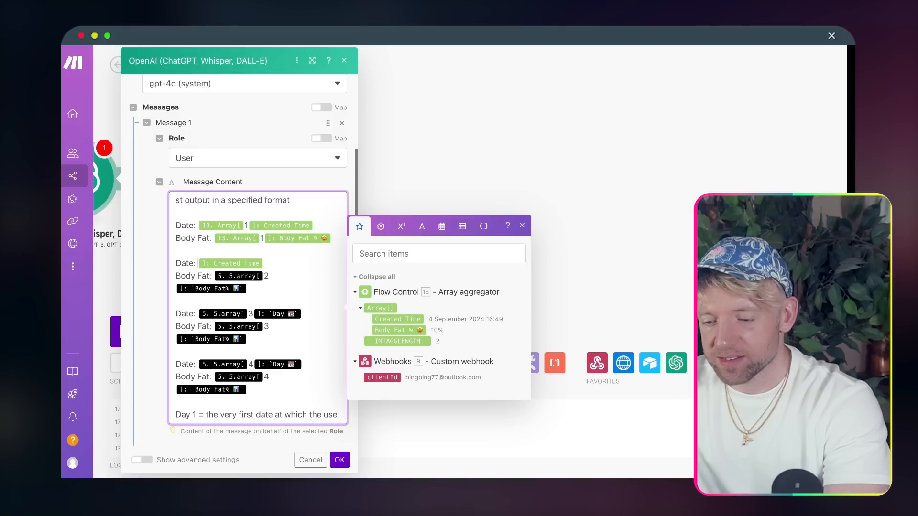
pyautogui.write('2')
pyautogui.press('BackSpace')
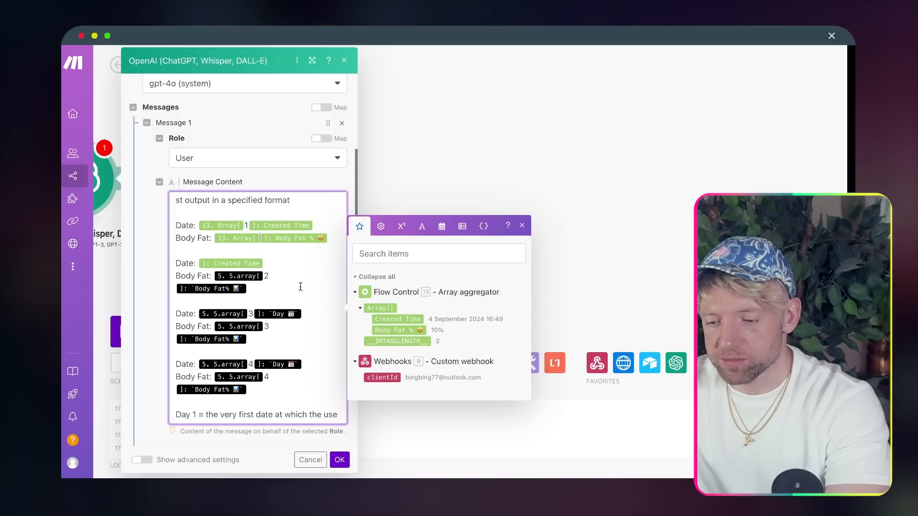
pyautogui.click(282, 264)
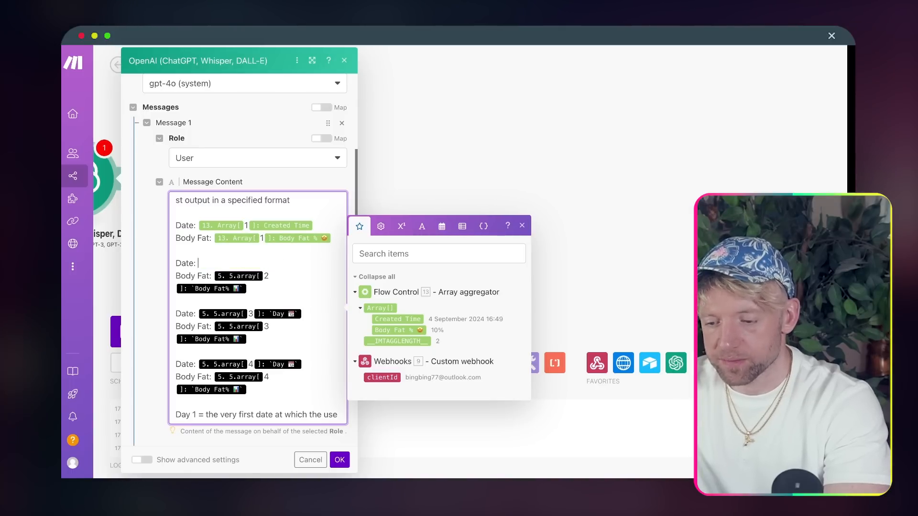
pyautogui.click(393, 318)
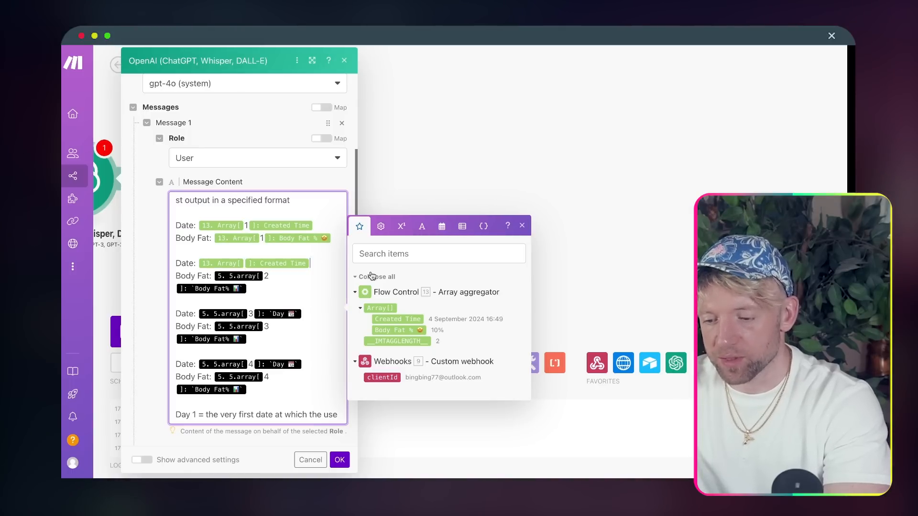
pyautogui.click(337, 292)
pyautogui.press('BackSpace')
pyautogui.press('BackSpace')
pyautogui.press('BackSpace')
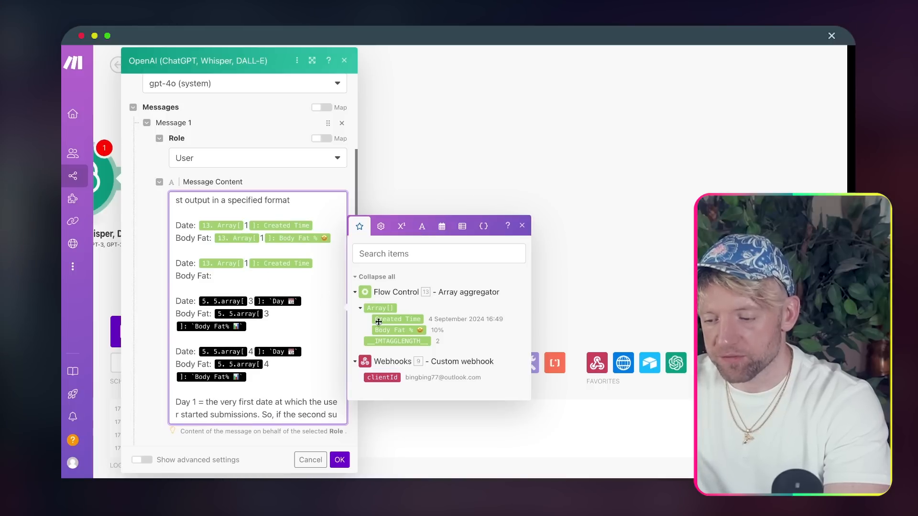
pyautogui.moveTo(397, 330); pyautogui.dragTo(265, 275)
pyautogui.write('2]: Body Fat %')
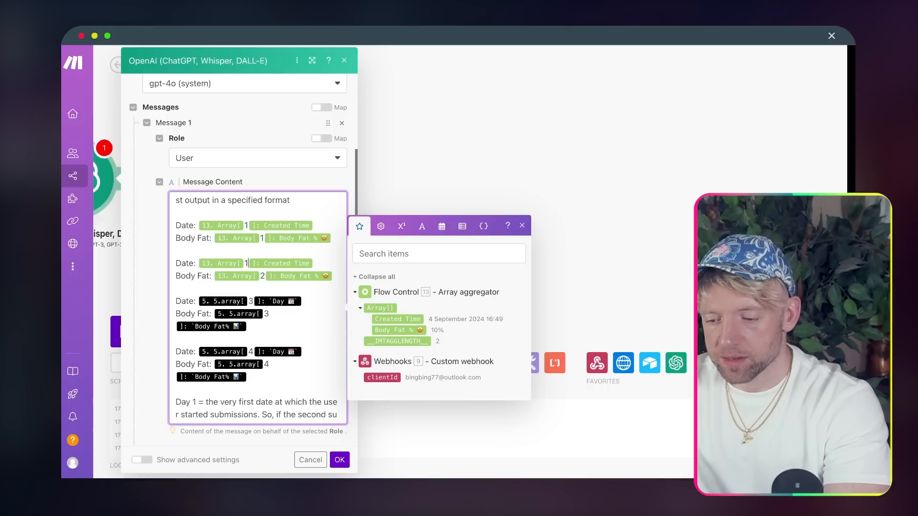
pyautogui.press('Left')
pyautogui.press('BackSpace')
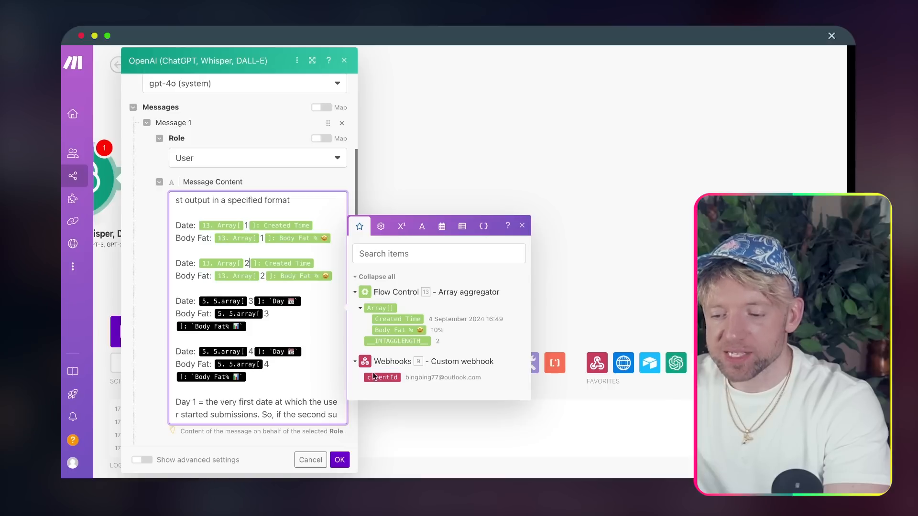
# - Remap entry 3's Date to the aggregated Created Time and replace its old Body Fat mapping
pyautogui.click(314, 308)
pyautogui.press('BackSpace')
pyautogui.press('BackSpace')
pyautogui.press('BackSpace')
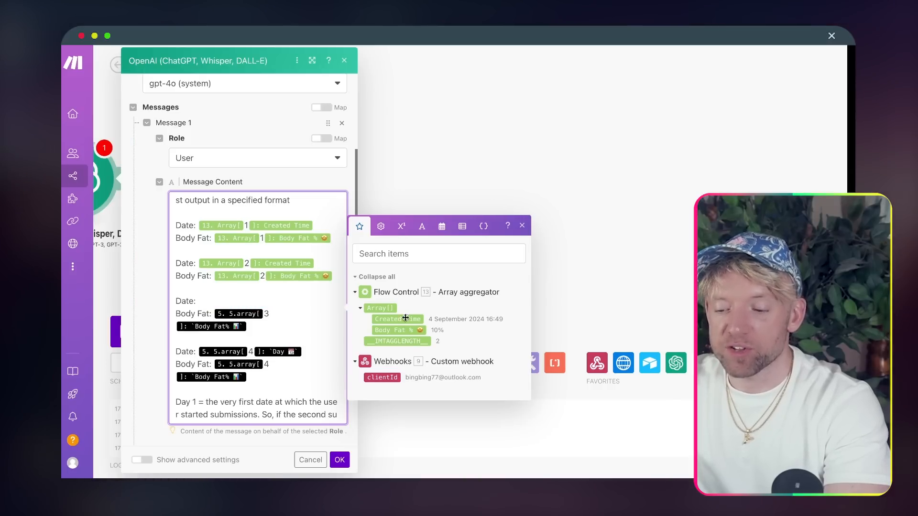
pyautogui.moveTo(407, 323); pyautogui.dragTo(200, 301)
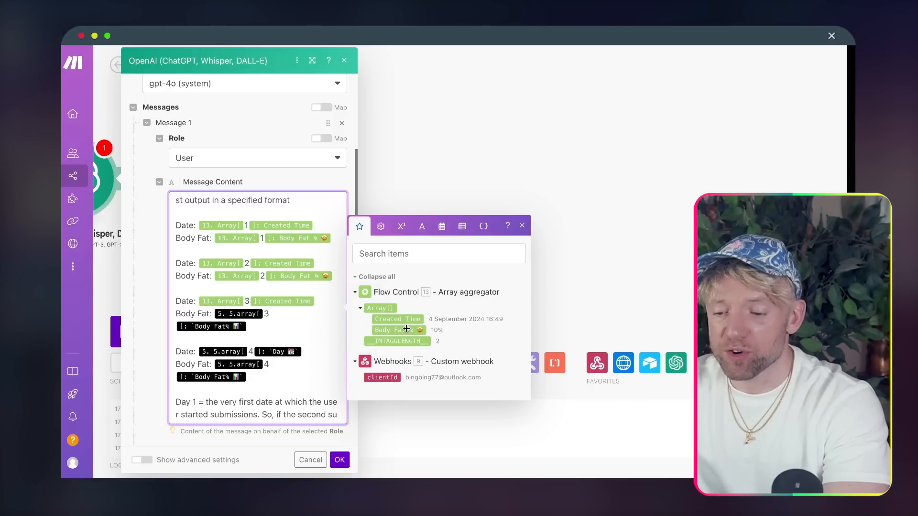
pyautogui.press('BackSpace')
pyautogui.press('BackSpace')
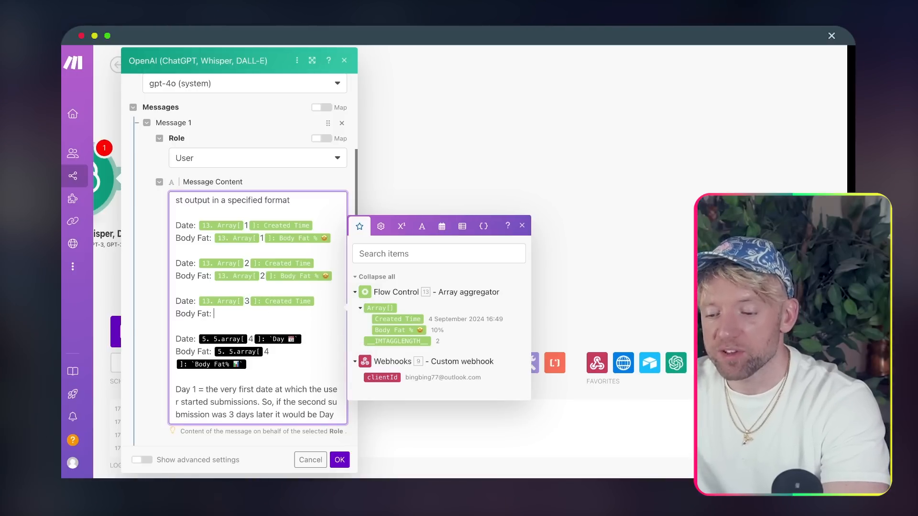
pyautogui.click(393, 328)
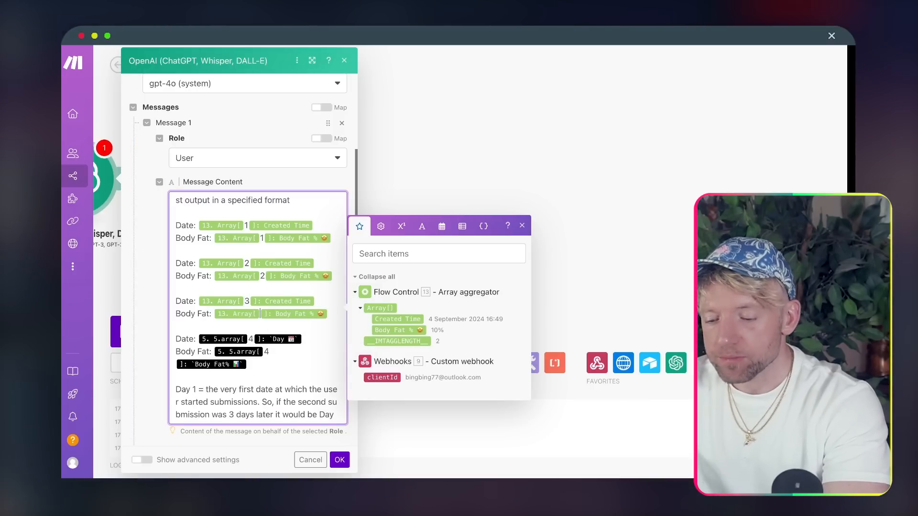
pyautogui.scroll(-2, 311, 333)
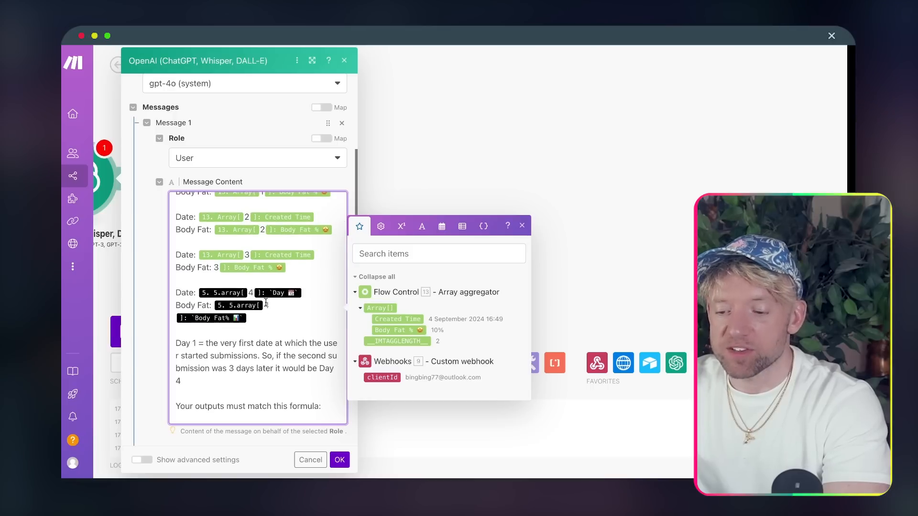
# - Set entries 3 and 4 Body Fat to Array[3] and Array[4] Body Fat %, clearing old references
pyautogui.click(394, 330)
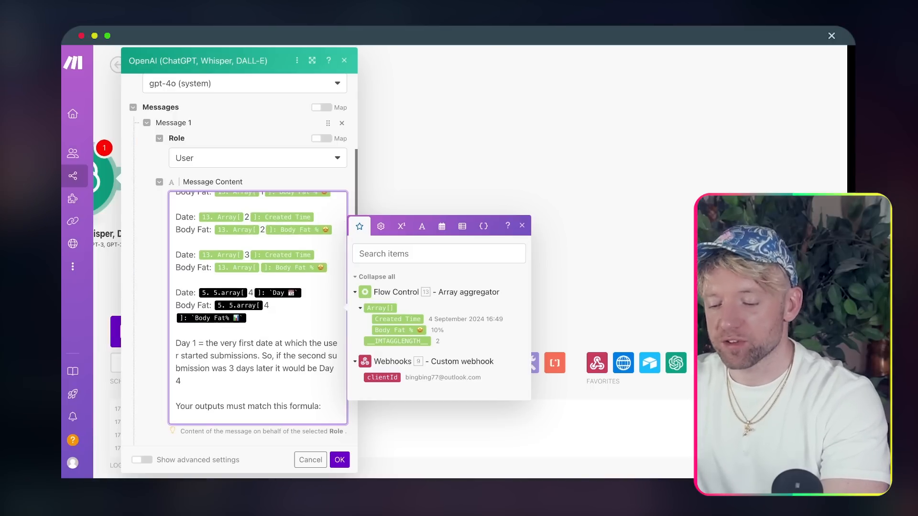
pyautogui.write('3')
pyautogui.click(280, 317)
pyautogui.press('BackSpace')
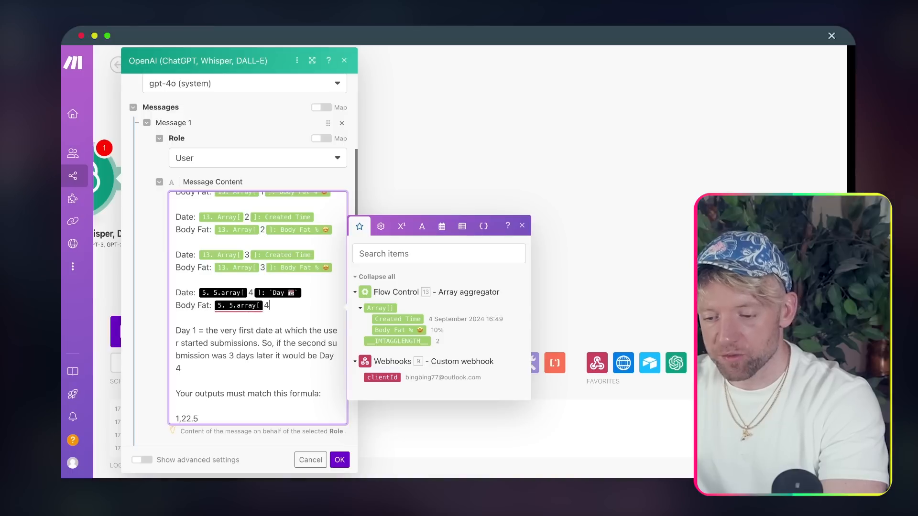
pyautogui.press('BackSpace')
pyautogui.press('BackSpace')
pyautogui.click(389, 330)
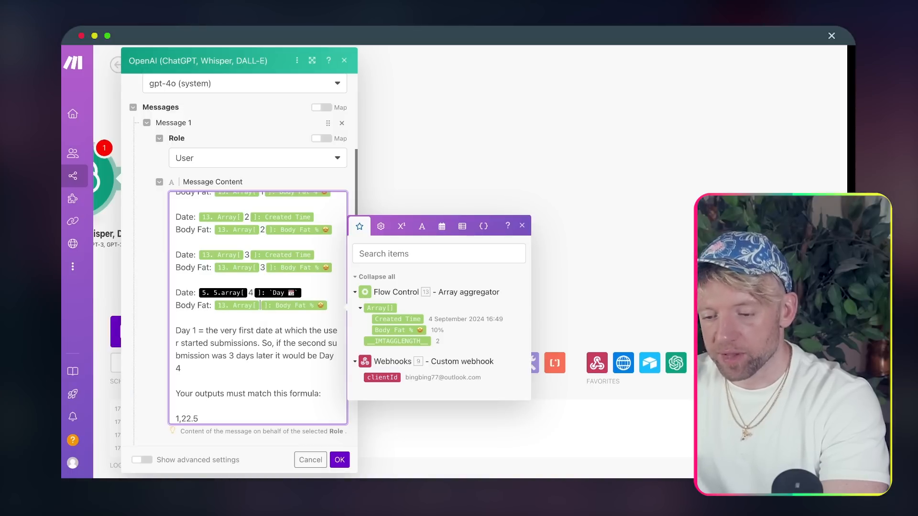
pyautogui.press('BackSpace')
pyautogui.write('4')
pyautogui.click(198, 292)
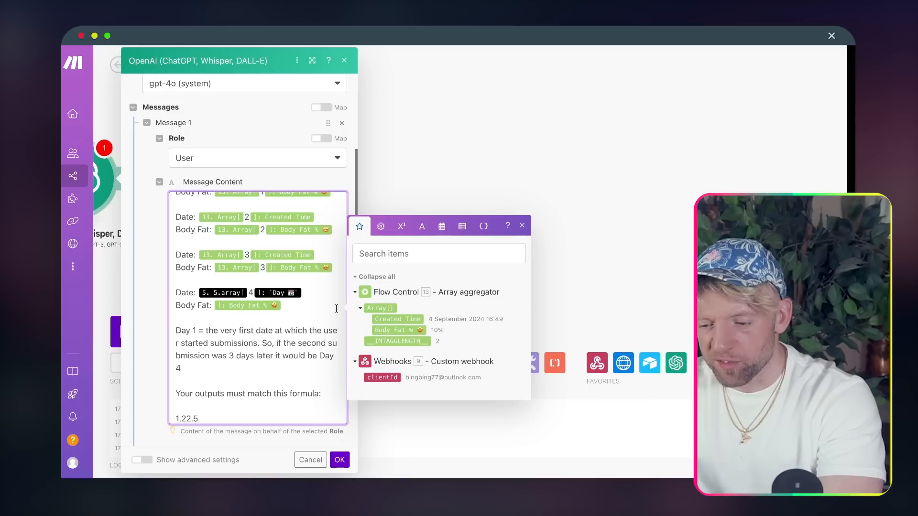
pyautogui.press('Delete')
pyautogui.click(389, 329)
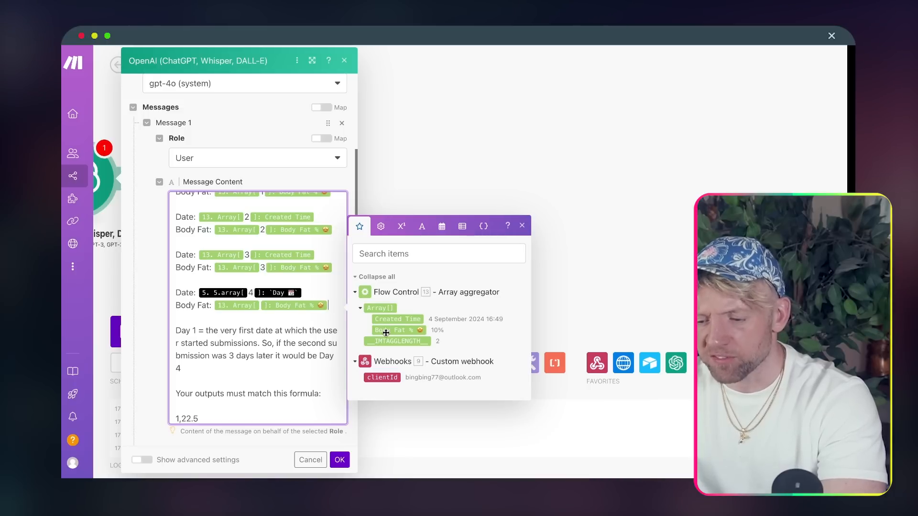
pyautogui.write('4')
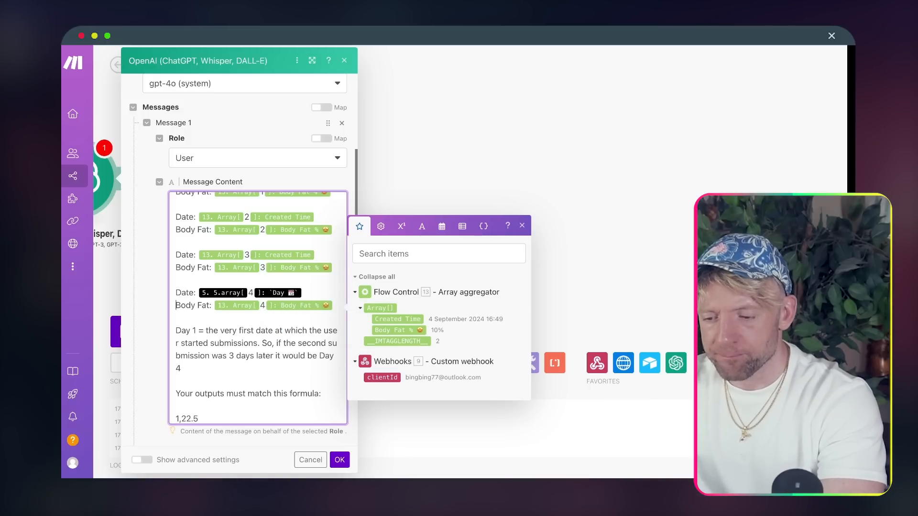
pyautogui.click(321, 290)
pyautogui.press('BackSpace')
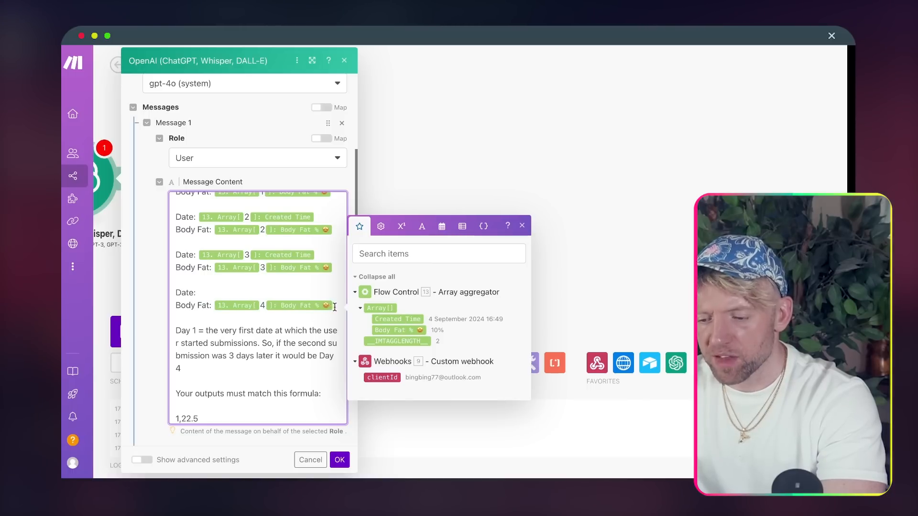
# - Delete the third and fourth Date/Body Fat entries and blank lines, then save the module
pyautogui.moveTo(333, 306); pyautogui.dragTo(162, 249)
pyautogui.press('BackSpace')
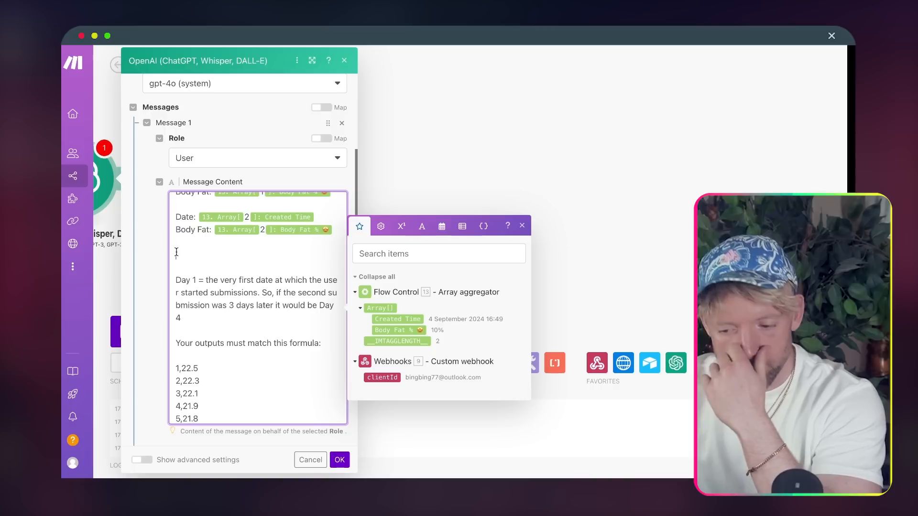
pyautogui.press('BackSpace')
pyautogui.press('BackSpace')
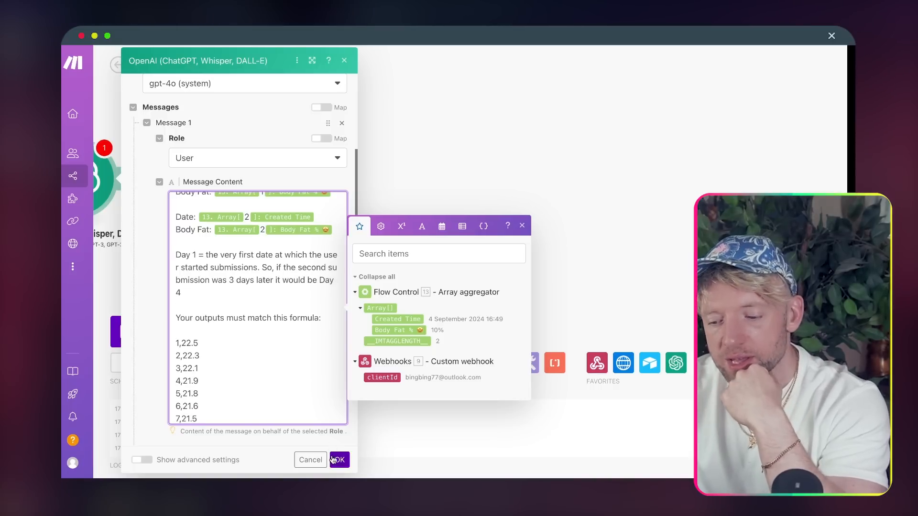
pyautogui.click(338, 460)
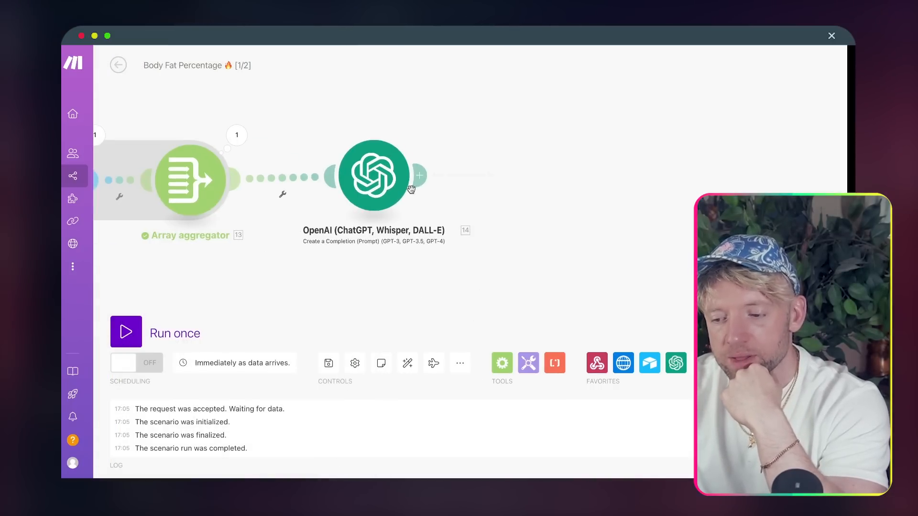
# - Rename the OpenAI module to 'Webhook Readiness 💎', adding the diamond emoji
pyautogui.rightClick(380, 185)
pyautogui.click(419, 242)
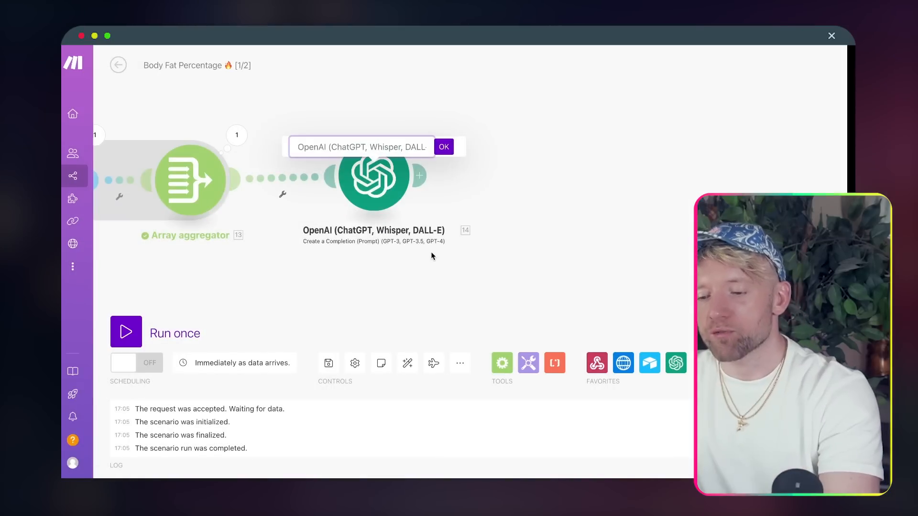
pyautogui.write('Webhook')
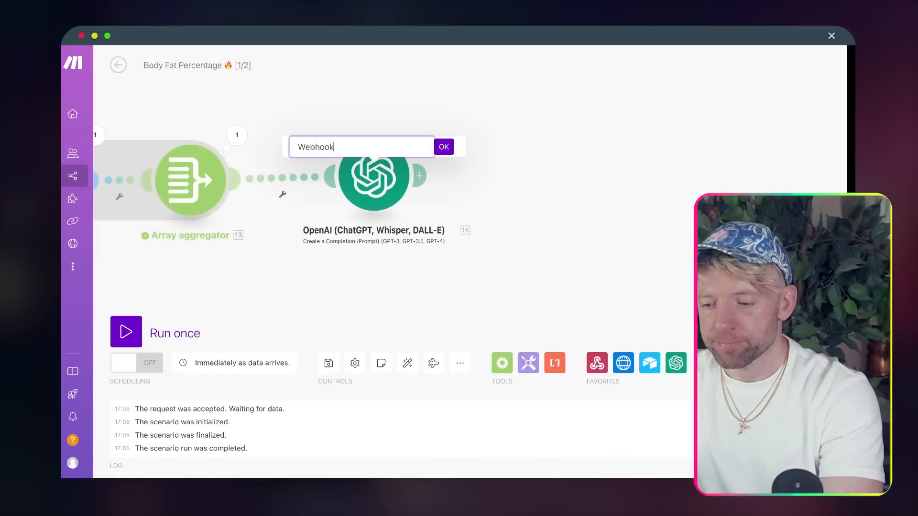
pyautogui.write(' Readiness')
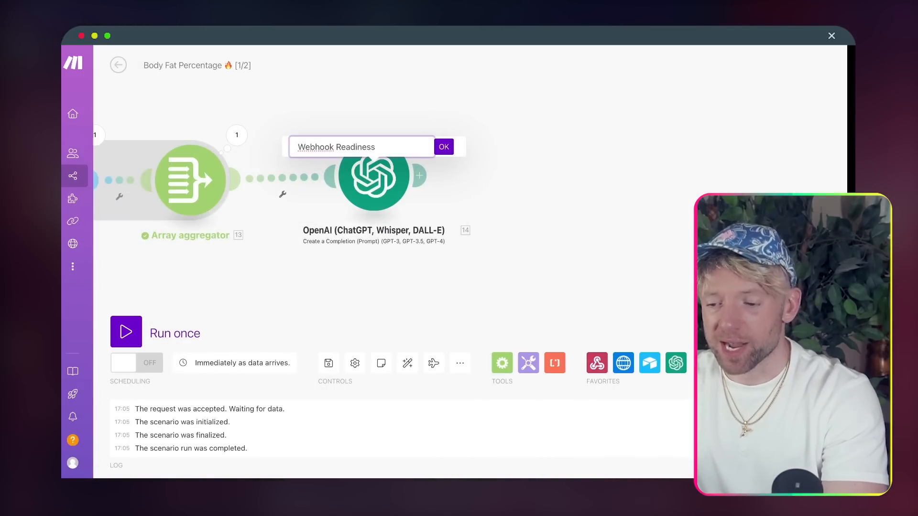
pyautogui.press('ctrl+super+space')
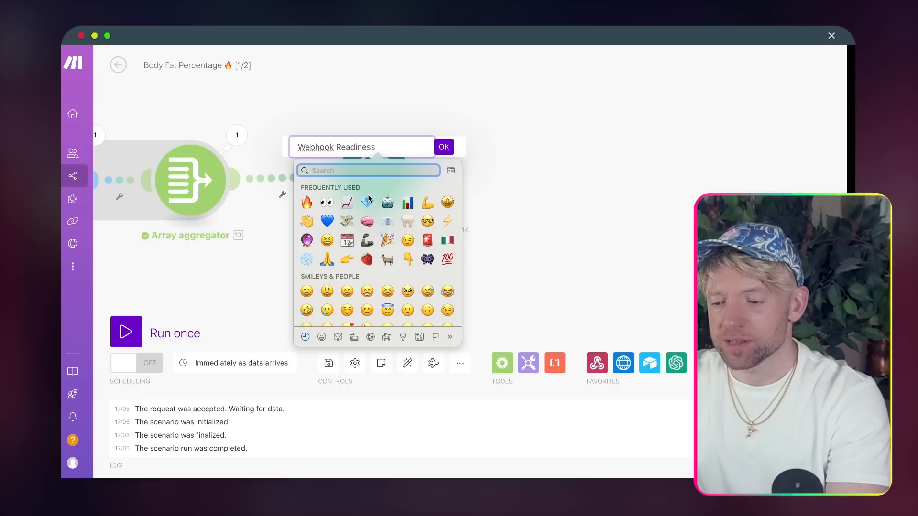
pyautogui.click(443, 148)
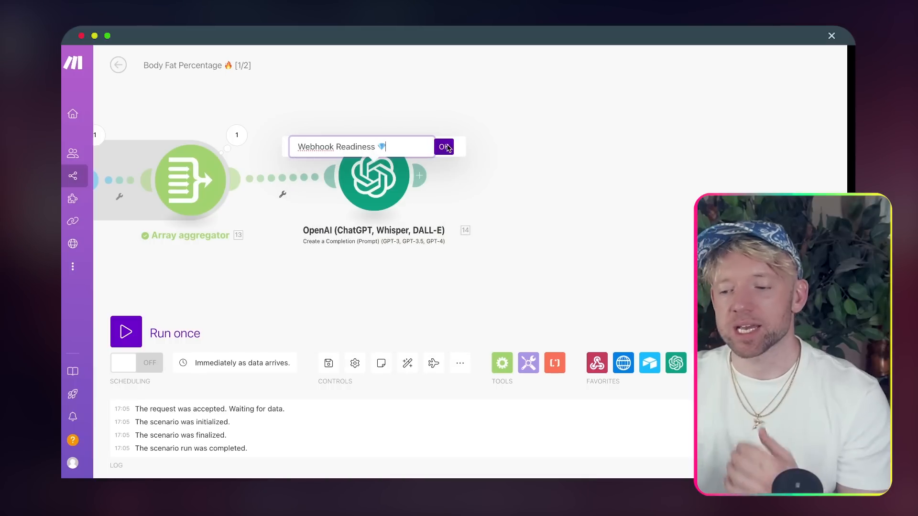
pyautogui.click(445, 147)
pyautogui.scroll(-3, 587, 285)
pyautogui.scroll(3, 375, 279)
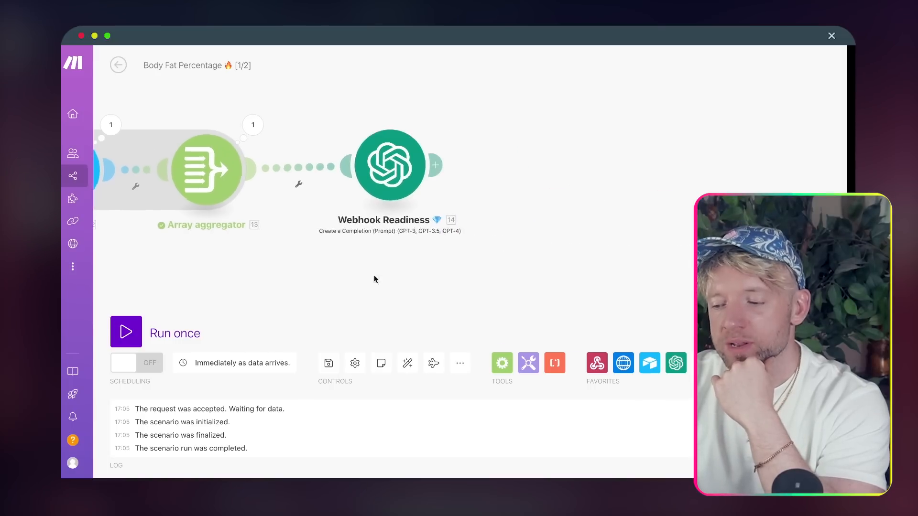
pyautogui.click(437, 166)
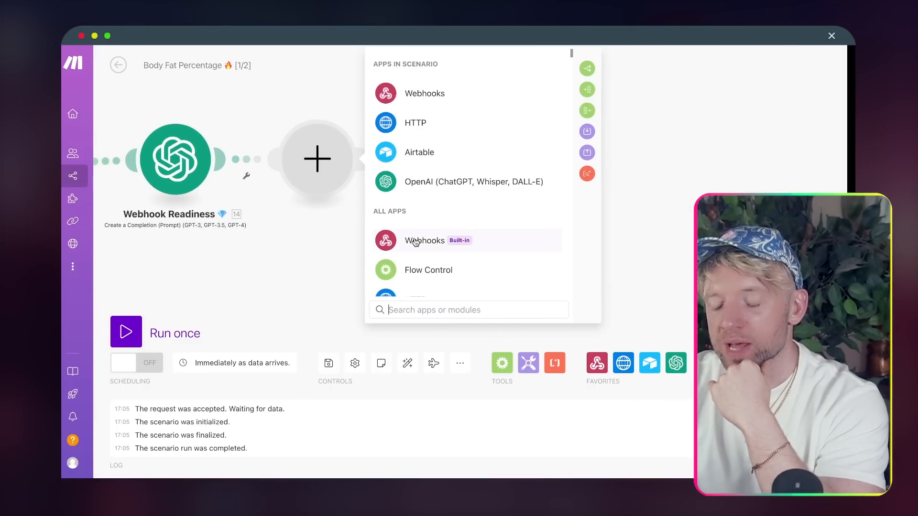
# - Add a Webhooks 'Webhook response' module whose Body returns the AI Result, status 200
pyautogui.click(461, 94)
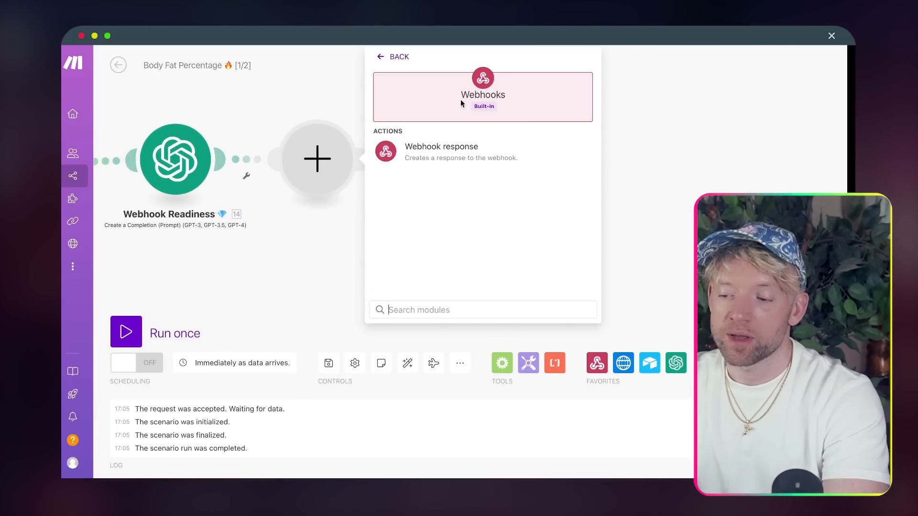
pyautogui.click(442, 157)
pyautogui.scroll(-5, 270, 271)
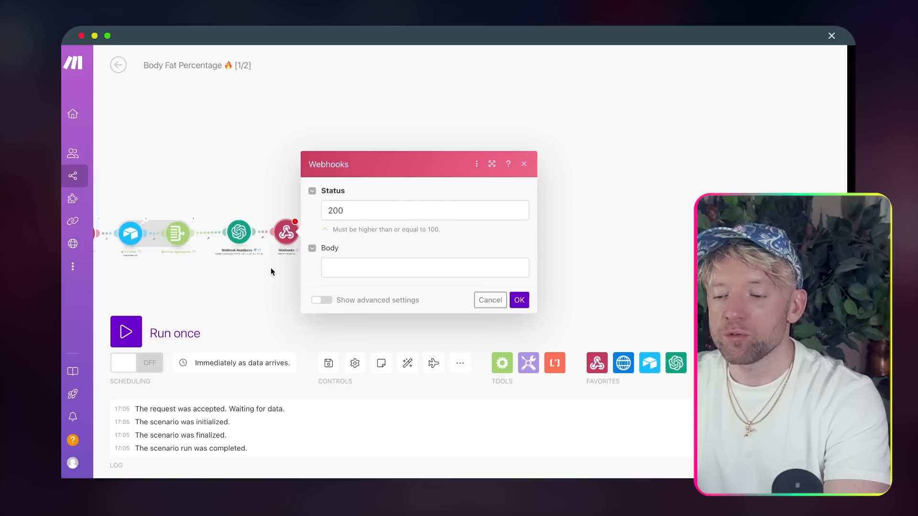
pyautogui.moveTo(270, 271); pyautogui.dragTo(433, 227)
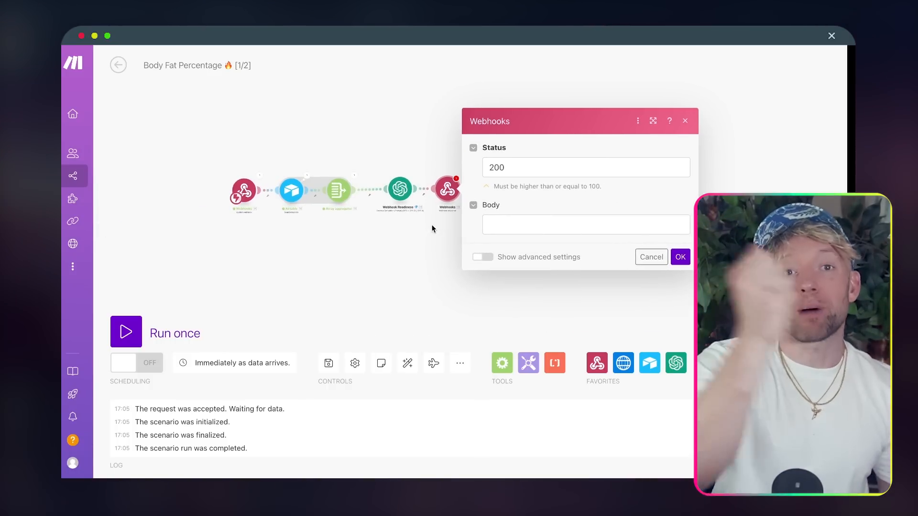
pyautogui.click(546, 222)
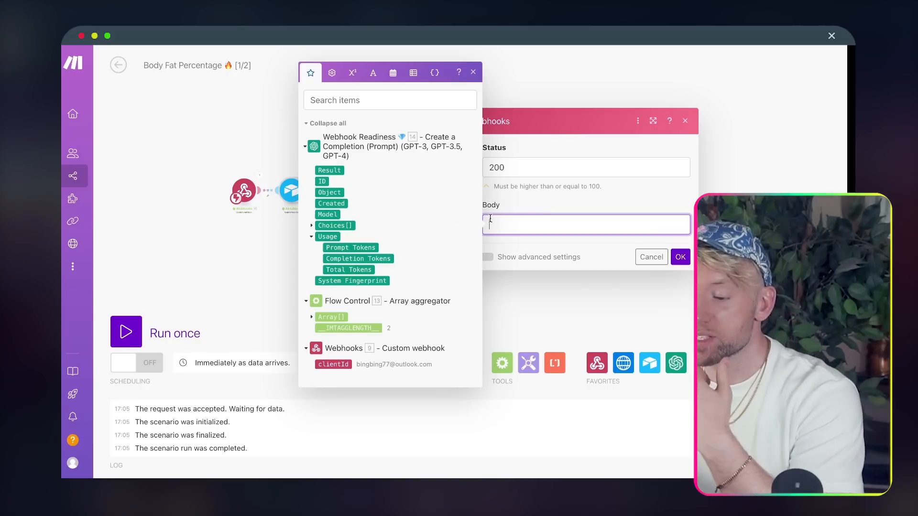
pyautogui.click(329, 170)
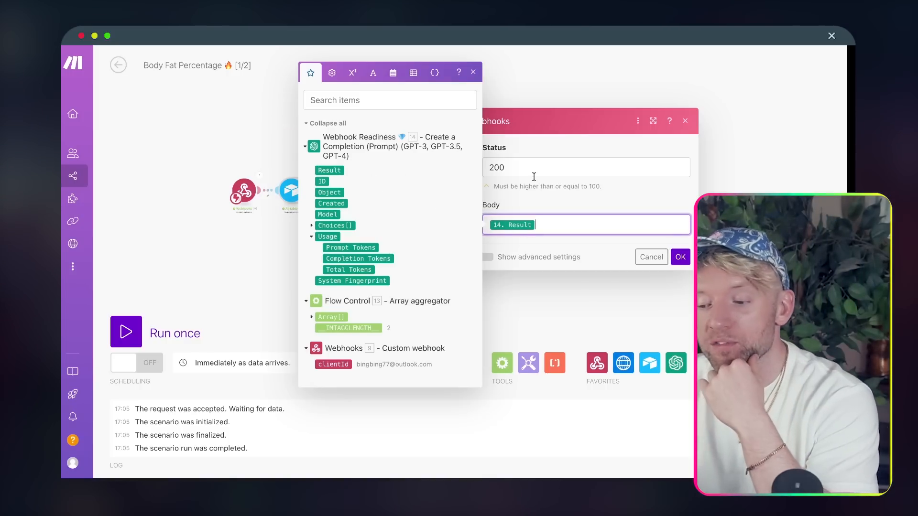
pyautogui.click(679, 258)
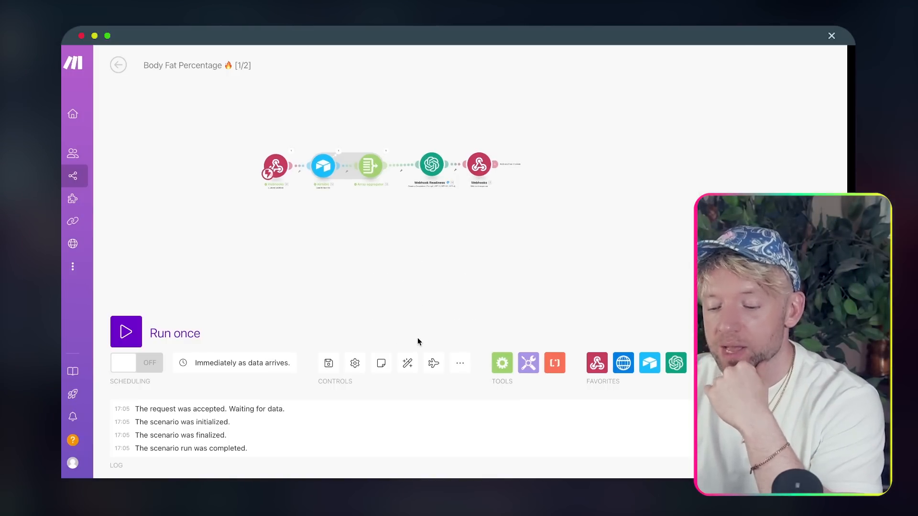
# - Save the scenario and run it once
pyautogui.press('super+s')
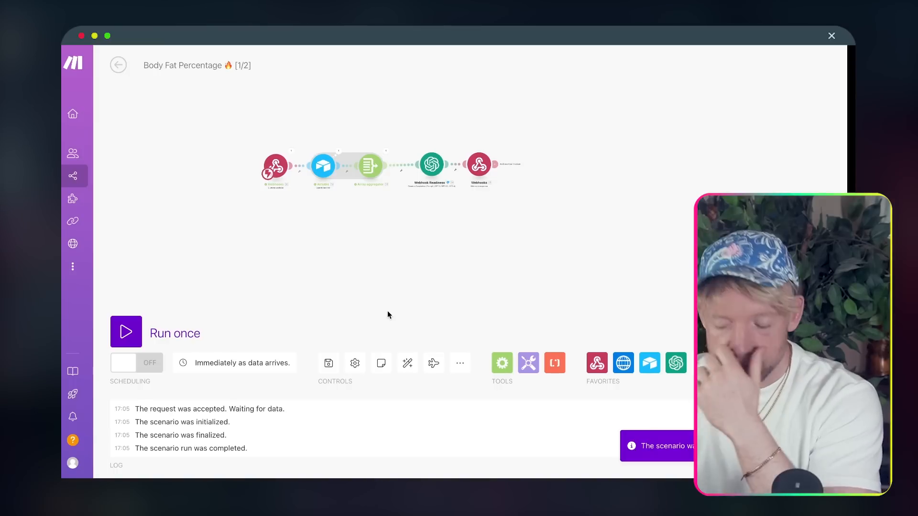
pyautogui.moveTo(387, 311); pyautogui.dragTo(424, 335)
pyautogui.click(126, 332)
pyautogui.scroll(5, 337, 207)
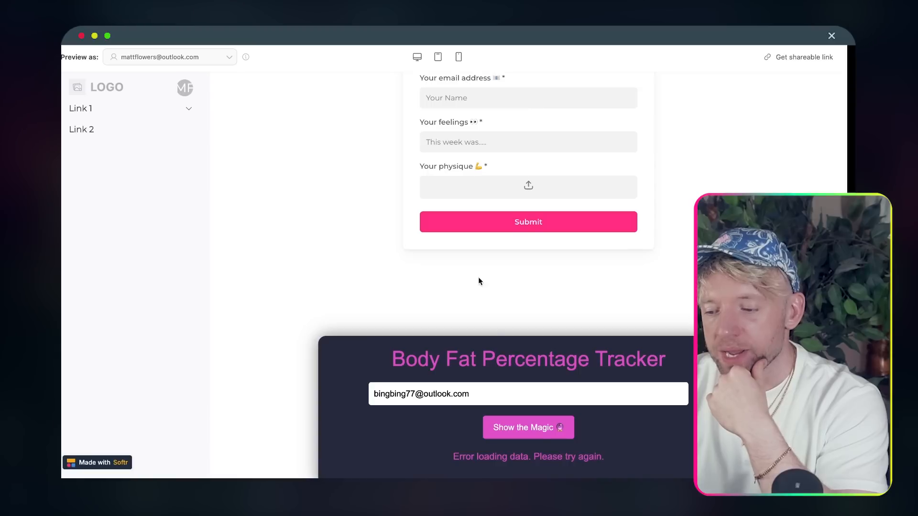
pyautogui.scroll(-3, 480, 280)
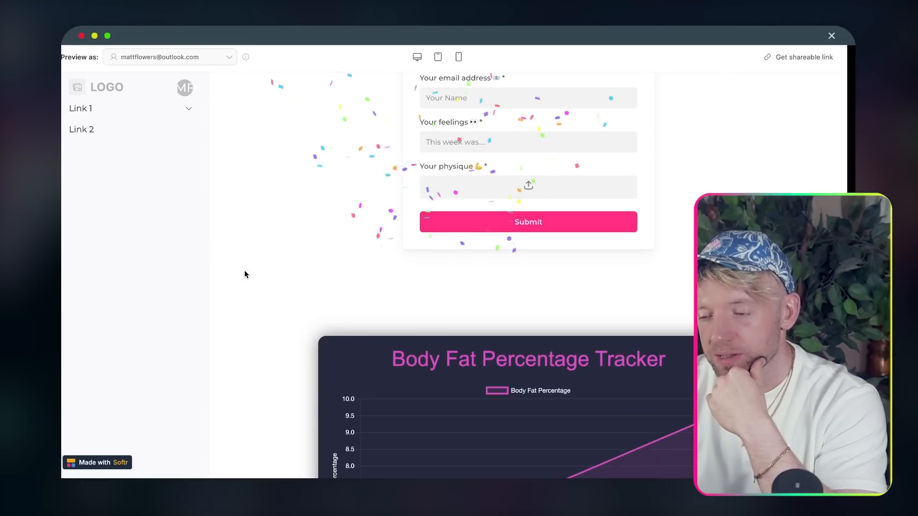
# - Scroll down the Softr tracker to view the body fat chart starting at 5.0 on Day 1
pyautogui.scroll(-4, 300, 281)
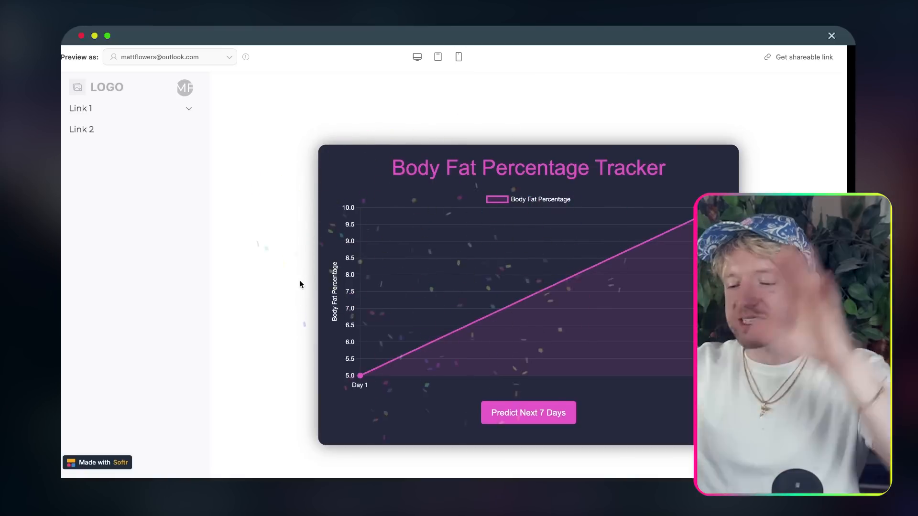
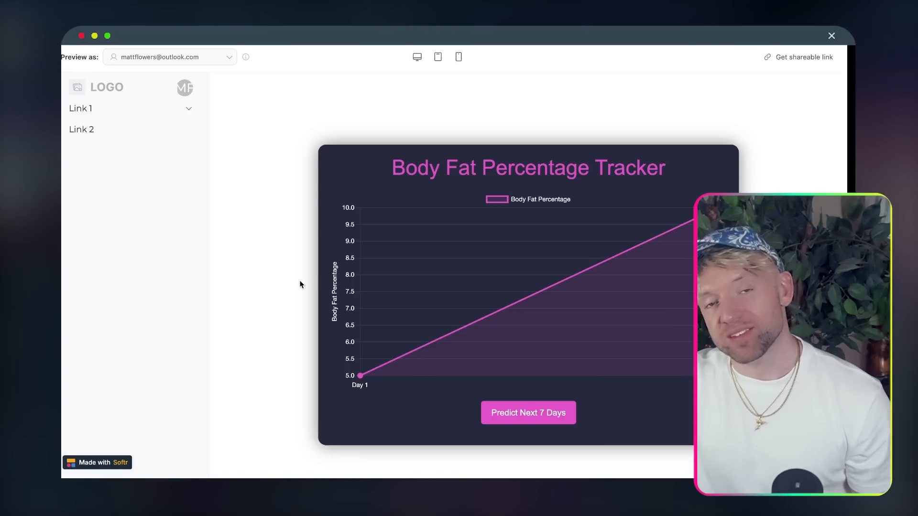
# - Toggle the Body Fat Percentage series off and on, then extend the forecast twice to predict 21.66%
pyautogui.click(500, 200)
pyautogui.click(499, 200)
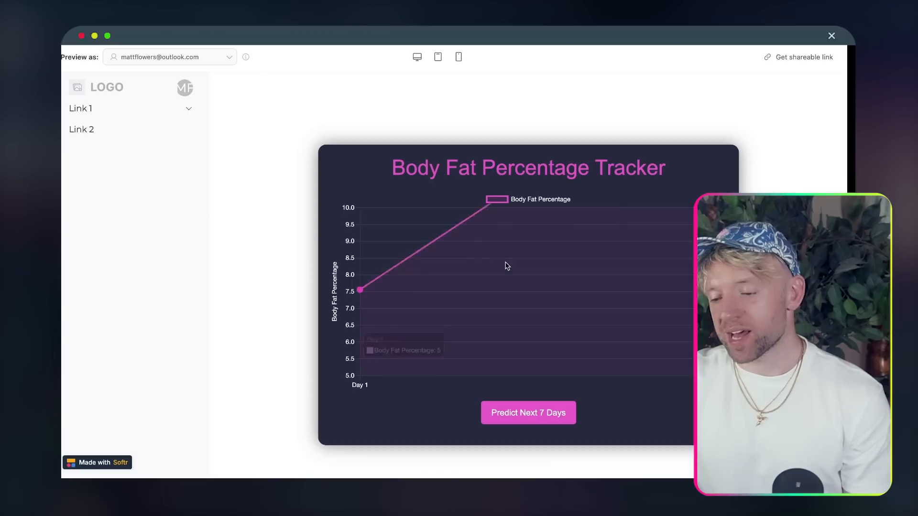
pyautogui.click(526, 412)
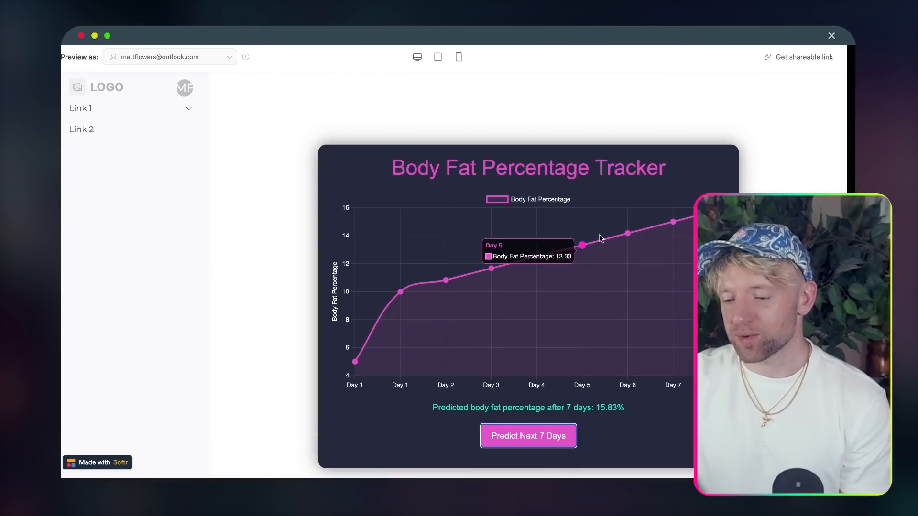
pyautogui.click(536, 435)
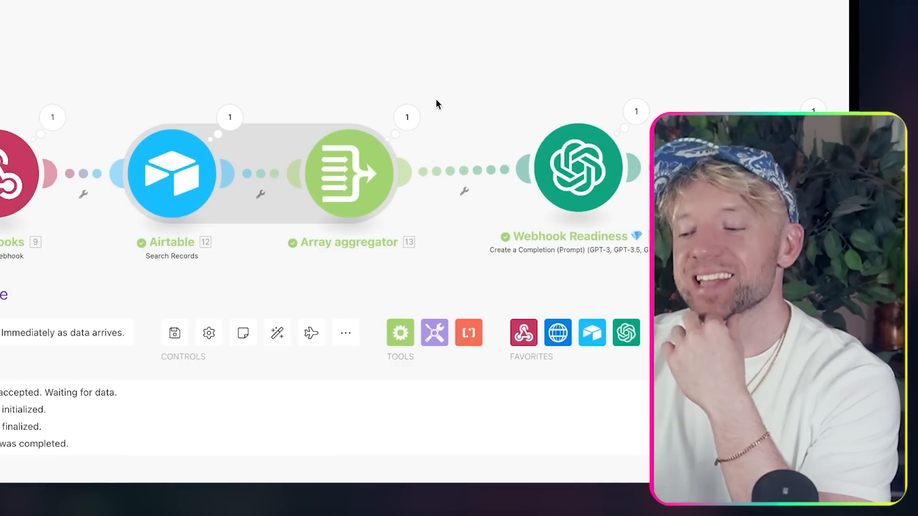
# - Tick the 'Scenario 2: AI Graph application' checkbox on the Make checklist
pyautogui.moveTo(409, 48); pyautogui.dragTo(407, 47)
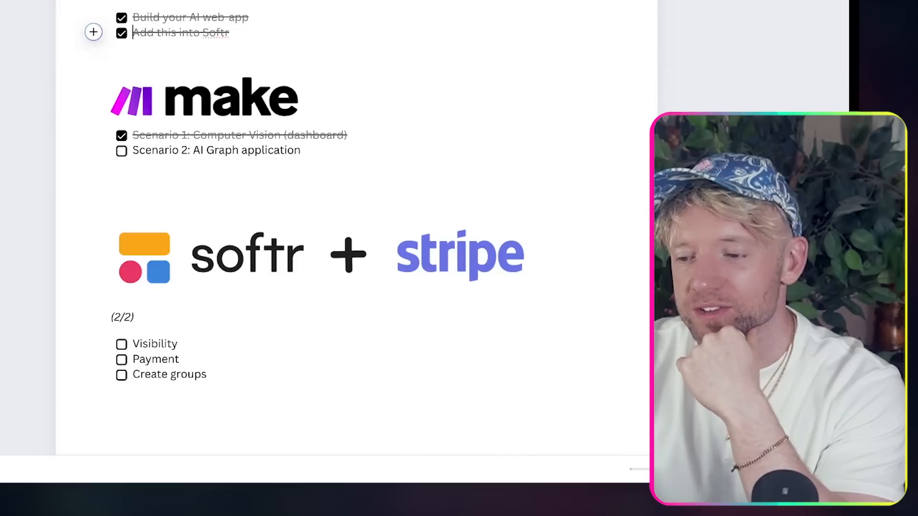
pyautogui.click(121, 152)
pyautogui.scroll(-2, 148, 189)
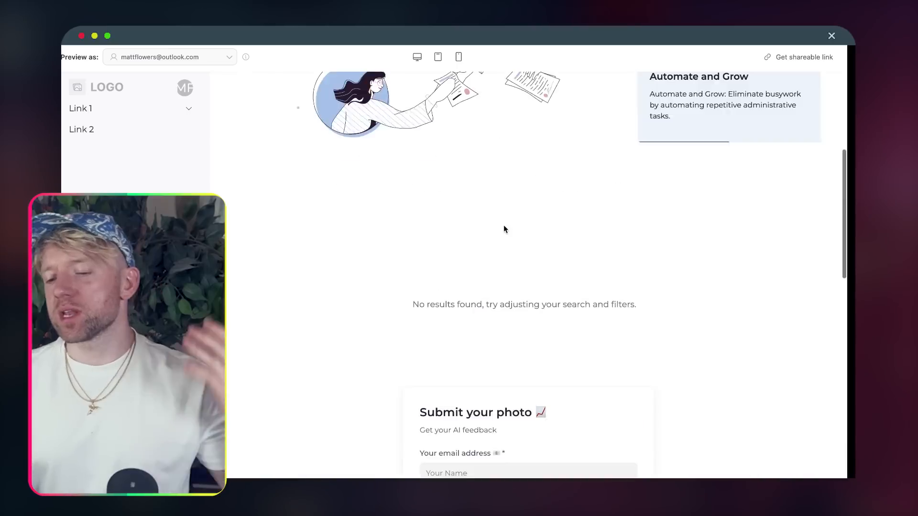
# - Explore the app preview, highlighting the heading section and expanding Link 1's sublinks
pyautogui.scroll(5, 503, 226)
pyautogui.moveTo(486, 78); pyautogui.dragTo(443, 186)
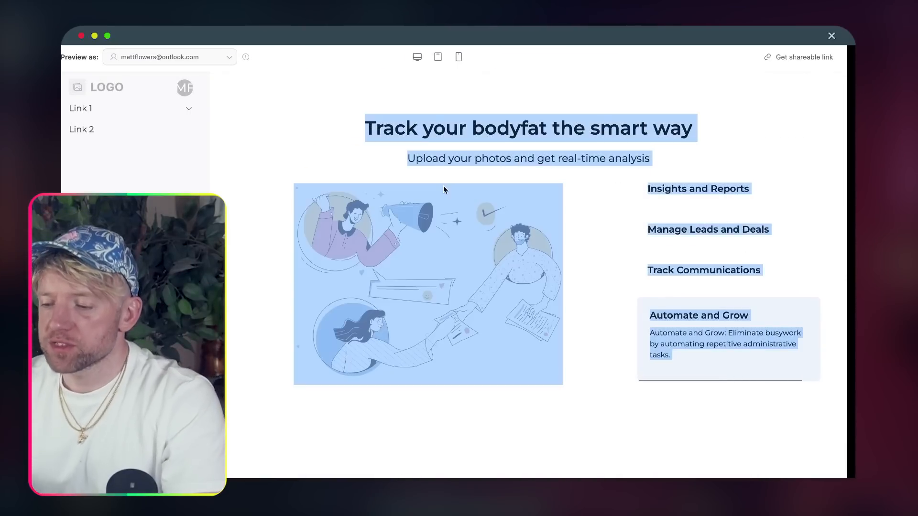
pyautogui.click(455, 100)
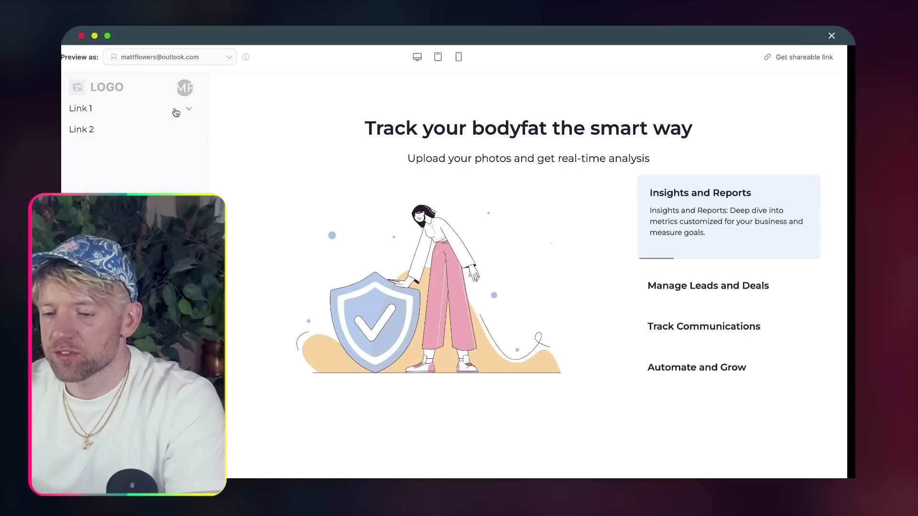
pyautogui.click(190, 110)
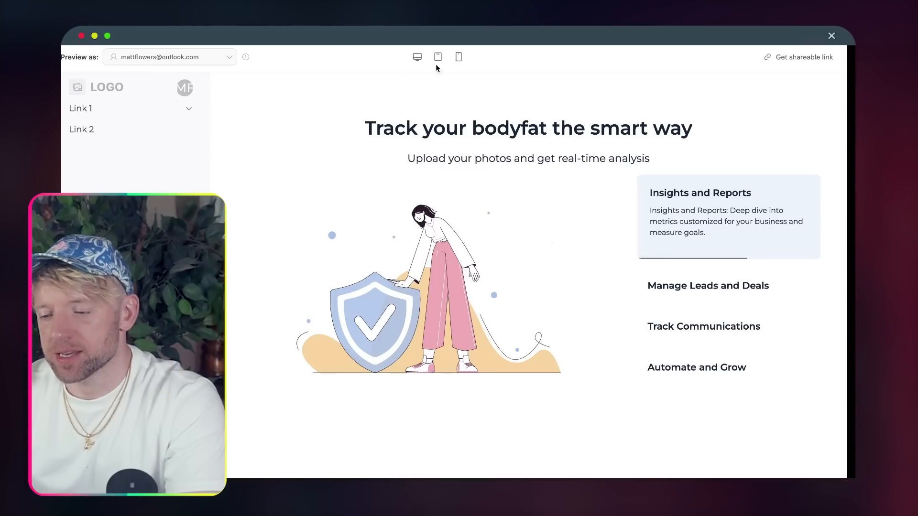
# - Leave the preview, select the header and go to the Home page in the editor
pyautogui.click(506, 36)
pyautogui.scroll(10, 477, 191)
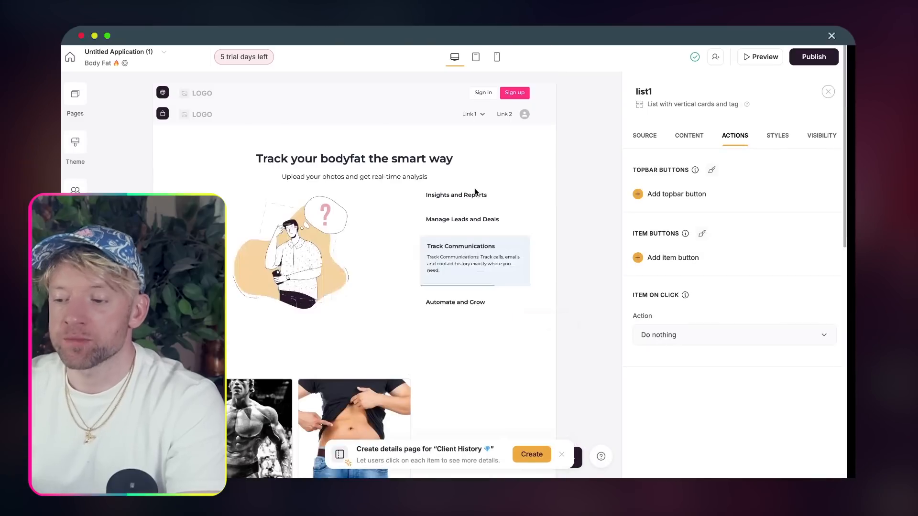
pyautogui.click(421, 96)
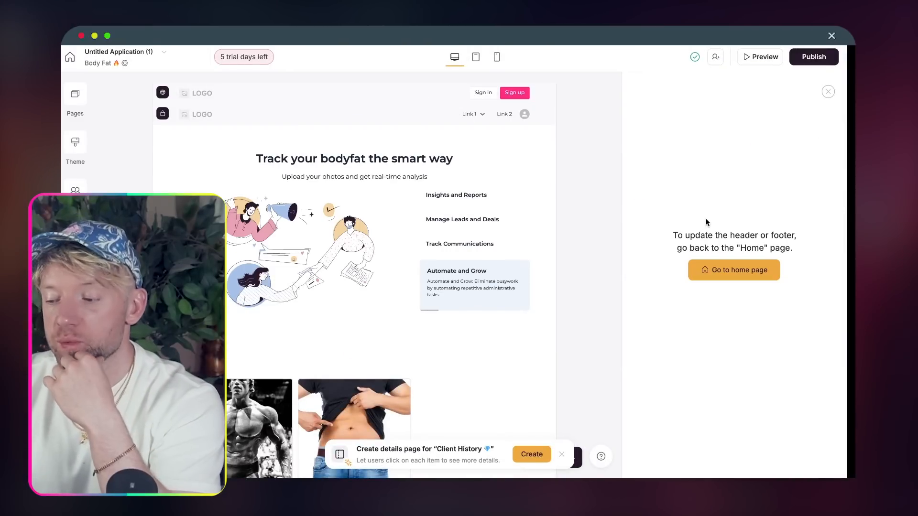
pyautogui.click(720, 271)
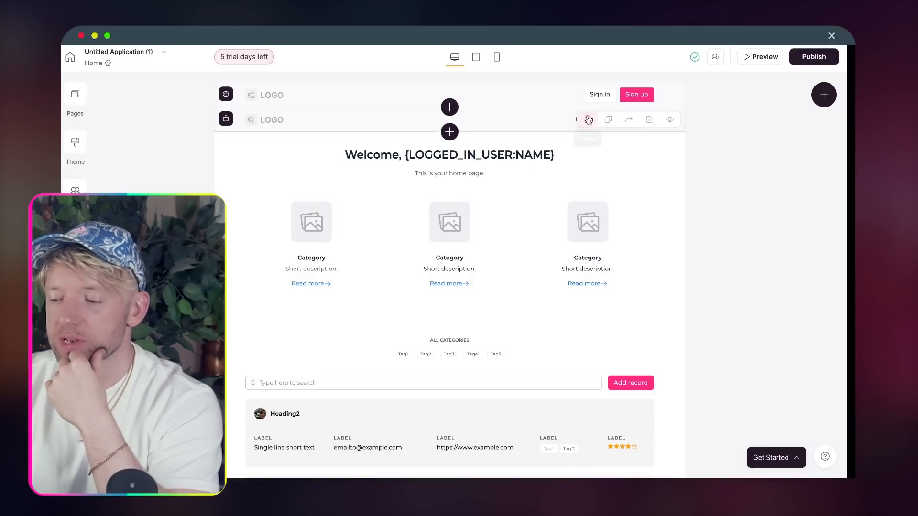
# - Rename home-header2's Link 2 to 'Bodyfat 🔥' and make it open the Body Fat page
pyautogui.click(543, 127)
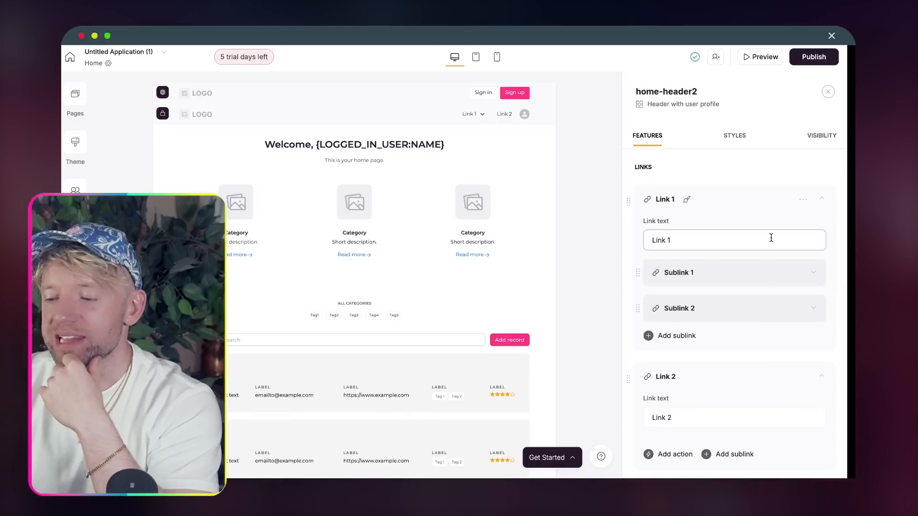
pyautogui.scroll(-4, 753, 262)
pyautogui.tripleClick(730, 232)
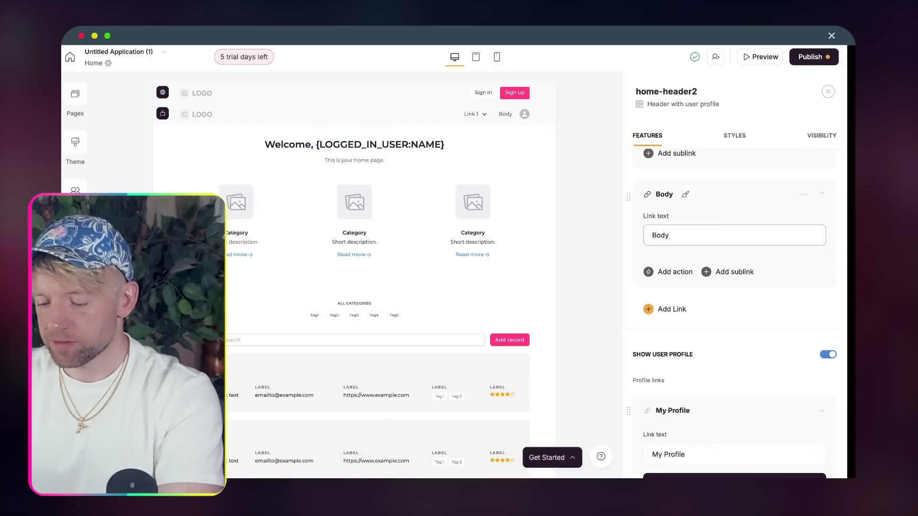
pyautogui.press('ctrl+super+space')
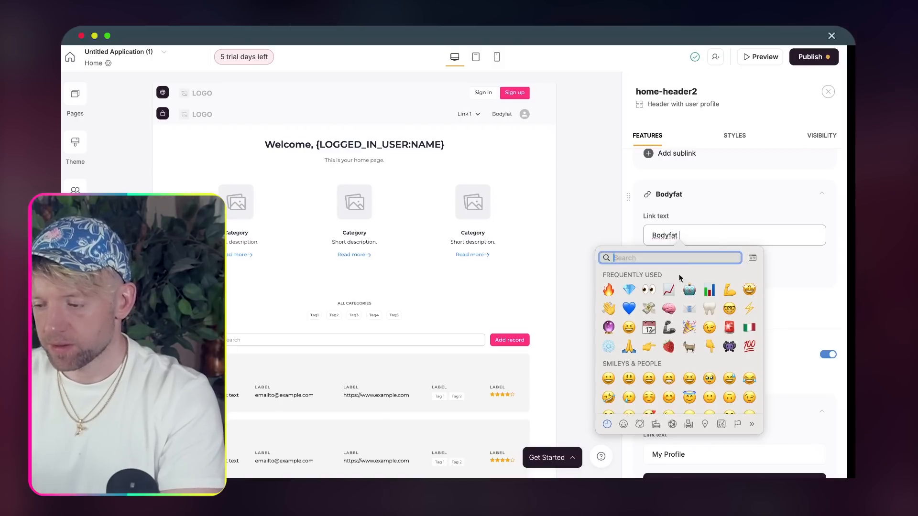
pyautogui.click(612, 289)
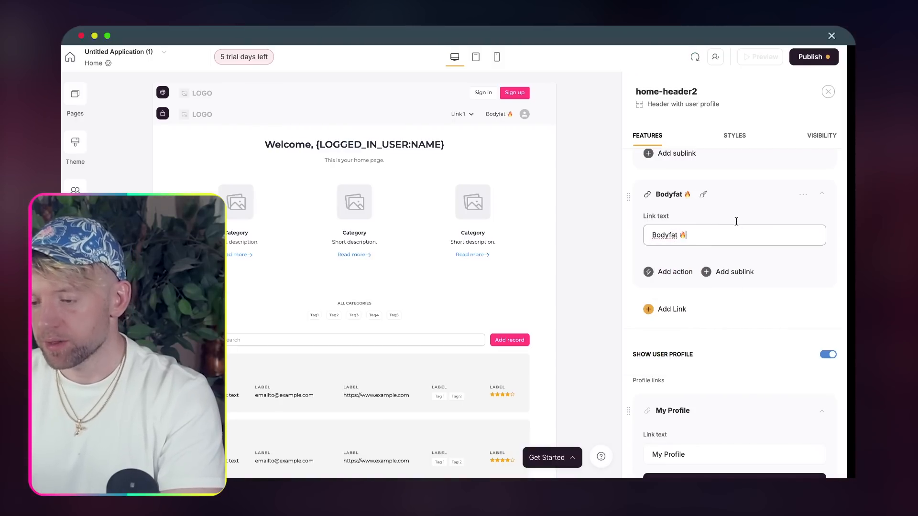
pyautogui.click(659, 271)
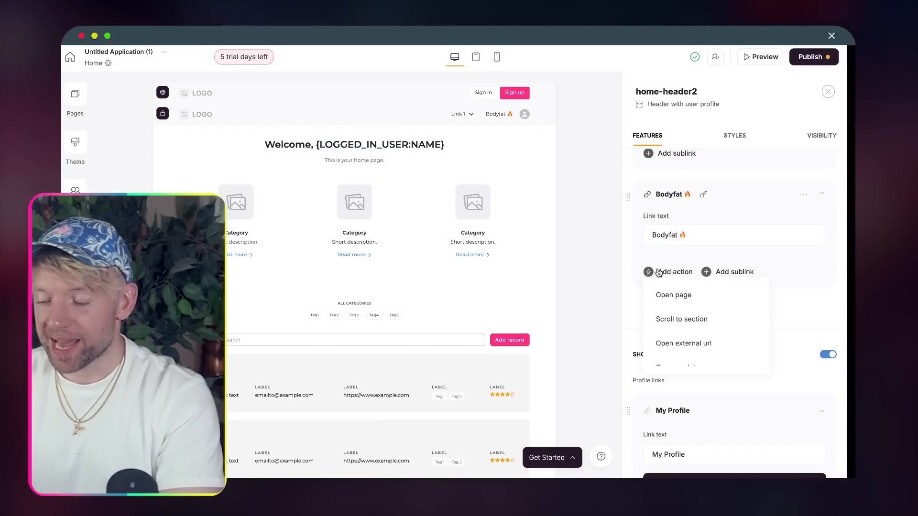
pyautogui.click(695, 303)
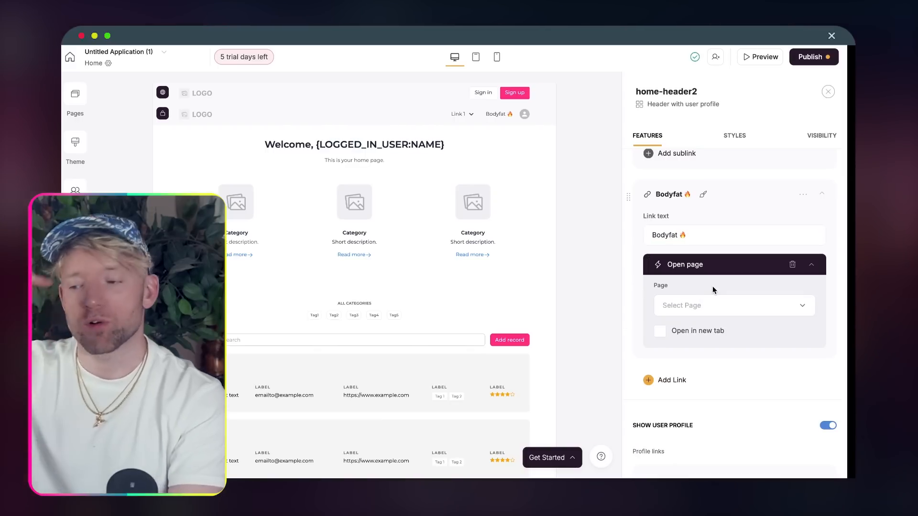
pyautogui.click(695, 306)
pyautogui.click(714, 337)
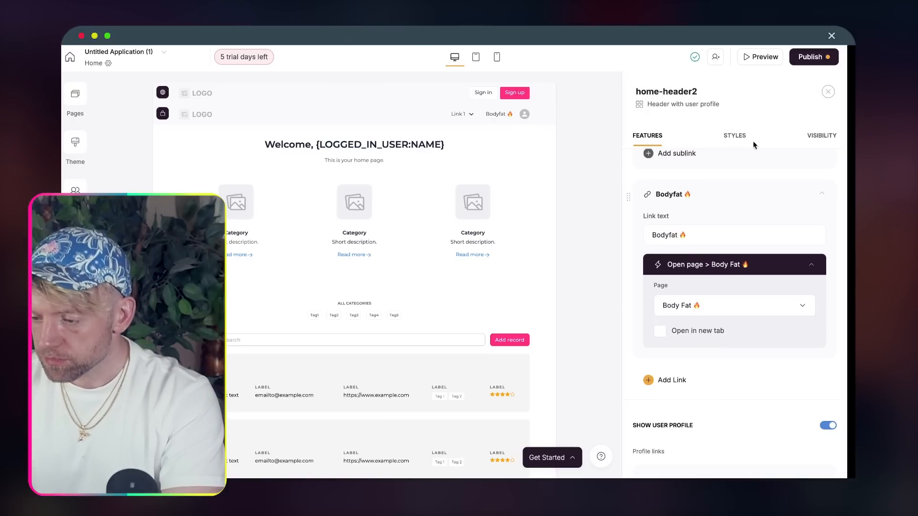
# - Publish the app's unpublished updates
pyautogui.click(810, 56)
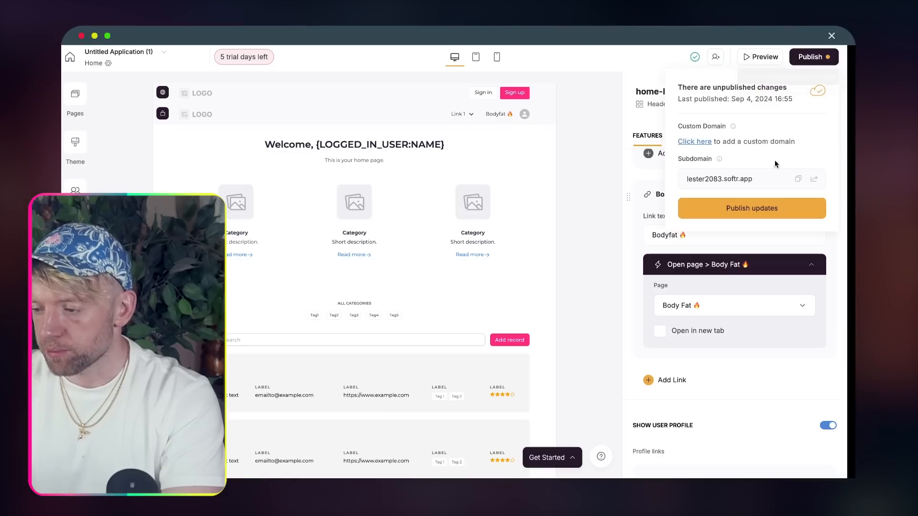
pyautogui.click(751, 208)
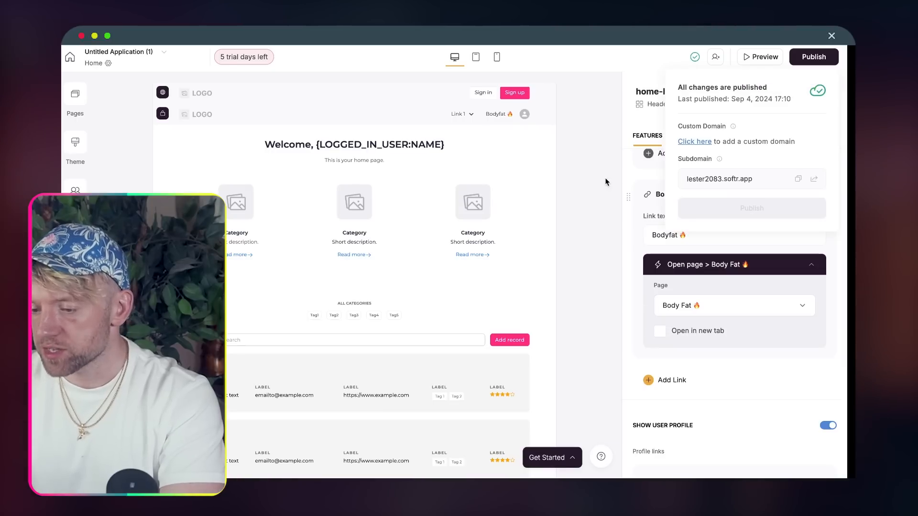
pyautogui.click(71, 106)
# - Create a new page named 'About 👋'
pyautogui.click(248, 176)
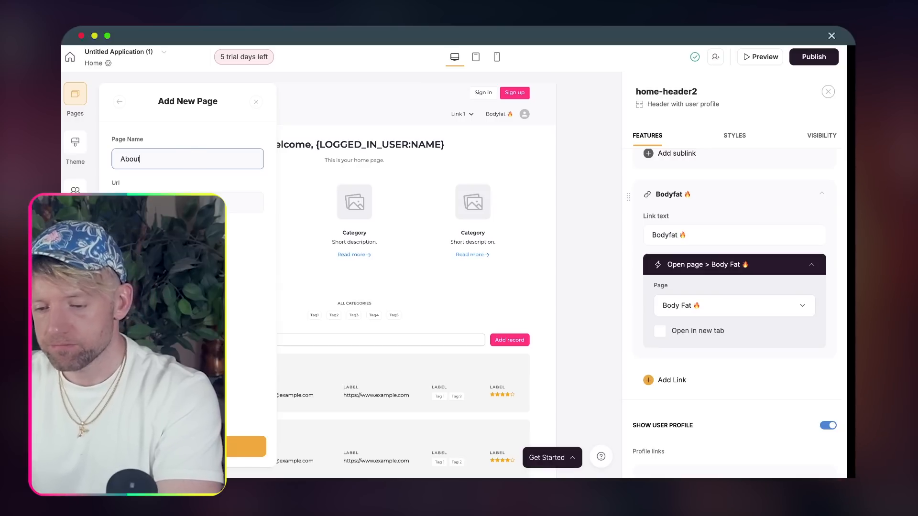
pyautogui.write('About')
pyautogui.press('ctrl+super+space')
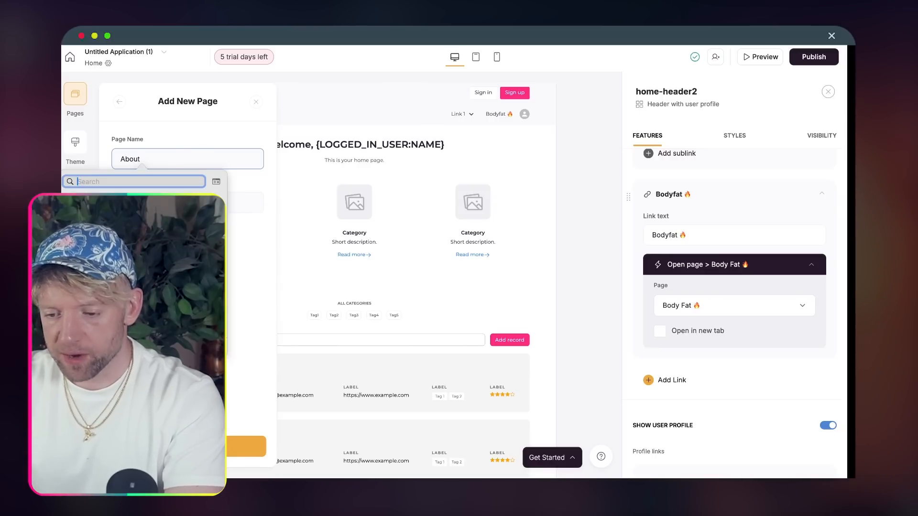
pyautogui.press('Escape')
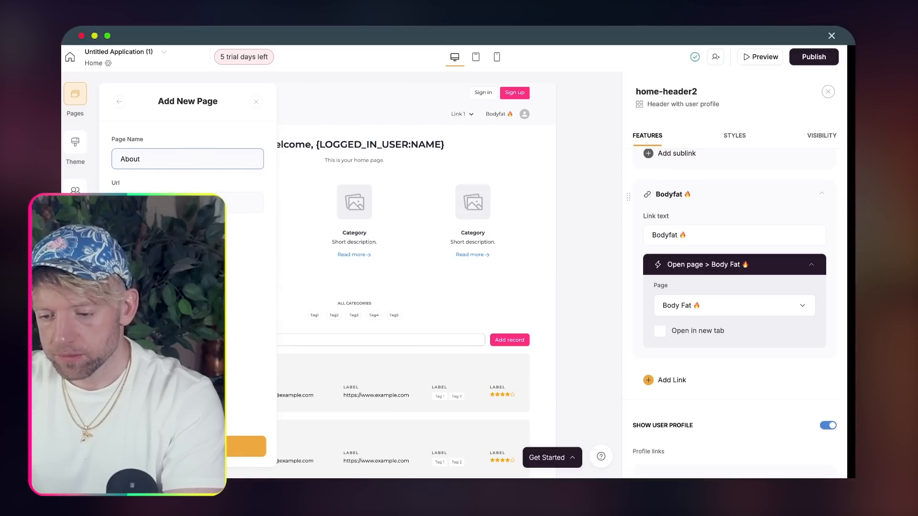
pyautogui.press('ctrl+super+space')
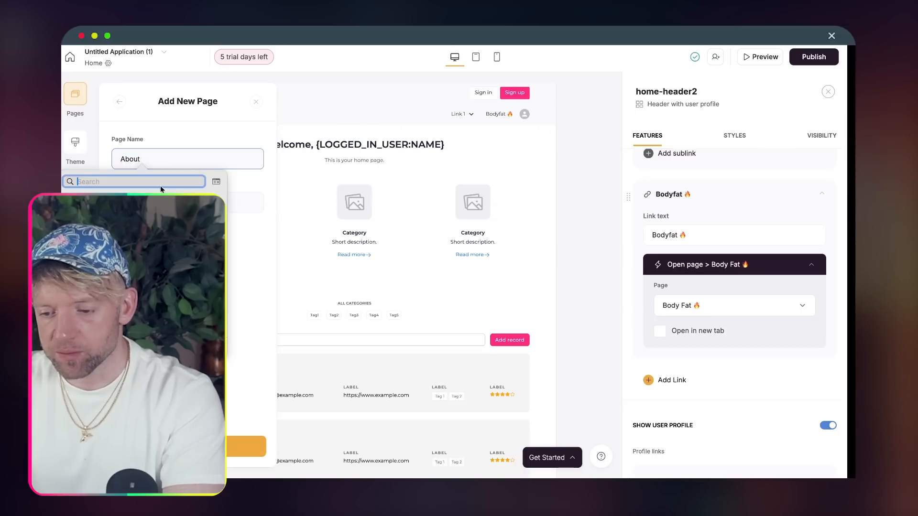
pyautogui.click(191, 268)
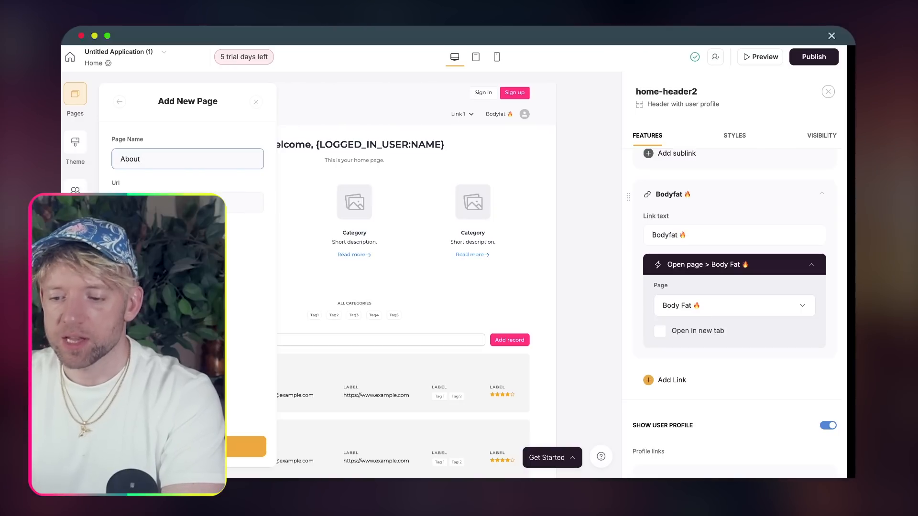
pyautogui.scroll(-1, 241, 301)
pyautogui.click(196, 447)
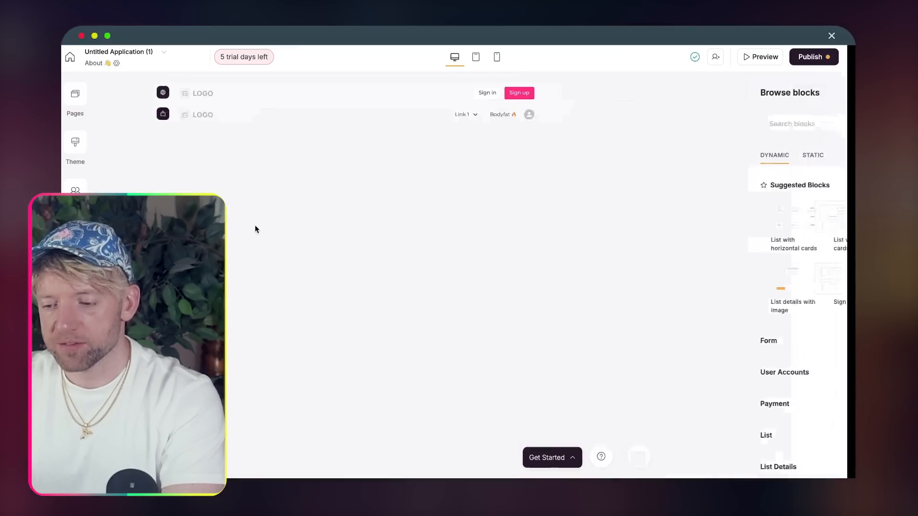
# - Add a static Hero with call to action block to the About page
pyautogui.moveTo(651, 222)
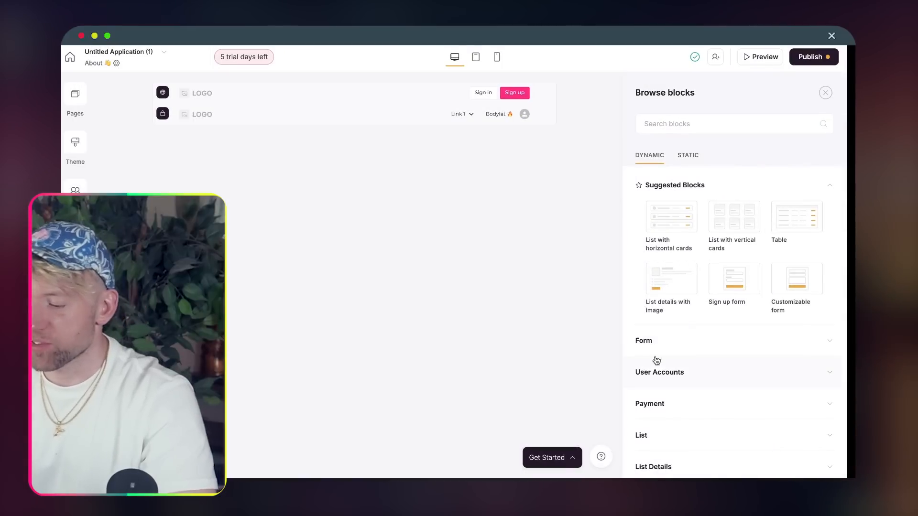
pyautogui.click(686, 156)
pyautogui.scroll(-1, 717, 249)
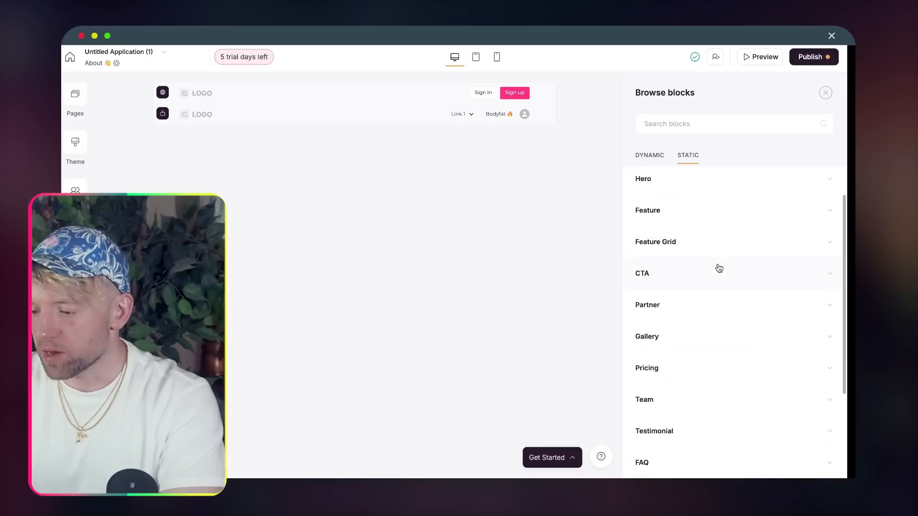
pyautogui.click(717, 184)
pyautogui.click(664, 224)
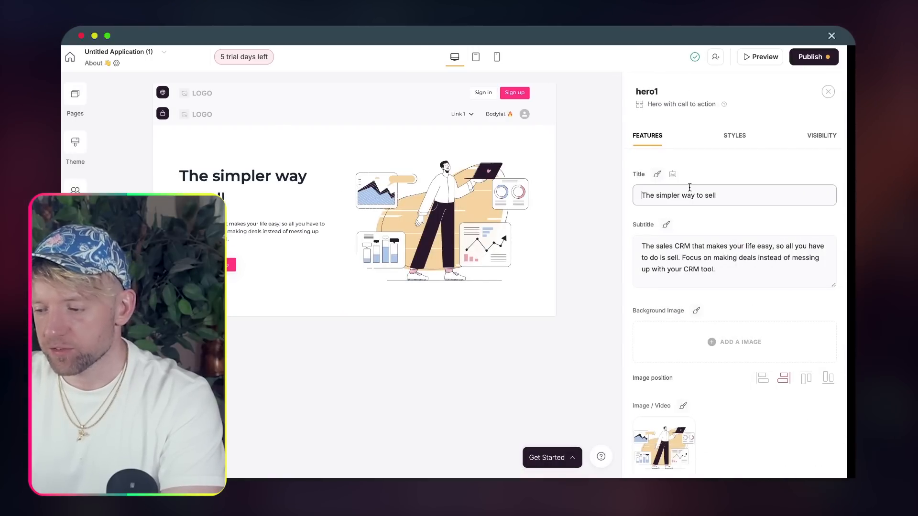
# - Set the hero title to 'About AI PT 👋'
pyautogui.write('a')
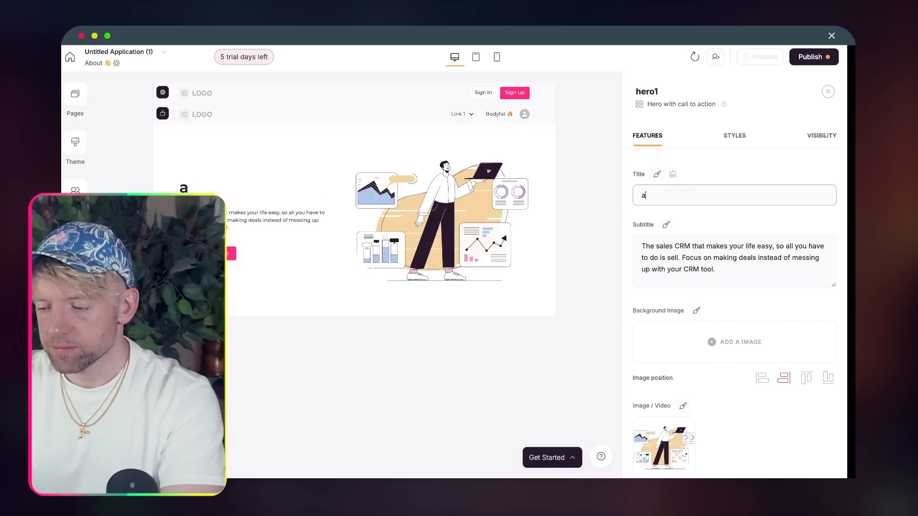
pyautogui.write('bout AI PT')
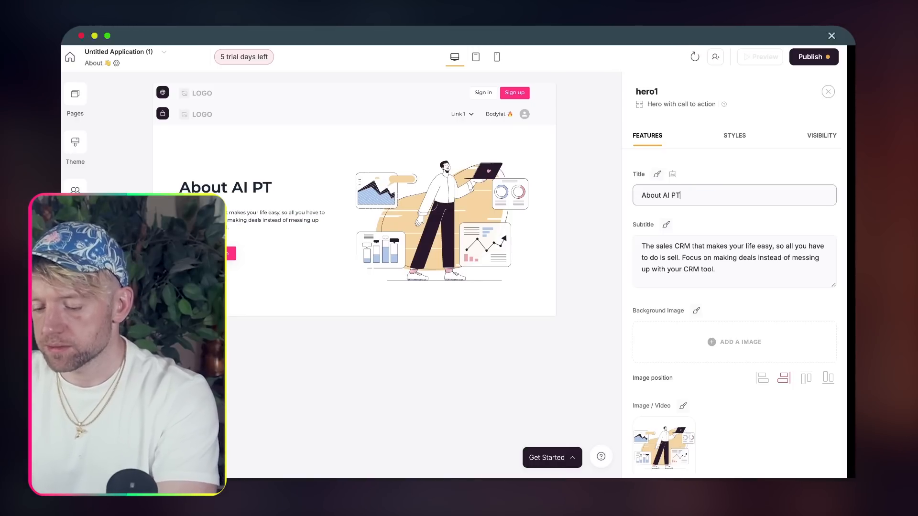
pyautogui.press('ctrl+super+space')
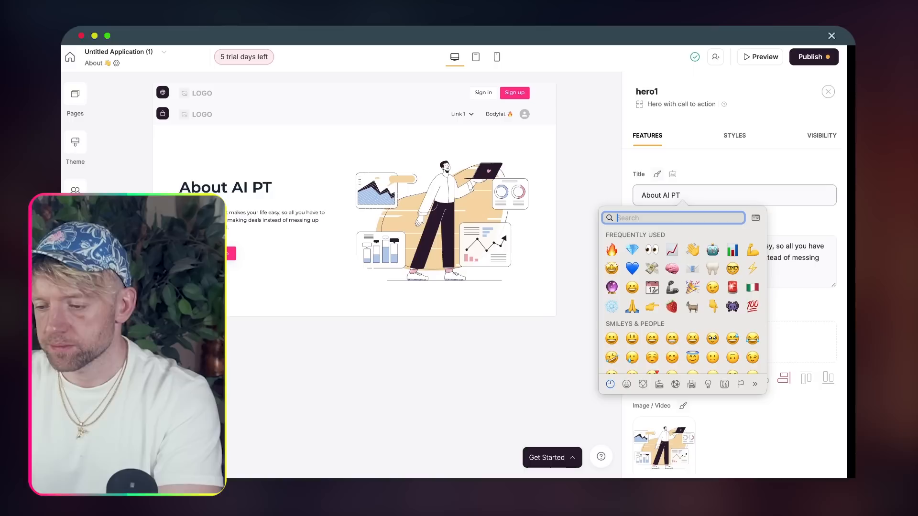
pyautogui.click(693, 252)
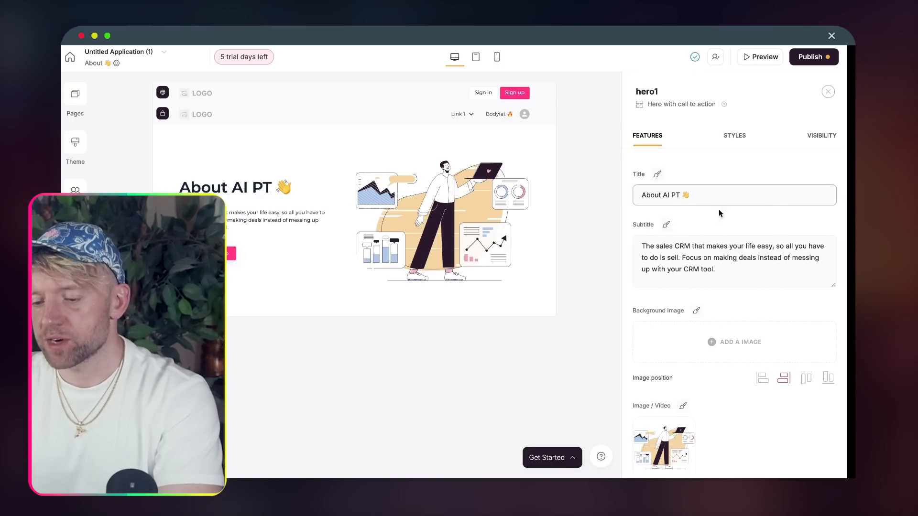
pyautogui.click(79, 105)
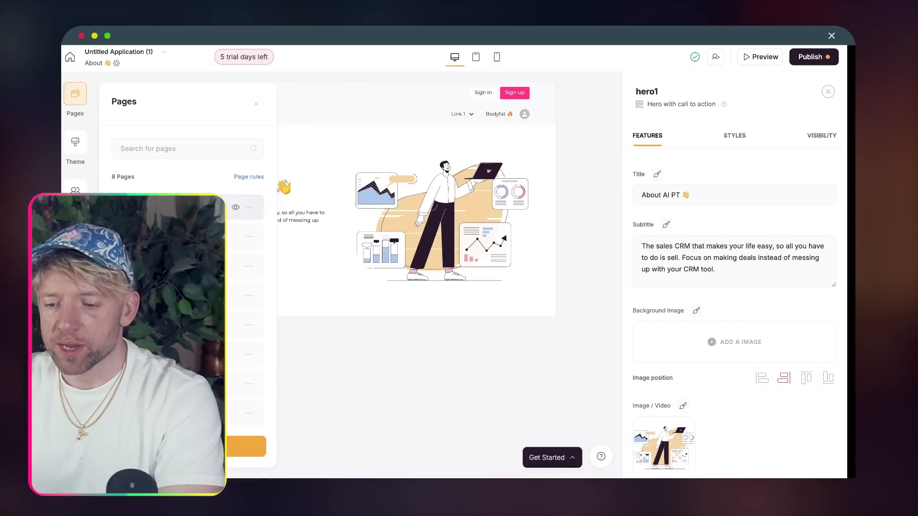
# - On the Home page header, delete Link 1
pyautogui.click(153, 266)
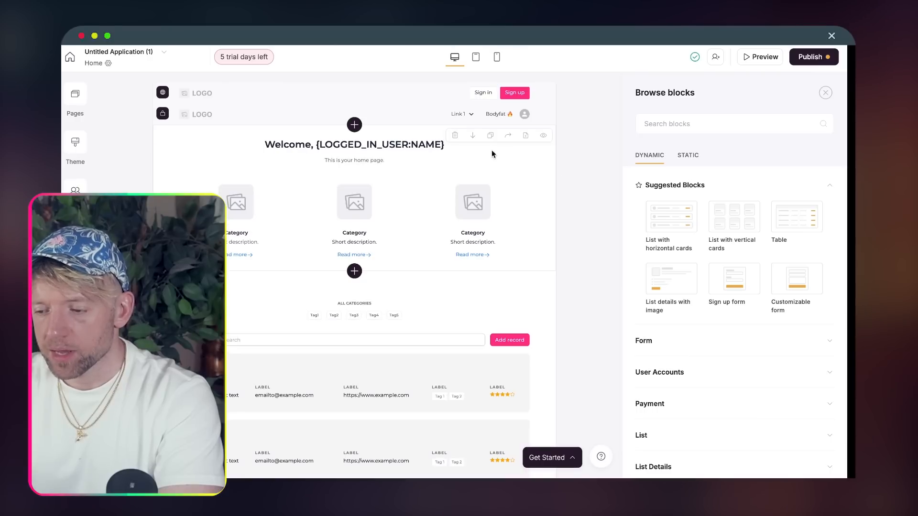
pyautogui.click(456, 117)
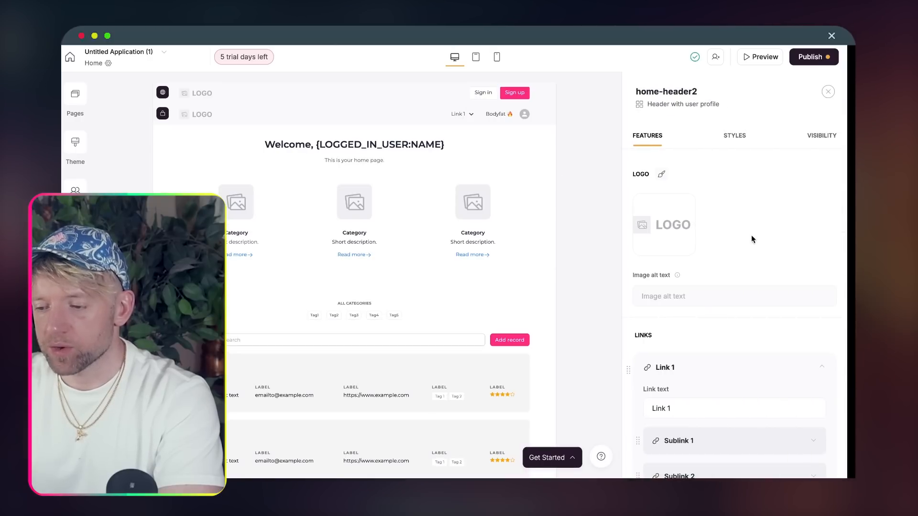
pyautogui.scroll(-5, 735, 194)
pyautogui.click(775, 244)
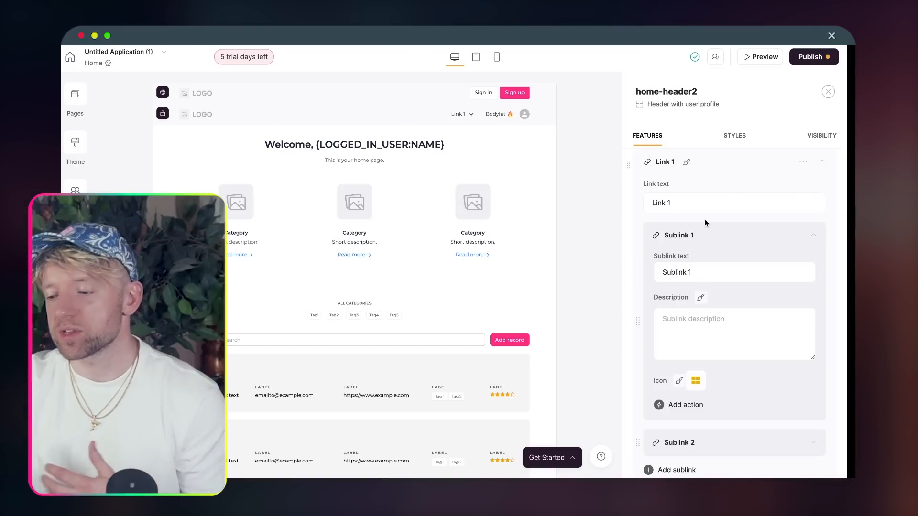
pyautogui.scroll(-2, 752, 303)
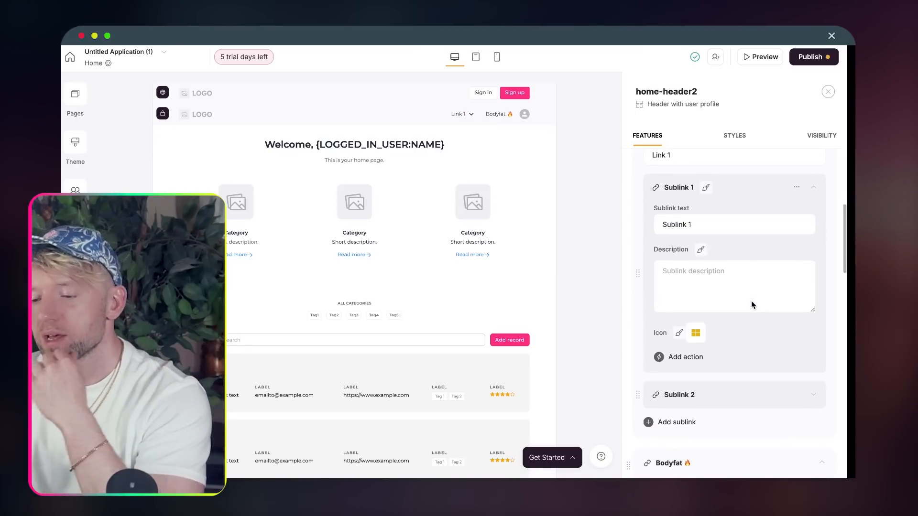
pyautogui.scroll(2, 751, 301)
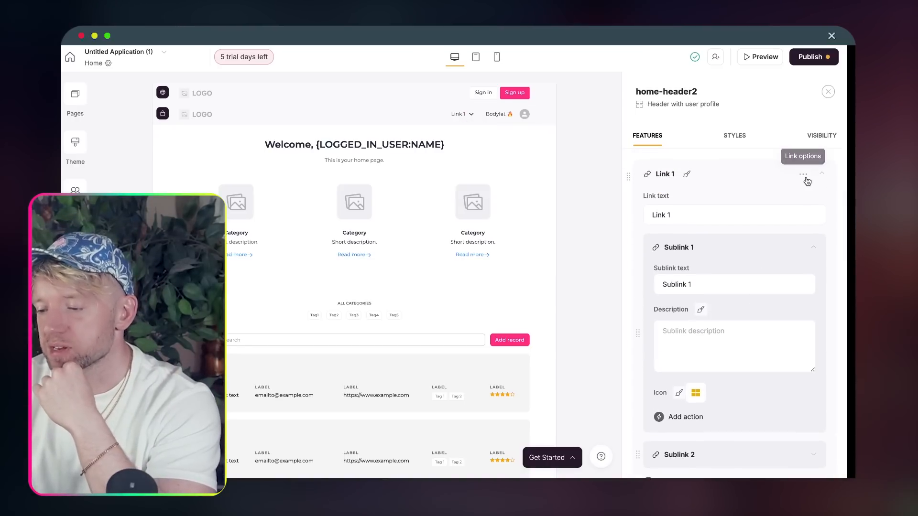
pyautogui.click(776, 201)
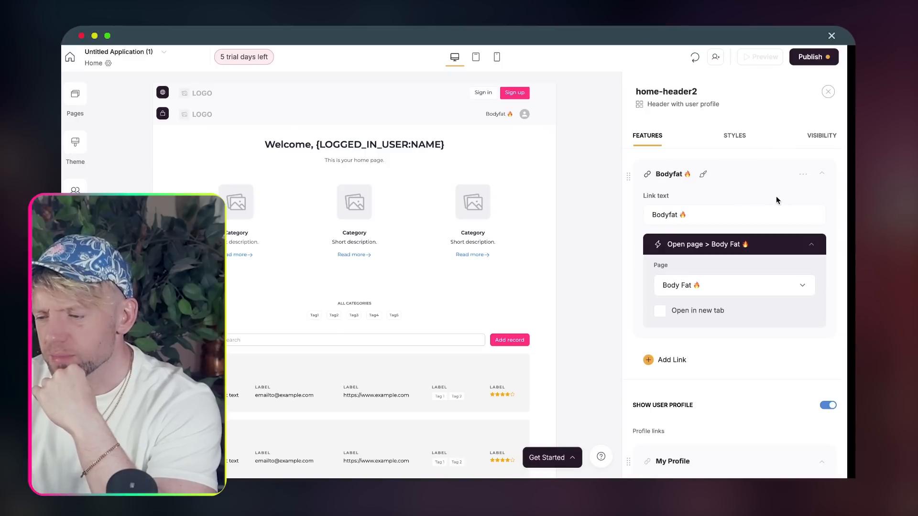
# - Add a header link named 'About 👋' that opens the About 👋 page
pyautogui.click(664, 360)
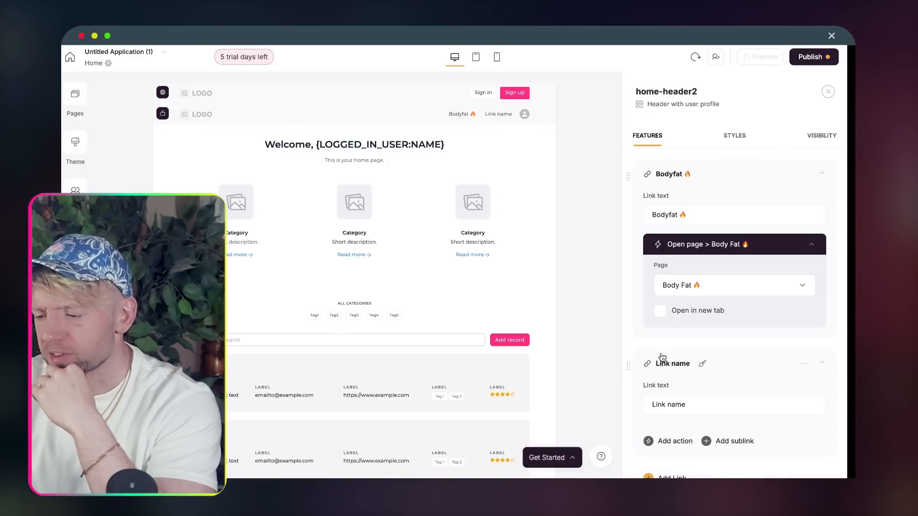
pyautogui.scroll(-3, 707, 267)
pyautogui.tripleClick(698, 309)
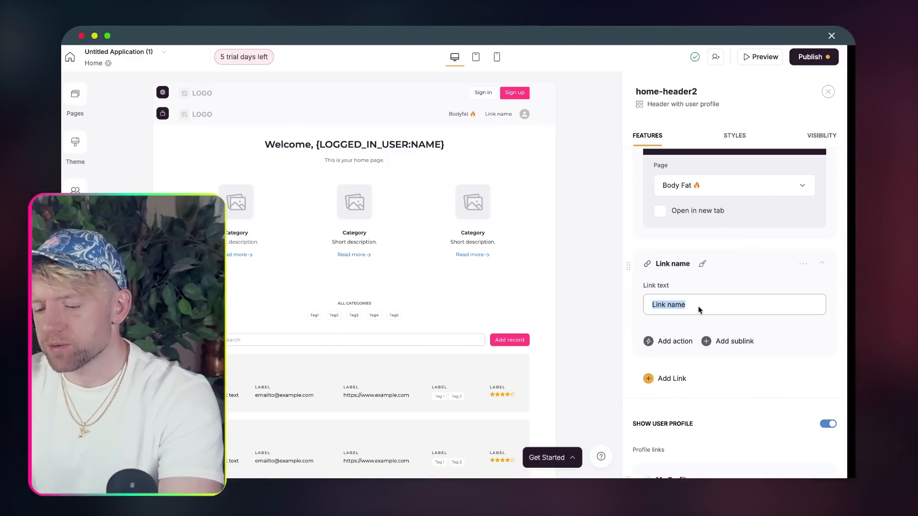
pyautogui.write('abo')
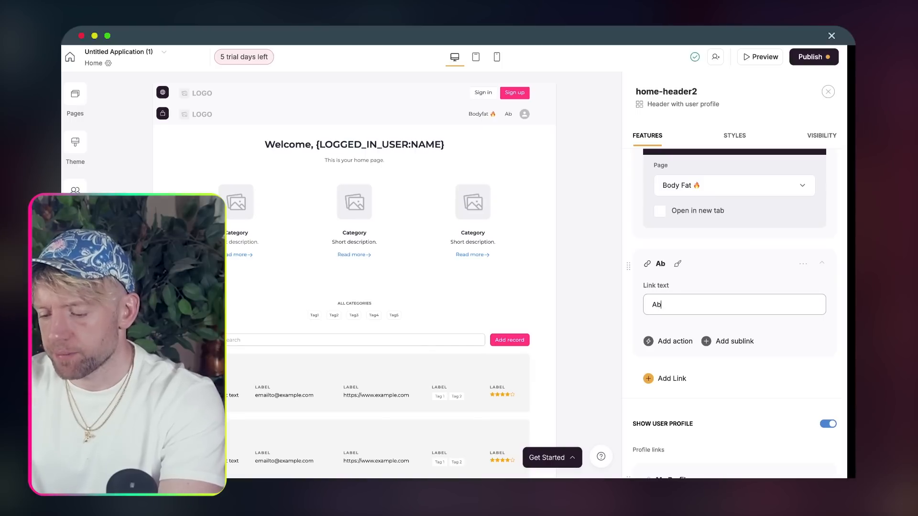
pyautogui.write('out')
pyautogui.press('ctrl+super+space')
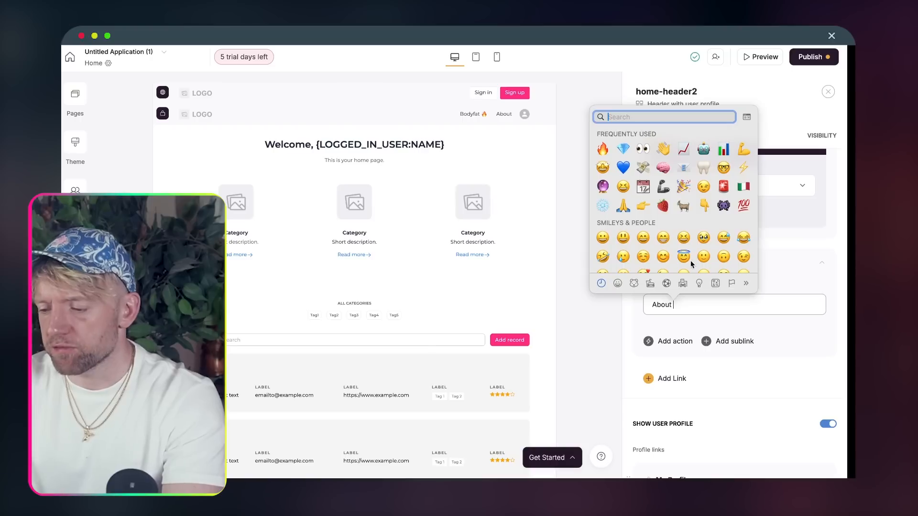
pyautogui.click(663, 150)
pyautogui.scroll(-3, 779, 312)
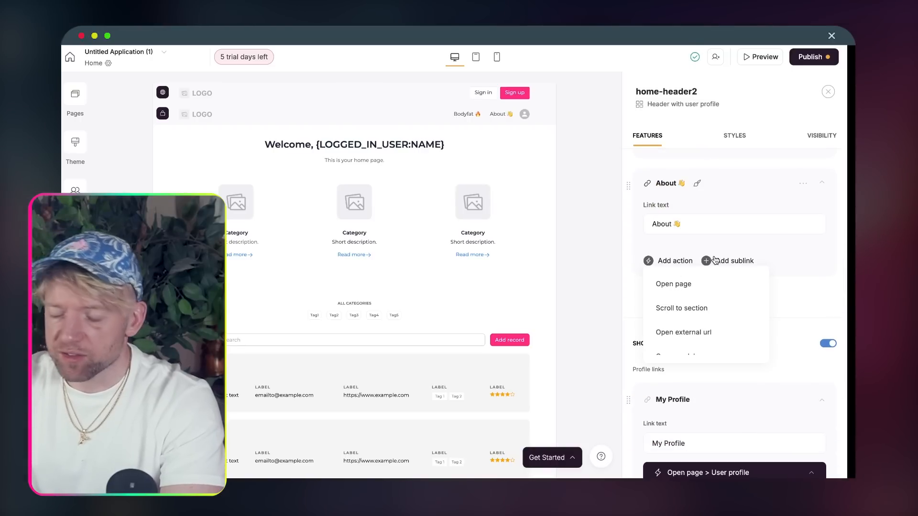
pyautogui.click(700, 285)
pyautogui.click(669, 296)
pyautogui.click(699, 327)
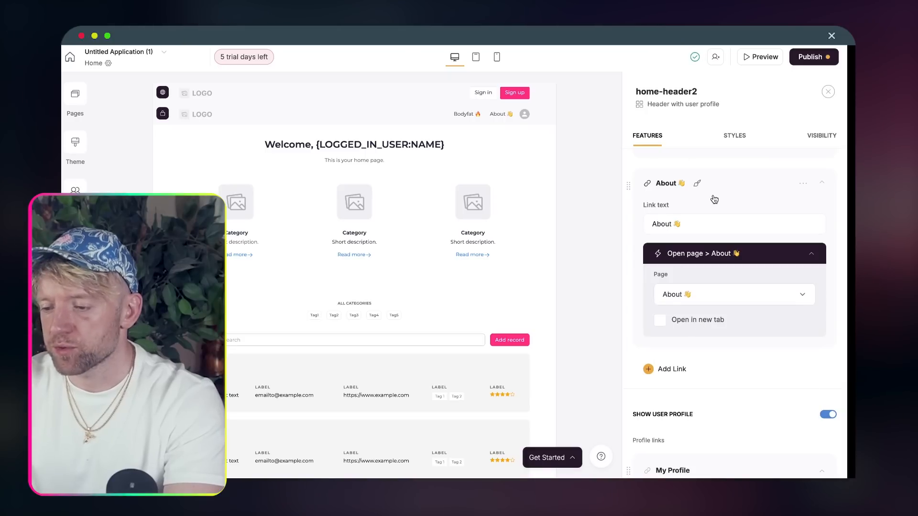
# - Set the header orientation to Horizontal
pyautogui.scroll(5, 698, 384)
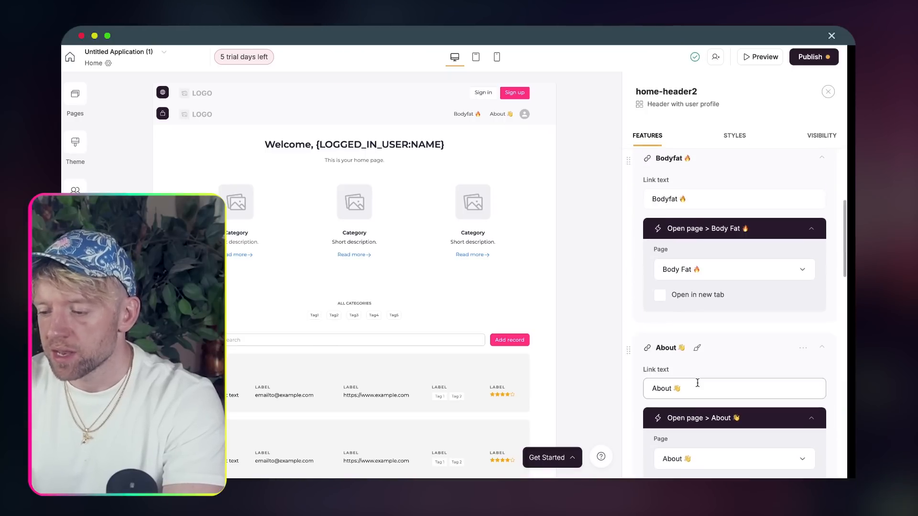
pyautogui.click(735, 136)
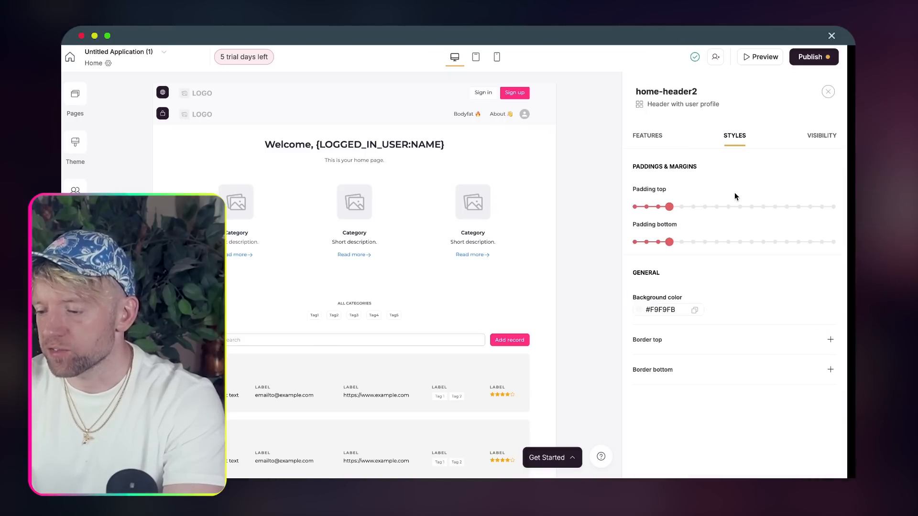
pyautogui.click(657, 138)
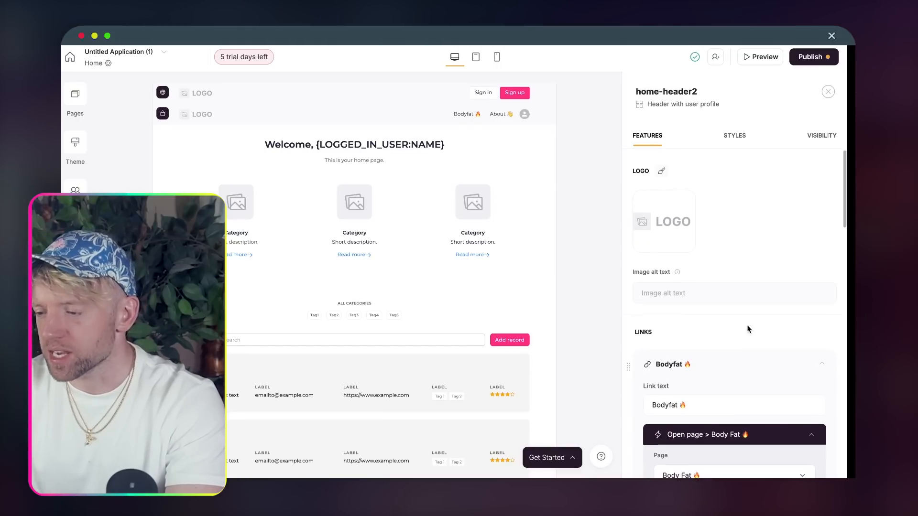
pyautogui.scroll(-10, 736, 282)
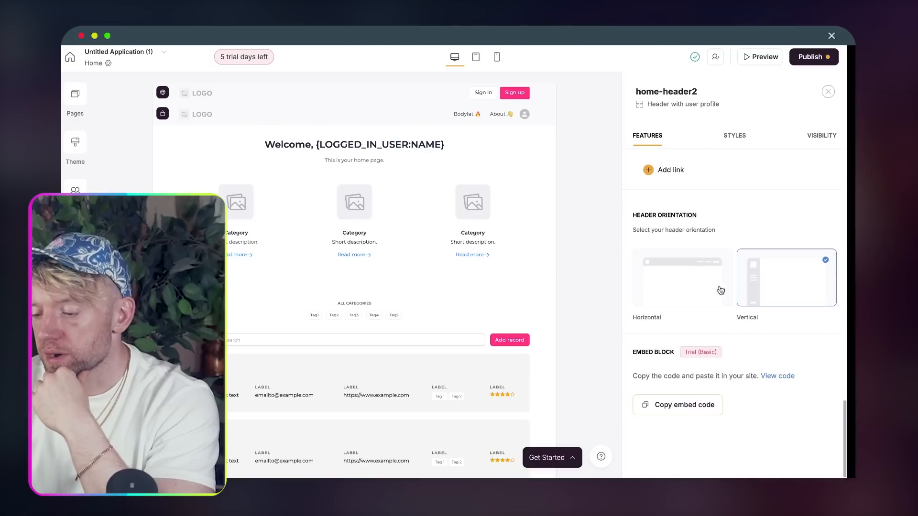
pyautogui.click(706, 289)
pyautogui.scroll(-2, 739, 357)
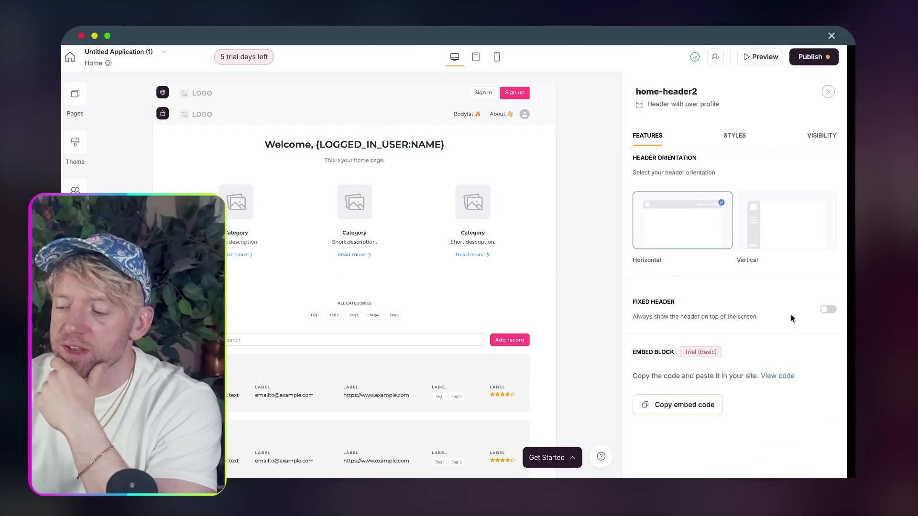
pyautogui.scroll(-10, 791, 318)
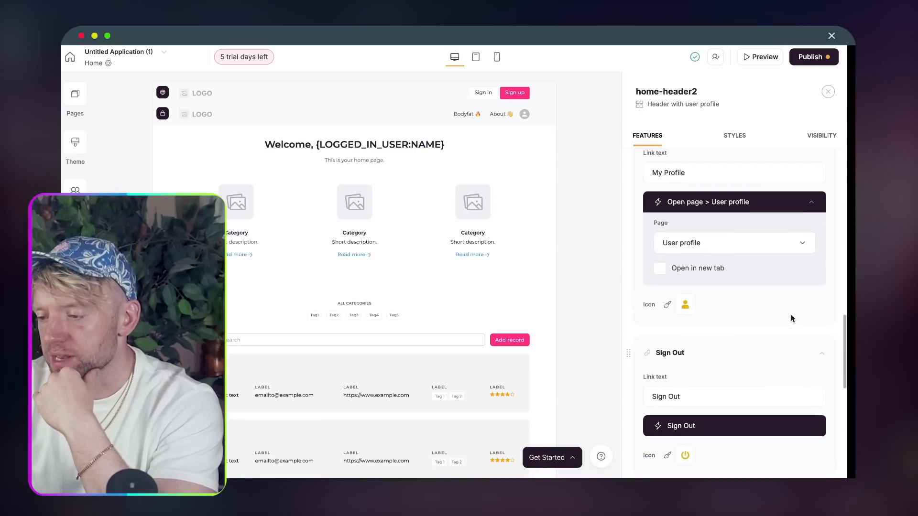
pyautogui.scroll(8, 791, 319)
pyautogui.scroll(2, 791, 319)
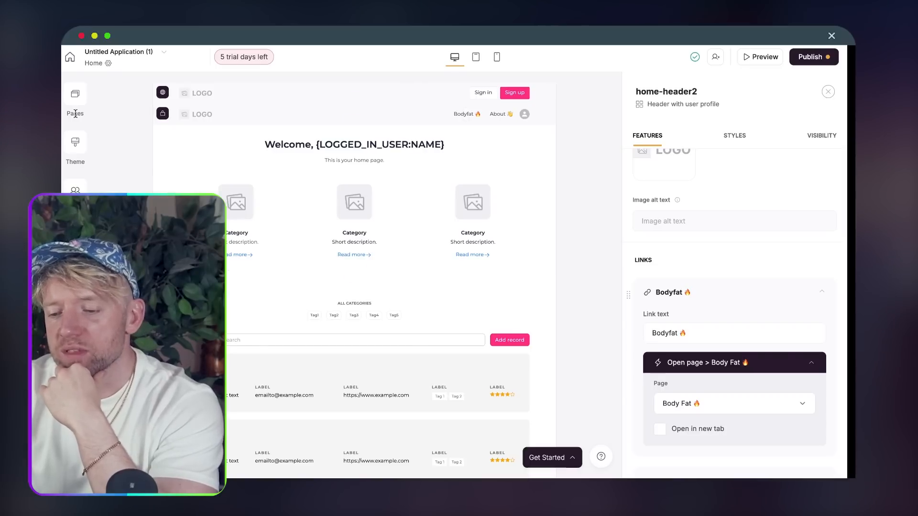
pyautogui.click(75, 97)
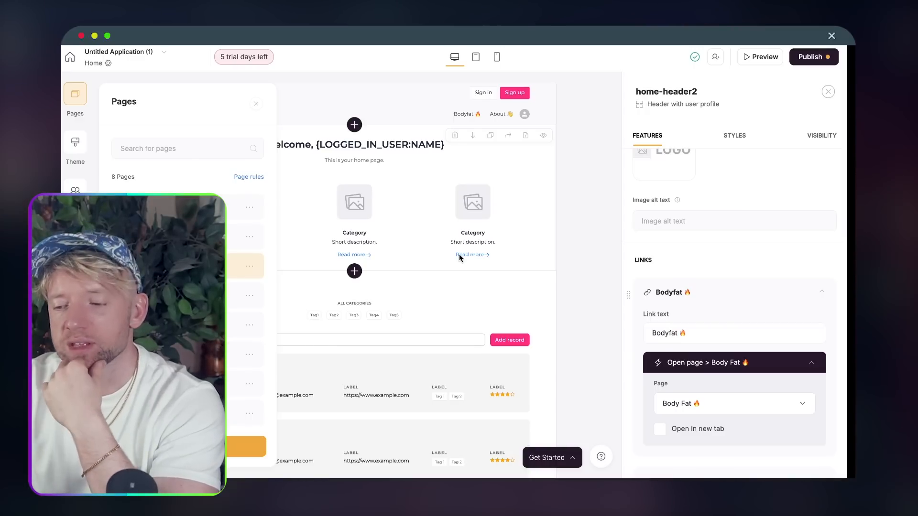
# - Delete the feature grid and list of records sections from the Home page
pyautogui.click(514, 206)
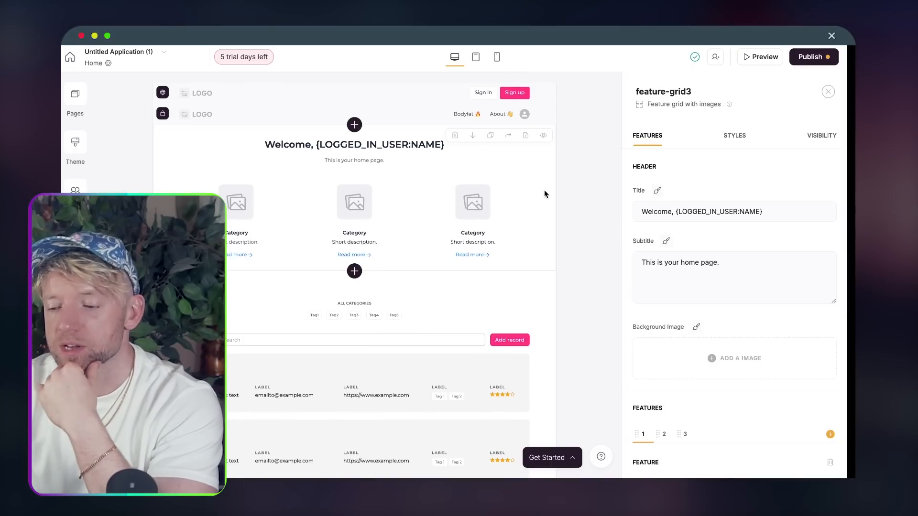
pyautogui.click(676, 292)
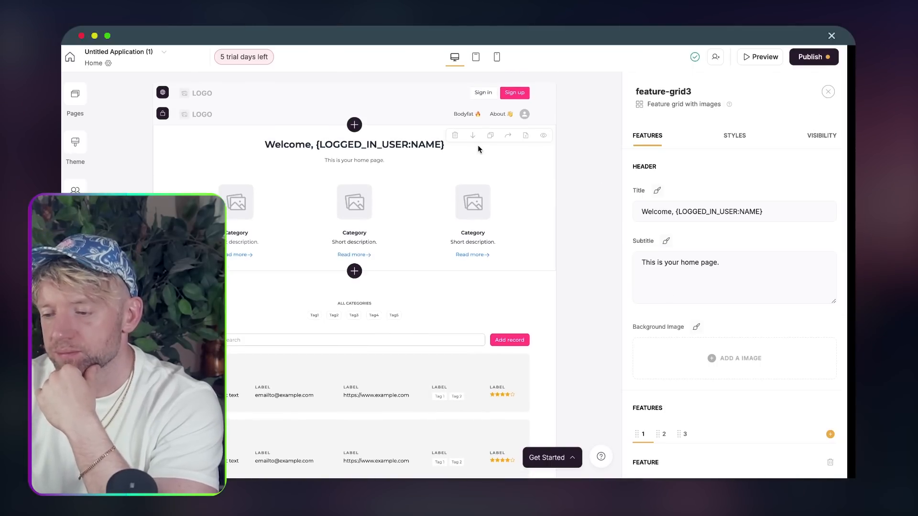
pyautogui.click(452, 136)
pyautogui.click(556, 285)
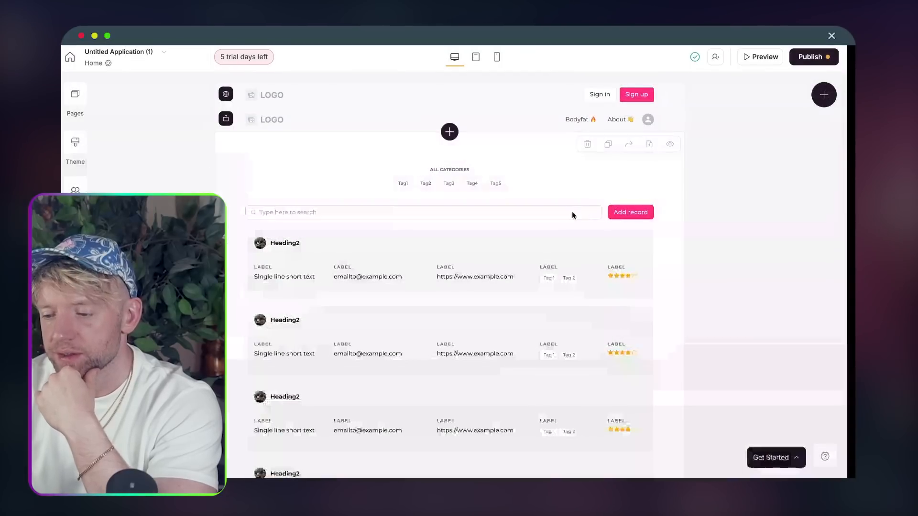
pyautogui.click(635, 171)
pyautogui.click(507, 137)
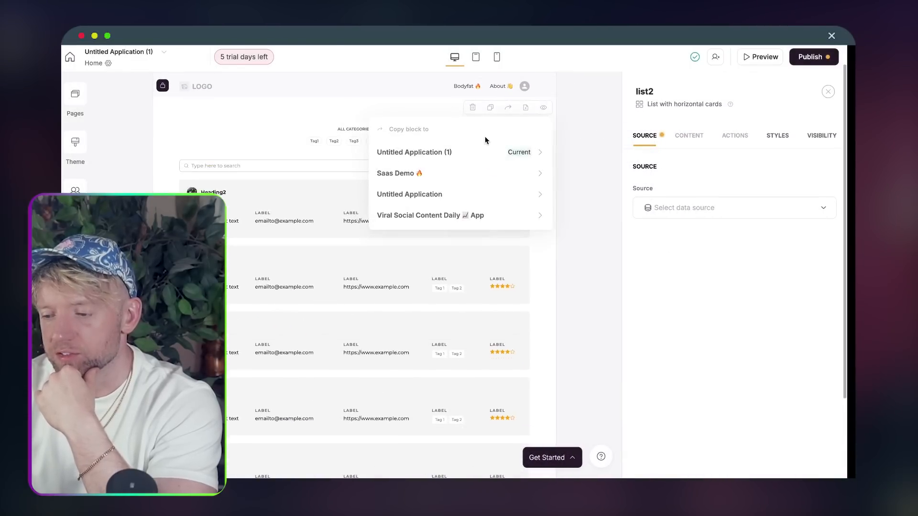
pyautogui.click(468, 110)
pyautogui.click(539, 293)
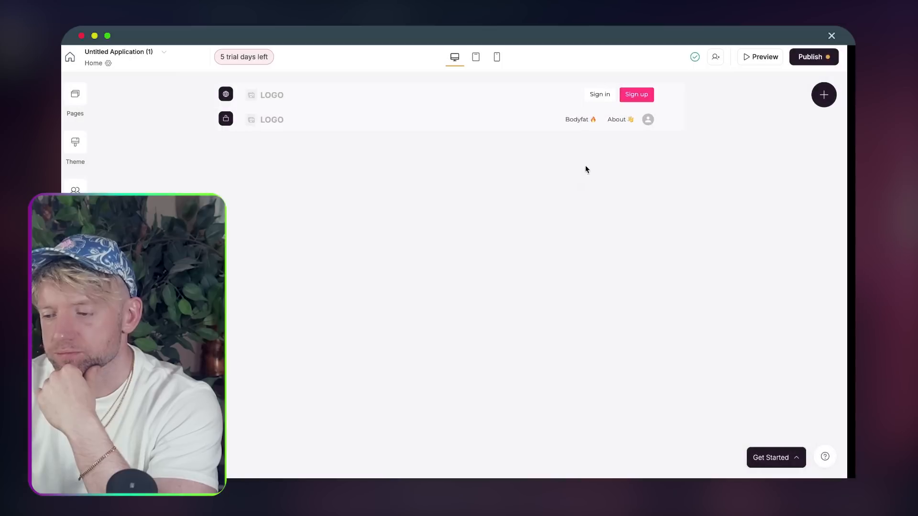
# - Insert a STATIC > Feature 'Feature with link' block into the Home page
pyautogui.click(823, 95)
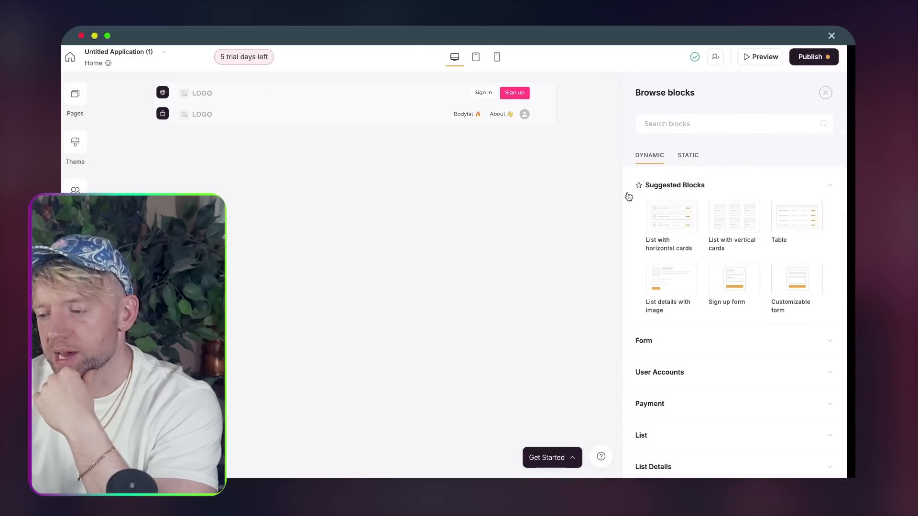
pyautogui.scroll(-2, 682, 330)
pyautogui.scroll(-3, 687, 334)
pyautogui.scroll(5, 687, 335)
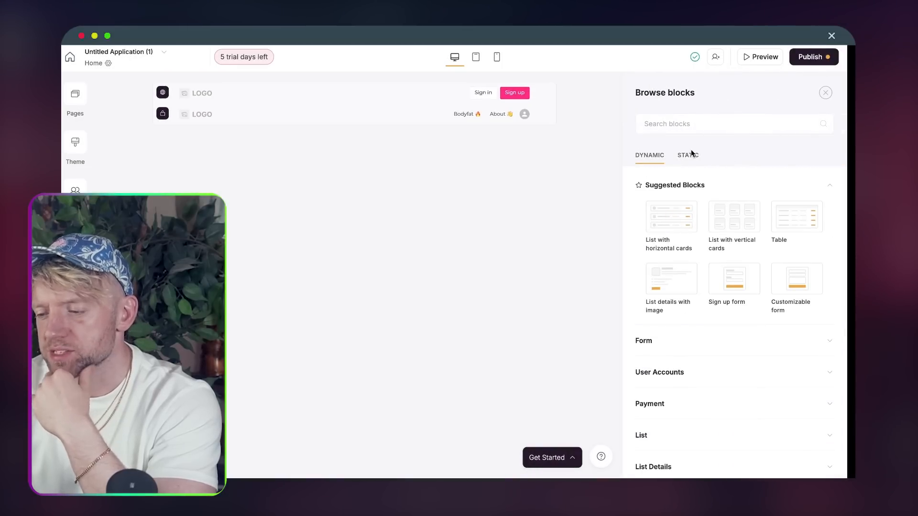
pyautogui.click(688, 155)
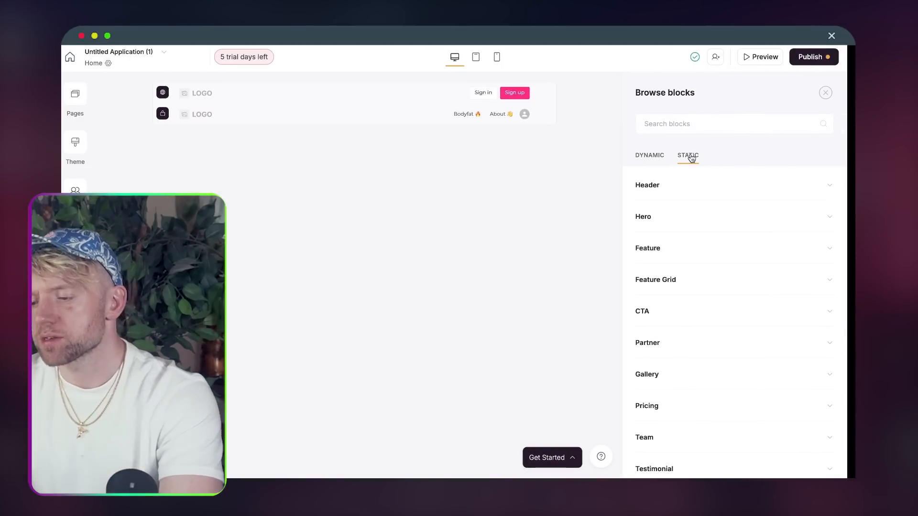
pyautogui.scroll(-1, 666, 236)
pyautogui.click(685, 236)
pyautogui.scroll(-2, 686, 236)
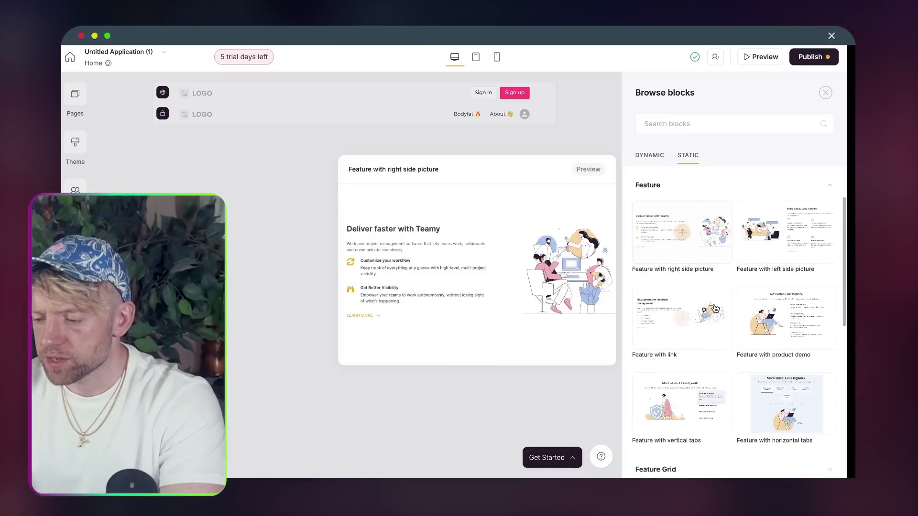
pyautogui.click(682, 318)
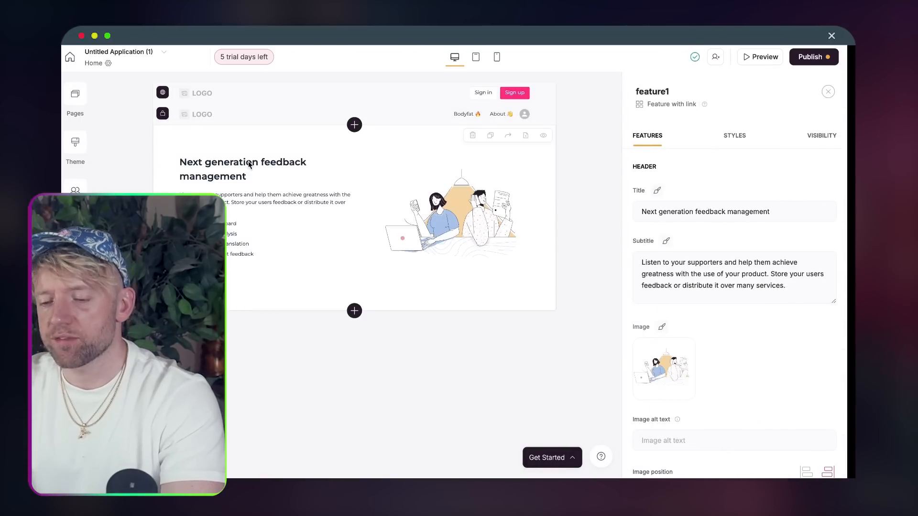
# - Change the block title to 'Welcome to your AI PT 🤩'
pyautogui.doubleClick(675, 212)
pyautogui.click(672, 211)
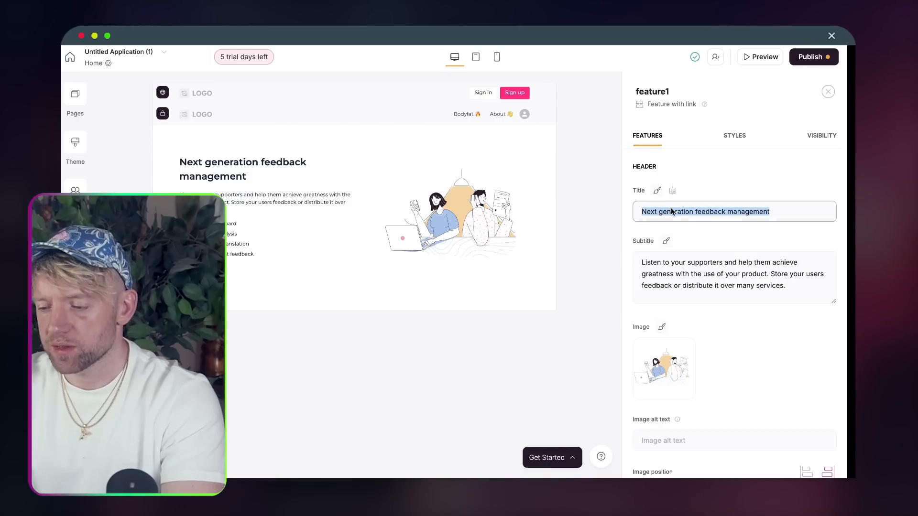
pyautogui.press('BackSpace')
pyautogui.write('Welcome to y')
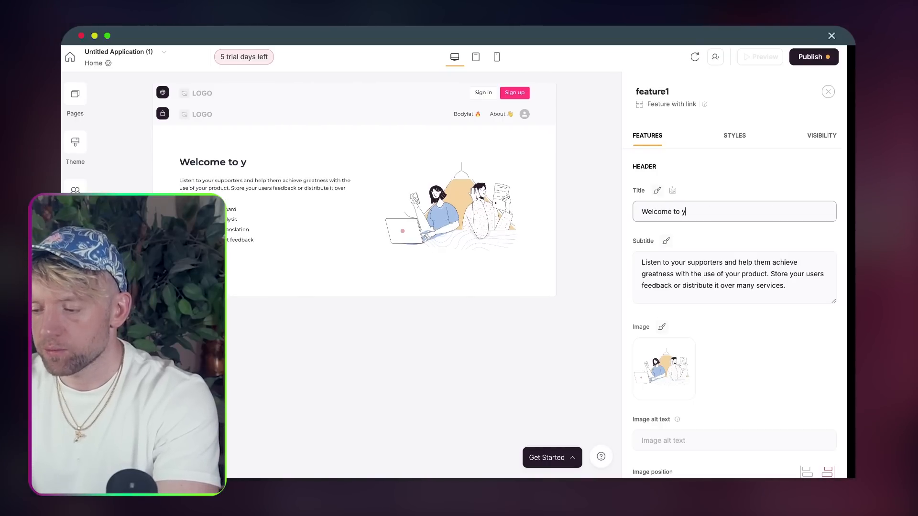
pyautogui.write('our AI ')
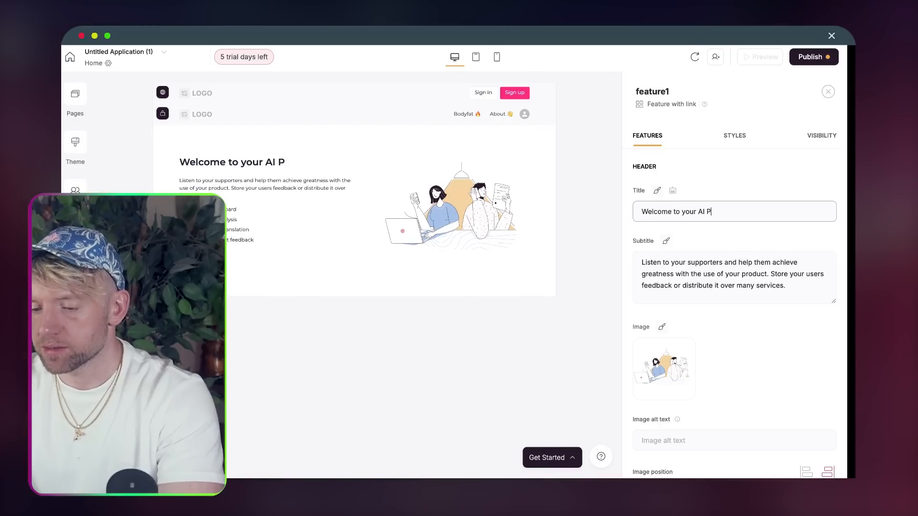
pyautogui.write('PT')
pyautogui.press('ctrl+super+space')
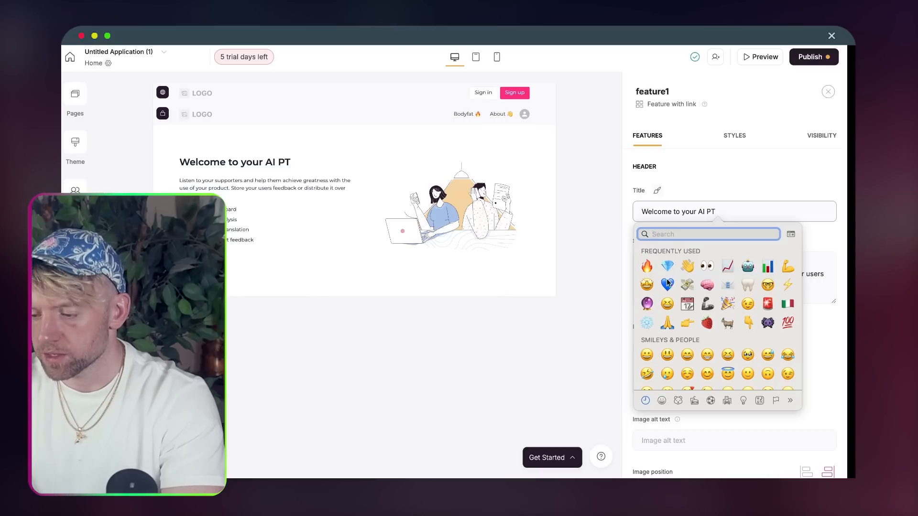
pyautogui.click(647, 285)
# - Start rewriting the subtitle, then undo to keep the original subtitle text
pyautogui.tripleClick(710, 272)
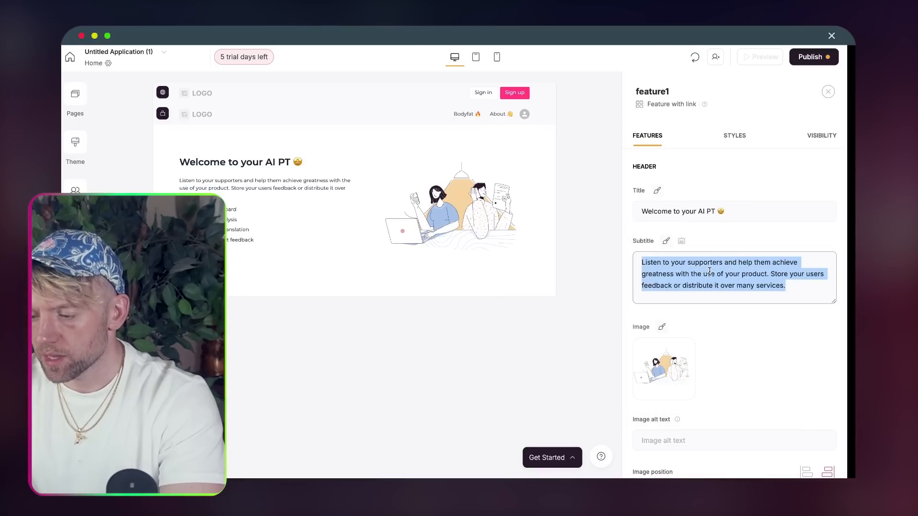
pyautogui.write('Various inorm')
pyautogui.press('BackSpace')
pyautogui.press('BackSpace')
pyautogui.press('BackSpace')
pyautogui.write('formatio')
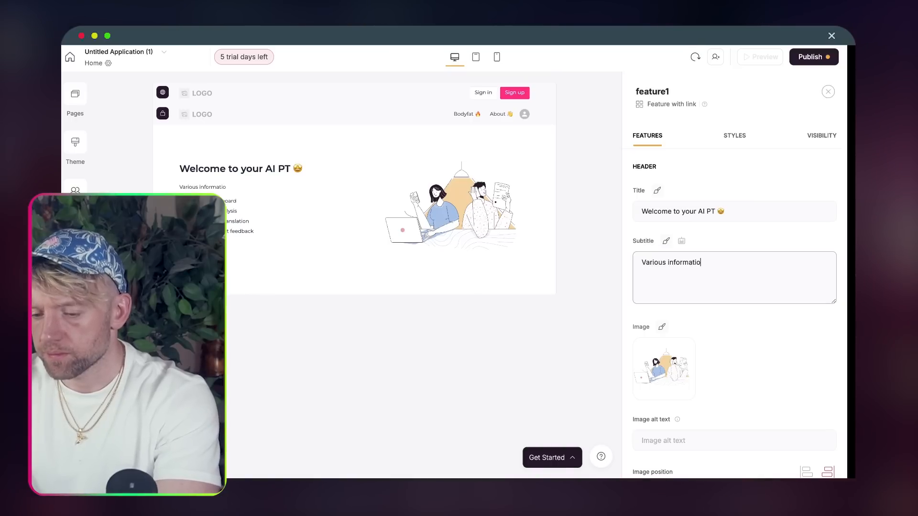
pyautogui.press('super+z')
pyautogui.press('super+z')
pyautogui.scroll(-2, 737, 372)
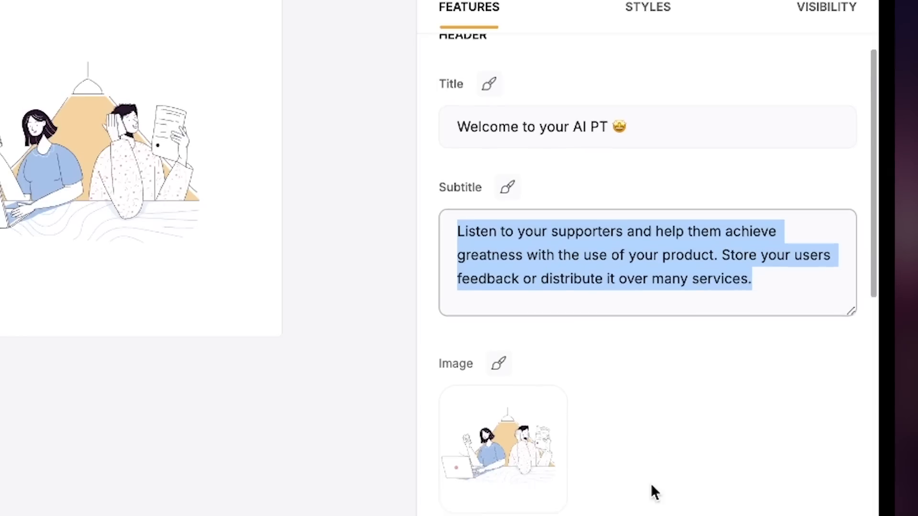
pyautogui.moveTo(684, 314)
pyautogui.scroll(-2, 748, 342)
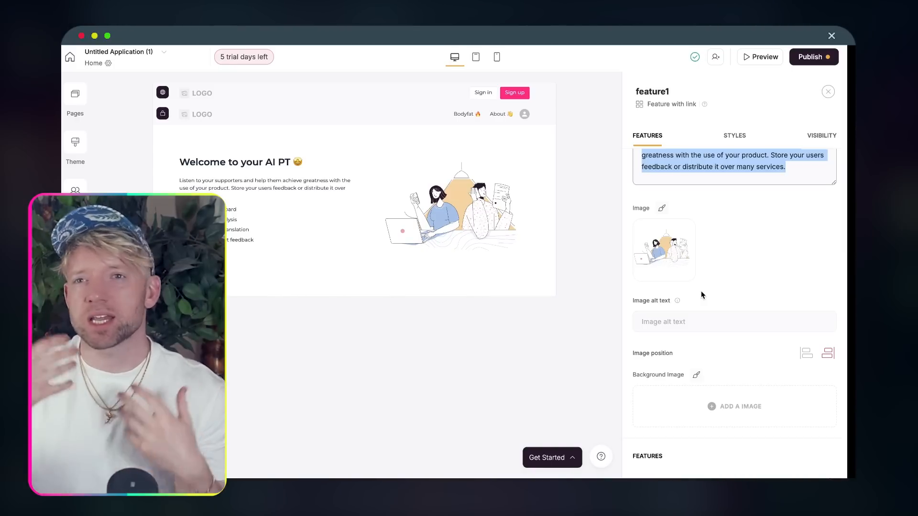
# - Browse the Add block list, then return to the welcome block's settings
pyautogui.click(346, 315)
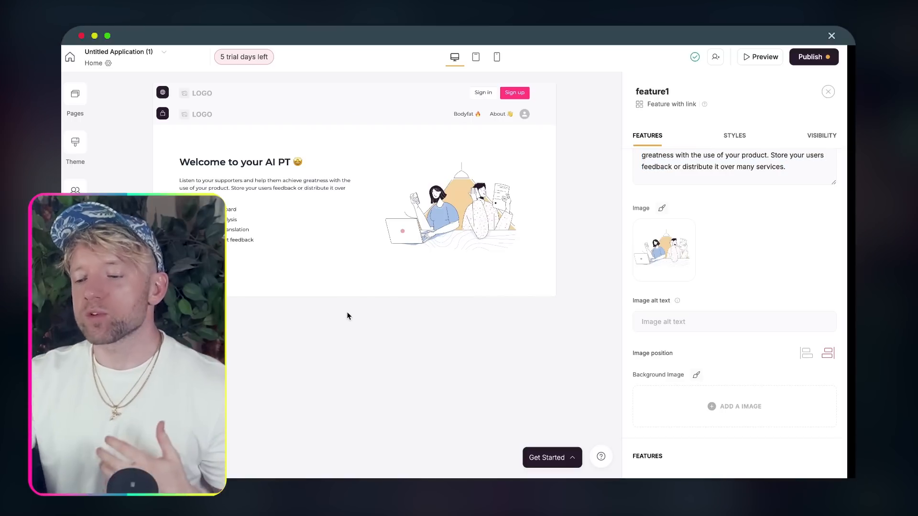
pyautogui.click(354, 296)
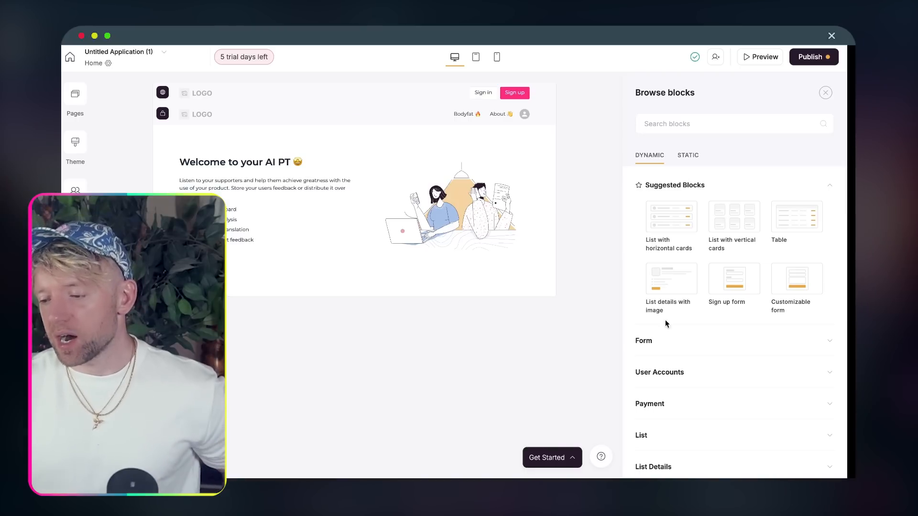
pyautogui.moveTo(719, 314)
pyautogui.scroll(-1, 719, 314)
pyautogui.scroll(1, 720, 314)
pyautogui.scroll(1, 718, 313)
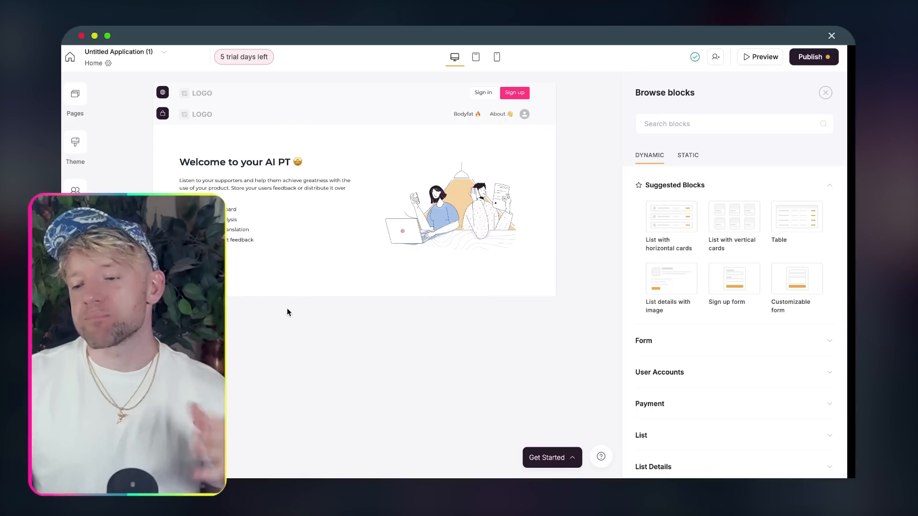
pyautogui.click(516, 222)
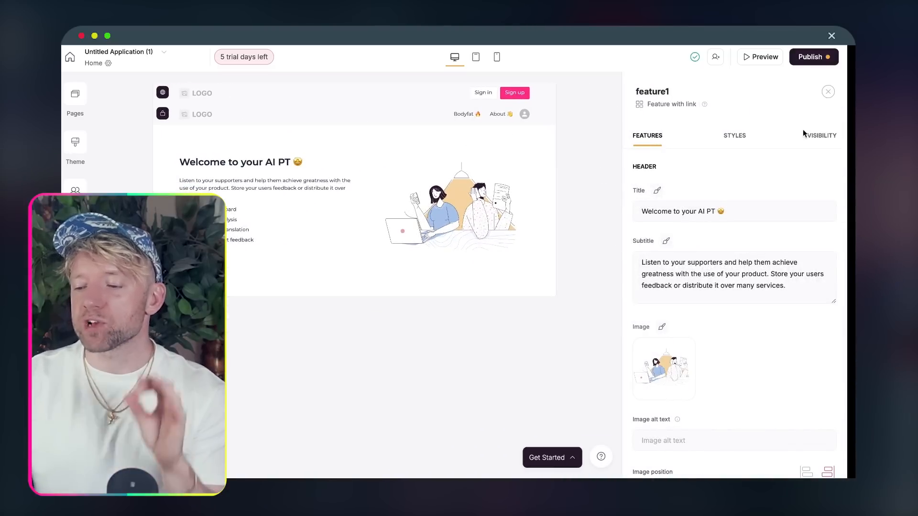
# - Keep the block's visibility set to All users
pyautogui.click(821, 135)
pyautogui.click(691, 186)
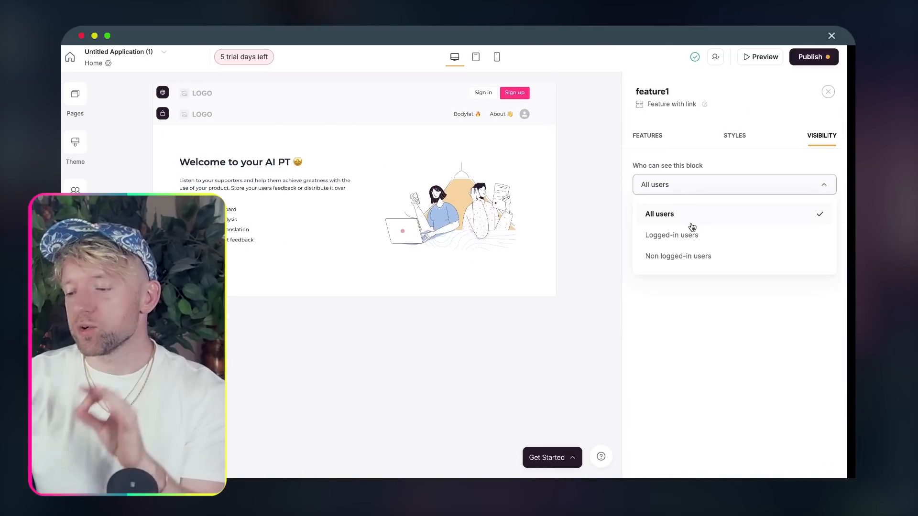
pyautogui.click(688, 308)
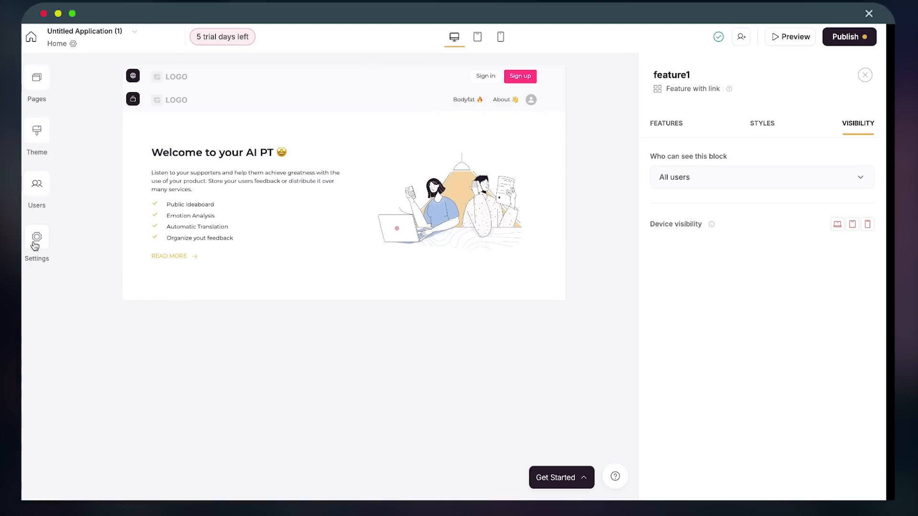
# - In Settings > Integrations, expand Stripe Checkout to show its publishable and secret key fields
pyautogui.click(76, 239)
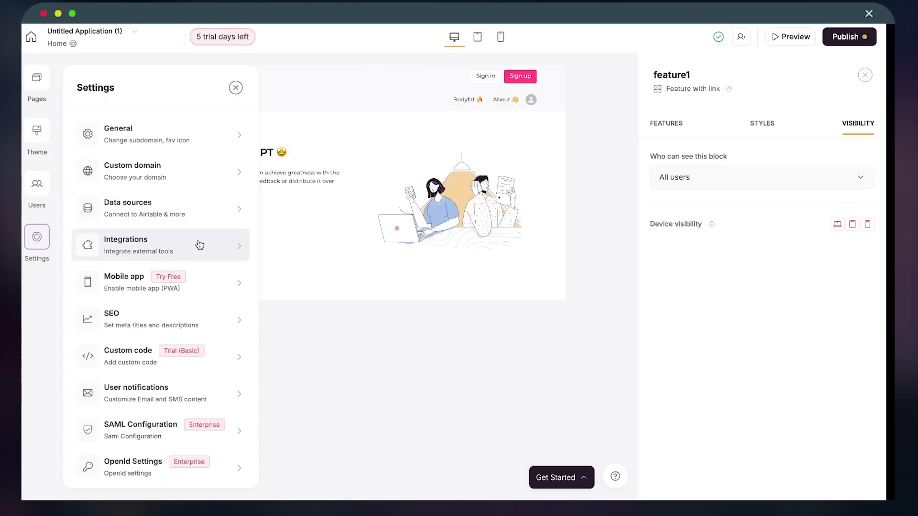
pyautogui.scroll(-3, 199, 241)
pyautogui.scroll(3, 195, 392)
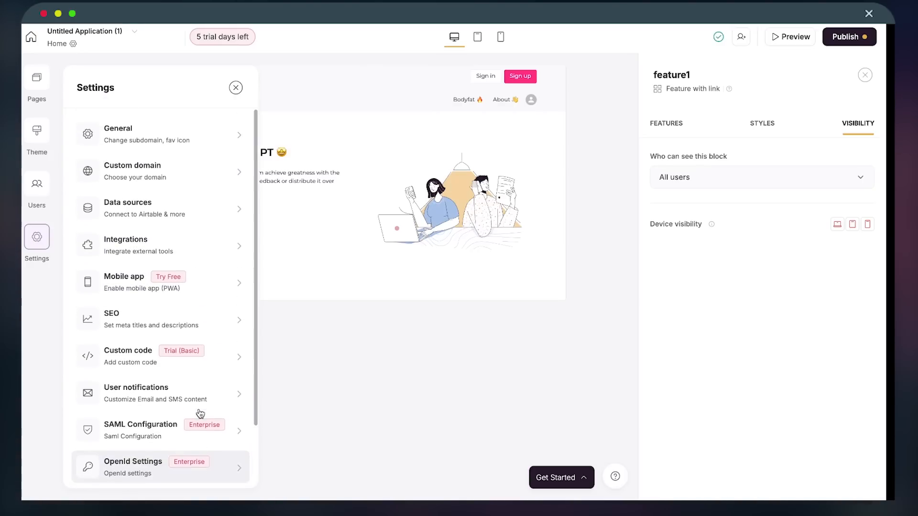
pyautogui.click(177, 251)
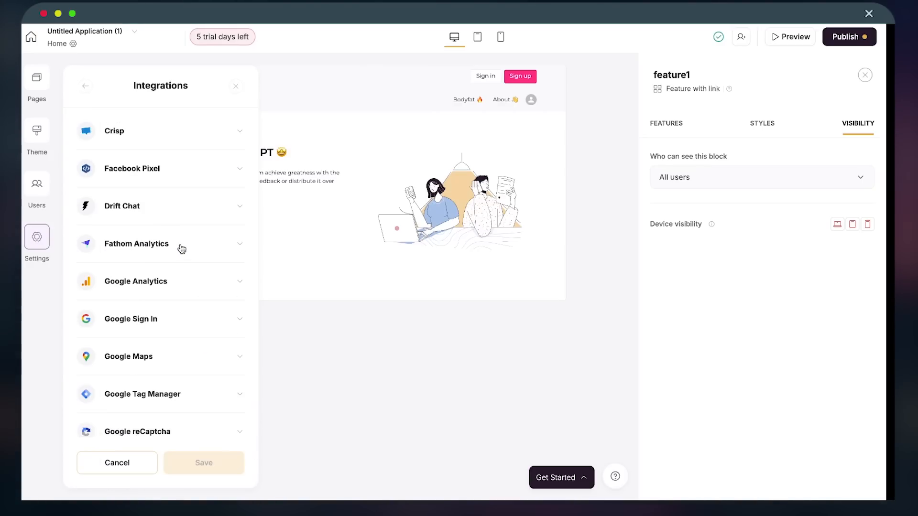
pyautogui.scroll(-5, 178, 273)
pyautogui.scroll(-2, 177, 297)
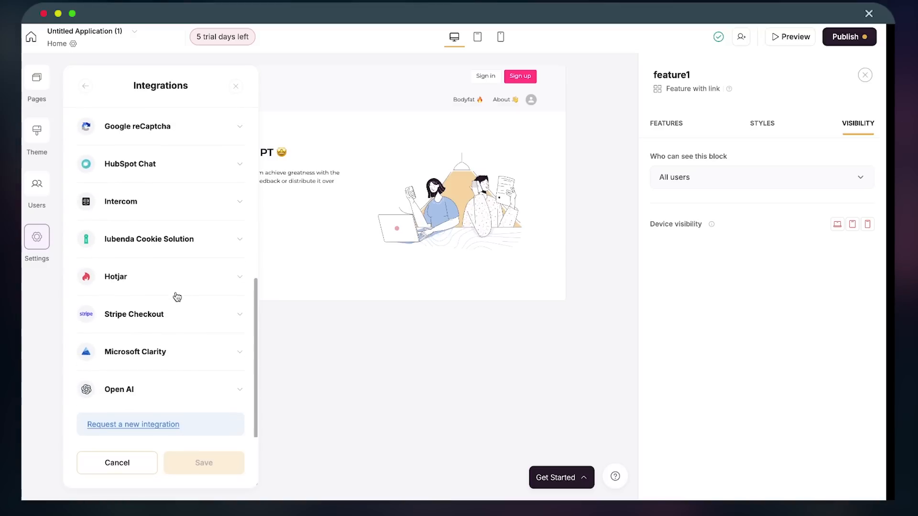
pyautogui.click(160, 313)
pyautogui.scroll(-3, 168, 366)
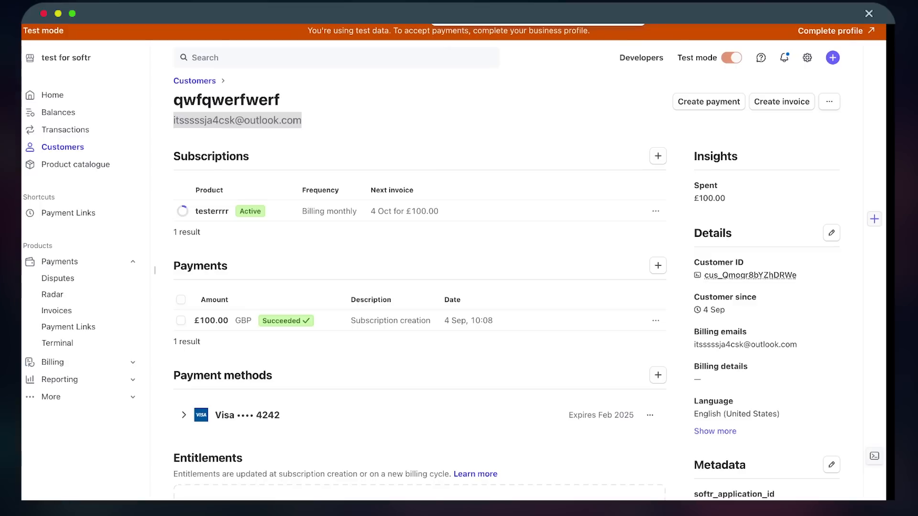
# - Create a new Stripe account named 'AI PT' with United Kingdom as the country
pyautogui.scroll(1, 380, 144)
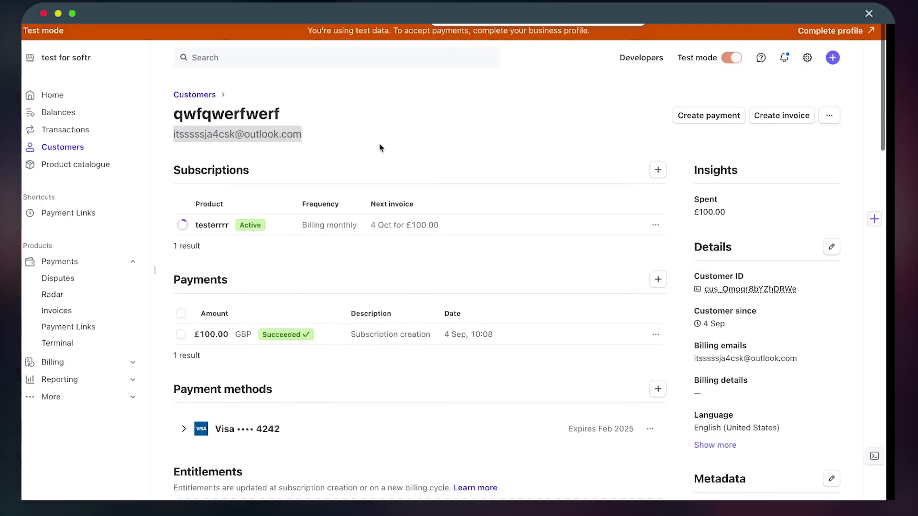
pyautogui.click(102, 56)
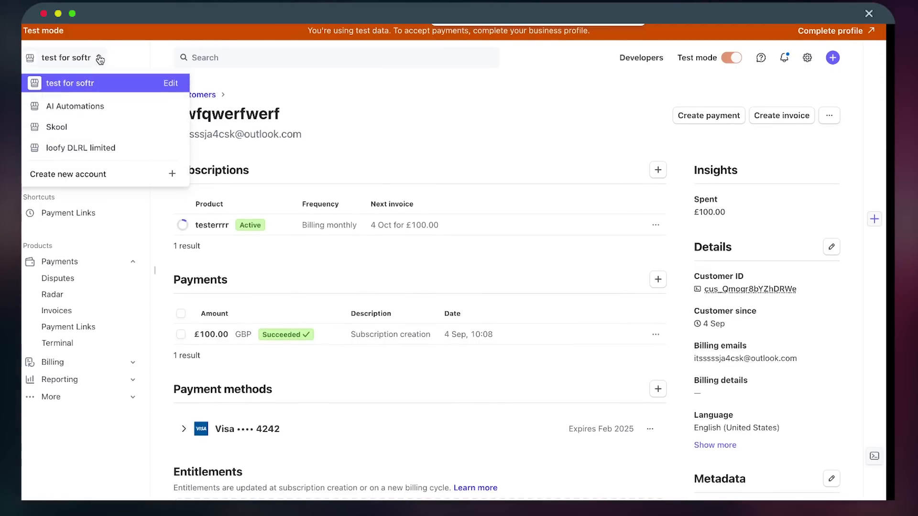
pyautogui.click(100, 175)
pyautogui.click(385, 251)
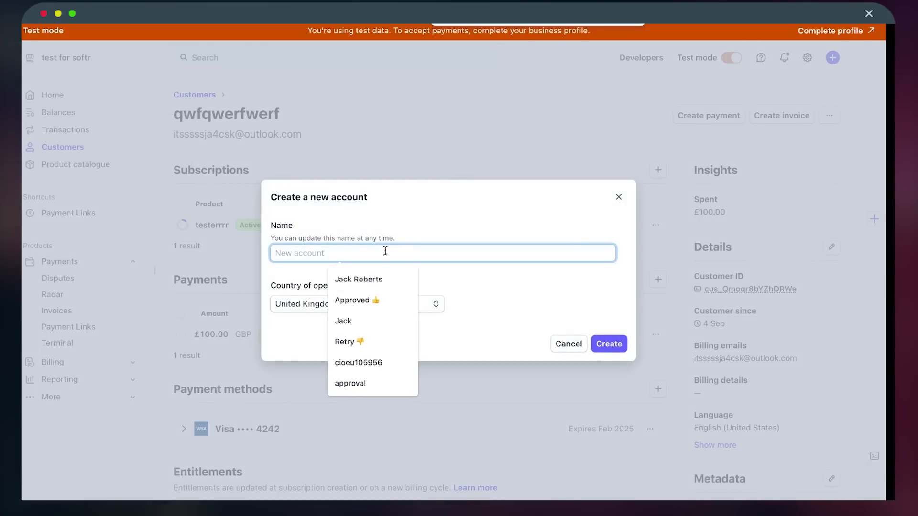
pyautogui.write('AI PIT')
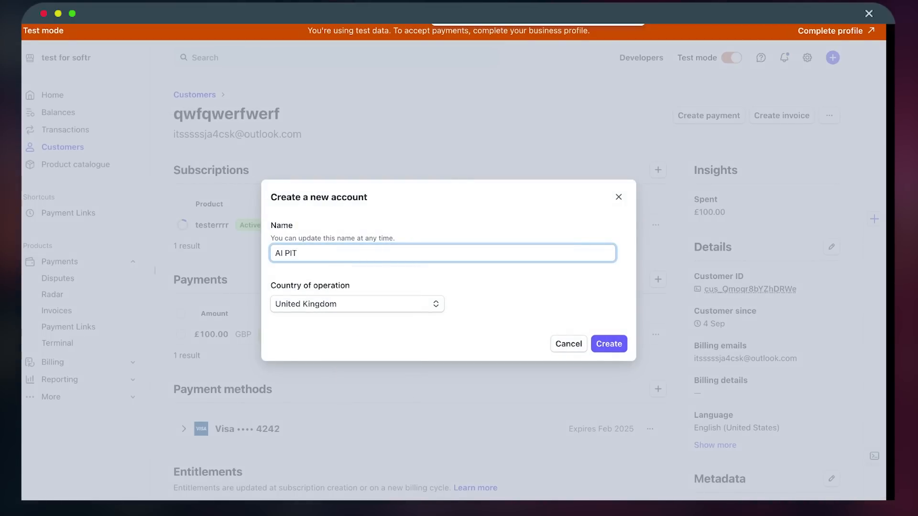
pyautogui.press('ctrl+super+space')
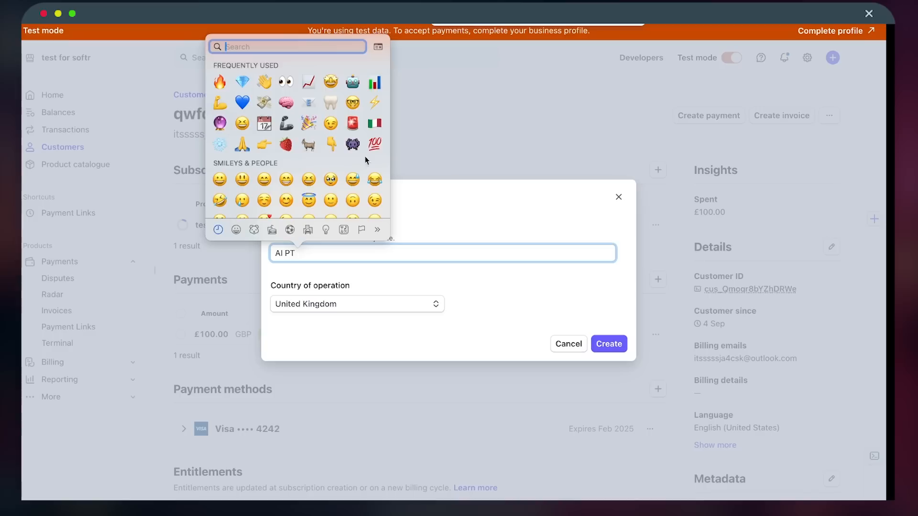
pyautogui.press('Escape')
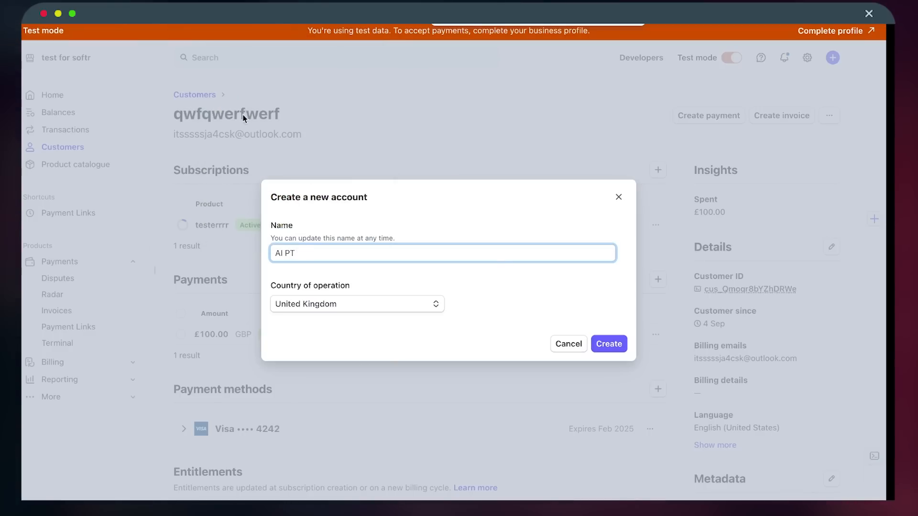
pyautogui.click(607, 344)
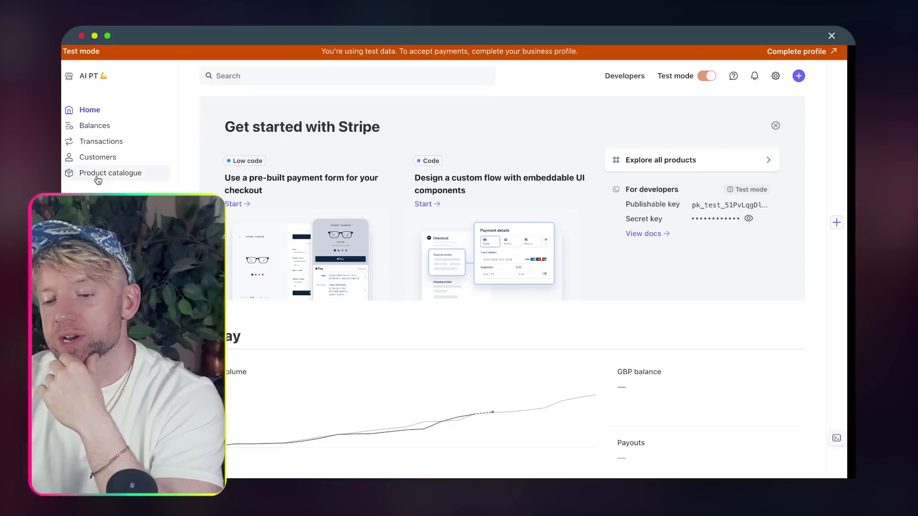
# - Start a new product named 'AI PT' described as weekly body analysis with improvement suggestions
pyautogui.click(98, 178)
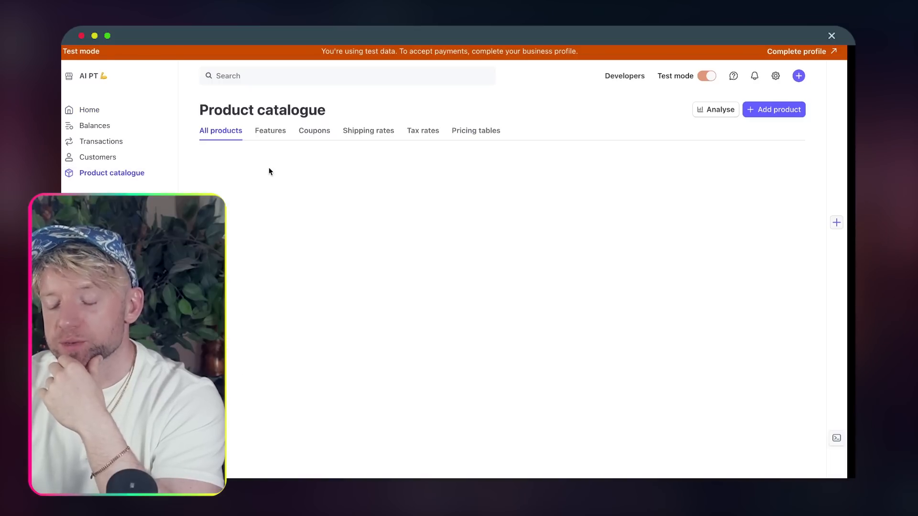
pyautogui.click(749, 109)
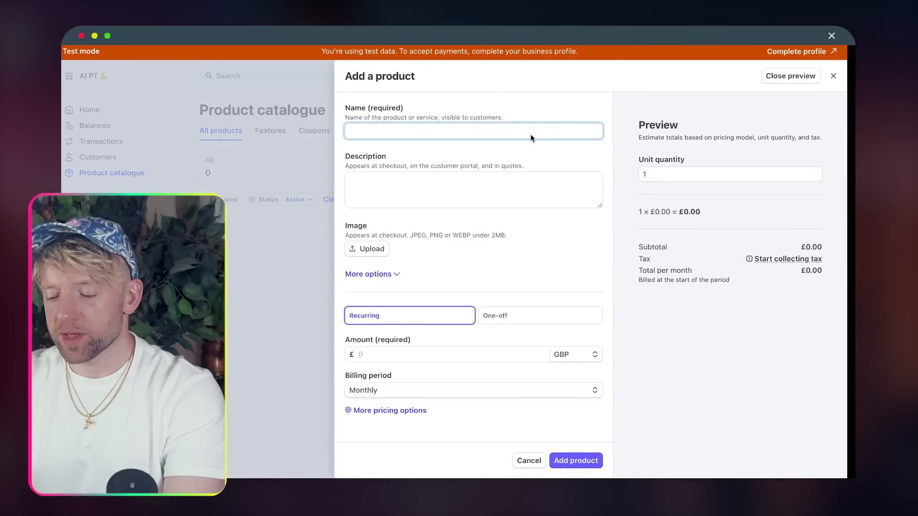
pyautogui.press('Return')
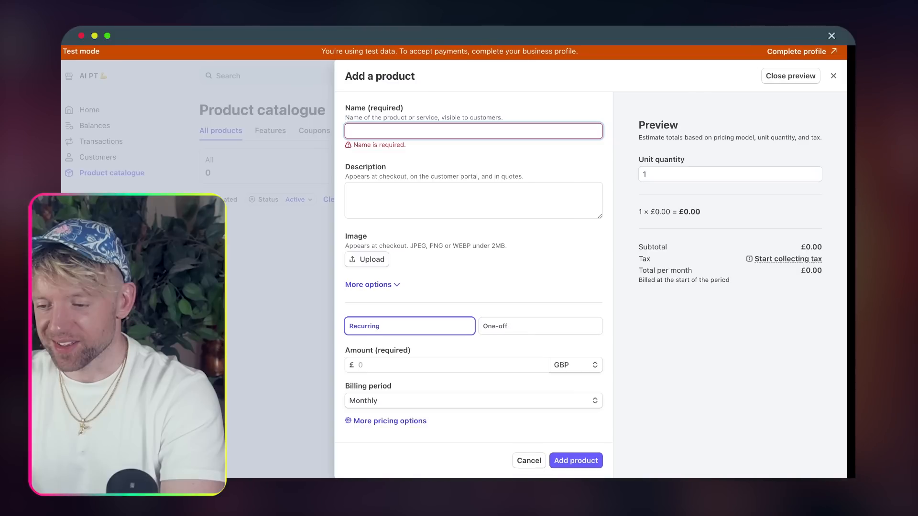
pyautogui.write('AI PT')
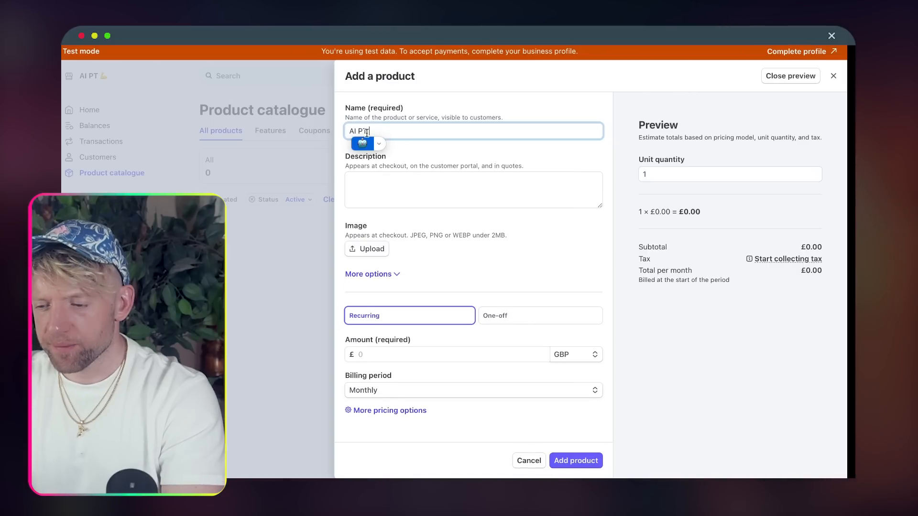
pyautogui.click(375, 185)
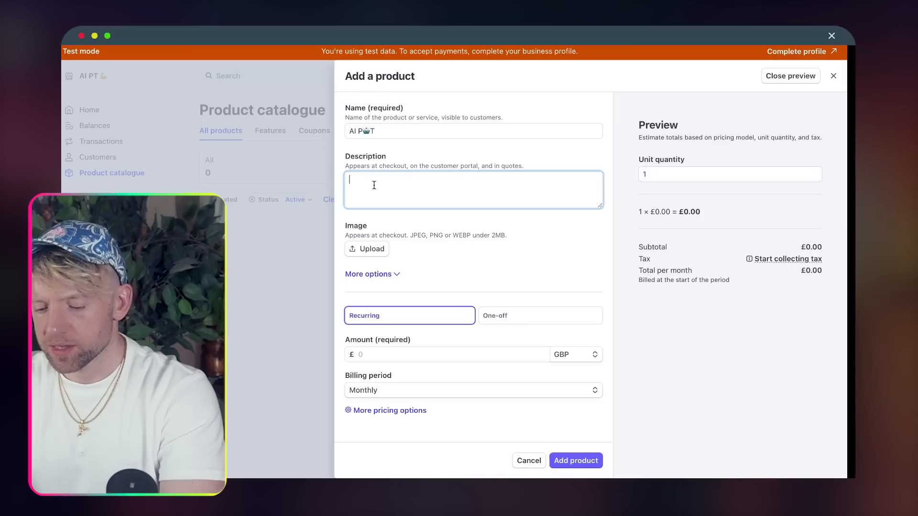
pyautogui.write('Get mont')
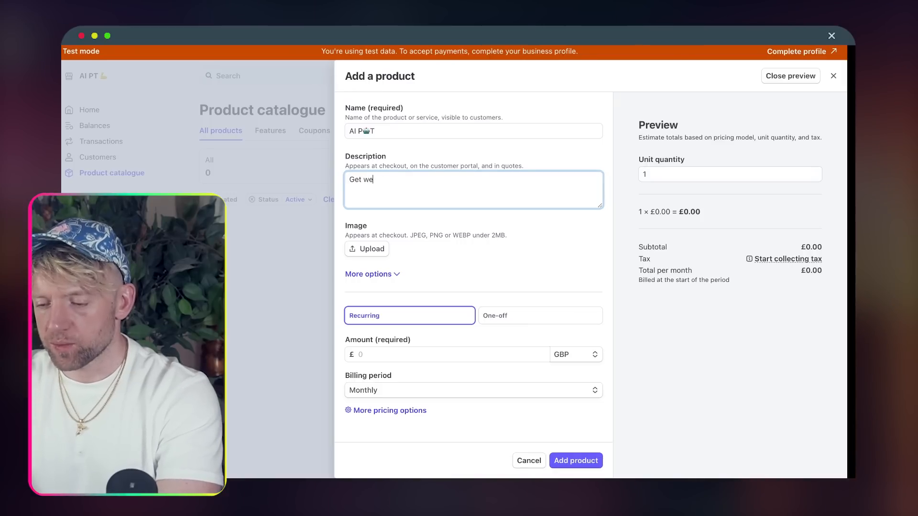
pyautogui.write(' analysis of yu')
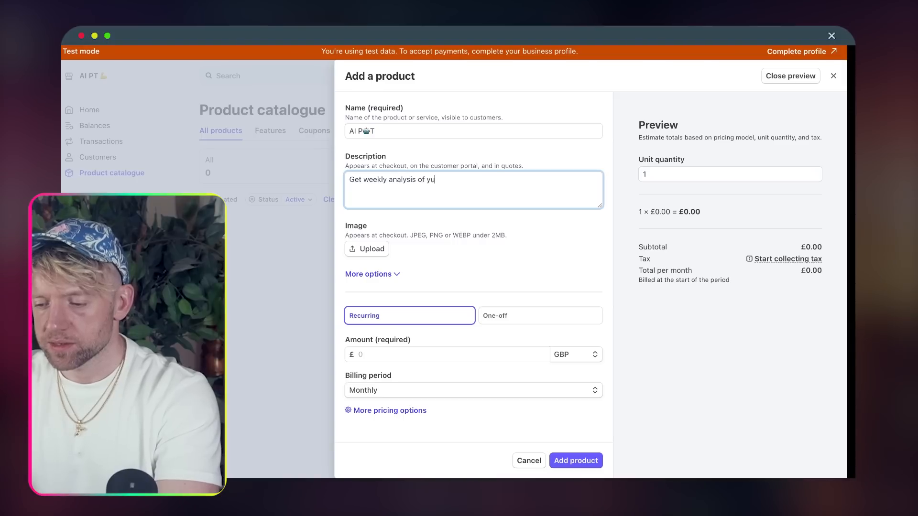
pyautogui.press('BackSpace')
pyautogui.press('BackSpace')
pyautogui.press('BackSpace')
pyautogui.write('our body')
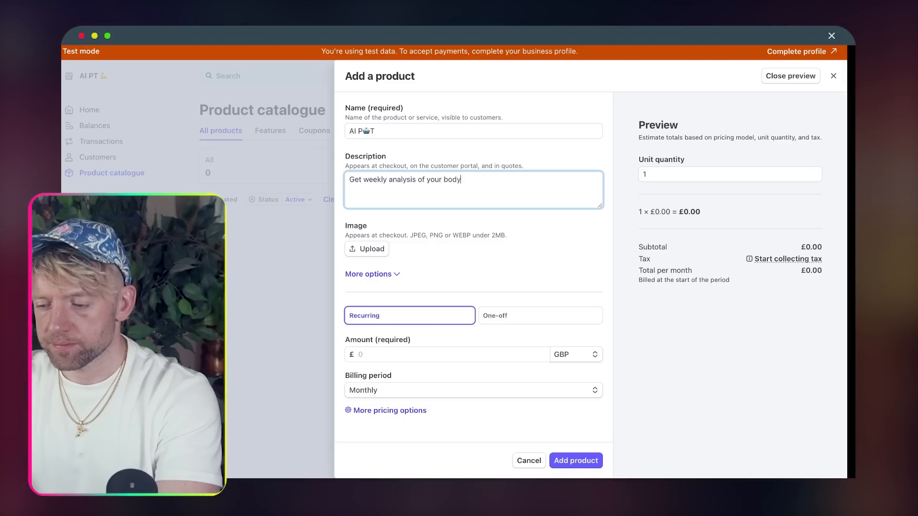
pyautogui.write(' and suggesti')
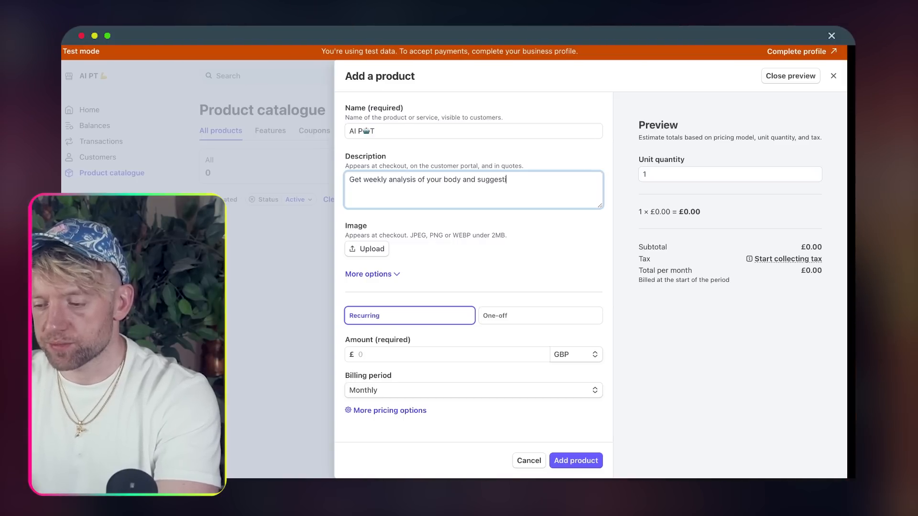
pyautogui.write('ons to improve')
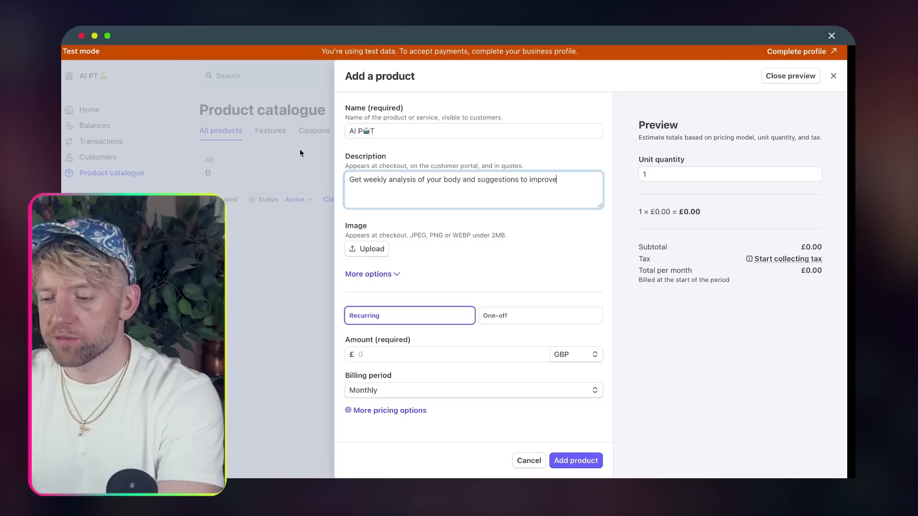
pyautogui.click(372, 132)
pyautogui.press('BackSpace')
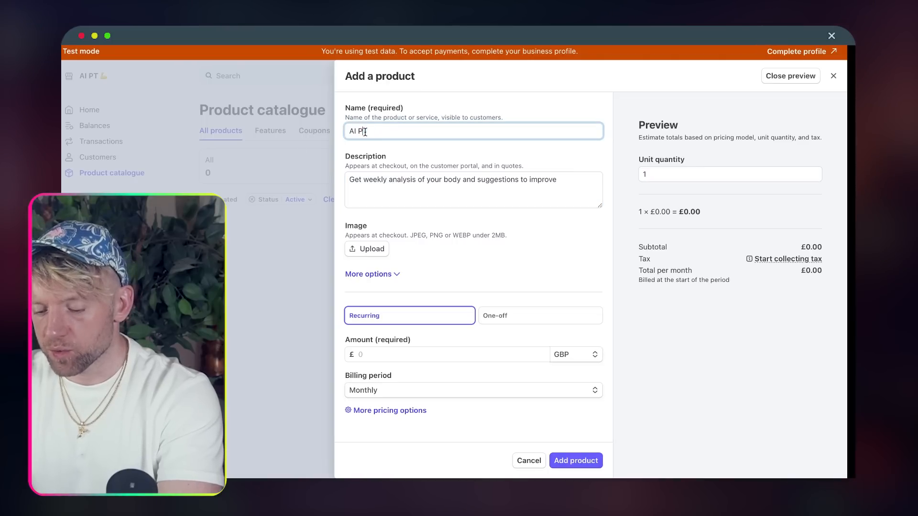
# - Upload a product image, set a £19.00 monthly recurring price, and add the product
pyautogui.scroll(-1, 408, 243)
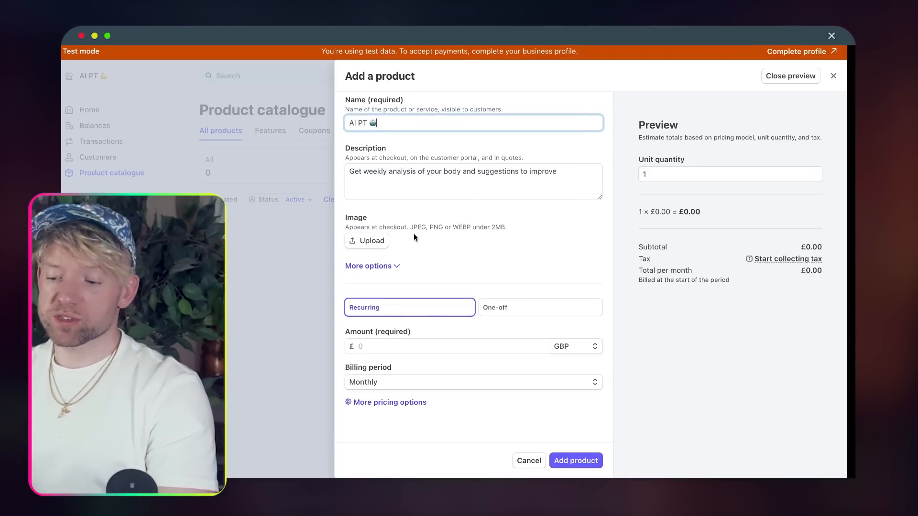
pyautogui.click(377, 240)
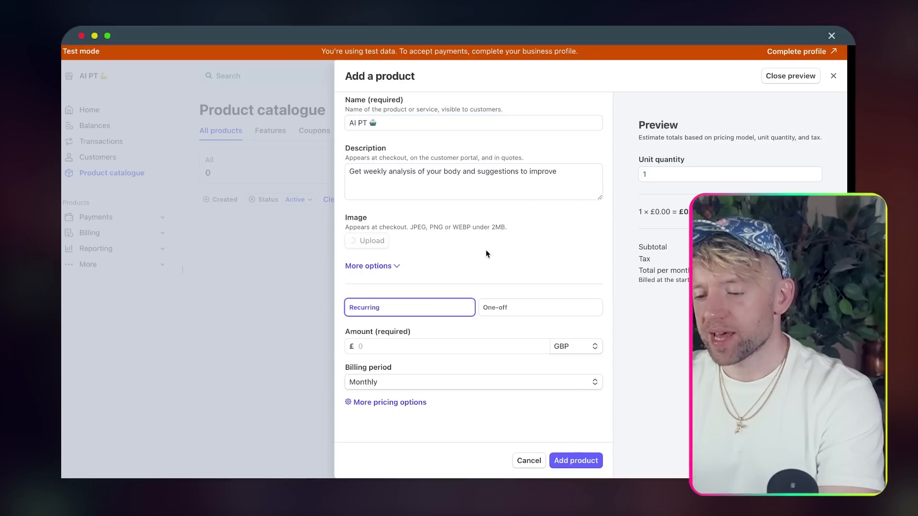
pyautogui.click(401, 371)
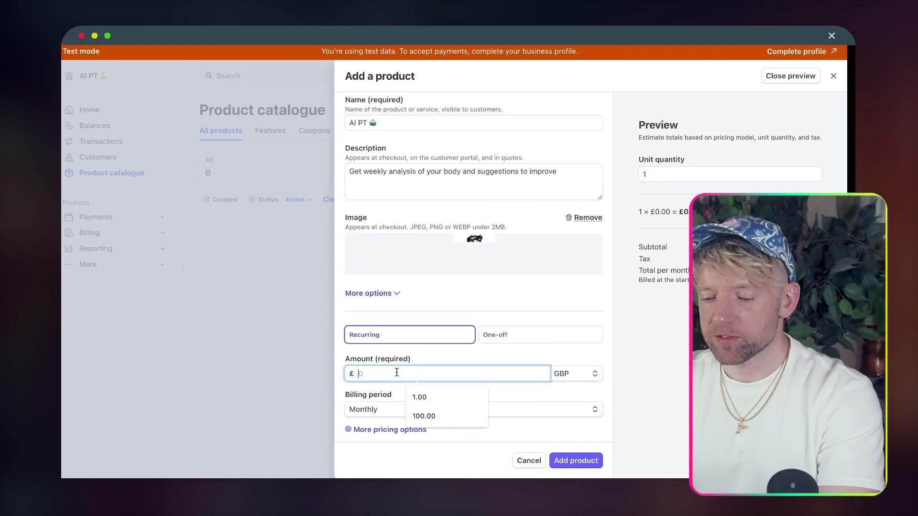
pyautogui.write('19.00')
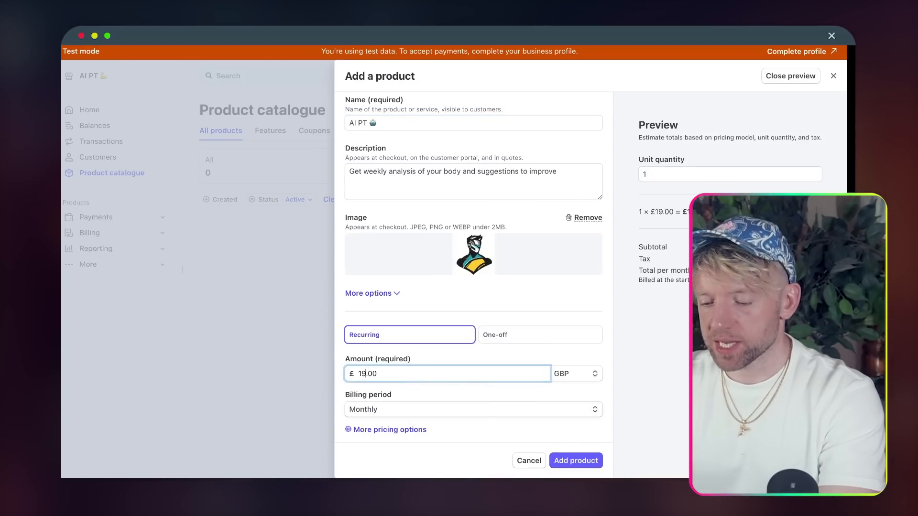
pyautogui.scroll(-1, 518, 308)
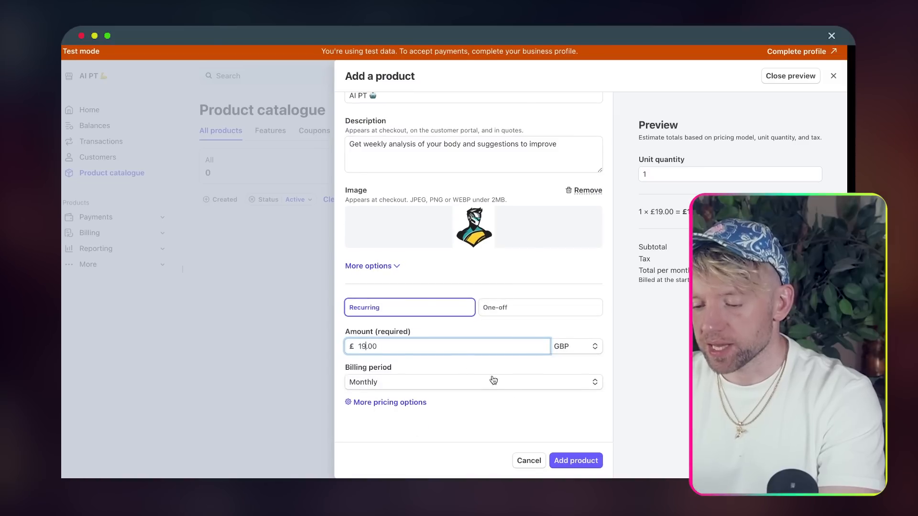
pyautogui.click(575, 461)
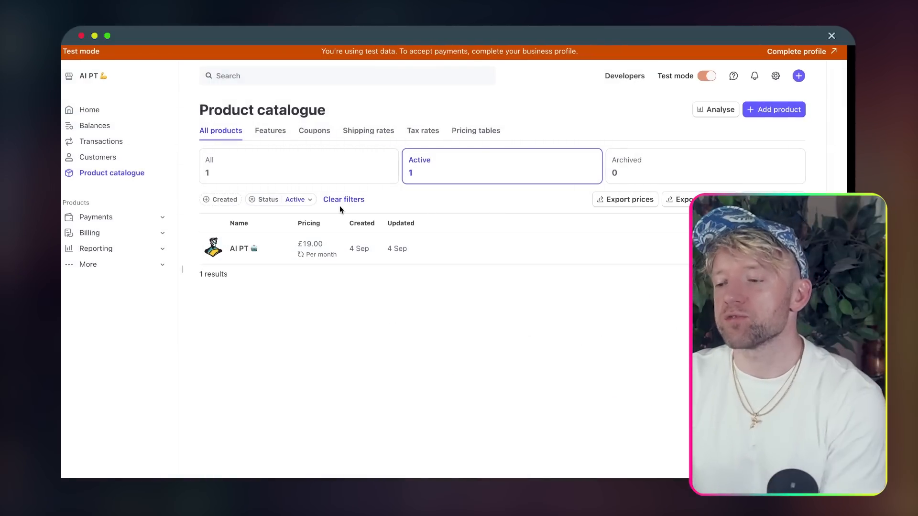
# - Copy the test-mode publishable key from the Stripe home dashboard's developer card
pyautogui.click(99, 110)
pyautogui.scroll(-1, 403, 277)
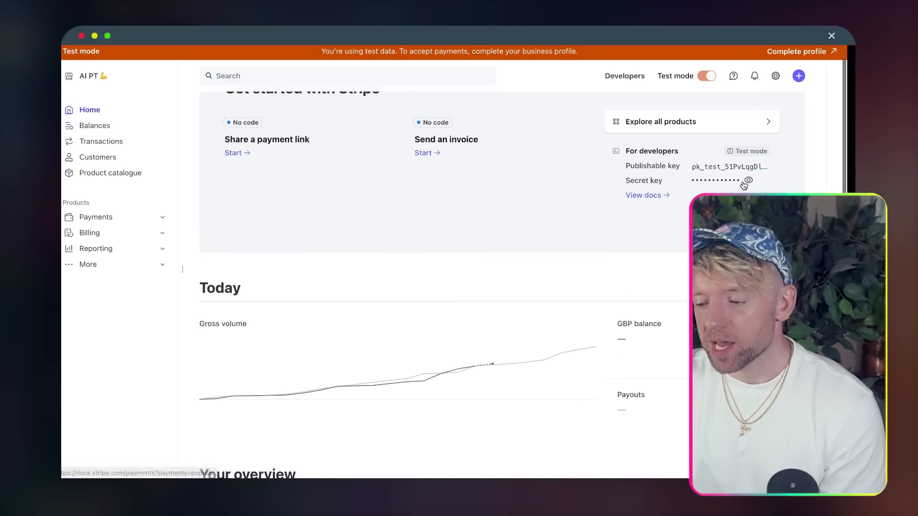
pyautogui.click(745, 168)
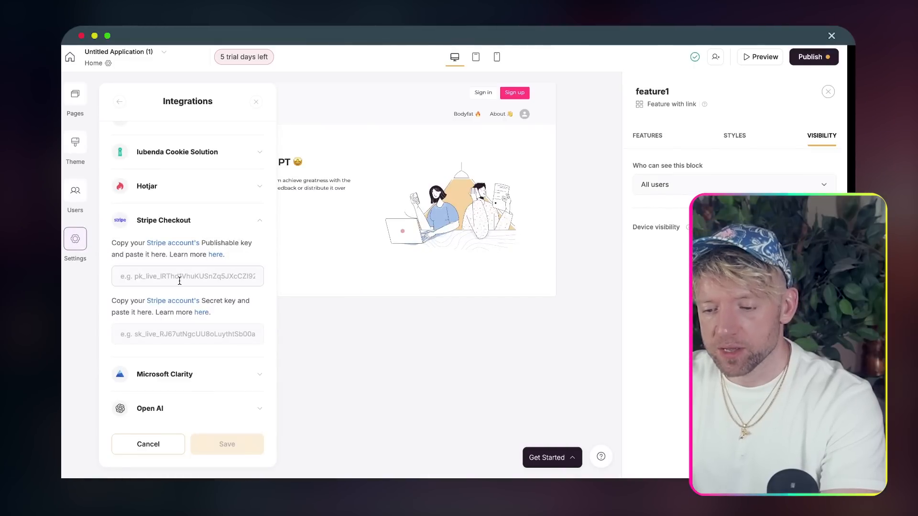
# - Paste the publishable key and Stripe's revealed secret key into Softr's Stripe Checkout fields and save
pyautogui.press('super+v')
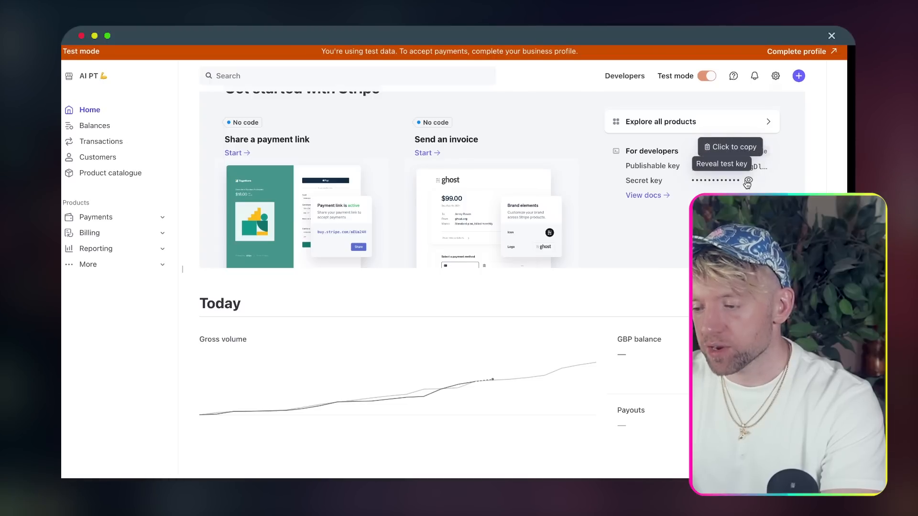
pyautogui.click(748, 181)
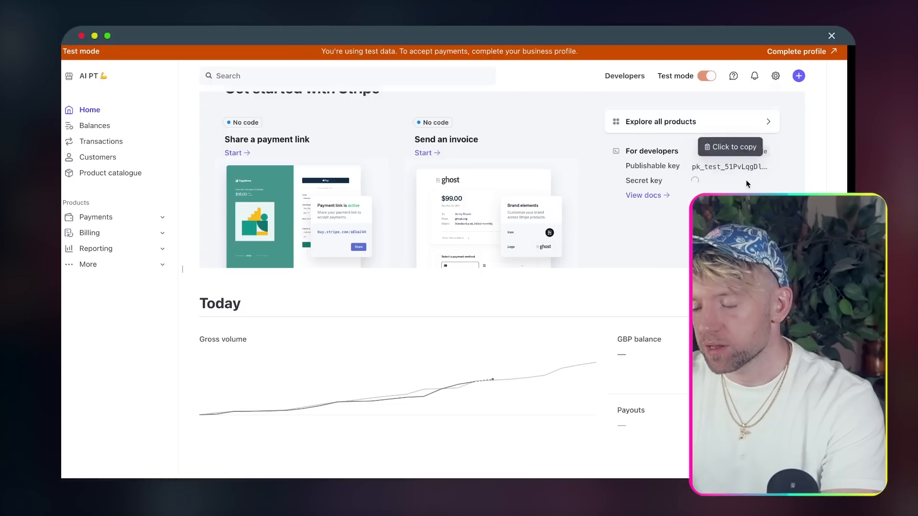
pyautogui.click(707, 185)
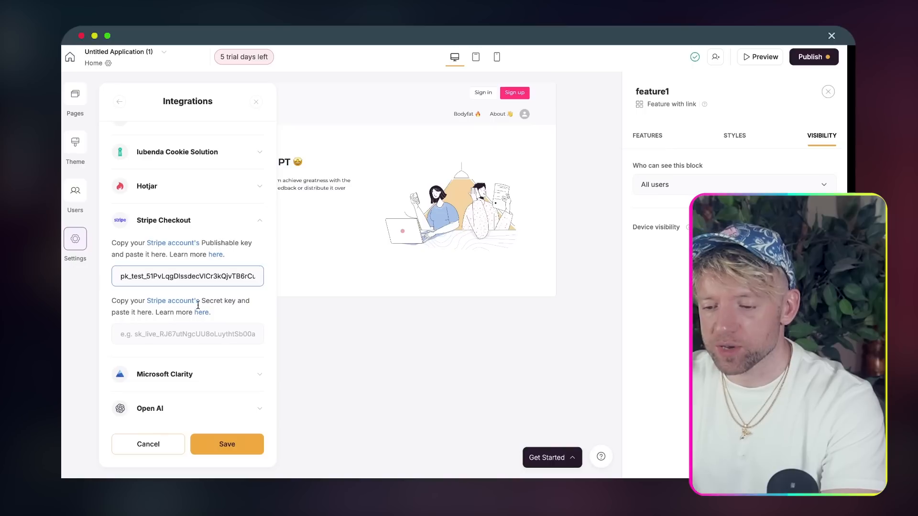
pyautogui.click(170, 334)
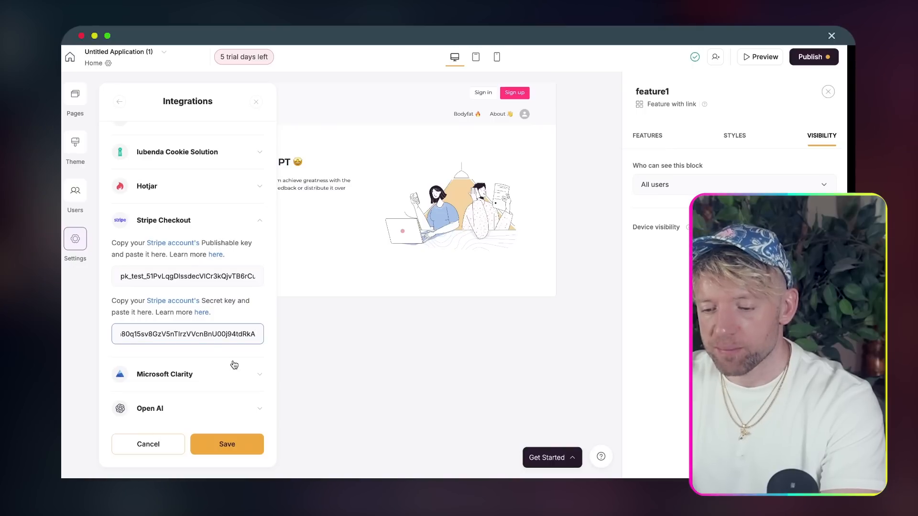
pyautogui.scroll(-1, 231, 364)
pyautogui.click(227, 446)
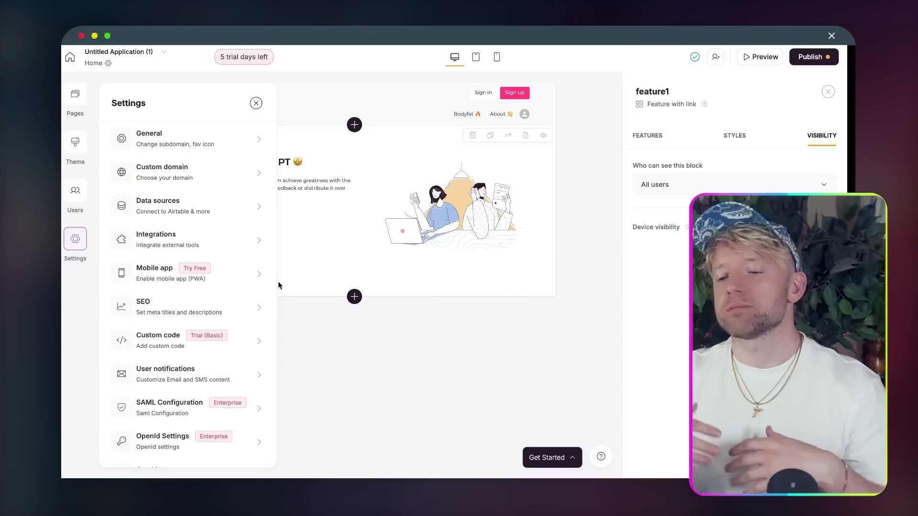
# - Insert the Simple Billing Block, found by searching 'stri', onto the Home page
pyautogui.click(354, 350)
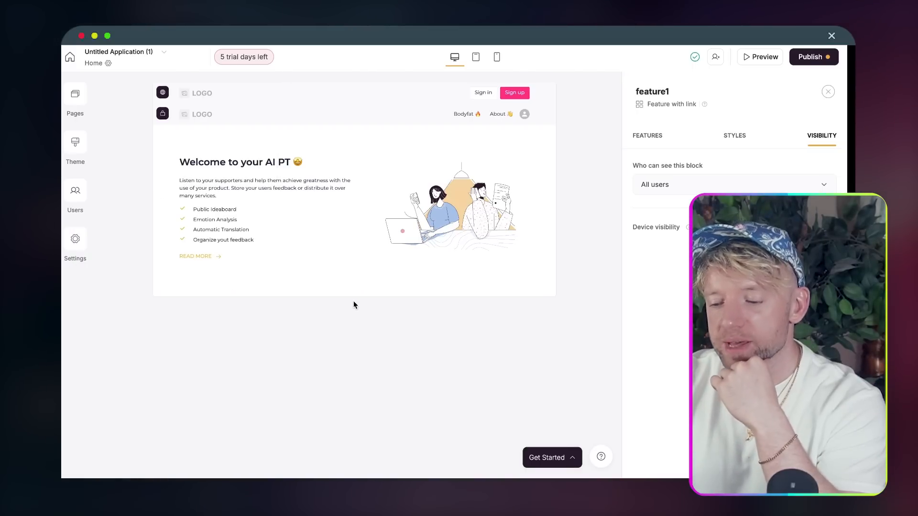
pyautogui.click(354, 297)
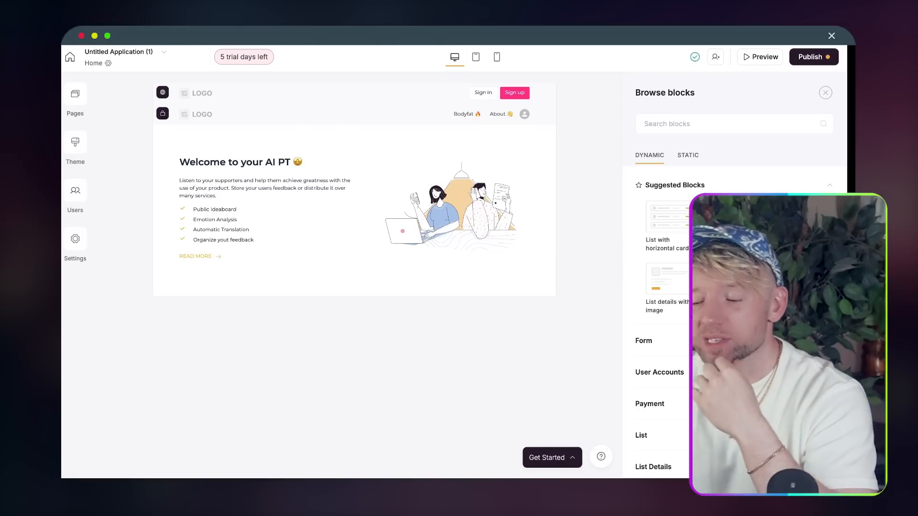
pyautogui.scroll(-1, 682, 318)
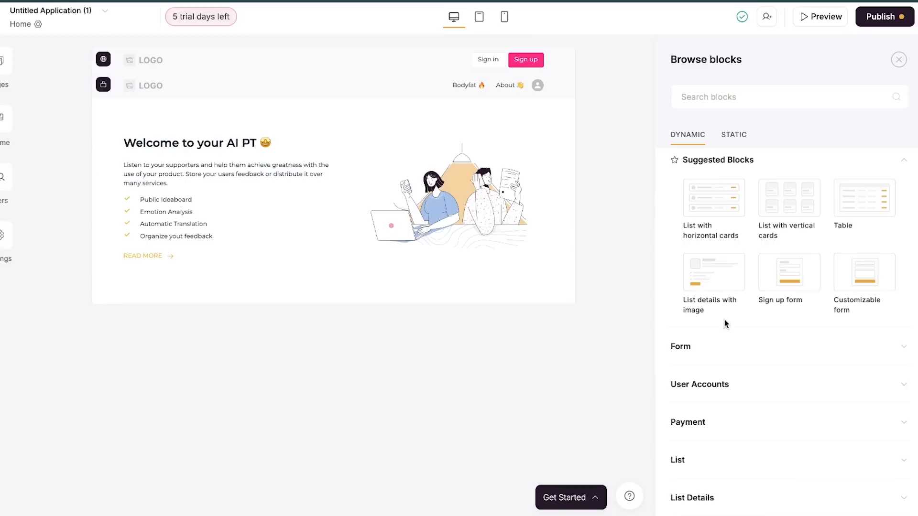
pyautogui.click(678, 331)
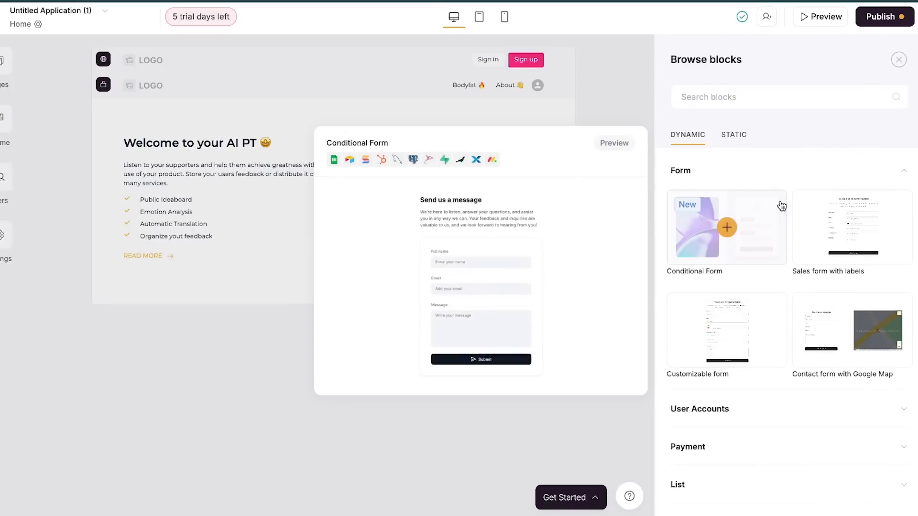
pyautogui.click(773, 166)
pyautogui.write('stri')
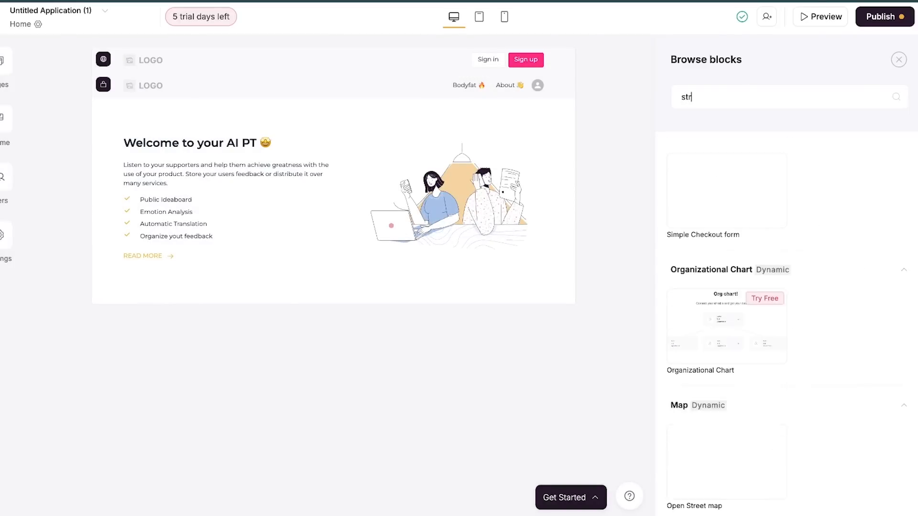
pyautogui.moveTo(785, 218)
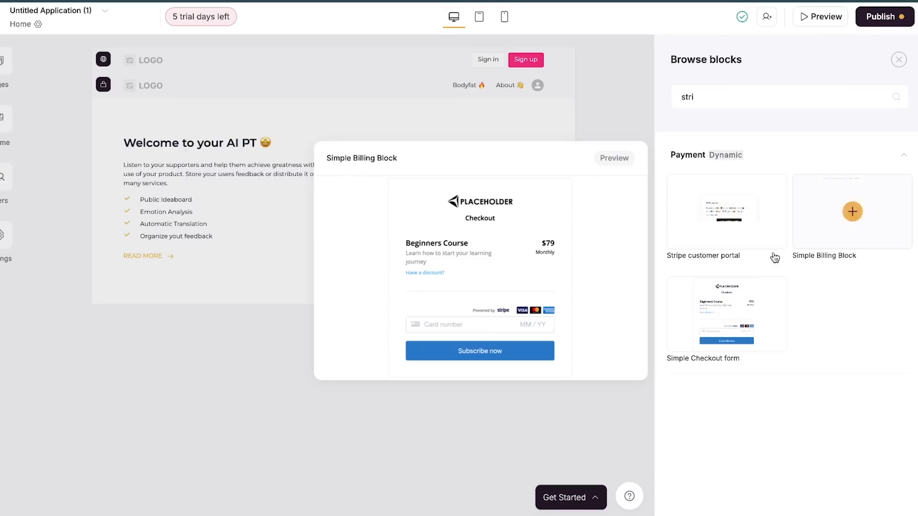
pyautogui.click(852, 211)
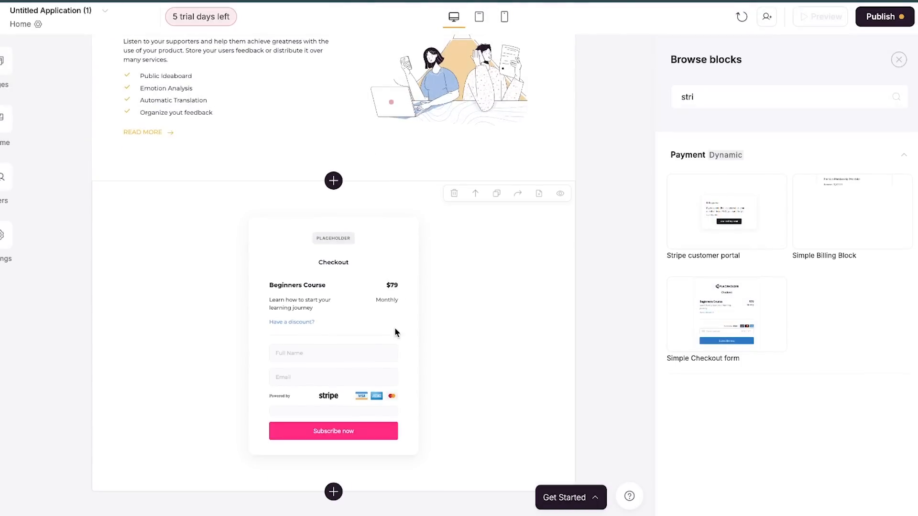
pyautogui.click(408, 277)
pyautogui.scroll(-4, 854, 236)
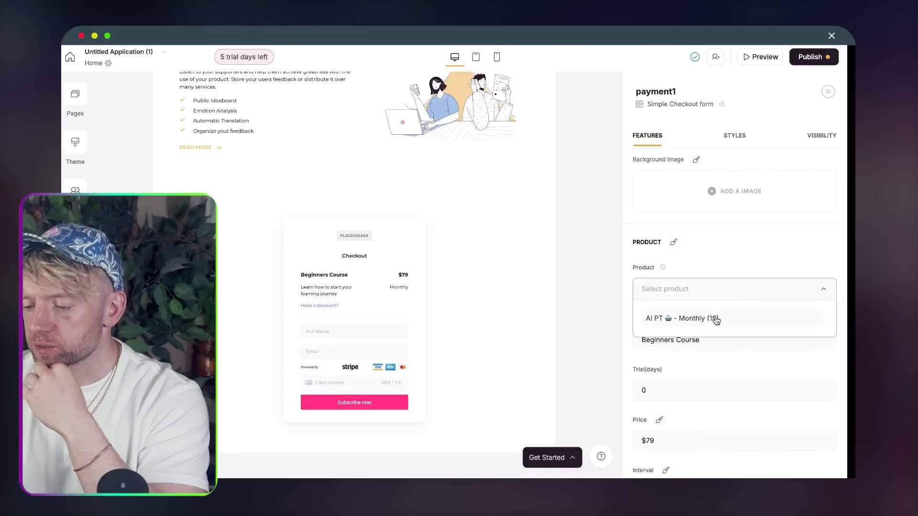
pyautogui.click(713, 318)
pyautogui.scroll(-4, 738, 264)
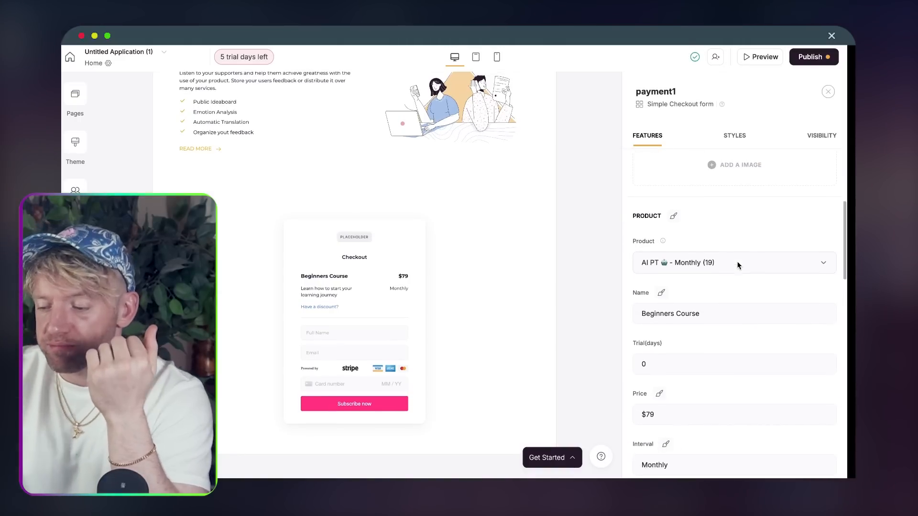
pyautogui.write('£19')
pyautogui.scroll(-1, 707, 296)
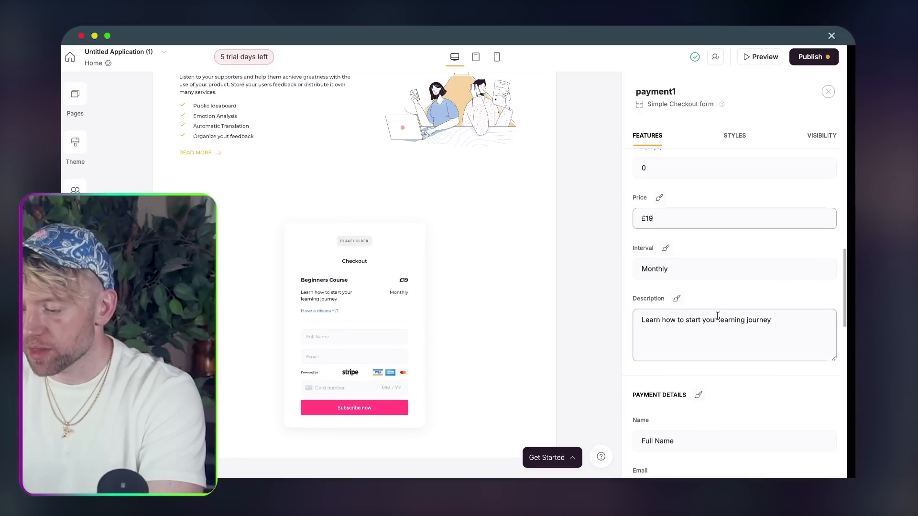
pyautogui.write('AI PT ')
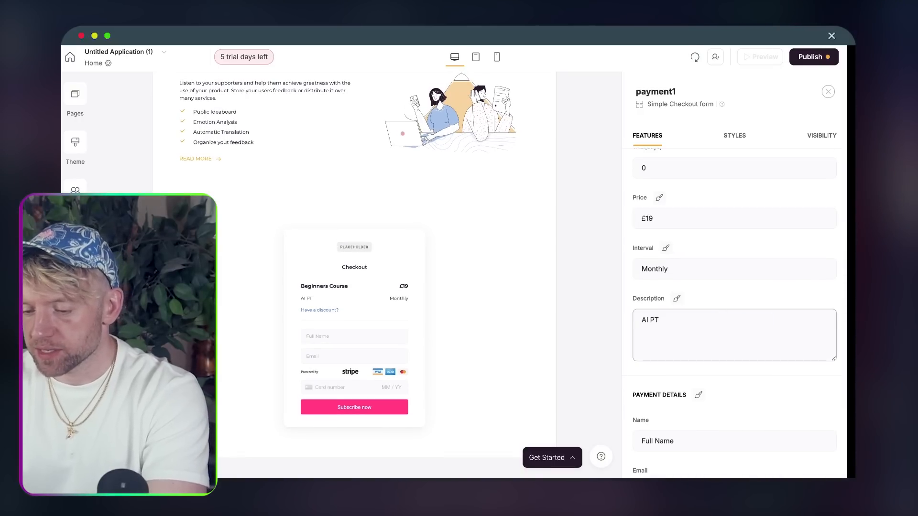
pyautogui.write("let's go!")
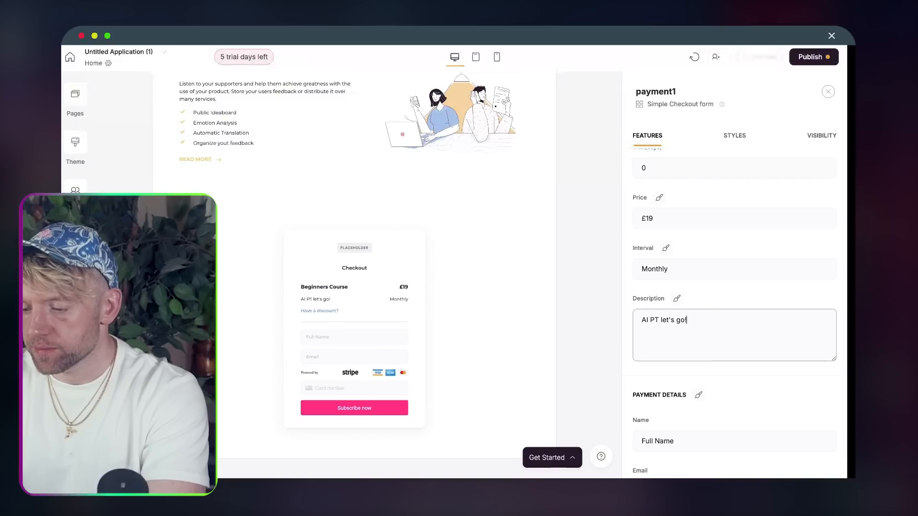
pyautogui.scroll(8, 732, 273)
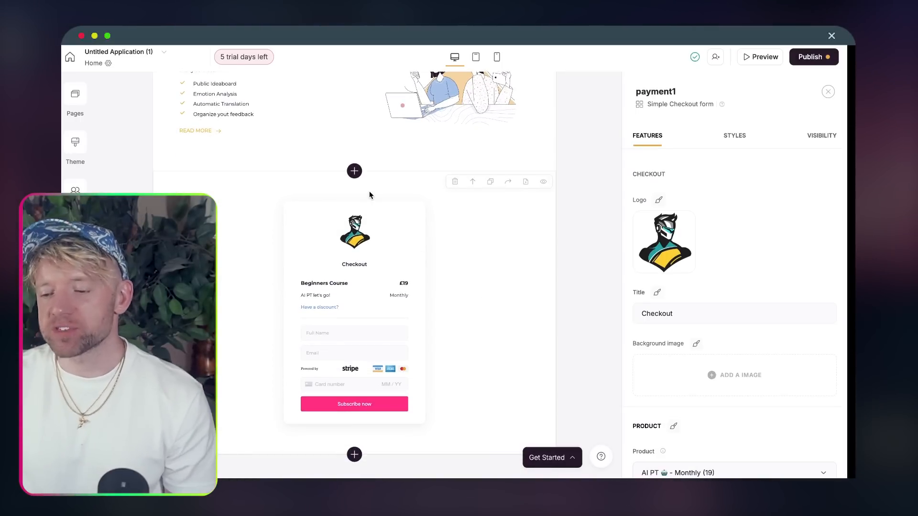
pyautogui.scroll(-5, 653, 316)
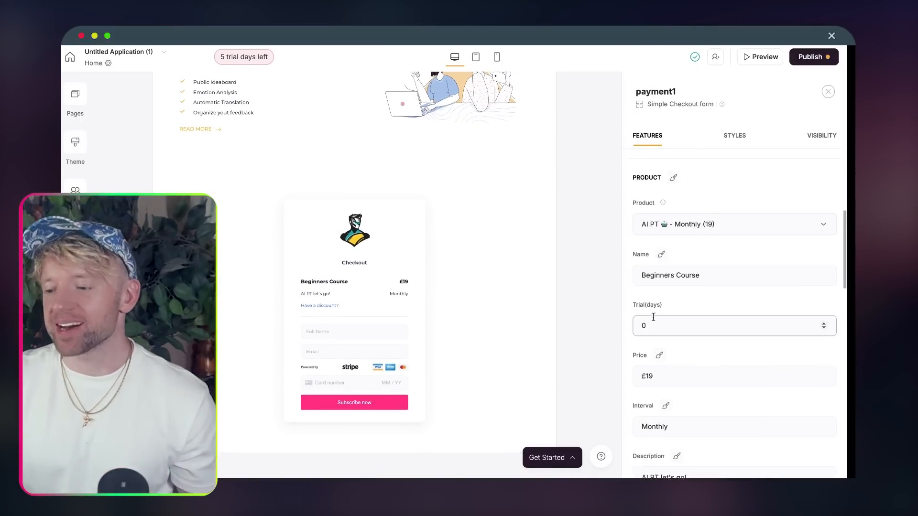
pyautogui.scroll(-10, 653, 317)
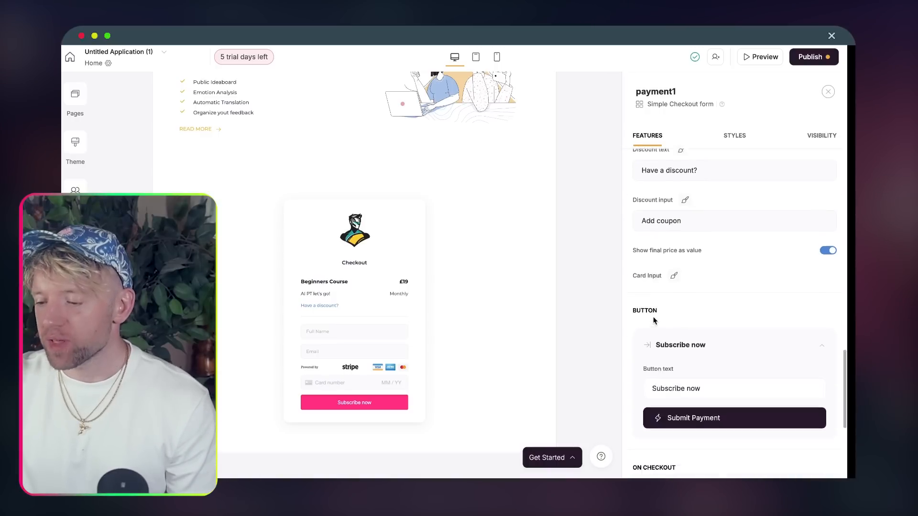
pyautogui.scroll(-5, 653, 319)
pyautogui.scroll(15, 686, 280)
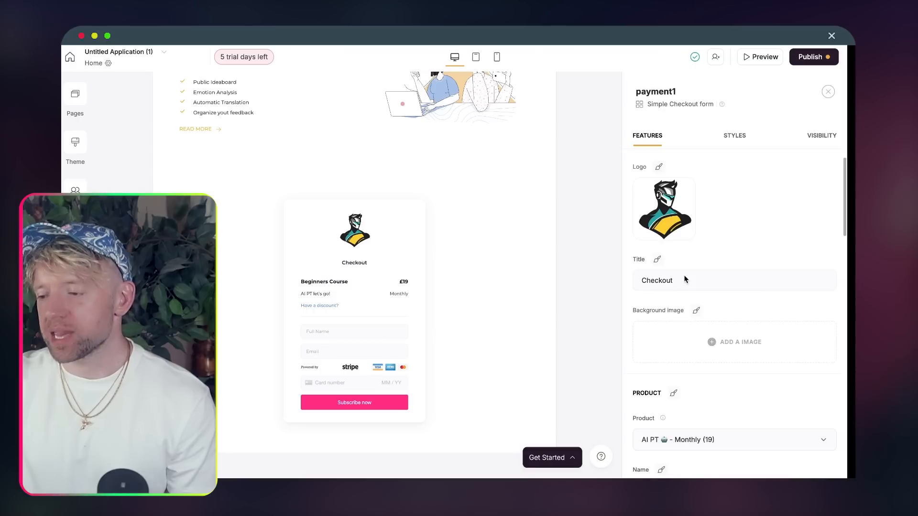
# - Publish the pending updates, then add and save a new page named 'Upgrade 💎'
pyautogui.click(809, 59)
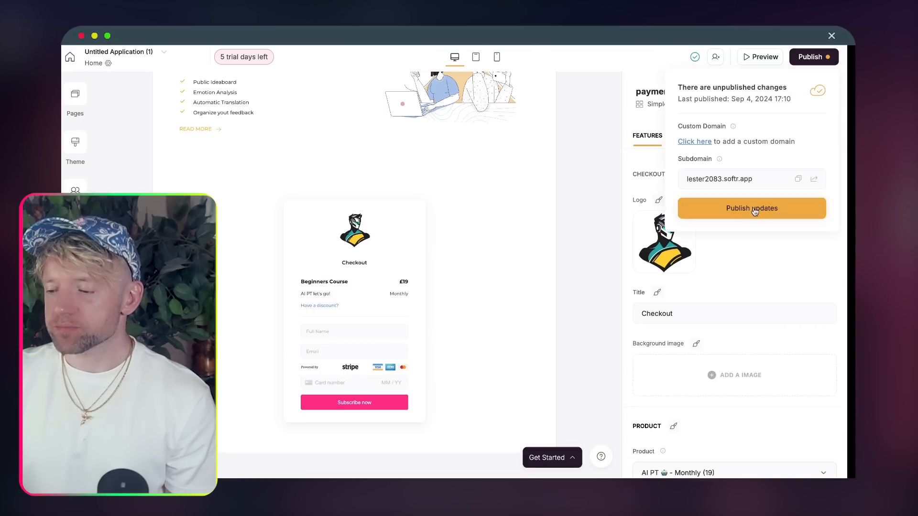
pyautogui.scroll(4, 474, 205)
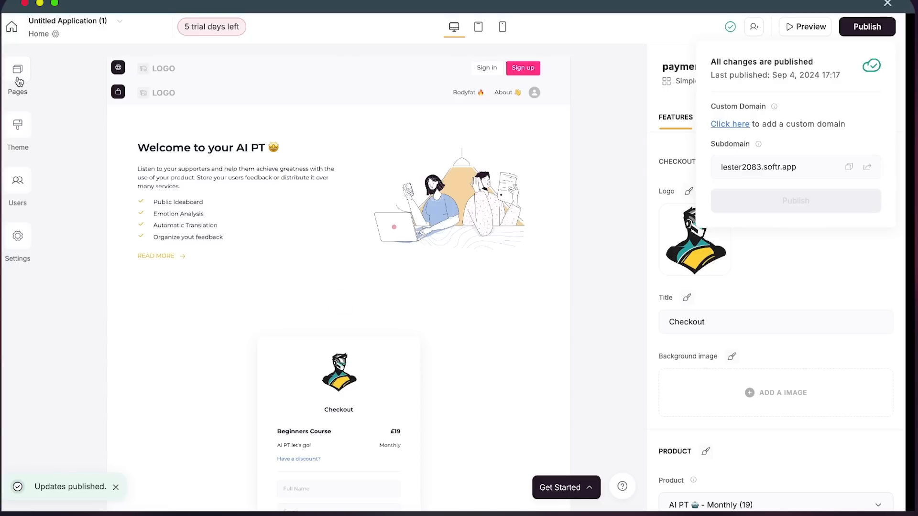
pyautogui.click(19, 81)
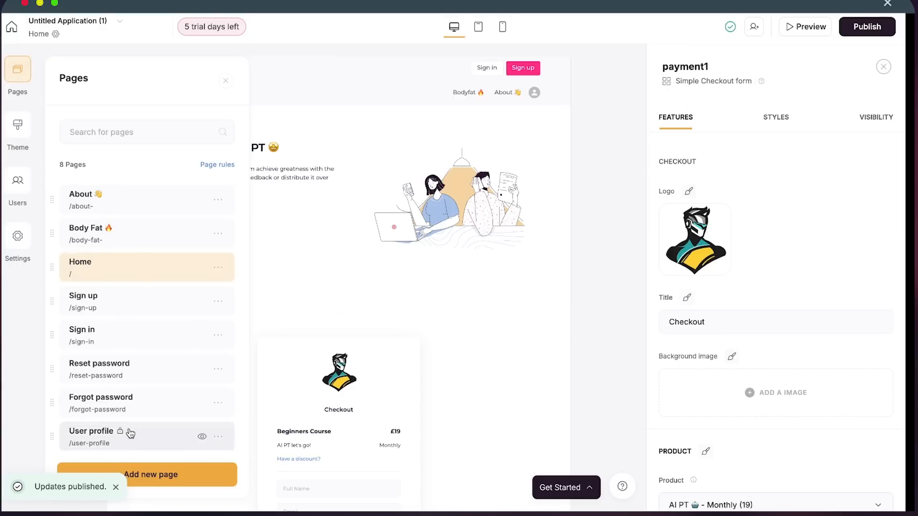
pyautogui.click(136, 474)
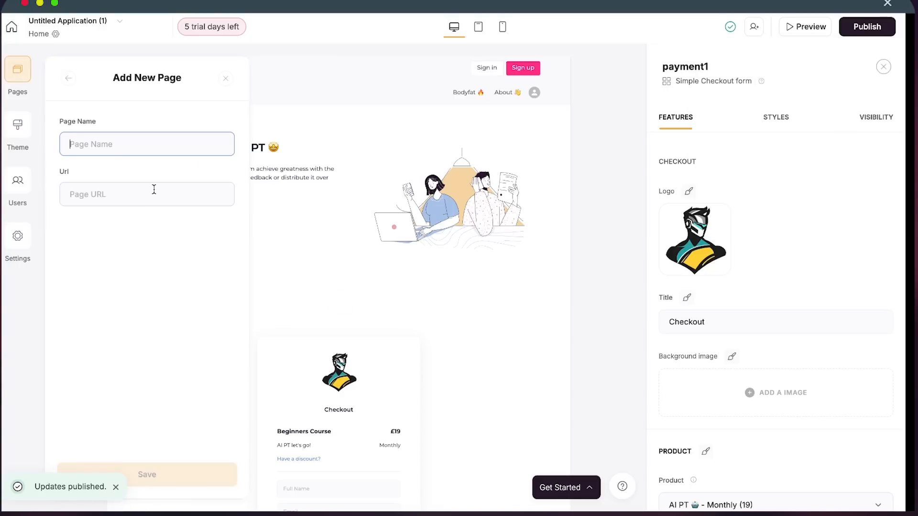
pyautogui.write('S')
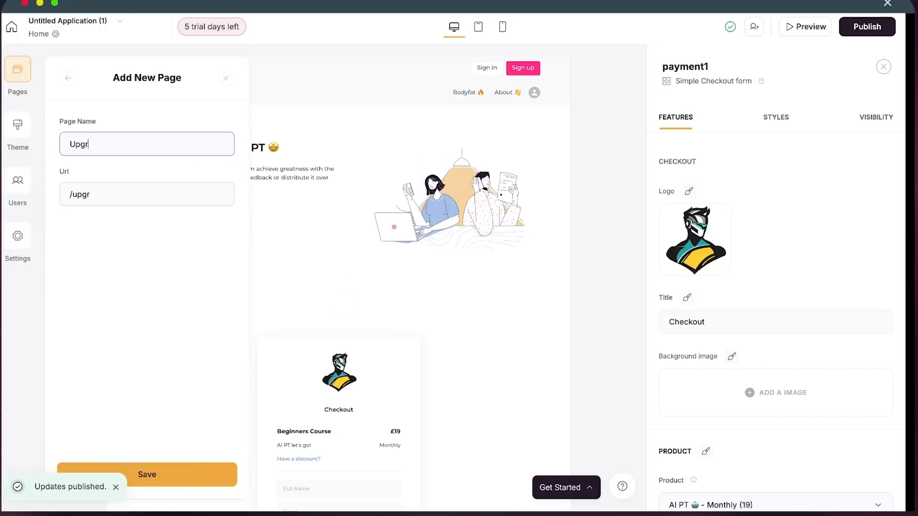
pyautogui.write('pgrade')
pyautogui.press('ctrl+super+space')
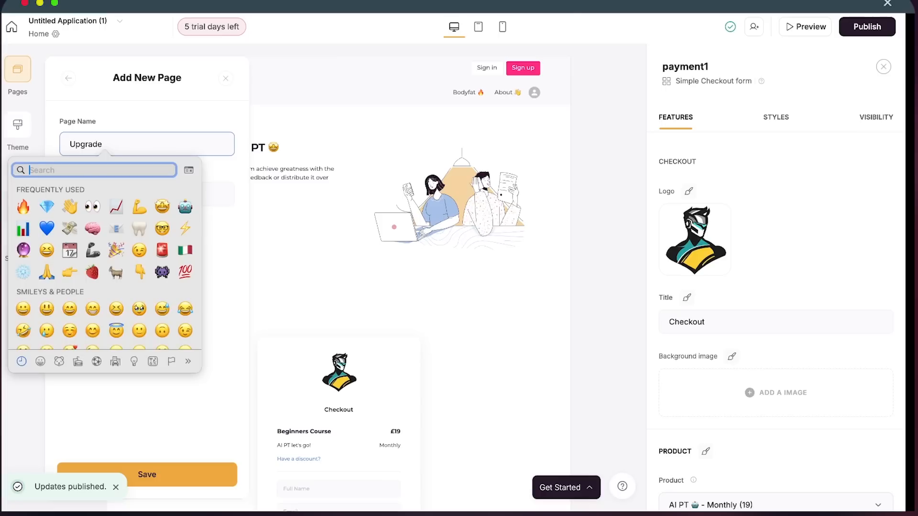
pyautogui.click(47, 206)
pyautogui.click(184, 474)
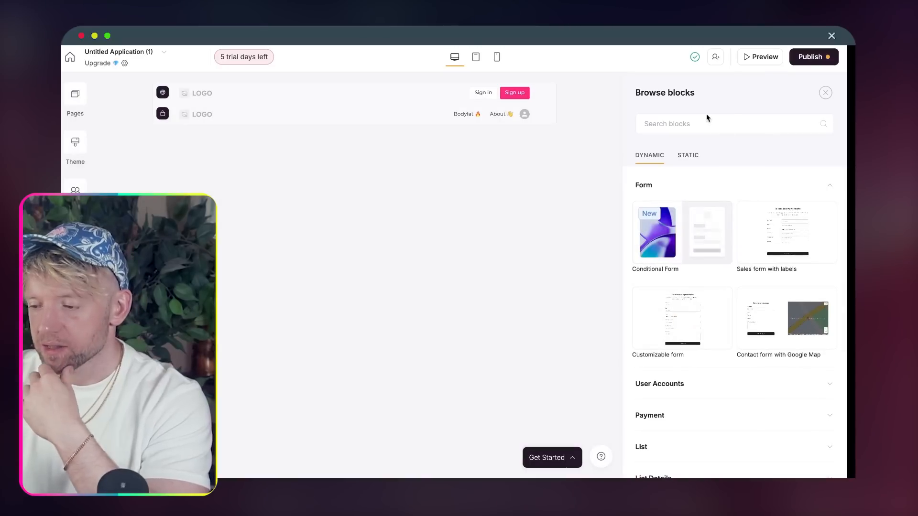
# - Add the Simple Checkout form block, found by searching 'stripe', to the Upgrade page
pyautogui.click(743, 102)
pyautogui.write('stripe')
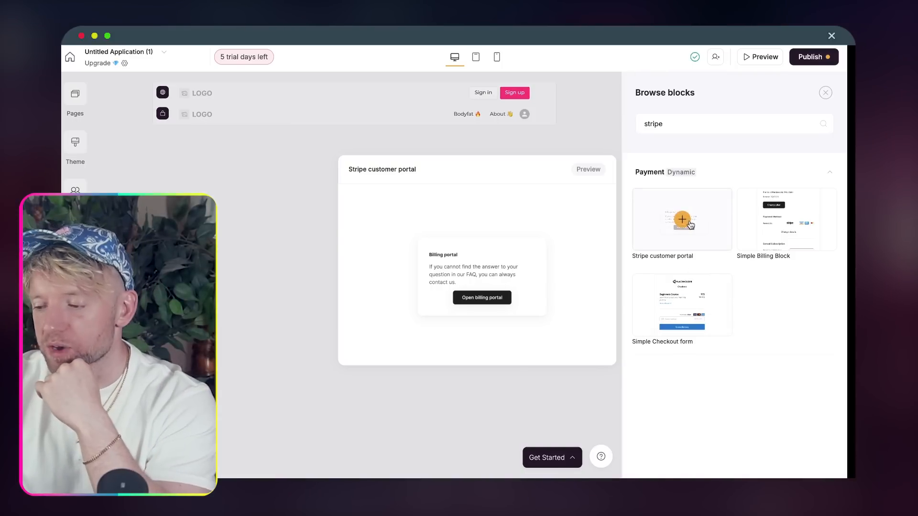
pyautogui.moveTo(708, 305)
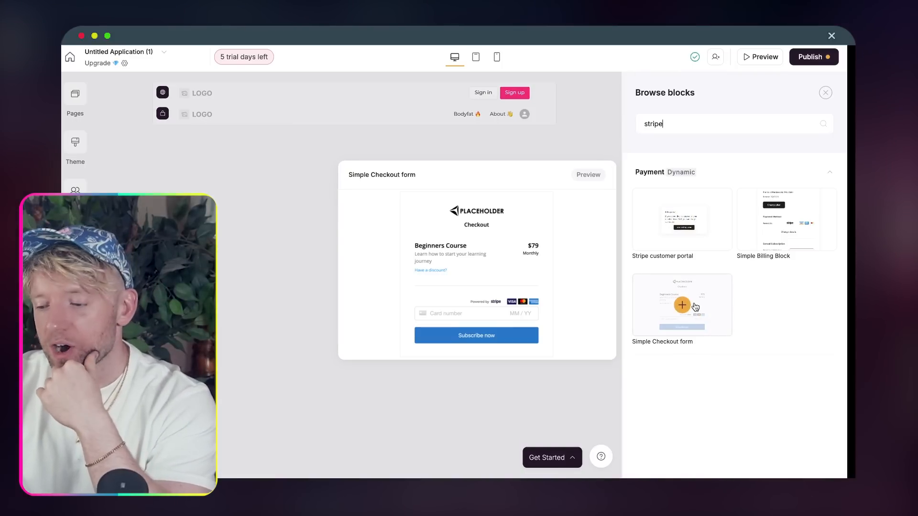
pyautogui.click(695, 307)
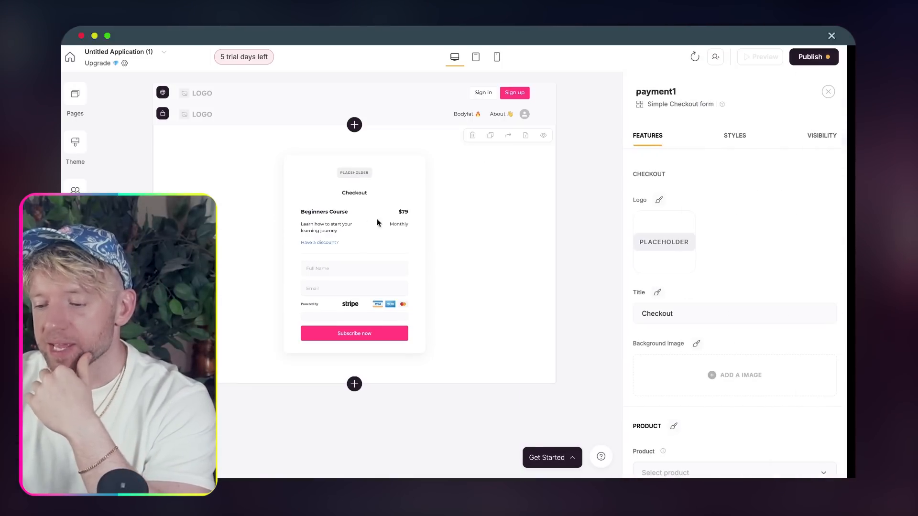
pyautogui.scroll(-12, 705, 299)
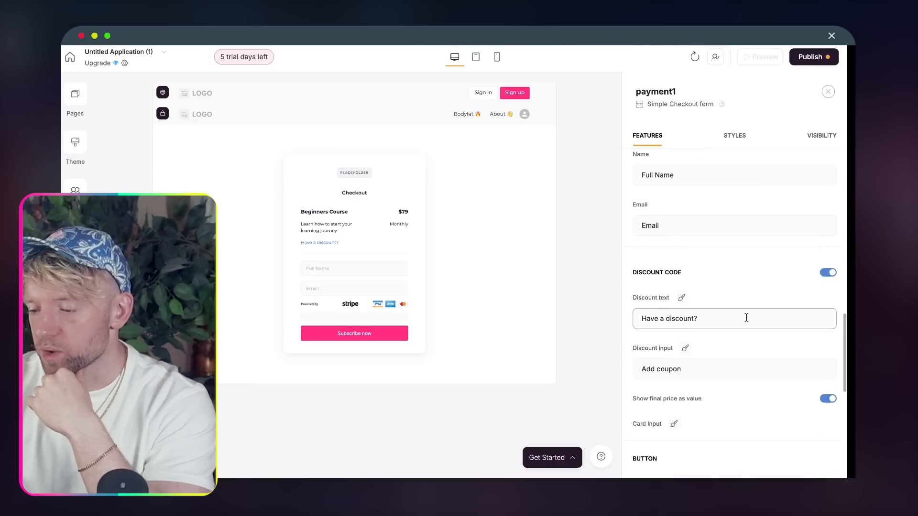
pyautogui.scroll(-3, 746, 317)
pyautogui.scroll(5, 715, 356)
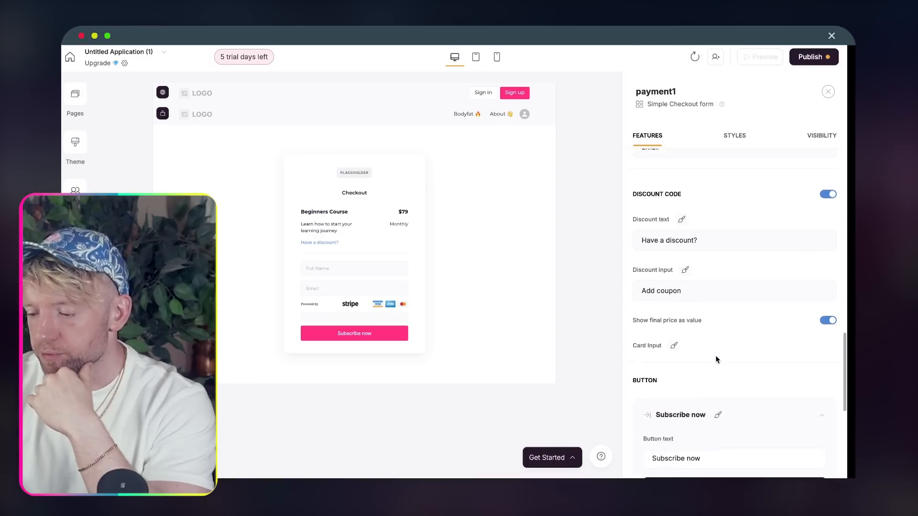
pyautogui.scroll(5, 716, 359)
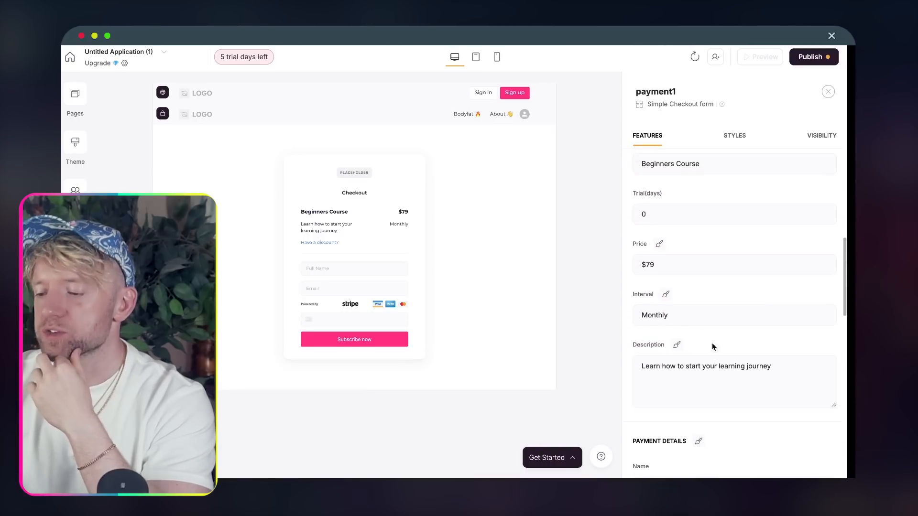
# - Change the checkout price from $79 to £19 and link it to the AI PT - Monthly (19) product
pyautogui.click(683, 266)
pyautogui.press('super+a')
pyautogui.write('£19')
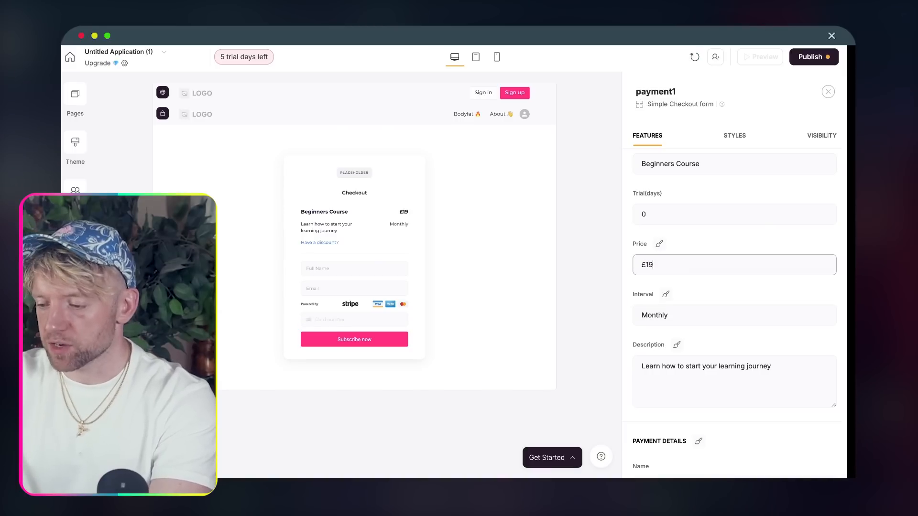
pyautogui.scroll(5, 718, 237)
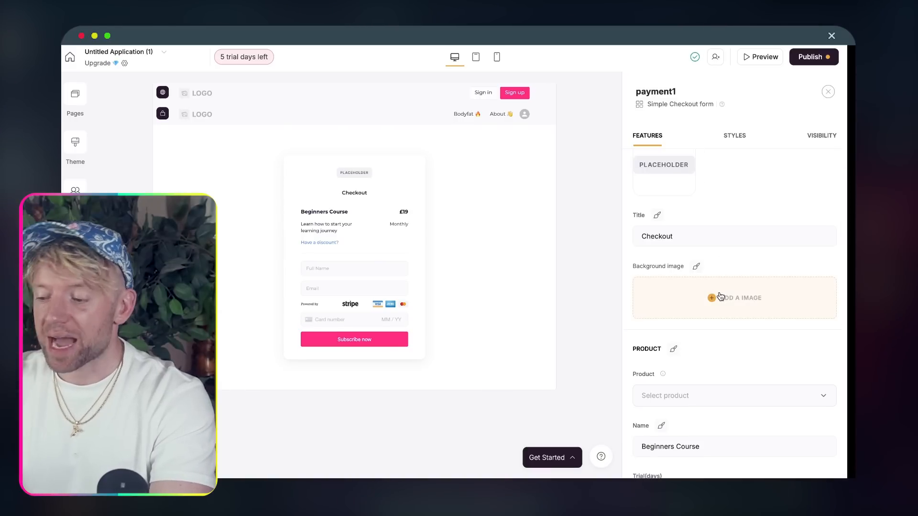
pyautogui.scroll(-5, 730, 357)
pyautogui.scroll(-6, 730, 362)
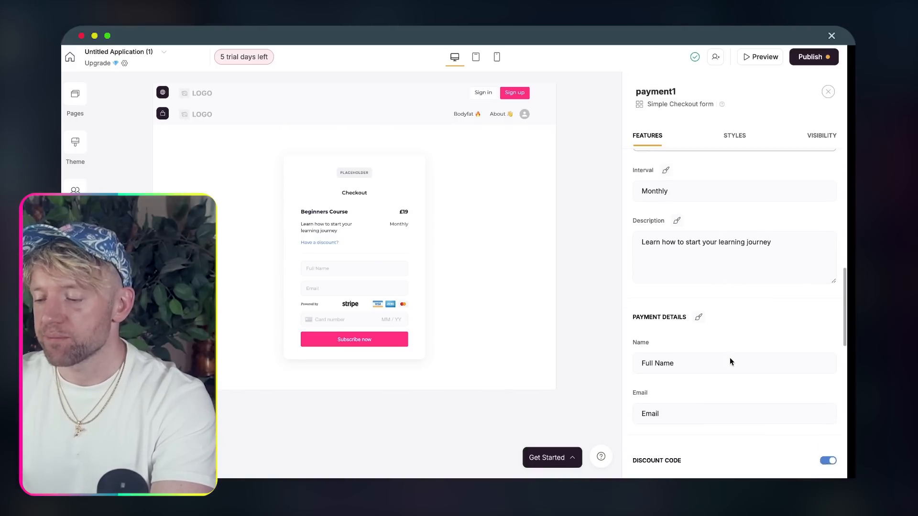
pyautogui.scroll(-2, 730, 357)
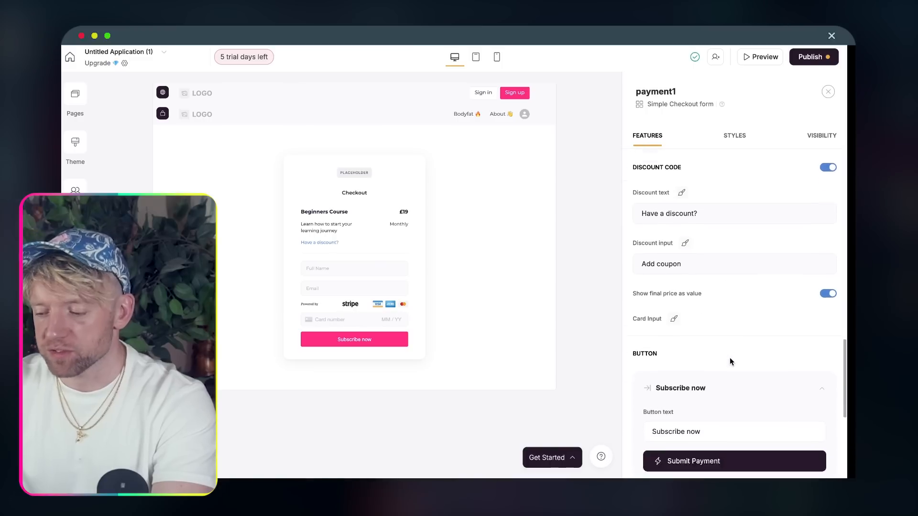
pyautogui.scroll(7, 730, 357)
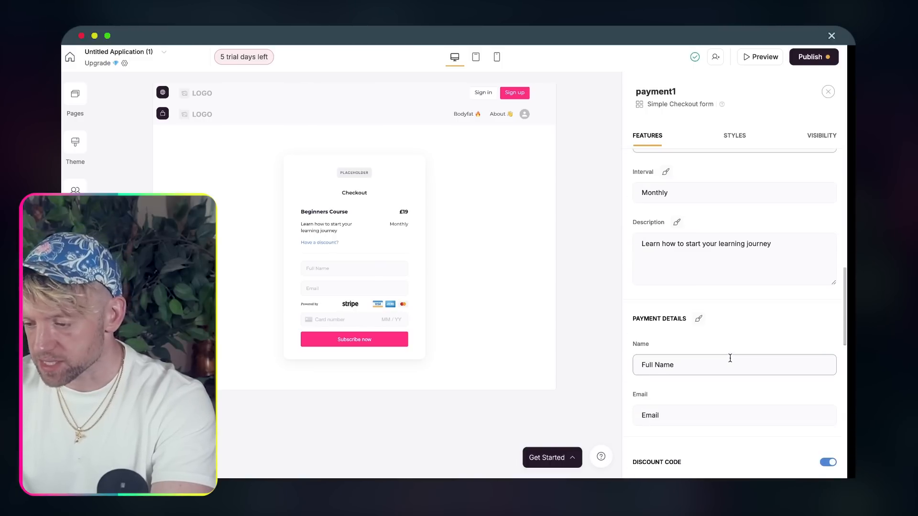
pyautogui.scroll(6, 729, 358)
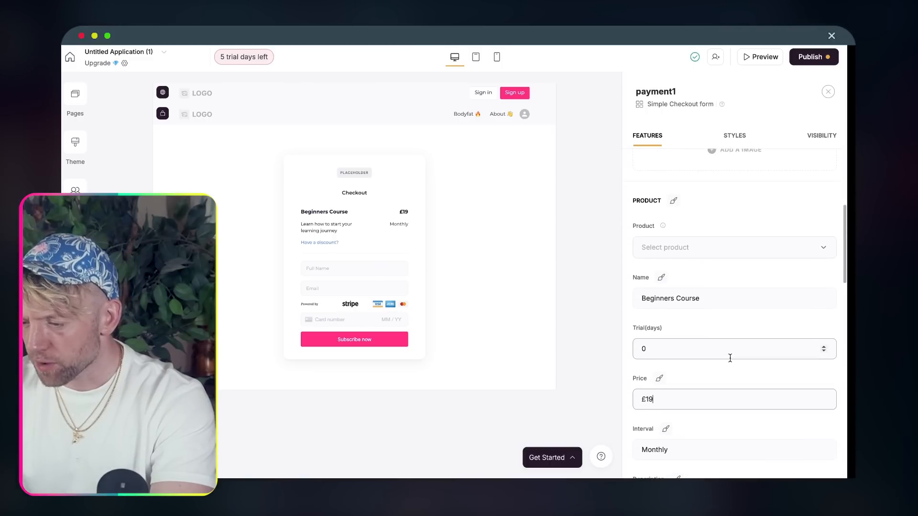
pyautogui.click(727, 272)
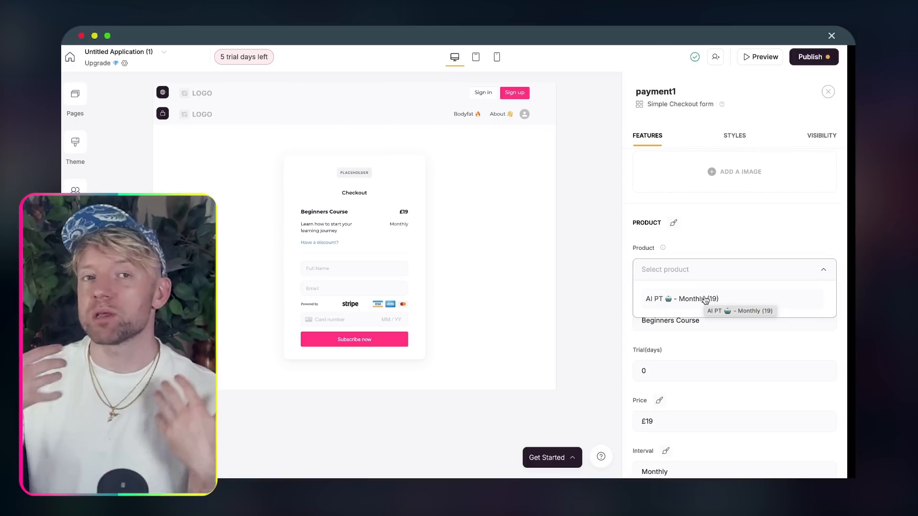
pyautogui.click(704, 299)
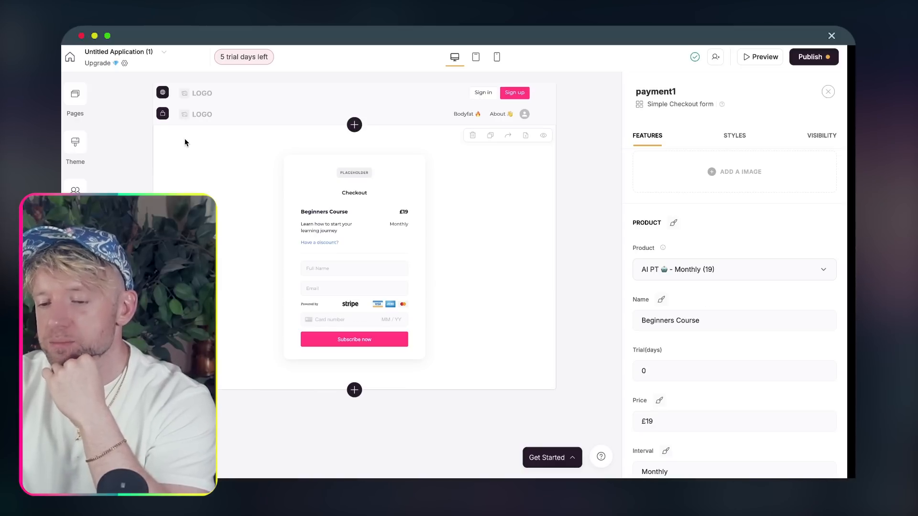
pyautogui.click(362, 92)
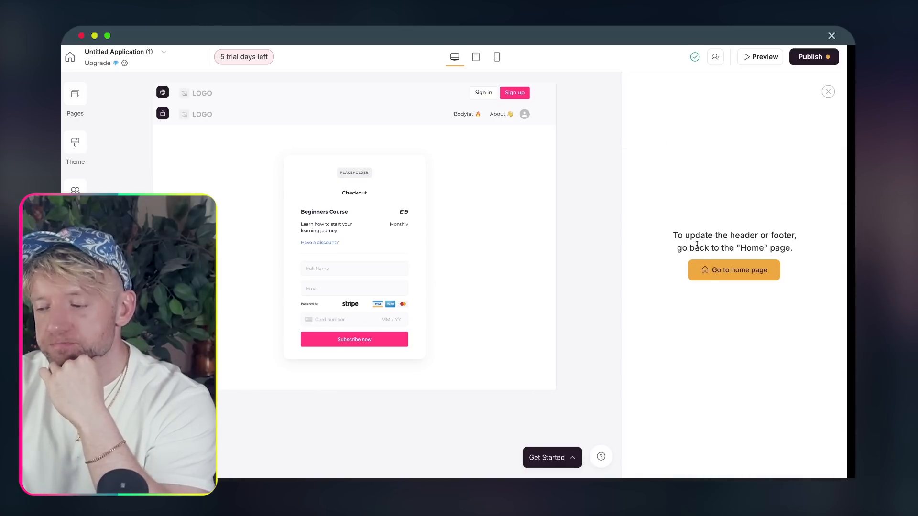
# - Add an 'Upgrade 💎' link to the Home page header that opens the Upgrade page
pyautogui.click(717, 277)
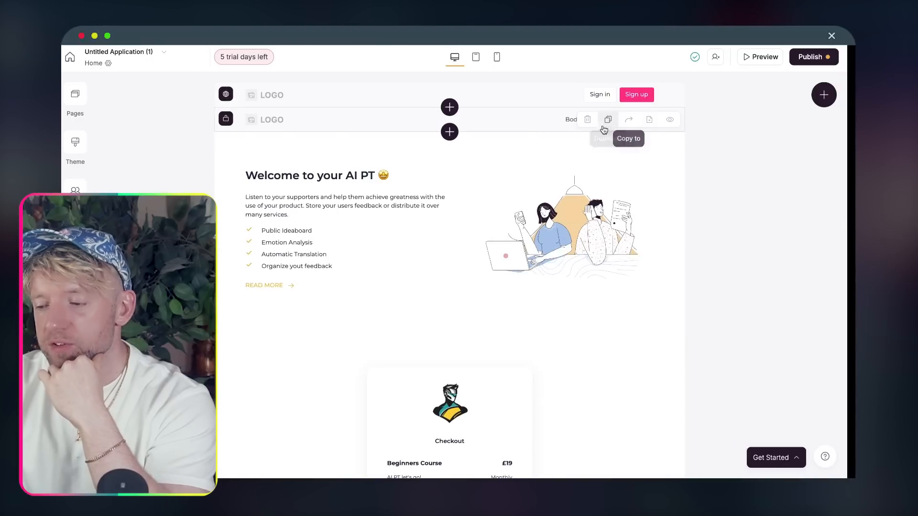
pyautogui.click(506, 124)
pyautogui.scroll(-4, 743, 220)
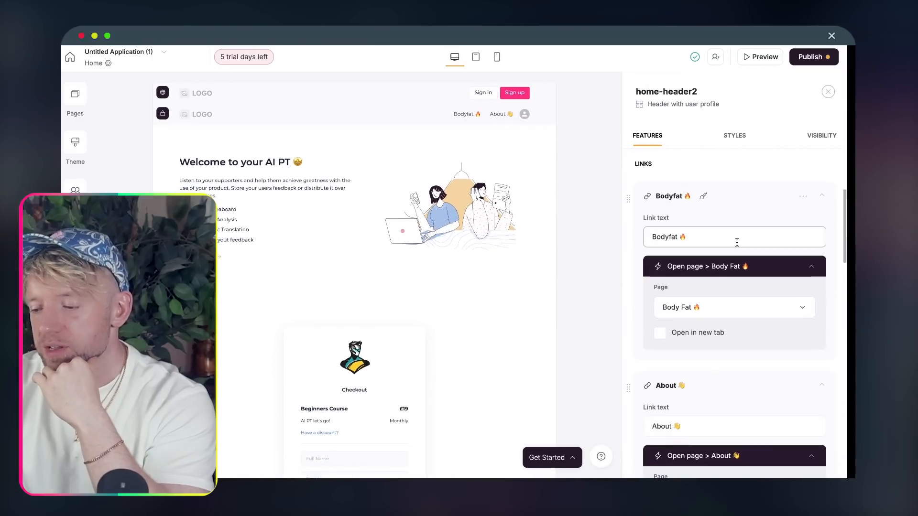
pyautogui.scroll(-5, 716, 314)
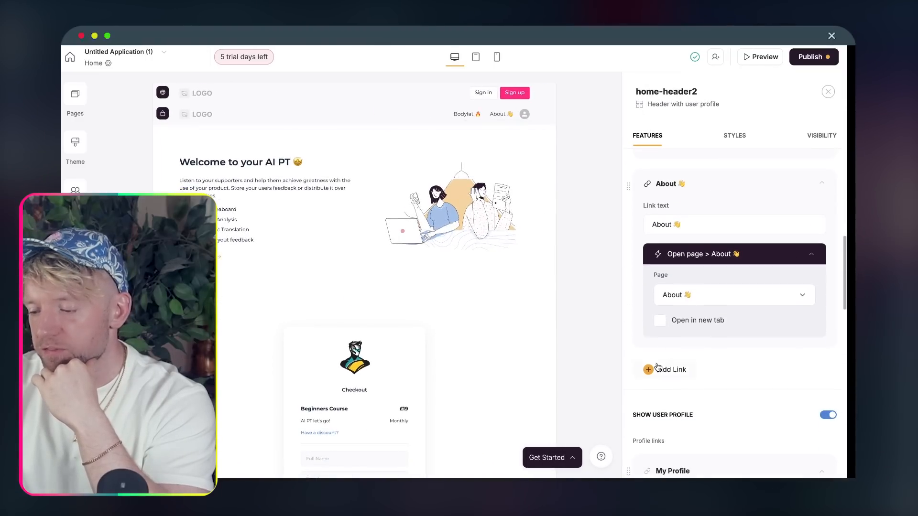
pyautogui.click(681, 373)
pyautogui.scroll(-3, 684, 377)
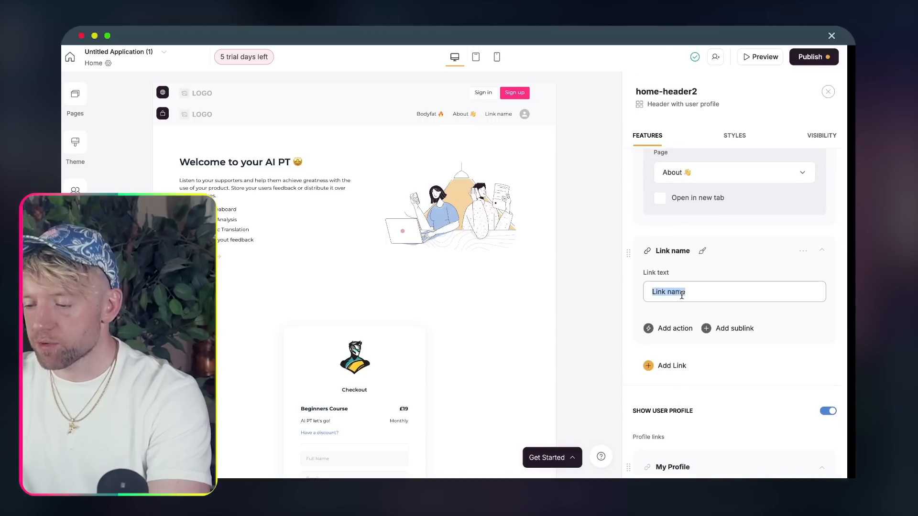
pyautogui.write('Upgrade')
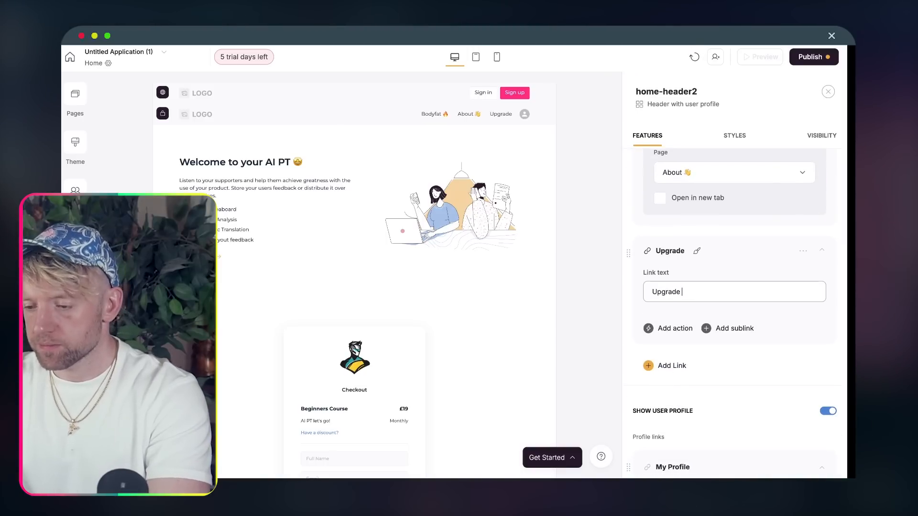
pyautogui.press('ctrl+super+space')
pyautogui.click(633, 137)
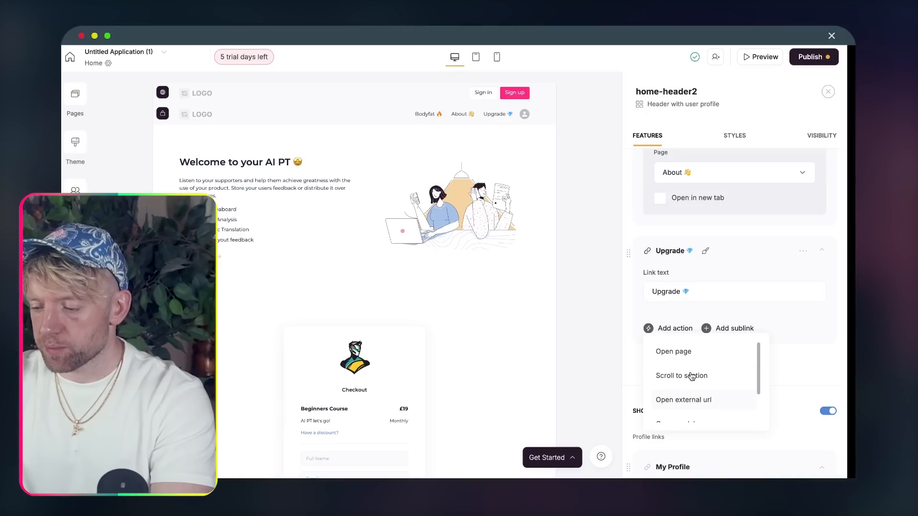
pyautogui.click(691, 358)
pyautogui.click(718, 366)
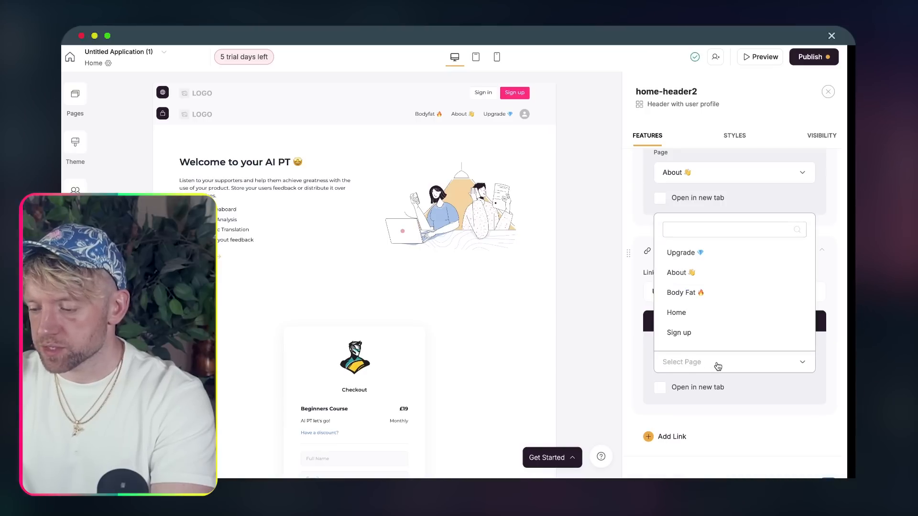
pyautogui.click(710, 258)
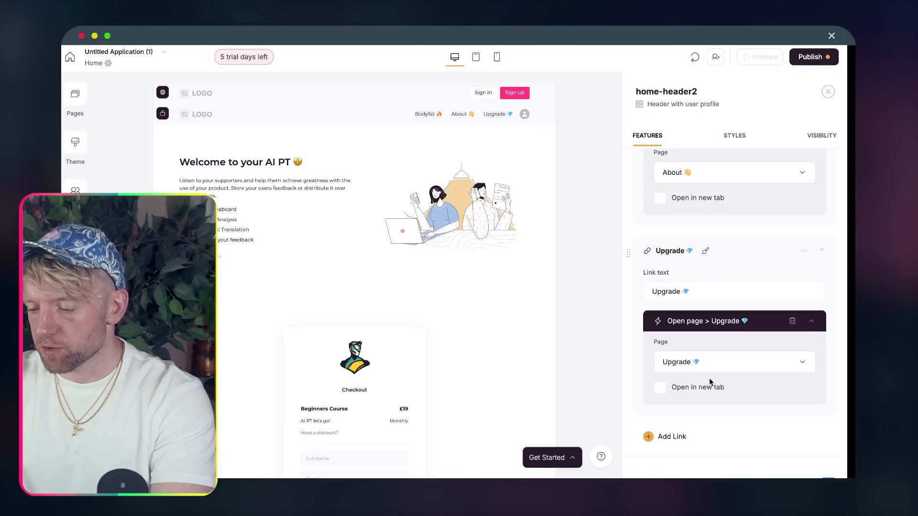
# - Publish the header link changes and open the app preview
pyautogui.click(810, 57)
pyautogui.click(762, 212)
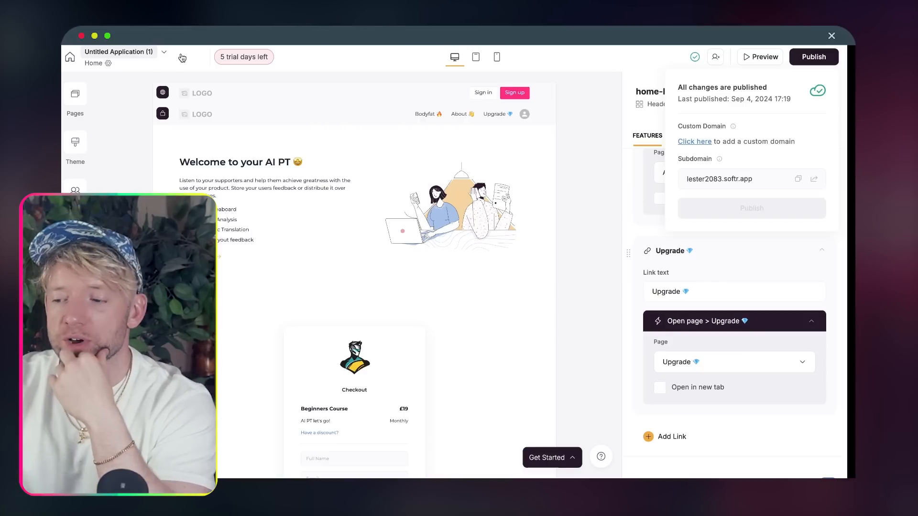
pyautogui.click(763, 58)
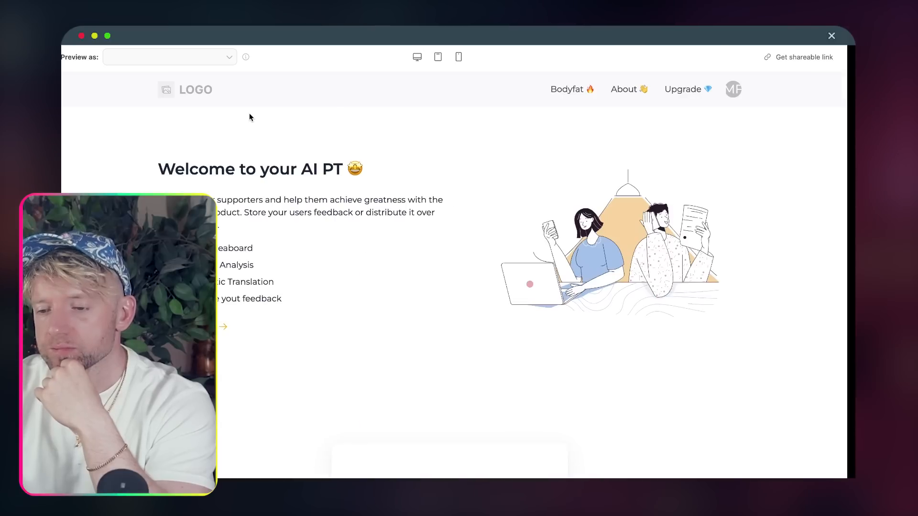
# - Switch the preview to a different test user and dismiss the preview-as-user notice
pyautogui.click(685, 91)
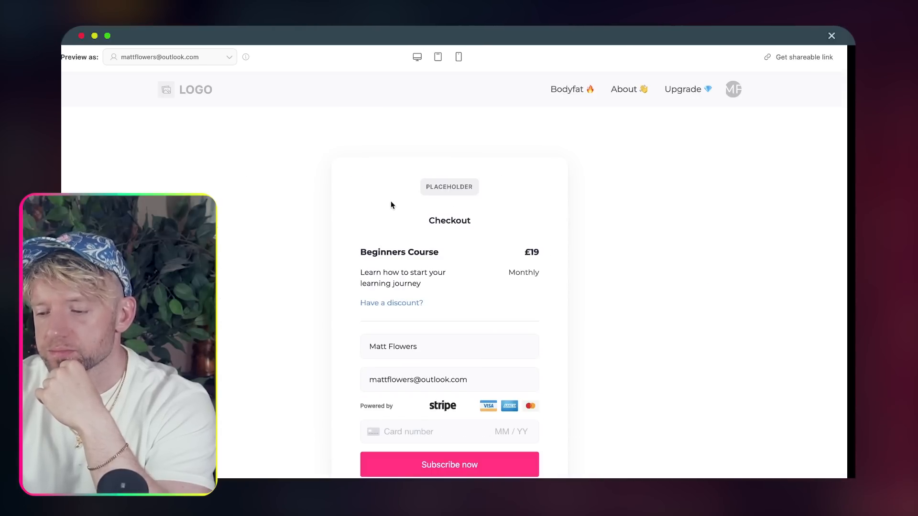
pyautogui.click(188, 96)
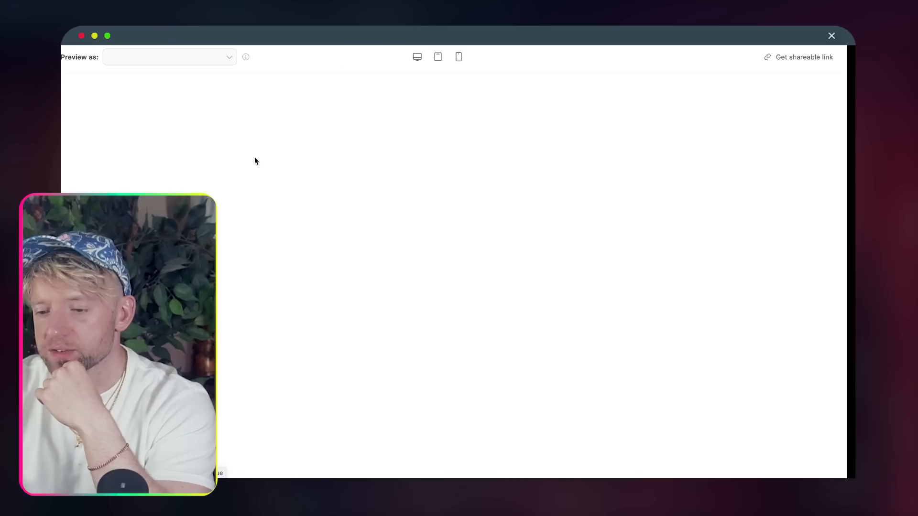
pyautogui.scroll(-5, 316, 282)
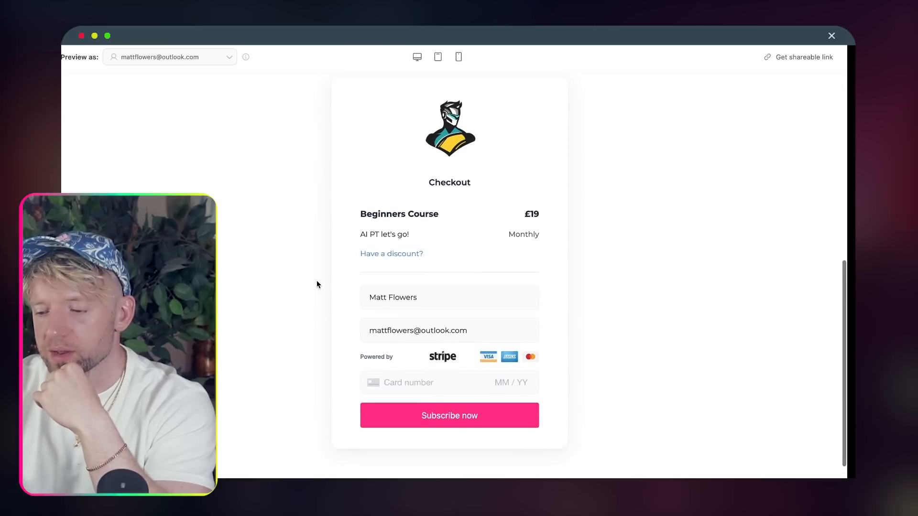
pyautogui.scroll(10, 457, 303)
pyautogui.click(220, 58)
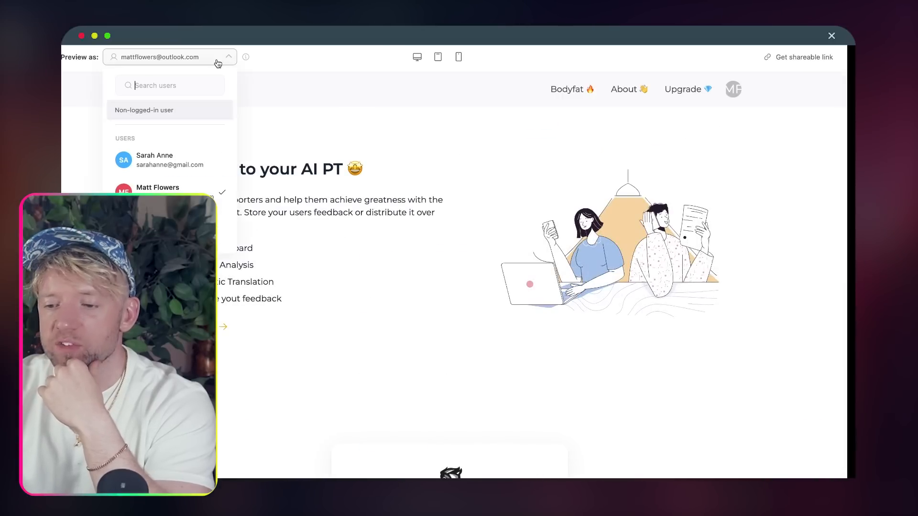
pyautogui.scroll(-1, 185, 192)
pyautogui.click(185, 195)
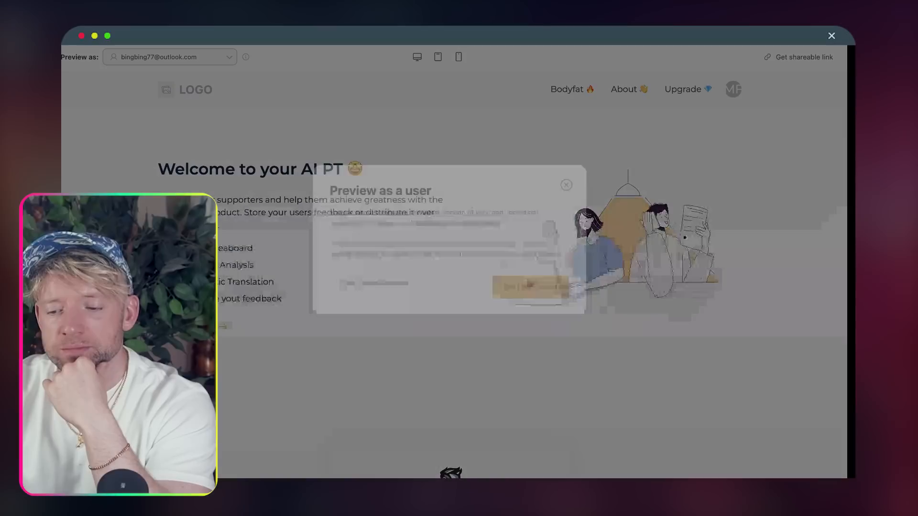
pyautogui.click(524, 311)
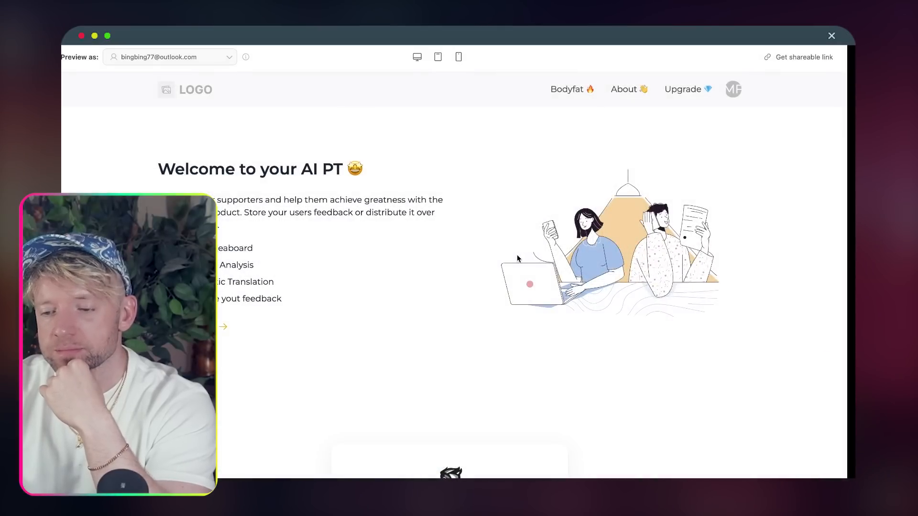
pyautogui.scroll(-5, 526, 297)
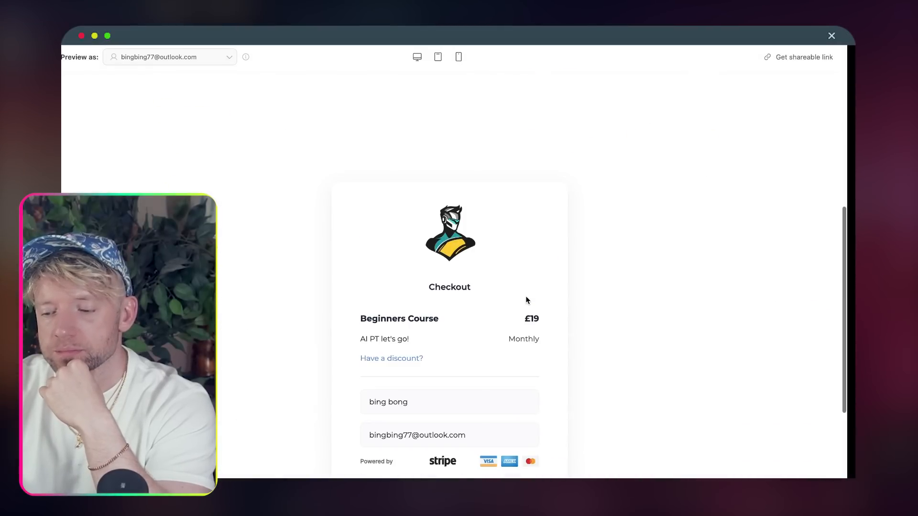
pyautogui.scroll(-3, 525, 300)
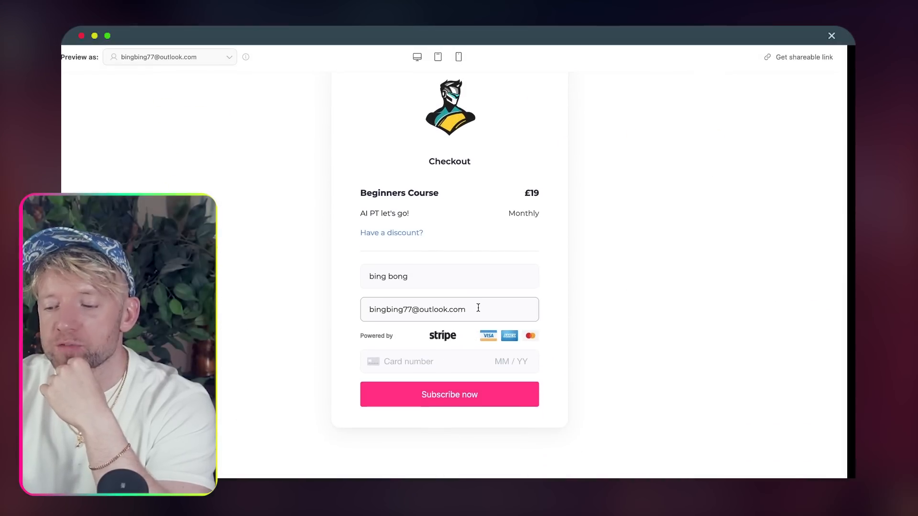
pyautogui.tripleClick(478, 308)
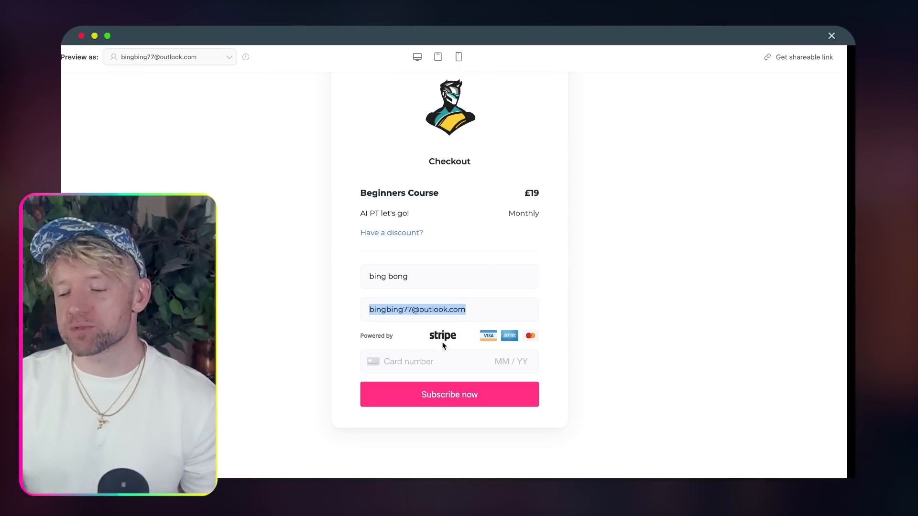
pyautogui.click(412, 368)
pyautogui.write('42')
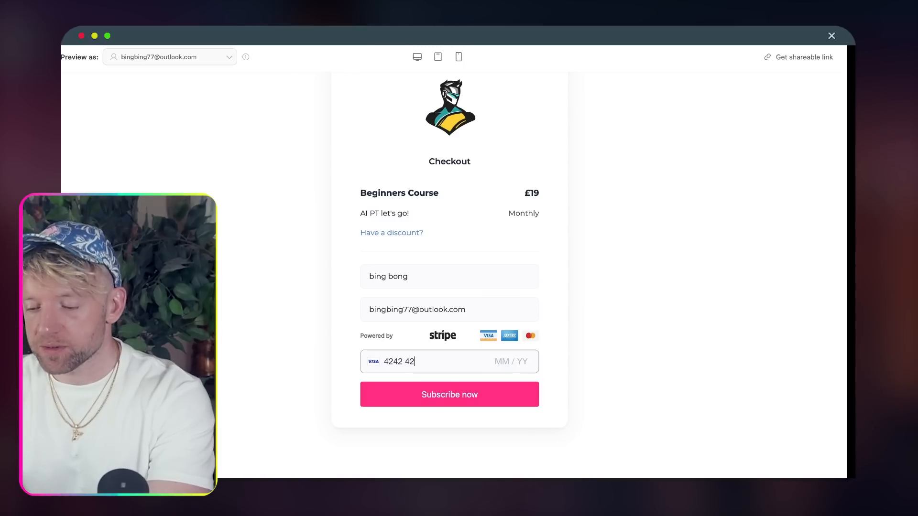
pyautogui.write('424242424242420424')
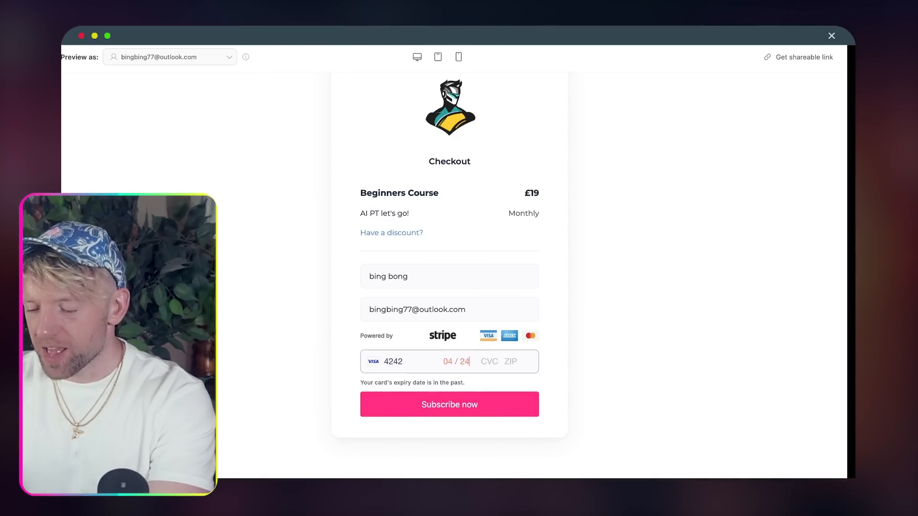
pyautogui.press('BackSpace')
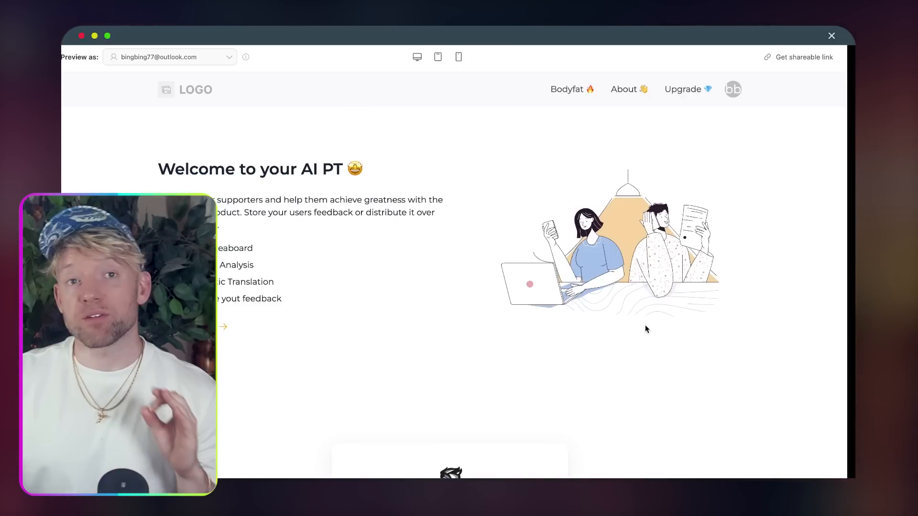
pyautogui.scroll(-8, 475, 281)
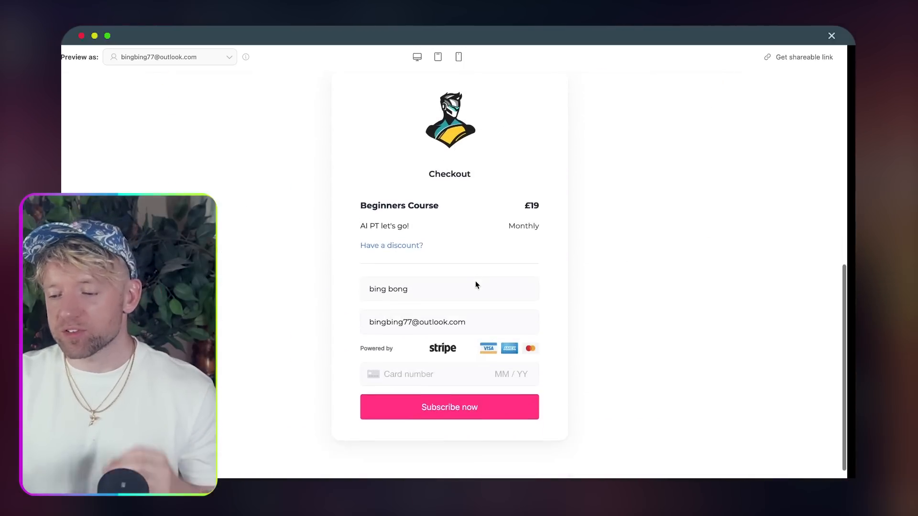
pyautogui.scroll(3, 476, 281)
# - Reload the Stripe dashboard and confirm £19.00 gross volume and an £18.18 GBP balance
pyautogui.click(416, 35)
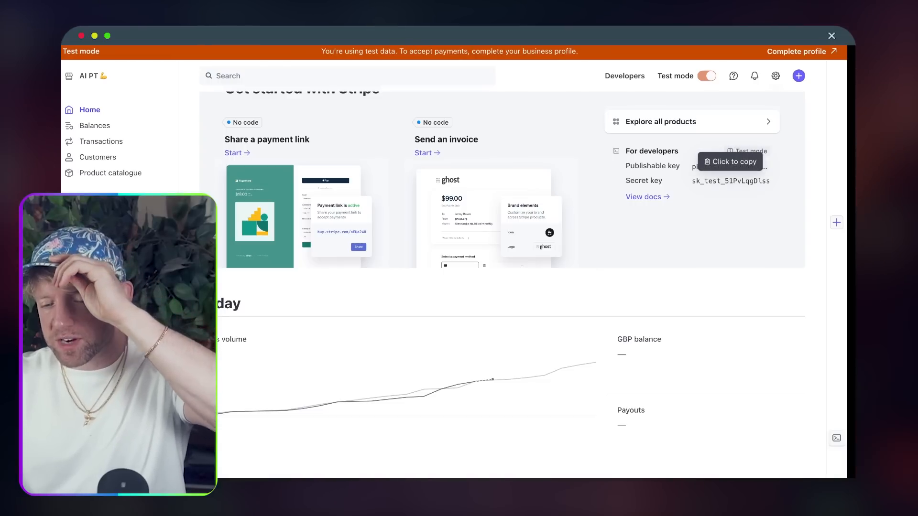
pyautogui.press('super+r')
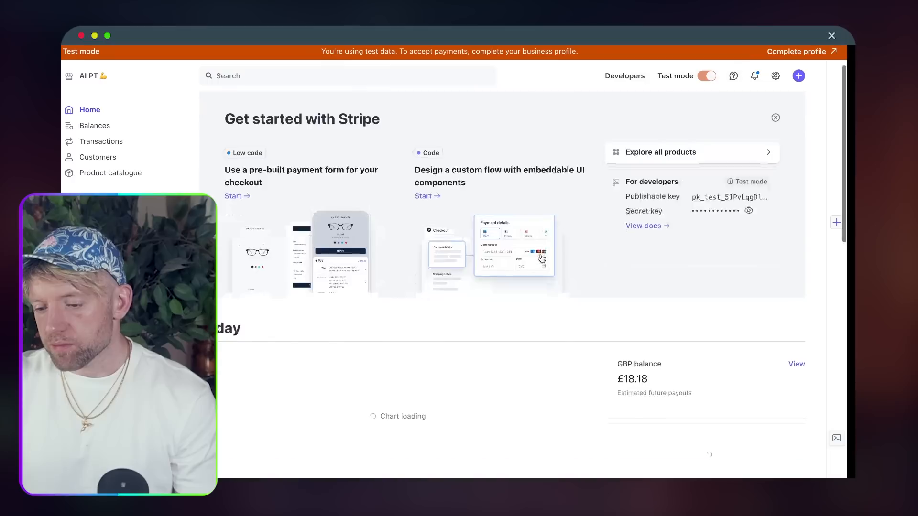
pyautogui.scroll(-5, 541, 258)
pyautogui.moveTo(650, 241); pyautogui.dragTo(607, 218)
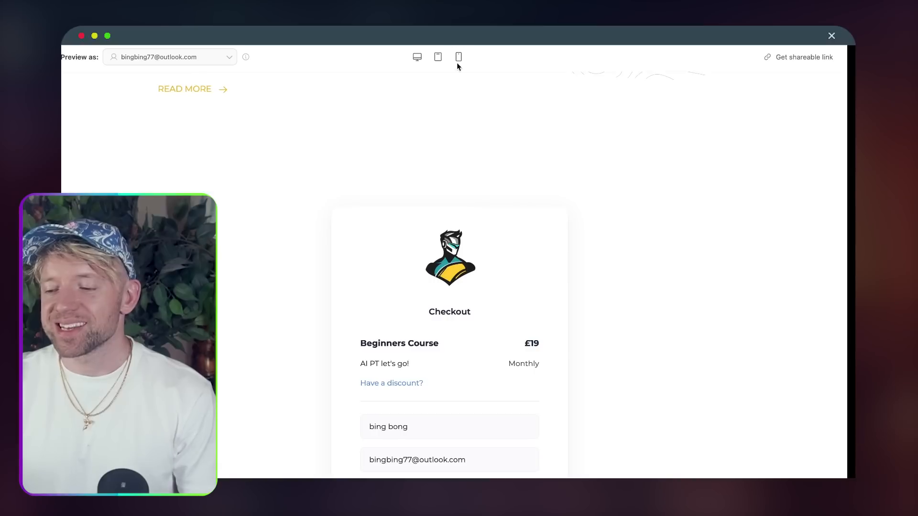
# - From the app's user groups list, start a new group named 'Paid Subscribers'
pyautogui.scroll(5, 472, 199)
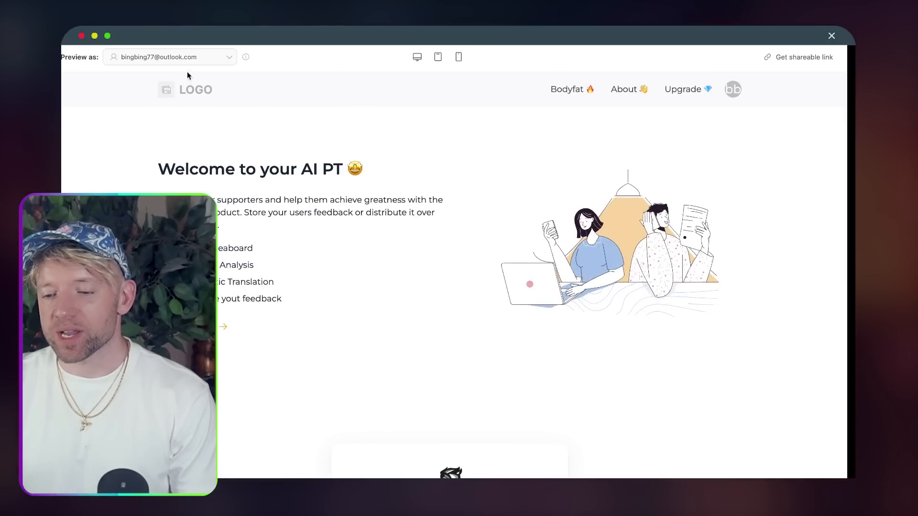
pyautogui.click(334, 36)
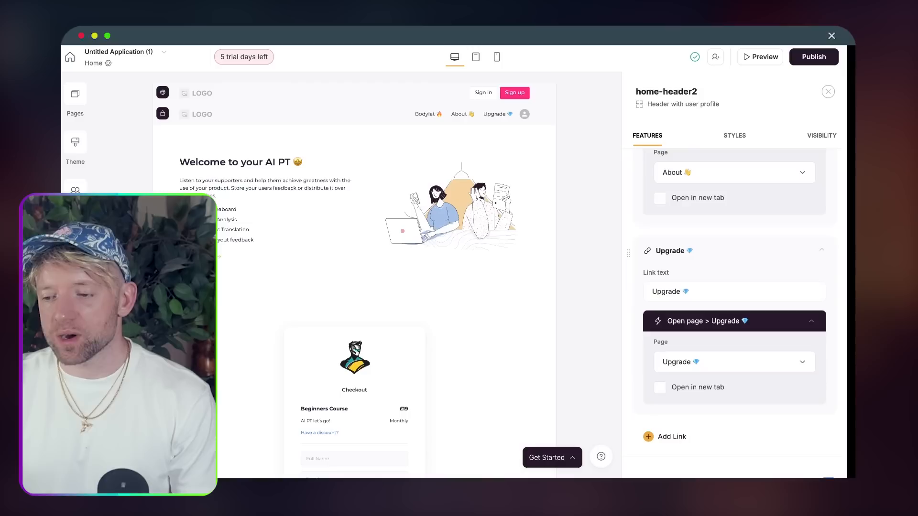
pyautogui.click(74, 96)
pyautogui.click(162, 295)
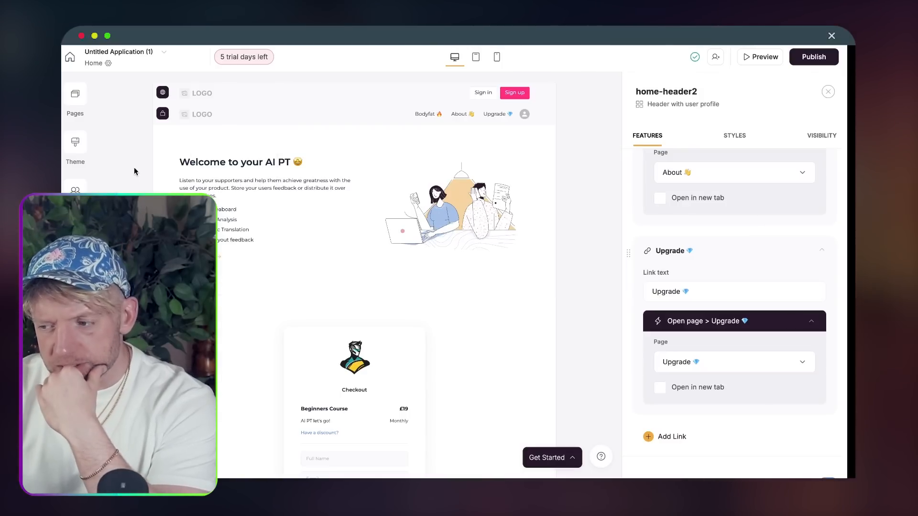
pyautogui.click(75, 189)
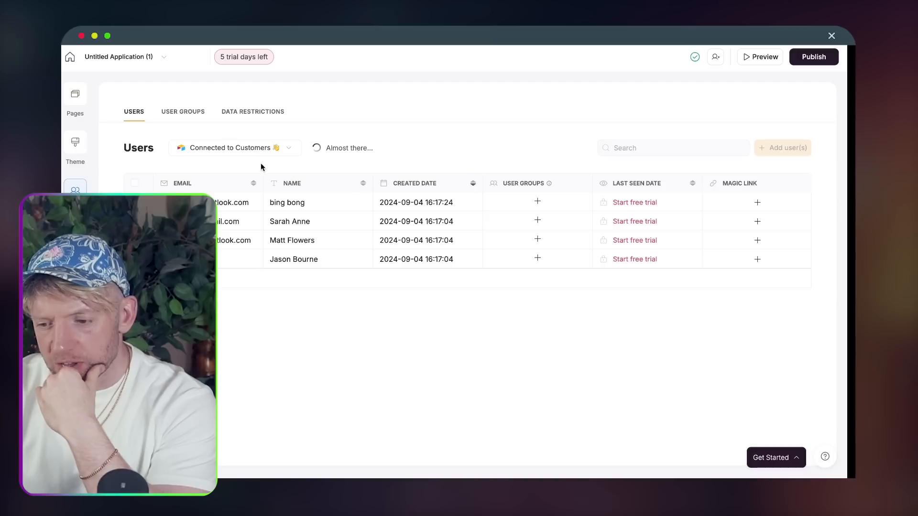
pyautogui.click(192, 115)
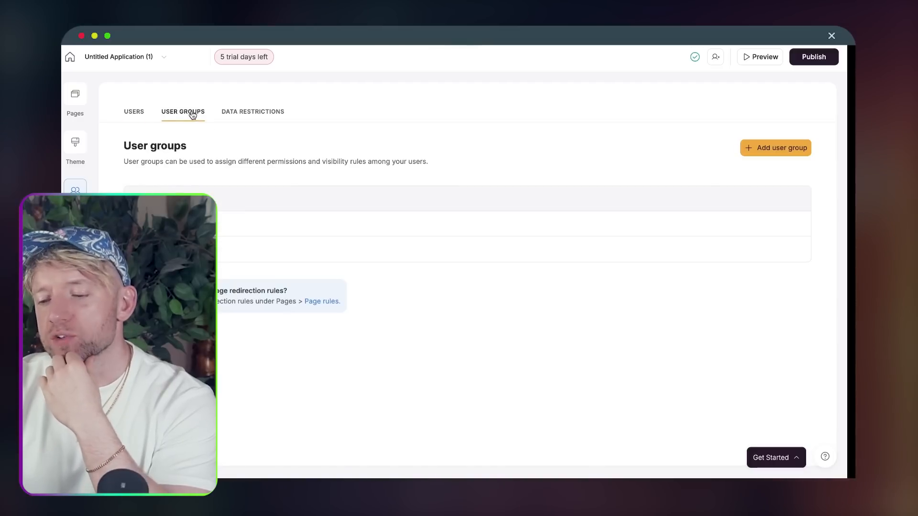
pyautogui.click(783, 153)
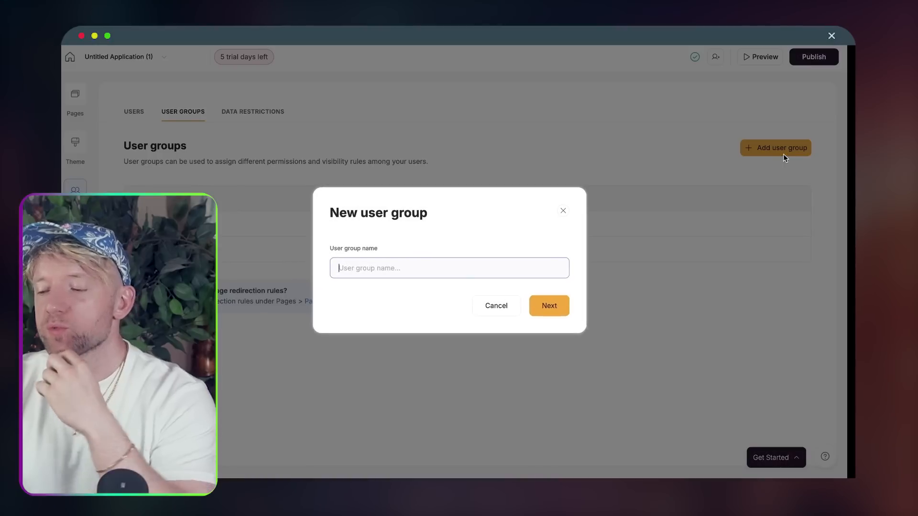
pyautogui.click(463, 262)
pyautogui.click(441, 289)
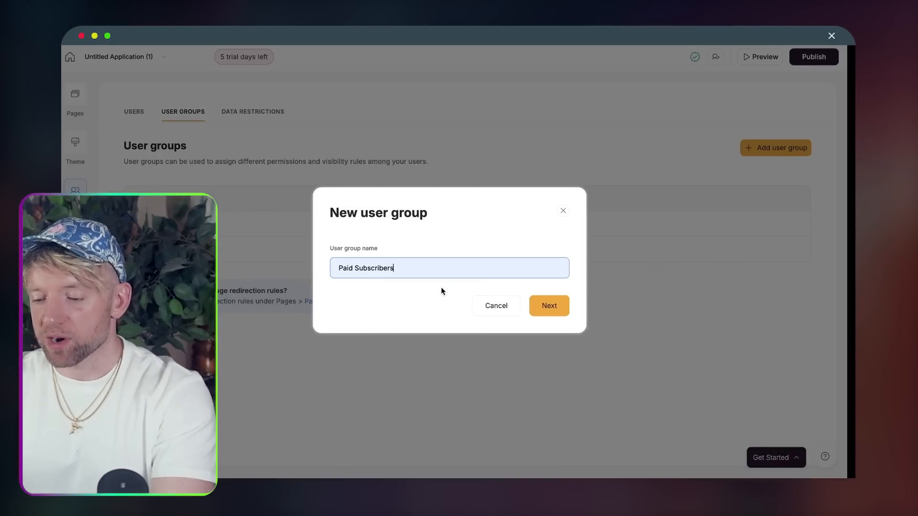
pyautogui.click(553, 302)
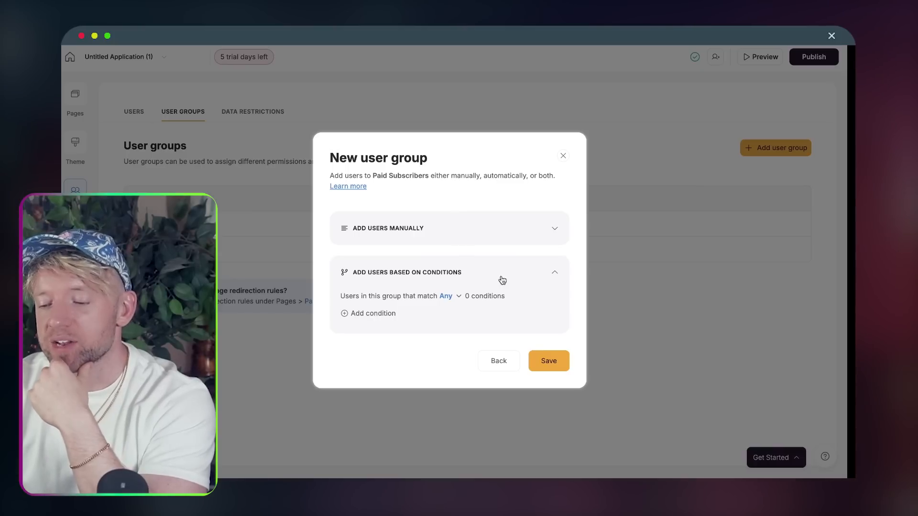
# - Add the condition Subscription is any of AI PT - Monthly and save the group
pyautogui.click(458, 297)
pyautogui.click(494, 299)
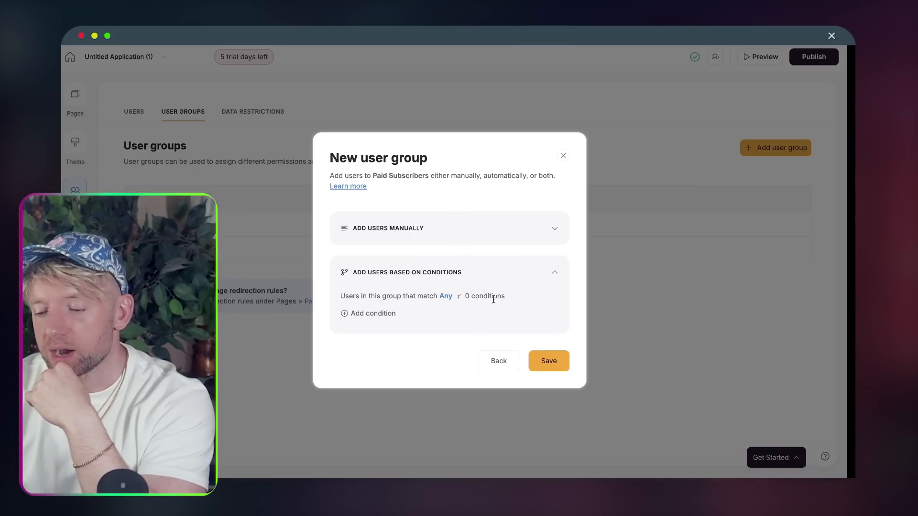
pyautogui.click(378, 315)
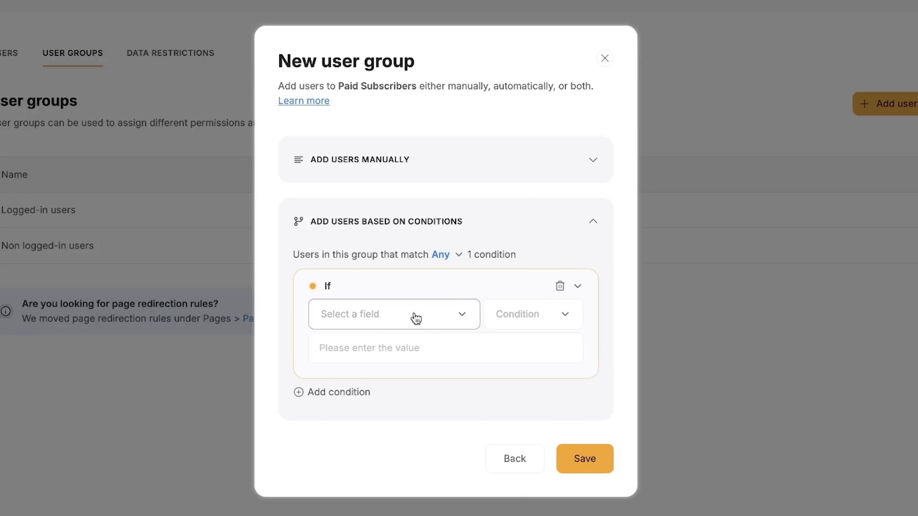
pyautogui.click(429, 299)
pyautogui.click(376, 381)
pyautogui.click(495, 349)
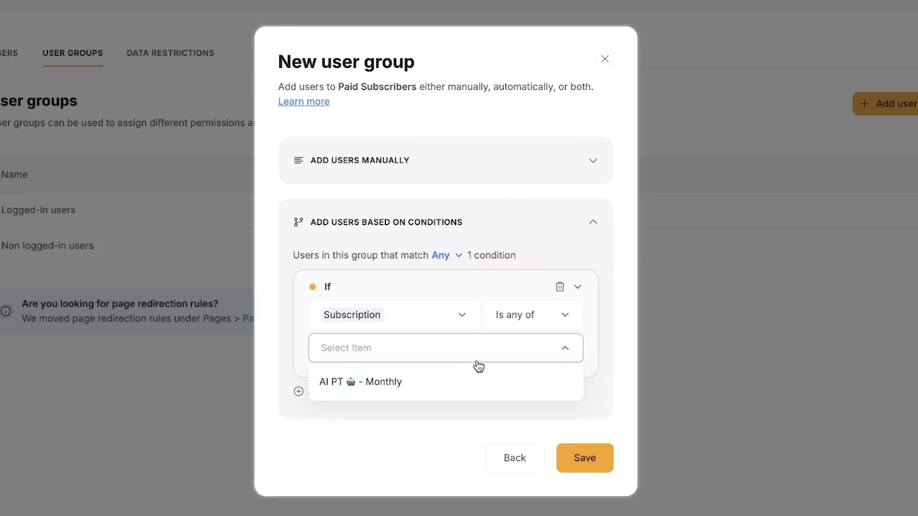
pyautogui.click(464, 381)
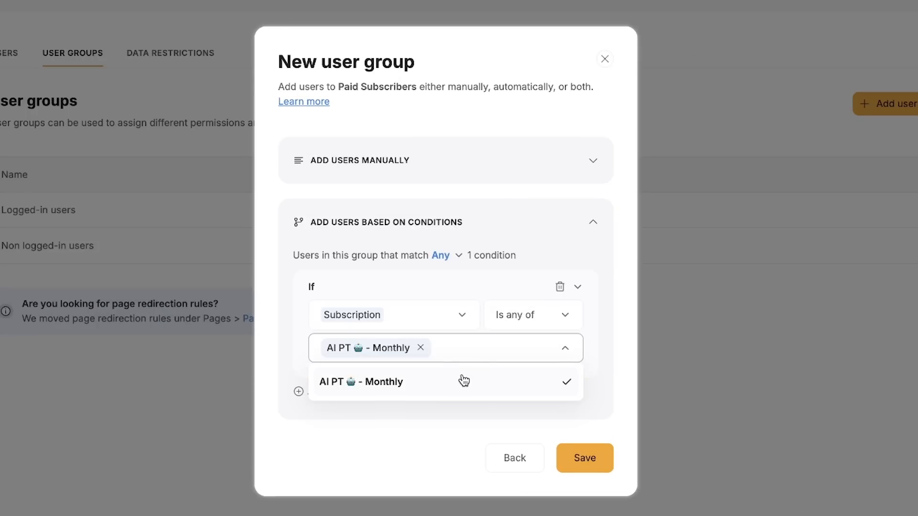
pyautogui.click(476, 423)
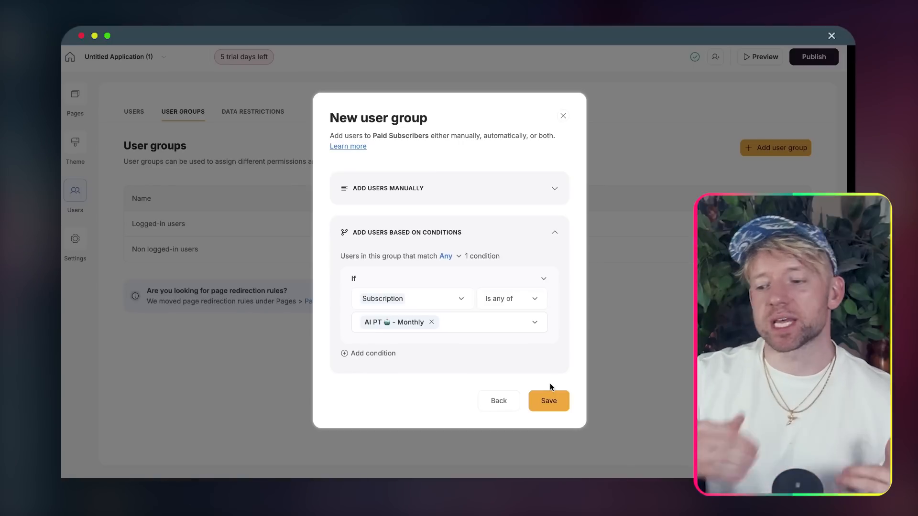
pyautogui.click(553, 401)
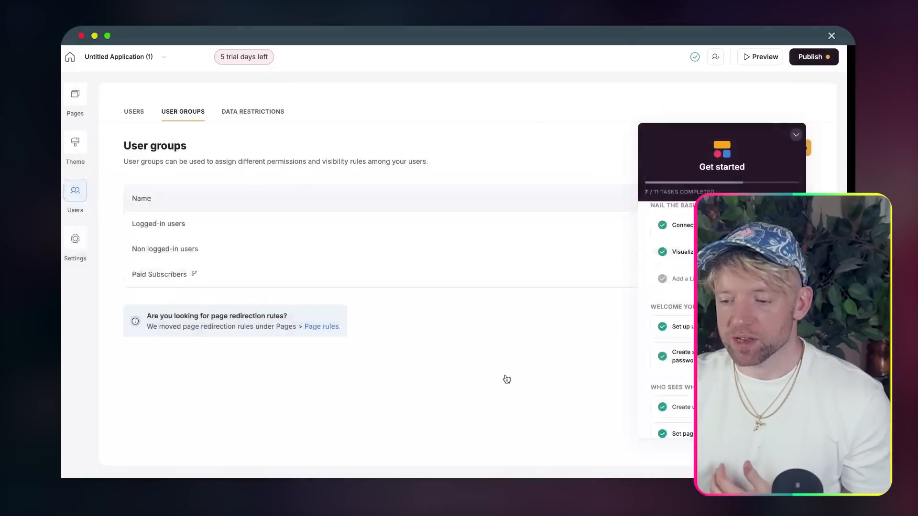
# - On the Body Fat page, restrict the result cards list block to logged-in users only
pyautogui.click(75, 94)
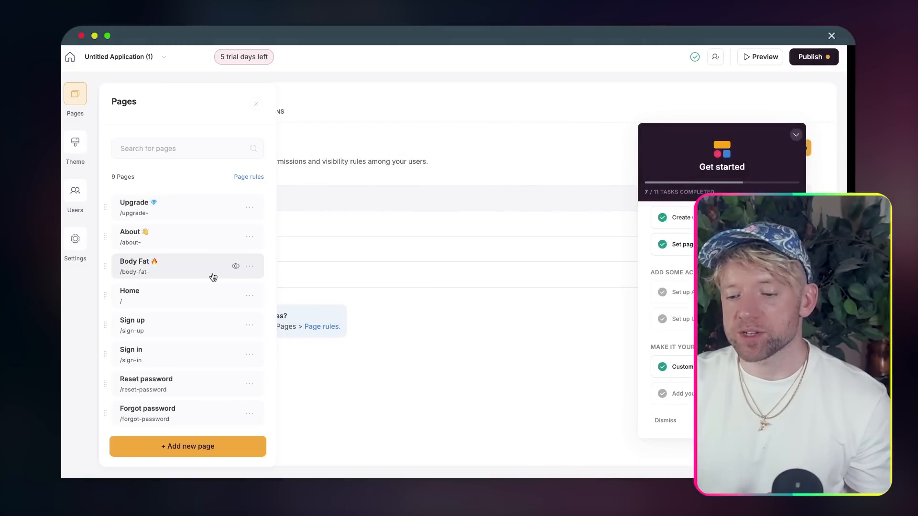
pyautogui.click(177, 264)
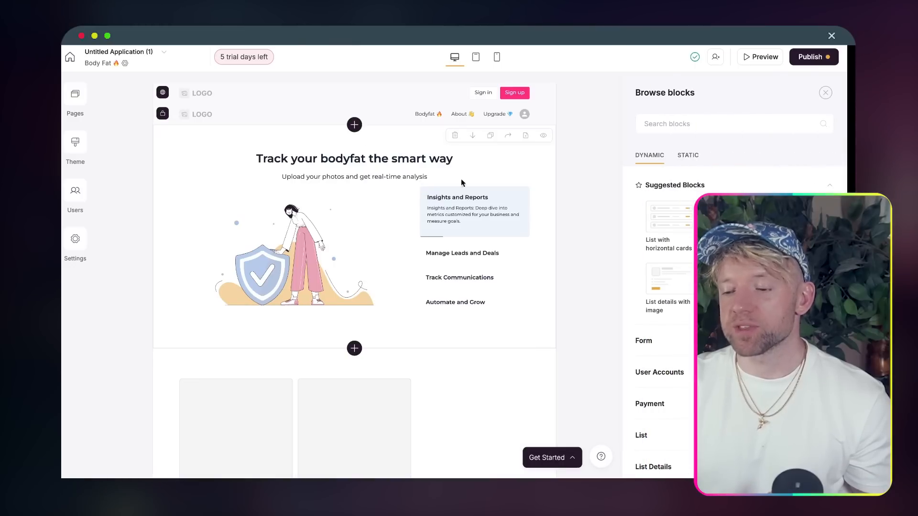
pyautogui.click(549, 179)
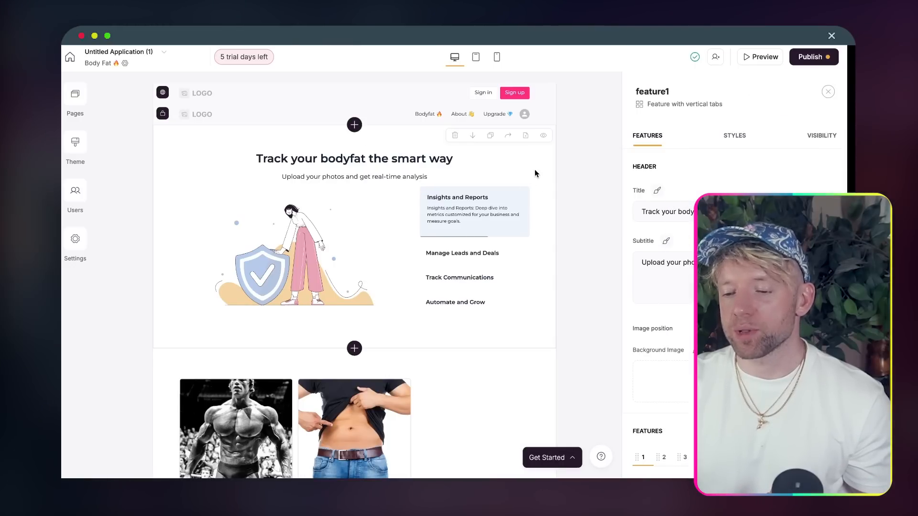
pyautogui.scroll(-3, 533, 187)
pyautogui.click(526, 339)
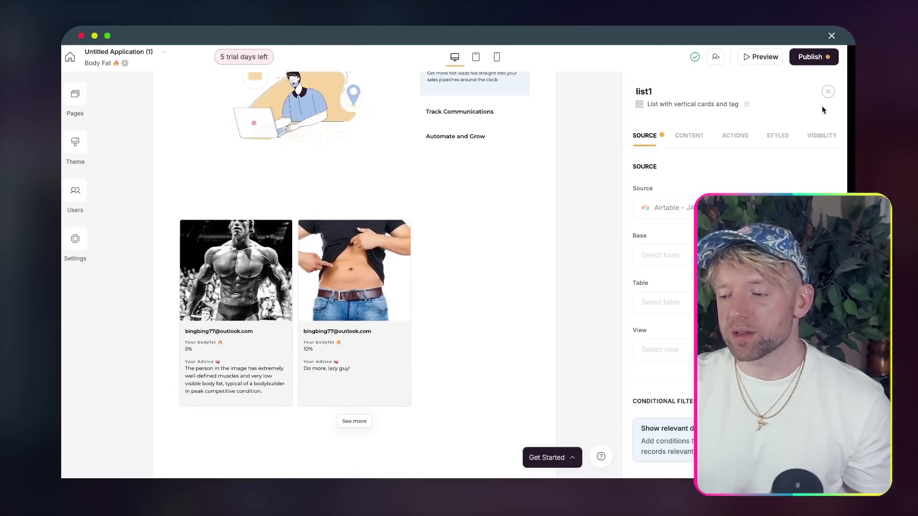
pyautogui.click(822, 136)
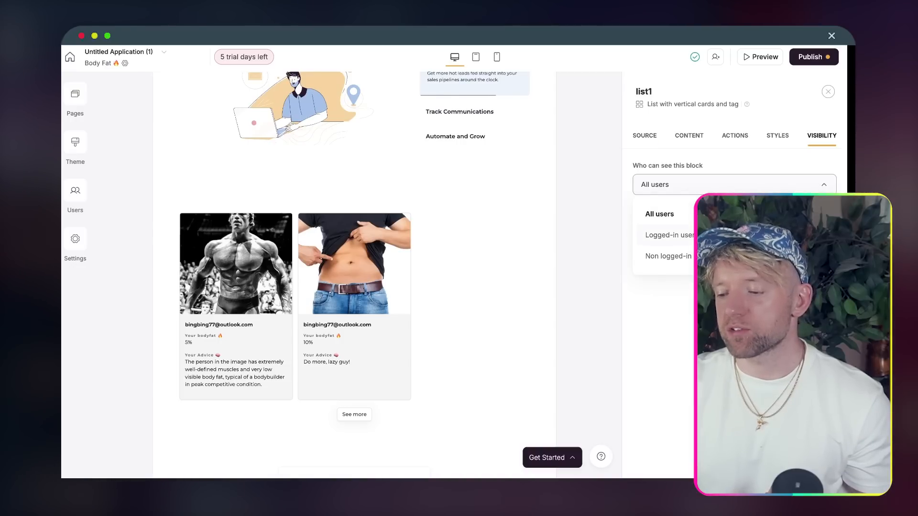
pyautogui.click(688, 236)
pyautogui.click(688, 235)
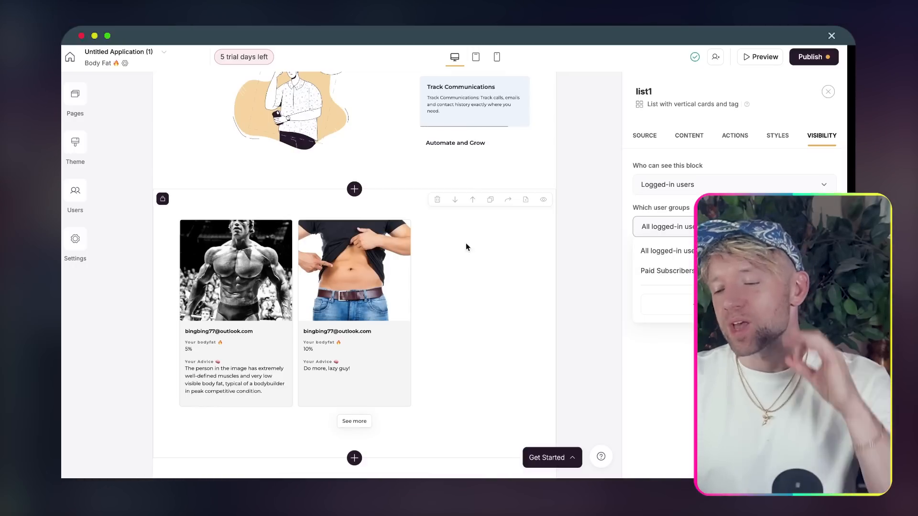
pyautogui.click(500, 251)
pyautogui.scroll(-6, 507, 257)
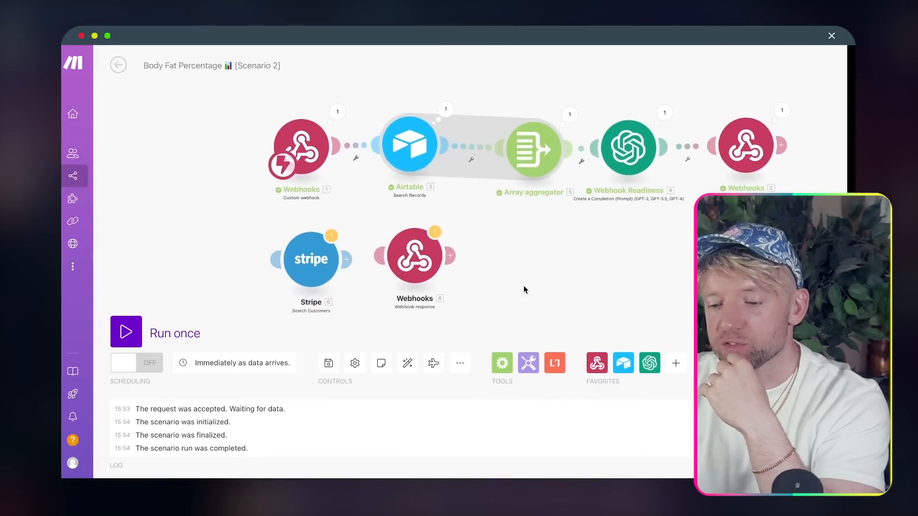
# - Unlink the Webhooks trigger from Airtable and drag the Stripe search into the gap
pyautogui.moveTo(301, 149); pyautogui.dragTo(199, 148)
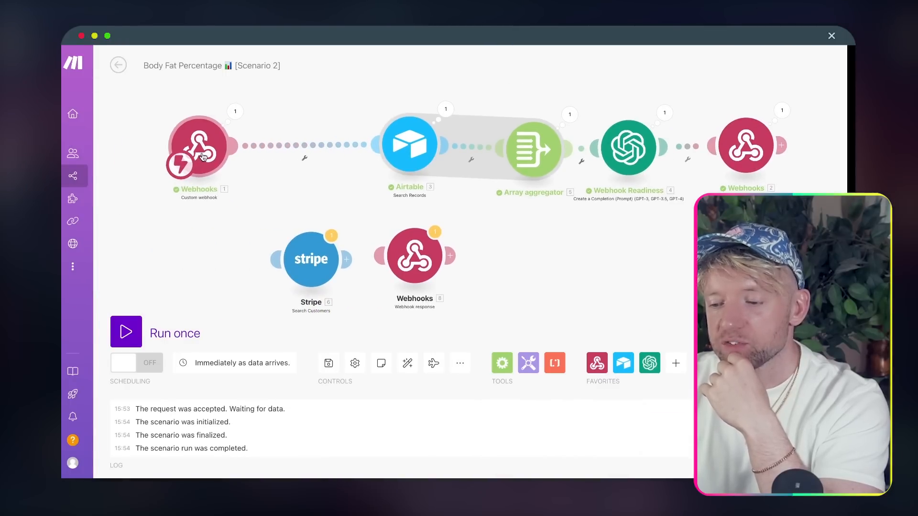
pyautogui.click(301, 162)
pyautogui.click(325, 177)
pyautogui.moveTo(310, 251); pyautogui.dragTo(303, 152)
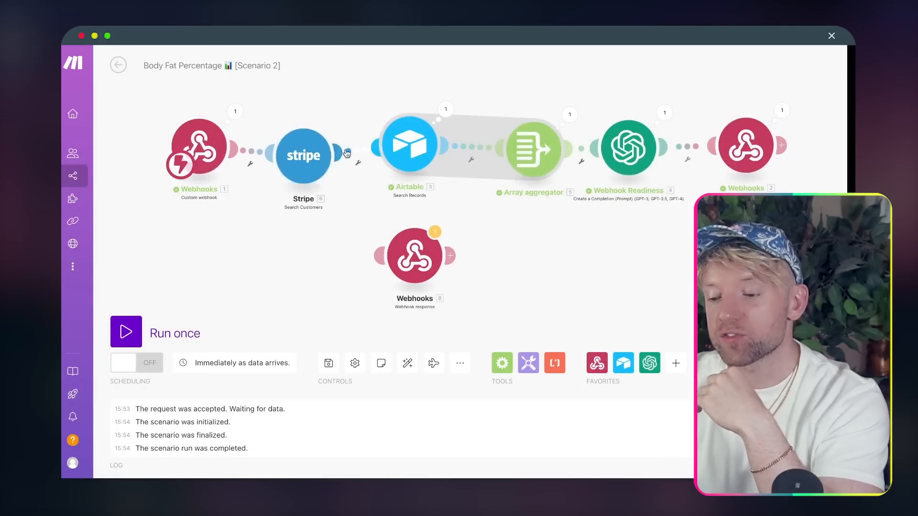
pyautogui.moveTo(304, 158); pyautogui.dragTo(304, 142)
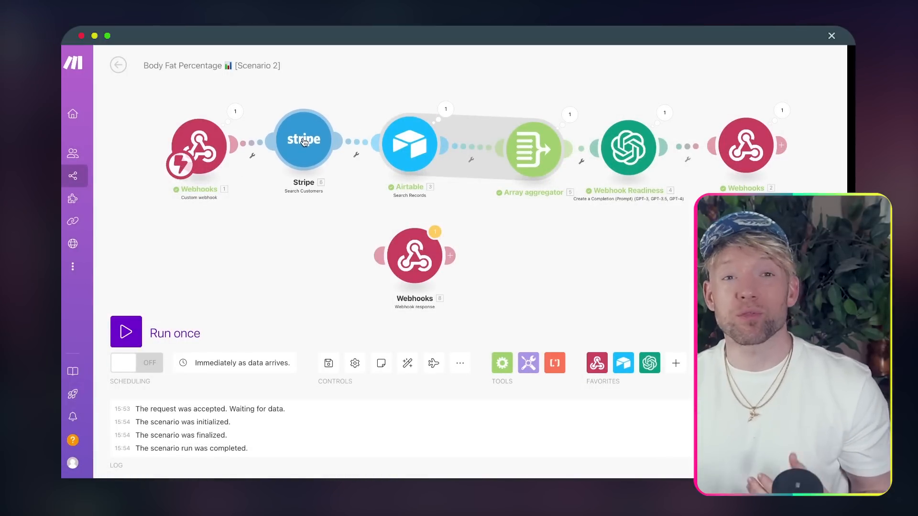
pyautogui.scroll(3, 278, 217)
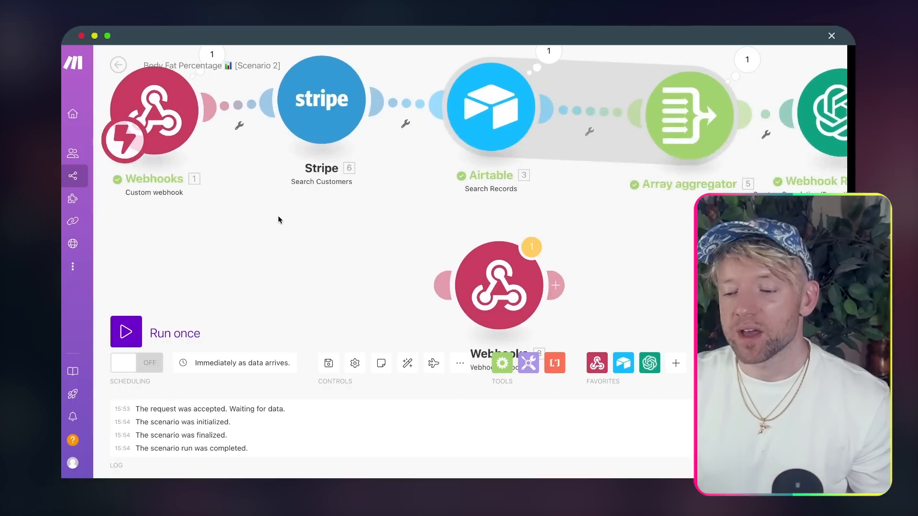
pyautogui.moveTo(327, 145); pyautogui.dragTo(327, 167)
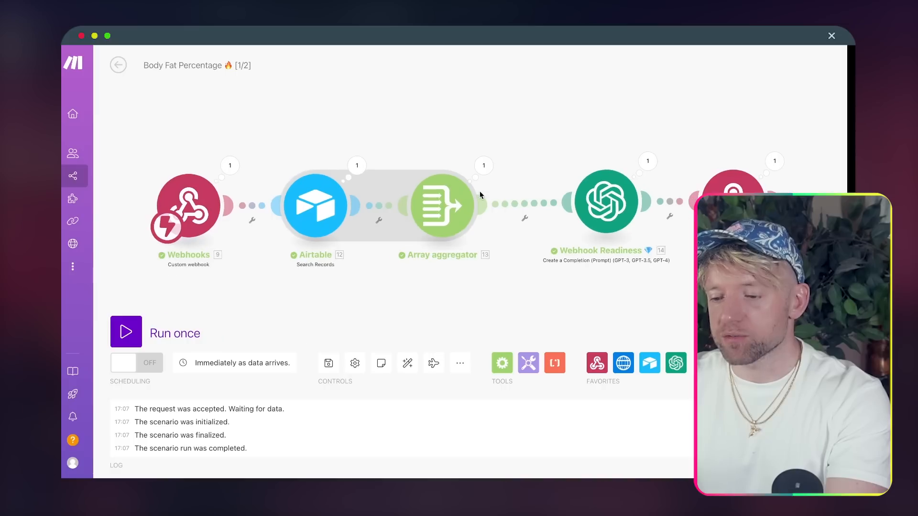
# - Paste a Stripe Search Customers module and link it between Webhooks and Airtable
pyautogui.hotkey('ctrl', 'v')
pyautogui.moveTo(453, 159); pyautogui.dragTo(244, 159)
pyautogui.moveTo(358, 127); pyautogui.dragTo(391, 86)
pyautogui.moveTo(222, 206); pyautogui.dragTo(139, 206)
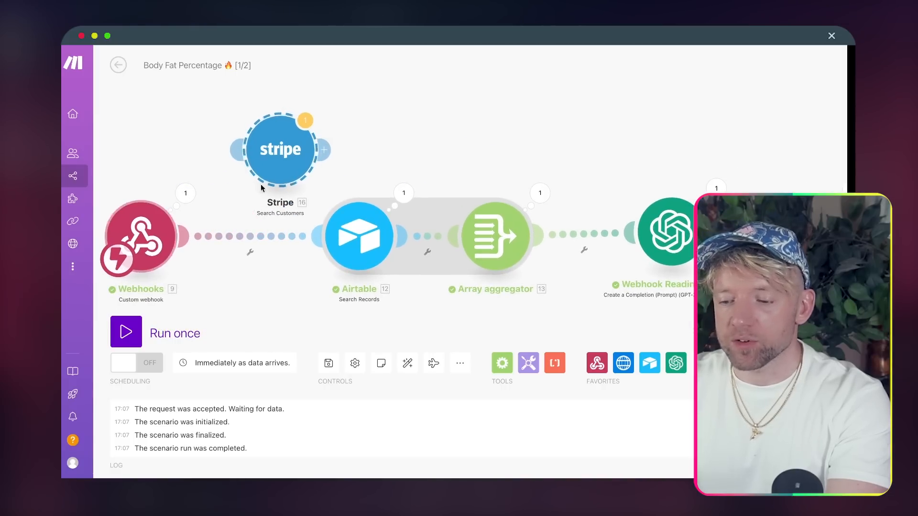
pyautogui.moveTo(289, 168); pyautogui.dragTo(263, 252)
pyautogui.moveTo(289, 118); pyautogui.dragTo(293, 80)
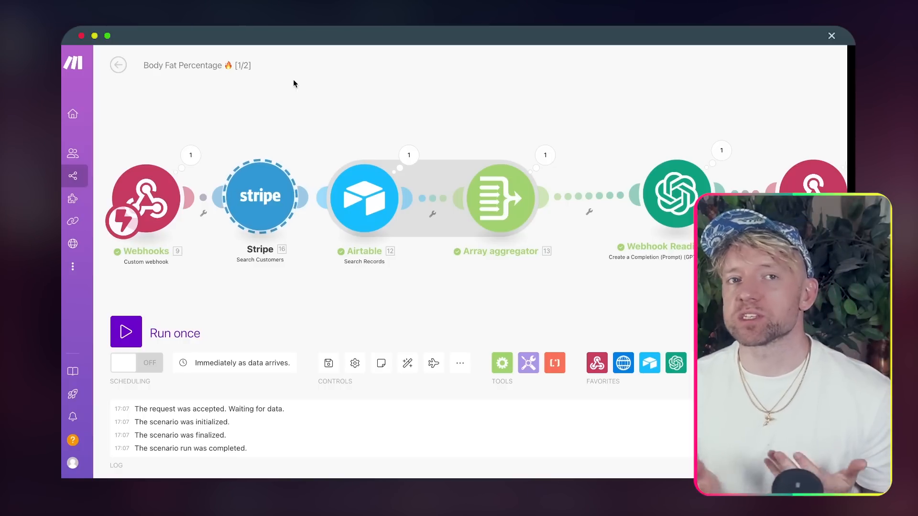
pyautogui.moveTo(293, 84); pyautogui.dragTo(424, 86)
pyautogui.moveTo(312, 198); pyautogui.dragTo(218, 197)
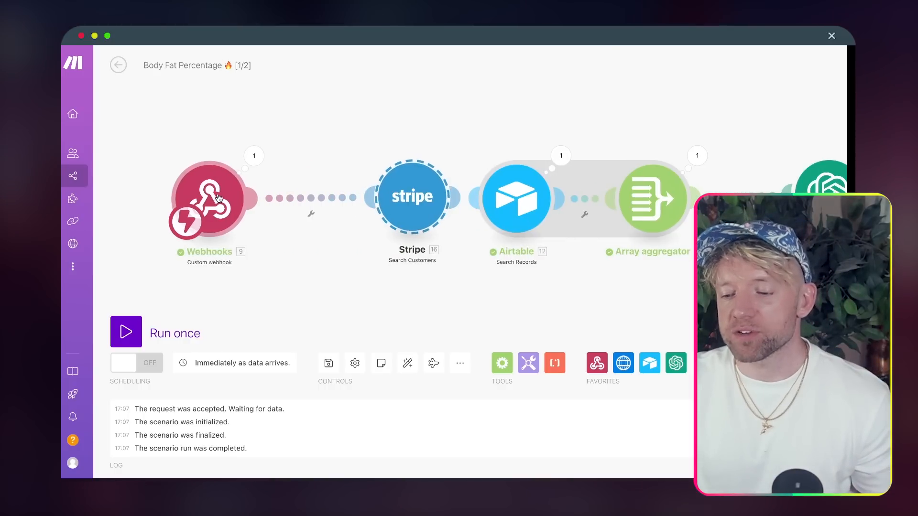
pyautogui.moveTo(395, 142); pyautogui.dragTo(332, 142)
pyautogui.moveTo(354, 91); pyautogui.dragTo(400, 89)
pyautogui.moveTo(379, 184); pyautogui.dragTo(357, 184)
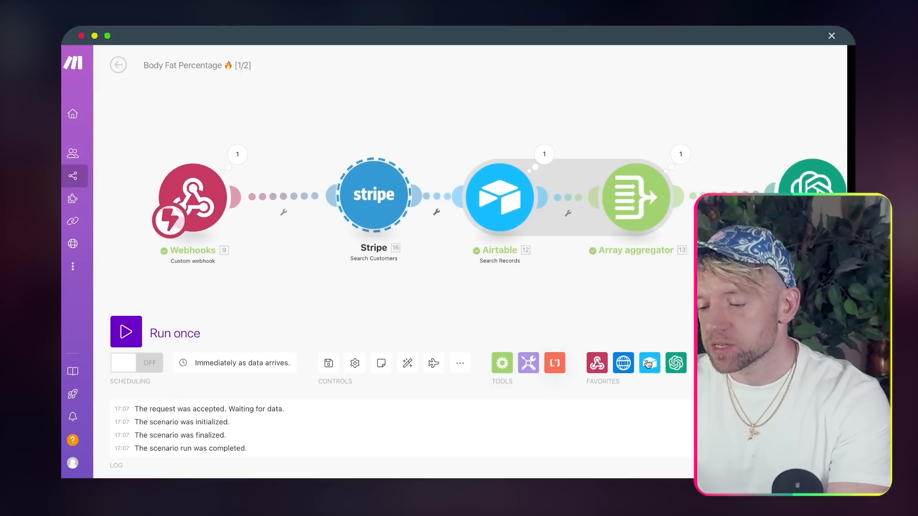
pyautogui.moveTo(368, 213); pyautogui.dragTo(310, 215)
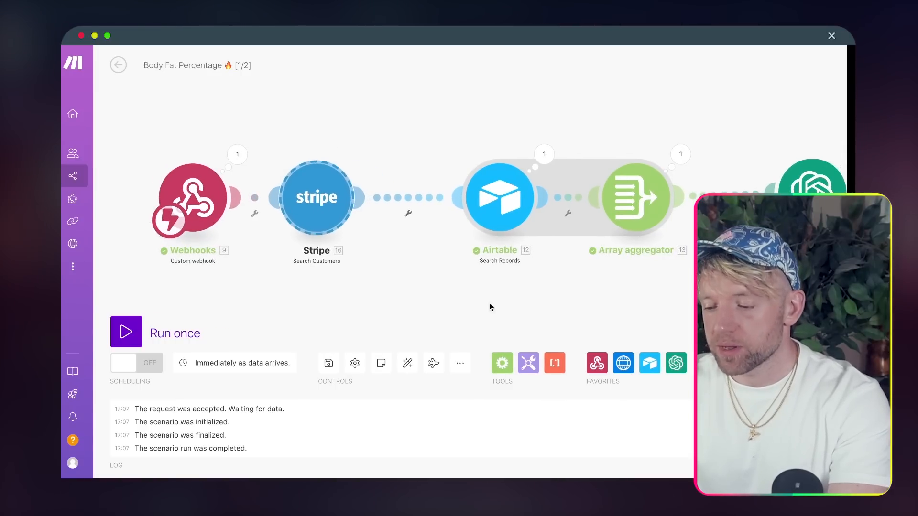
# - Drop a Flow Control Router between Stripe and Airtable, then unlink Stripe from it
pyautogui.click(694, 364)
pyautogui.scroll(-5, 719, 162)
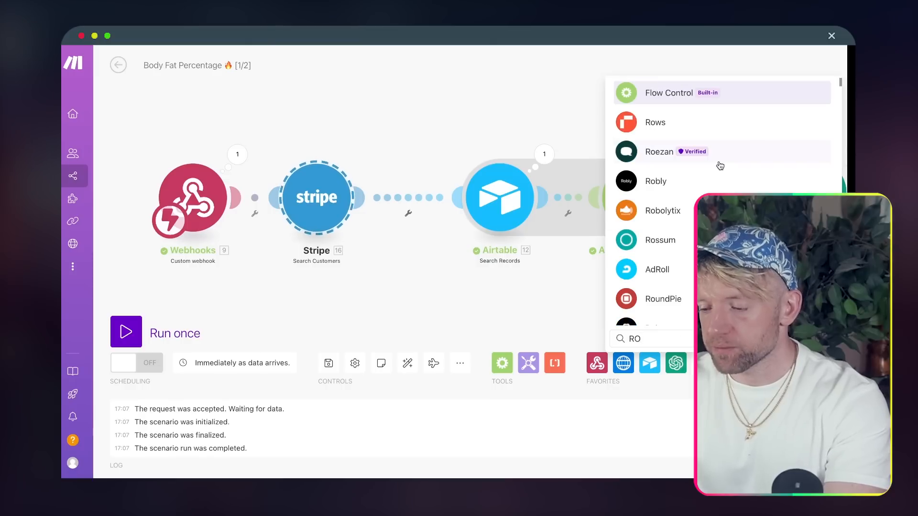
pyautogui.click(720, 92)
pyautogui.moveTo(563, 306); pyautogui.dragTo(372, 199)
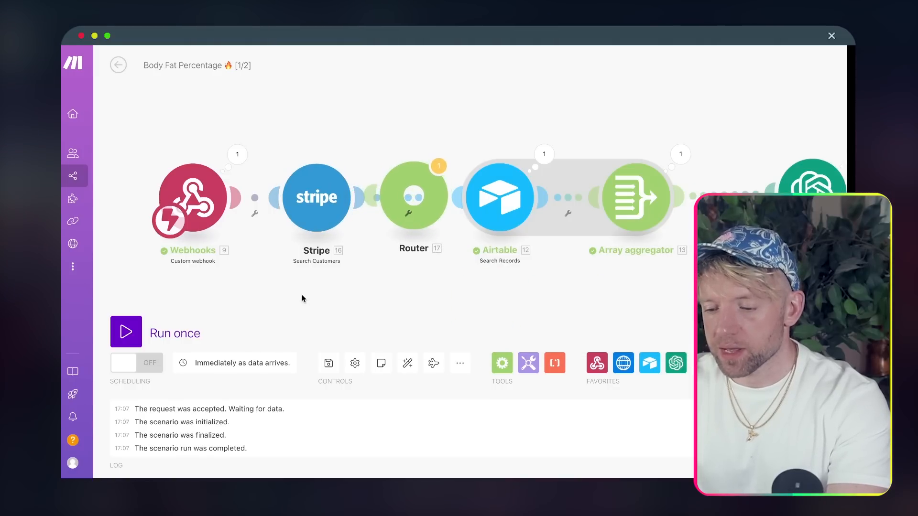
pyautogui.moveTo(224, 215); pyautogui.dragTo(187, 215)
pyautogui.moveTo(316, 215); pyautogui.dragTo(331, 200)
pyautogui.click(298, 198)
pyautogui.click(317, 225)
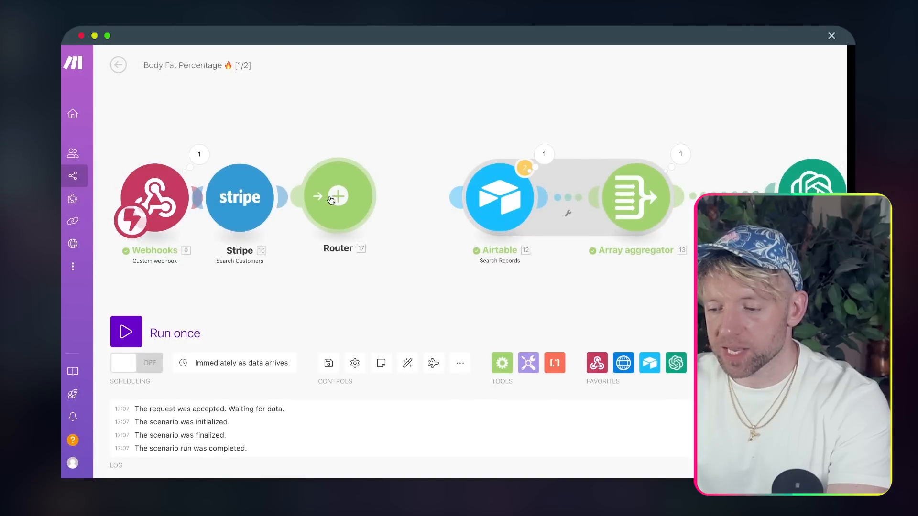
# - Add routes to the Router, delete the extra empty module, and auto-align the layout
pyautogui.click(363, 197)
pyautogui.moveTo(382, 287); pyautogui.dragTo(441, 180)
pyautogui.scroll(3, 440, 179)
pyautogui.rightClick(526, 76)
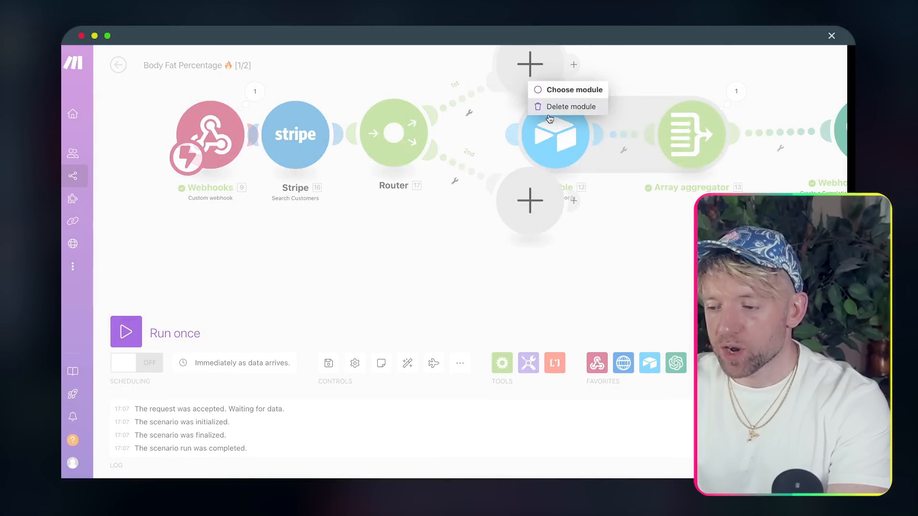
pyautogui.click(529, 106)
pyautogui.click(400, 130)
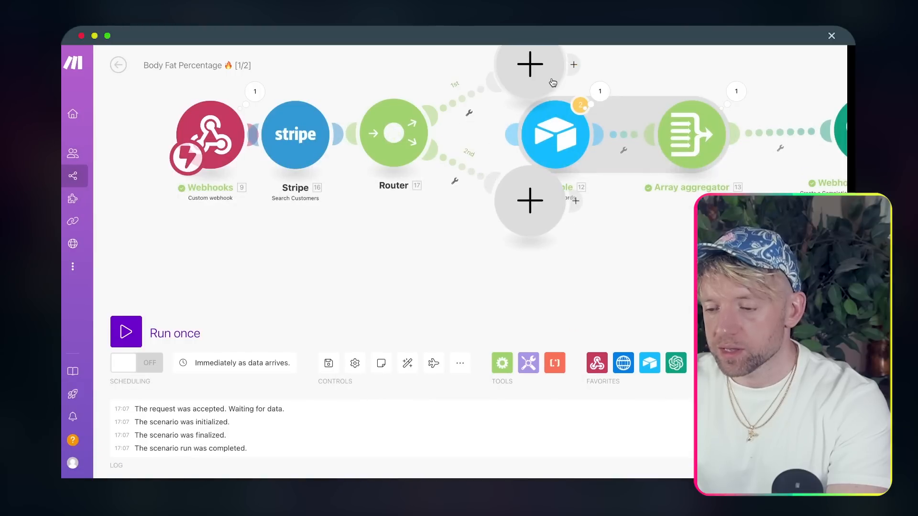
pyautogui.rightClick(532, 71)
pyautogui.click(579, 95)
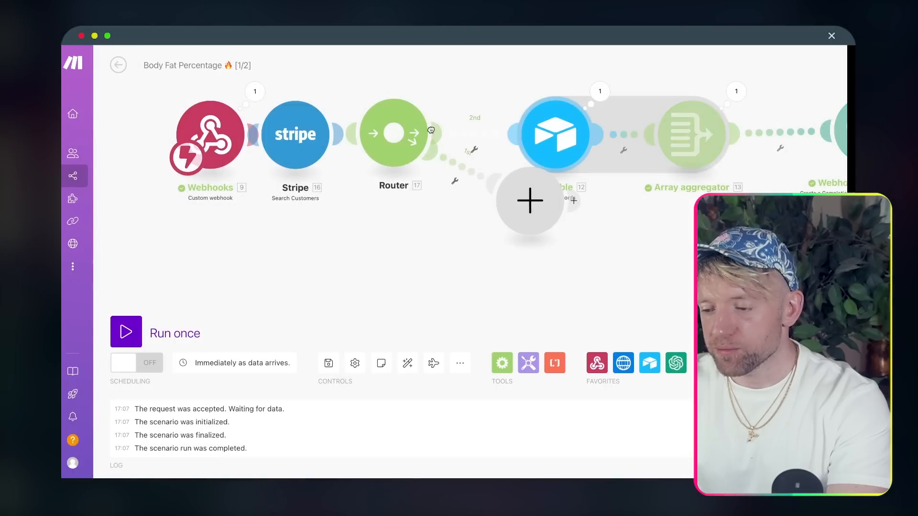
pyautogui.click(408, 363)
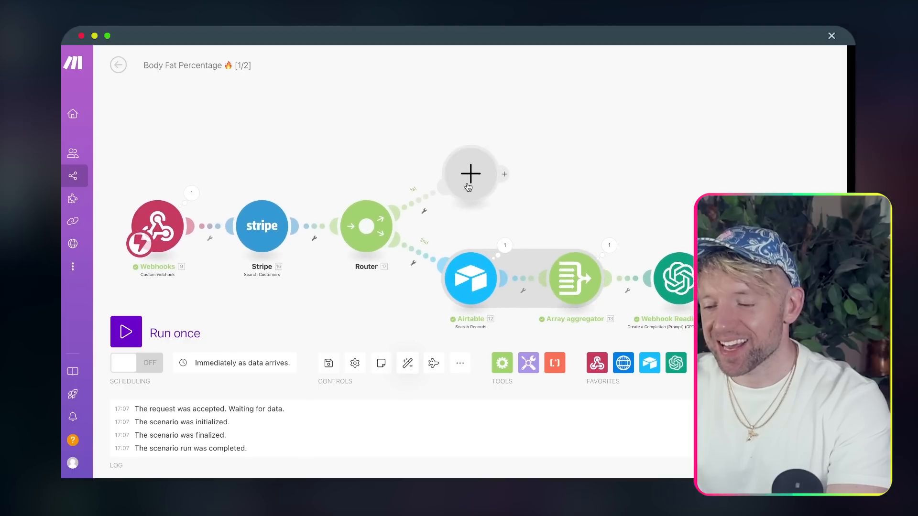
pyautogui.rightClick(418, 202)
pyautogui.click(457, 312)
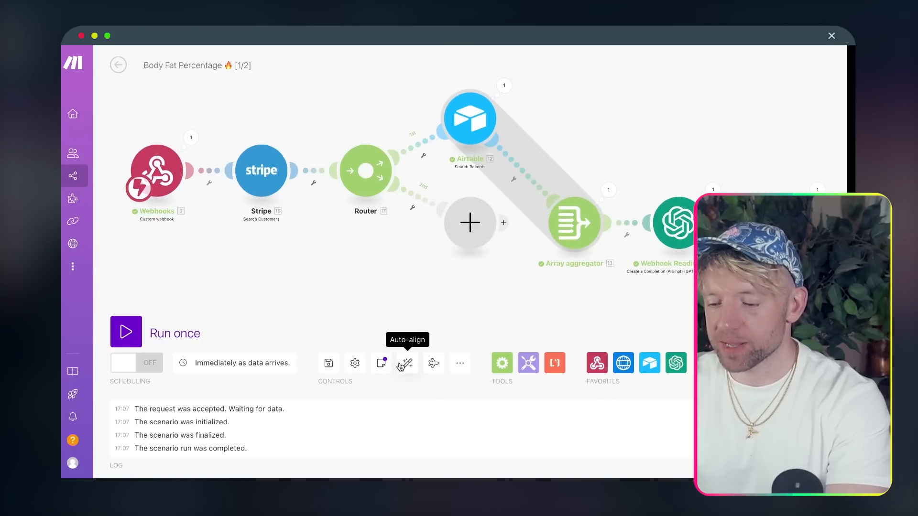
pyautogui.click(400, 366)
pyautogui.click(462, 261)
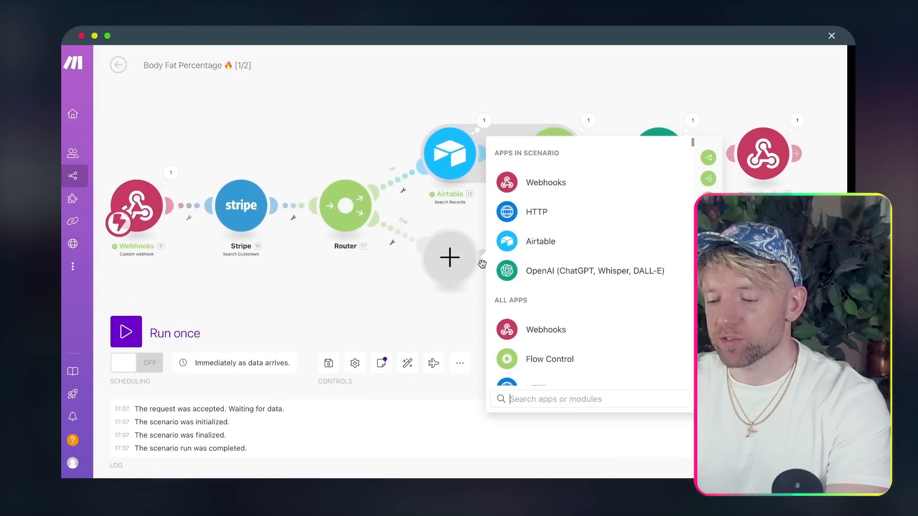
# - Add a Webhooks > Webhook response module to the Router's empty route
pyautogui.click(563, 184)
pyautogui.click(578, 247)
pyautogui.click(334, 276)
pyautogui.moveTo(334, 277); pyautogui.dragTo(441, 266)
# - In the Stripe Search Customers module, start a new Stripe API Key connection
pyautogui.click(340, 200)
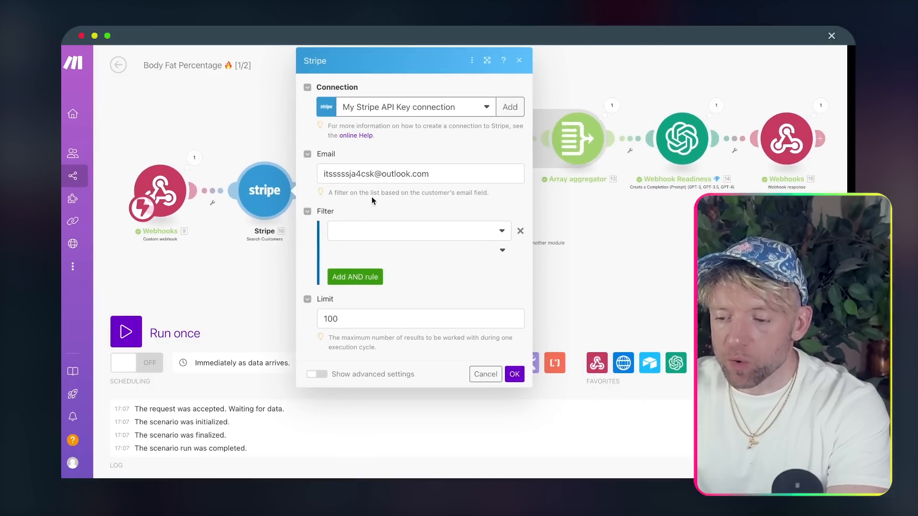
pyautogui.tripleClick(393, 172)
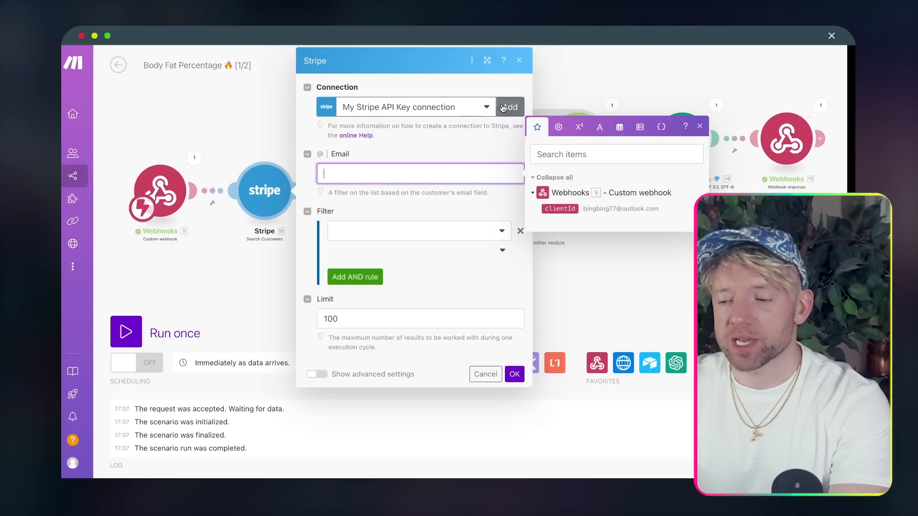
pyautogui.click(503, 107)
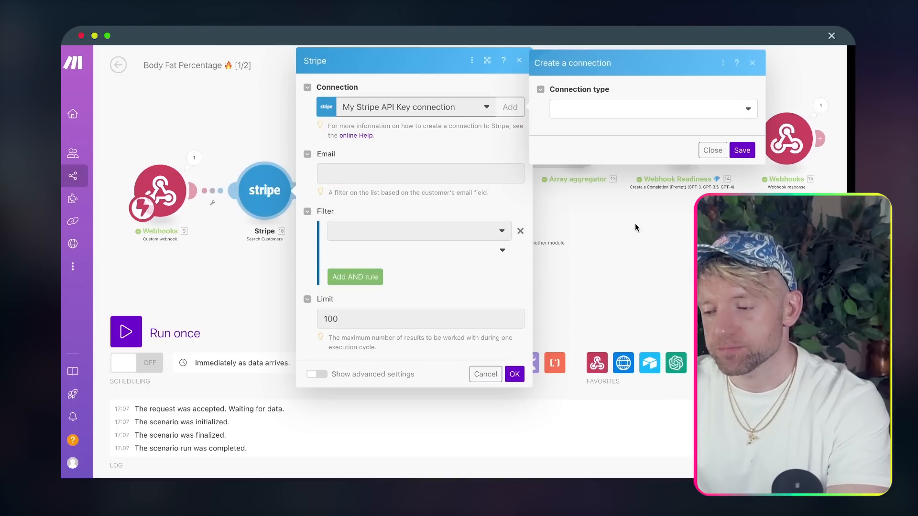
pyautogui.click(575, 117)
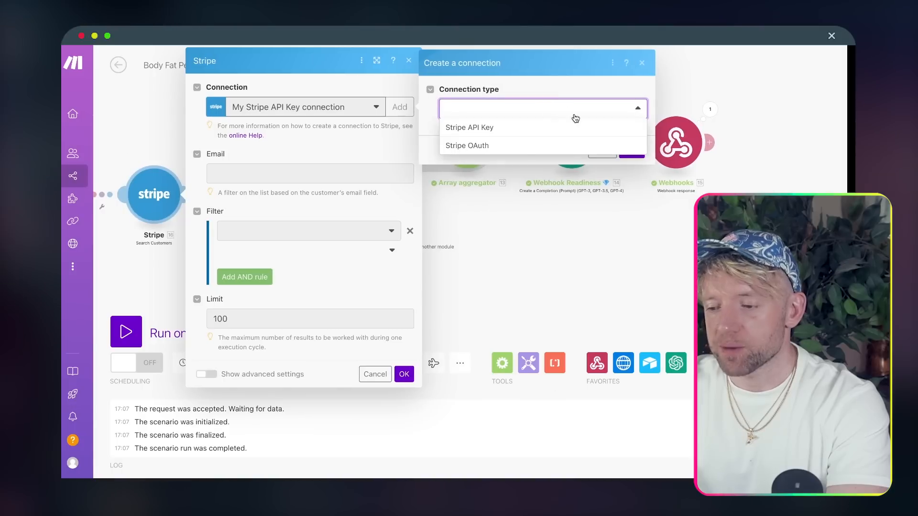
pyautogui.click(501, 132)
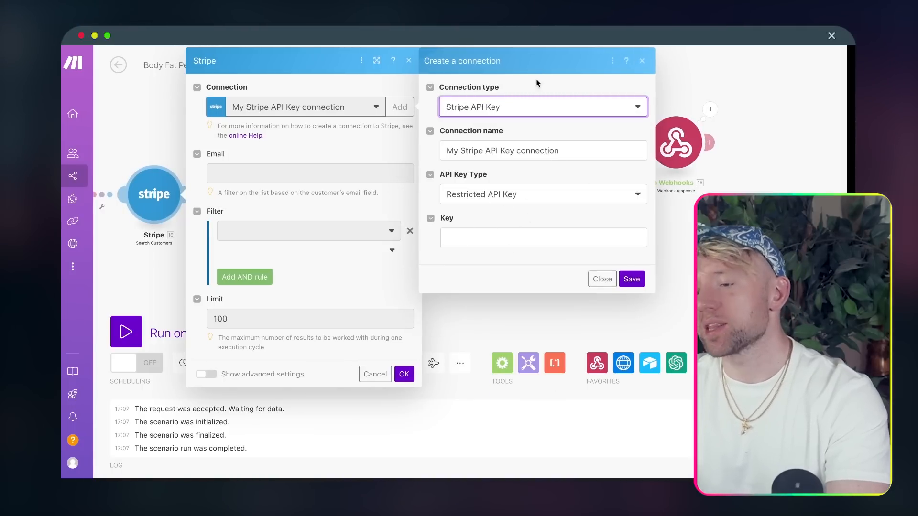
pyautogui.hotkey('ctrl', 'Tab')
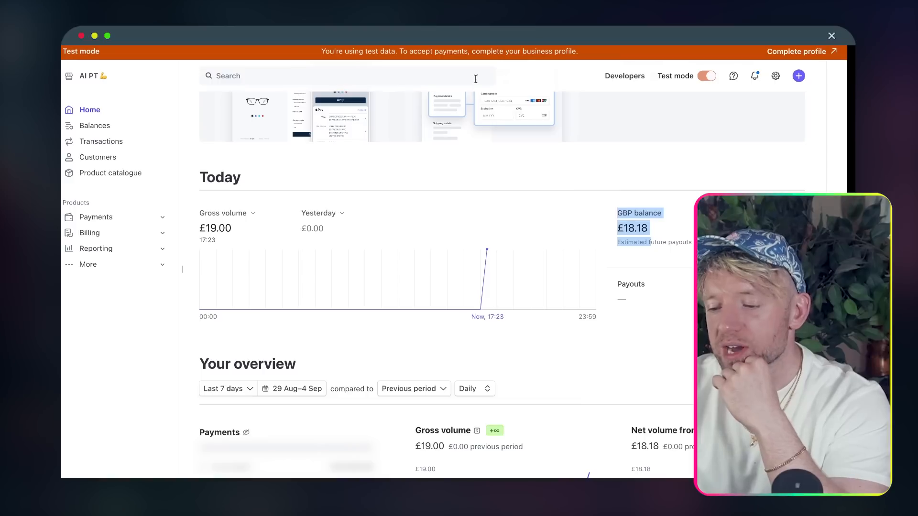
# - Start a new restricted test API key in Stripe with write access to core resources
pyautogui.click(628, 77)
pyautogui.click(258, 134)
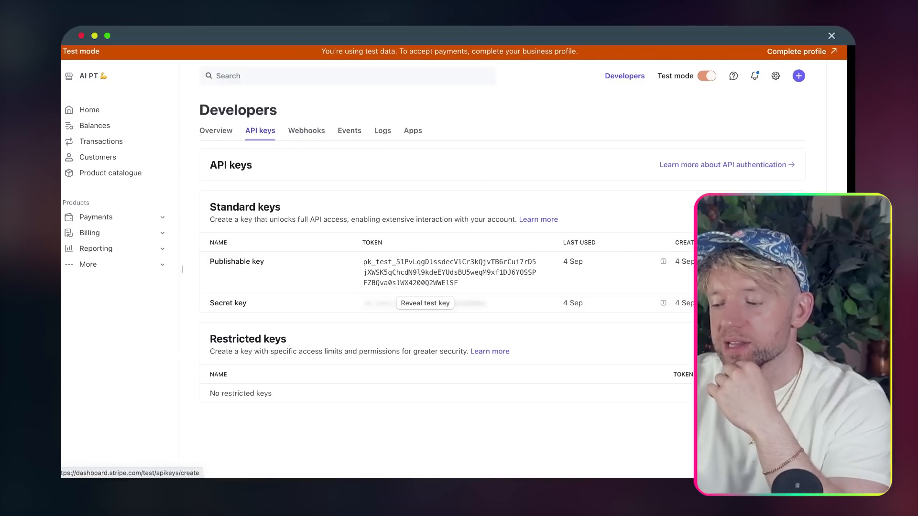
pyautogui.click(760, 343)
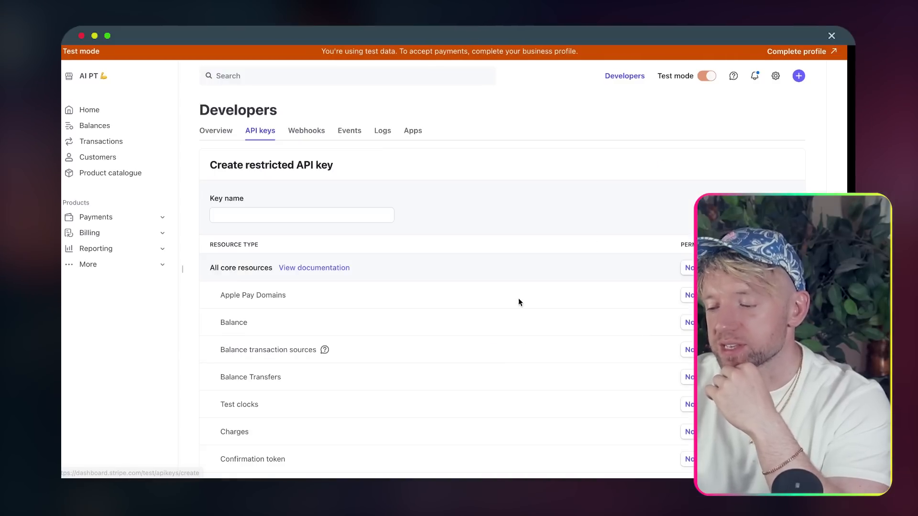
pyautogui.scroll(-3, 520, 304)
pyautogui.click(736, 143)
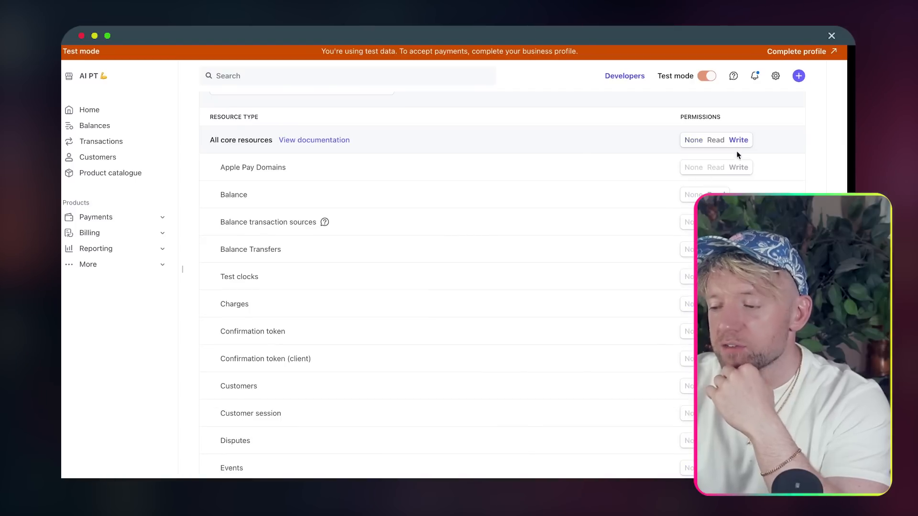
pyautogui.scroll(-10, 739, 172)
pyautogui.scroll(6, 735, 266)
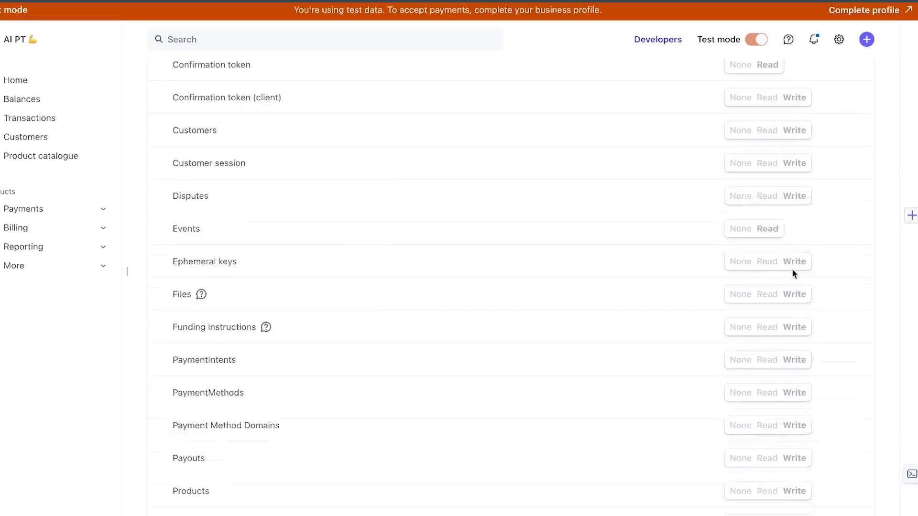
pyautogui.scroll(-8, 736, 267)
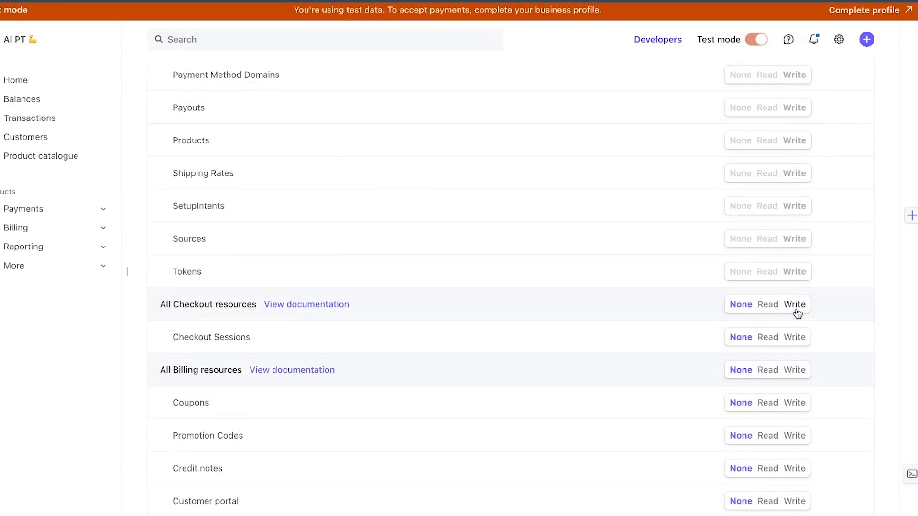
# - Grant Write to Checkout, Billing, Connect, Orders, Issuing, Webhook and Payment Links resources
pyautogui.click(796, 309)
pyautogui.scroll(-2, 797, 312)
pyautogui.click(799, 282)
pyautogui.scroll(-10, 798, 282)
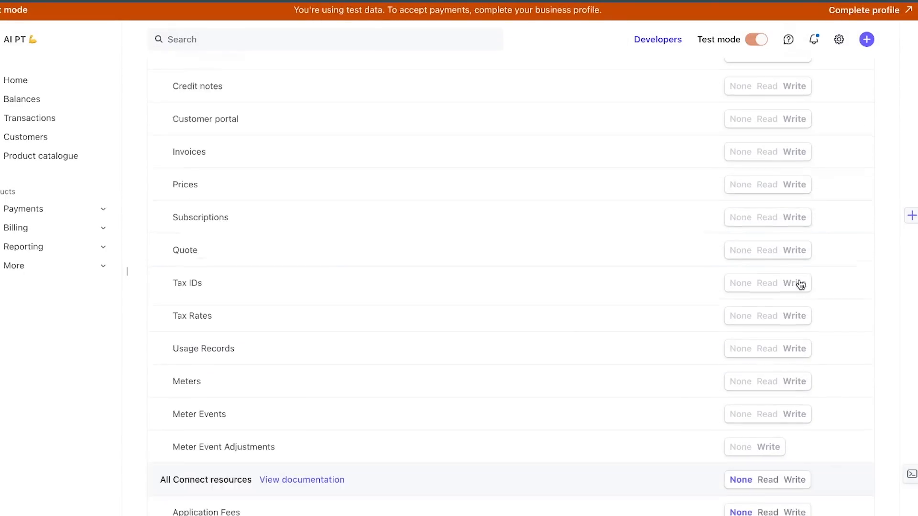
pyautogui.click(795, 284)
pyautogui.scroll(-4, 800, 325)
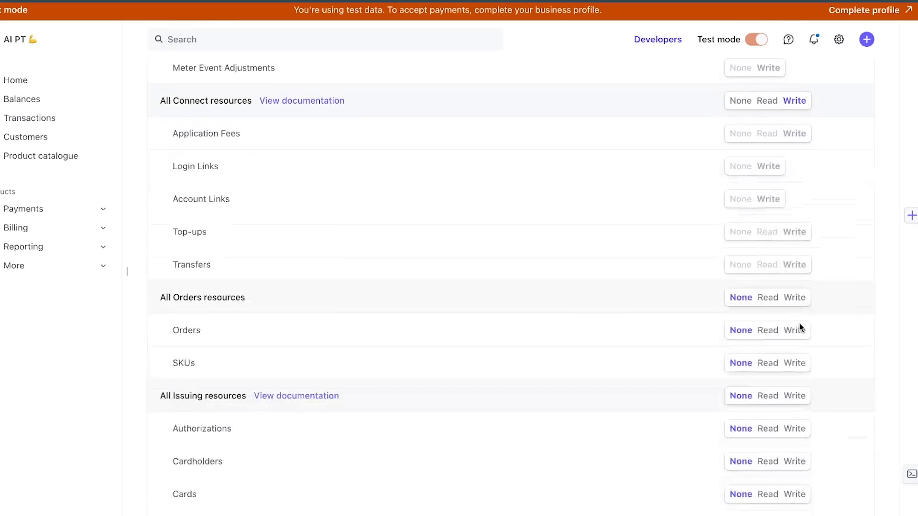
pyautogui.click(795, 297)
pyautogui.scroll(-3, 798, 299)
pyautogui.click(796, 248)
pyautogui.scroll(-6, 797, 250)
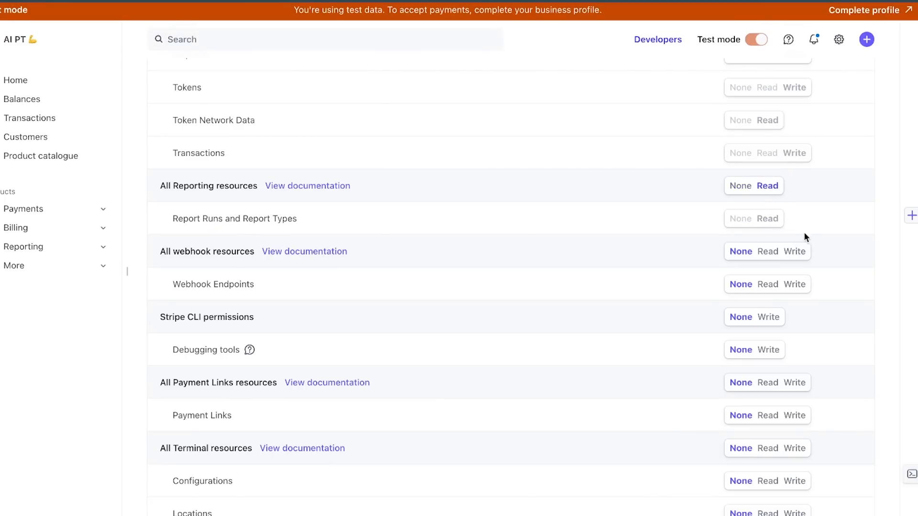
pyautogui.click(794, 251)
pyautogui.scroll(-2, 803, 287)
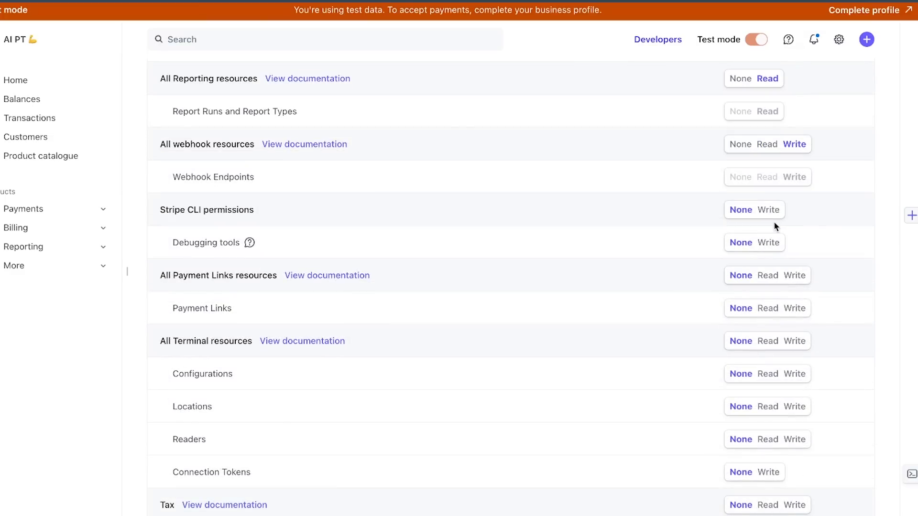
pyautogui.click(796, 279)
pyautogui.scroll(-3, 793, 210)
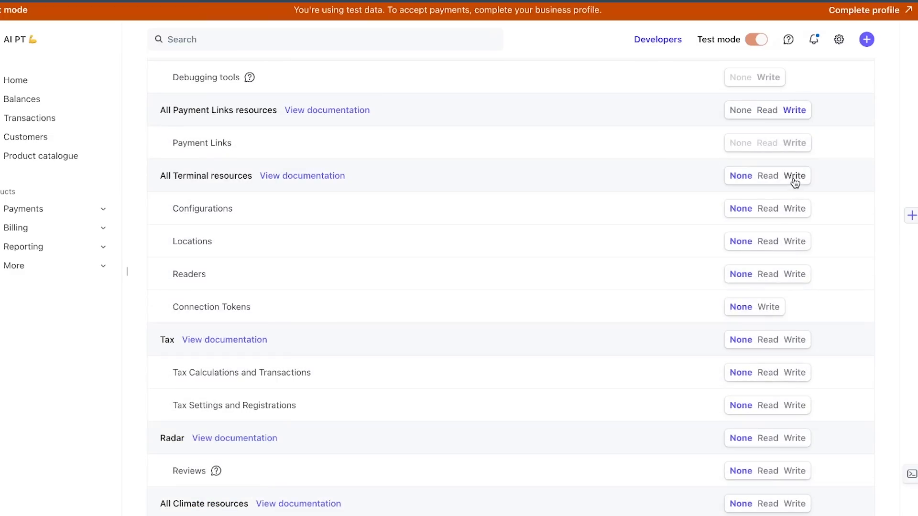
pyautogui.scroll(-3, 801, 342)
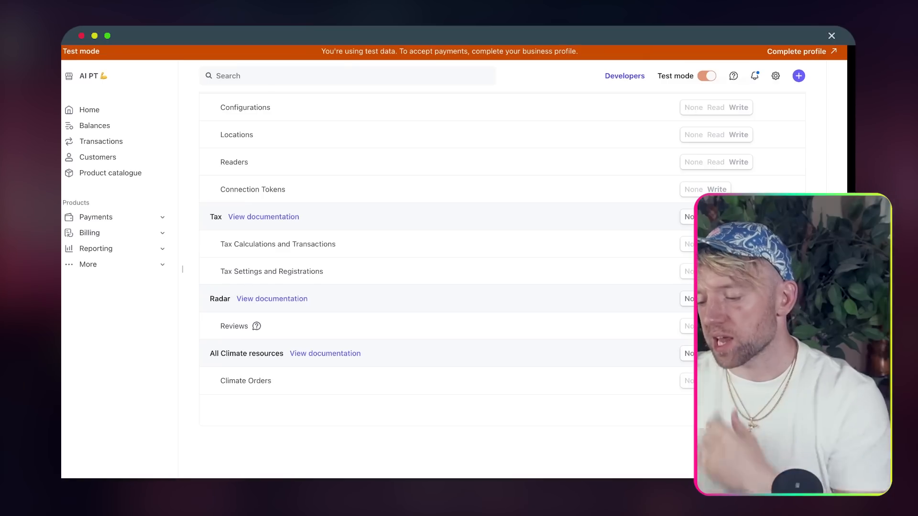
# - Name the key THE AI PT, create it, then reveal and copy its token
pyautogui.click(834, 440)
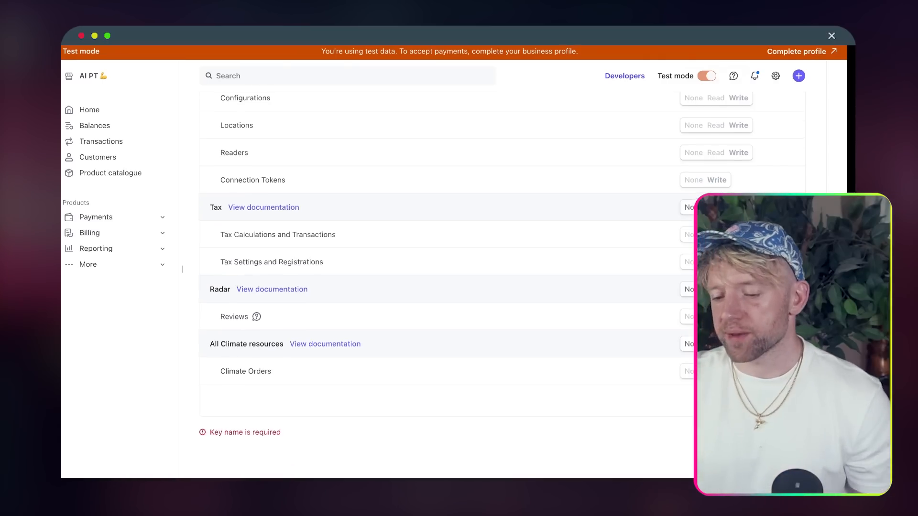
pyautogui.scroll(15, 660, 291)
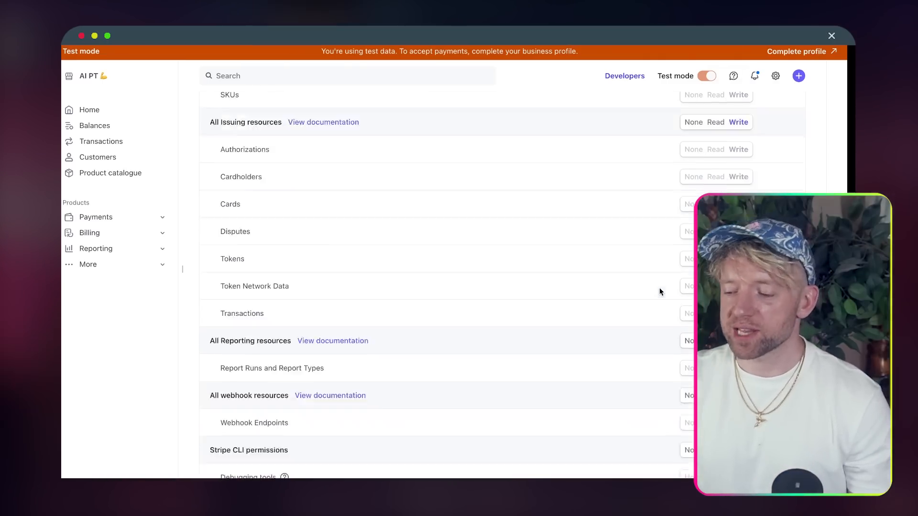
pyautogui.scroll(2, 659, 291)
pyautogui.click(353, 215)
pyautogui.write('THE AIO PT')
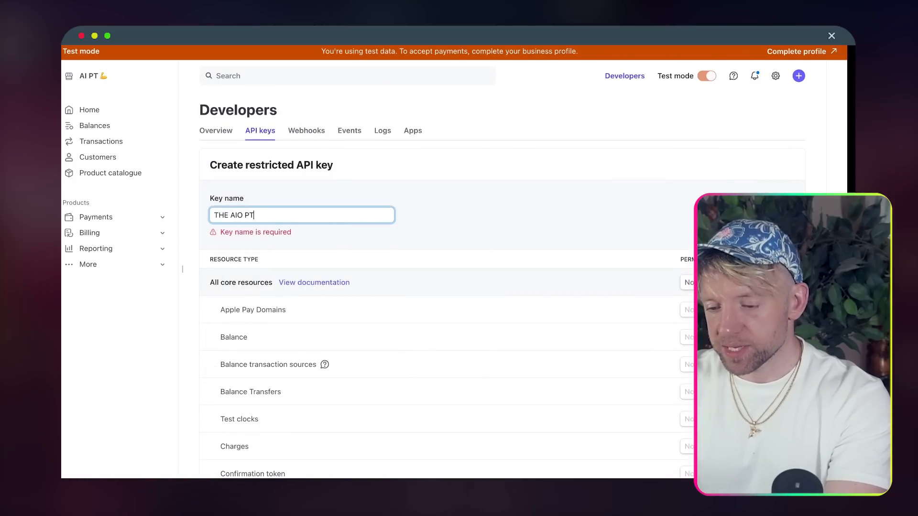
pyautogui.press('BackSpace')
pyautogui.press('BackSpace')
pyautogui.press('BackSpace')
pyautogui.press('BackSpace')
pyautogui.write('PT')
pyautogui.scroll(-20, 449, 280)
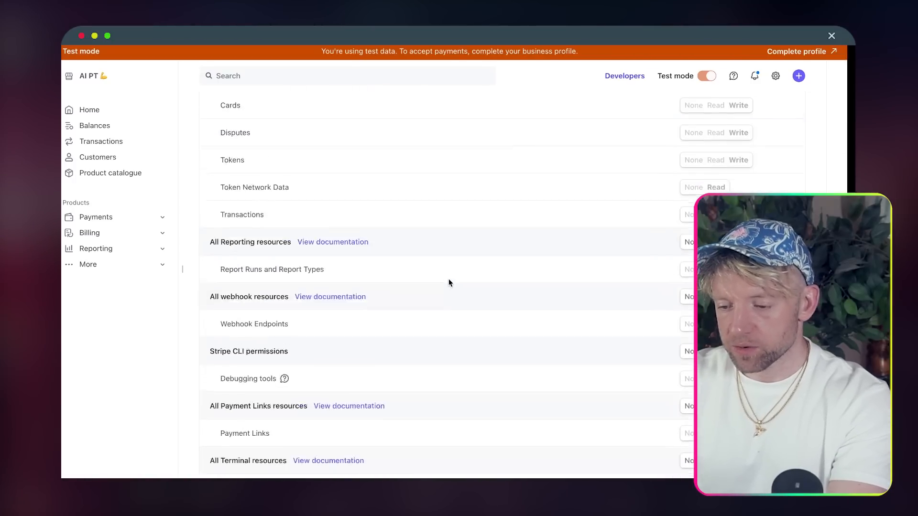
pyautogui.click(782, 432)
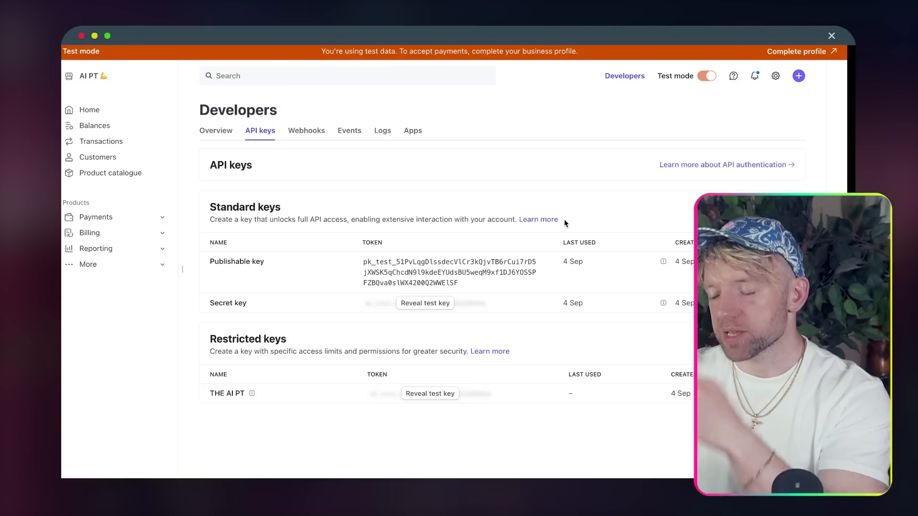
pyautogui.click(430, 393)
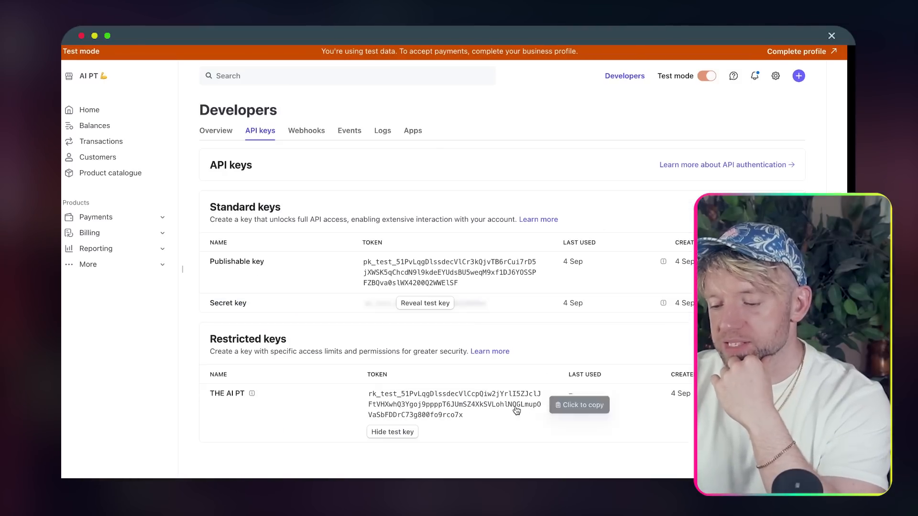
pyautogui.click(454, 404)
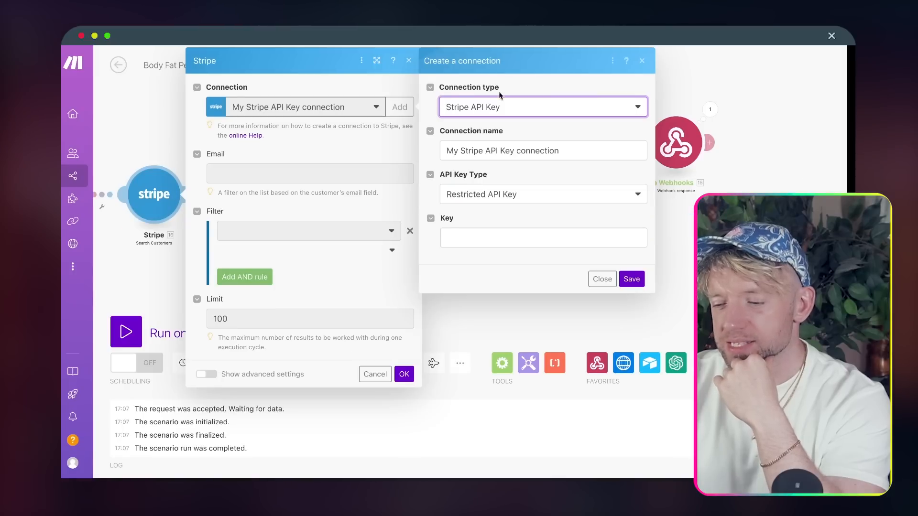
# - Save a Stripe connection with the pasted restricted key and clear the Email filter
pyautogui.click(487, 232)
pyautogui.click(568, 266)
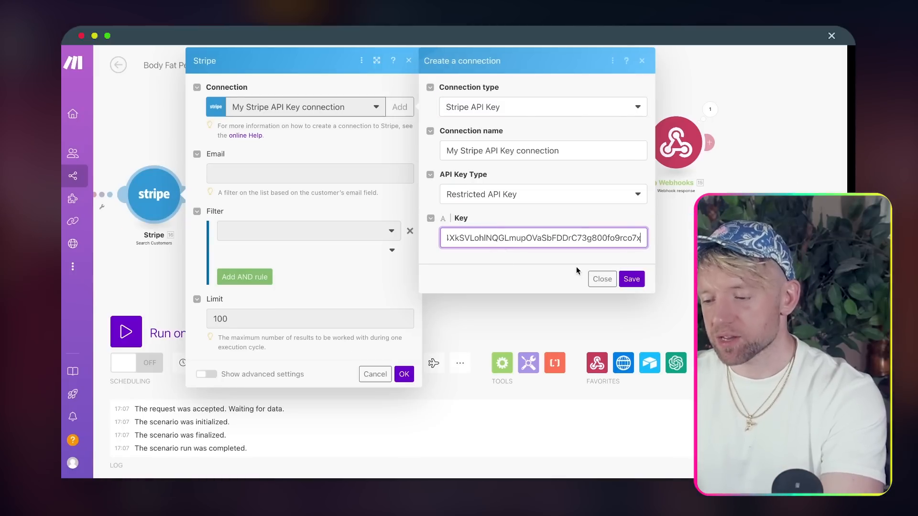
pyautogui.click(630, 279)
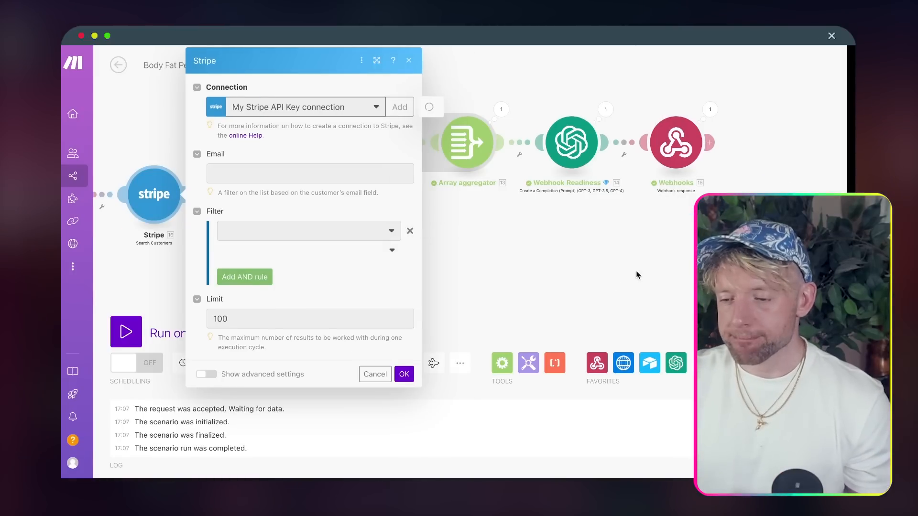
pyautogui.click(402, 174)
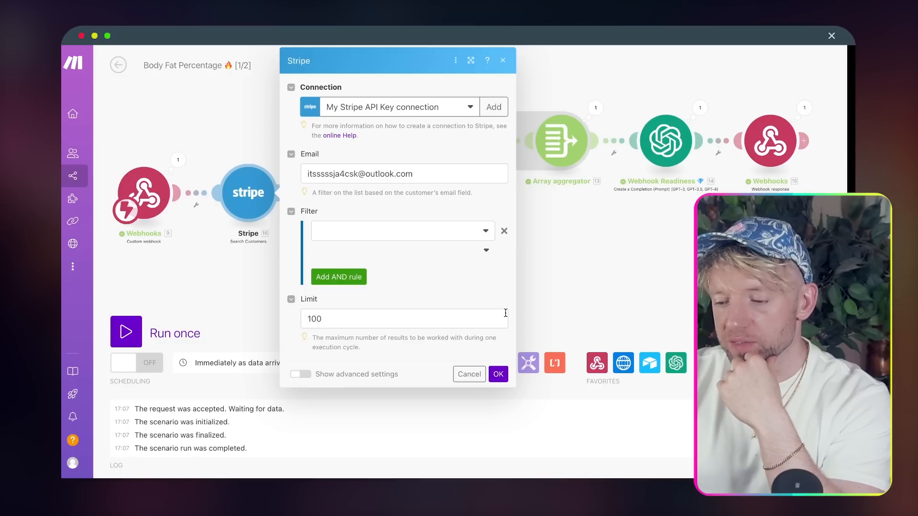
pyautogui.click(422, 174)
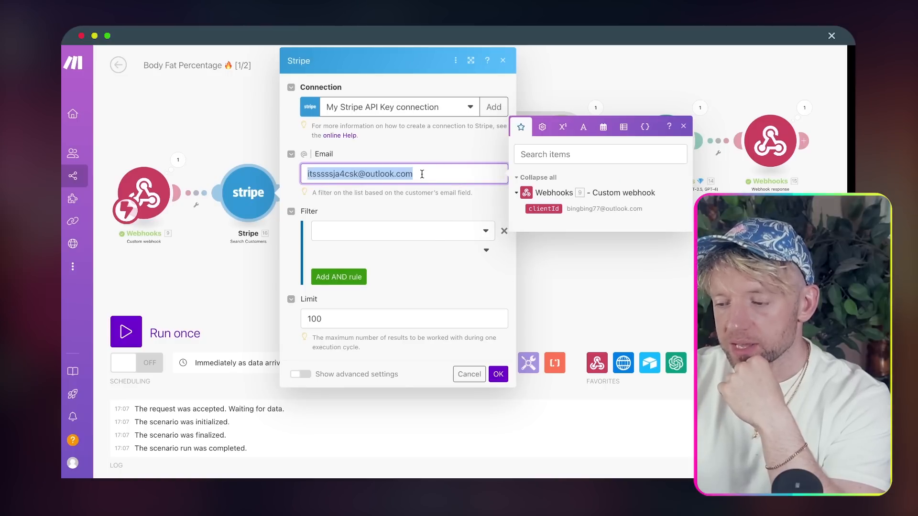
pyautogui.press('BackSpace')
pyautogui.click(498, 374)
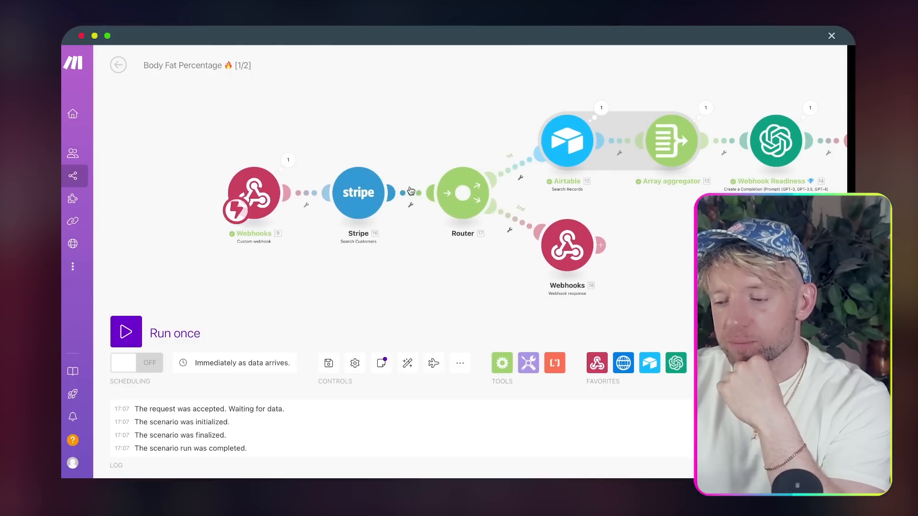
# - Unlink Stripe from the Router and run the scenario once, waiting for data
pyautogui.click(411, 191)
pyautogui.click(433, 221)
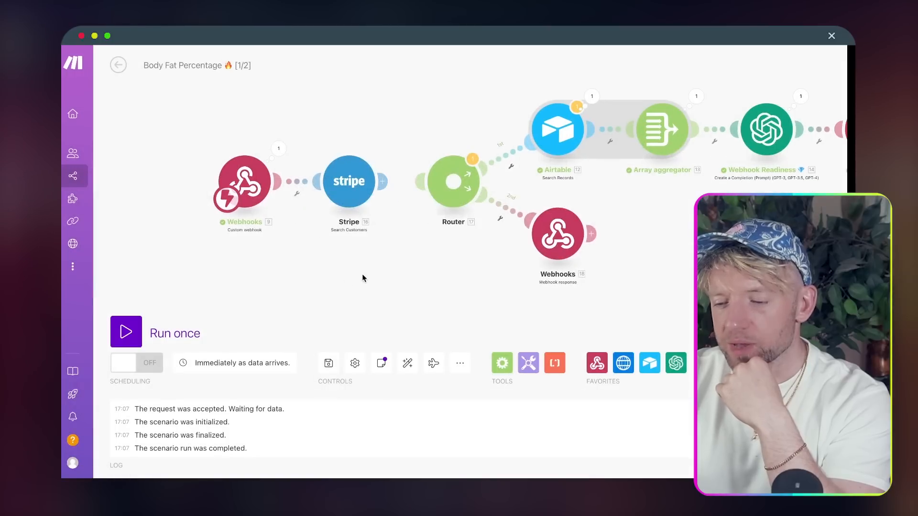
pyautogui.click(135, 337)
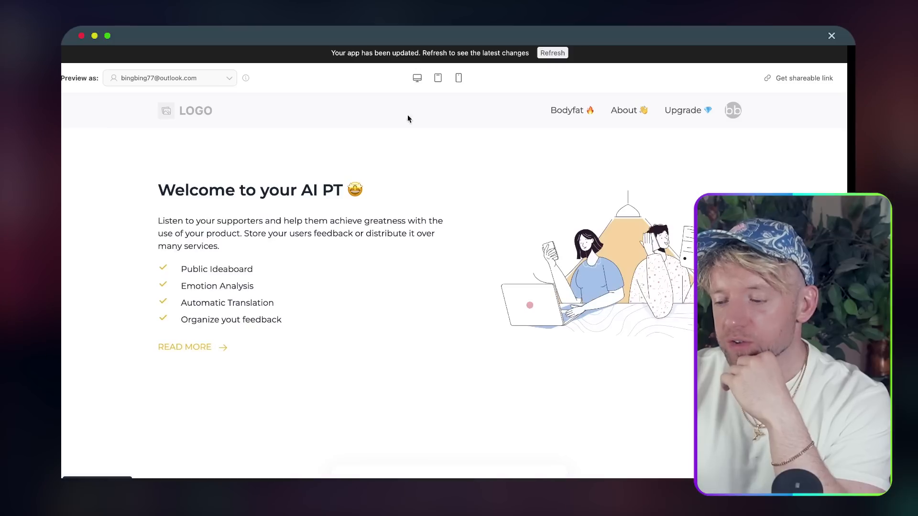
# - Submit the saved preview email in the Body Fat Percentage Tracker and check Stripe's output
pyautogui.scroll(-4, 406, 117)
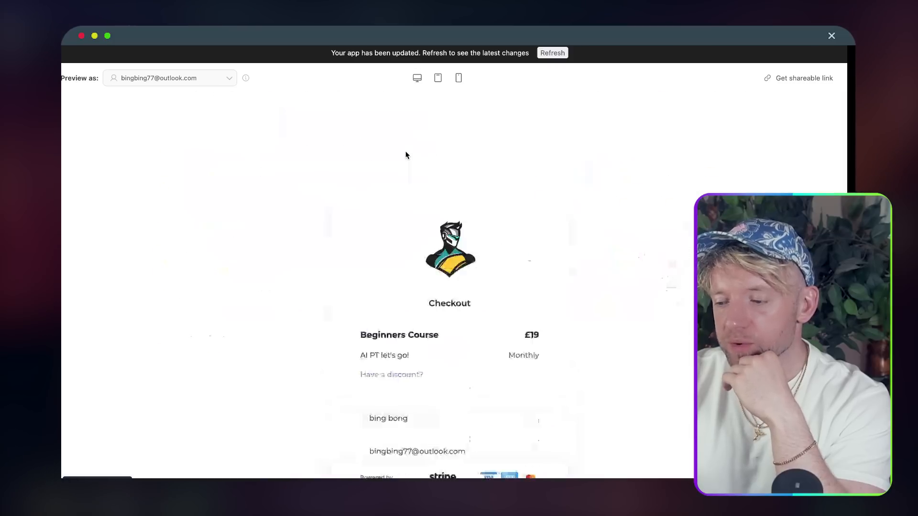
pyautogui.scroll(3, 406, 154)
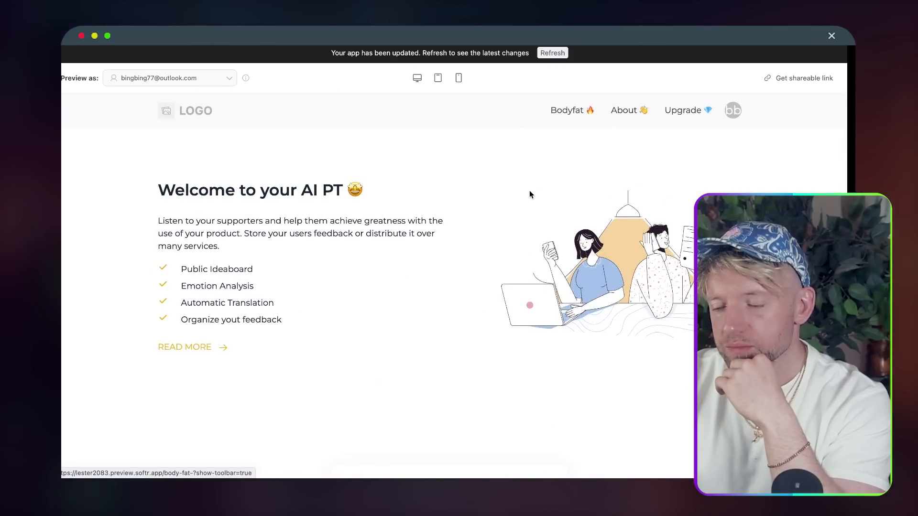
pyautogui.scroll(-15, 529, 193)
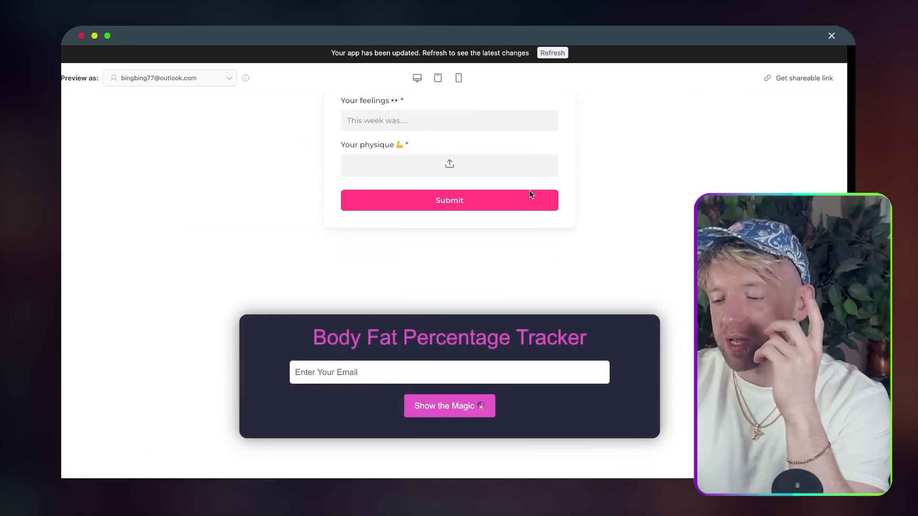
pyautogui.click(425, 371)
pyautogui.click(647, 224)
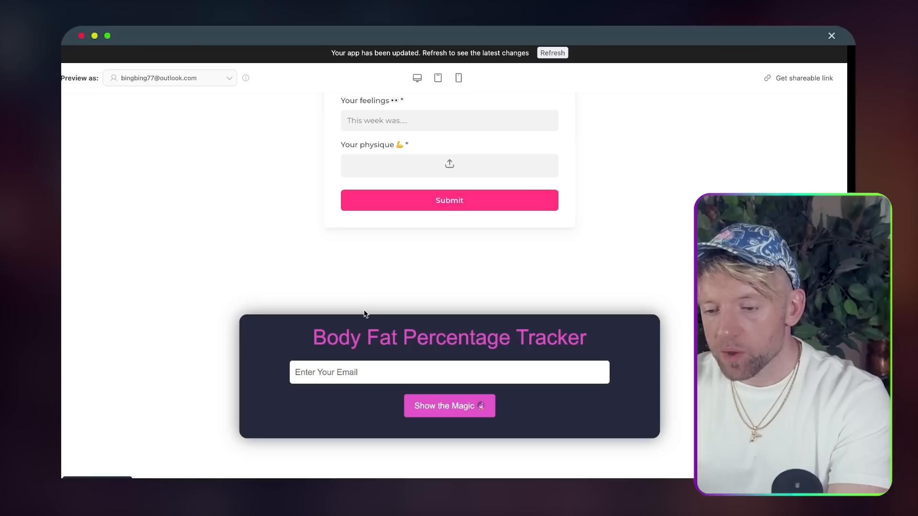
pyautogui.click(317, 372)
pyautogui.write('Bl')
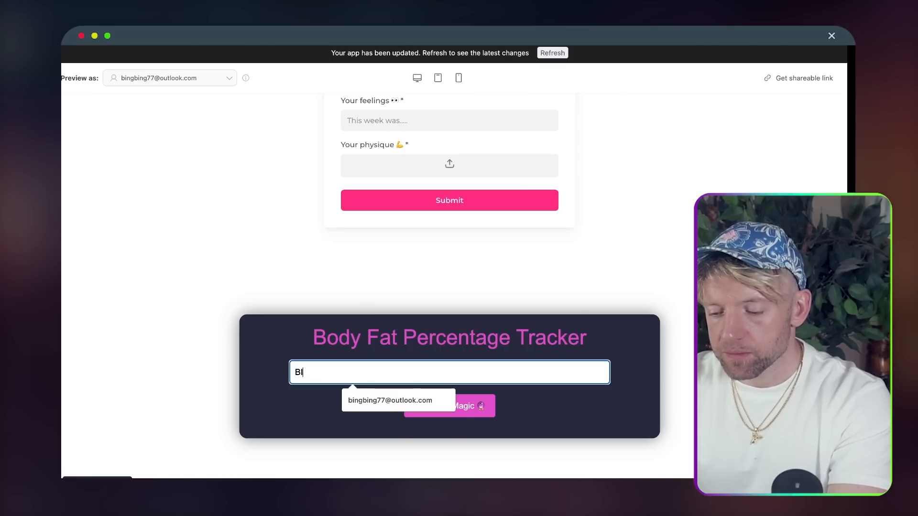
pyautogui.click(391, 399)
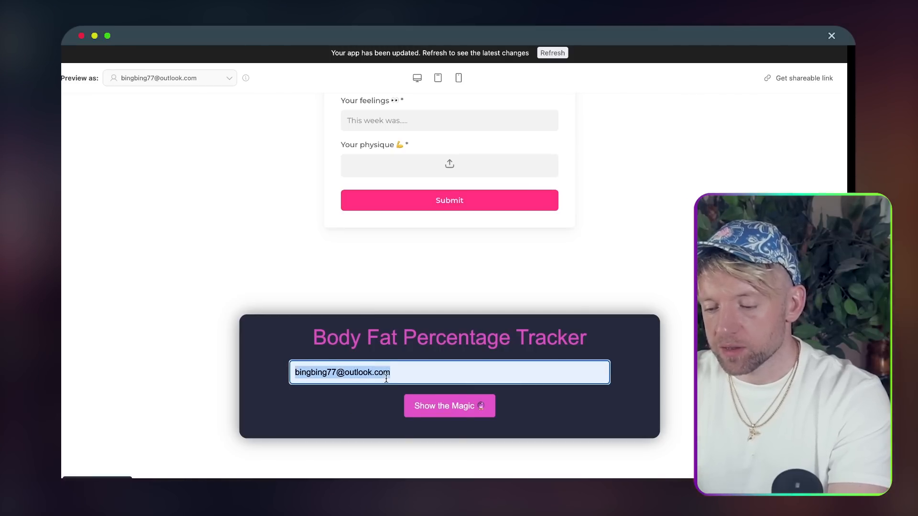
pyautogui.click(439, 398)
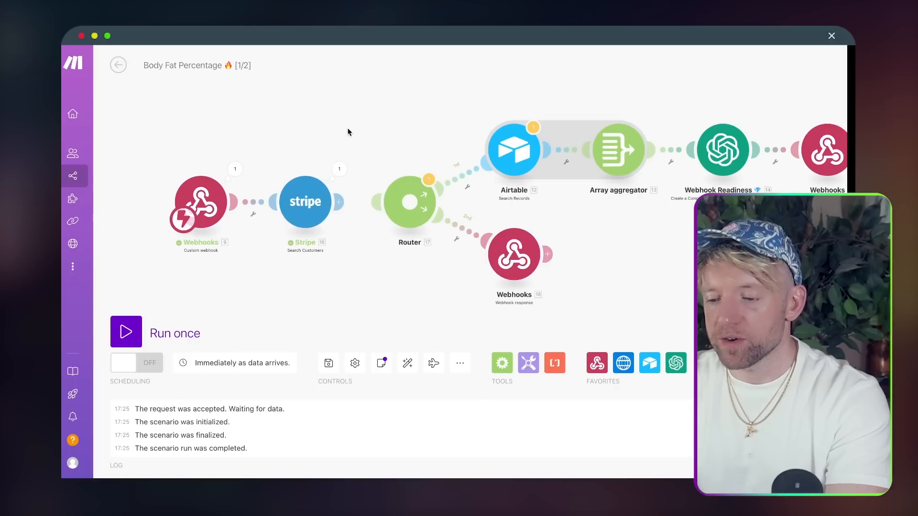
pyautogui.click(340, 169)
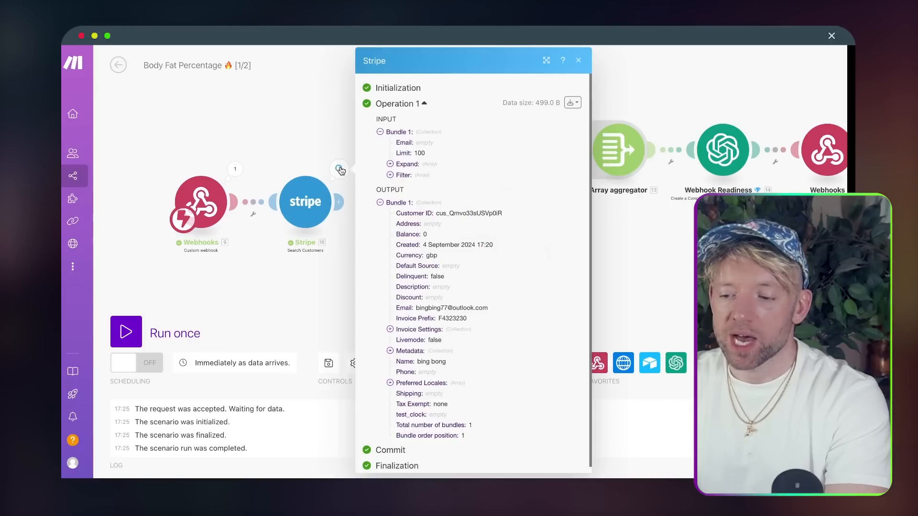
# - Map the webhook's clientId into the Stripe search's Email filter, save, and run once
pyautogui.scroll(-1, 471, 232)
pyautogui.moveTo(436, 206); pyautogui.dragTo(448, 398)
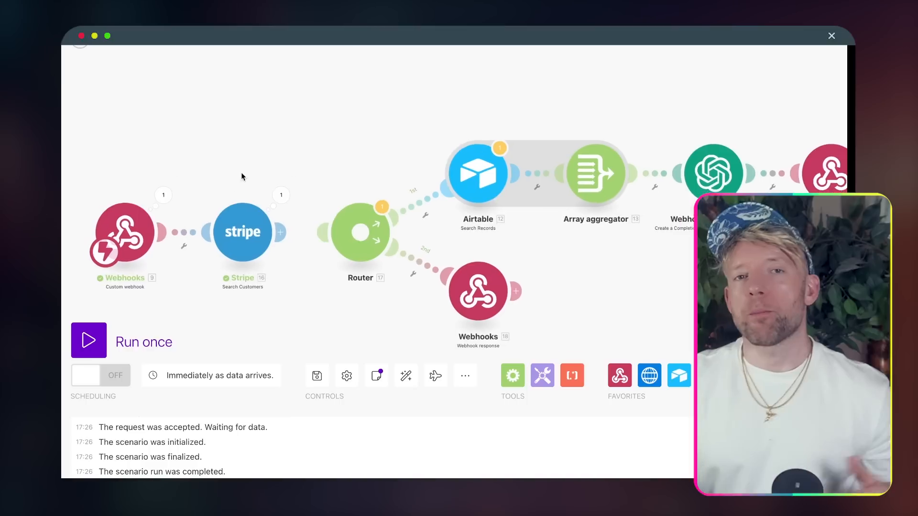
pyautogui.click(273, 239)
pyautogui.click(385, 163)
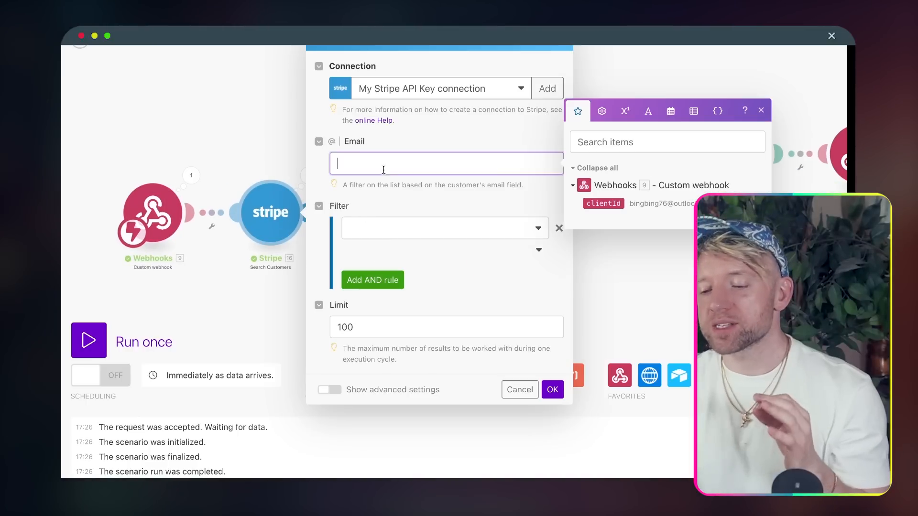
pyautogui.click(603, 204)
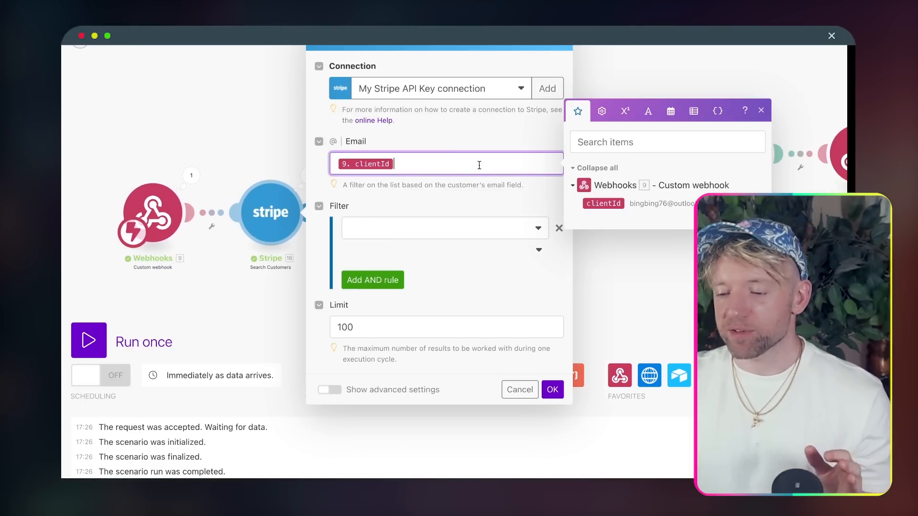
pyautogui.click(454, 134)
pyautogui.click(552, 389)
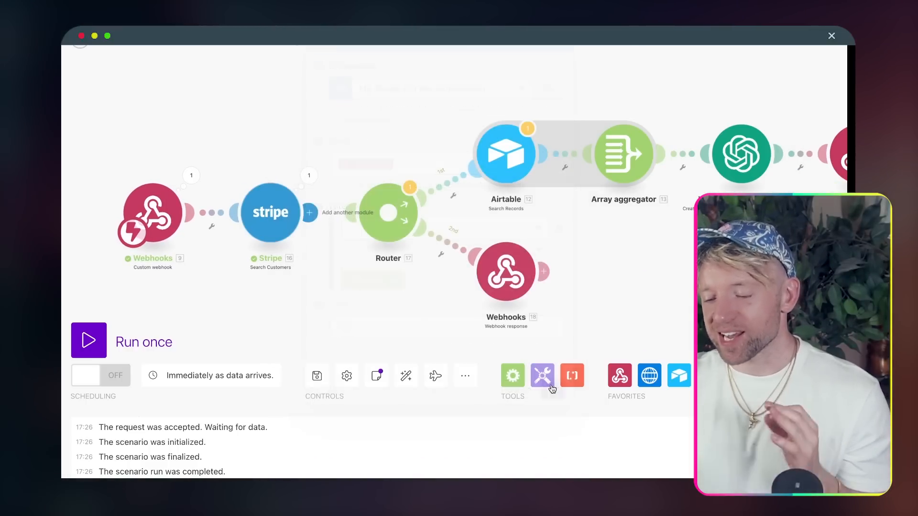
pyautogui.click(110, 340)
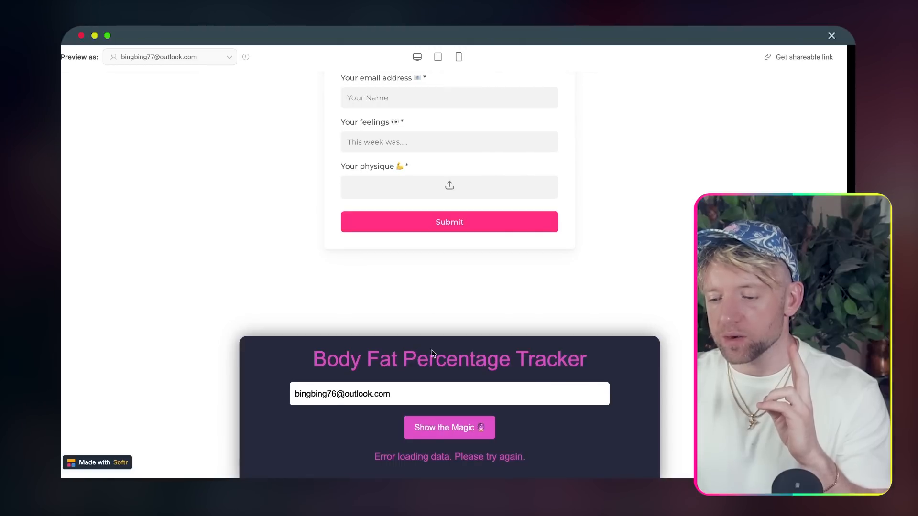
# - Submit the tracker, inspect the empty Stripe result, then resubmit with the subscriber's email
pyautogui.click(424, 421)
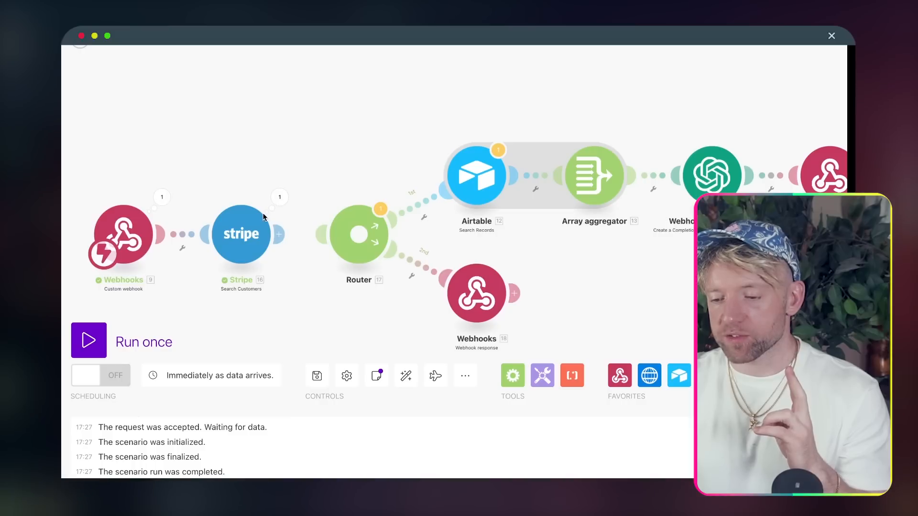
pyautogui.click(280, 197)
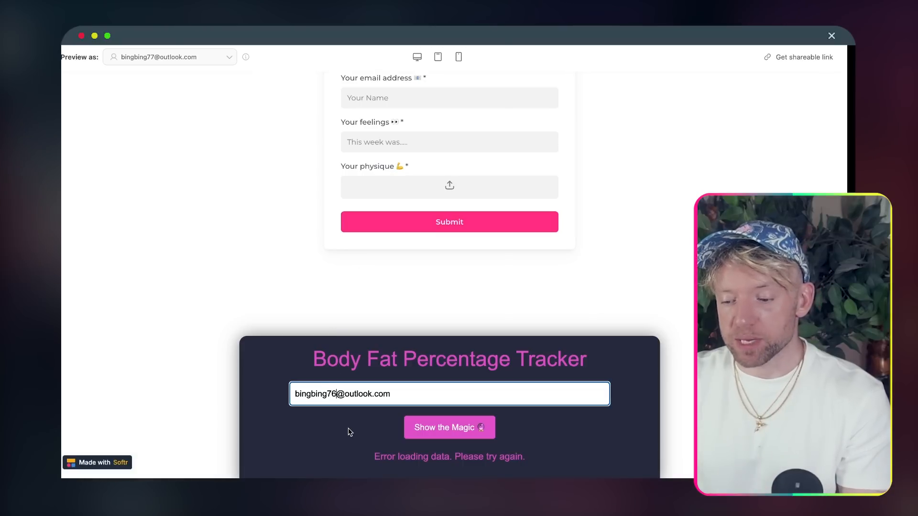
pyautogui.press('BackSpace')
pyautogui.write('7')
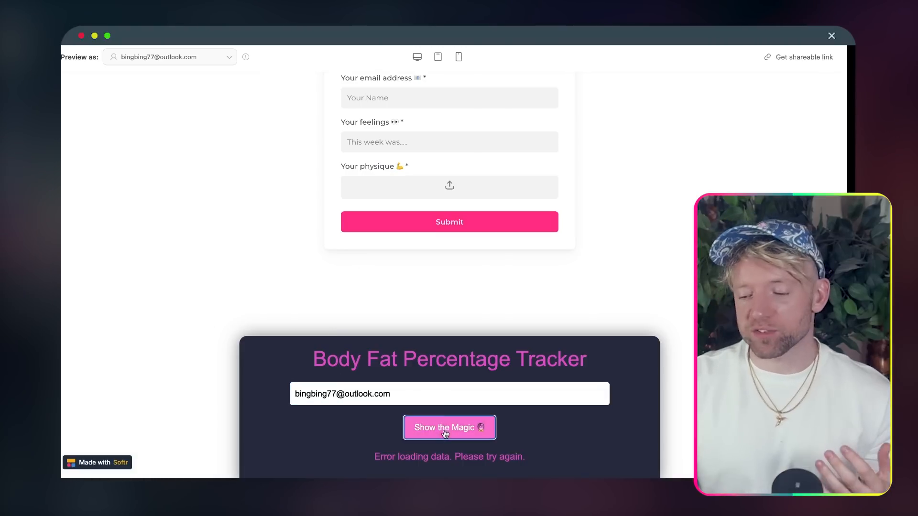
pyautogui.click(473, 428)
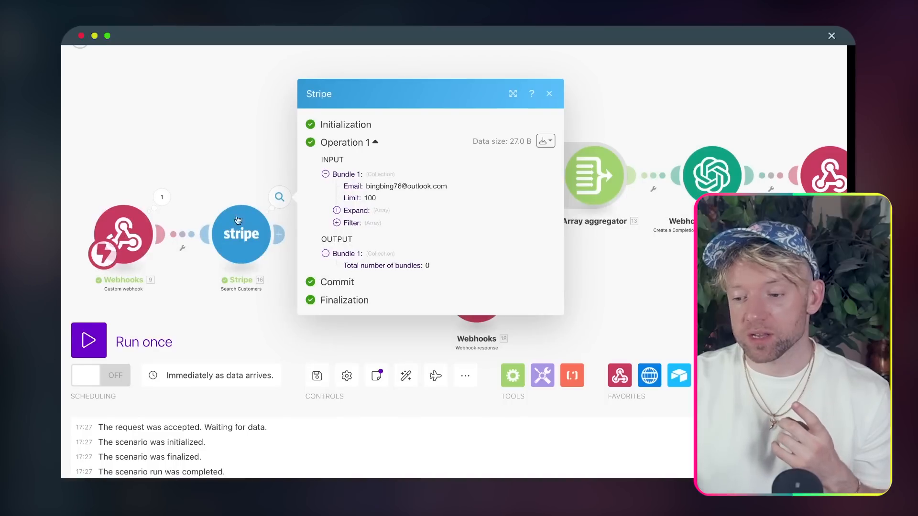
# - Rerun with Wait for new data, confirm Stripe returns one customer, and link Stripe to the Router
pyautogui.click(101, 344)
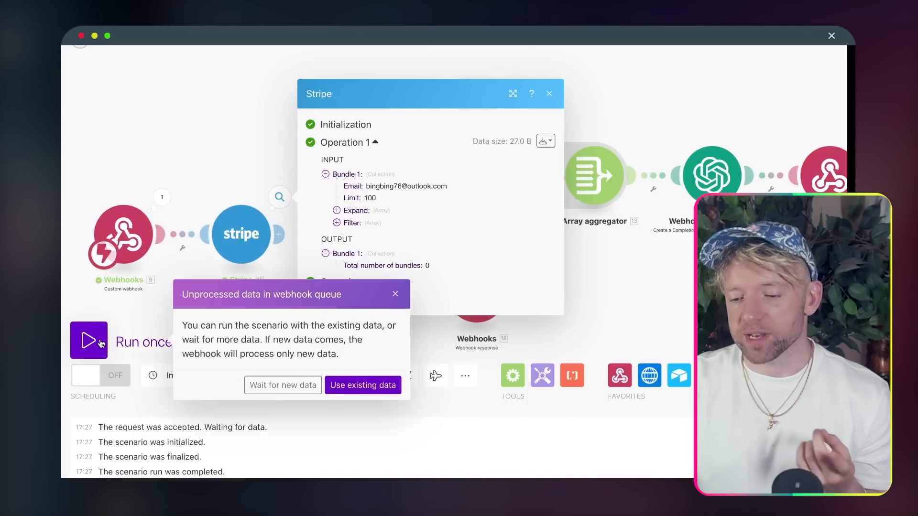
pyautogui.click(302, 384)
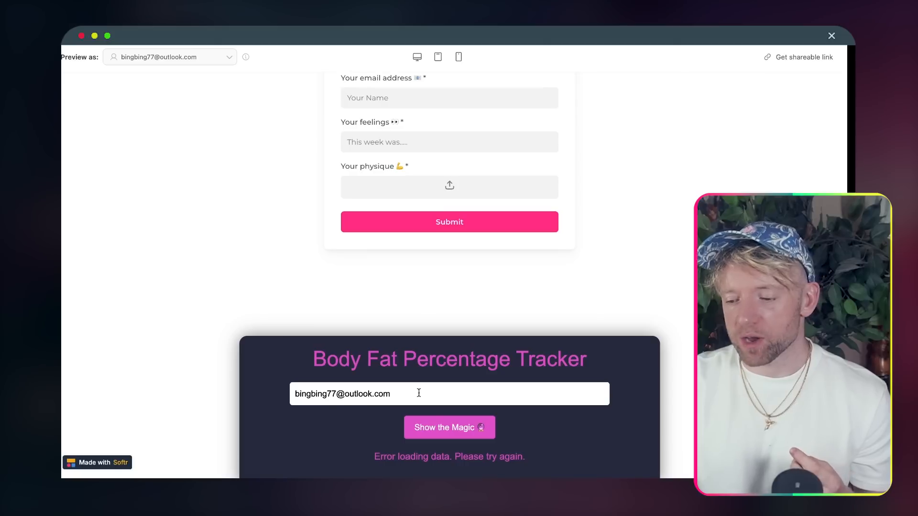
pyautogui.click(441, 428)
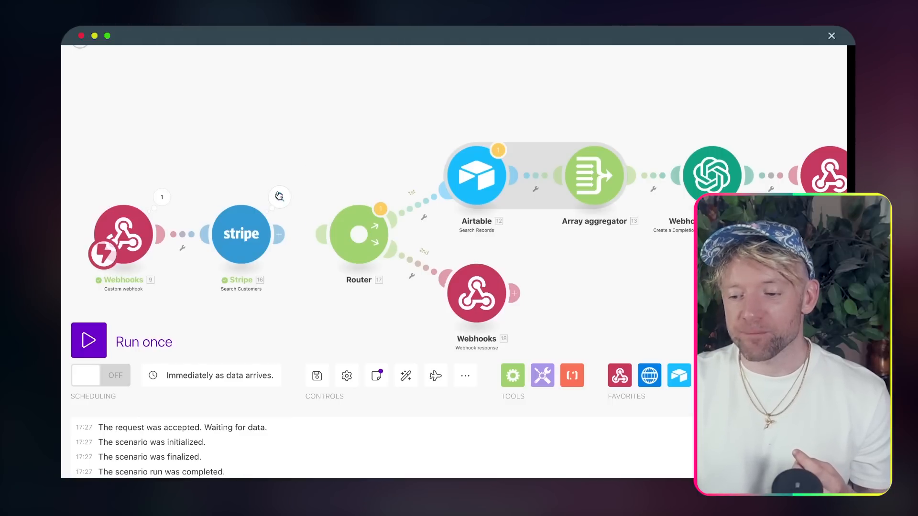
pyautogui.click(279, 197)
pyautogui.scroll(1, 462, 323)
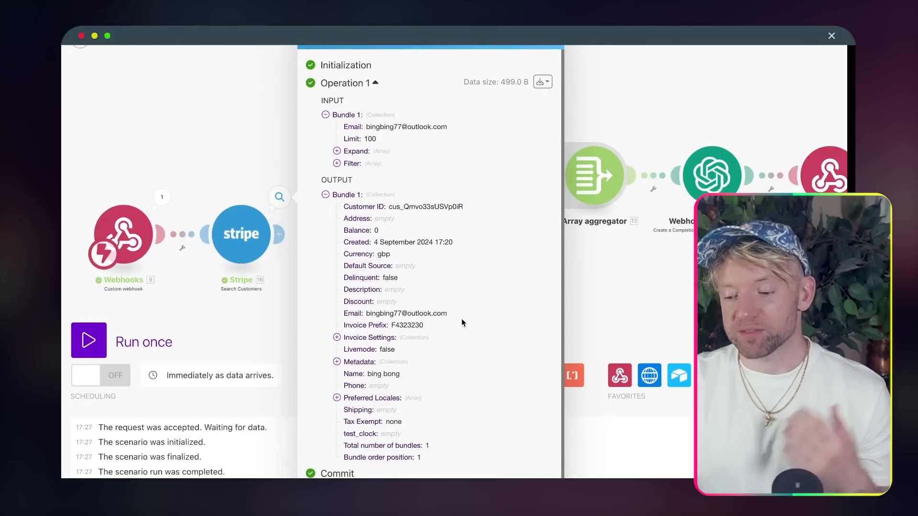
pyautogui.click(621, 325)
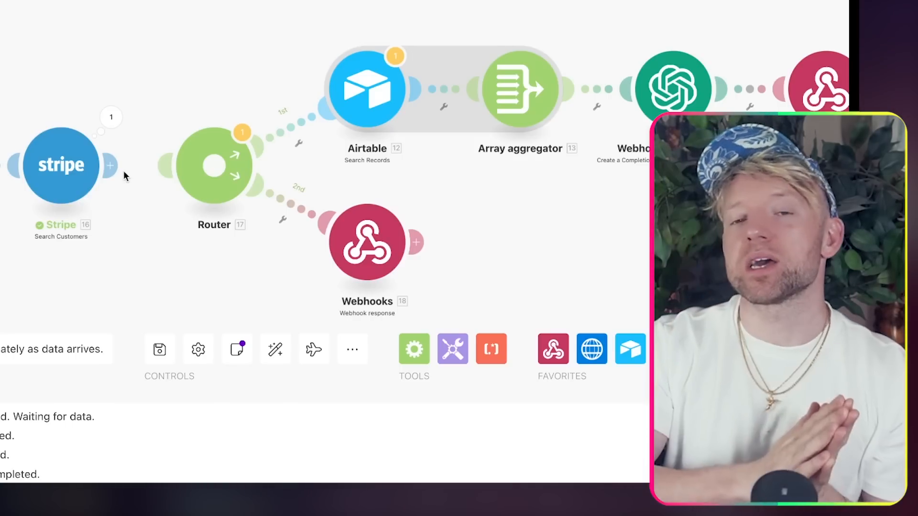
pyautogui.moveTo(693, 264); pyautogui.dragTo(595, 257)
pyautogui.moveTo(243, 237); pyautogui.dragTo(249, 257)
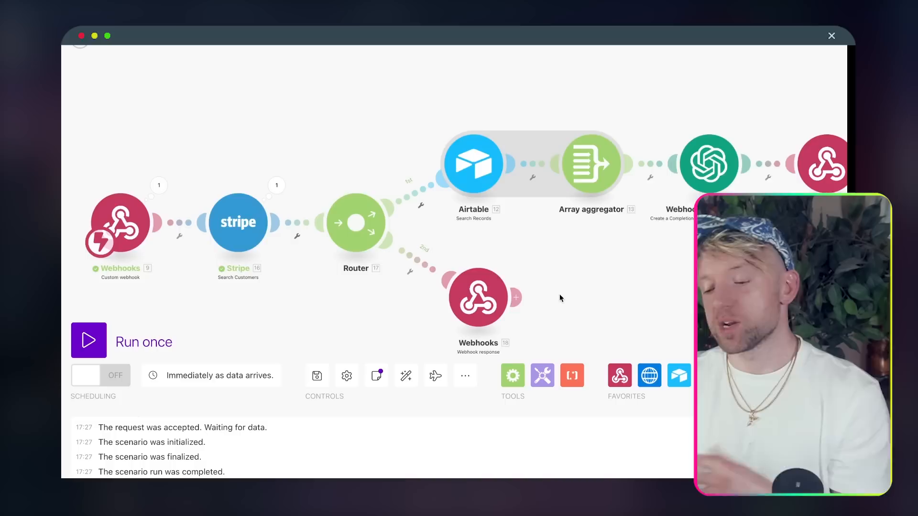
# - Set the second route's webhook response status to 401 and start the body with 'Hey'
pyautogui.click(457, 254)
pyautogui.click(556, 228)
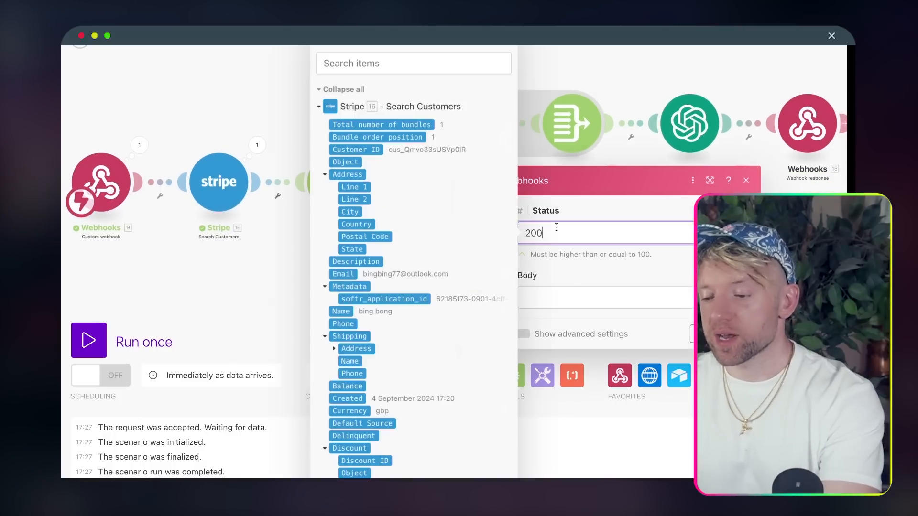
pyautogui.write('401')
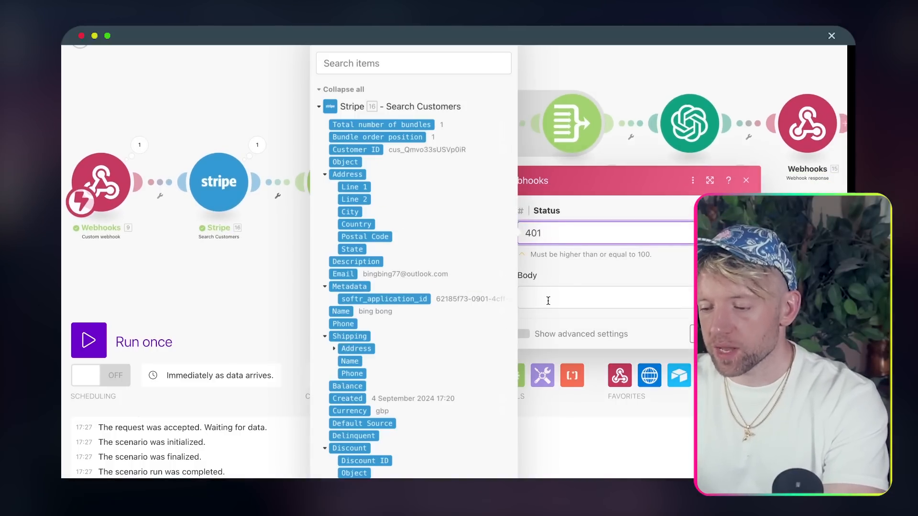
pyautogui.click(542, 297)
pyautogui.write('Hey')
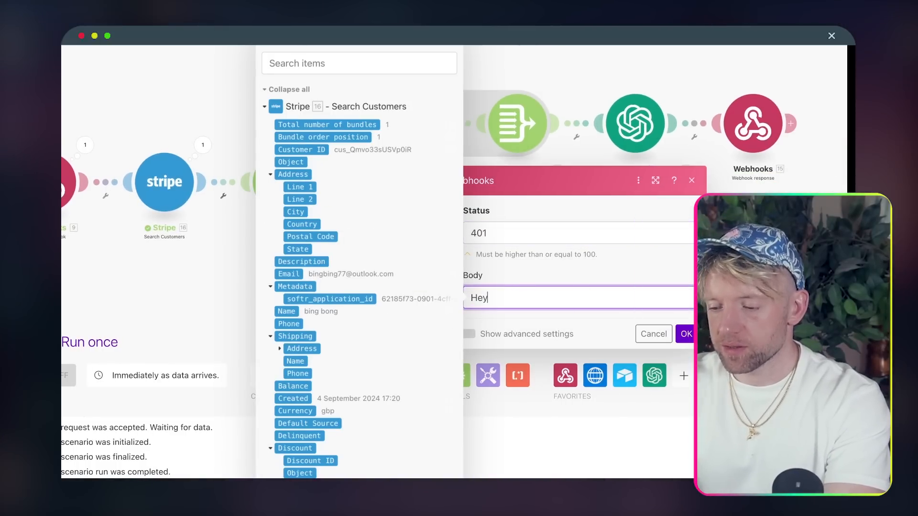
pyautogui.click(686, 333)
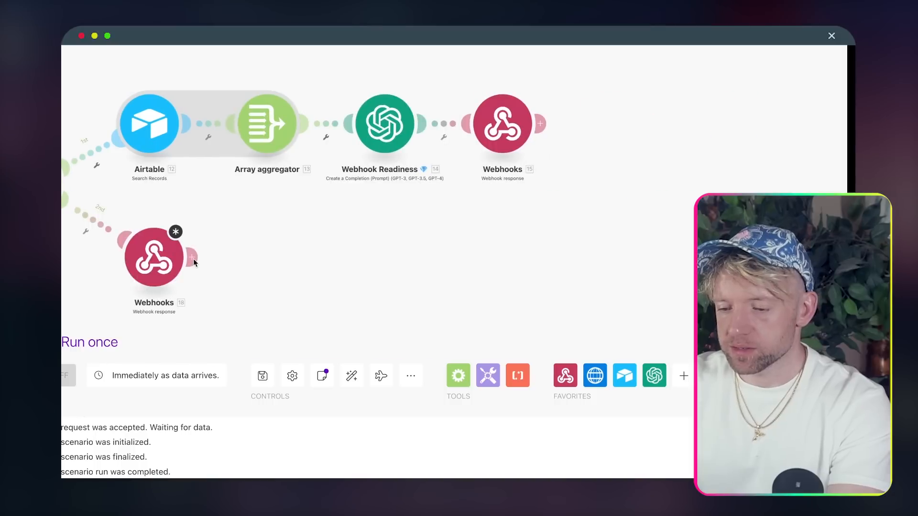
# - Complete the body text as 'Hey, this is not linked to a paying subscriber' and save
pyautogui.click(167, 259)
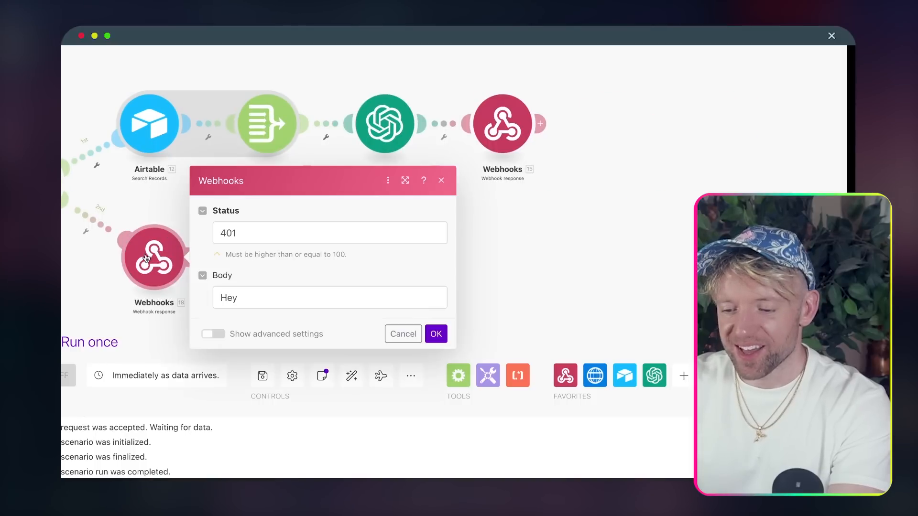
pyautogui.click(316, 301)
pyautogui.write(', th')
pyautogui.press('BackSpace')
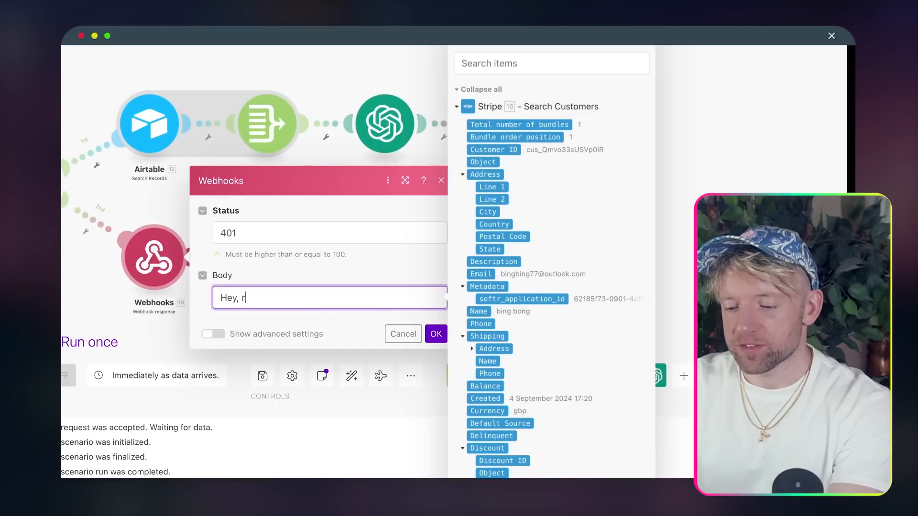
pyautogui.write('his is not li')
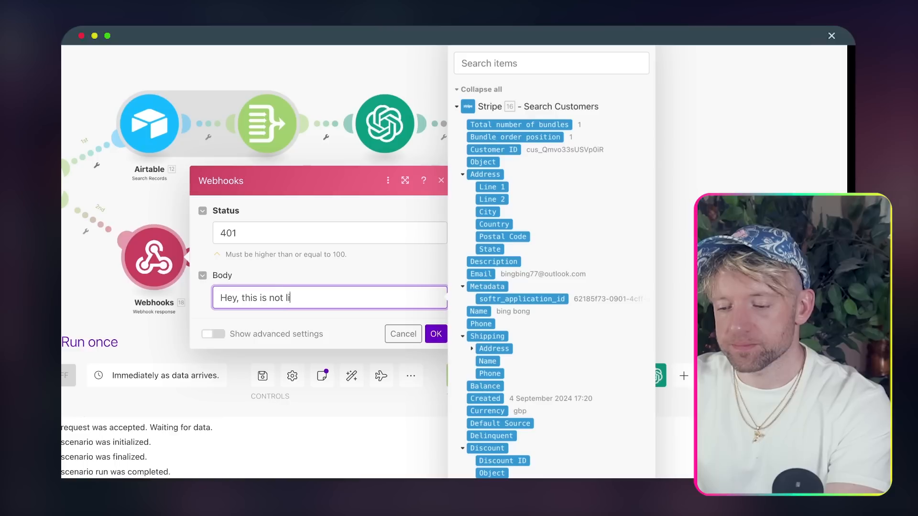
pyautogui.write('nked to a p')
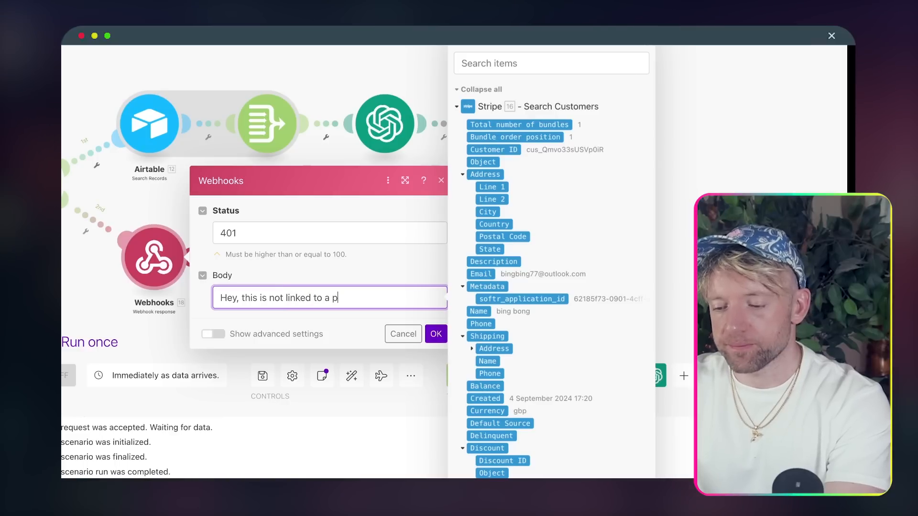
pyautogui.write('aying subscriber')
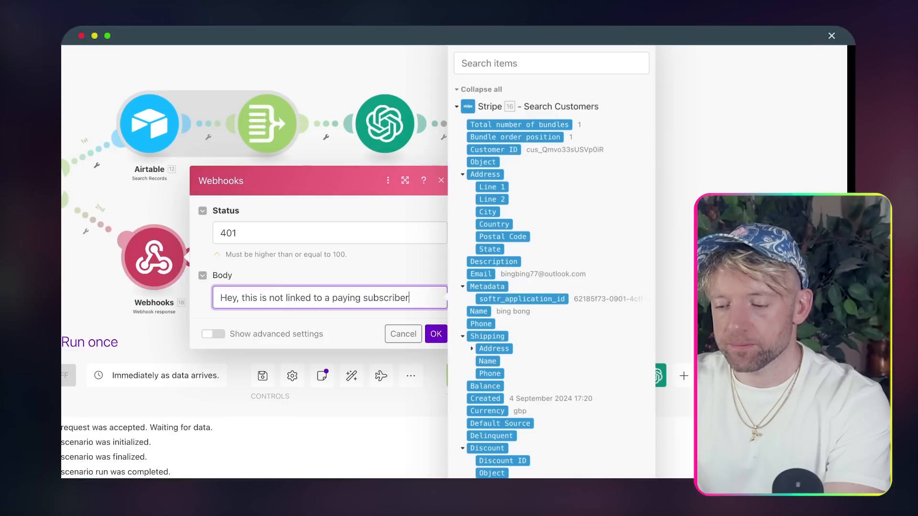
pyautogui.click(436, 334)
pyautogui.moveTo(418, 317); pyautogui.dragTo(682, 262)
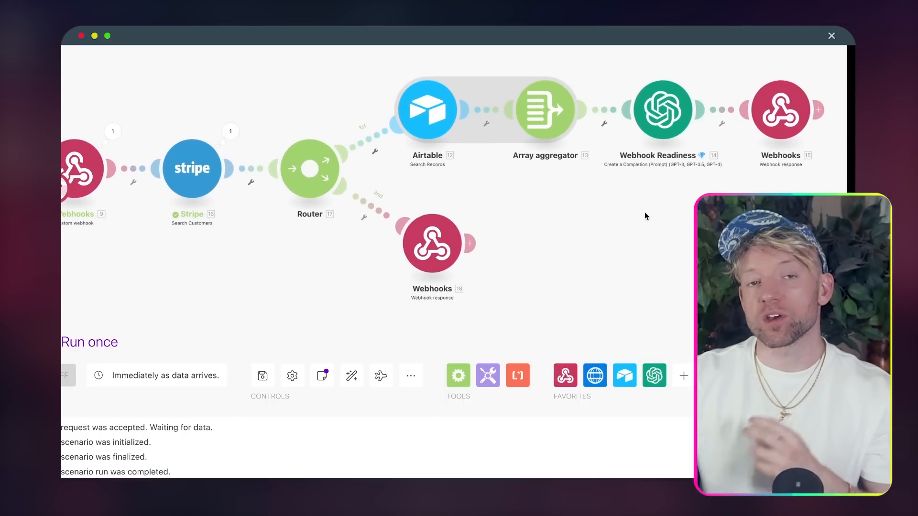